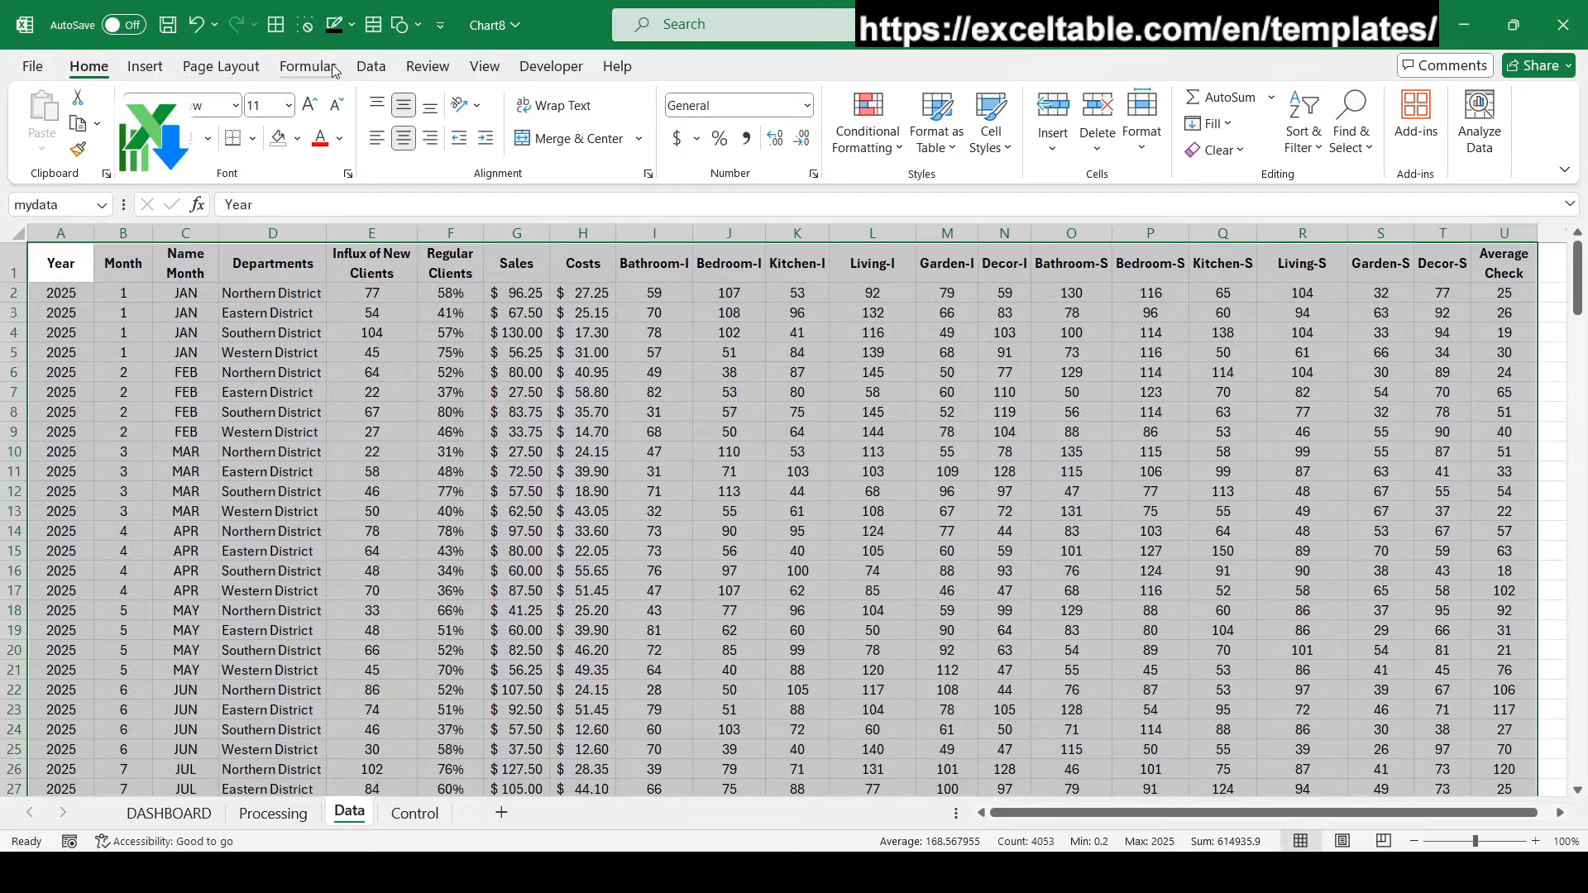
# Check which cell range the defined name mydata refers to in the Name Manager
pyautogui.click(308, 66)
pyautogui.click(610, 124)
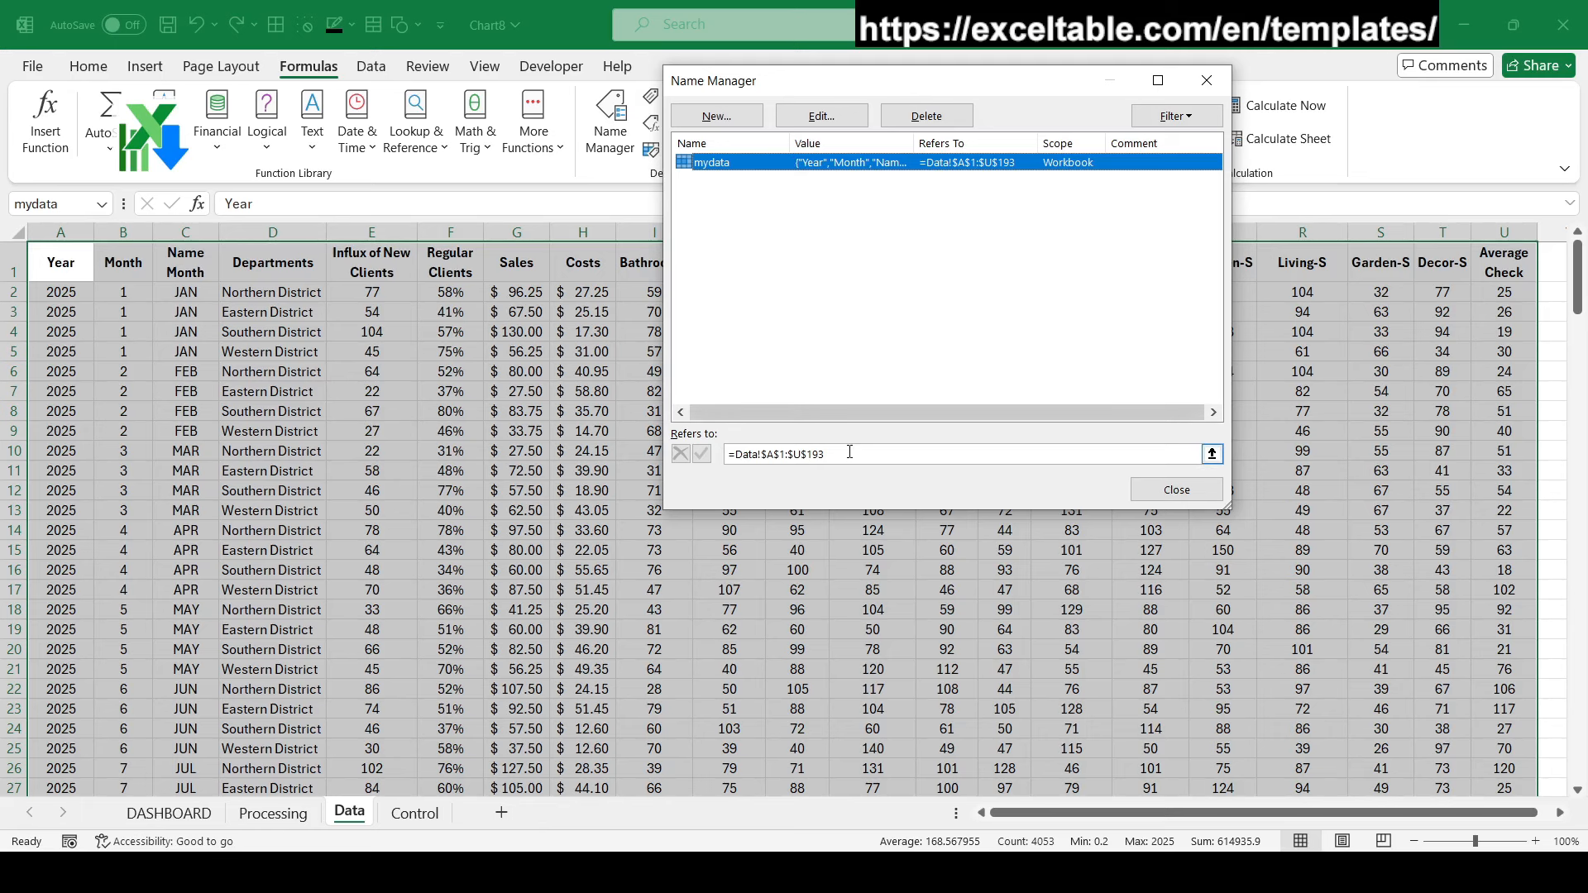
pyautogui.click(1207, 81)
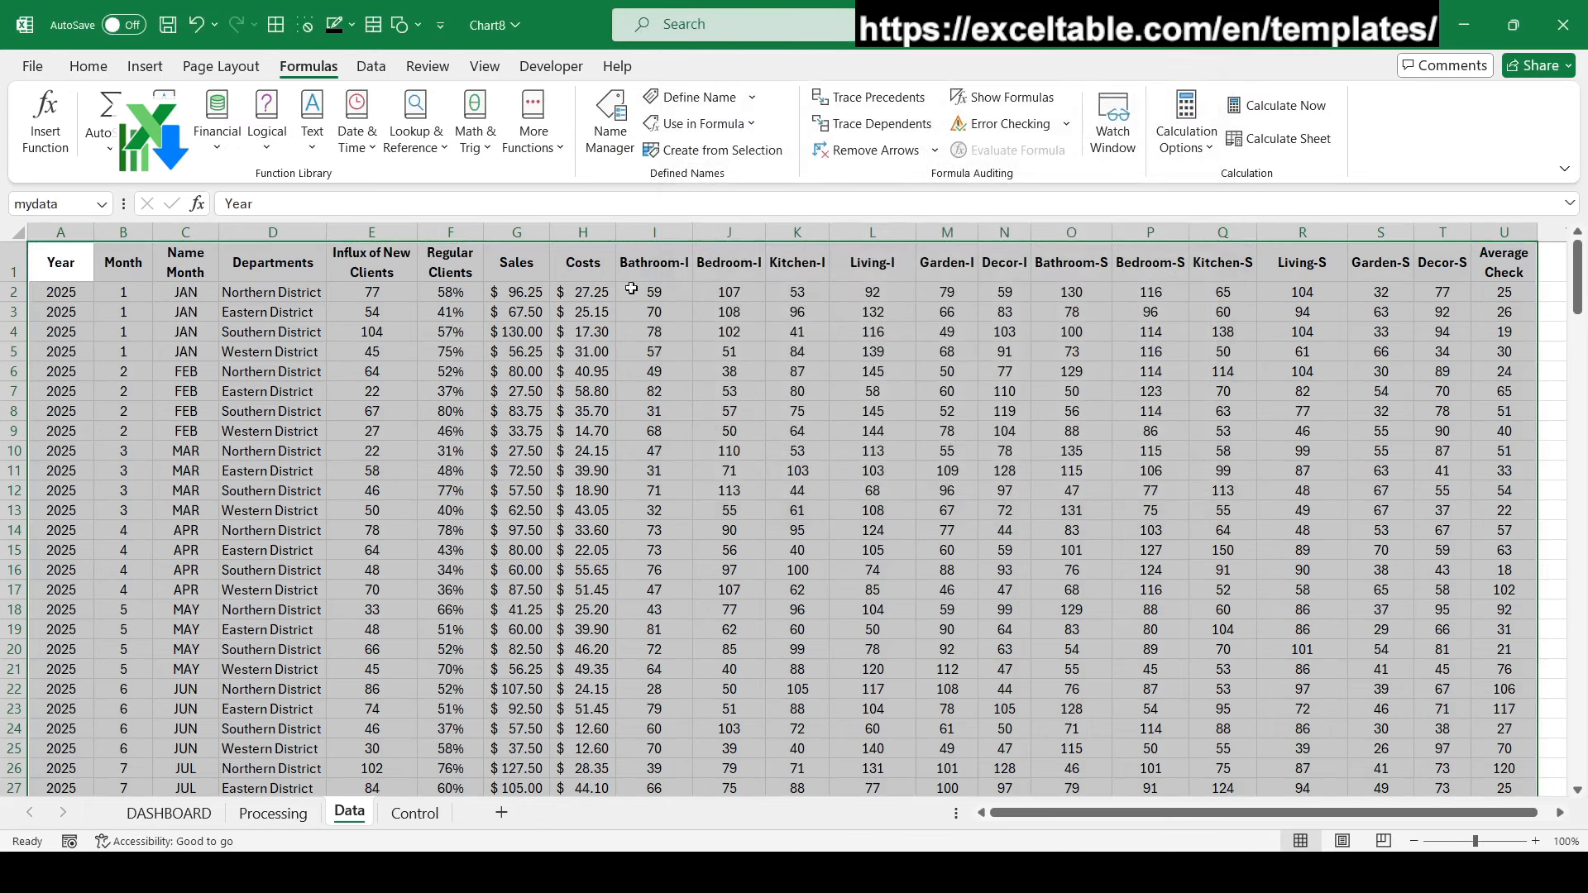
# Insert a PivotTable from the mydata range on the existing Control sheet, starting at cell A3
pyautogui.click(145, 66)
pyautogui.click(50, 115)
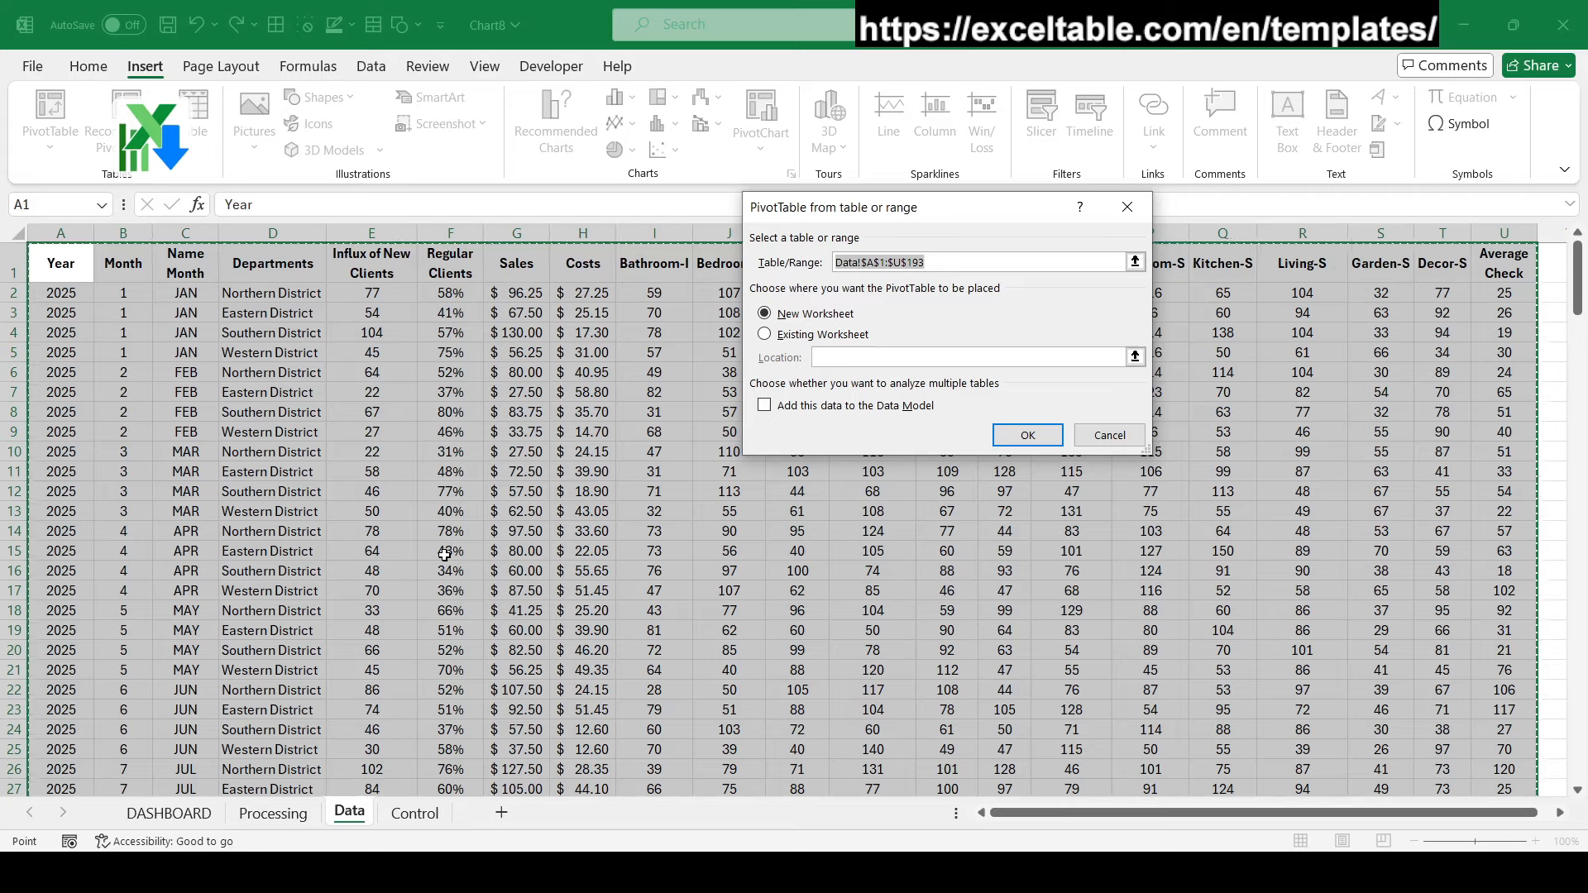
pyautogui.click(837, 342)
pyautogui.write('mydata')
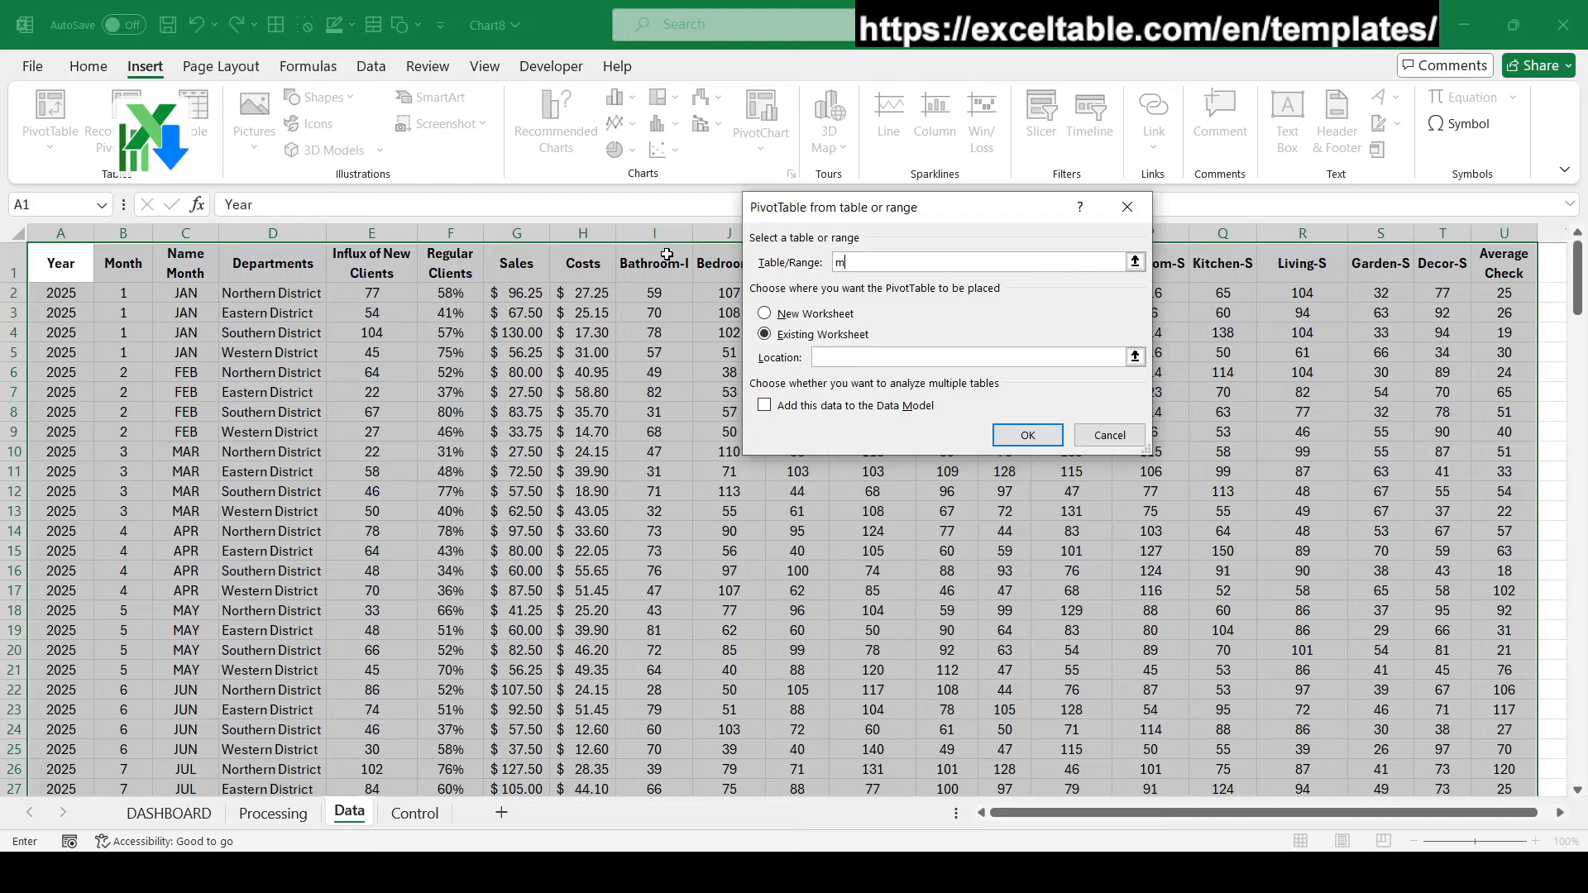
pyautogui.click(827, 335)
pyautogui.click(1135, 356)
pyautogui.click(397, 820)
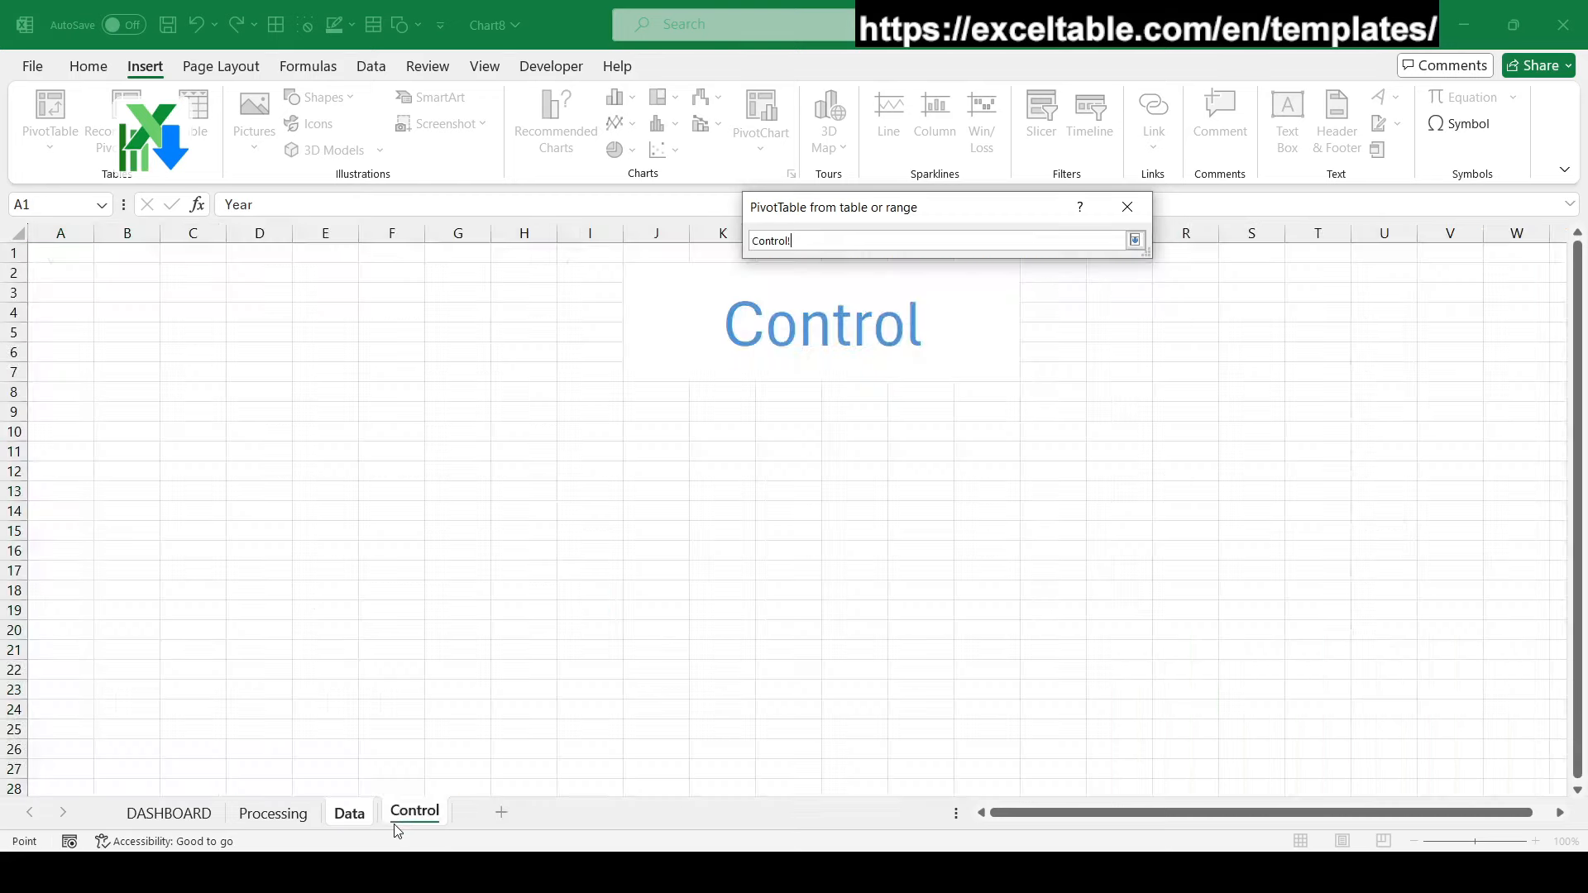
pyautogui.click(63, 256)
pyautogui.click(52, 289)
pyautogui.press('Return')
pyautogui.click(1042, 434)
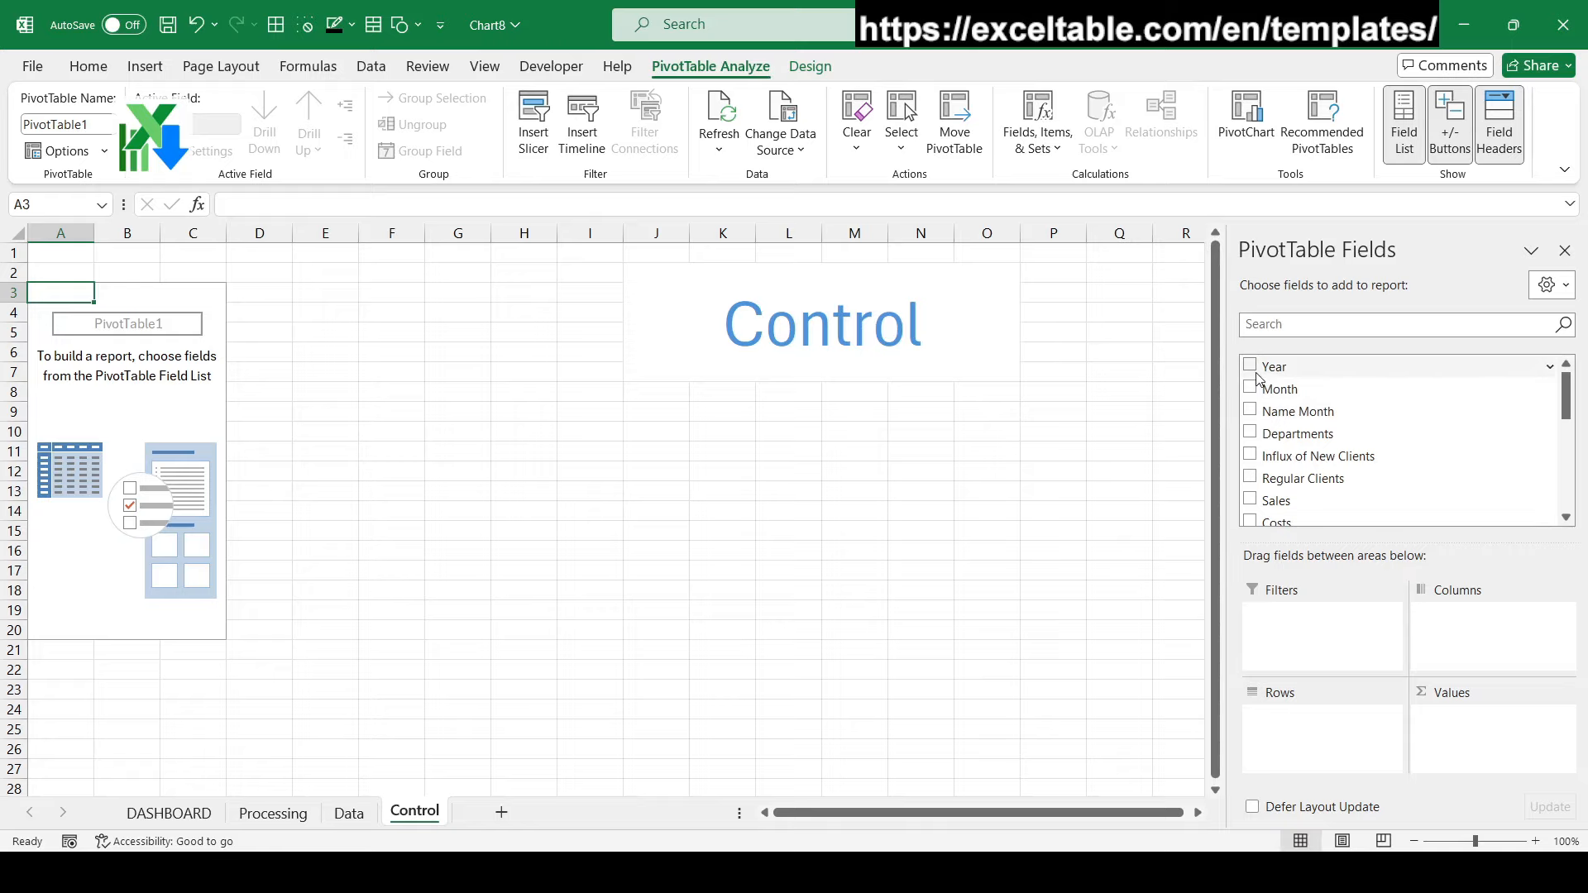
# Set Month as the PivotTable's row field and Average Check as its summed value field
pyautogui.click(1251, 389)
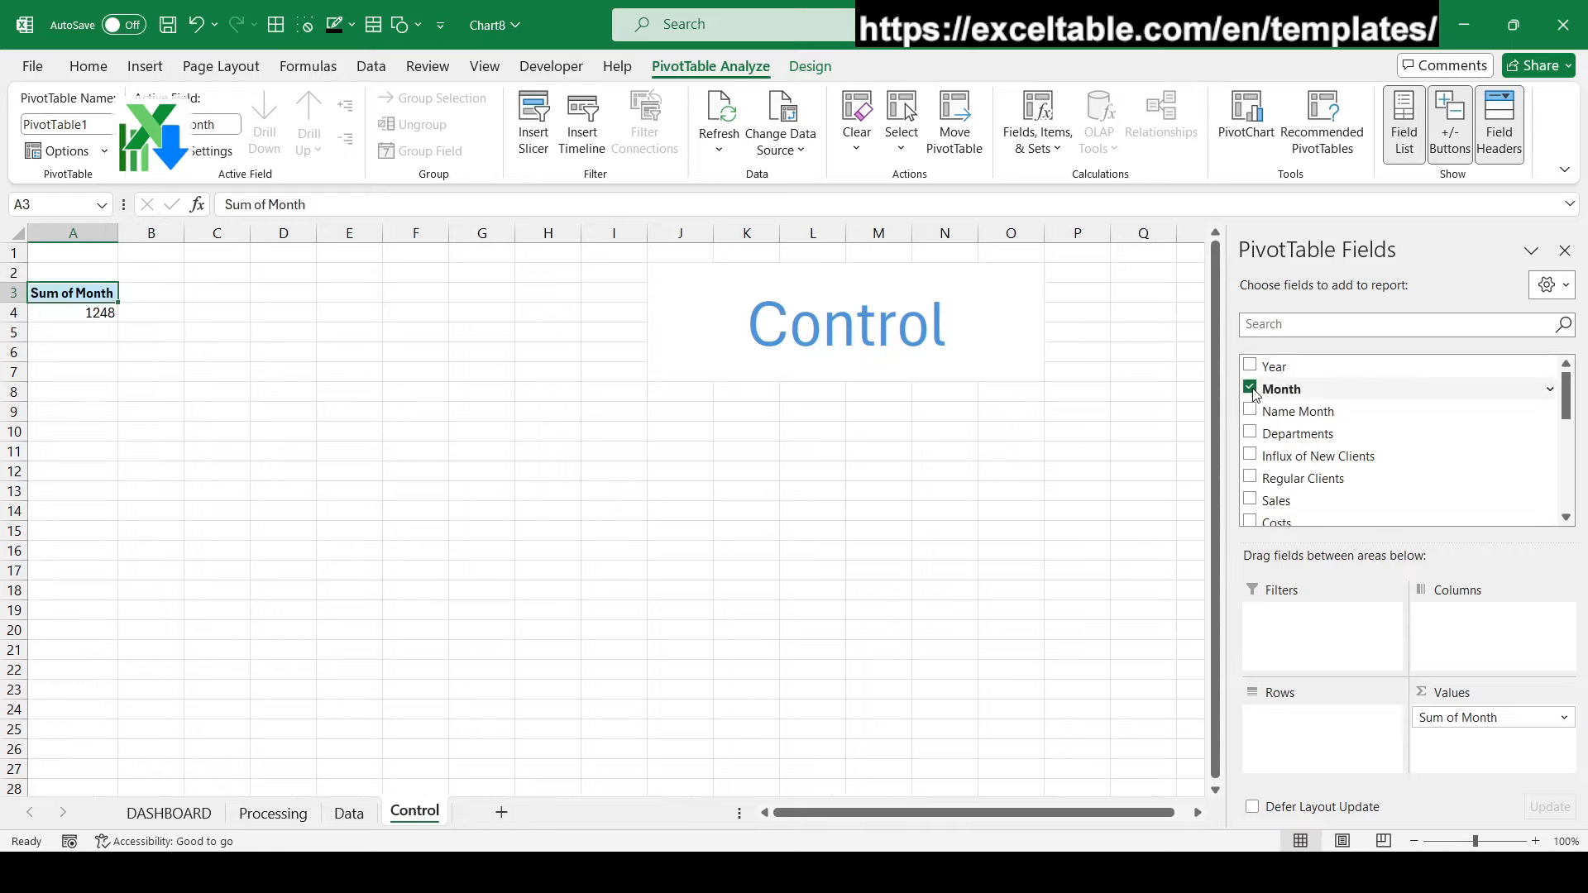
pyautogui.moveTo(1443, 719); pyautogui.dragTo(1324, 728)
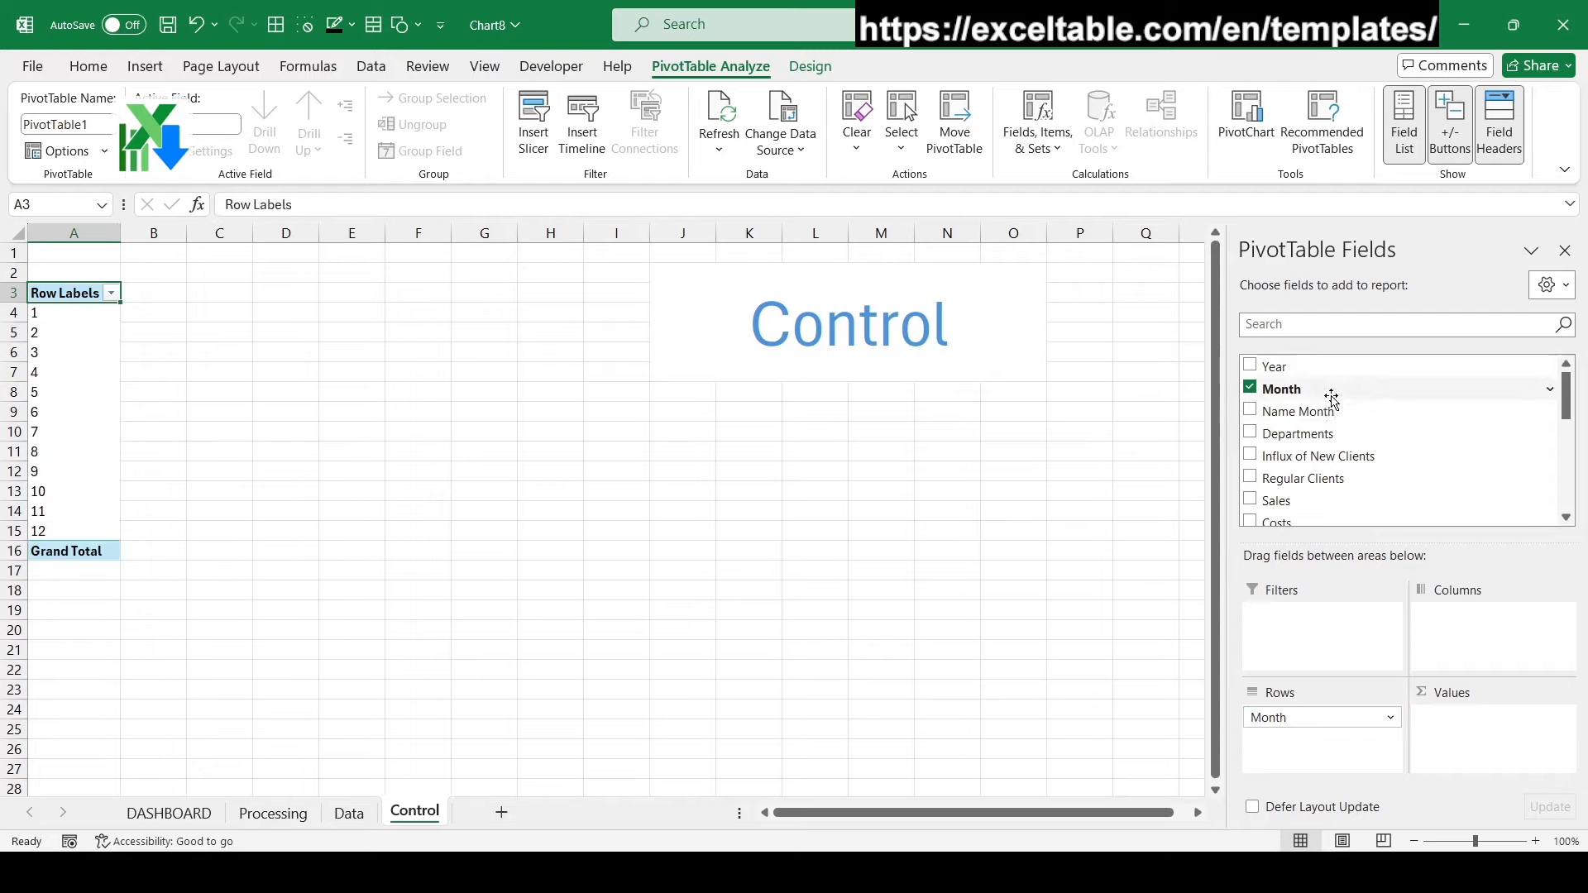
pyautogui.scroll(-10, 1308, 454)
pyautogui.moveTo(1295, 490); pyautogui.dragTo(1452, 712)
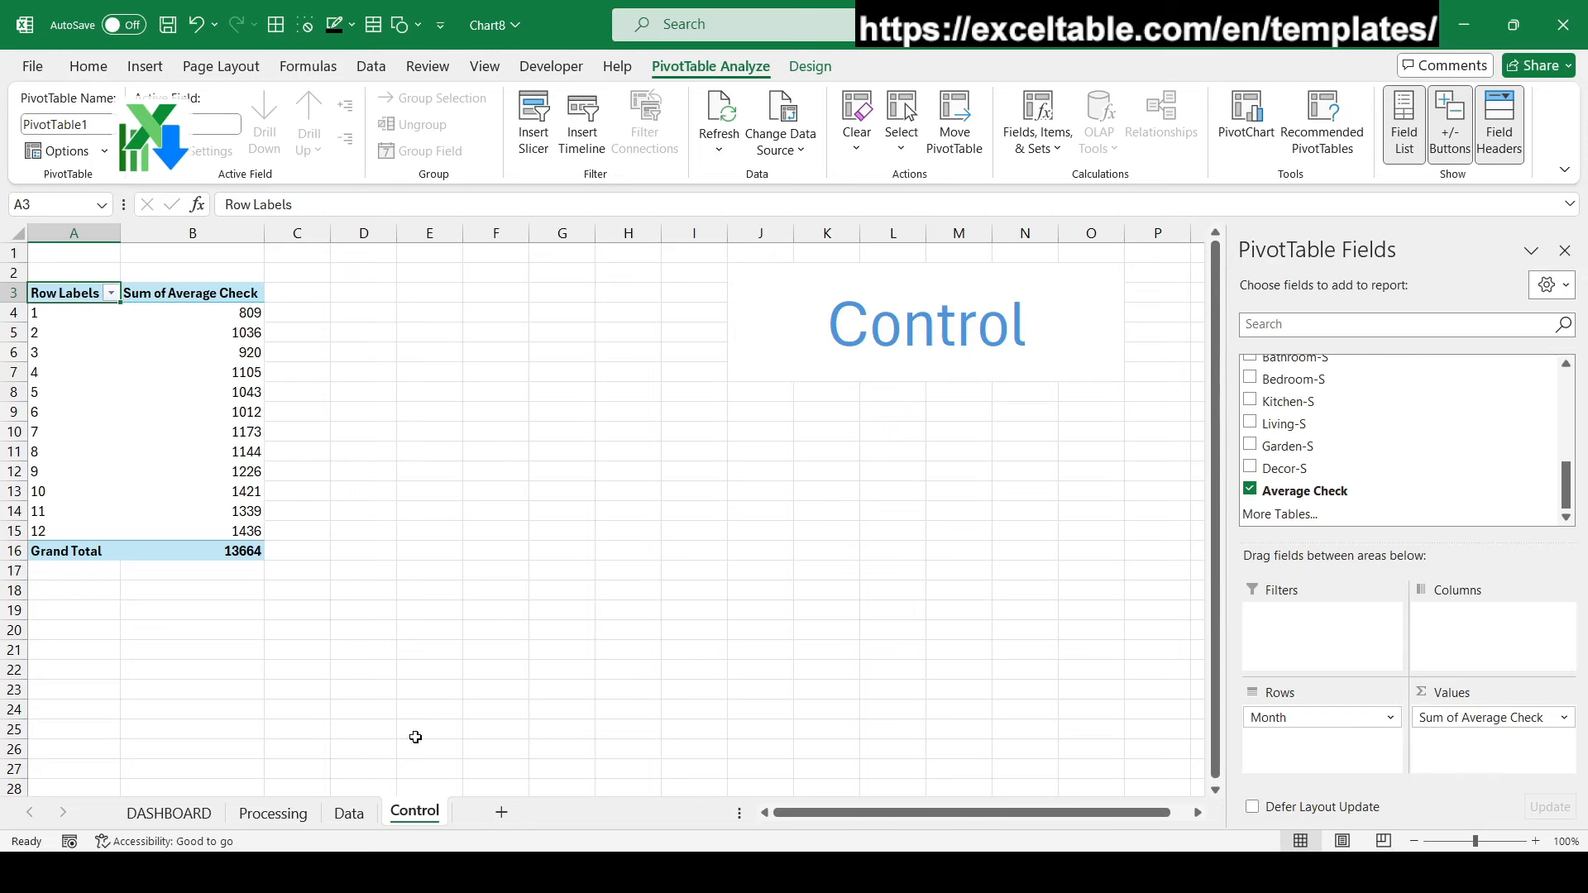
# Copy the heading text "Average Check" from cell U1 of the Data sheet into cell A1 of the Processing sheet
pyautogui.click(273, 813)
pyautogui.click(349, 813)
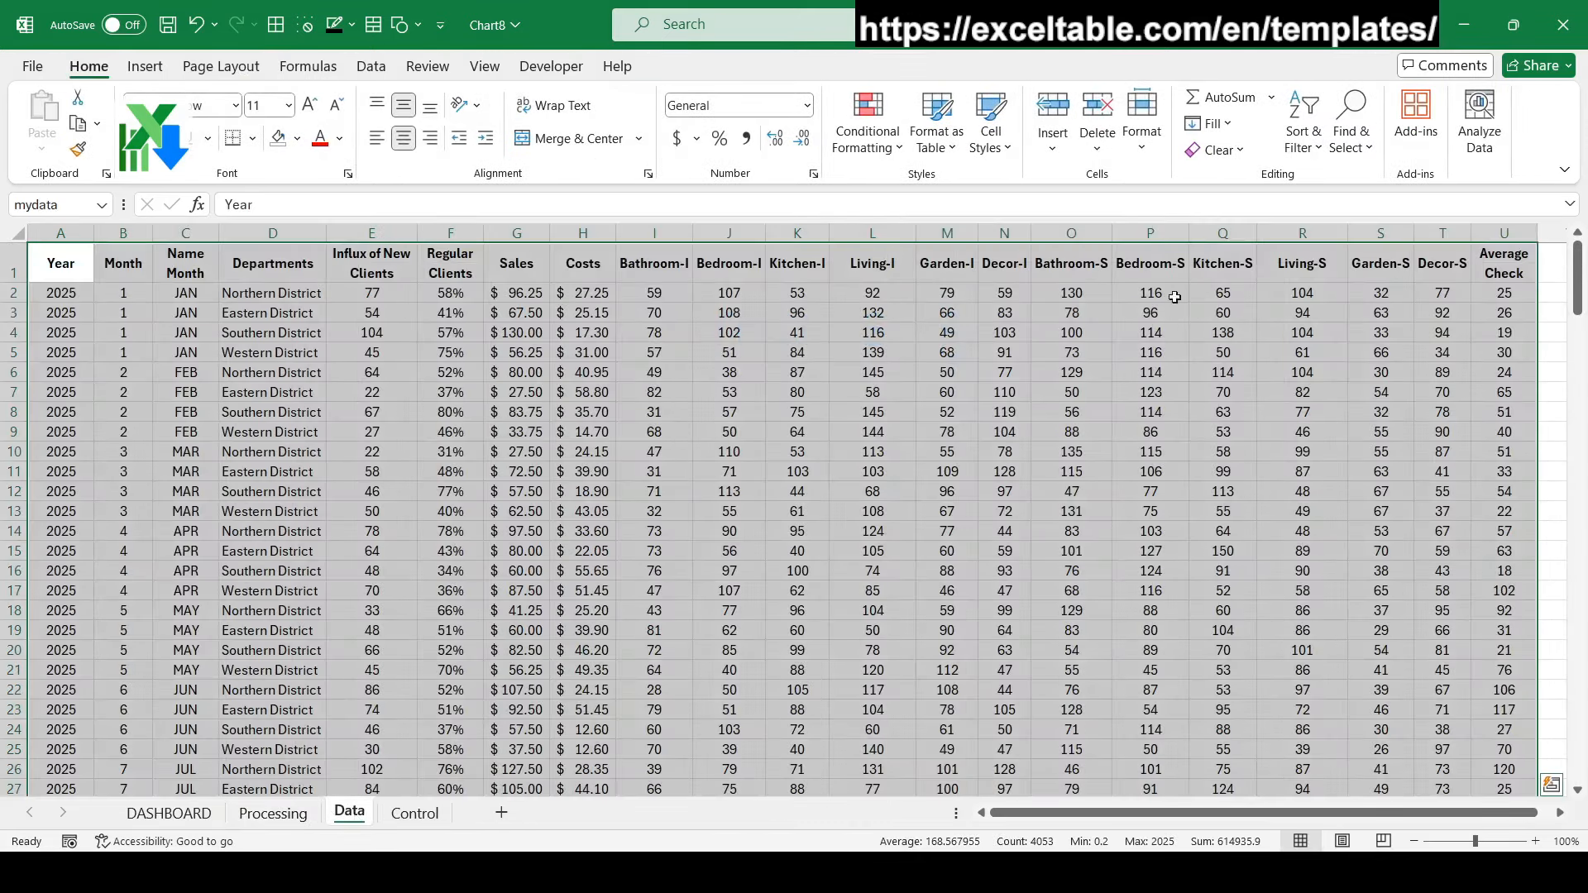
pyautogui.click(1496, 263)
pyautogui.moveTo(226, 205); pyautogui.dragTo(321, 205)
pyautogui.rightClick(234, 205)
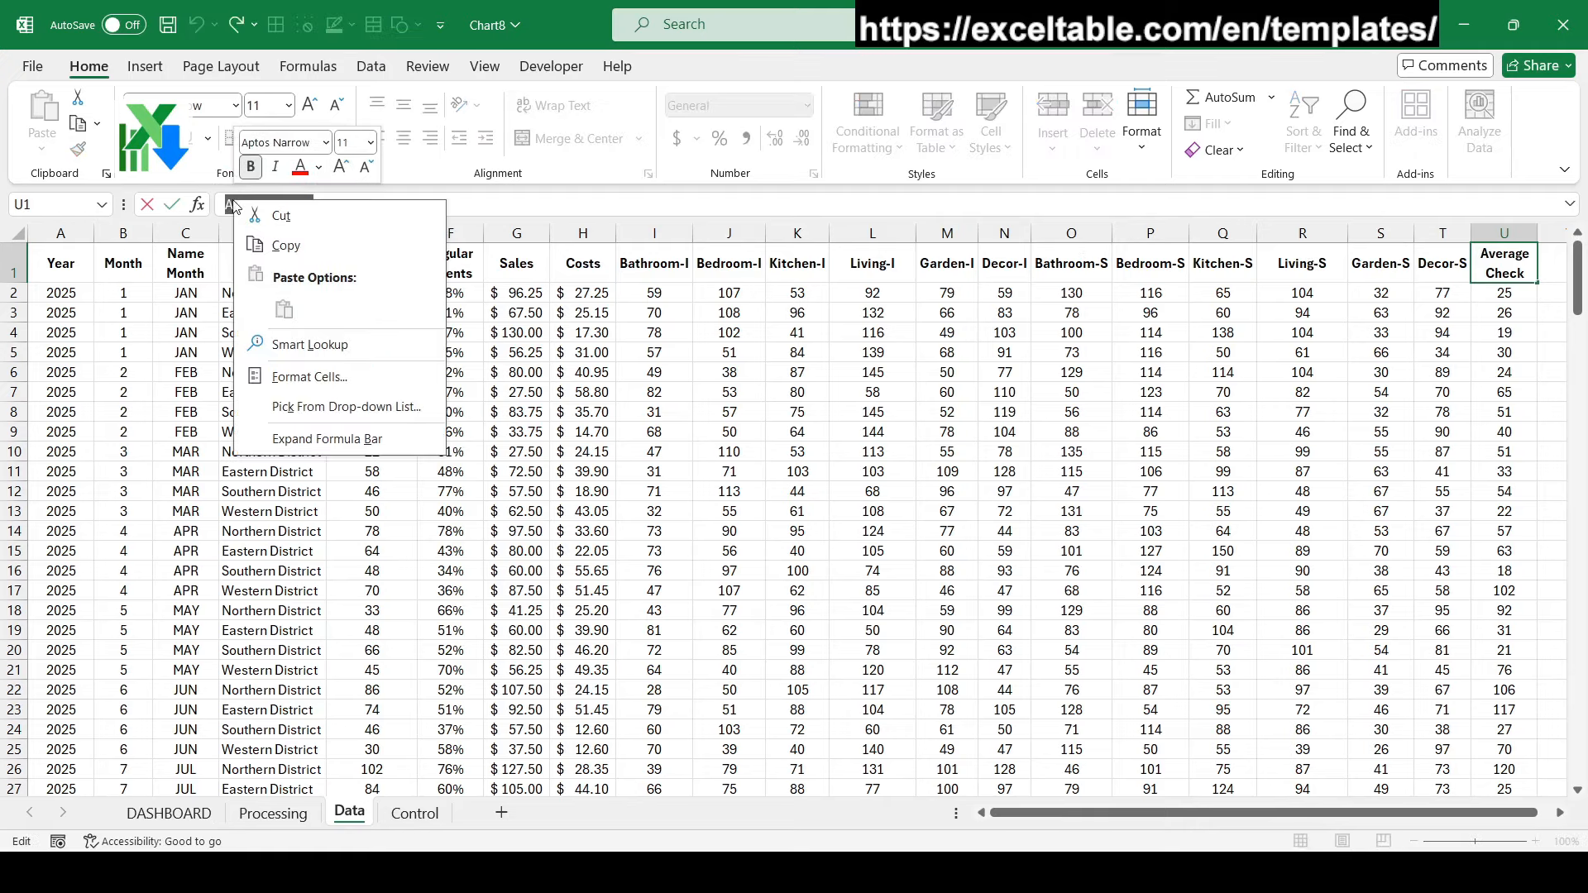
pyautogui.click(286, 246)
pyautogui.click(273, 813)
pyautogui.hotkey('ctrl', 'v')
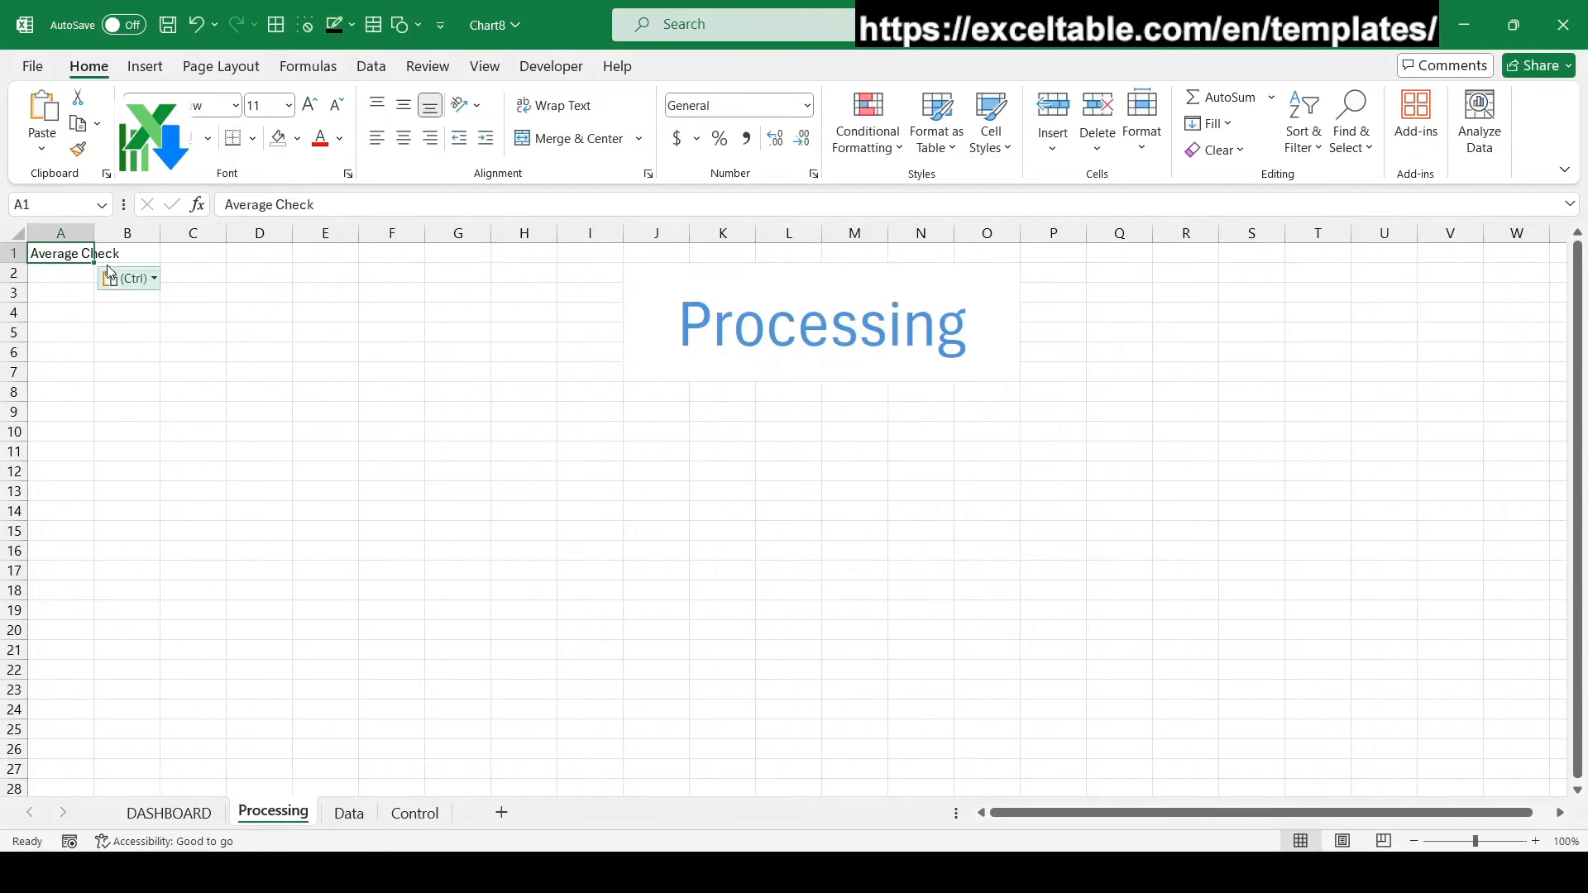
# Enter the column headings Months, Value, Layer 2 and Cursor in cells A2 to D2 of the Processing sheet
pyautogui.click(57, 275)
pyautogui.write('Months')
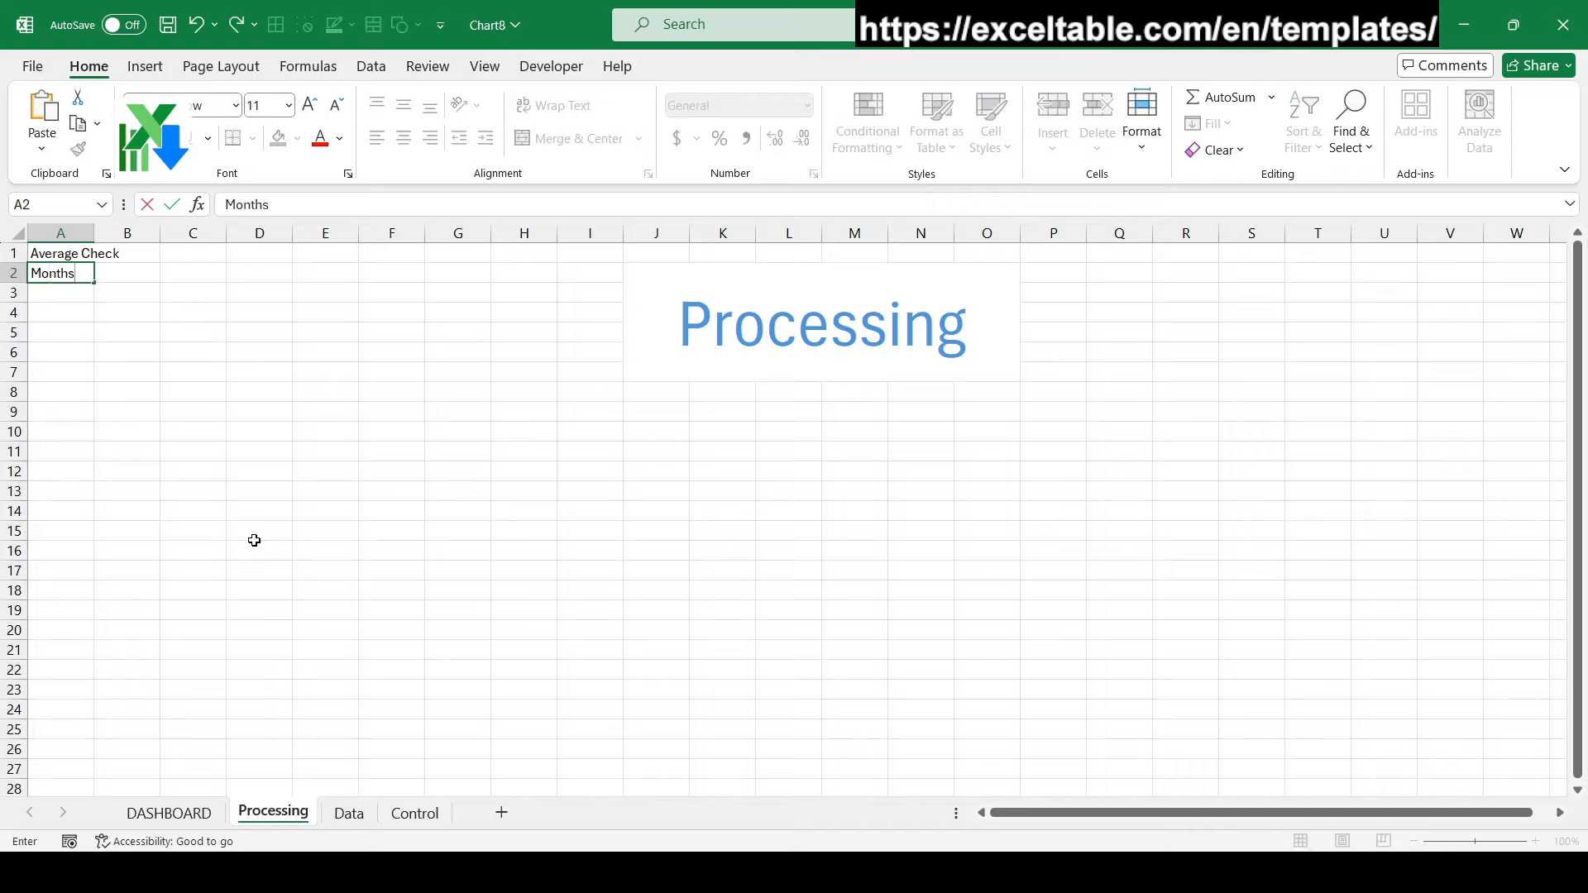
pyautogui.press('Return')
pyautogui.press('Up')
pyautogui.press('Right')
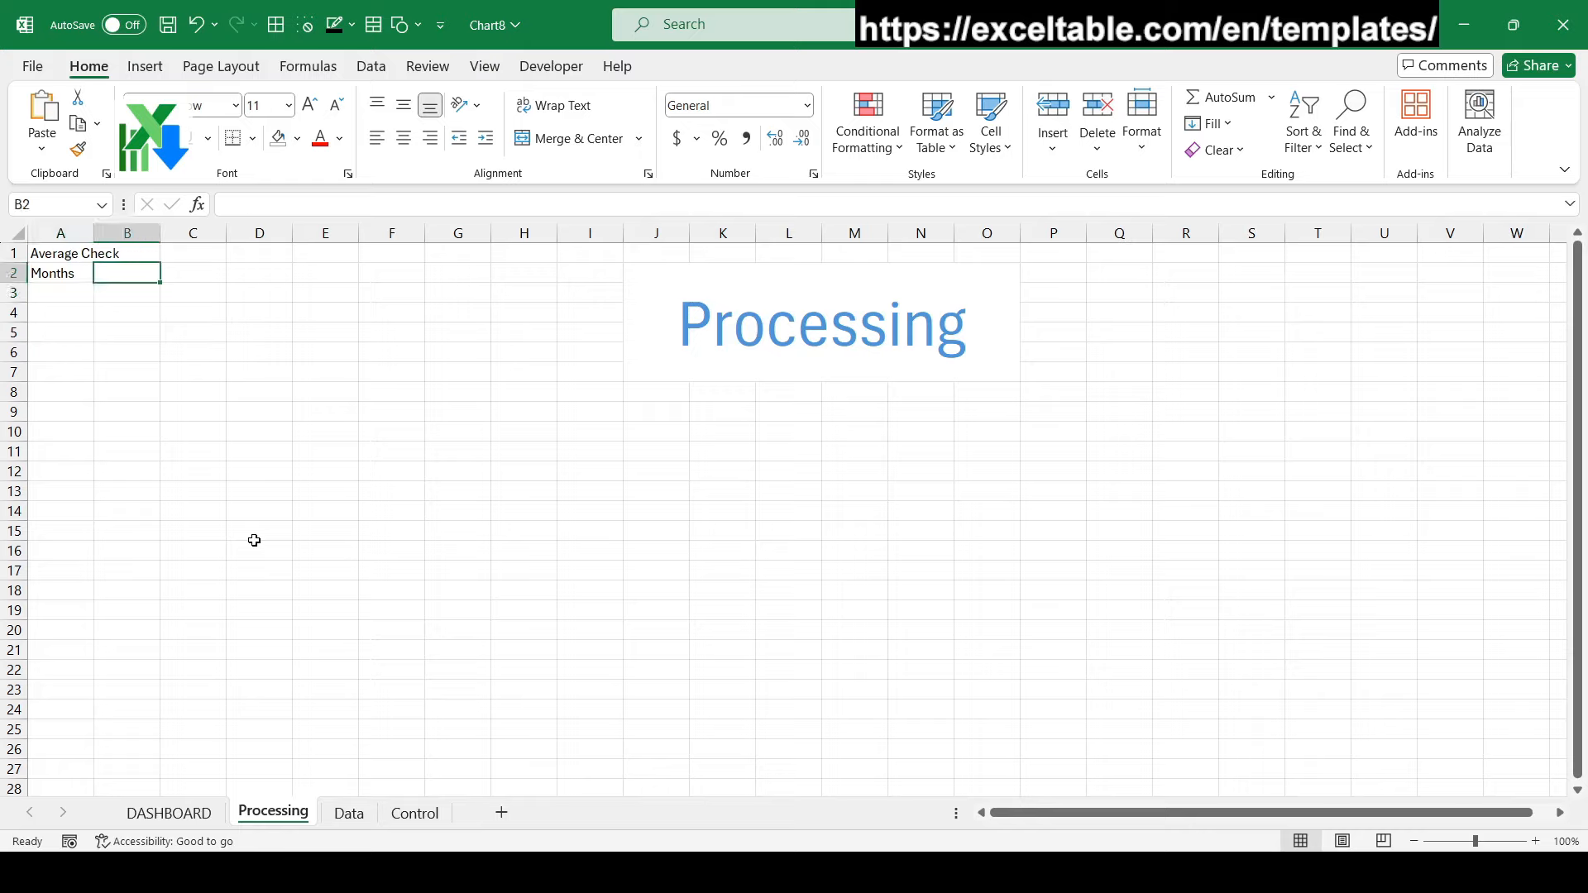
pyautogui.write('Value')
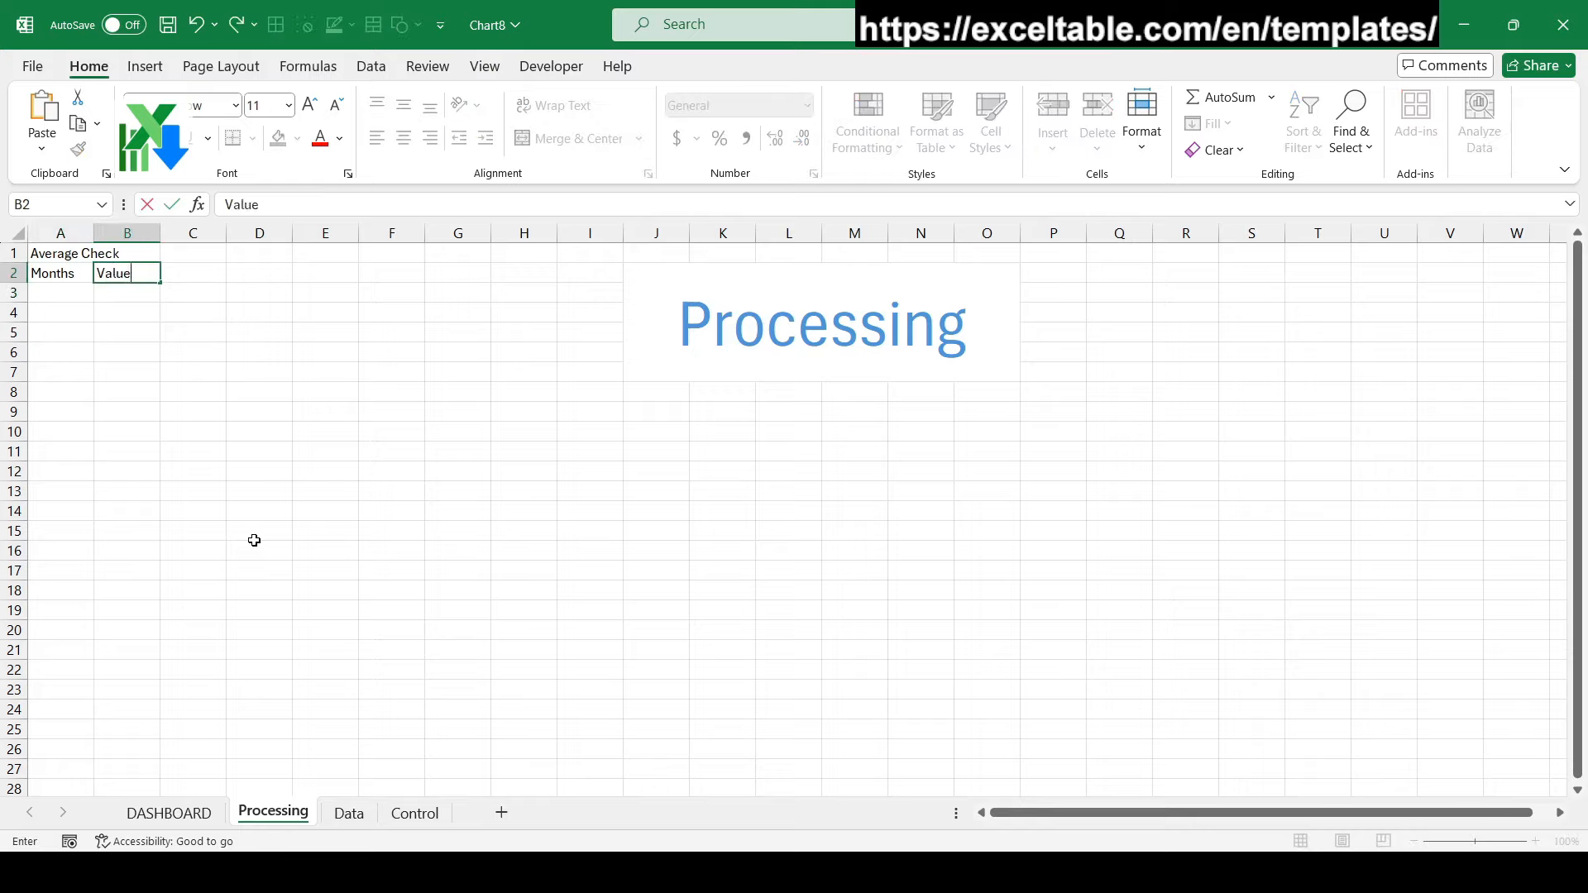
pyautogui.press('Tab')
pyautogui.write('La')
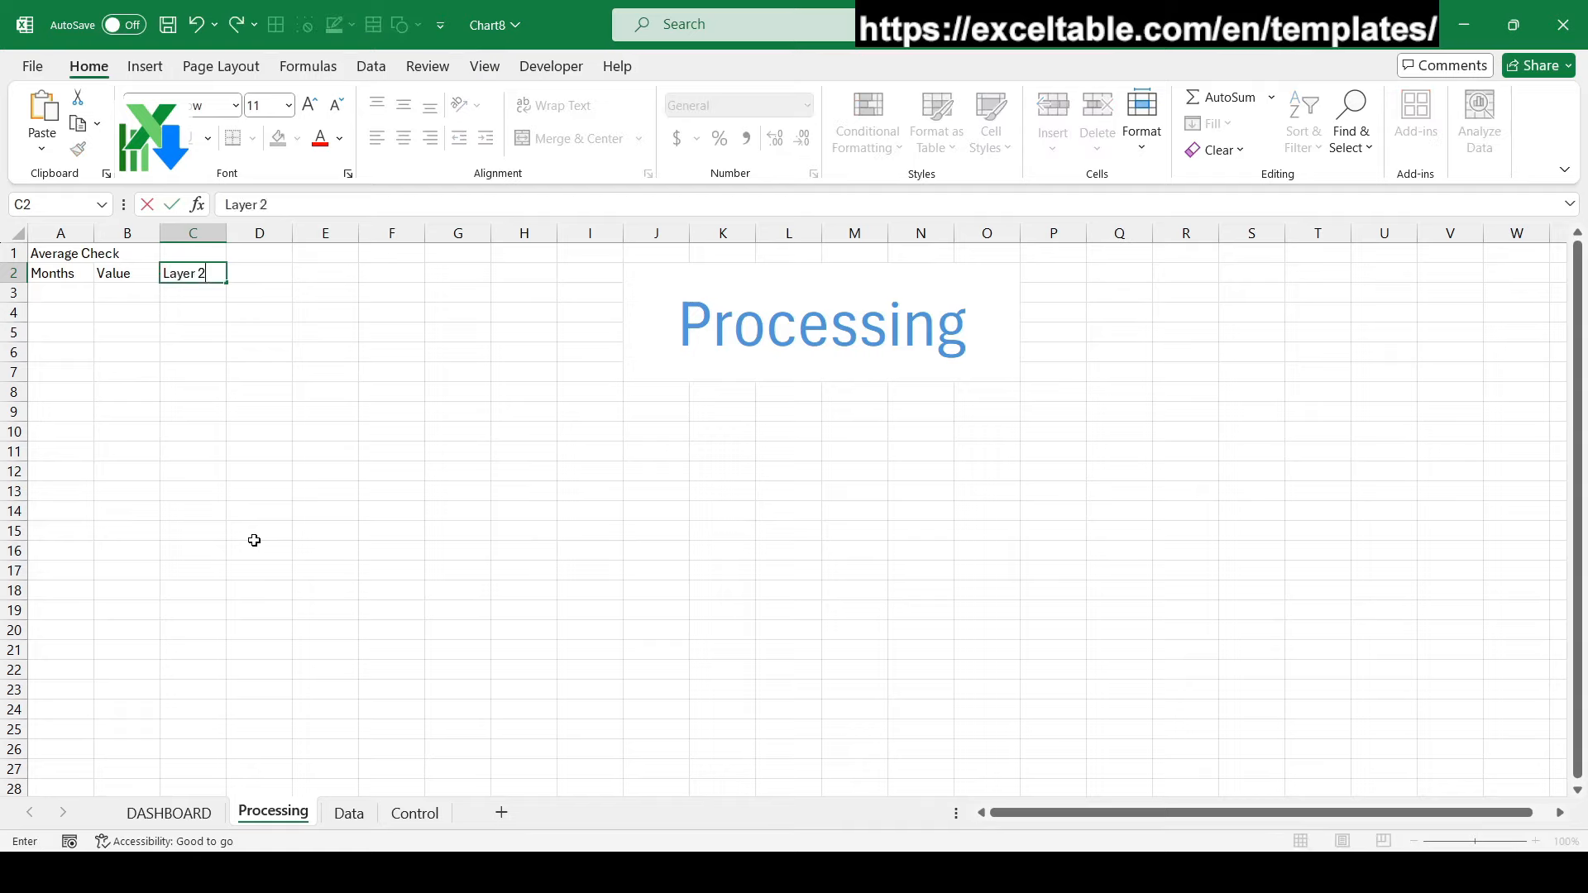
pyautogui.write('yer 2')
pyautogui.press('Tab')
pyautogui.write('C')
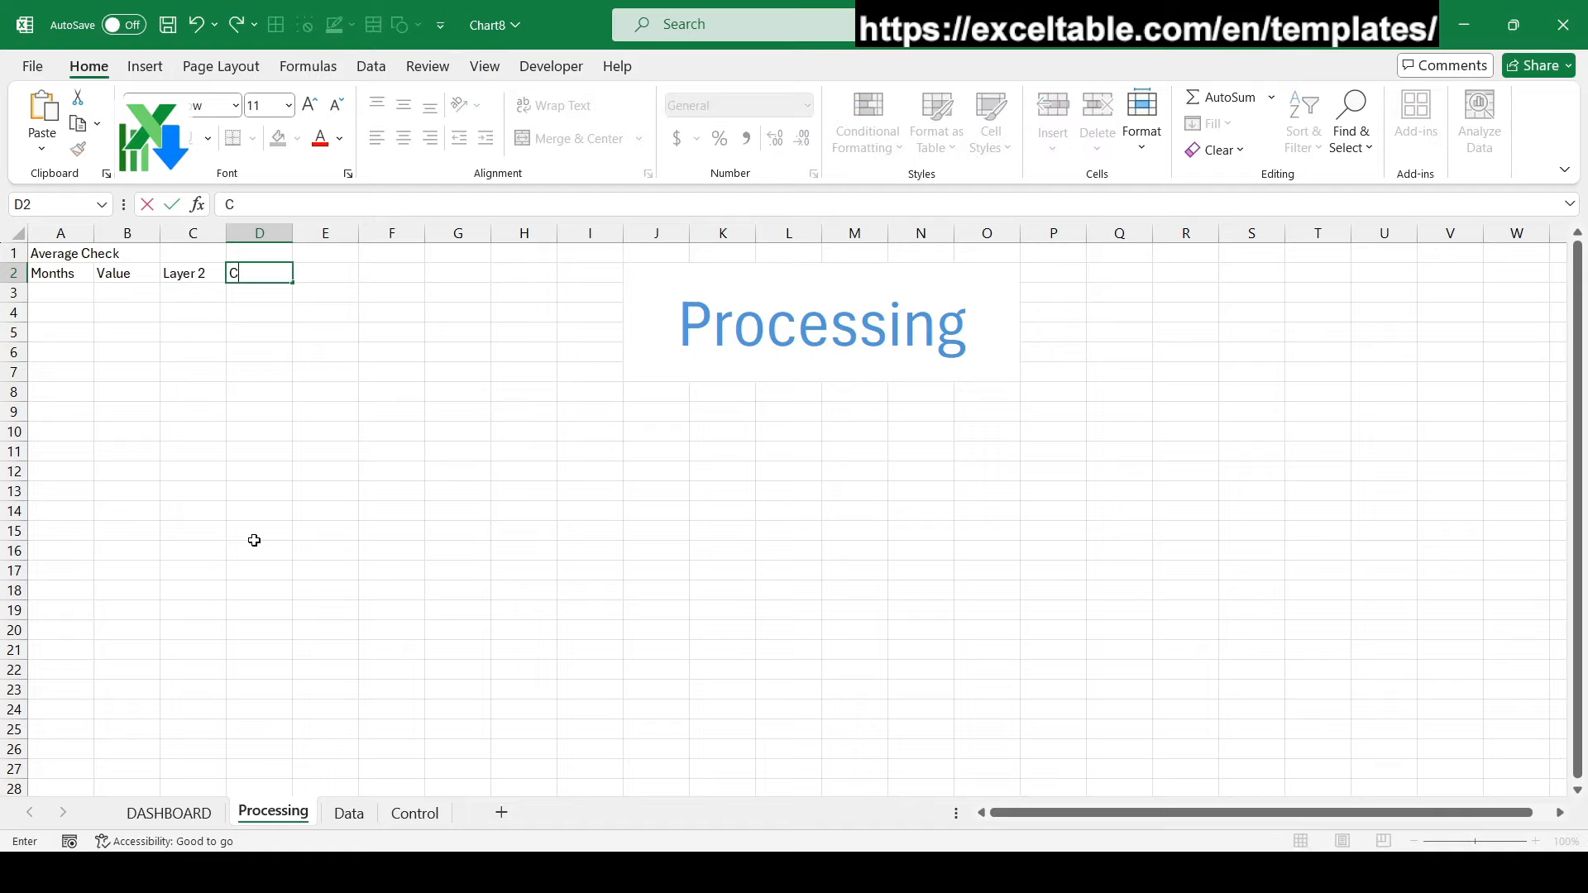
pyautogui.write('ursor')
pyautogui.press('Return')
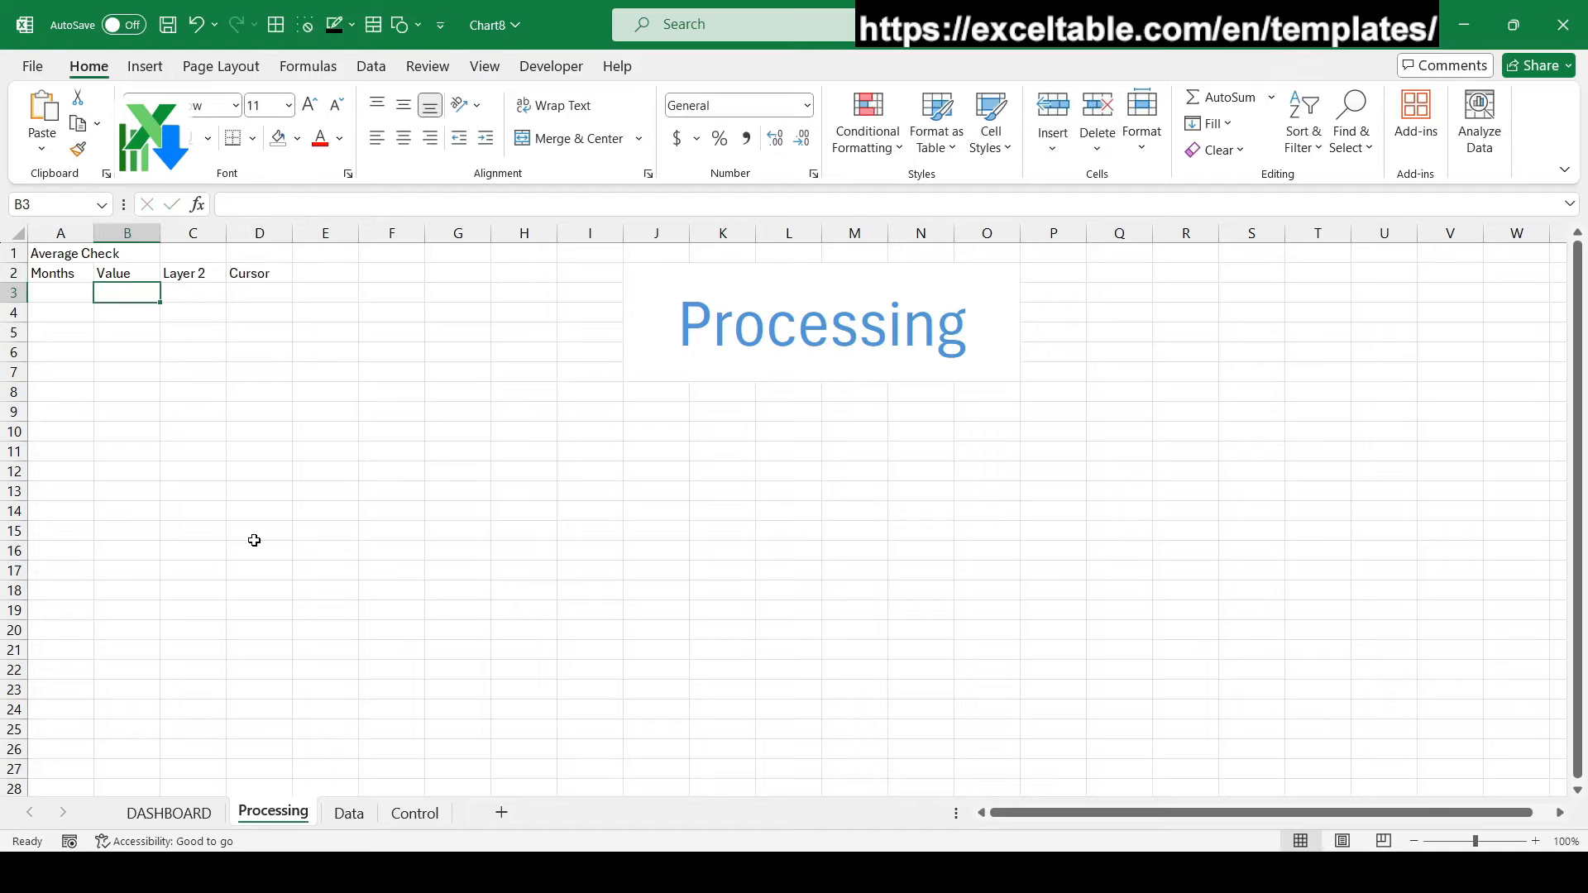
# Fill the Months column with the series 1 to 12 in cells A3 to A14
pyautogui.write('1')
pyautogui.hotkey('ctrl', 'Return')
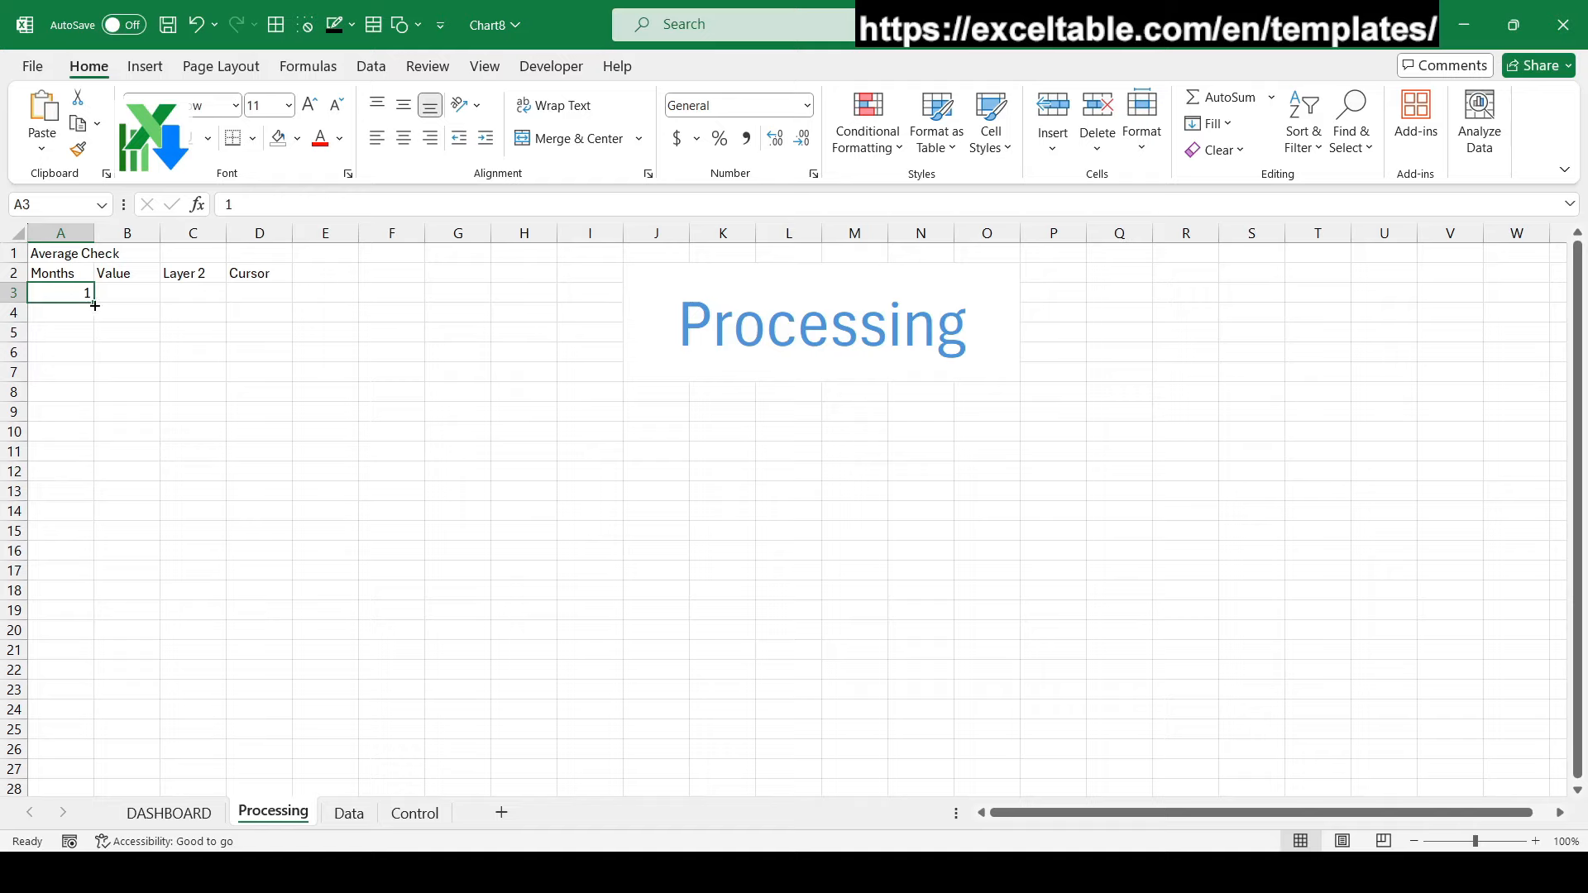
pyautogui.moveTo(94, 303); pyautogui.dragTo(66, 512)
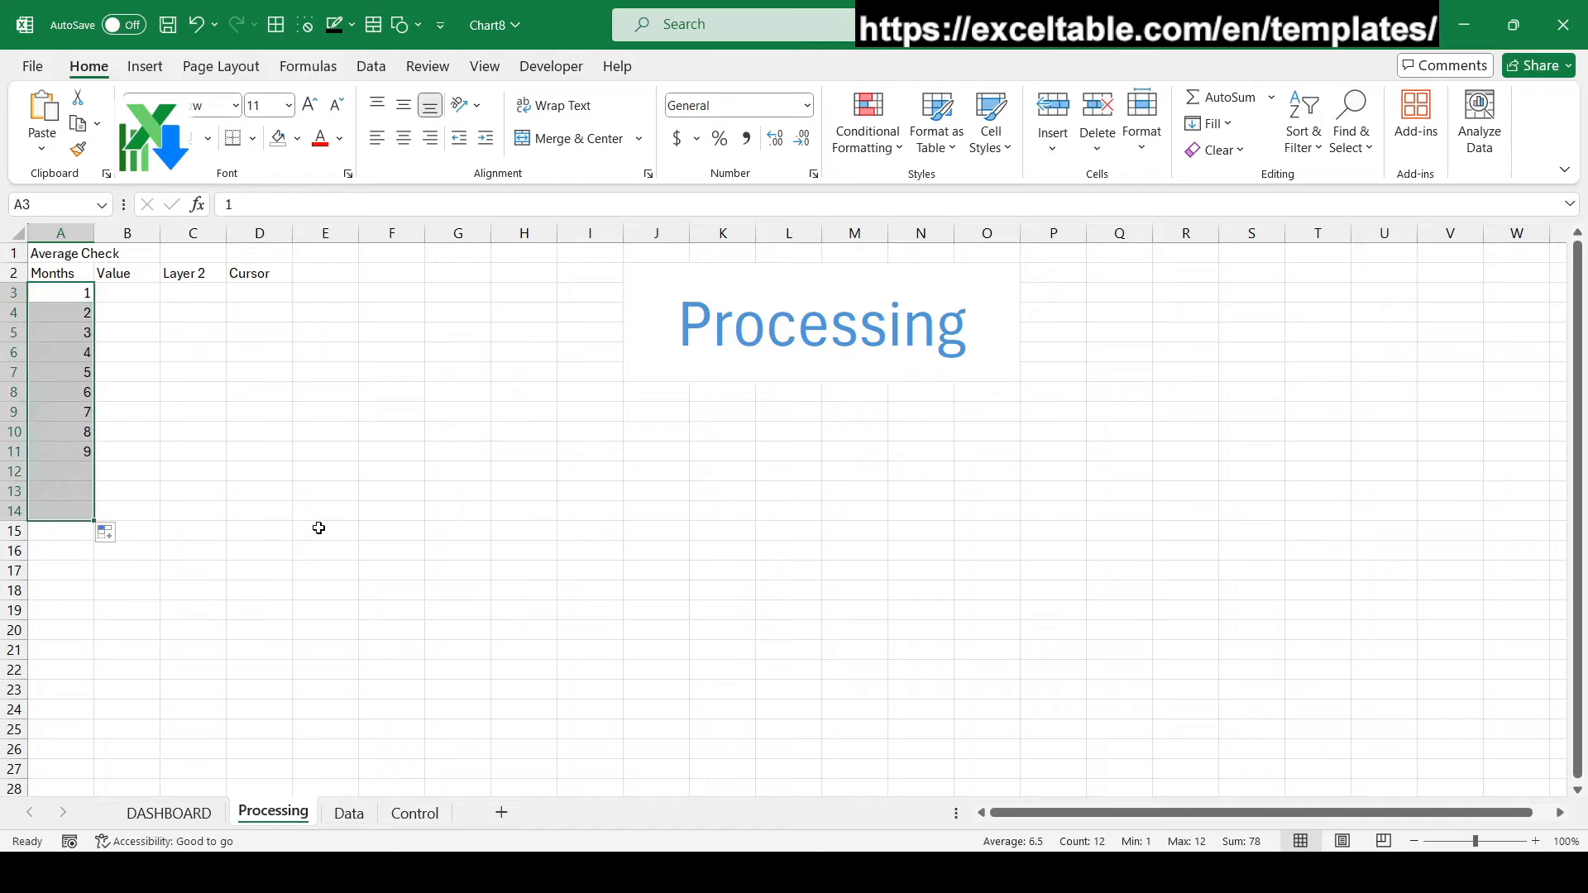
# Link Value cell B3 to the month 1 Average Check sum in the Control sheet's PivotTable
pyautogui.click(112, 287)
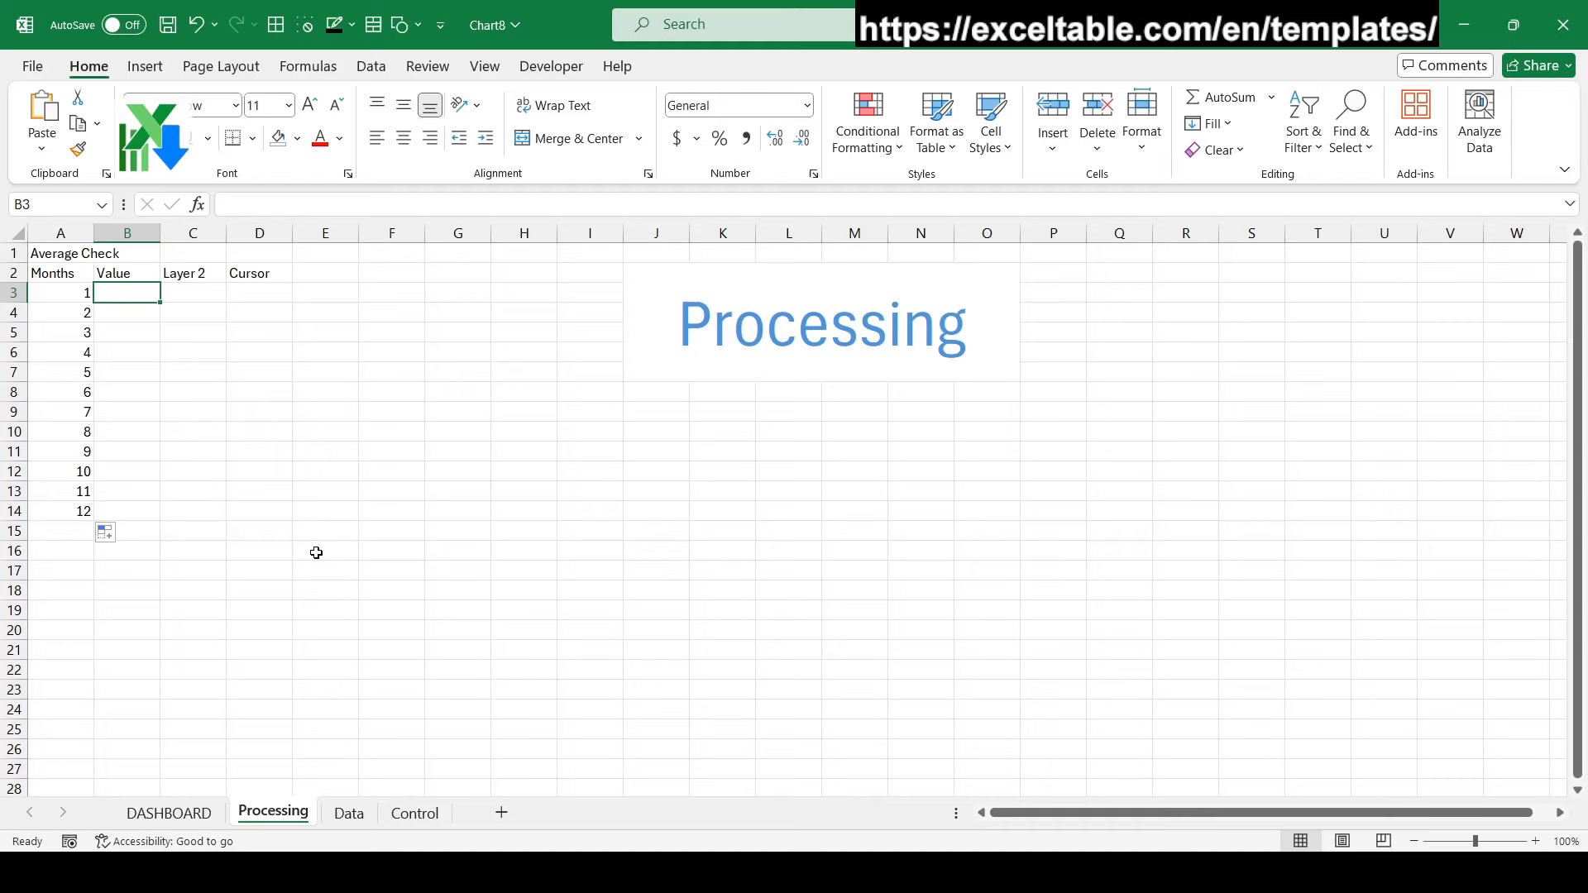
pyautogui.write('=')
pyautogui.click(412, 814)
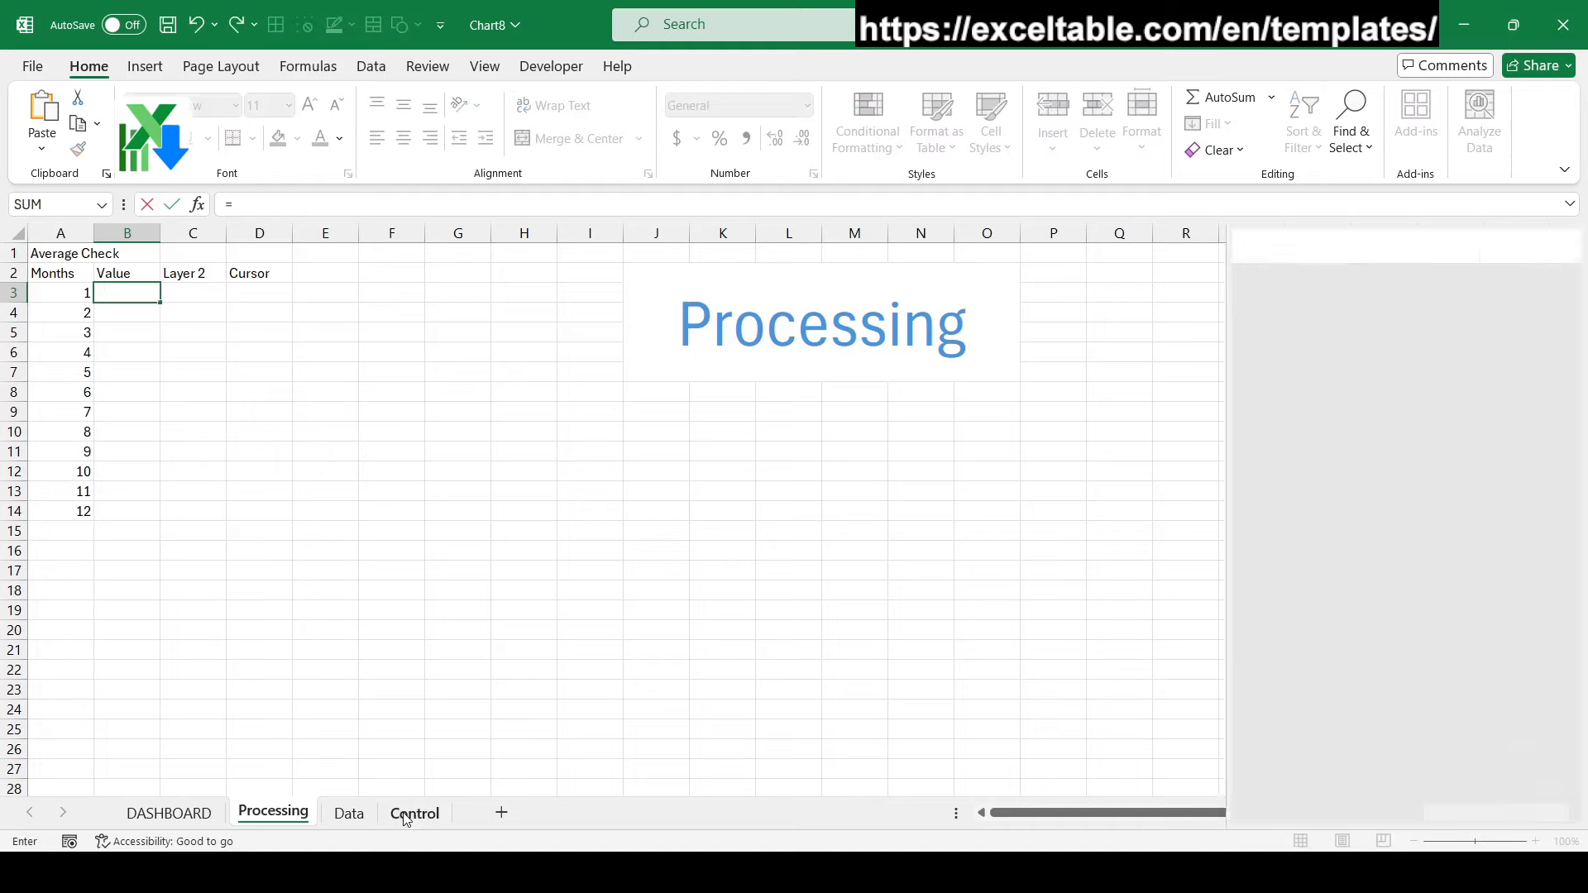
pyautogui.click(238, 322)
pyautogui.press('Return')
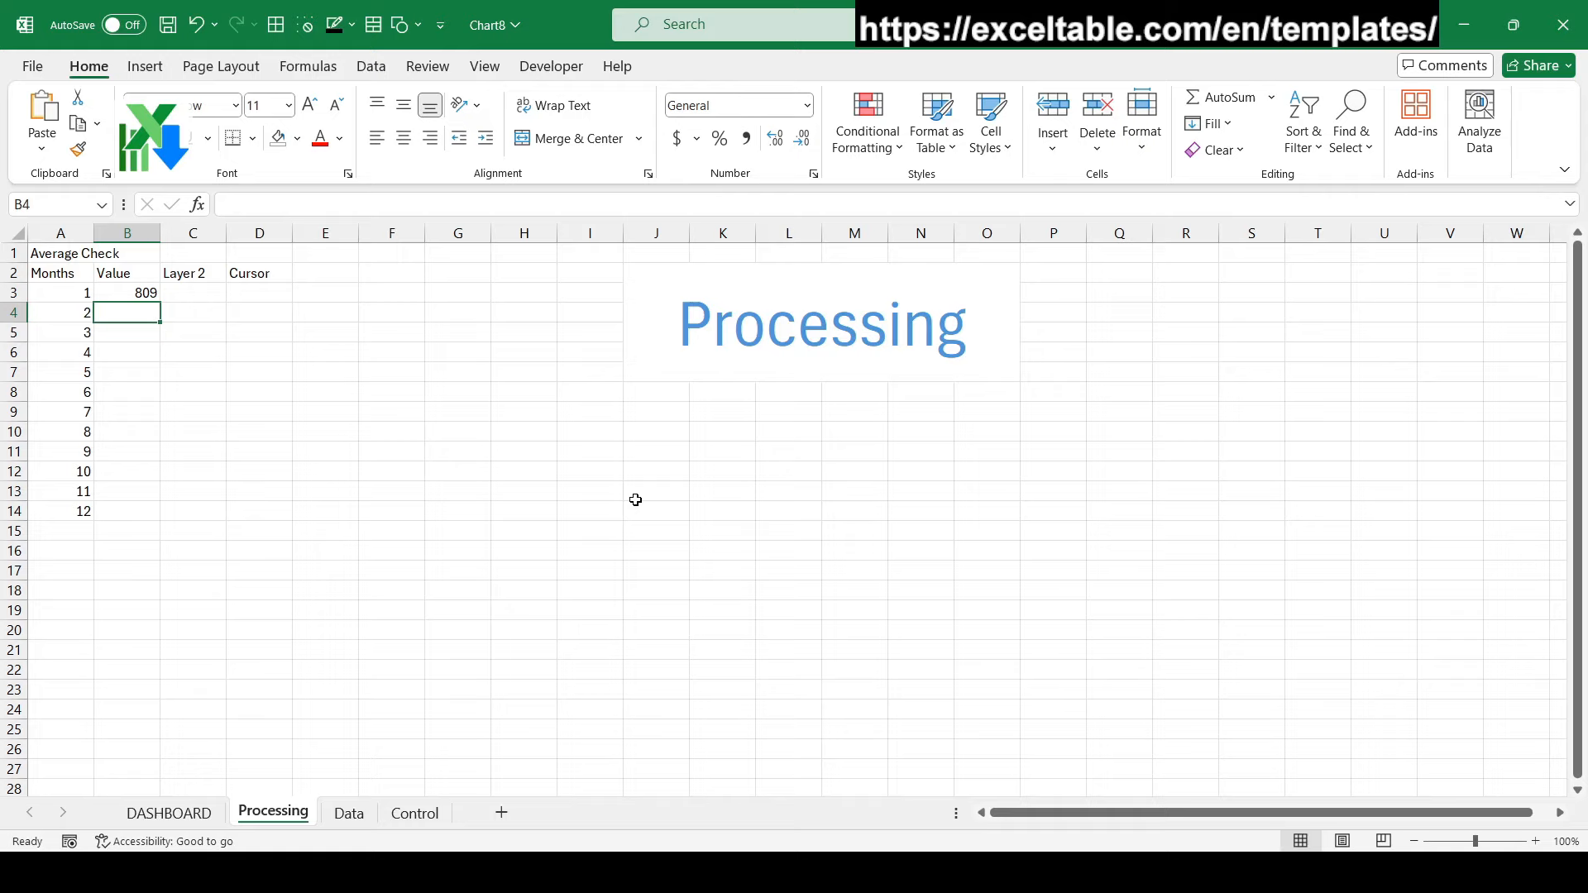
# Replace the fixed month in B3's GETPIVOTDATA formula with a reference to A3 and fill the formula down to B14
pyautogui.press('F2')
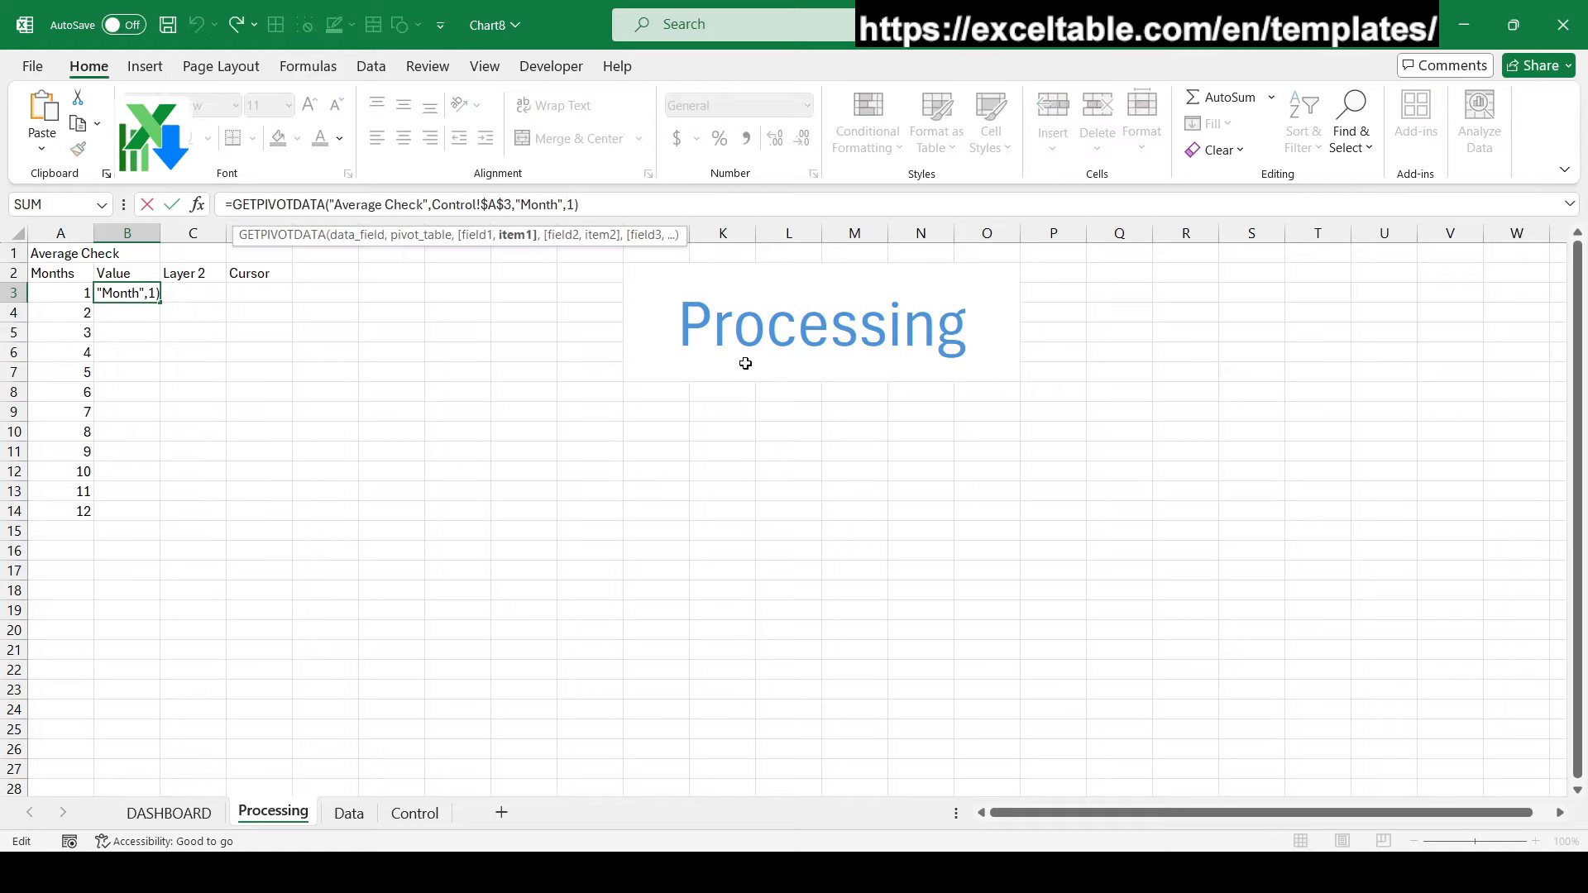
pyautogui.press('BackSpace')
pyautogui.press('BackSpace')
pyautogui.click(55, 294)
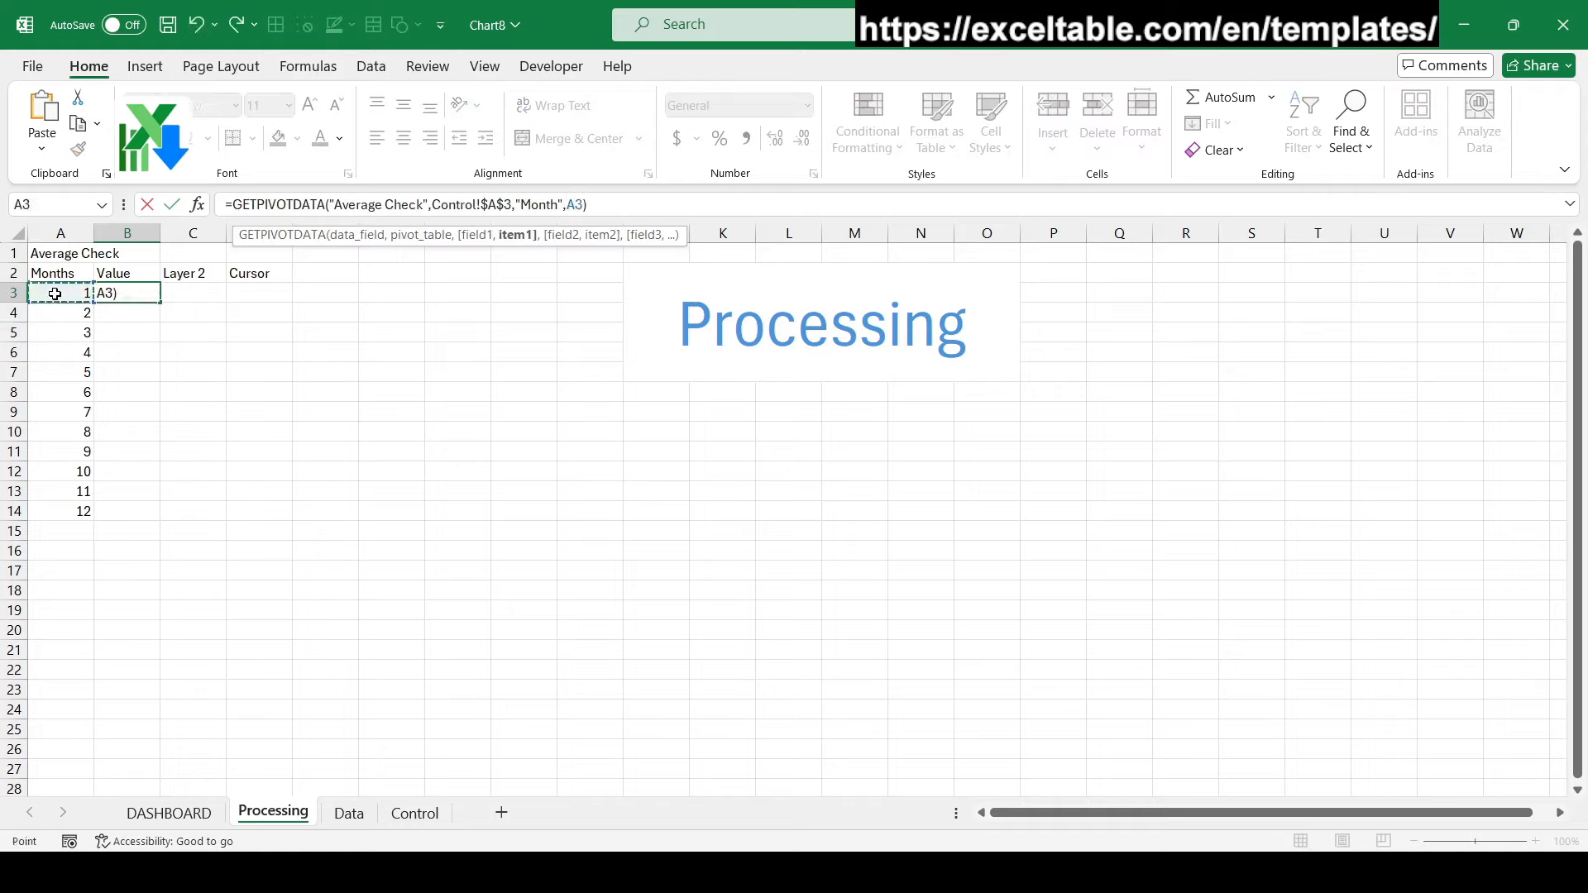
pyautogui.hotkey('ctrl', 'Return')
pyautogui.doubleClick(161, 303)
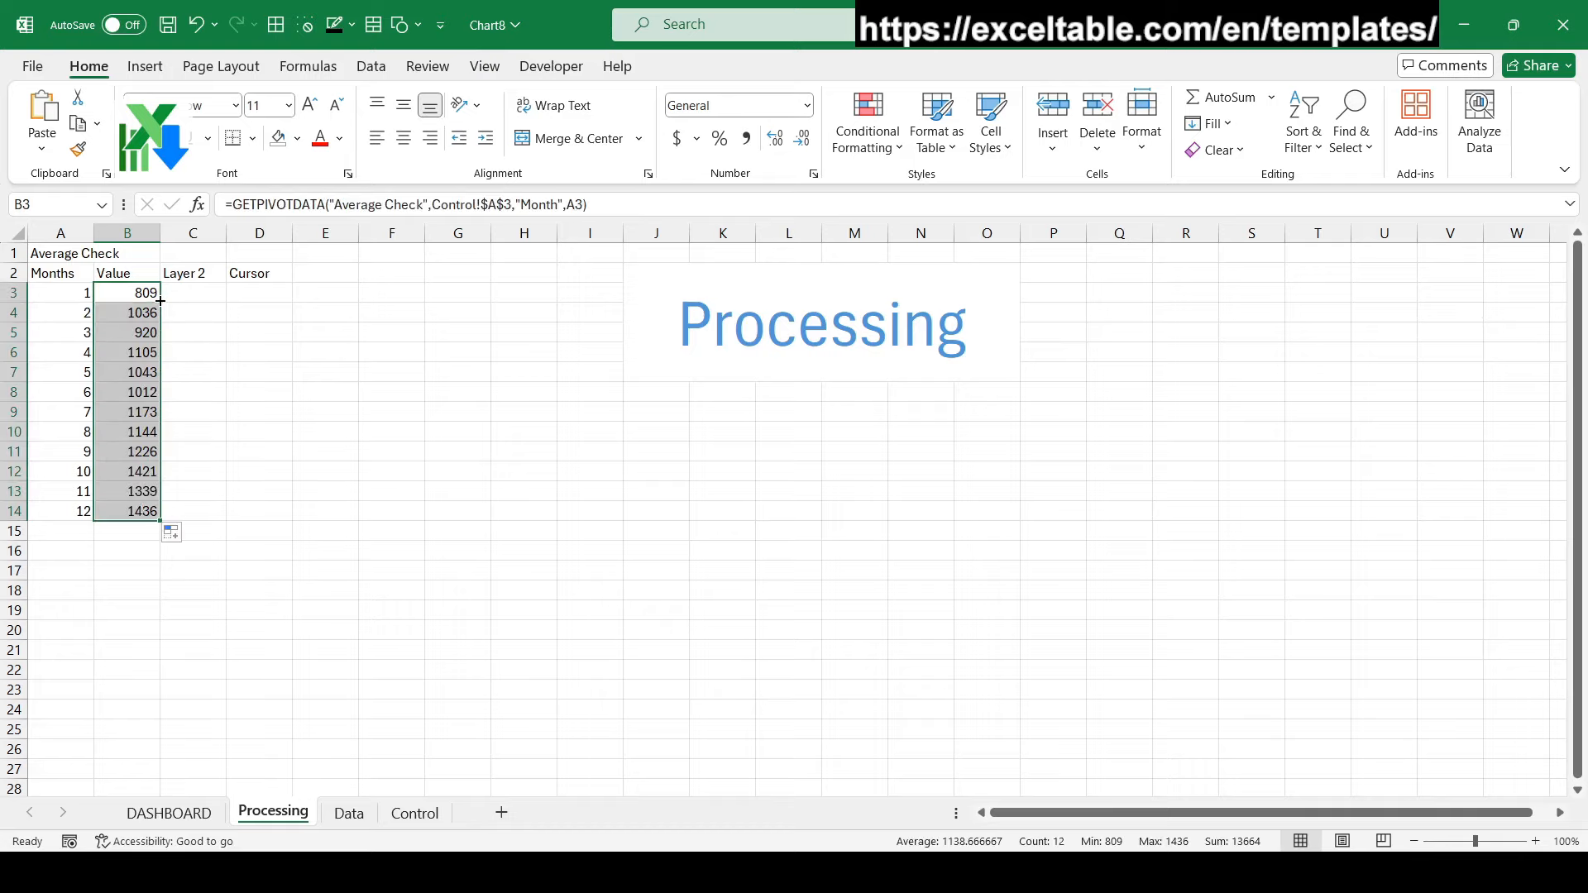
# Label the PivotTable on the Control sheet "Static" in cell A1
pyautogui.click(180, 300)
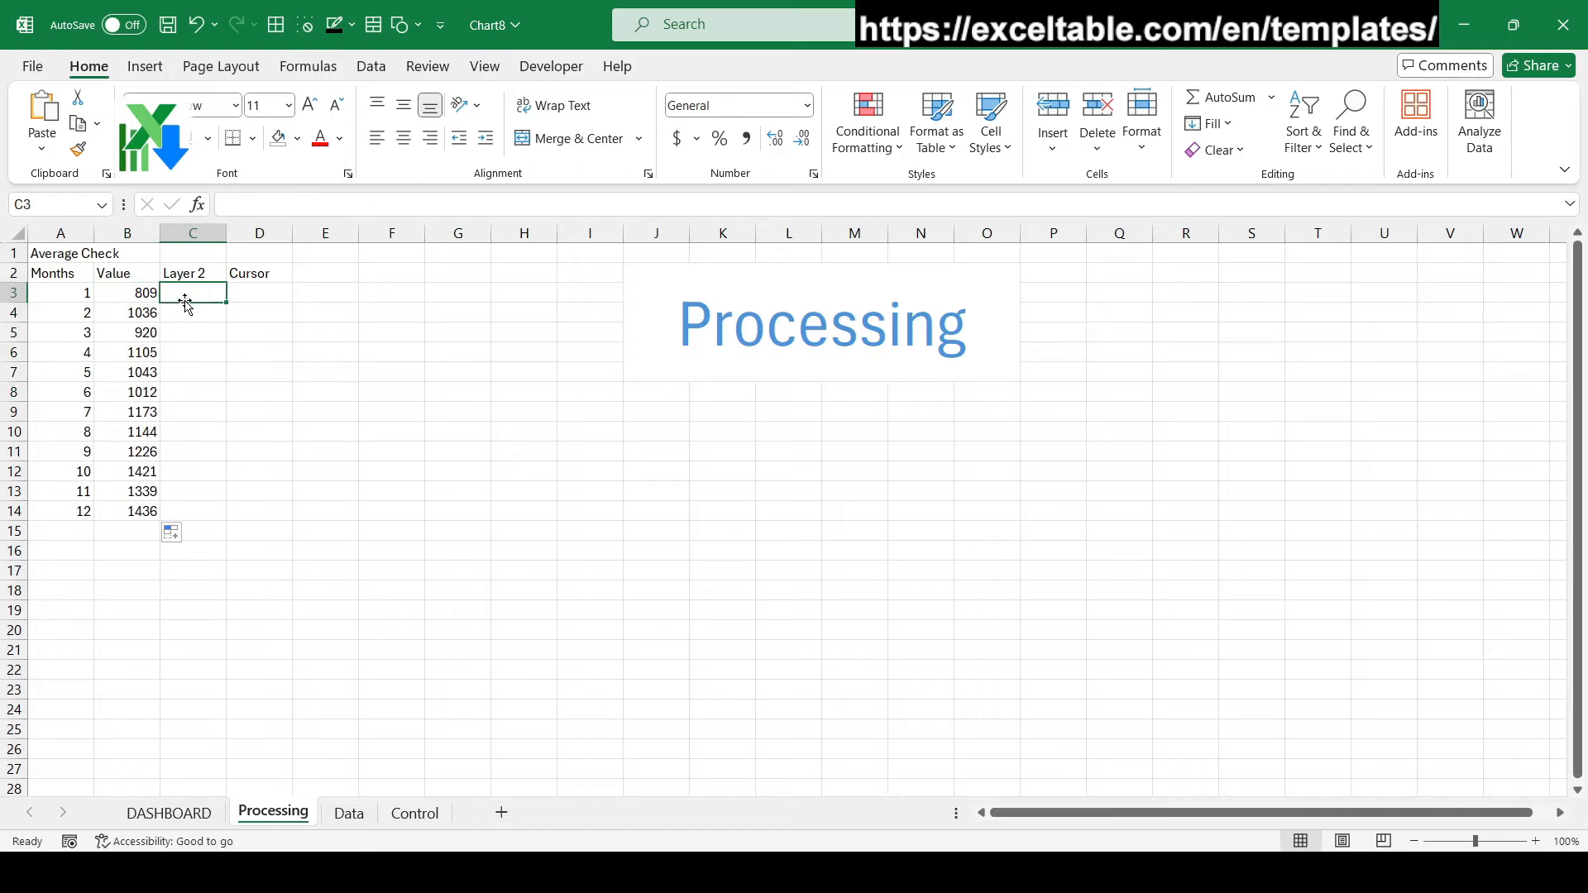
pyautogui.click(139, 296)
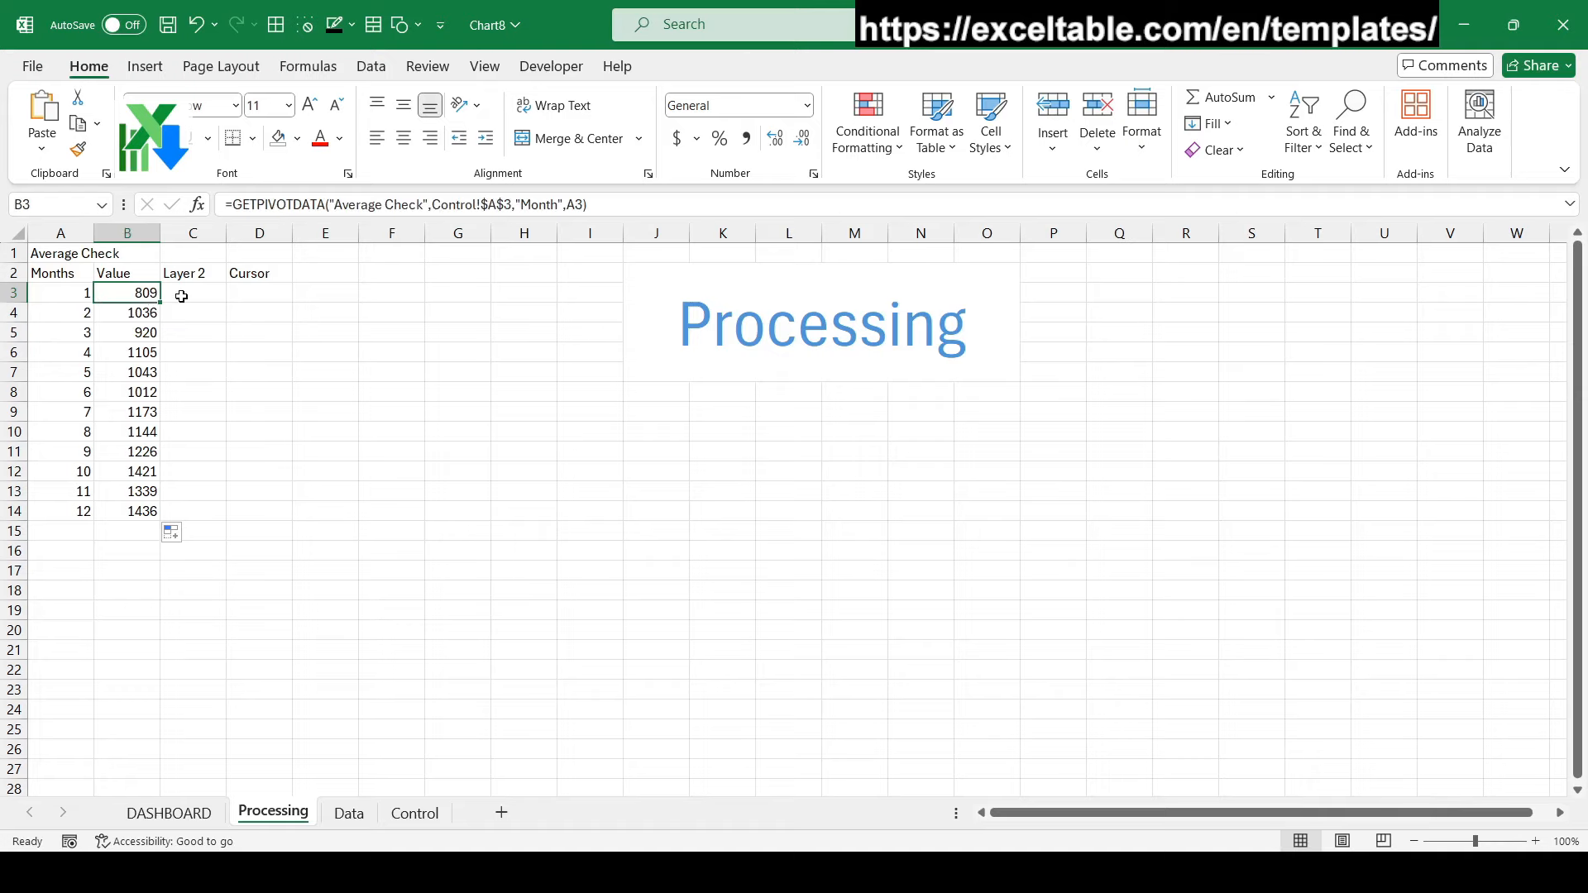
pyautogui.click(413, 814)
pyautogui.click(75, 259)
pyautogui.write('Stat')
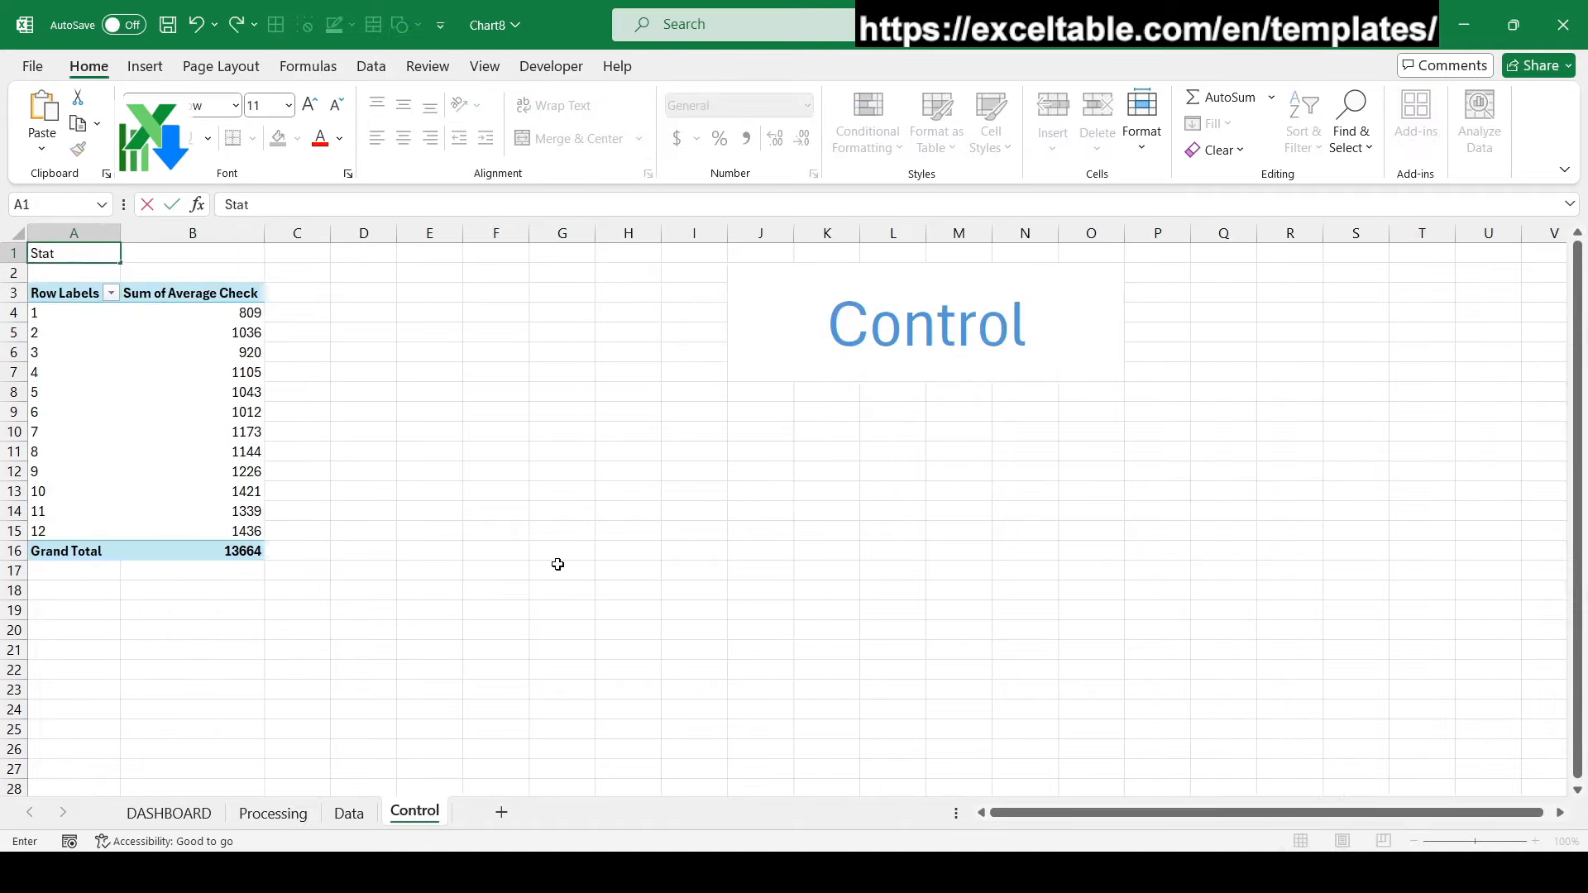
pyautogui.write('ic')
pyautogui.press('Return')
# Enter the label "Dynamic" in cell A18, below the PivotTable on the Control sheet
pyautogui.press('Down')
pyautogui.press('Down')
pyautogui.press('Down')
pyautogui.press('Down')
pyautogui.press('Down')
pyautogui.press('Down')
pyautogui.press('Down')
pyautogui.press('Down')
pyautogui.press('Down')
pyautogui.press('Down')
pyautogui.press('Down')
pyautogui.press('Down')
pyautogui.press('Down')
pyautogui.press('Down')
pyautogui.press('Down')
pyautogui.press('Down')
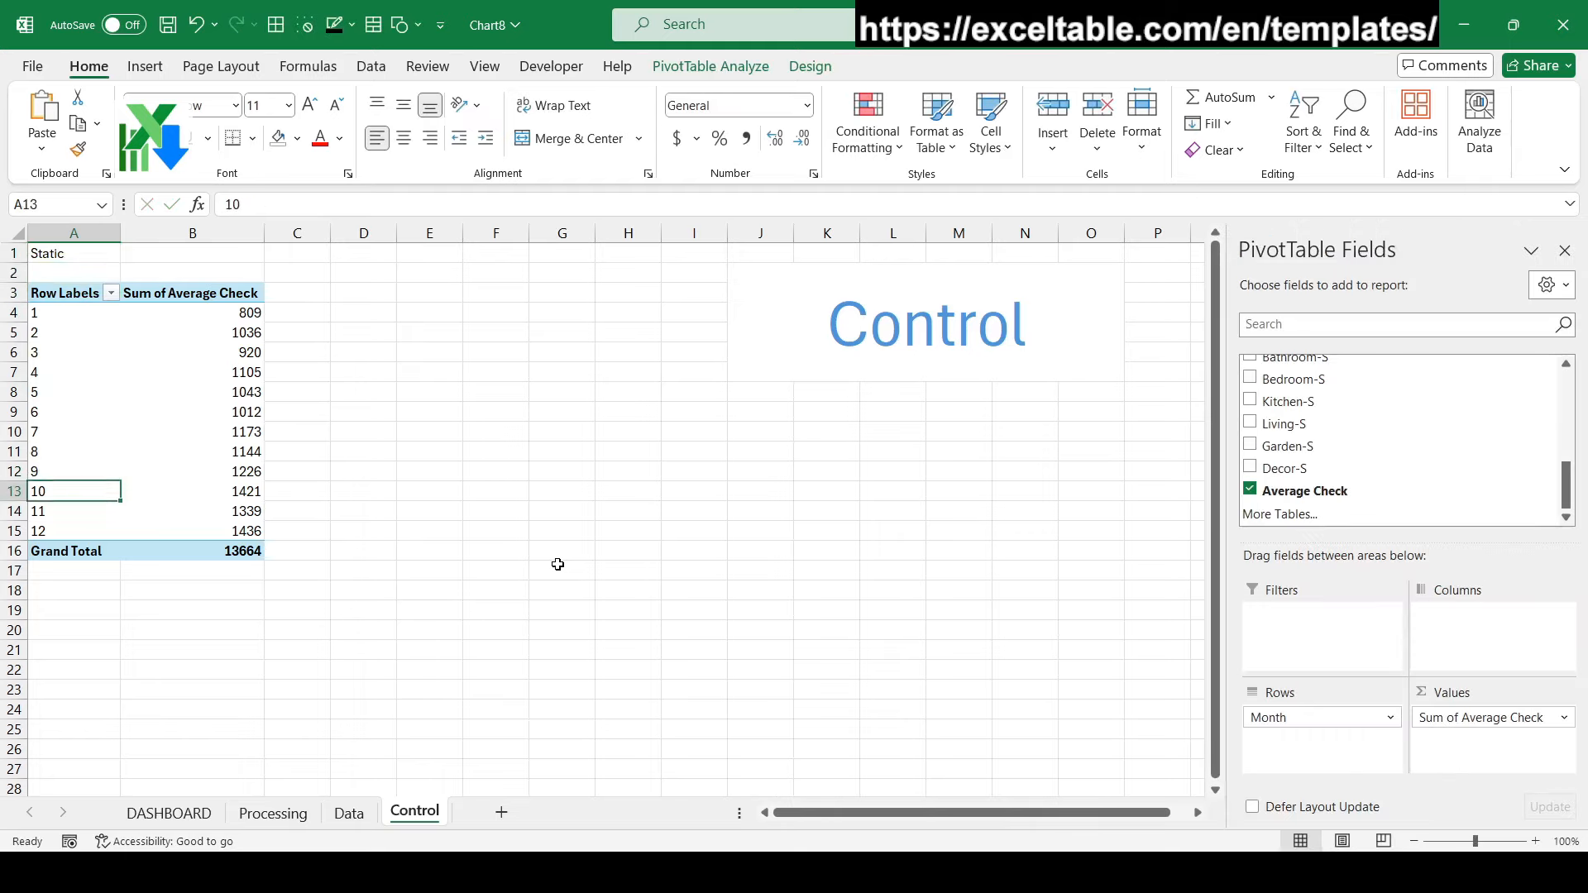
pyautogui.press('Up')
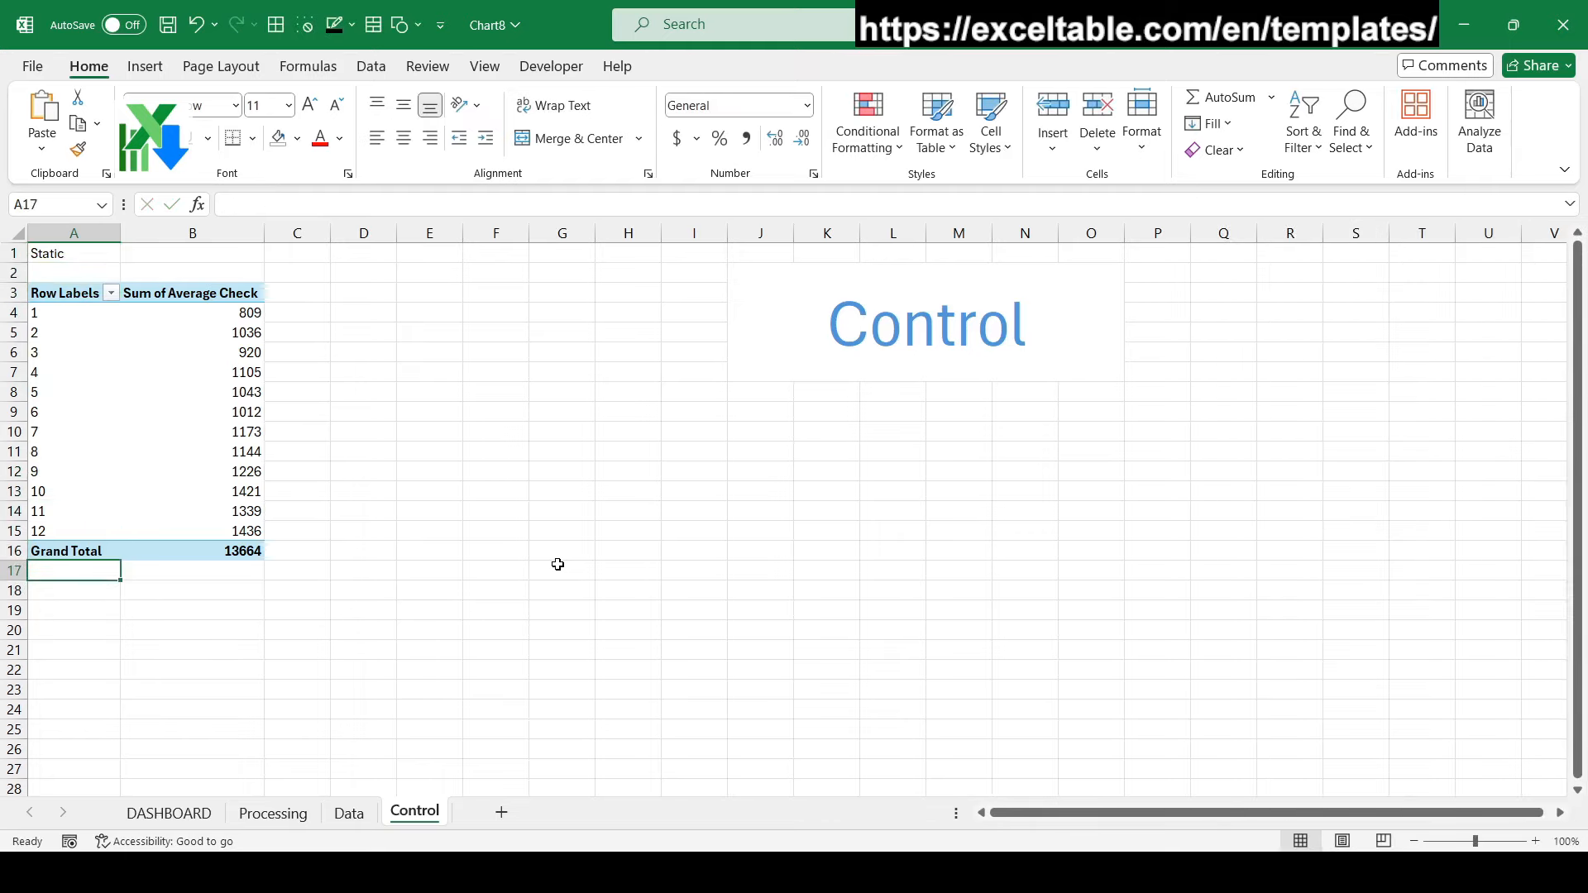
pyautogui.press('Down')
pyautogui.write('D')
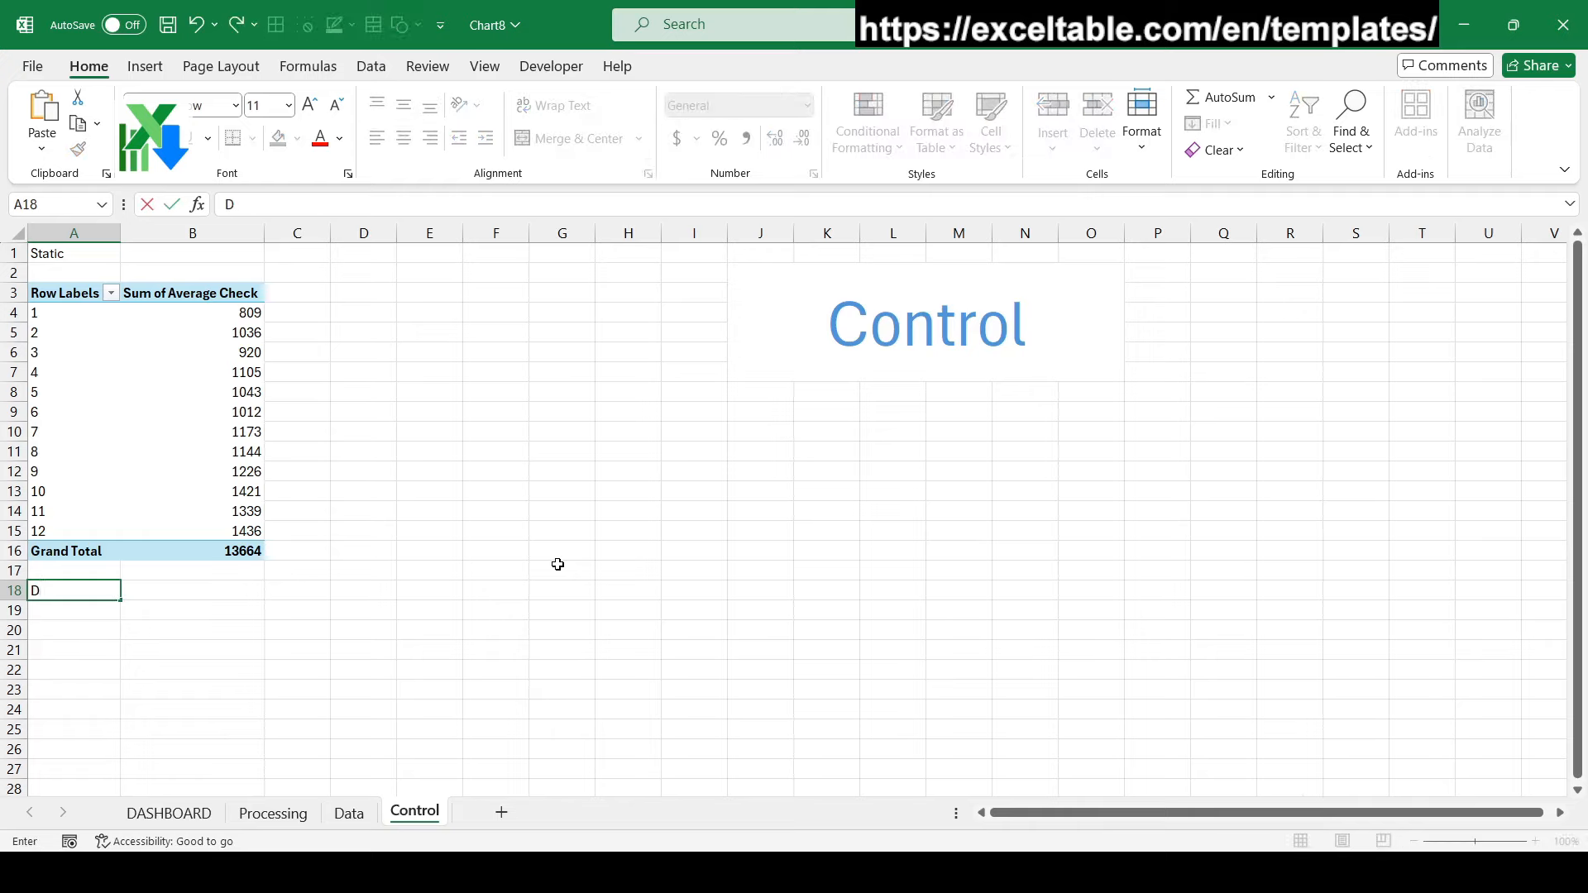
pyautogui.write('ynamic')
pyautogui.press('Return')
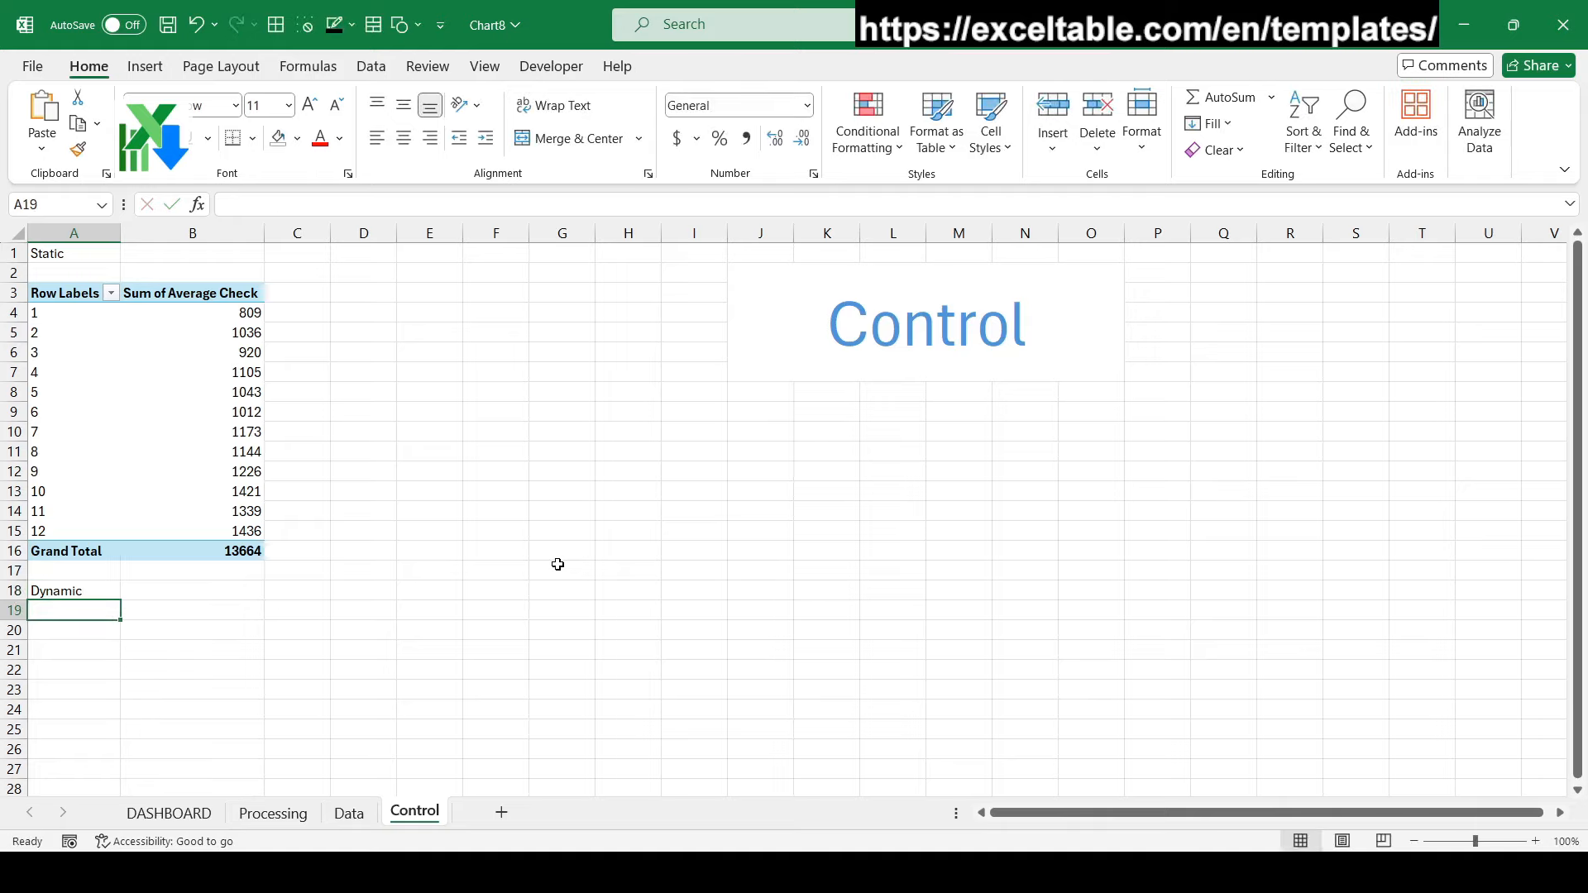
# Copy the whole Static PivotTable, A3 to B16, and paste it under the Dynamic label at cell A19
pyautogui.moveTo(62, 291); pyautogui.dragTo(248, 551)
pyautogui.rightClick(62, 292)
pyautogui.click(103, 340)
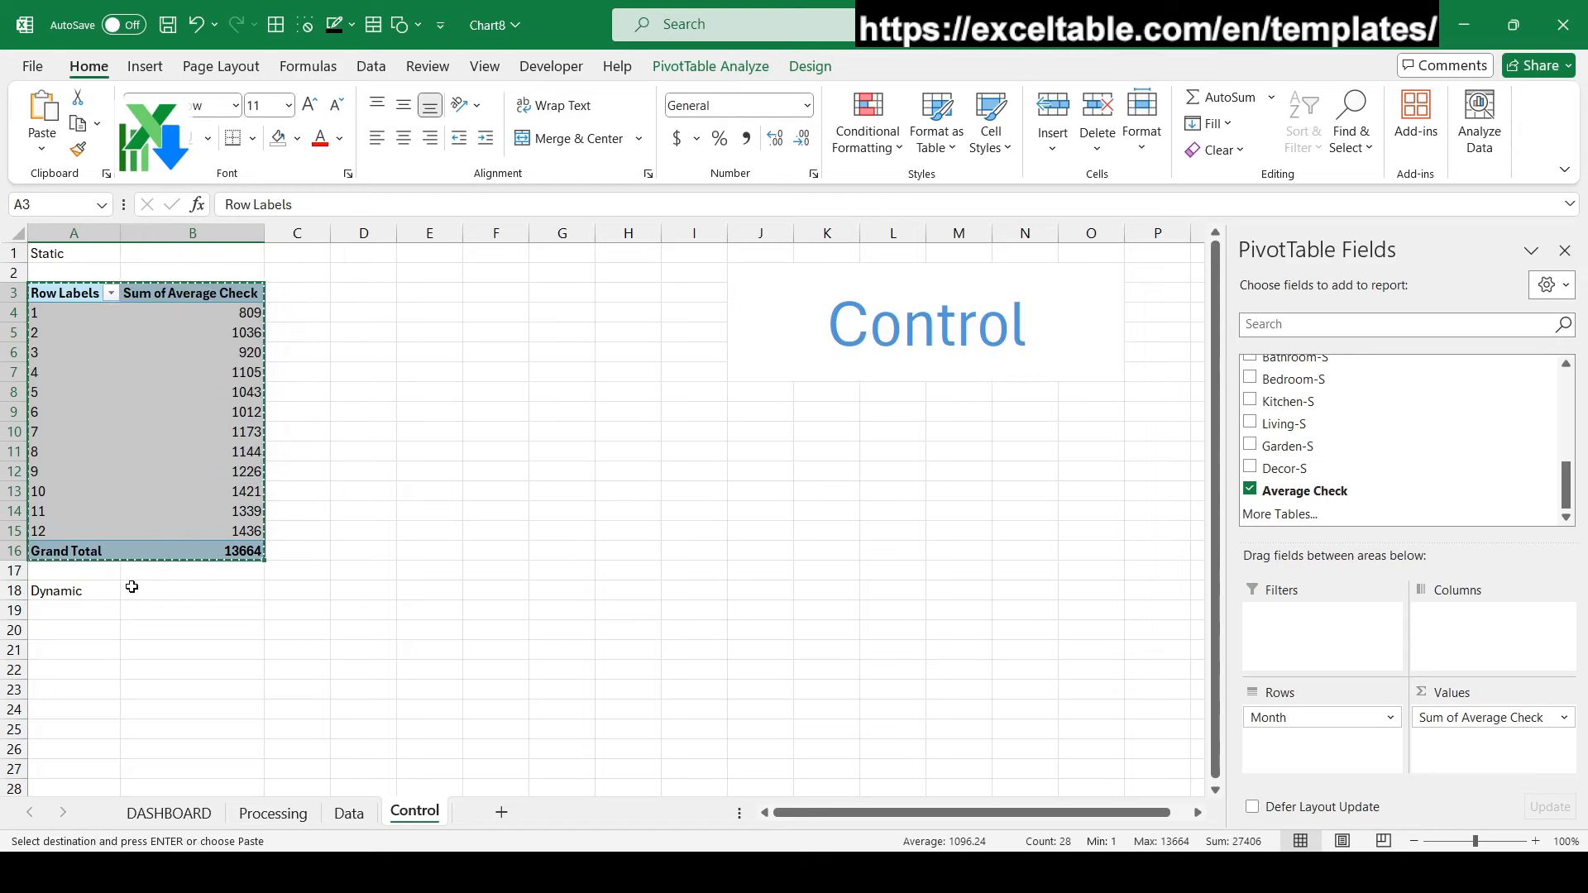
pyautogui.click(78, 614)
pyautogui.hotkey('ctrl', 'v')
pyautogui.scroll(-2, 330, 643)
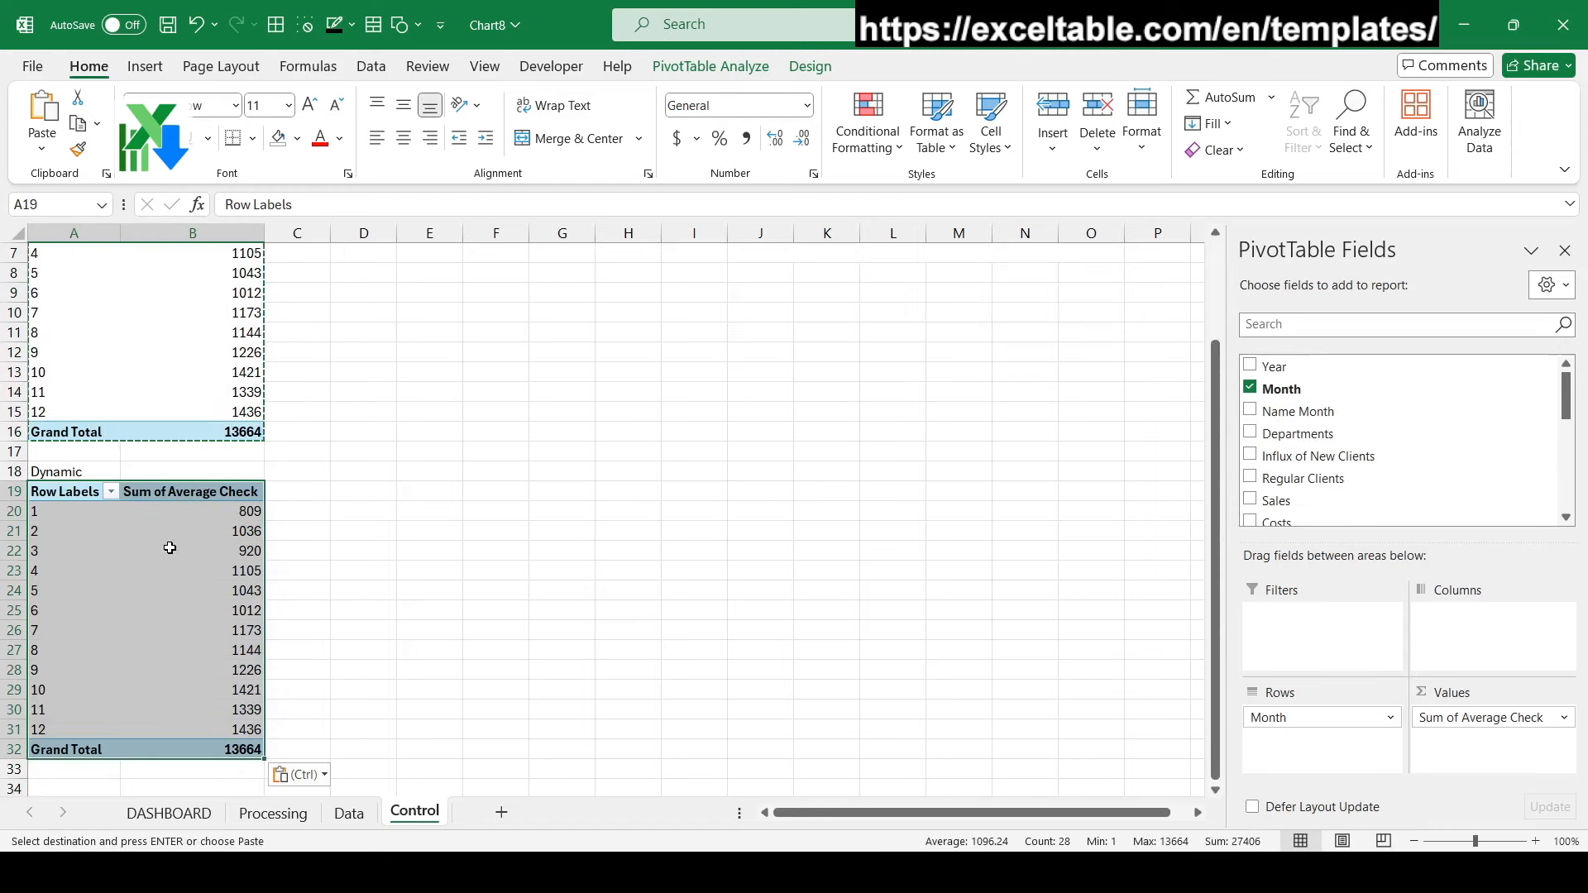
# In C3 of the Processing sheet, enter a formula that pulls the month 1 value from the Dynamic PivotTable on the Control sheet
pyautogui.click(281, 817)
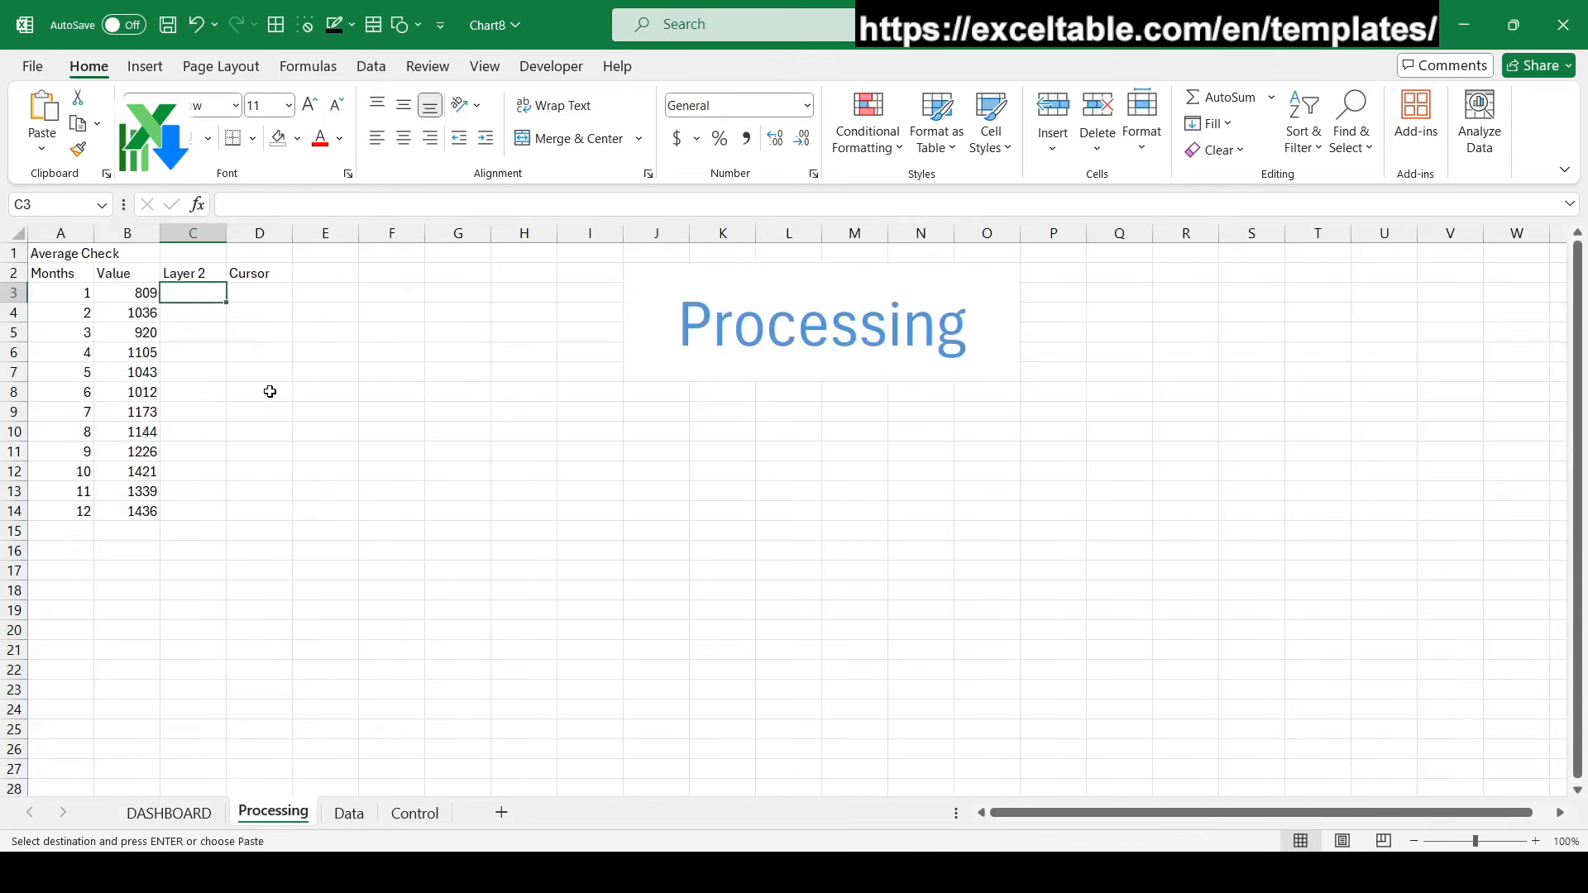
pyautogui.write('=')
pyautogui.click(415, 813)
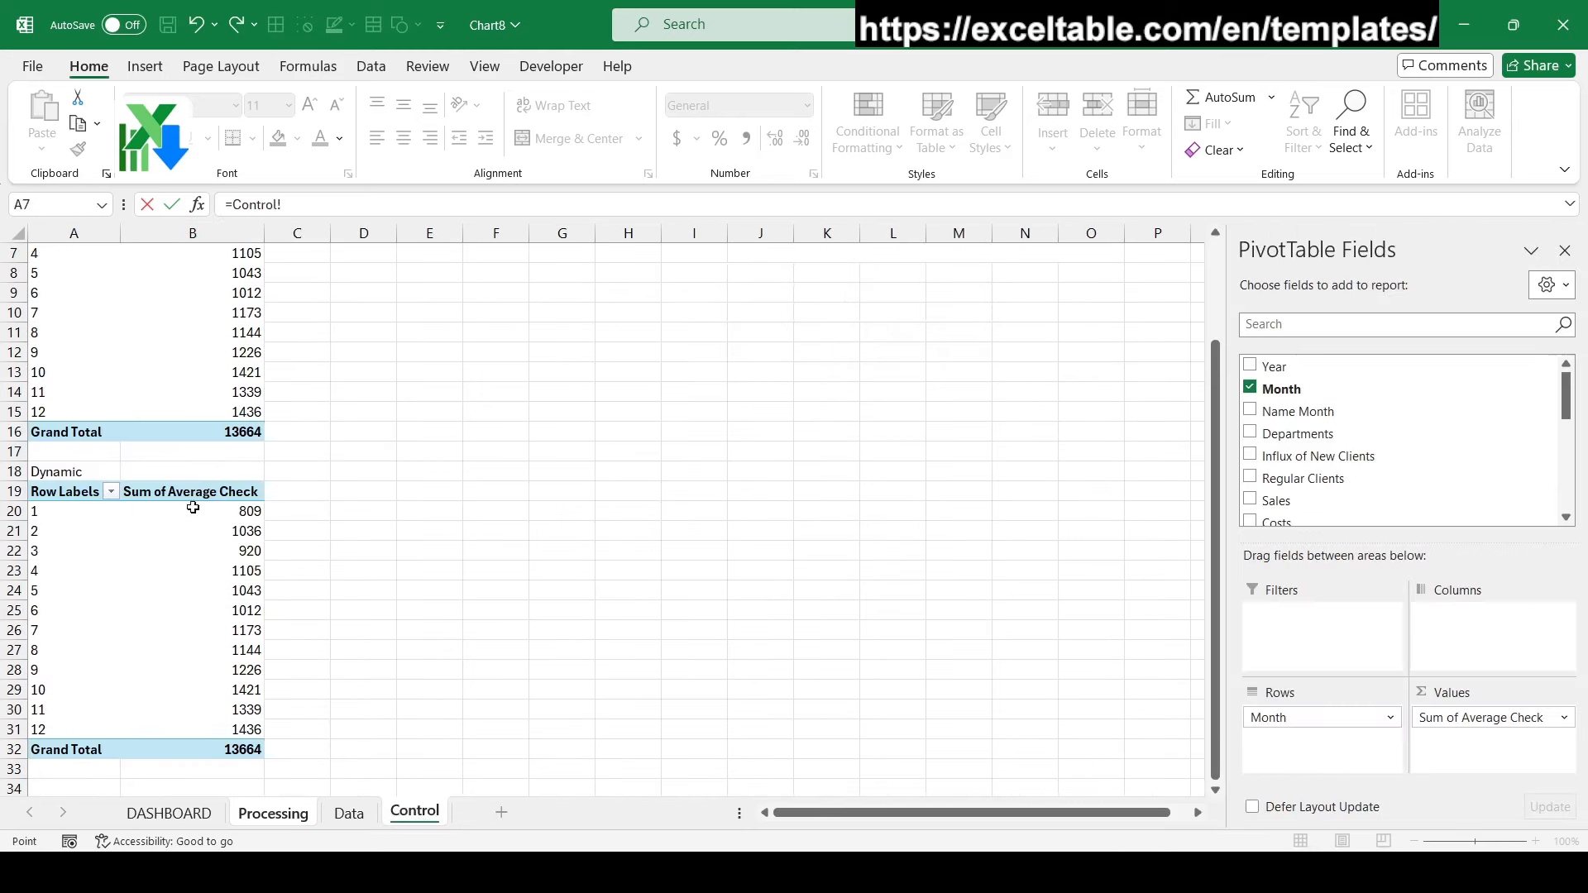
pyautogui.click(227, 514)
pyautogui.press('Return')
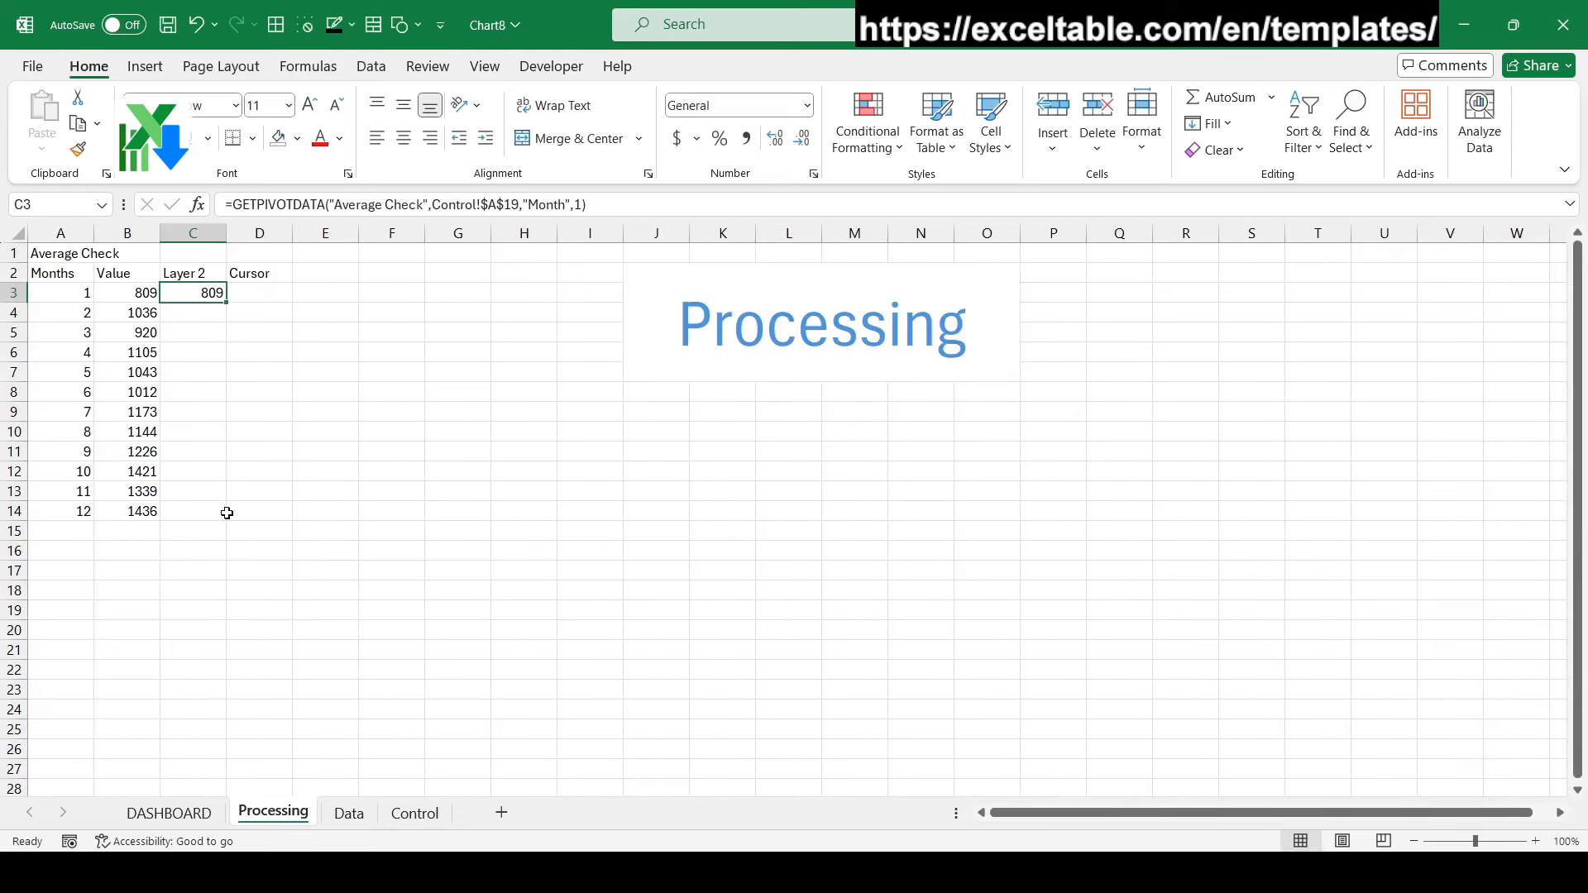
# Replace the fixed month in C3's GETPIVOTDATA formula with a reference to A3 and fill the formula down to C14
pyautogui.click(577, 204)
pyautogui.press('BackSpace')
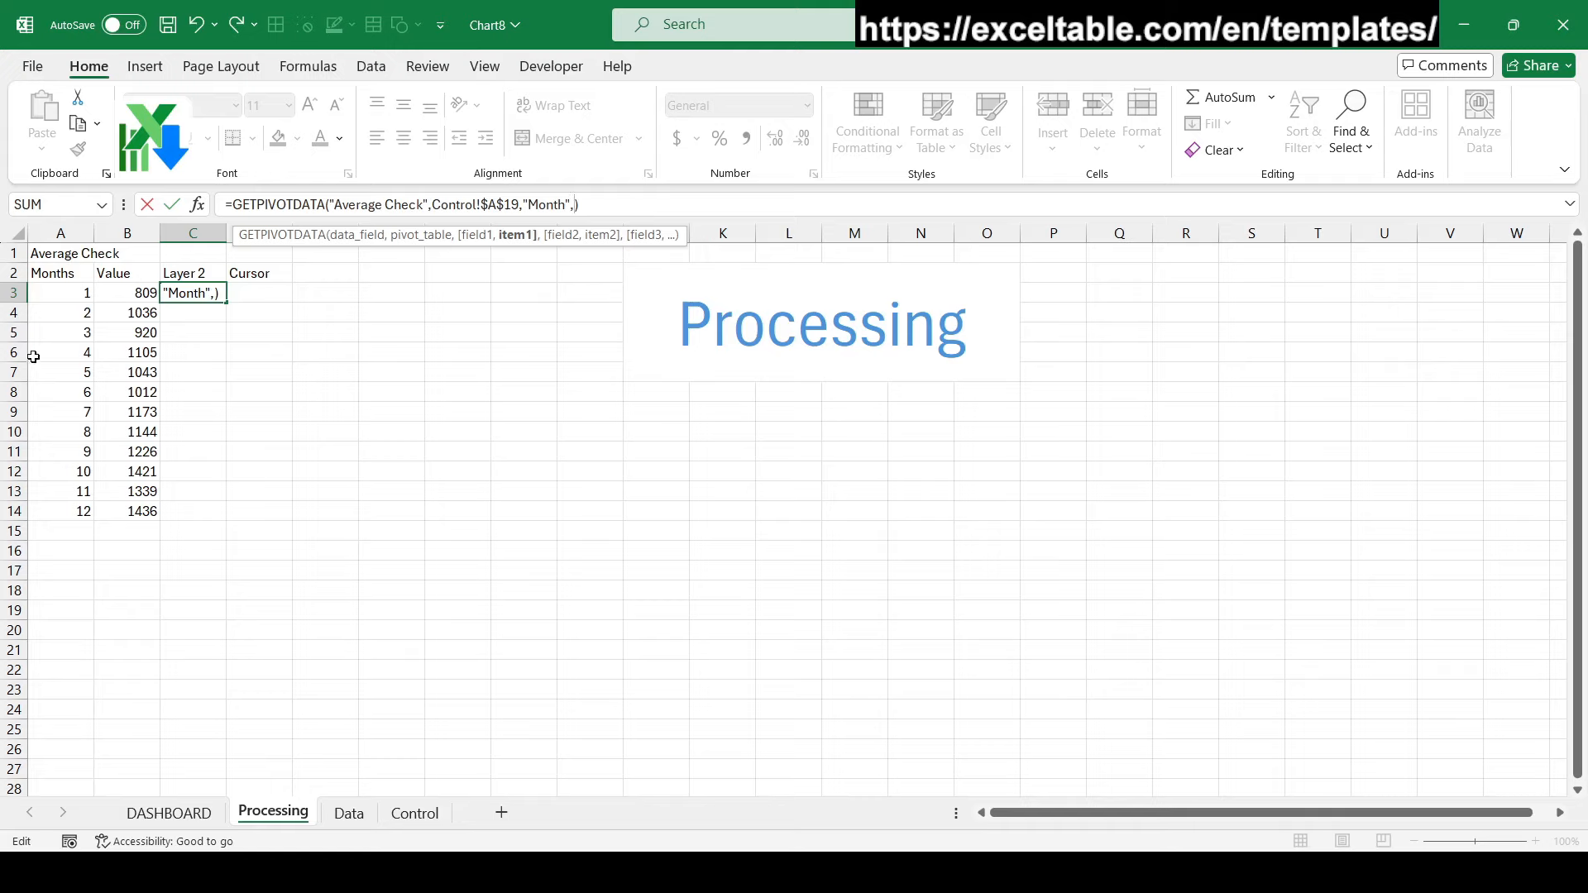
pyautogui.click(85, 293)
pyautogui.press('Return')
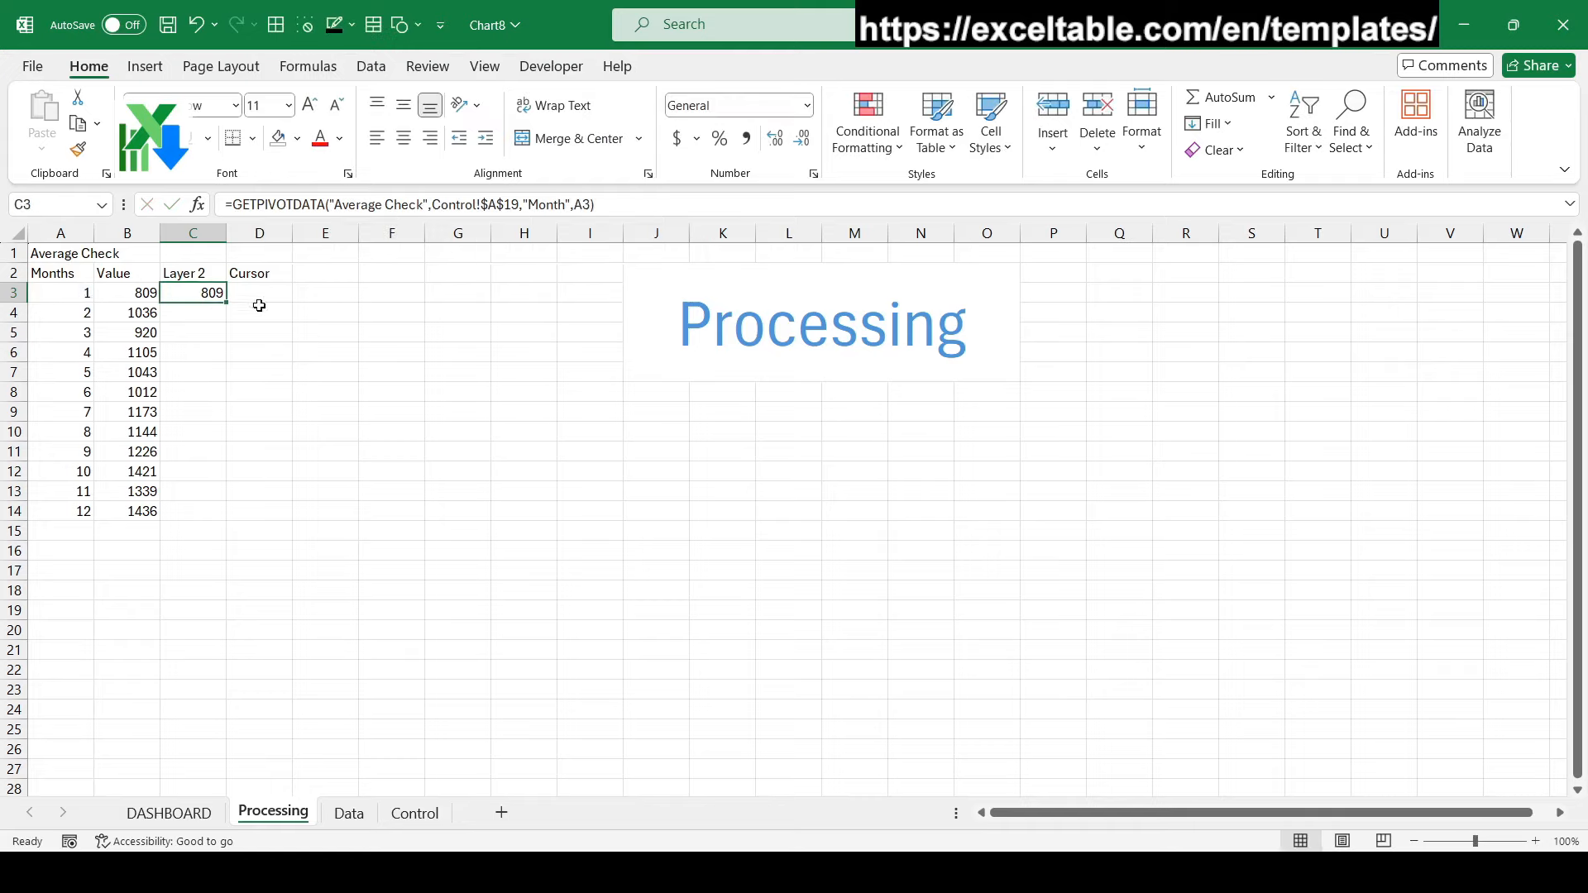
pyautogui.moveTo(225, 302); pyautogui.dragTo(224, 517)
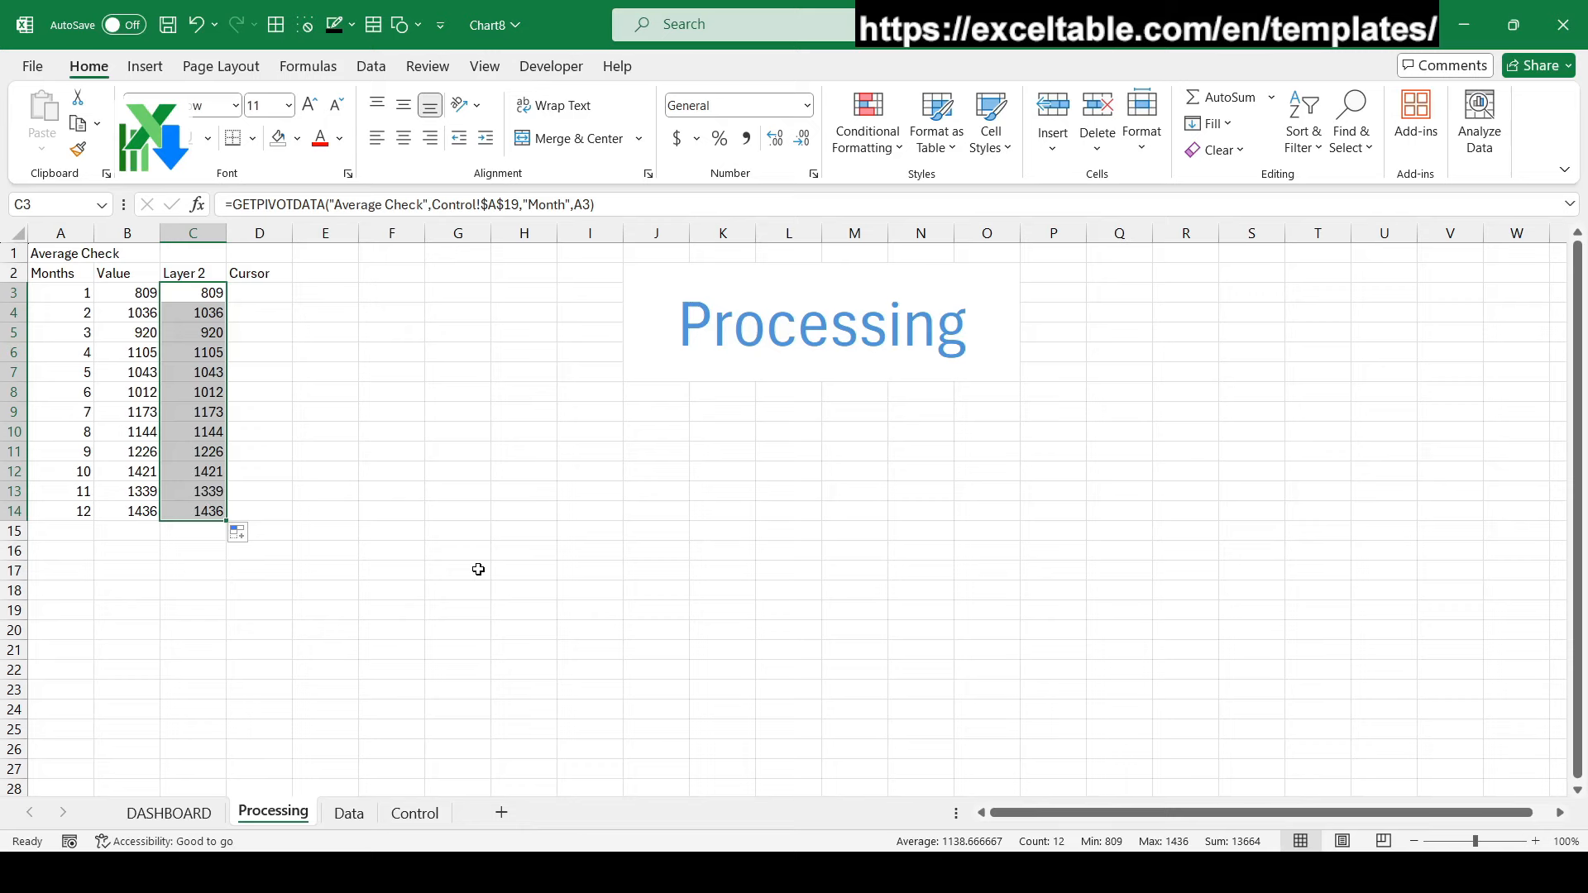
# Insert a Name Month slicer for the Dynamic PivotTable on the Control sheet
pyautogui.click(415, 814)
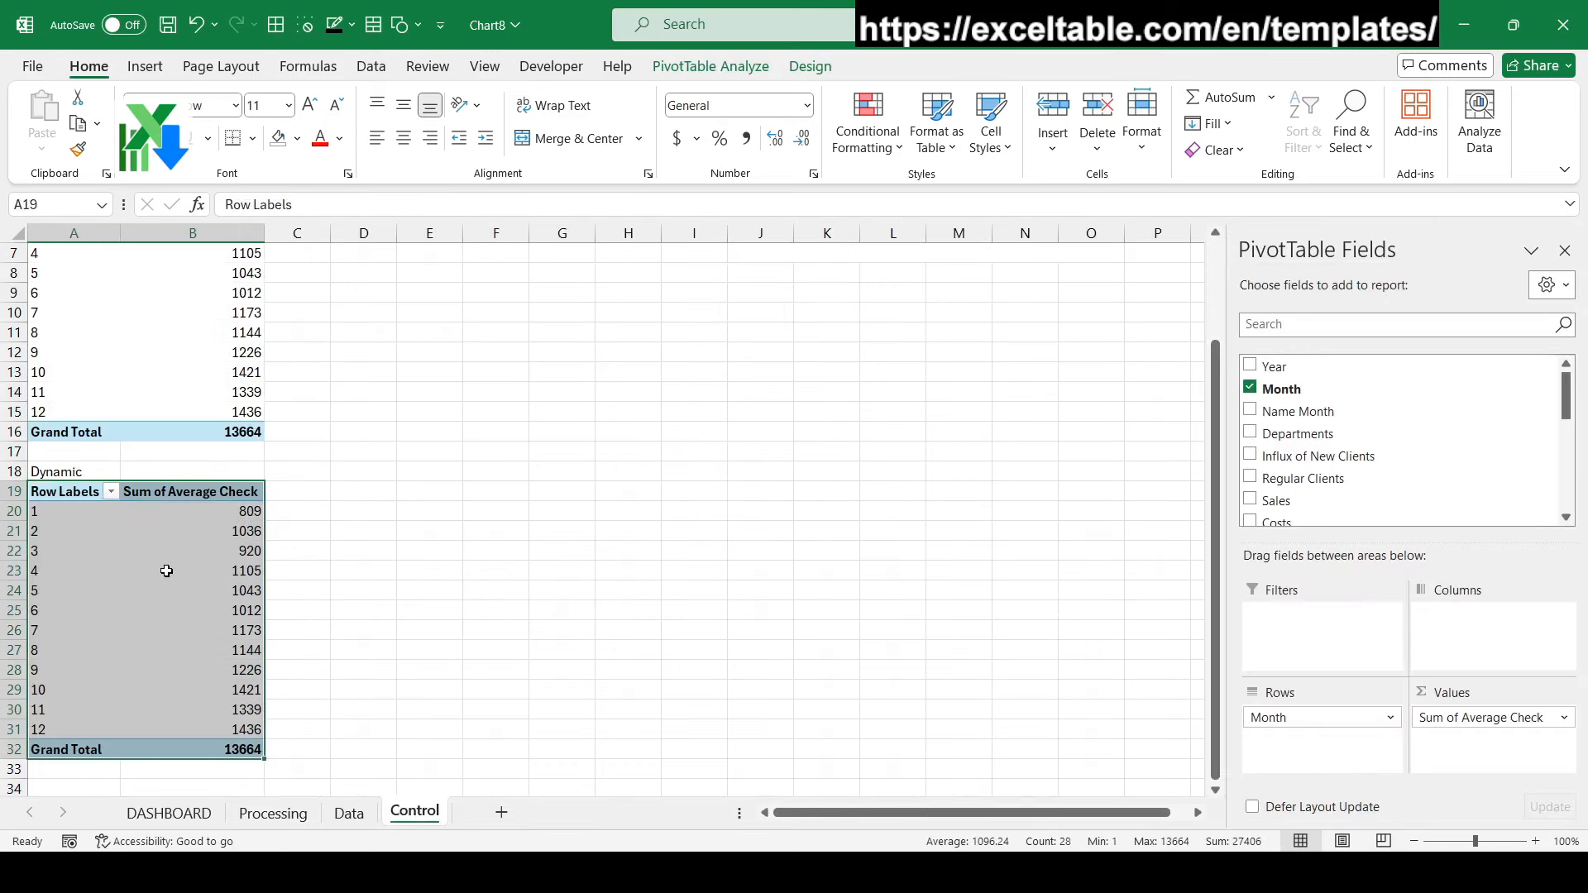
pyautogui.click(164, 569)
pyautogui.click(145, 67)
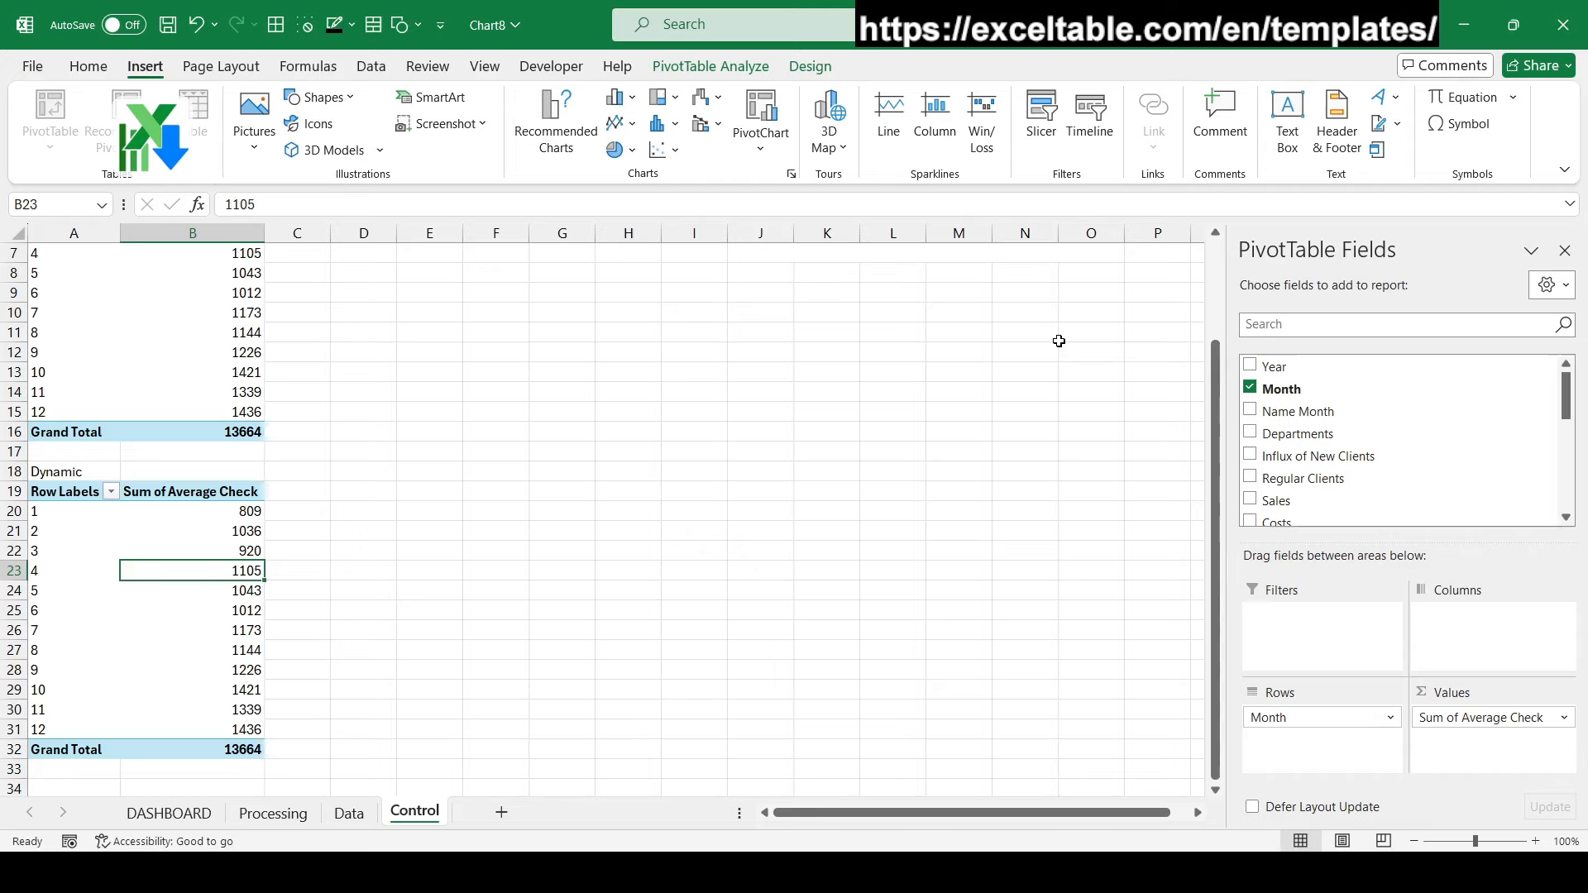
pyautogui.click(1041, 120)
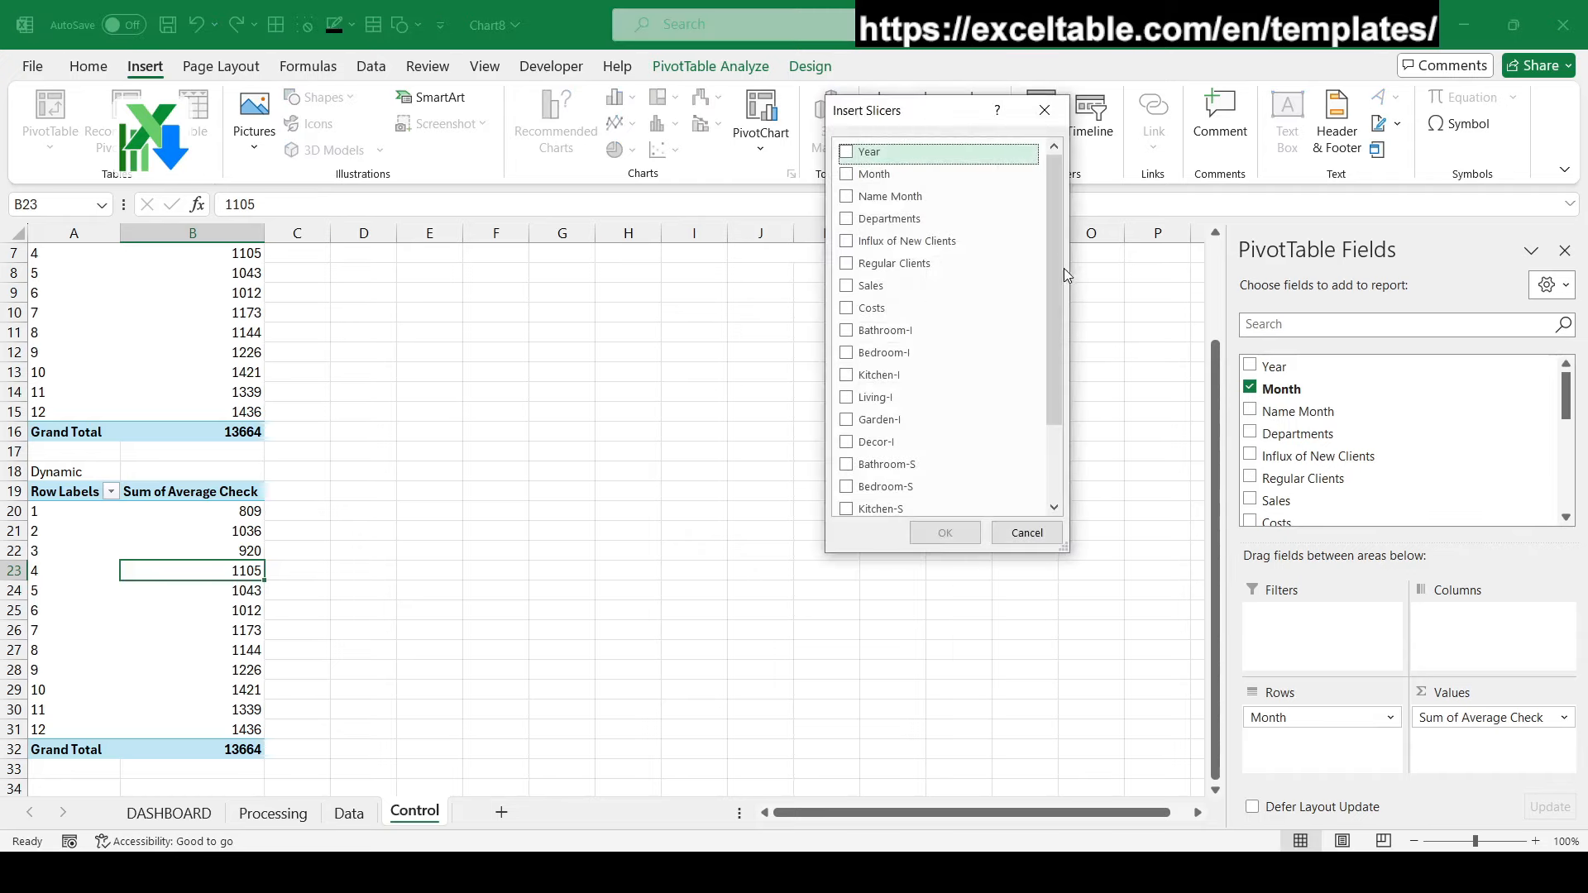
pyautogui.moveTo(1065, 269)
pyautogui.mouseDown()
pyautogui.moveTo(1067, 372)
pyautogui.moveTo(1064, 273)
pyautogui.mouseUp()
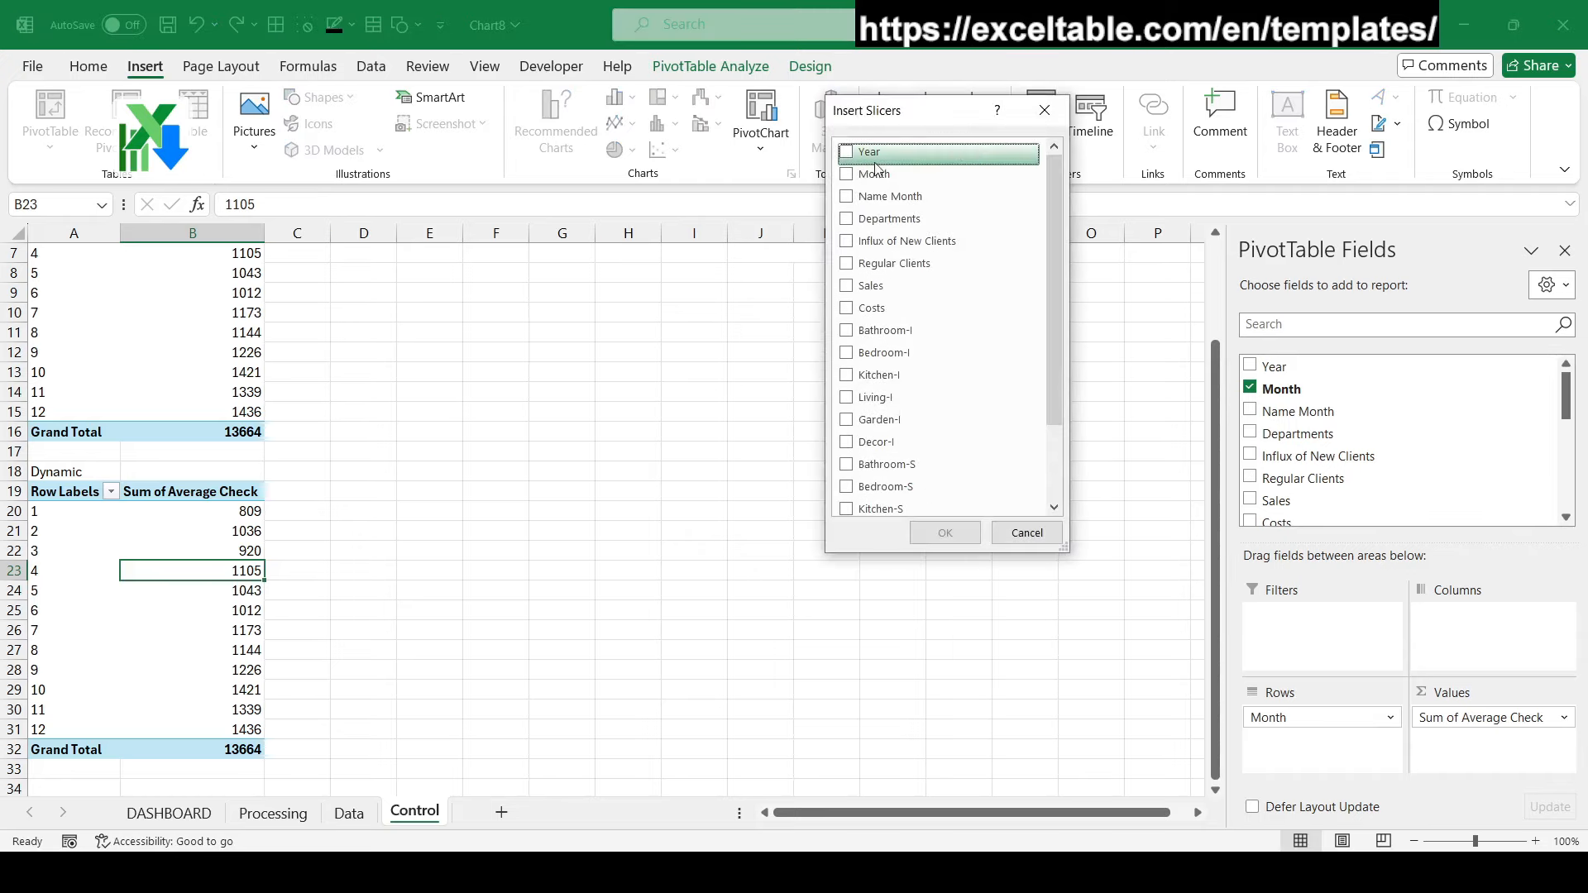
pyautogui.click(847, 196)
pyautogui.click(950, 532)
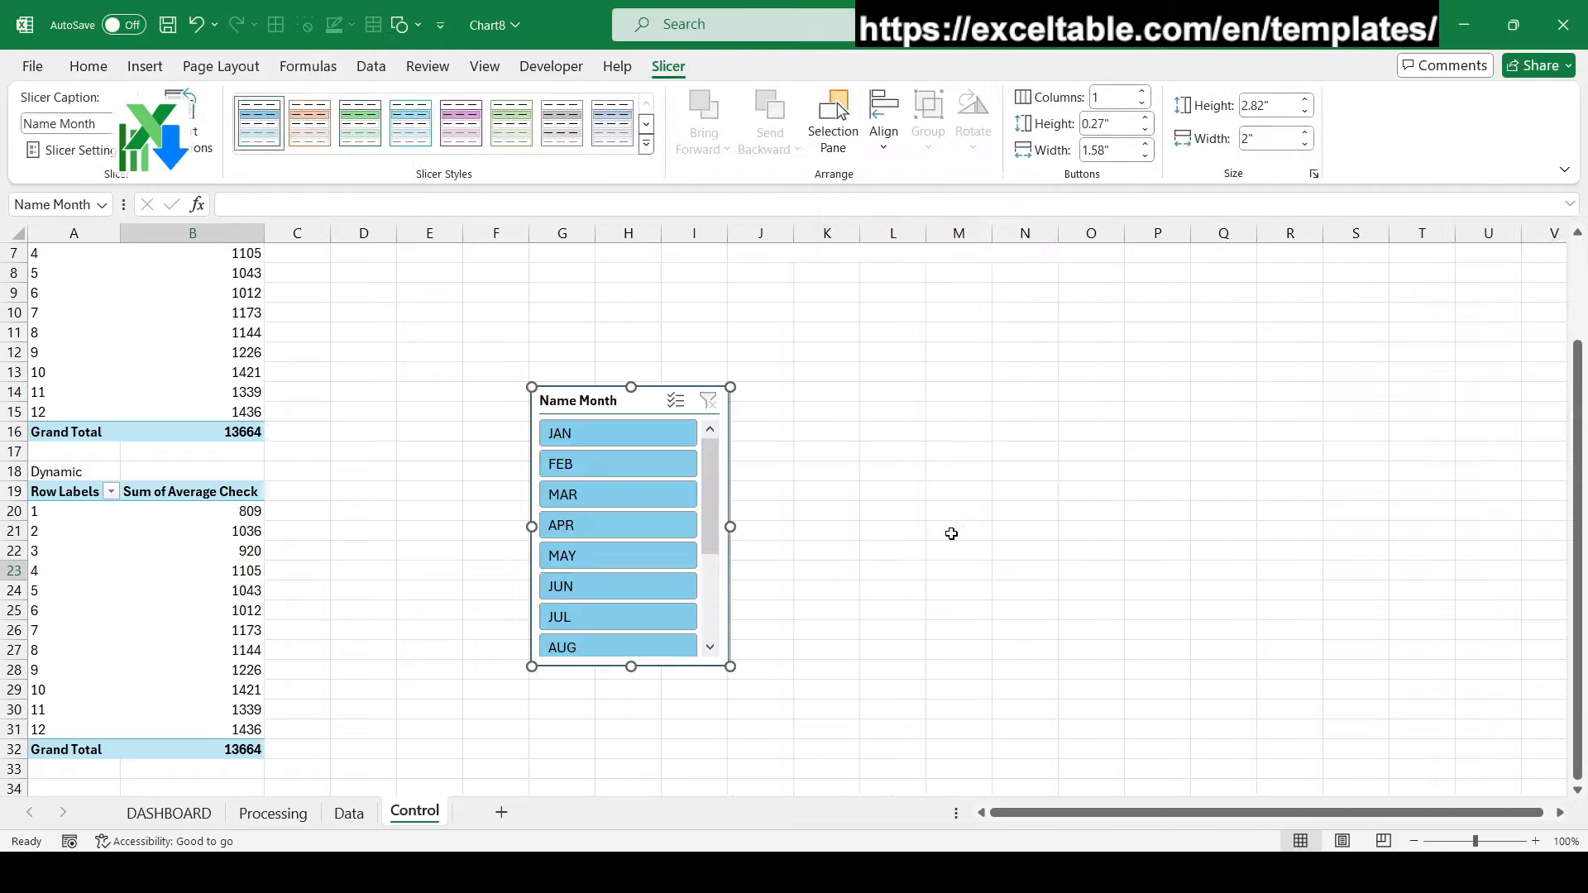
# Move the Name Month slicer from the Control sheet to the Processing sheet and place it below the Processing title
pyautogui.rightClick(636, 407)
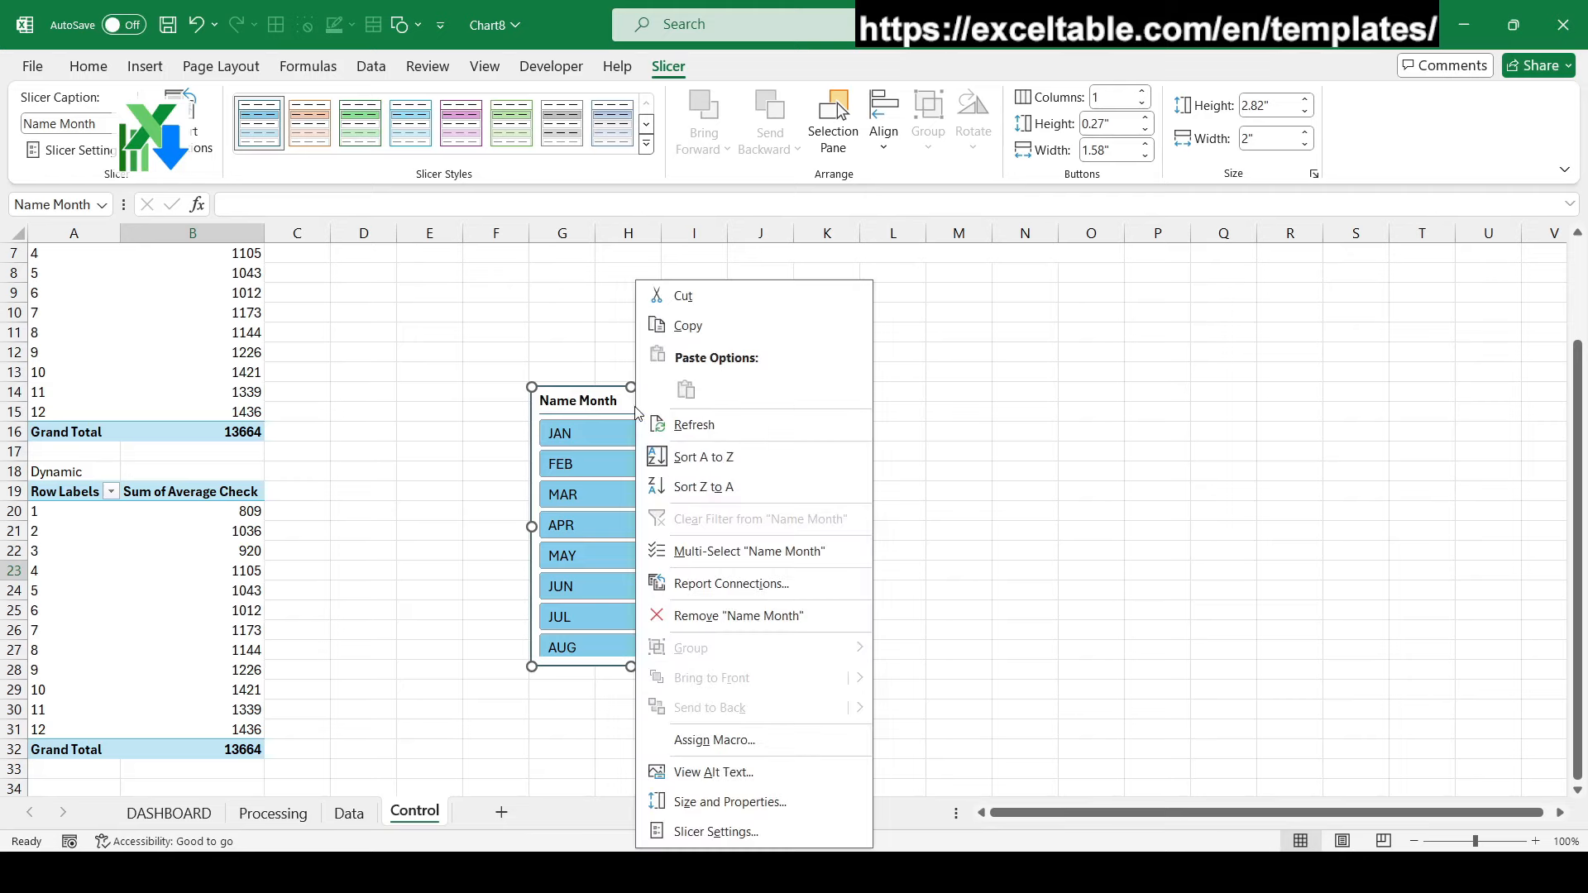
pyautogui.click(745, 299)
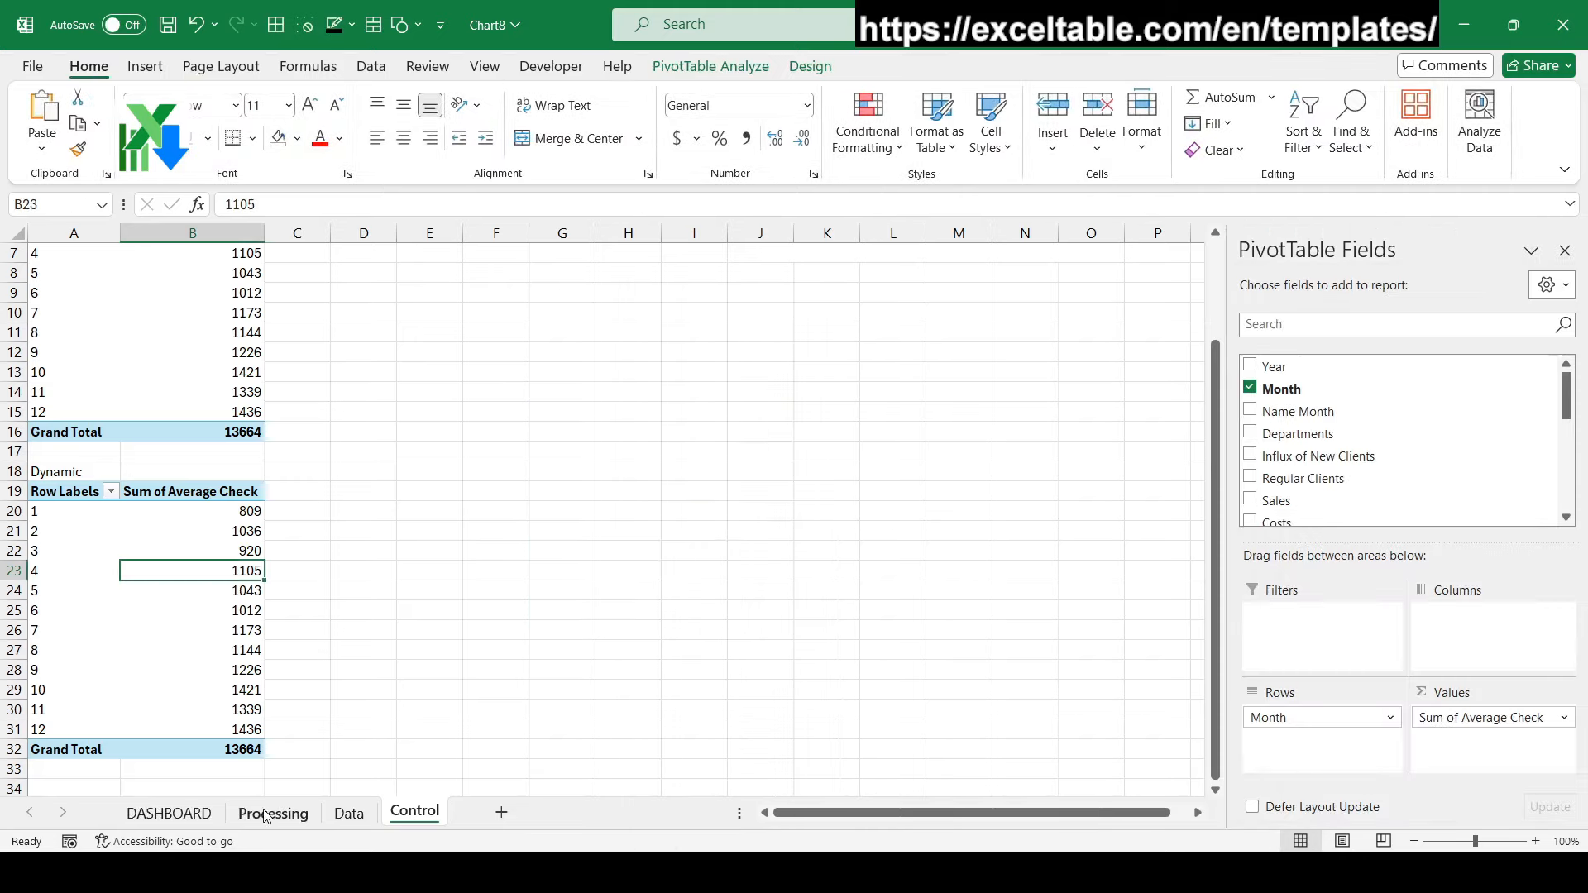
pyautogui.click(266, 818)
pyautogui.hotkey('ctrl', 'v')
pyautogui.moveTo(480, 413); pyautogui.dragTo(628, 442)
# Set the Name Month slicer to show its buttons in 12 columns
pyautogui.click(668, 66)
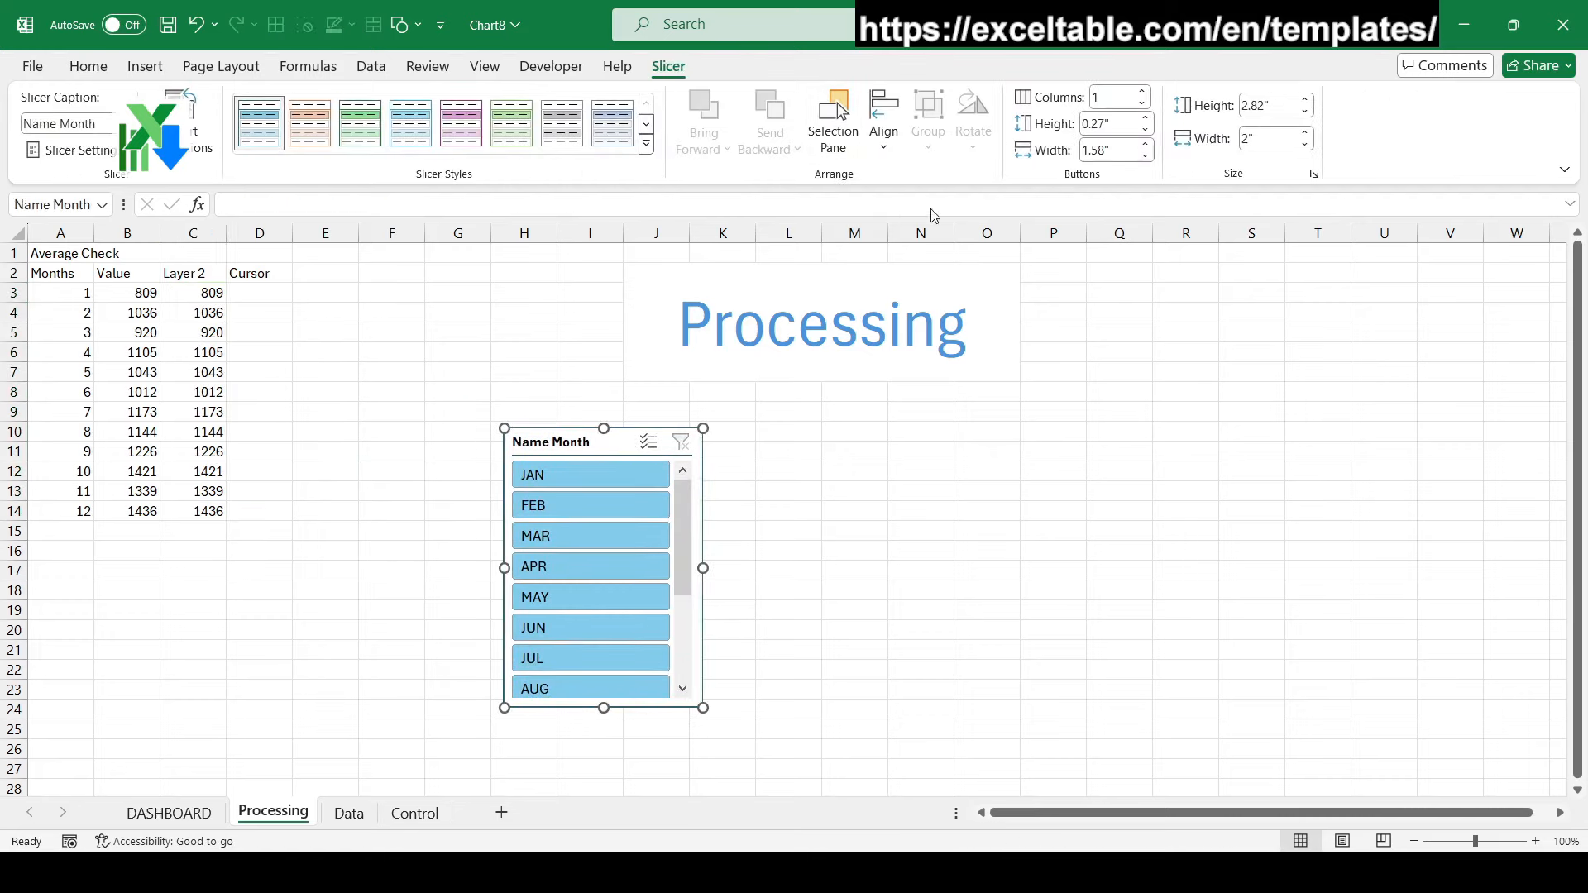
pyautogui.click(1126, 99)
pyautogui.write('12')
pyautogui.press('Return')
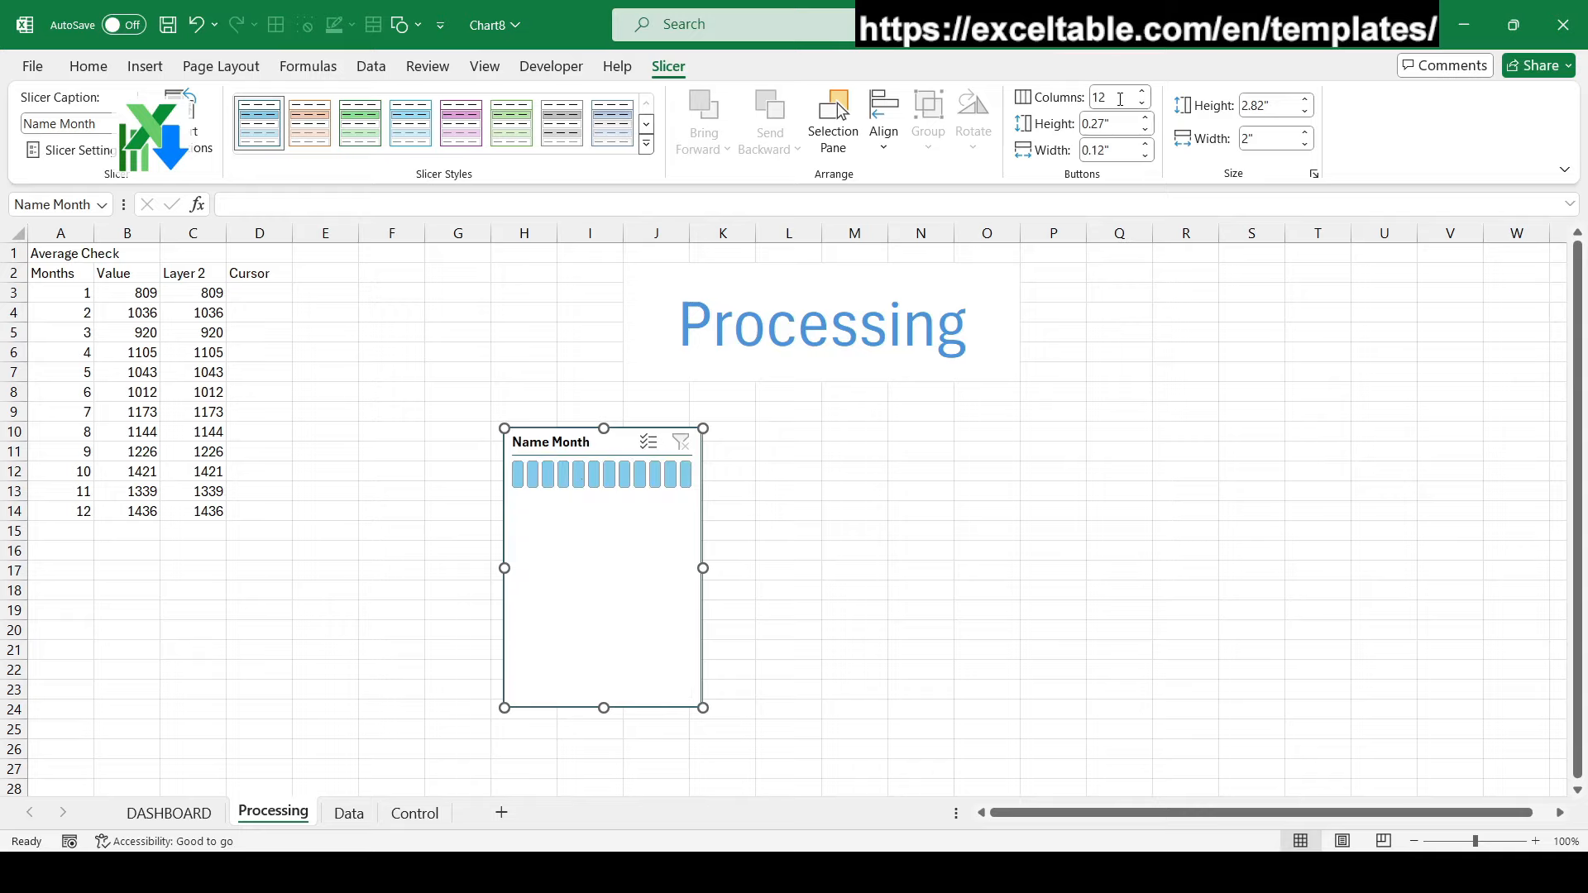
# Resize the slicer to a wide, short strip that shows all month names, and filter it to APR through SEP
pyautogui.moveTo(703, 568); pyautogui.dragTo(1169, 568)
pyautogui.moveTo(836, 708); pyautogui.dragTo(835, 517)
pyautogui.click(390, 570)
pyautogui.moveTo(700, 478); pyautogui.dragTo(980, 481)
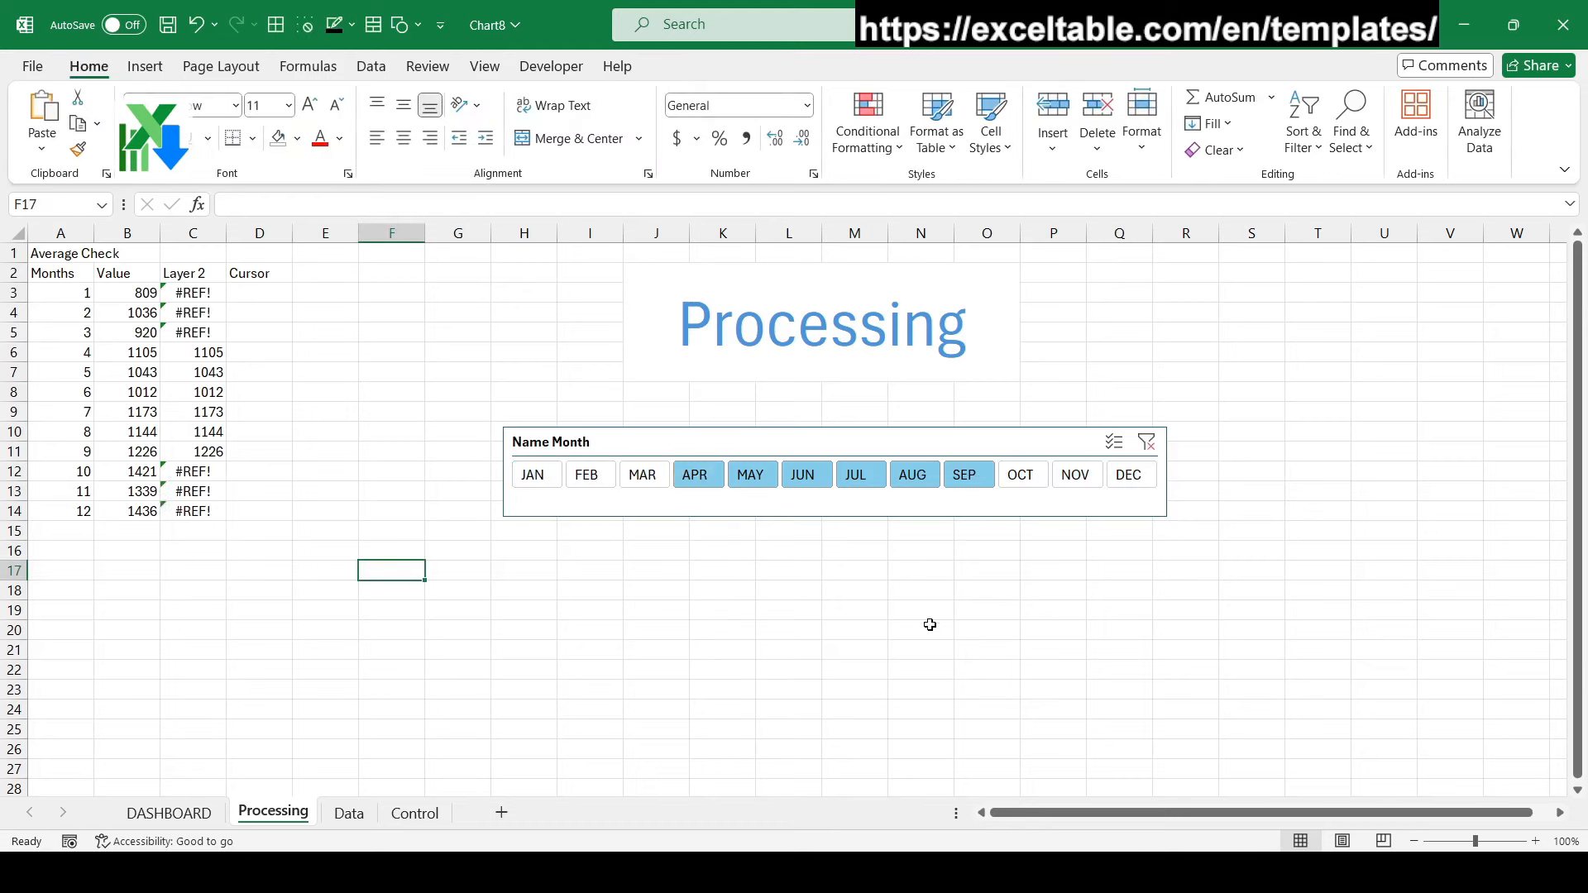
# Wrap C3's GETPIVOTDATA formula in IFERROR with NA() as the error value, and fill it down to C14
pyautogui.click(196, 294)
pyautogui.click(235, 205)
pyautogui.write('IFERROR(GETPIVOTDATA("Average Check",Control!$A$19,"Month",A3')
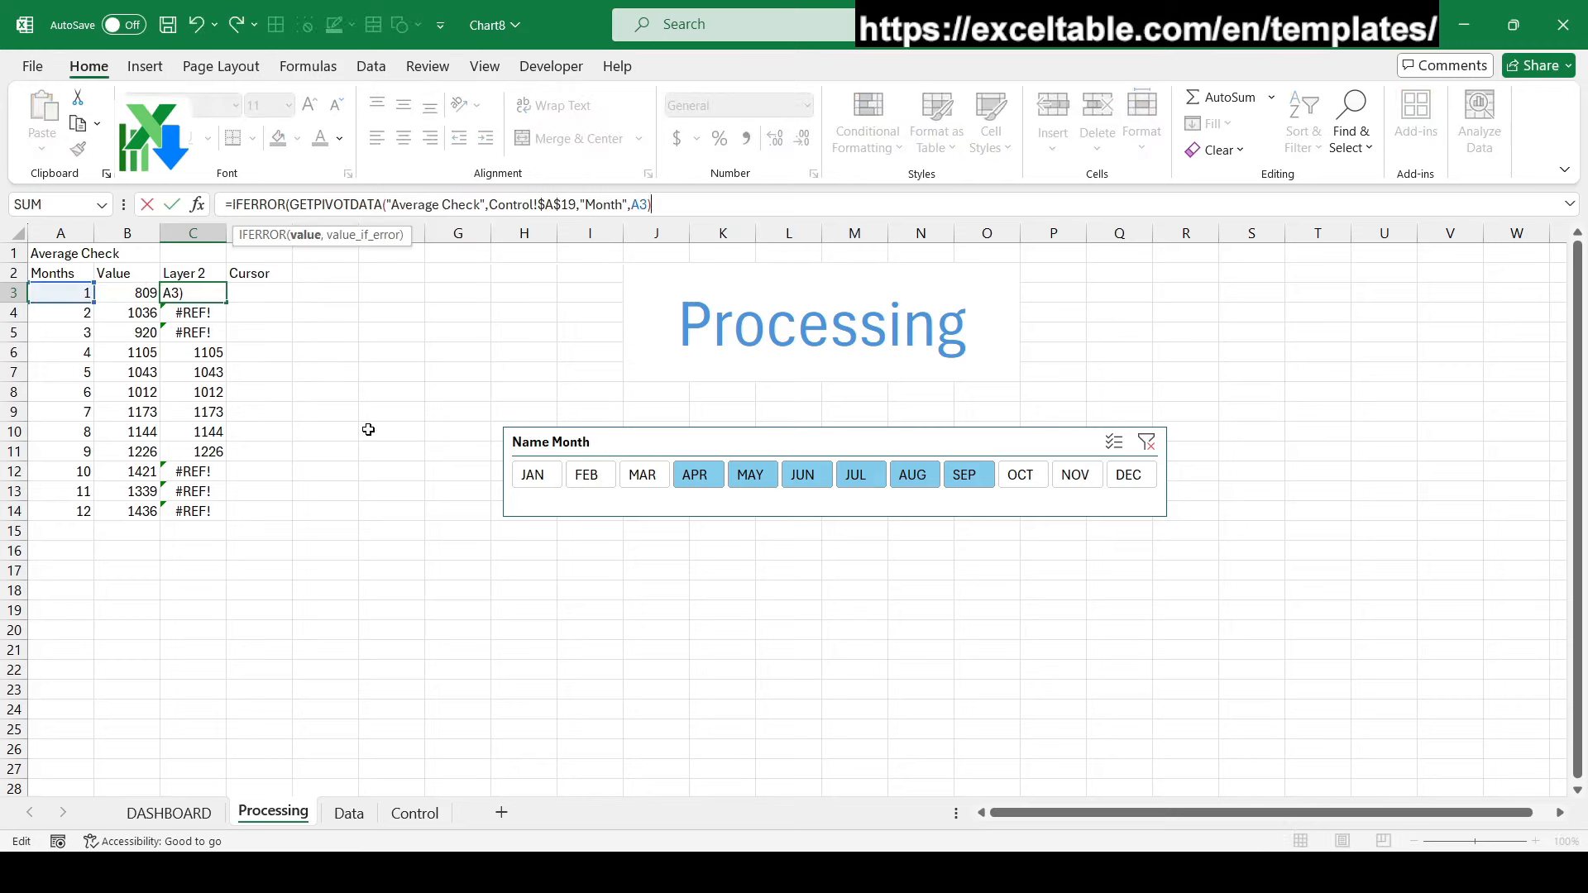
pyautogui.write(',NA())')
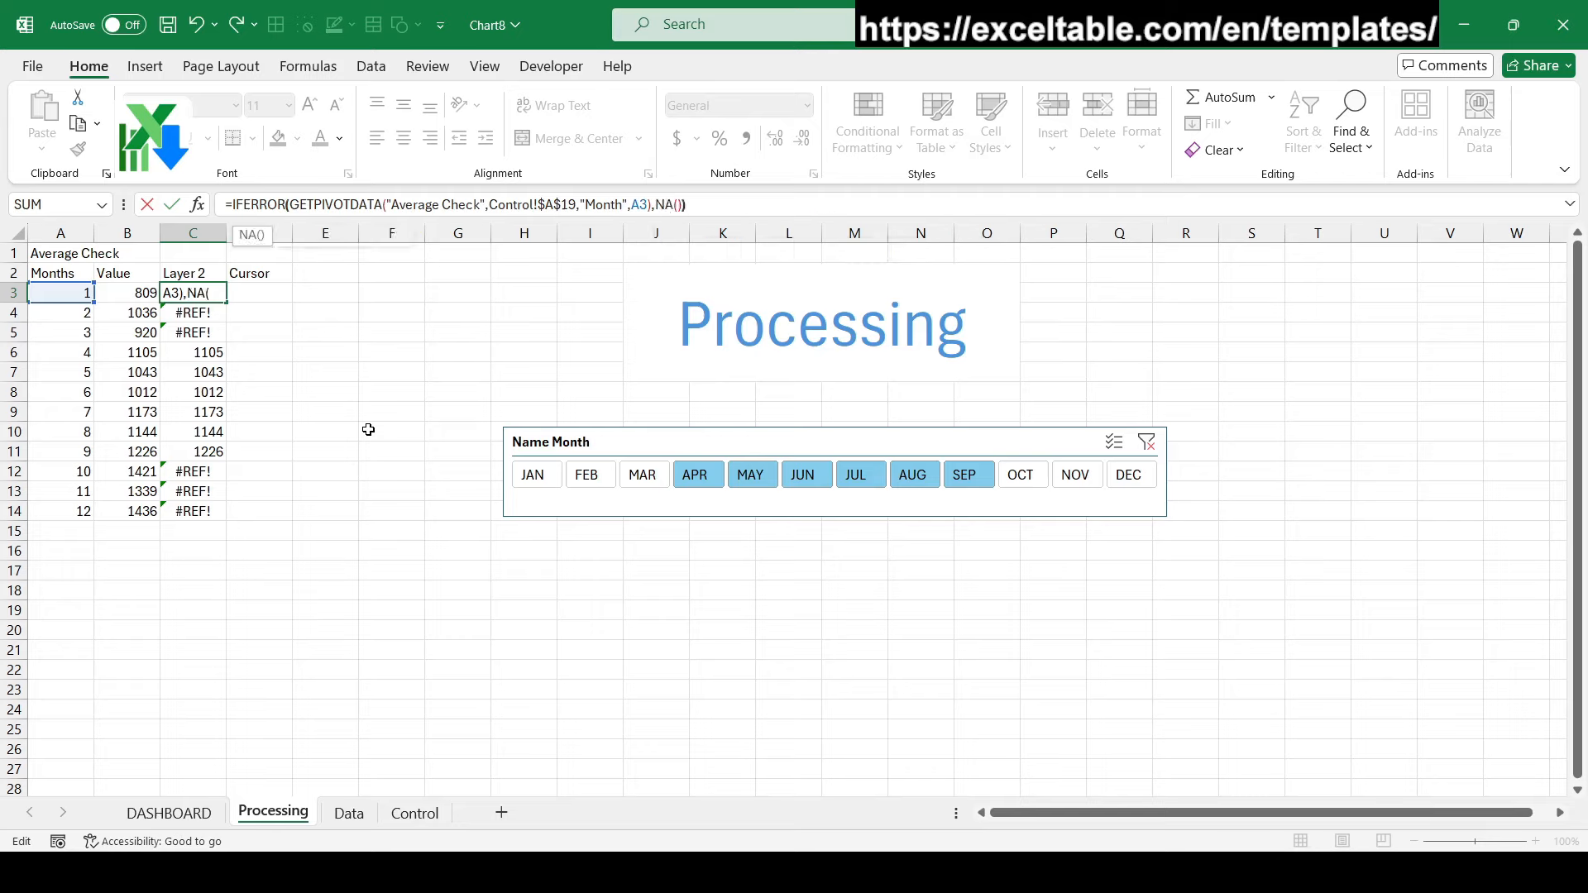
pyautogui.hotkey('ctrl', 'Return')
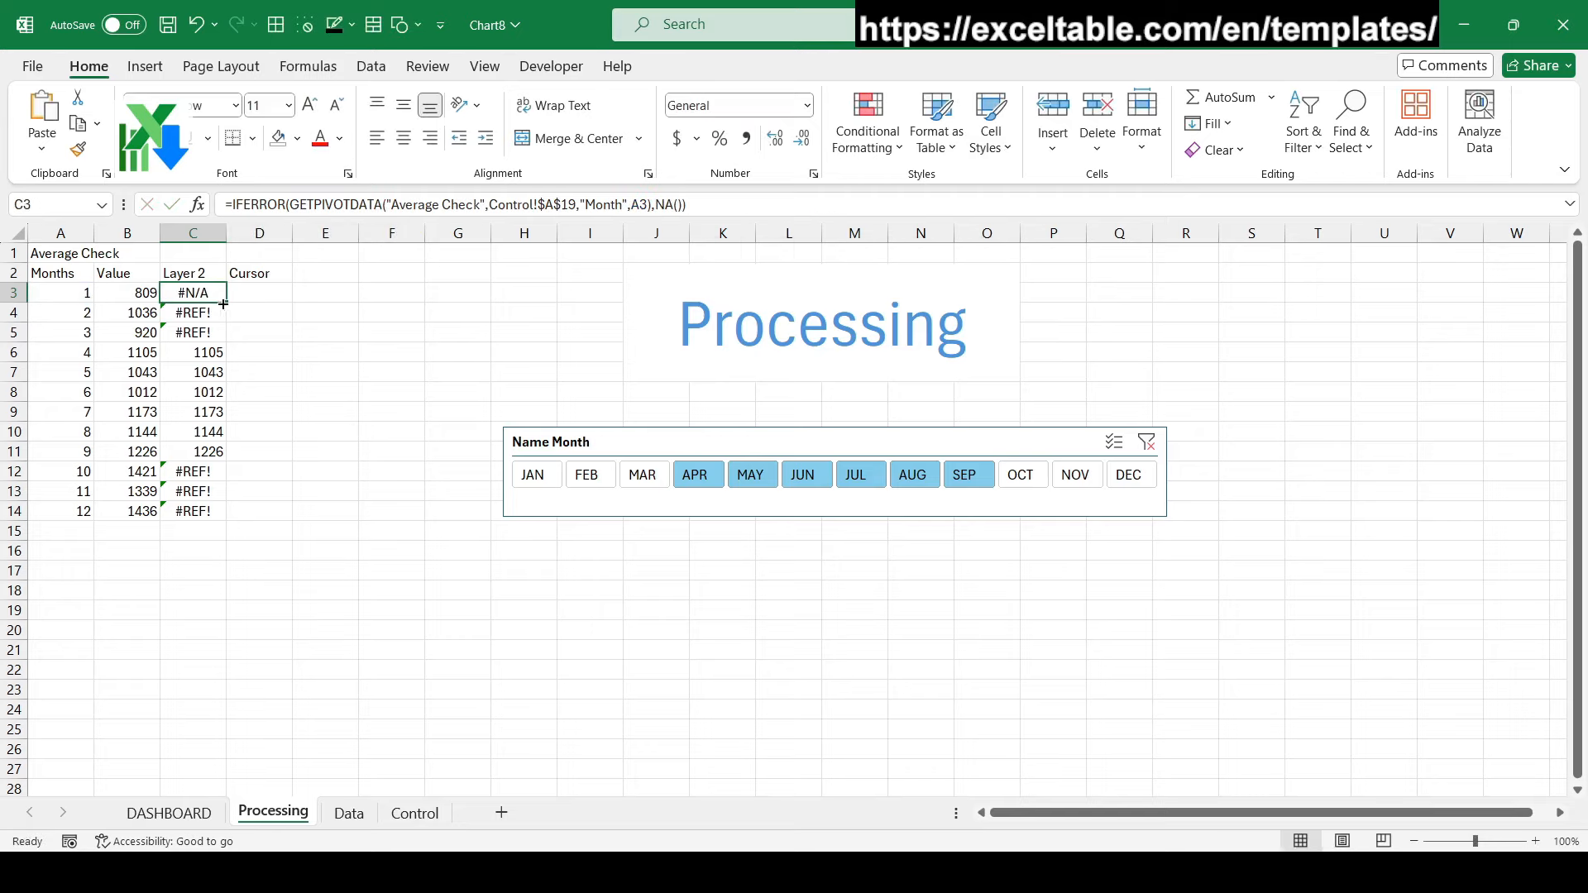
pyautogui.doubleClick(223, 303)
pyautogui.click(385, 551)
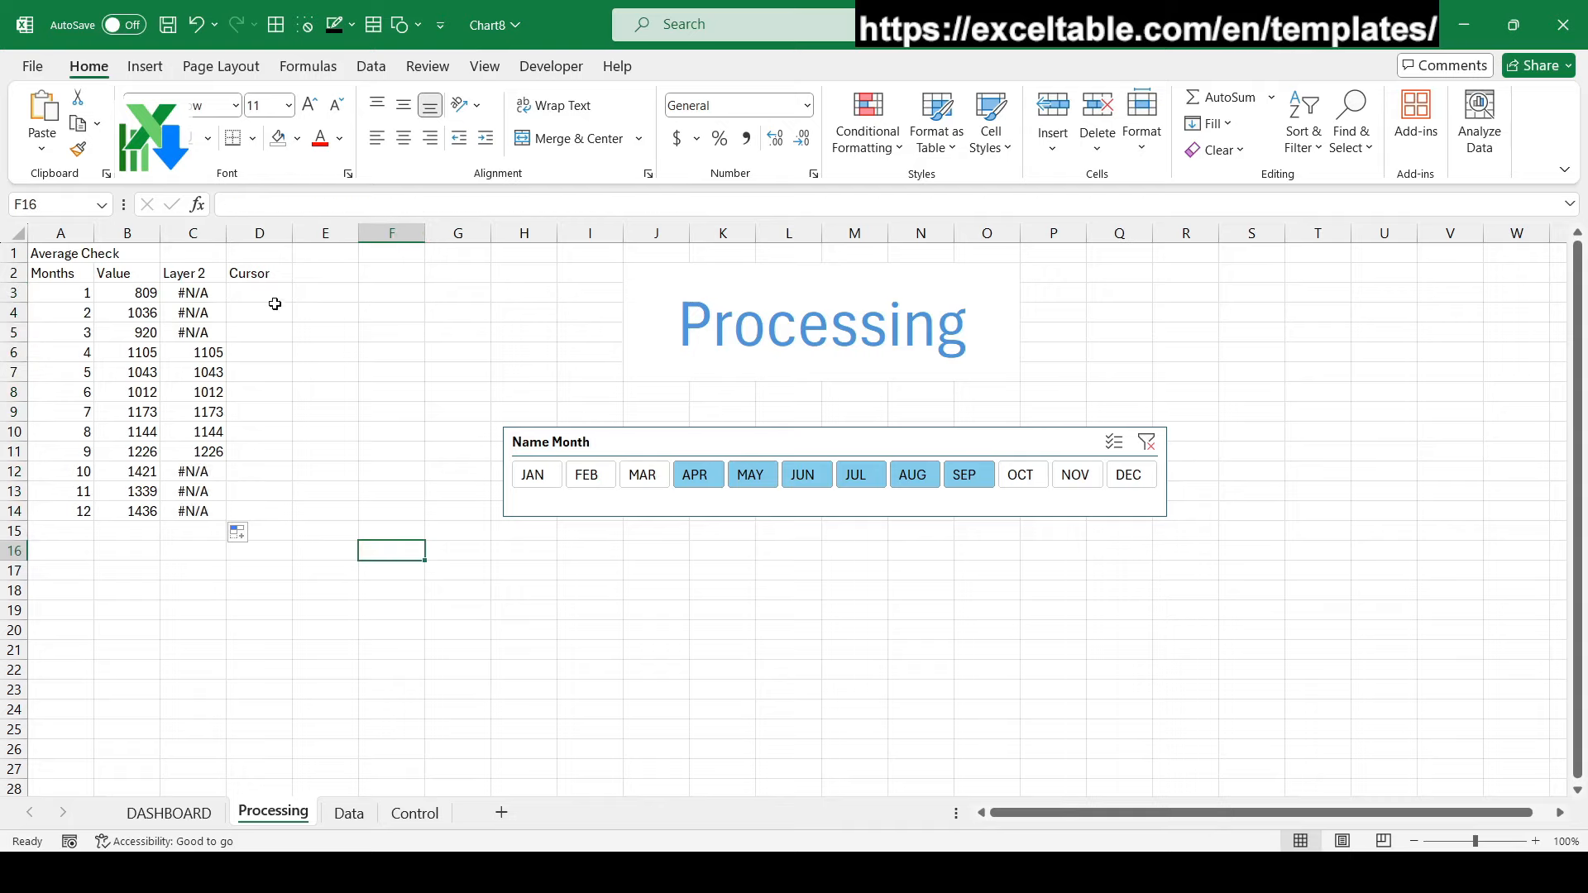
# In D3 under Cursor, begin an IF formula whose test uses COUNTIF over the absolute range $C$3:$C$14 with the criterion ">0"
pyautogui.click(257, 291)
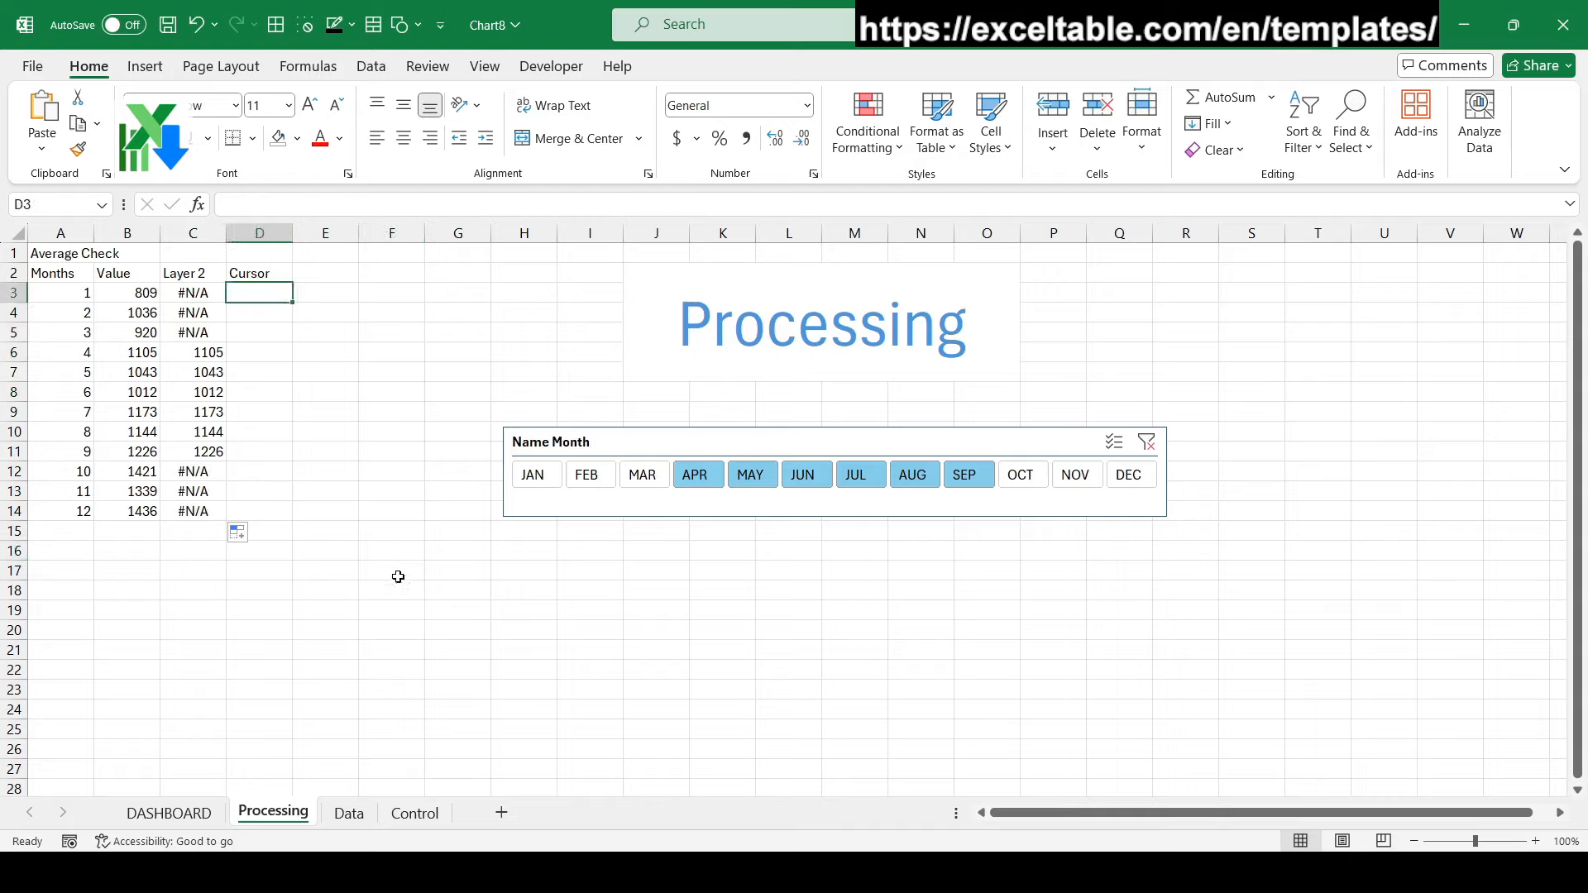
pyautogui.write('=IF(')
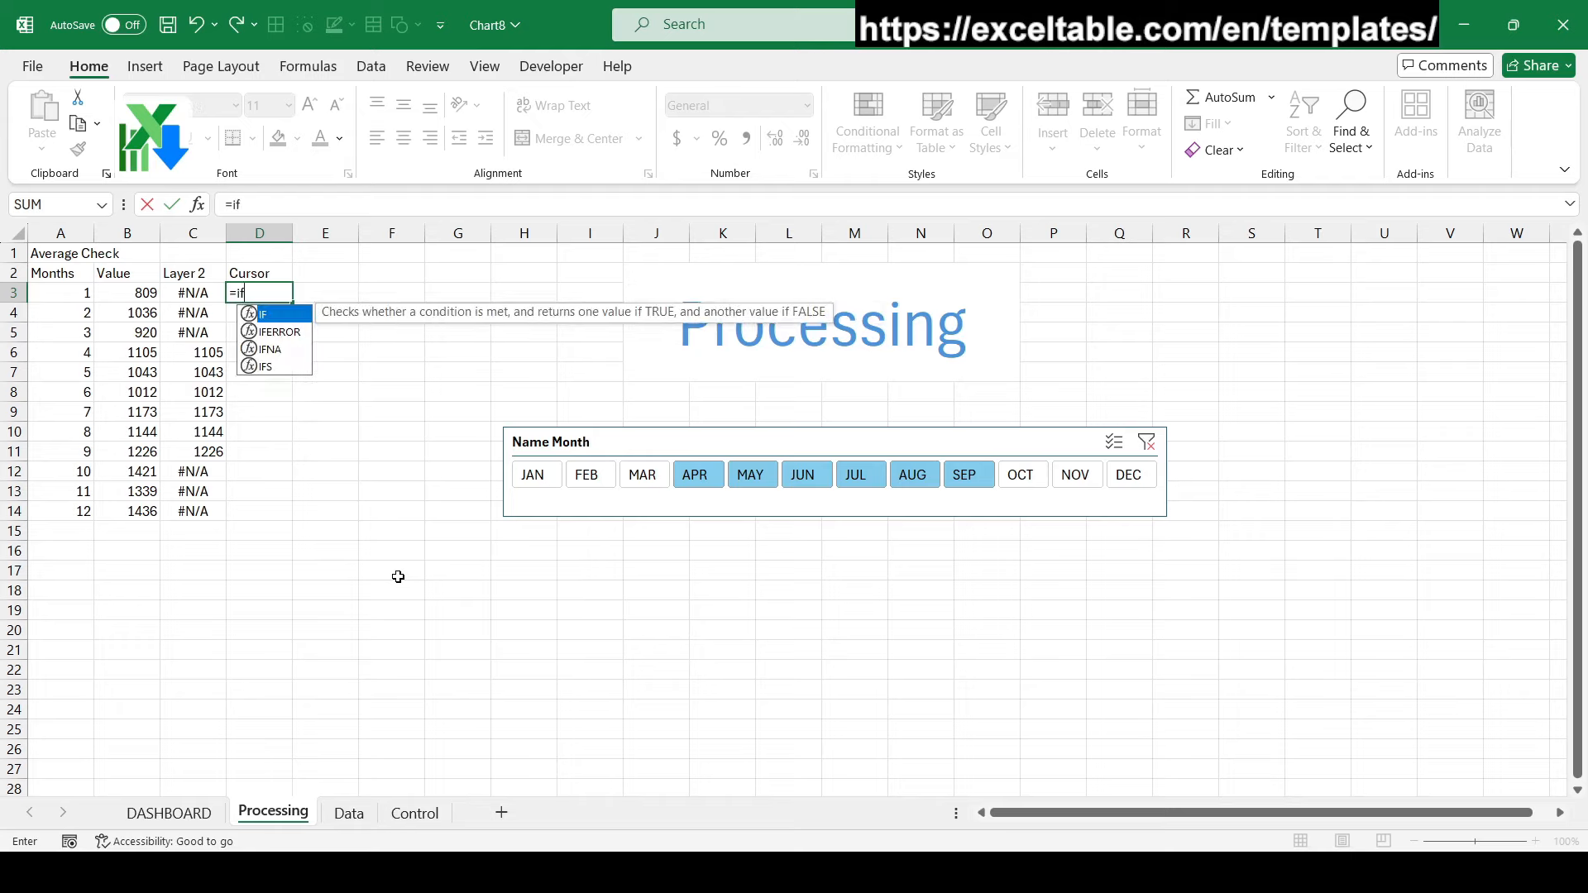
pyautogui.write('co')
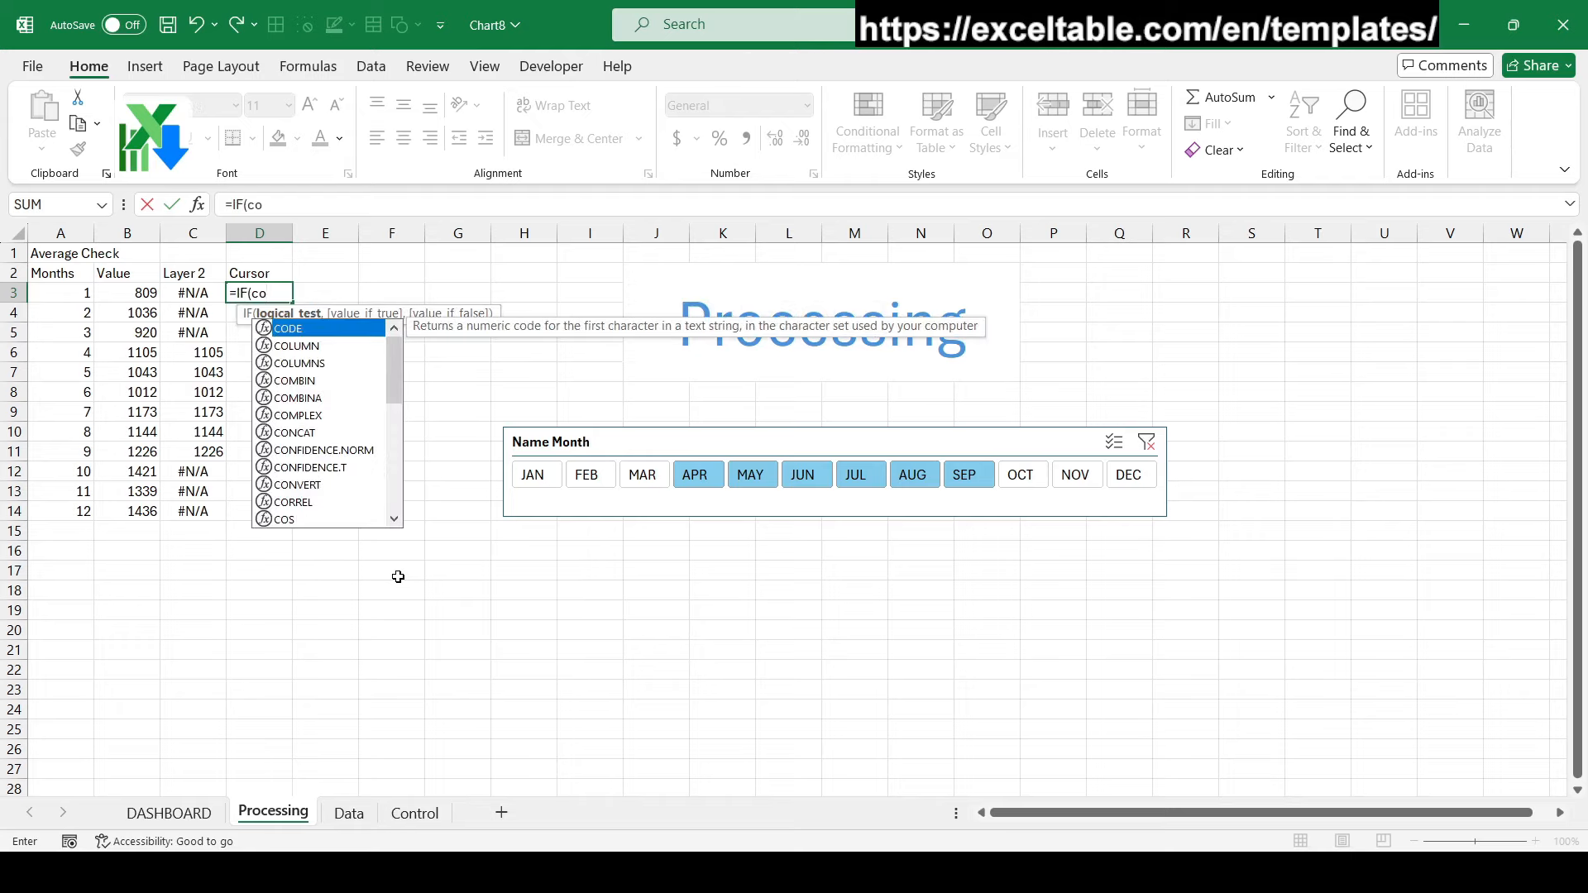
pyautogui.write('in')
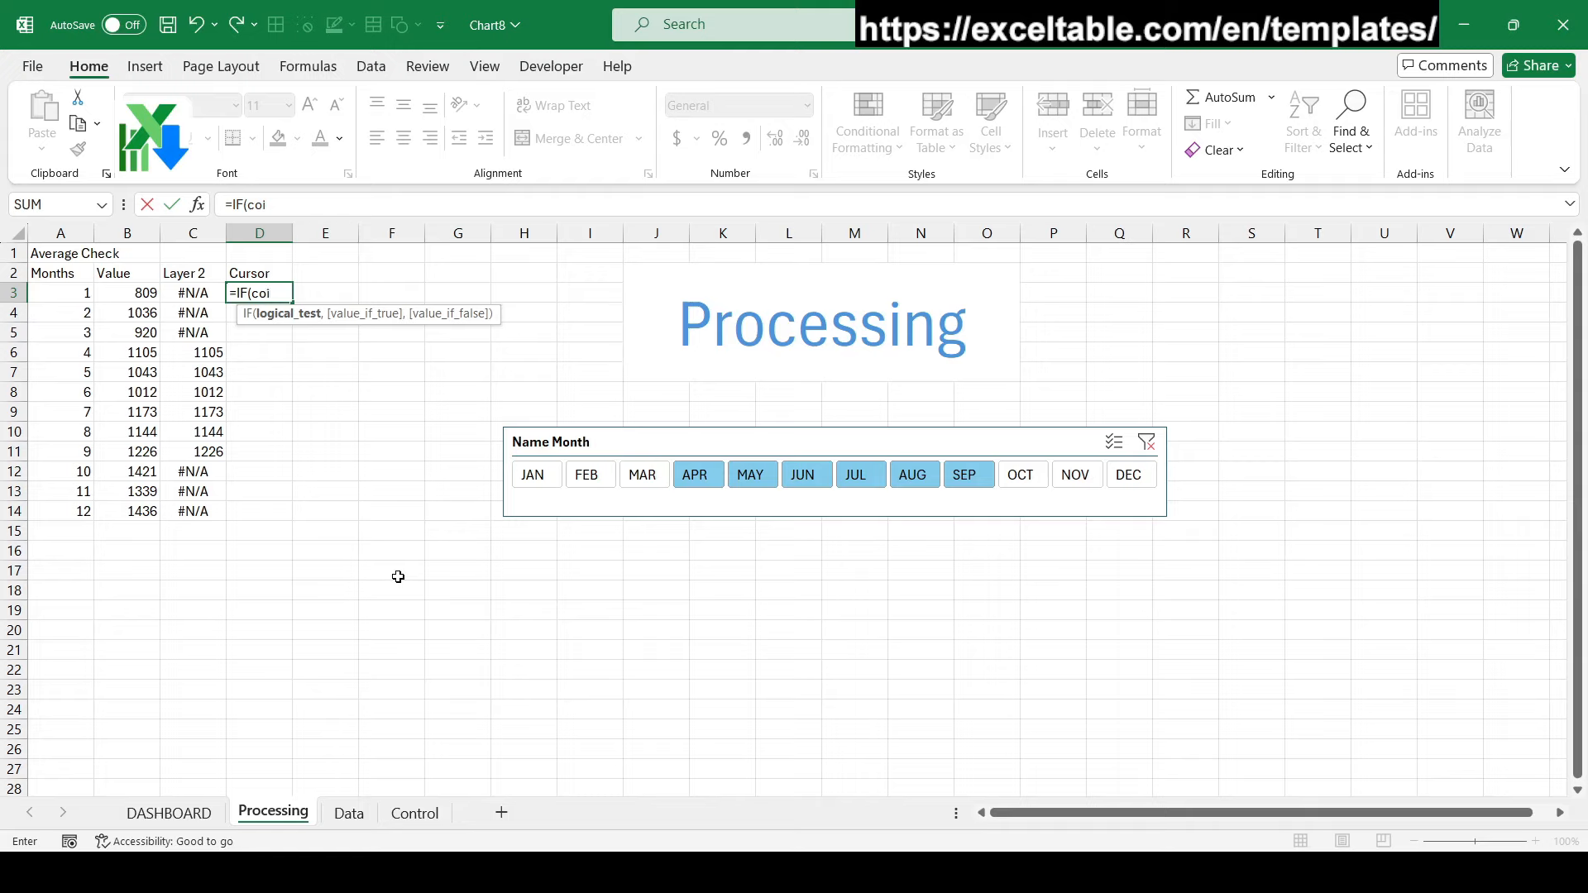
pyautogui.press('BackSpace')
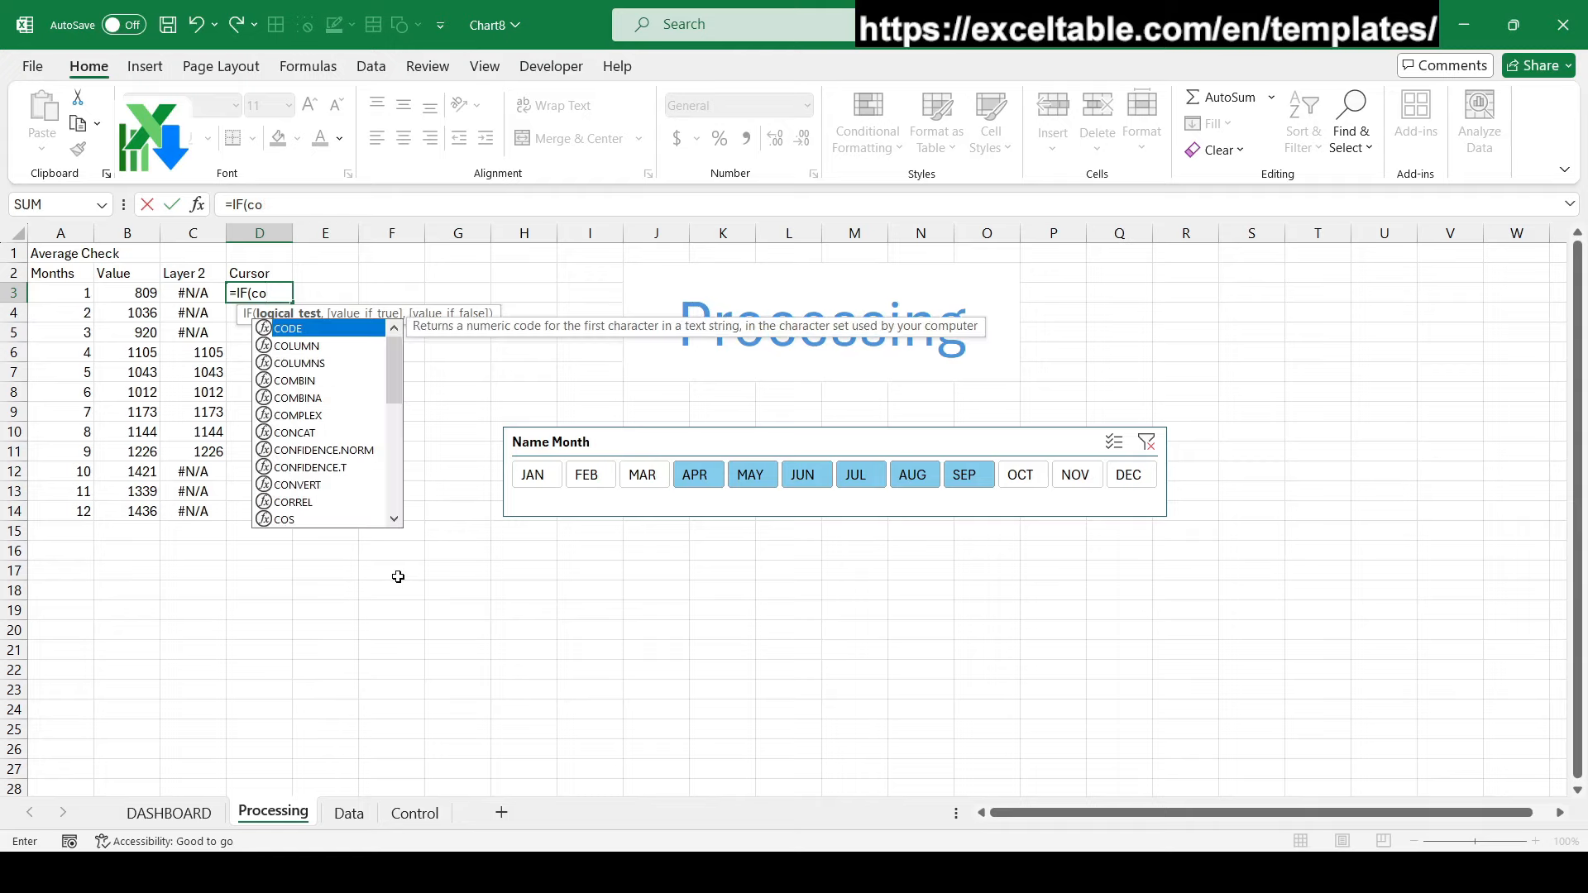
pyautogui.scroll(-3, 358, 421)
pyautogui.click(318, 488)
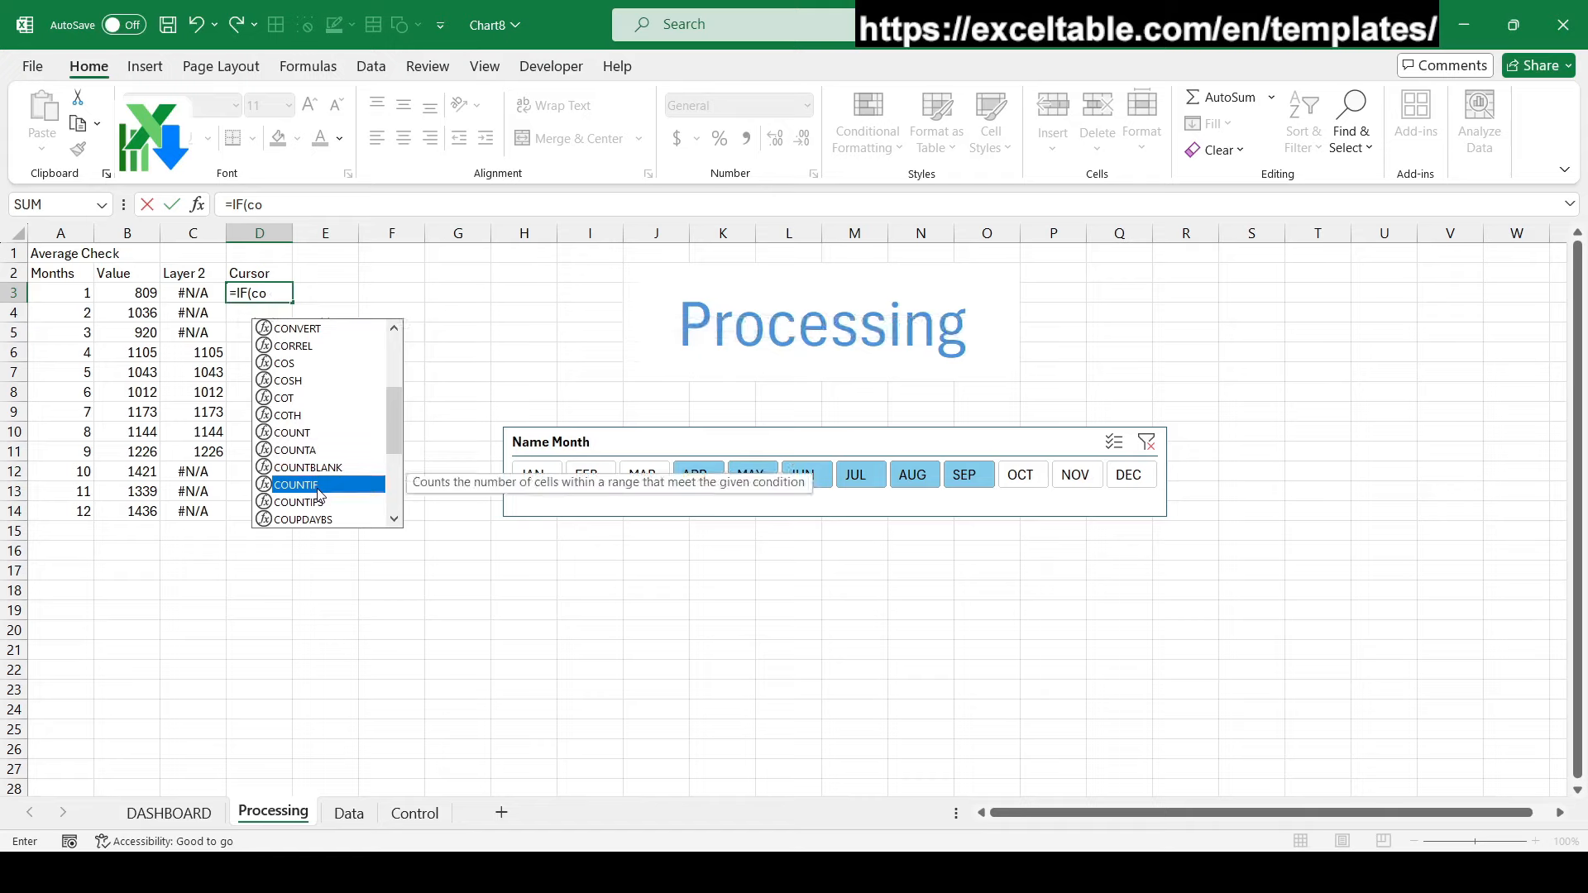
pyautogui.doubleClick(318, 486)
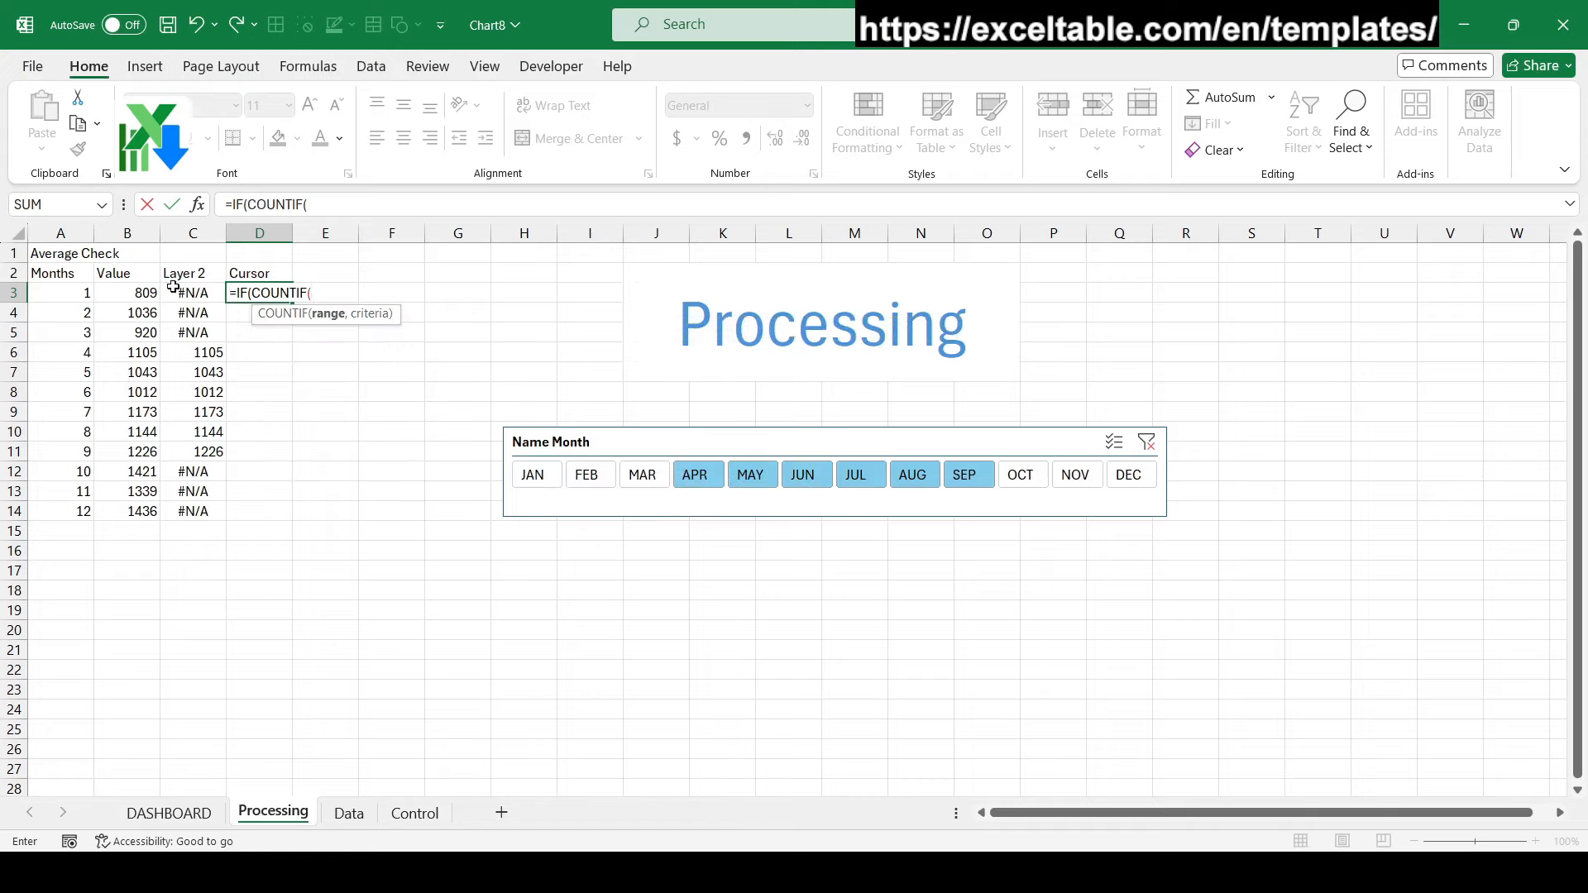
pyautogui.moveTo(181, 293); pyautogui.dragTo(187, 508)
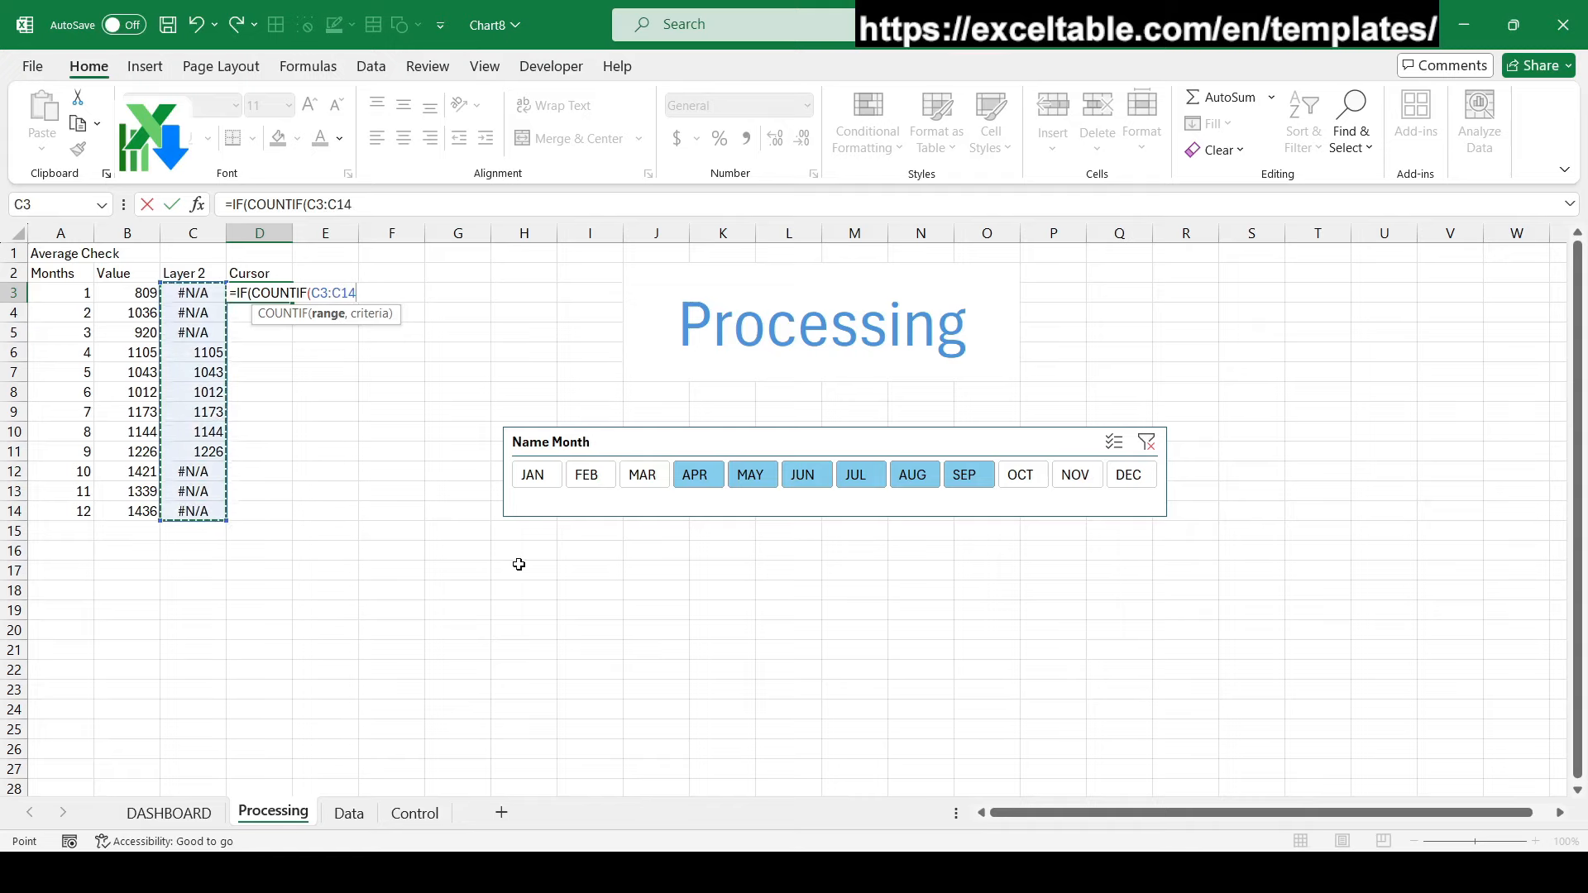
pyautogui.press('F4')
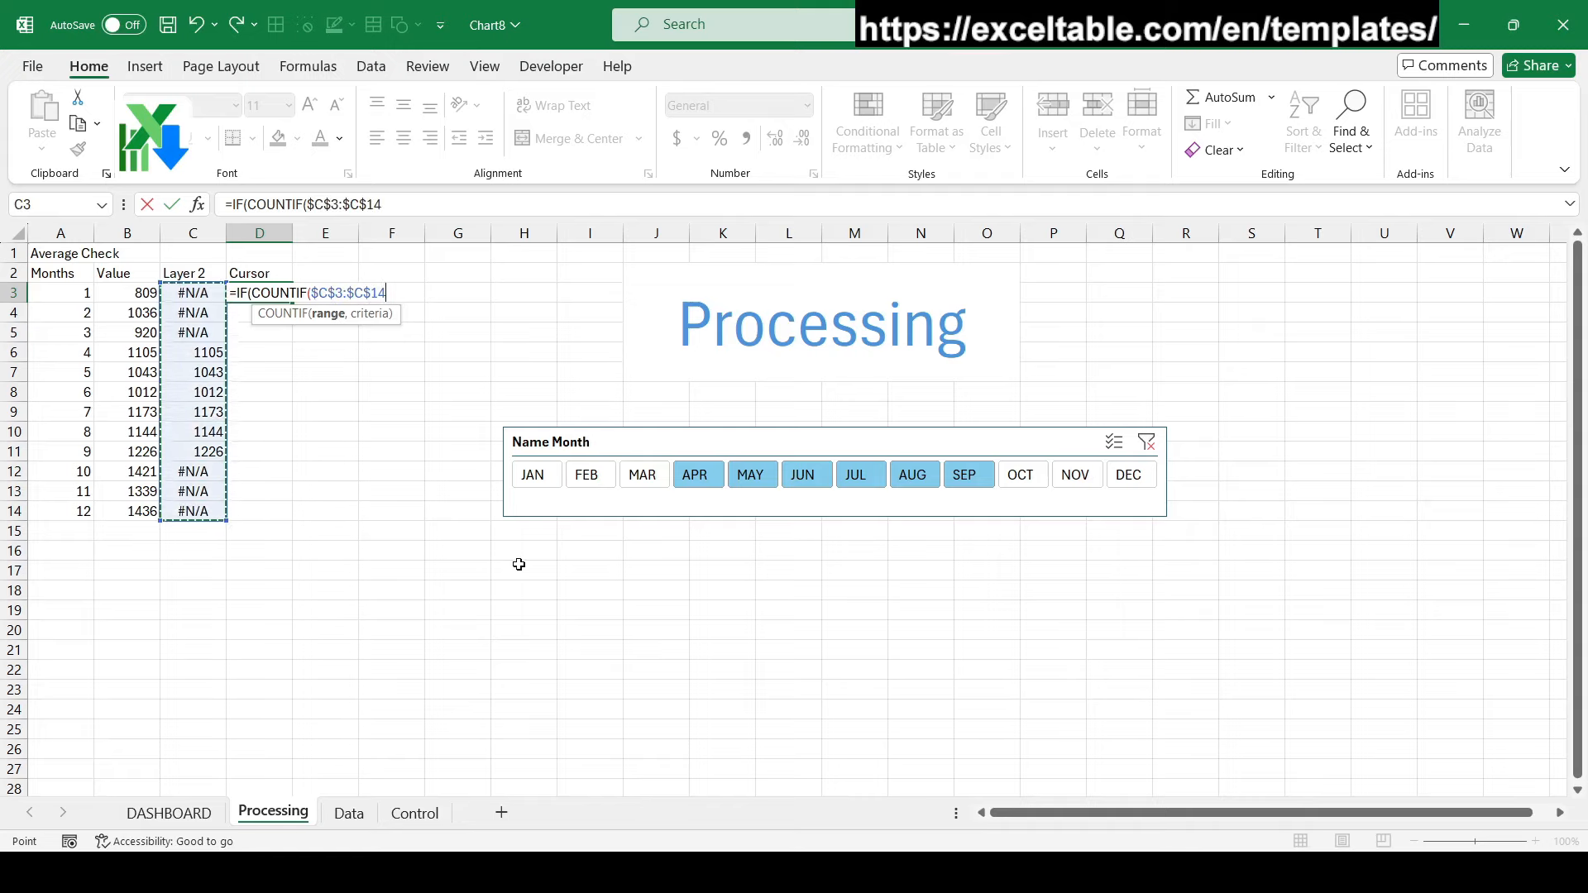
pyautogui.write(',">0')
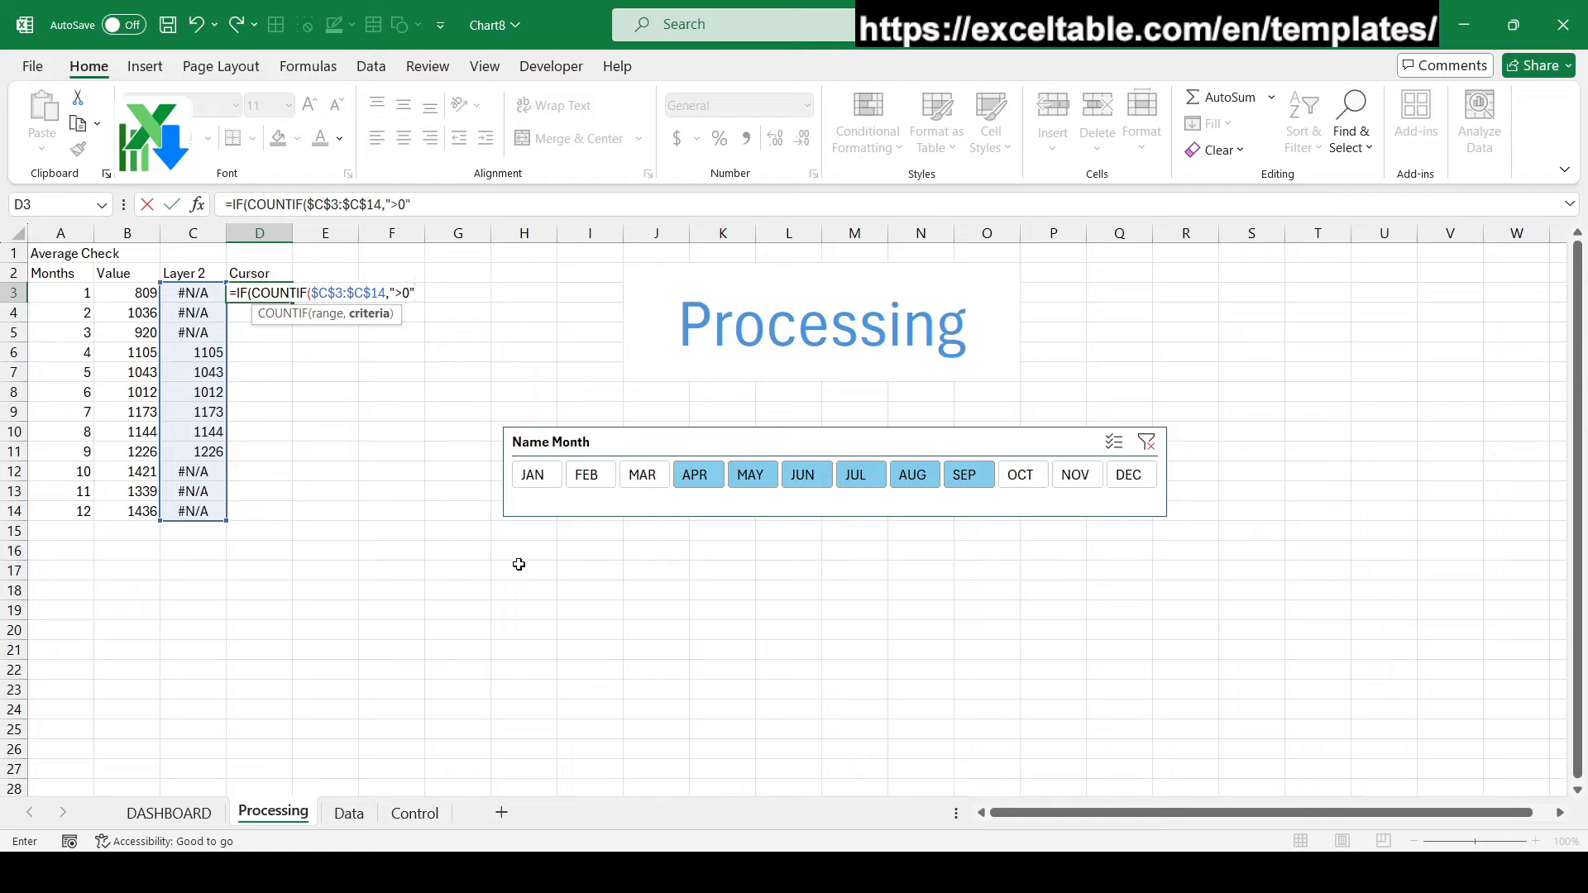
pyautogui.write(')')
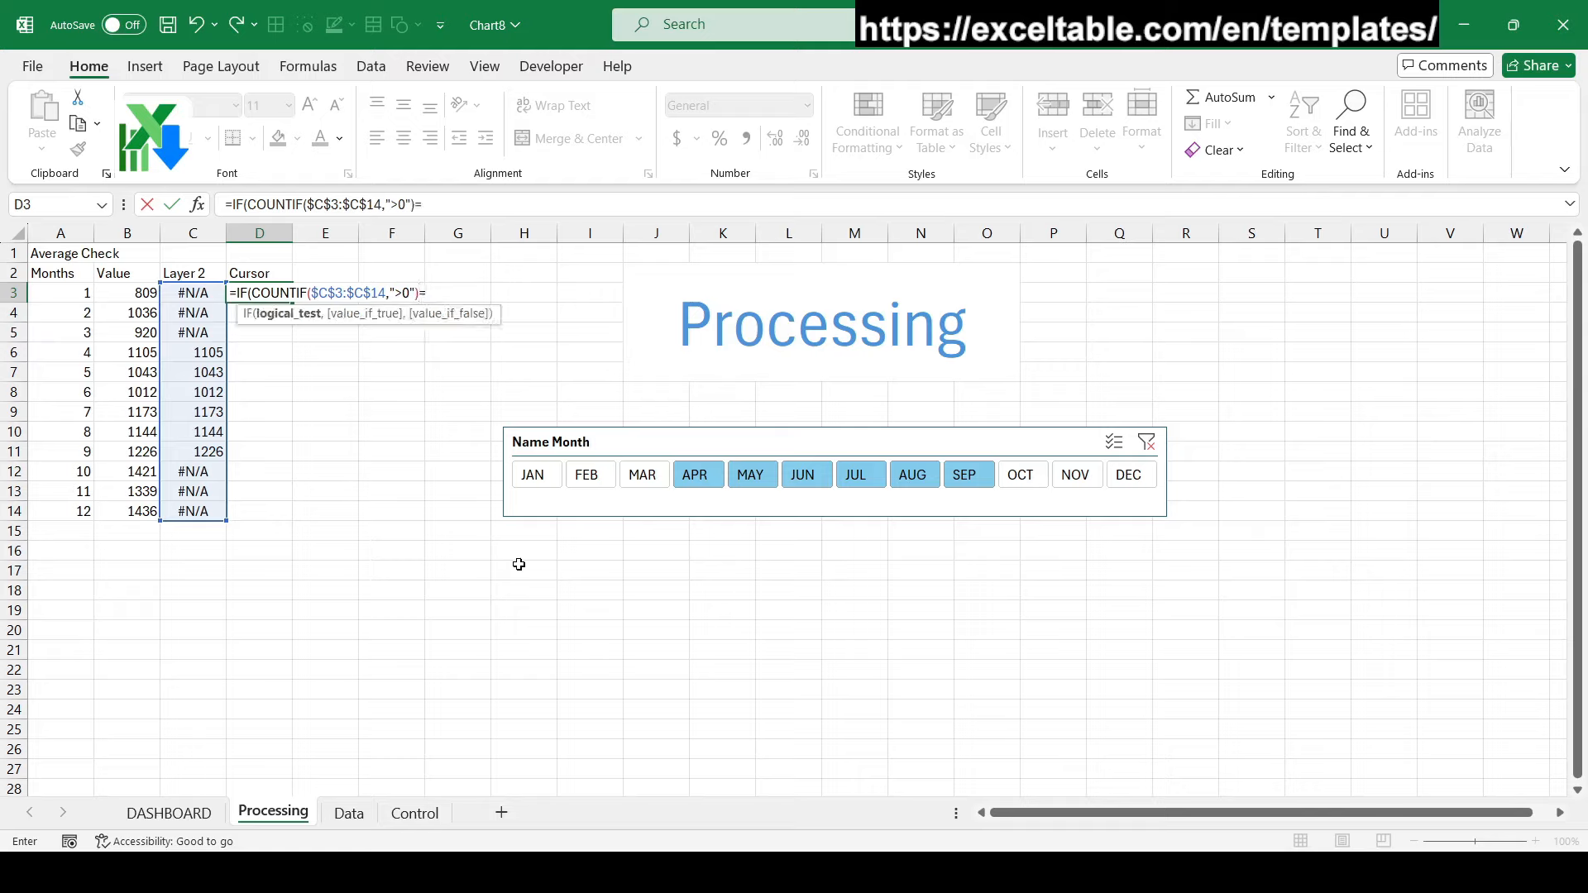
# Complete D3's IF formula so that a count equal to 1 returns C3 and anything else returns NA()
pyautogui.write('=1,')
pyautogui.click(189, 291)
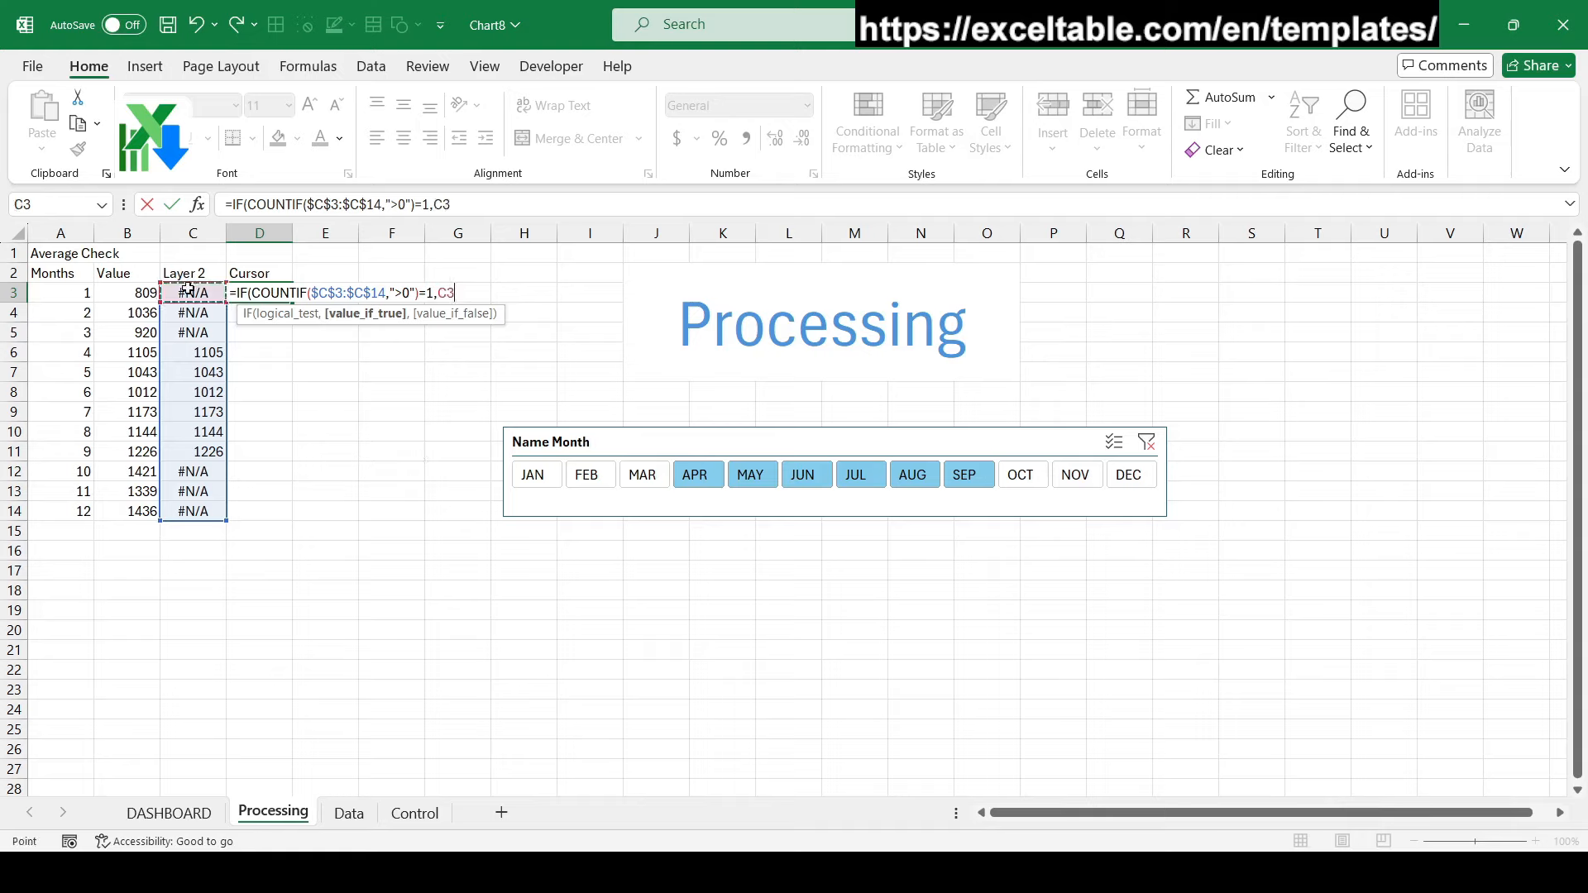
pyautogui.write(',')
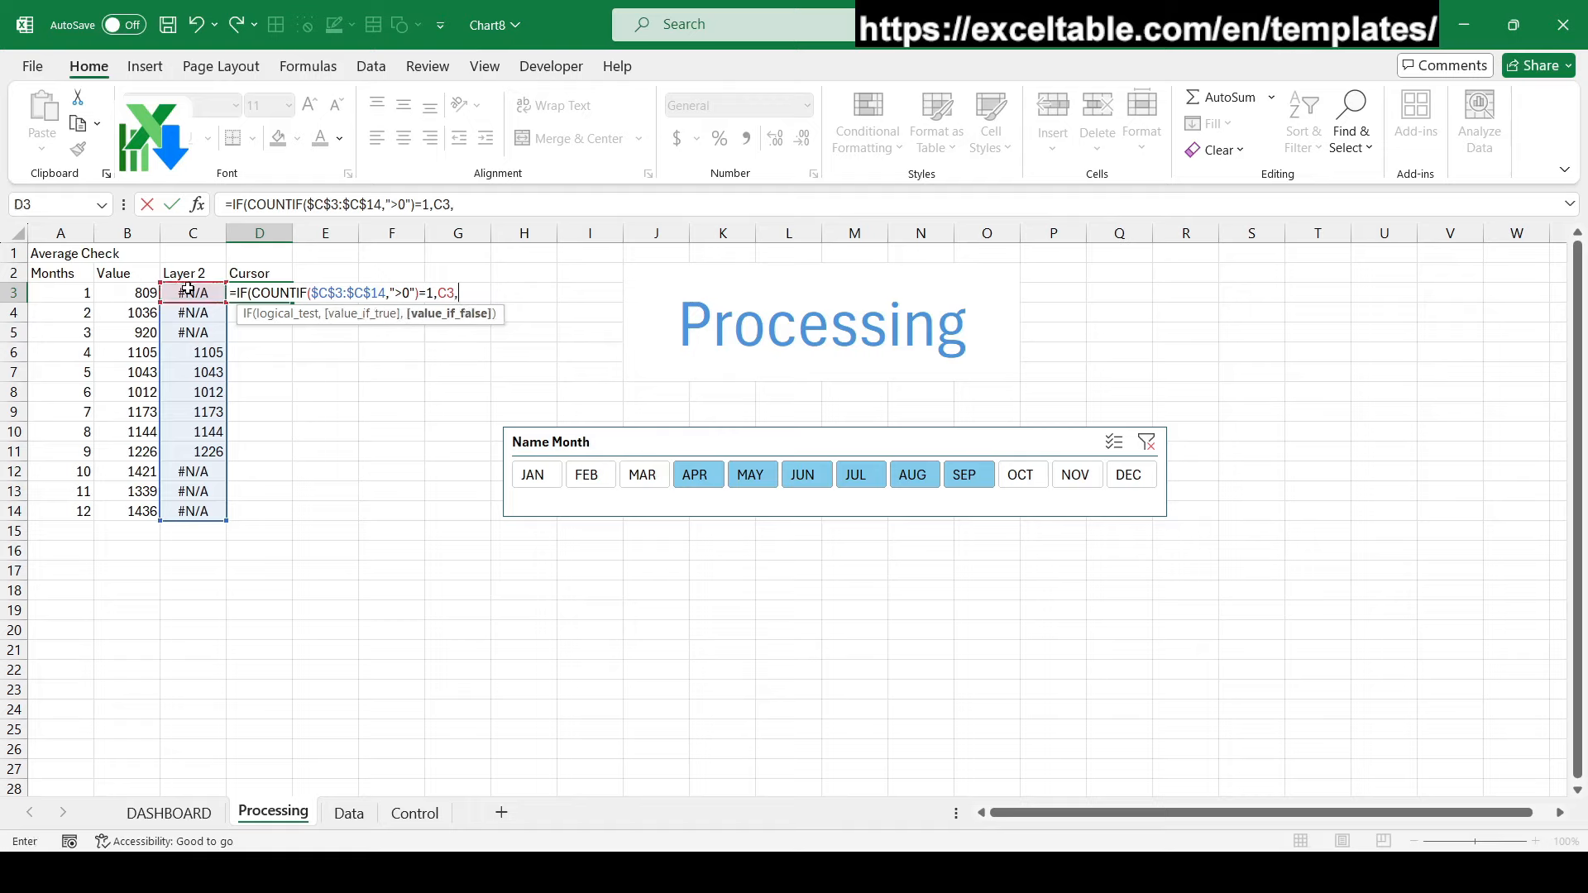
pyautogui.write('NA())')
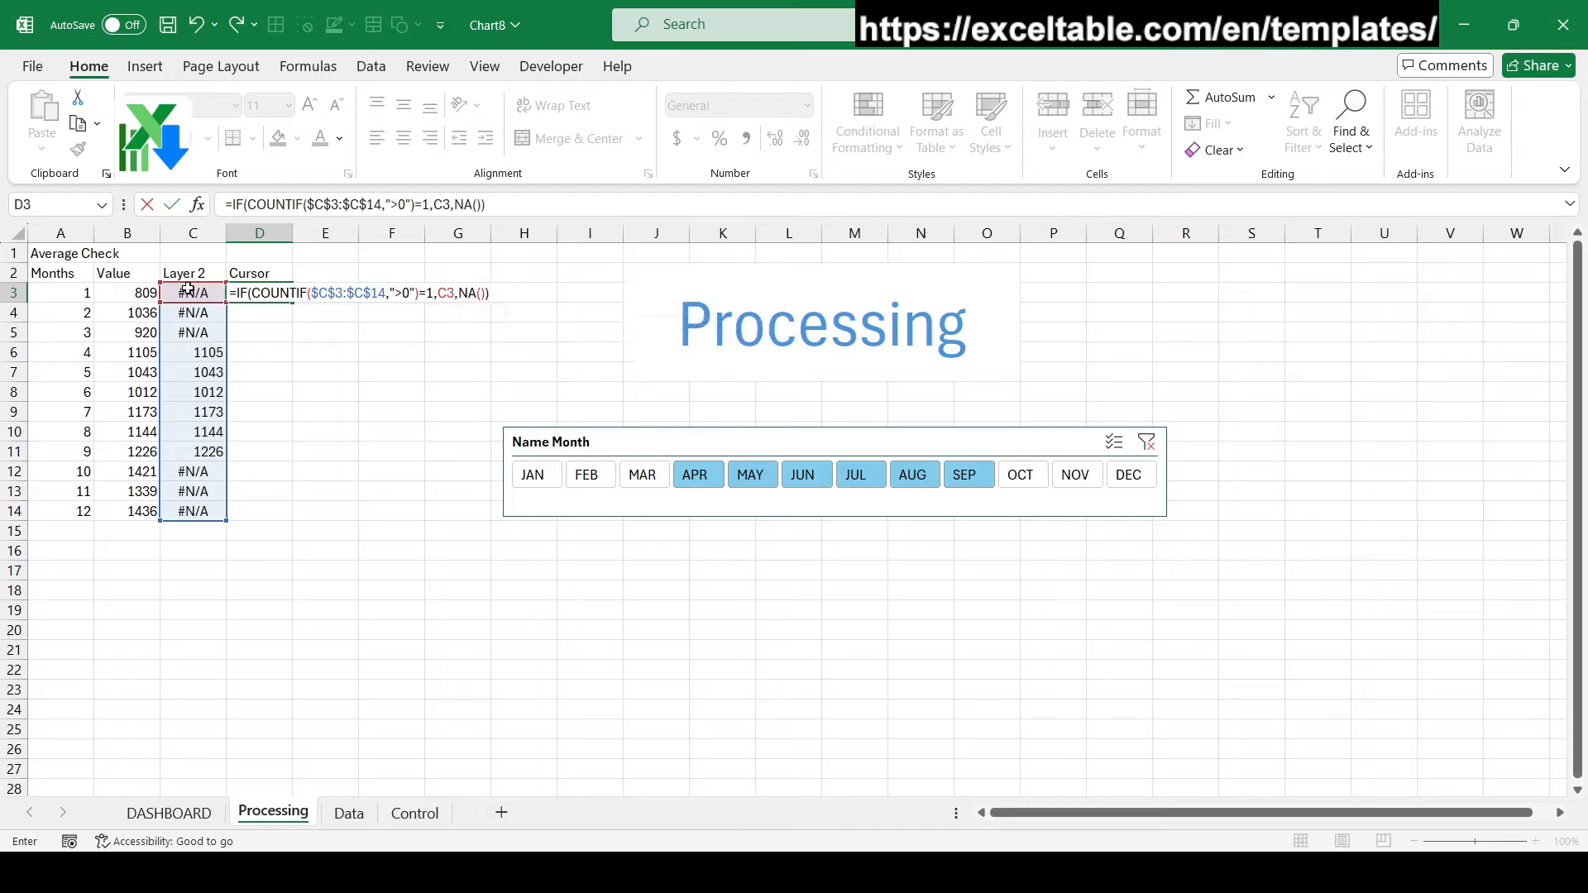
pyautogui.hotkey('ctrl', 'Return')
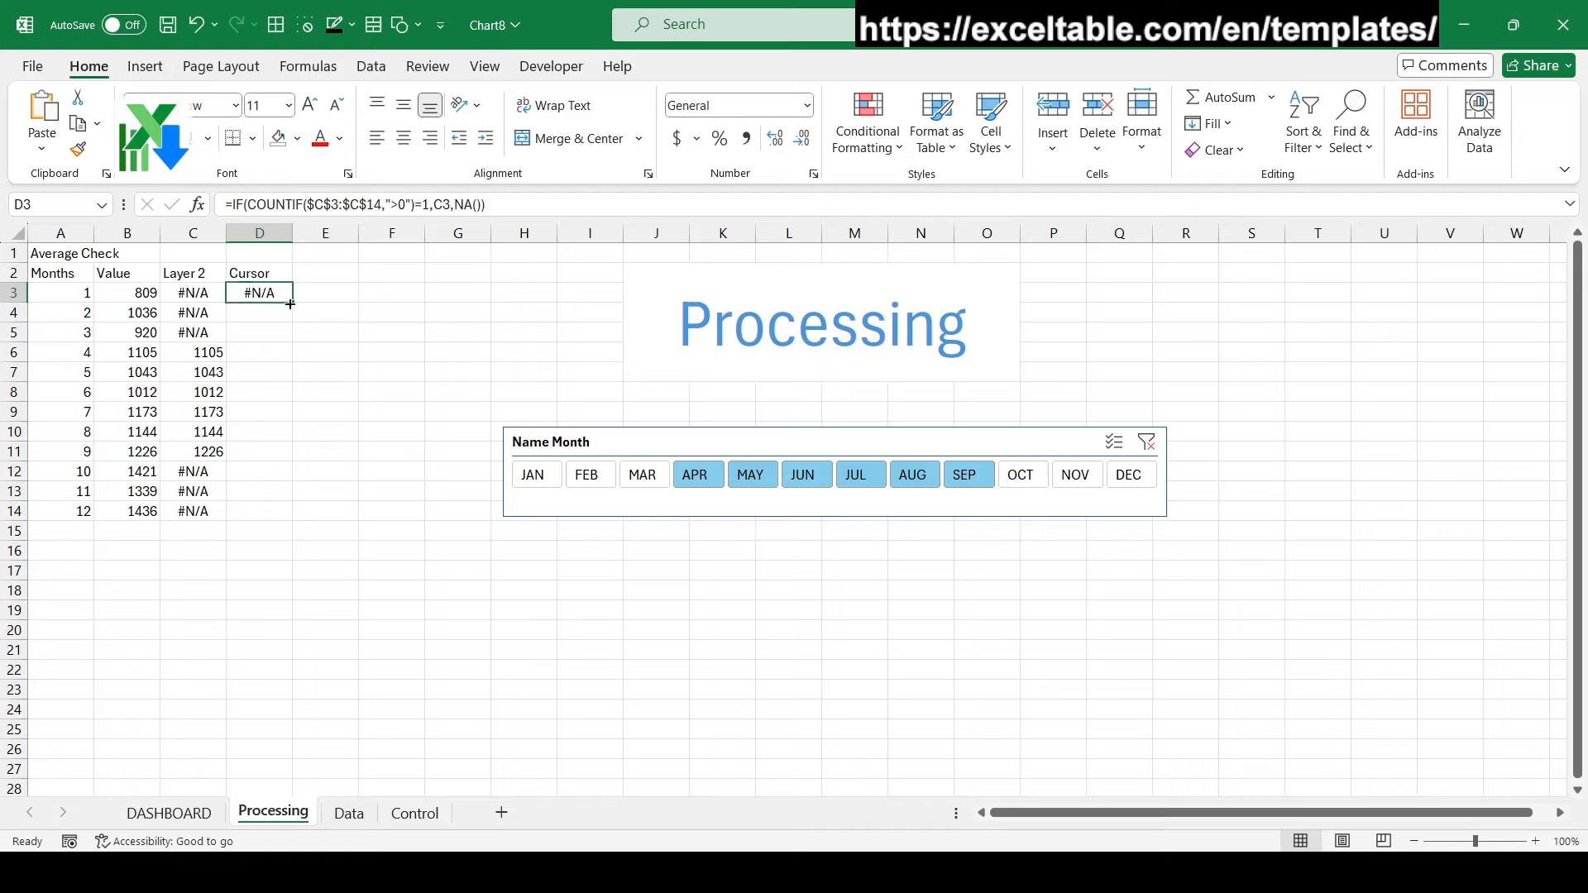
# Fill D3's Cursor formula down to D14, and test it by filtering the slicer to single months MAR, JUN and AUG in turn
pyautogui.doubleClick(293, 302)
pyautogui.click(644, 474)
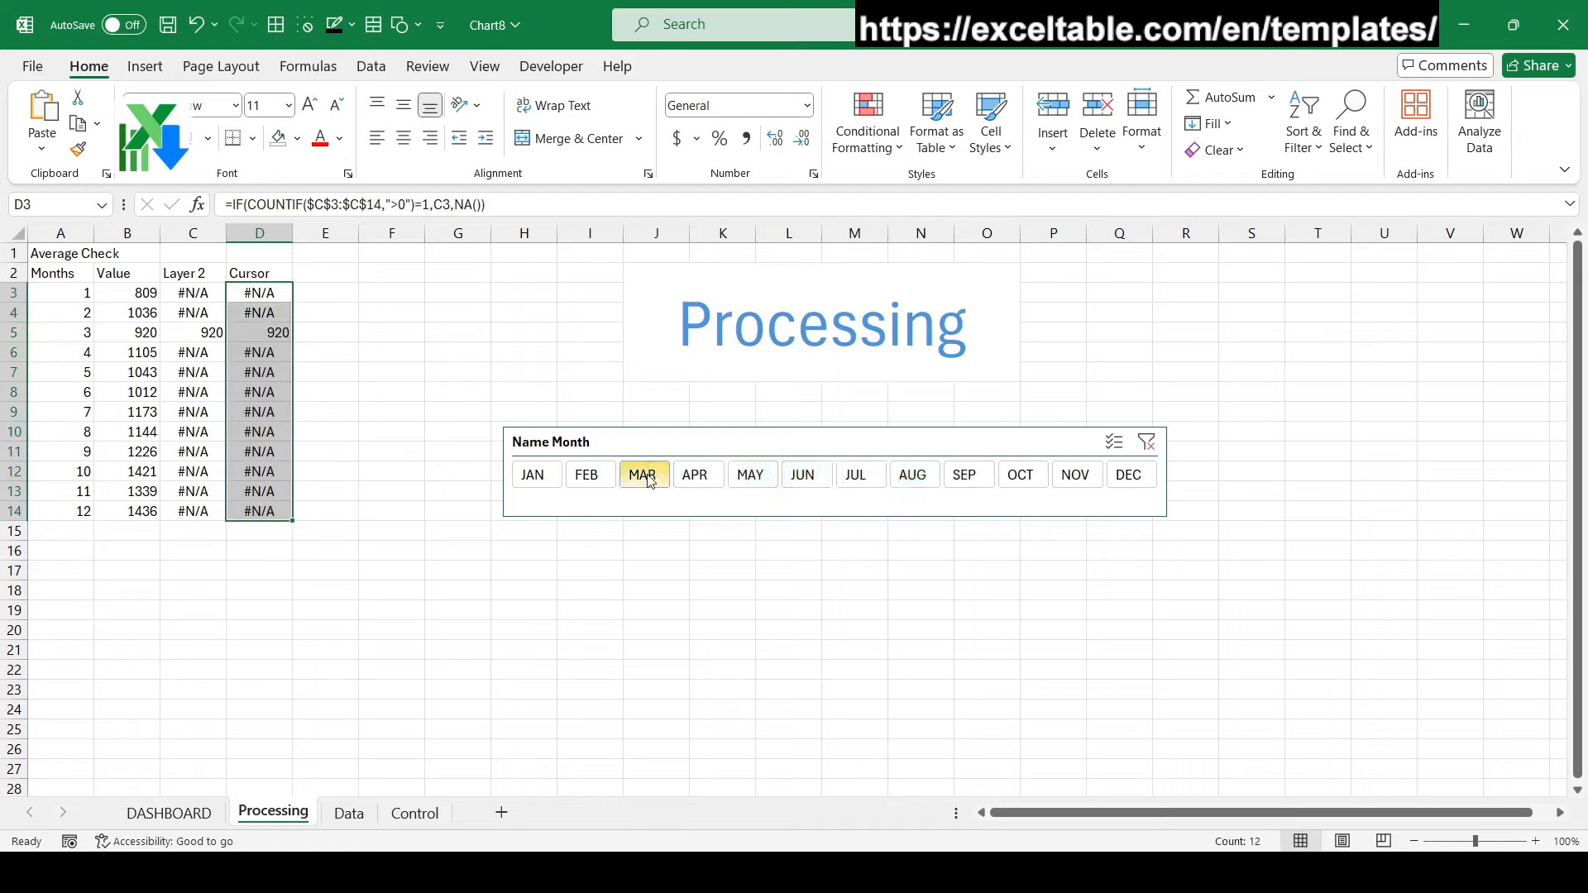
pyautogui.click(804, 475)
pyautogui.click(913, 475)
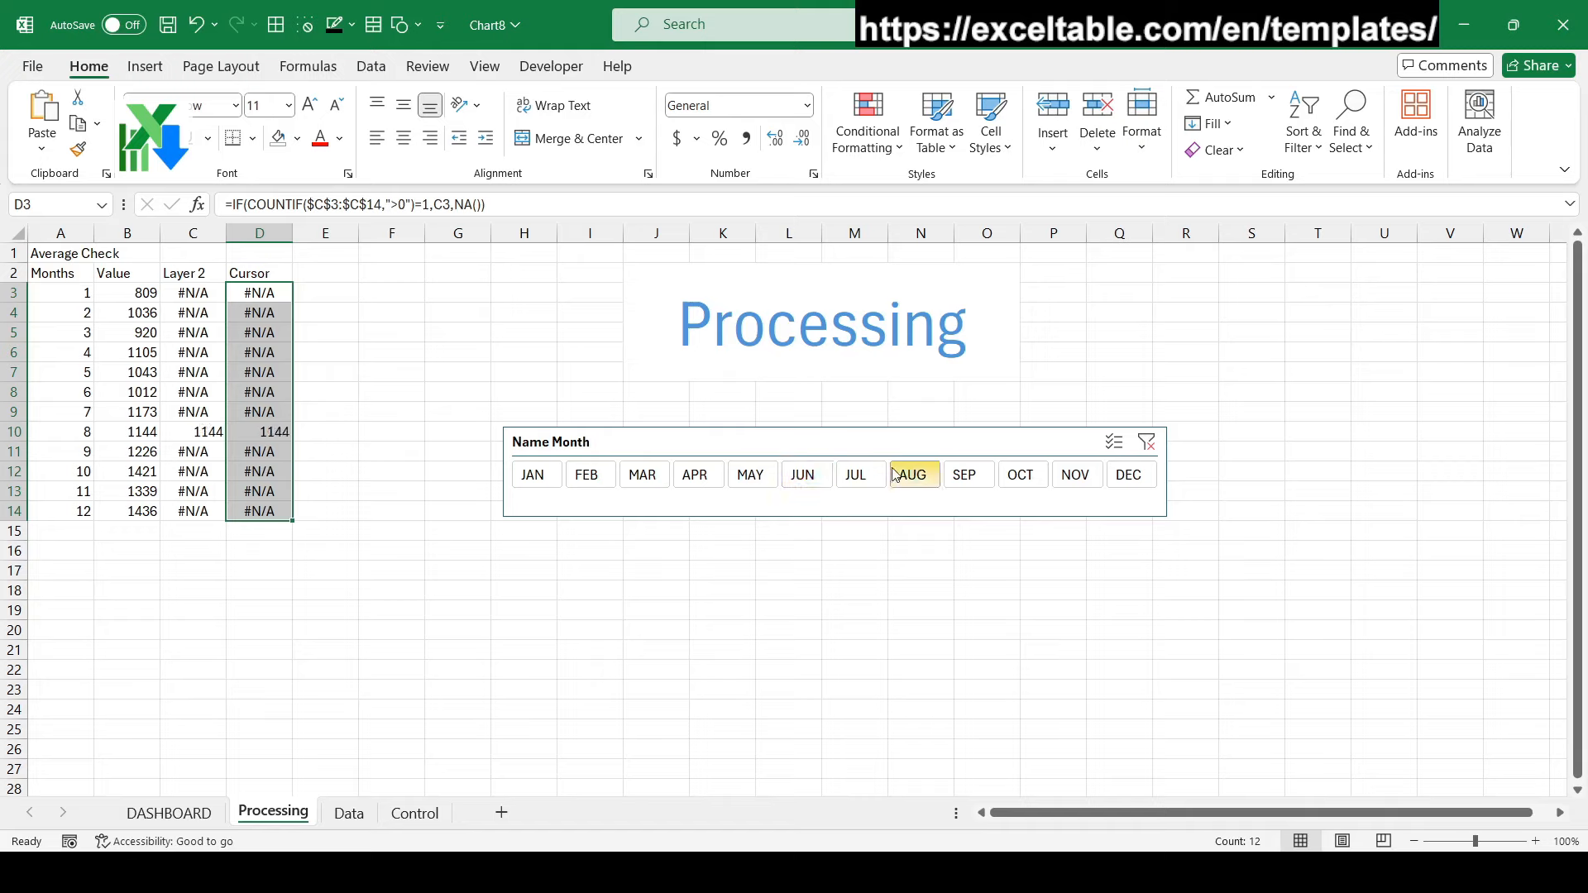
# Test the Processing table with month ranges including APR through JUN and with JUL alone, and finish with the slicer on JAN through DEC
pyautogui.moveTo(805, 475); pyautogui.dragTo(965, 475)
pyautogui.moveTo(532, 474); pyautogui.dragTo(1129, 476)
pyautogui.moveTo(699, 475); pyautogui.dragTo(806, 478)
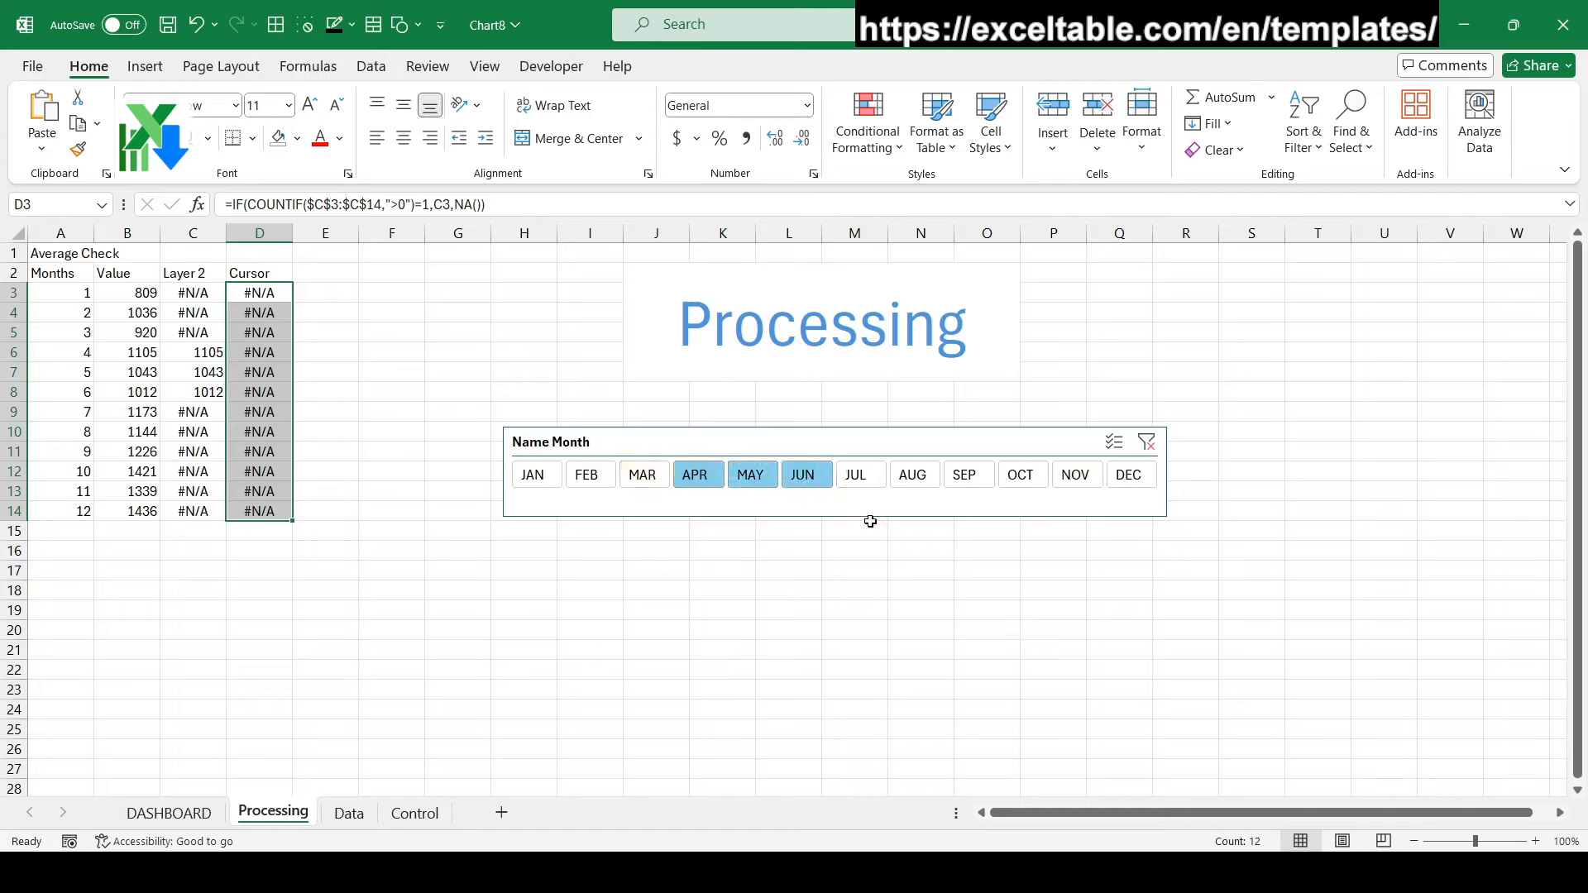
pyautogui.click(848, 484)
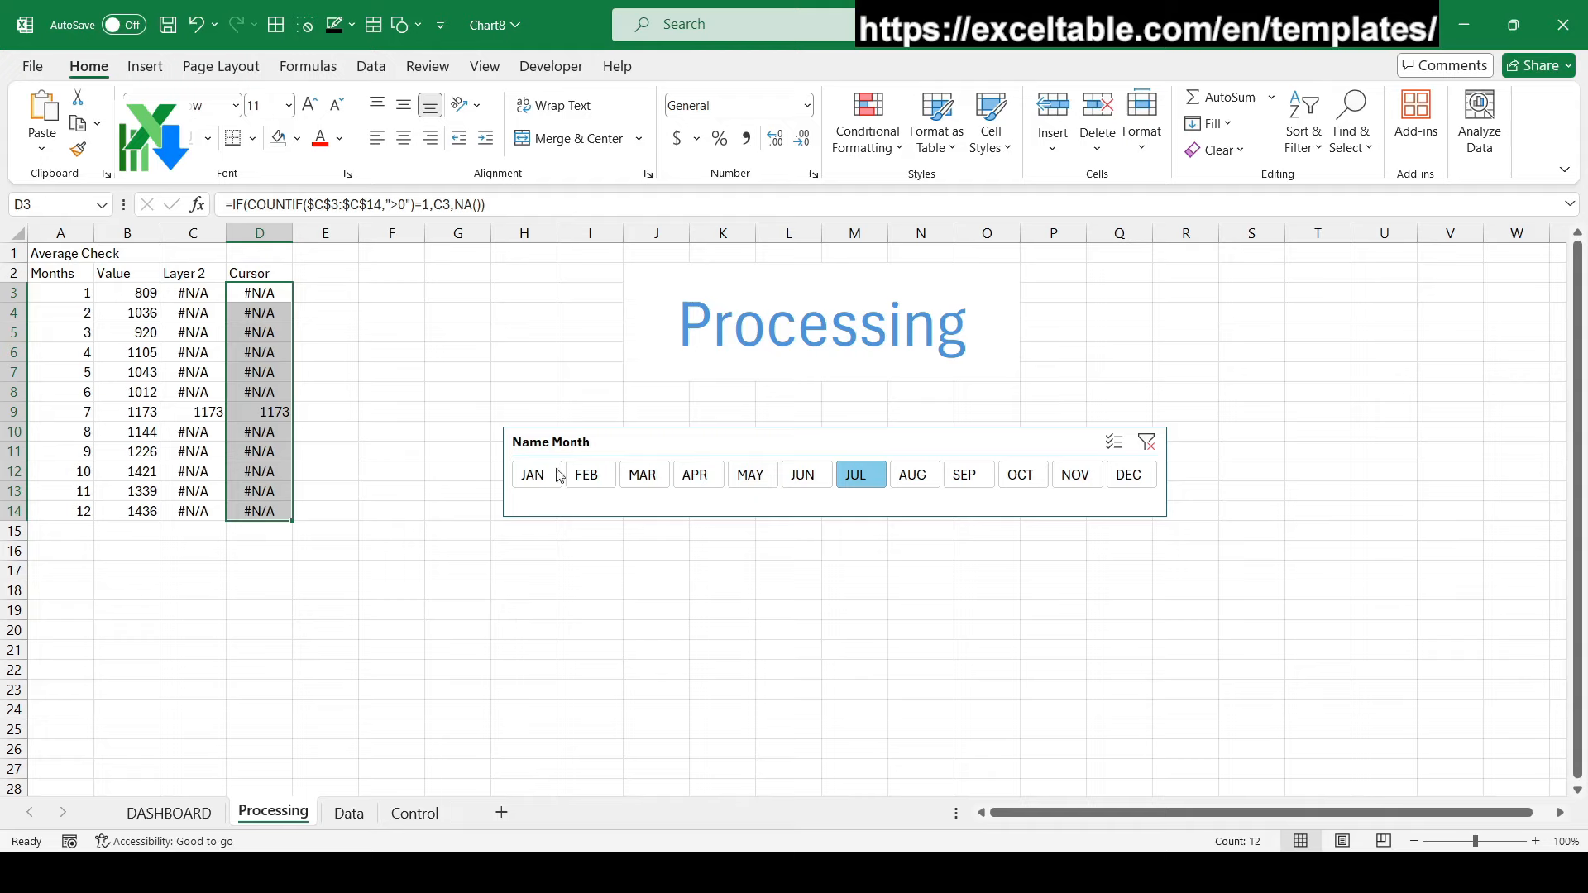
pyautogui.moveTo(560, 474); pyautogui.dragTo(1129, 476)
pyautogui.click(472, 587)
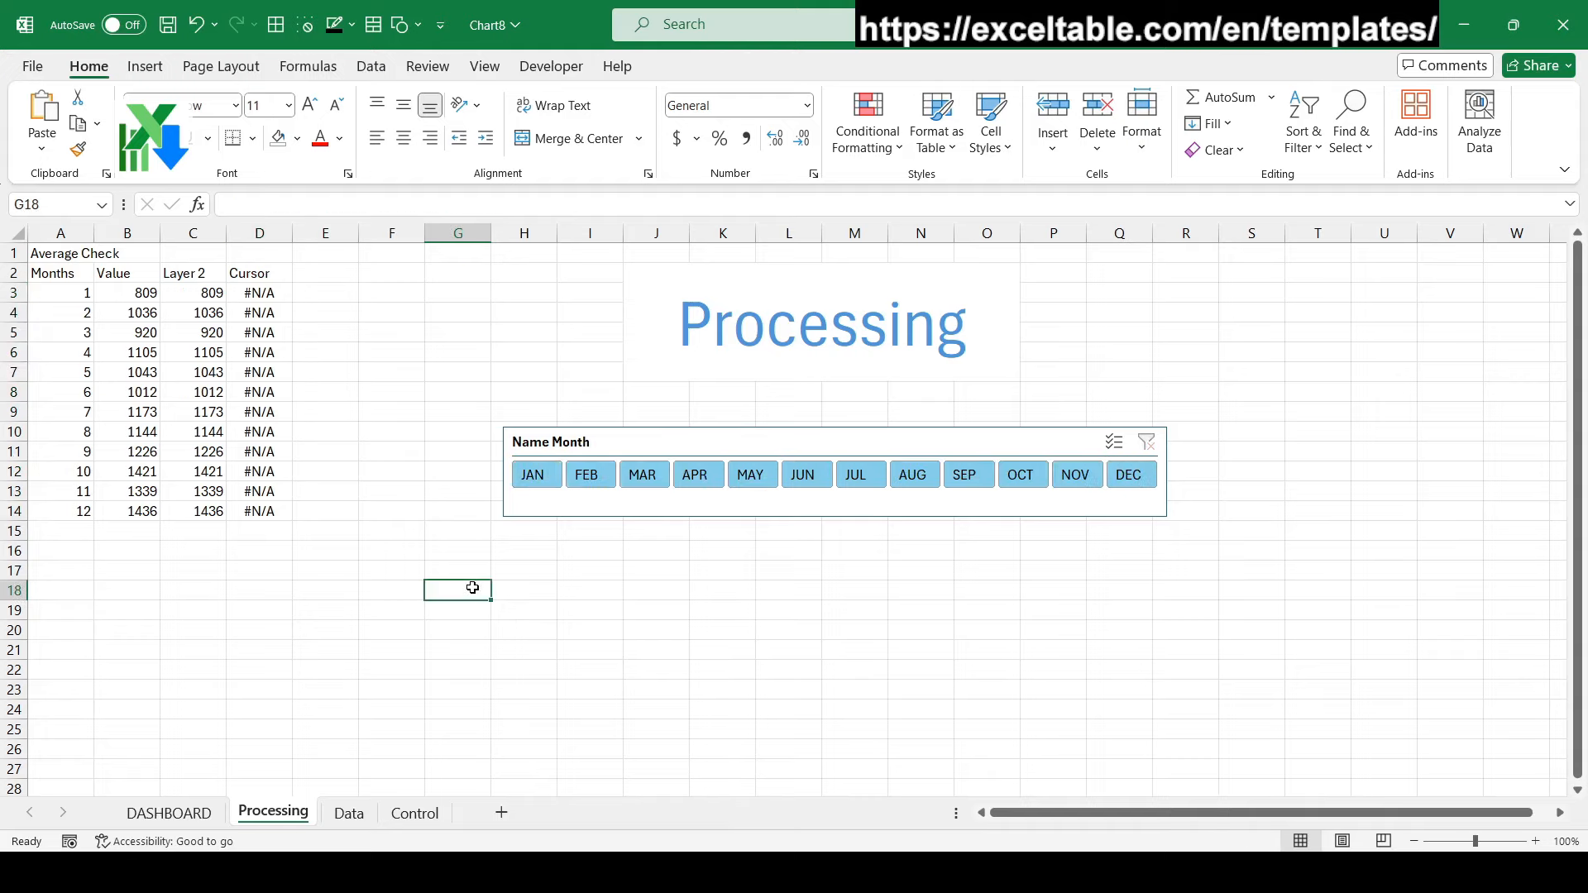
# On the DASHBOARD sheet, draw a background rectangle about 5.99" high and 15.49" wide, covering the title and the visible cells
pyautogui.click(169, 814)
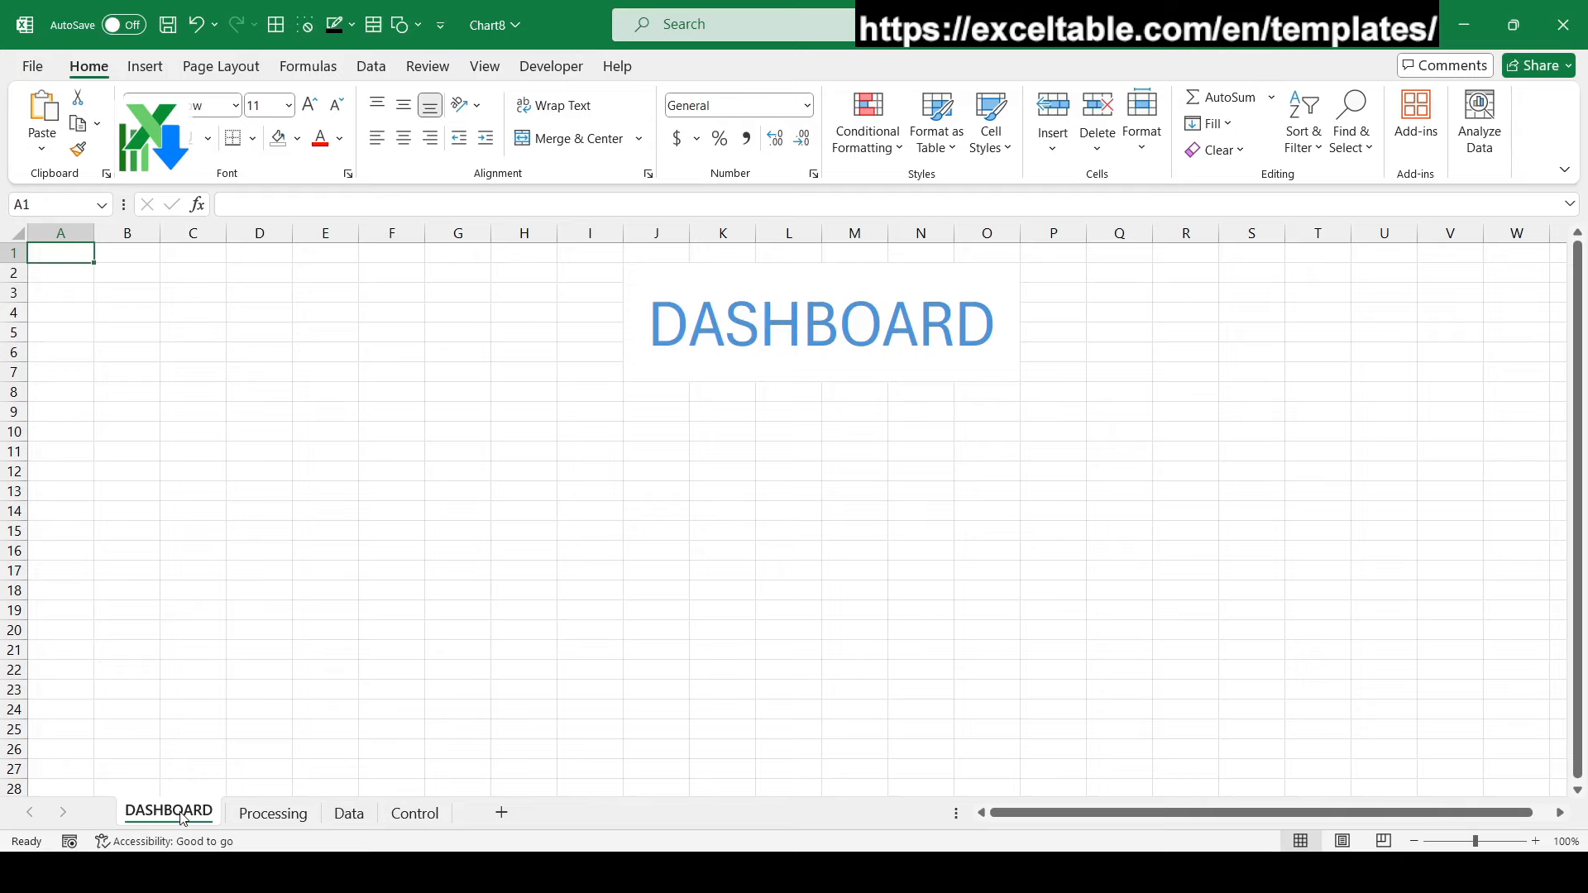
pyautogui.click(134, 66)
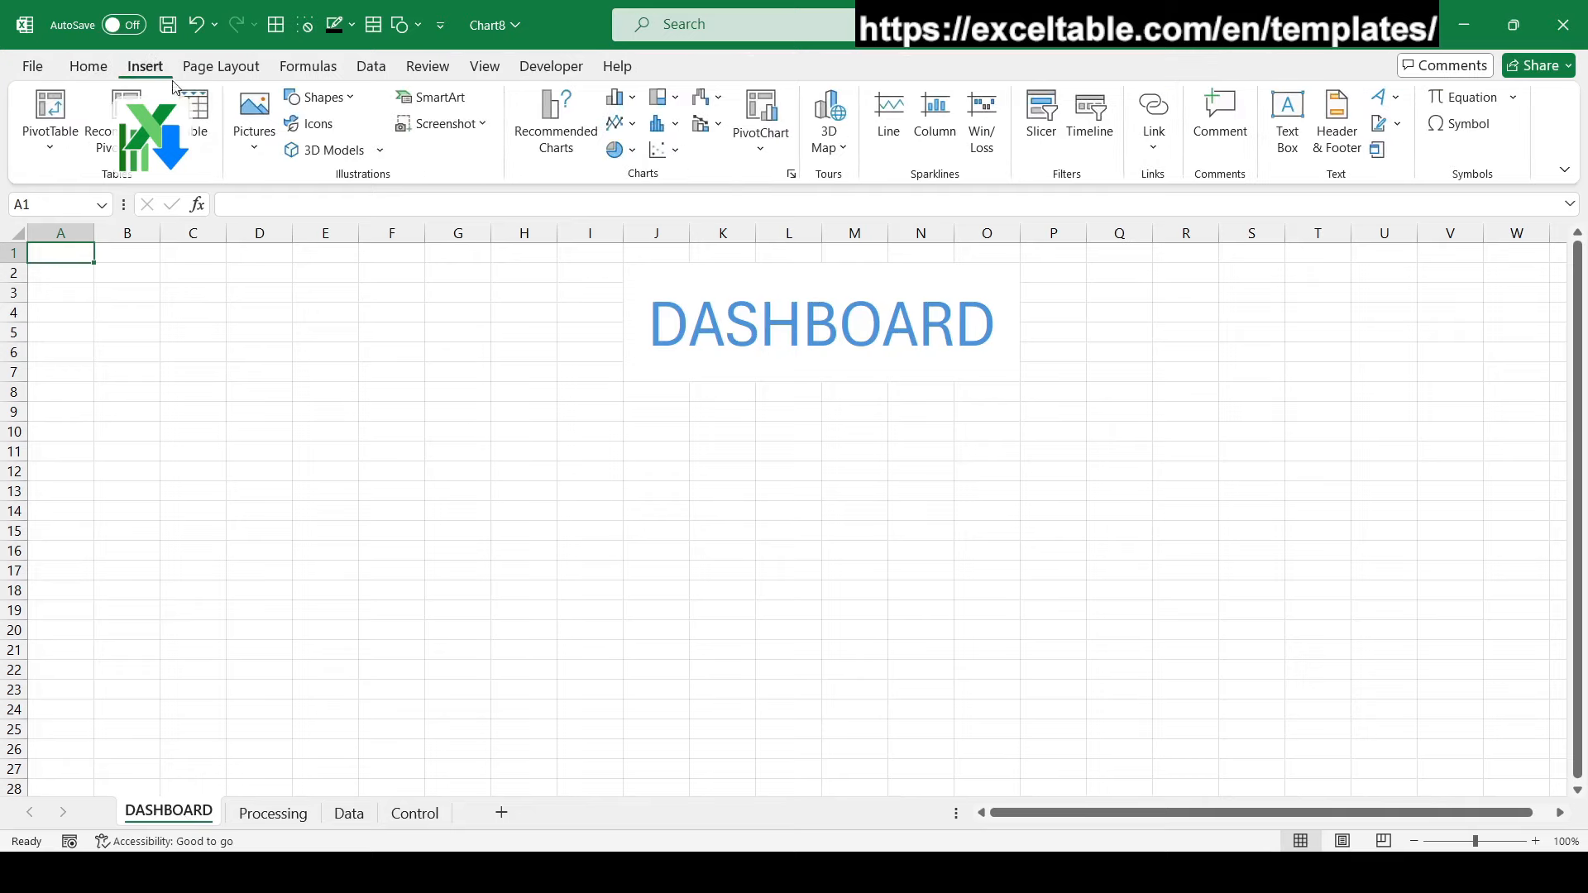
pyautogui.click(353, 98)
pyautogui.click(295, 298)
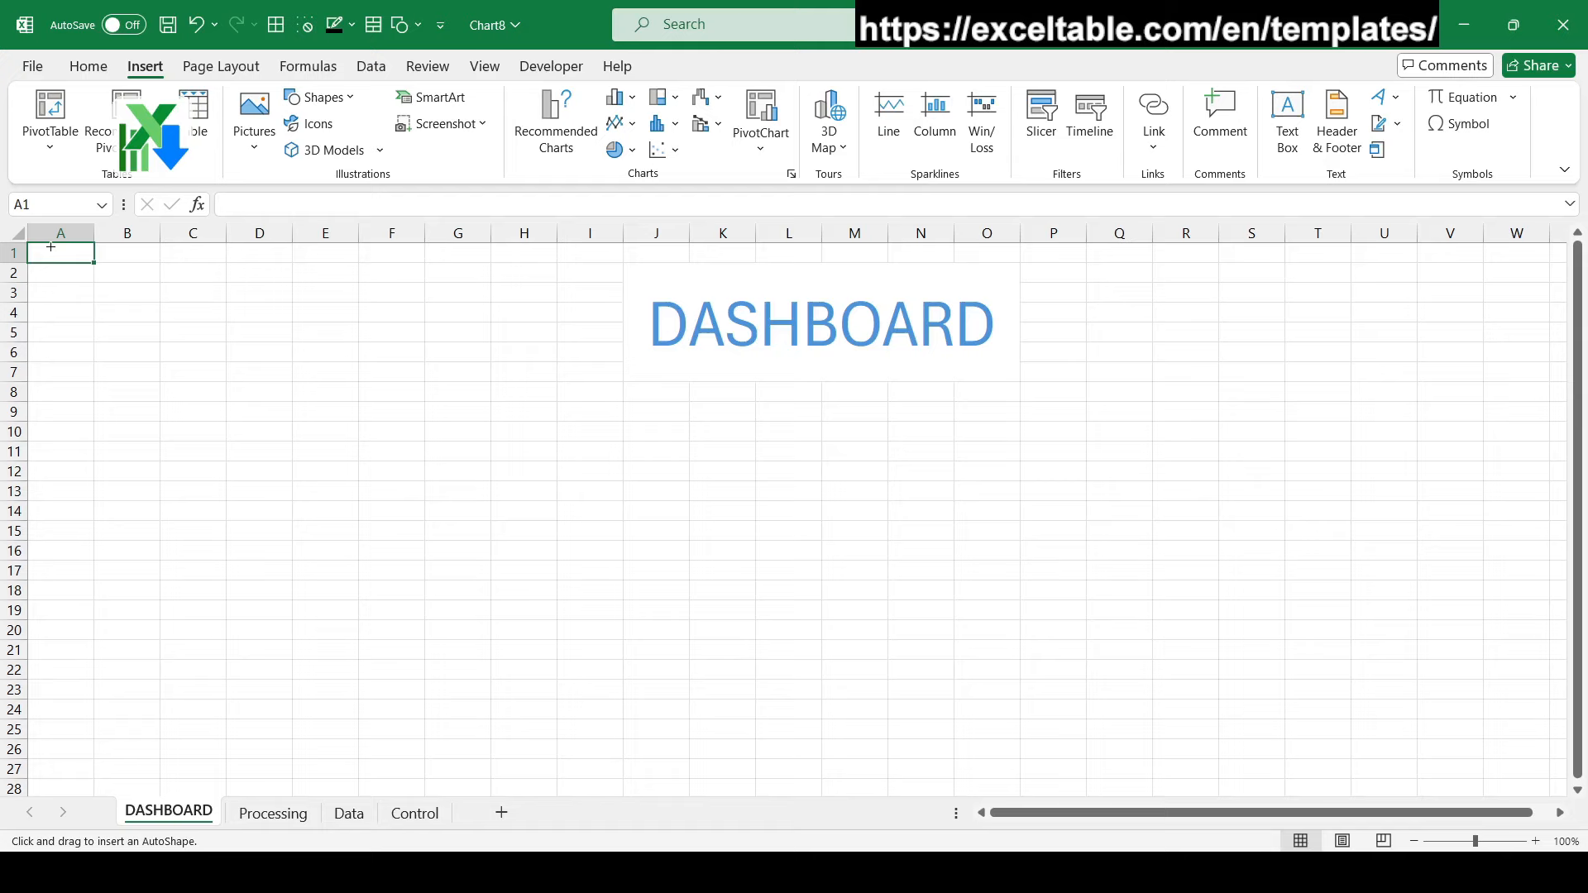
pyautogui.moveTo(50, 252)
pyautogui.mouseDown()
pyautogui.moveTo(847, 689)
pyautogui.moveTo(1074, 766)
pyautogui.moveTo(1568, 795)
pyautogui.mouseUp()
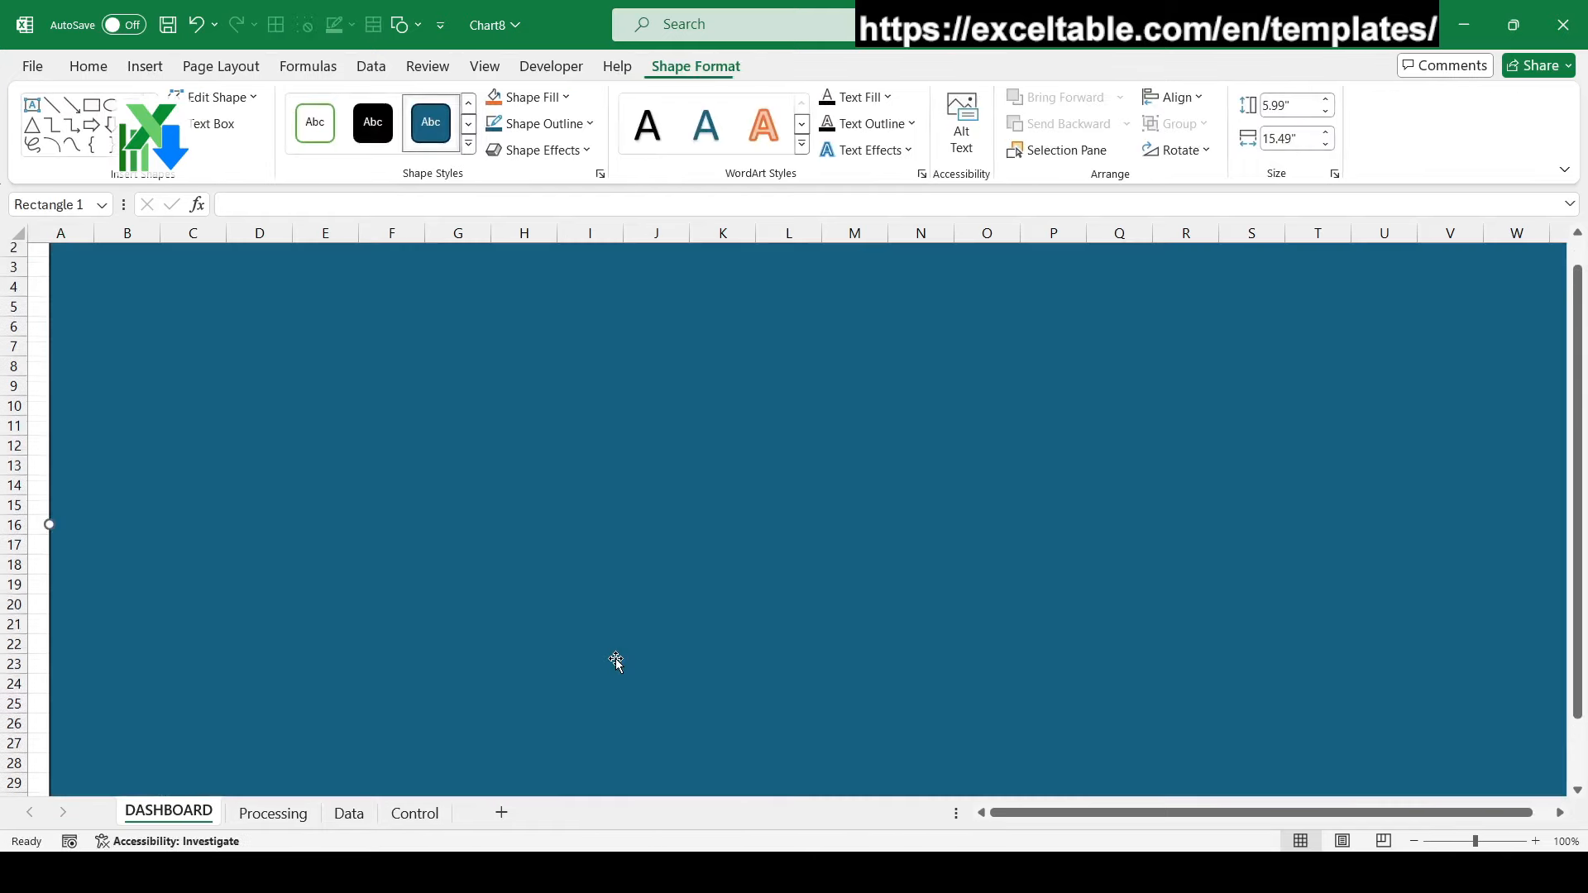
# Apply a gradient fill to the background rectangle, with custom color #282530 on the gradient stop at 38%
pyautogui.rightClick(330, 359)
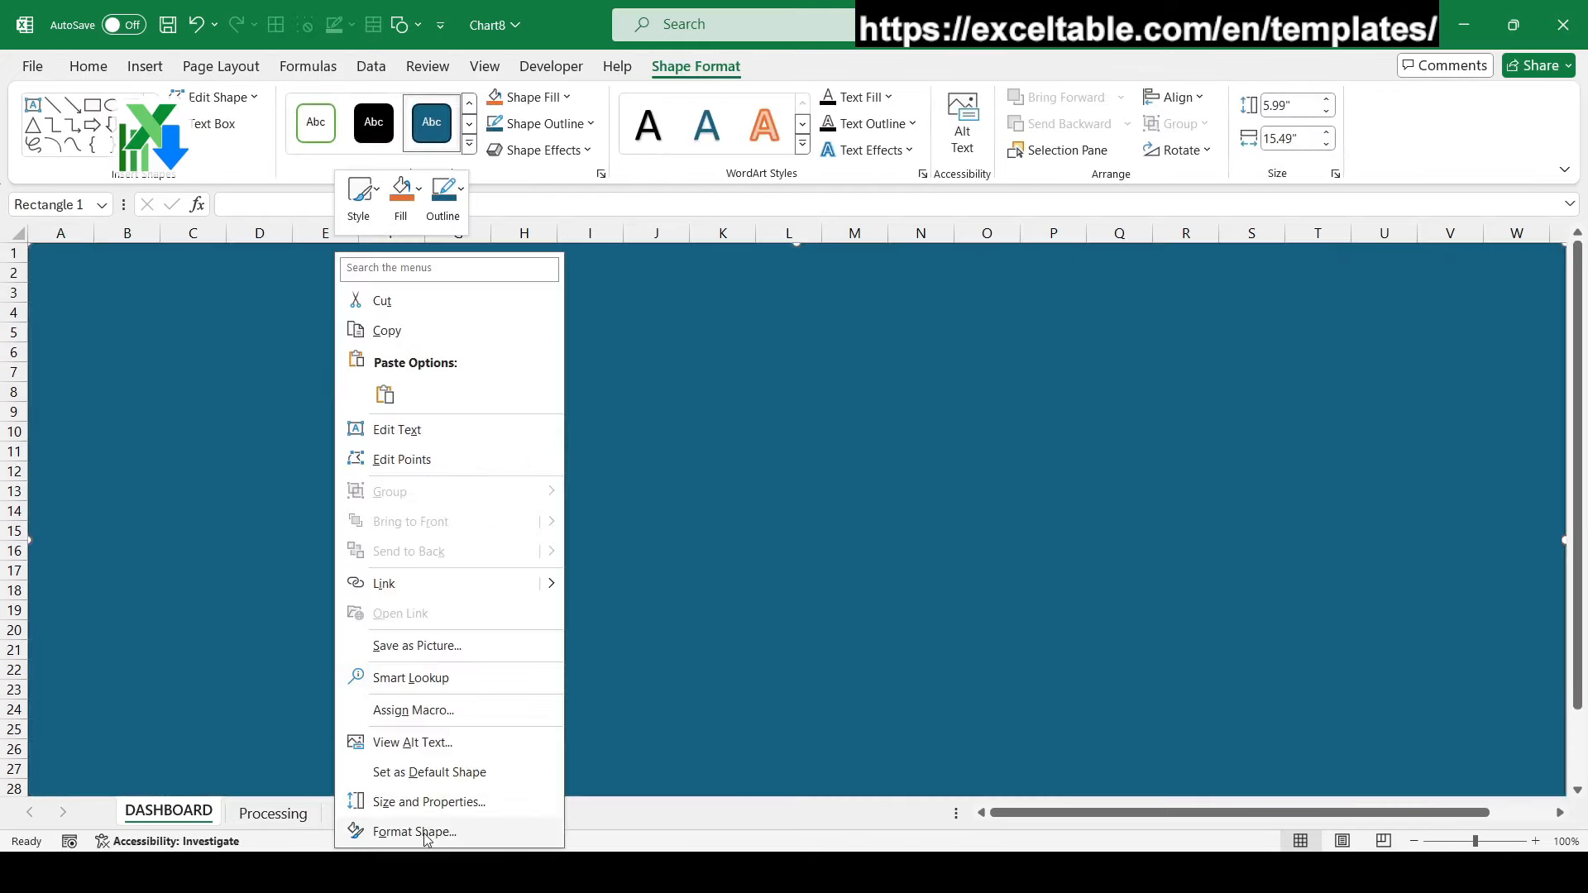
pyautogui.click(397, 831)
pyautogui.click(1326, 446)
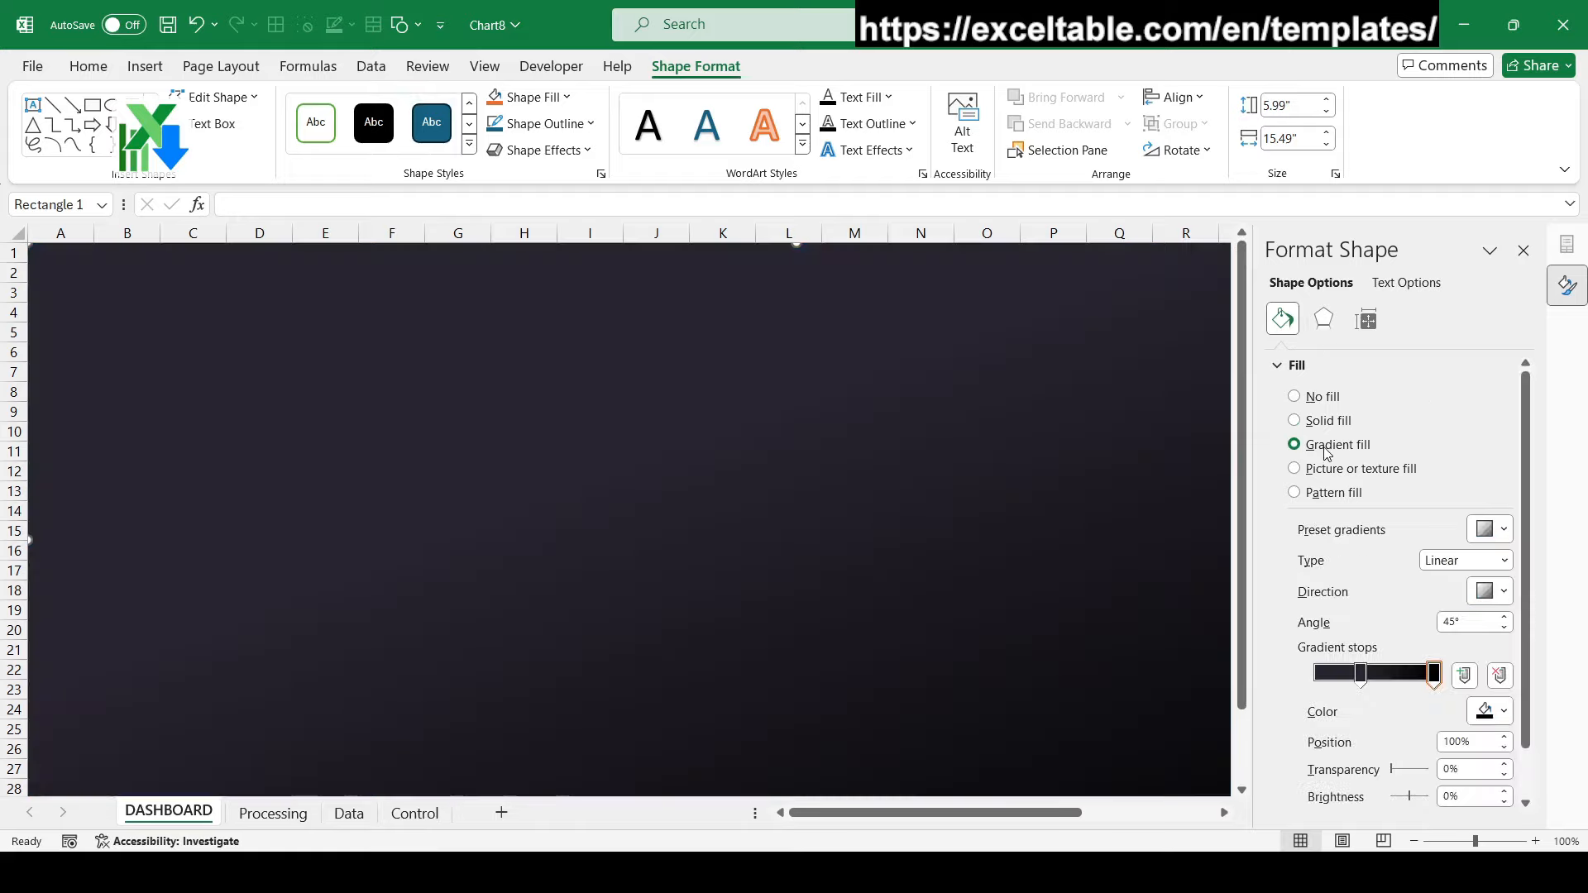
pyautogui.click(1360, 674)
pyautogui.click(1503, 712)
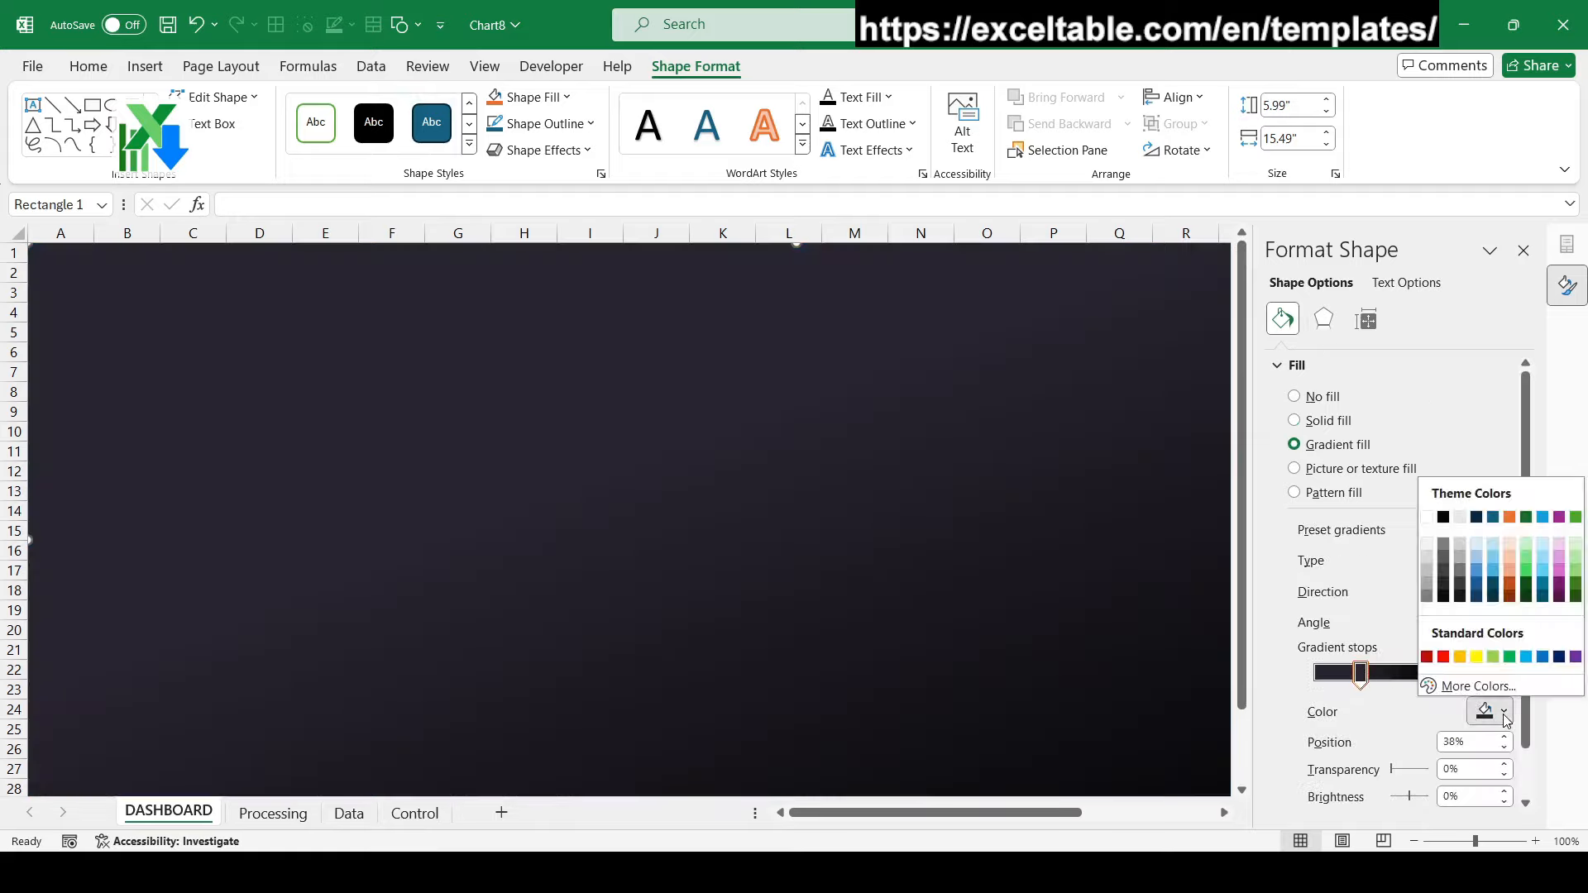
pyautogui.click(1477, 688)
pyautogui.doubleClick(905, 410)
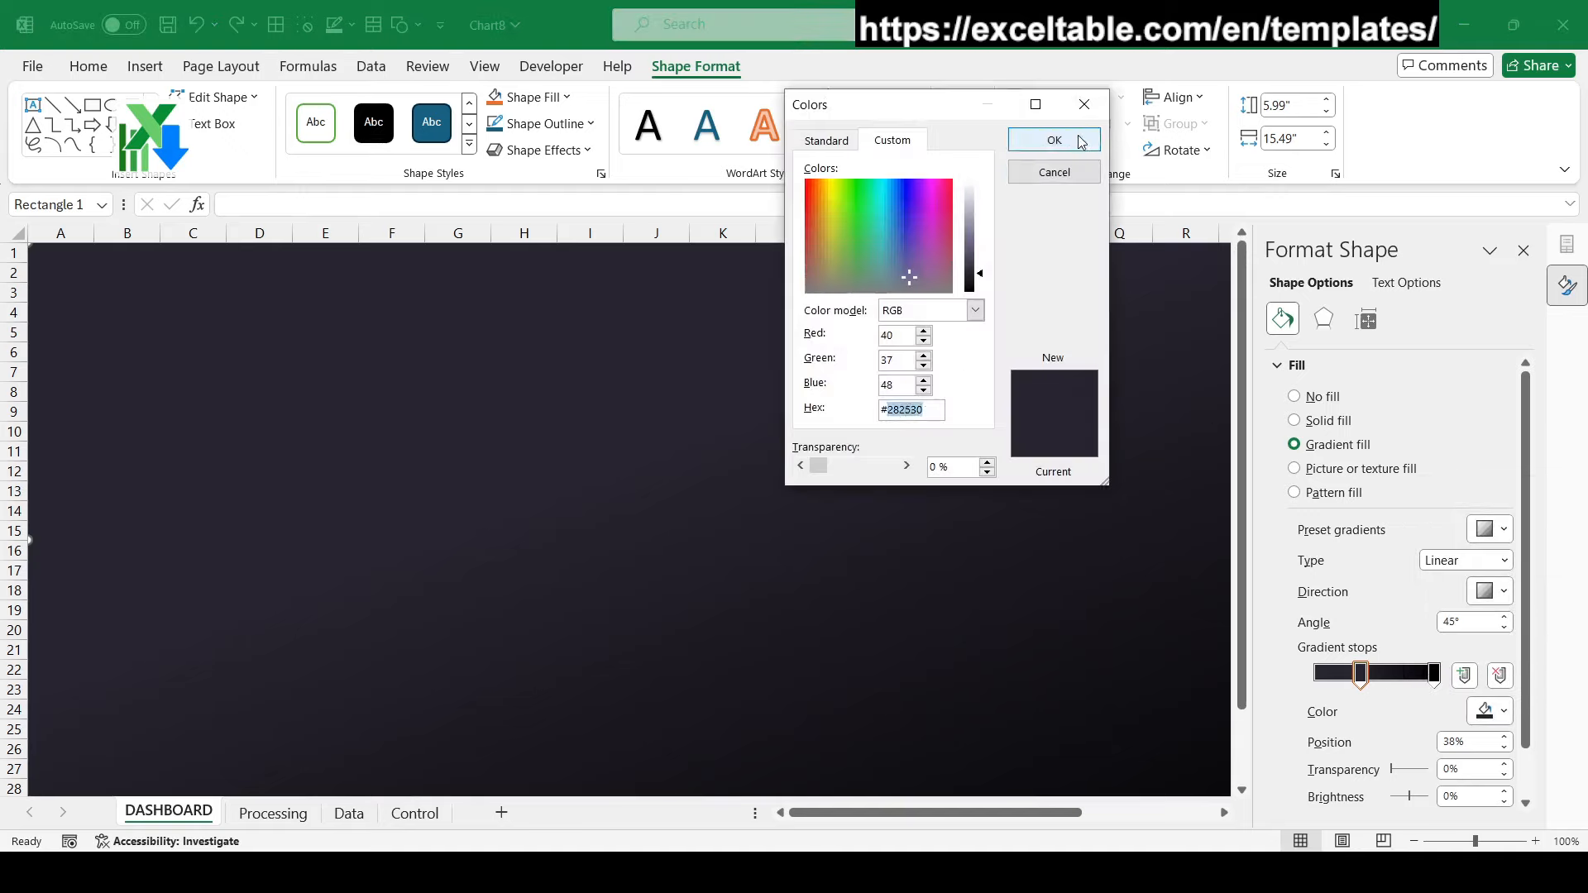
pyautogui.click(1055, 139)
# Check the custom color of the gradient's end stop without changing it, and move the middle stop to position 46%
pyautogui.click(1435, 674)
pyautogui.click(1503, 712)
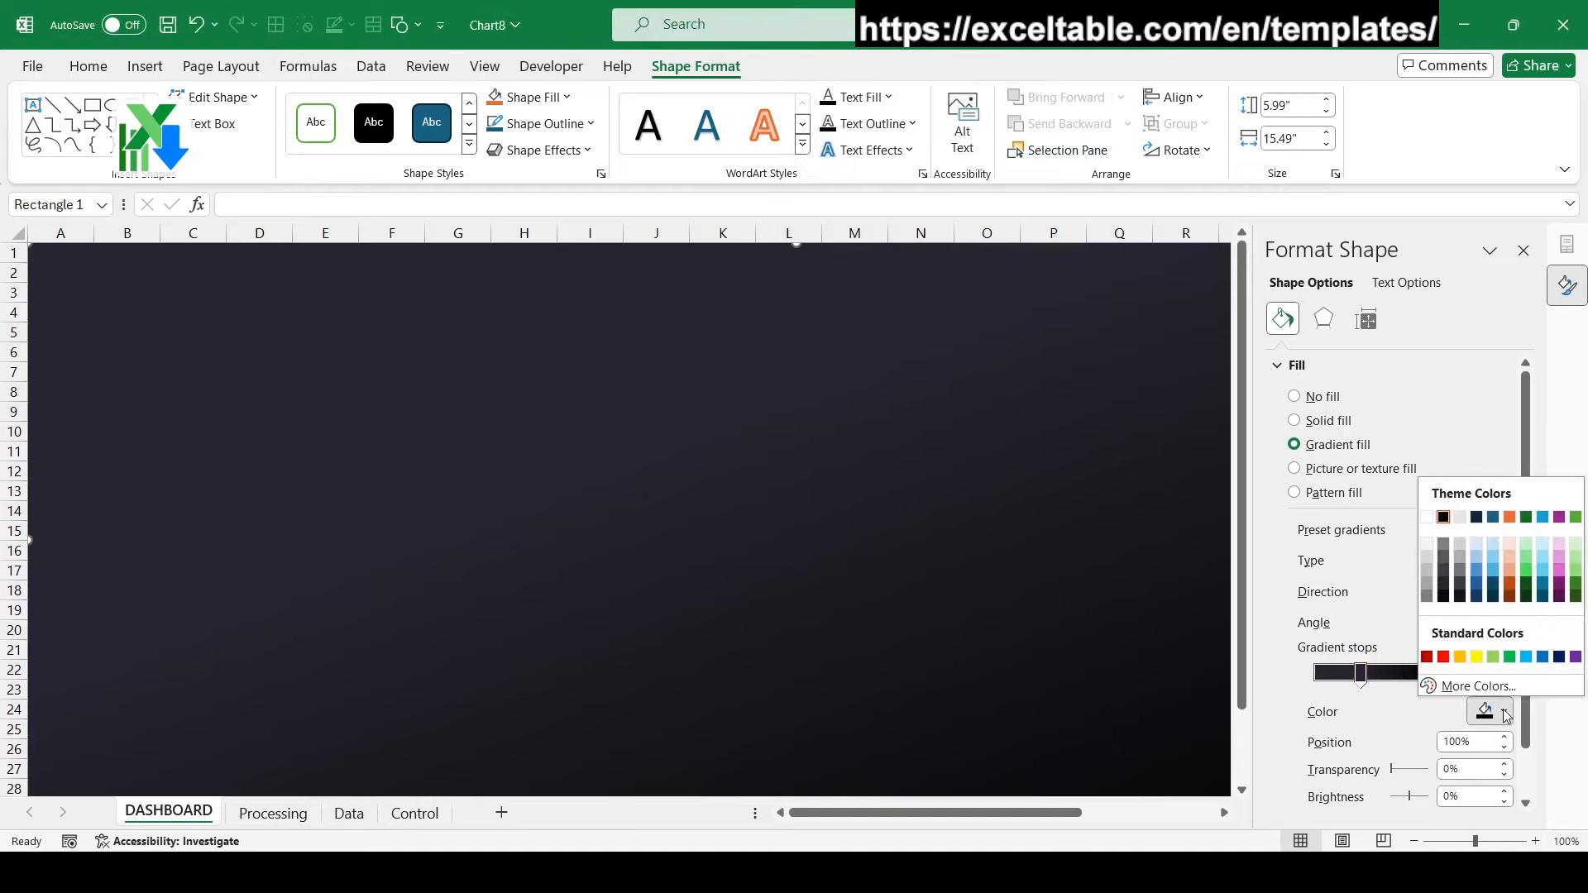
pyautogui.click(1477, 688)
pyautogui.click(894, 142)
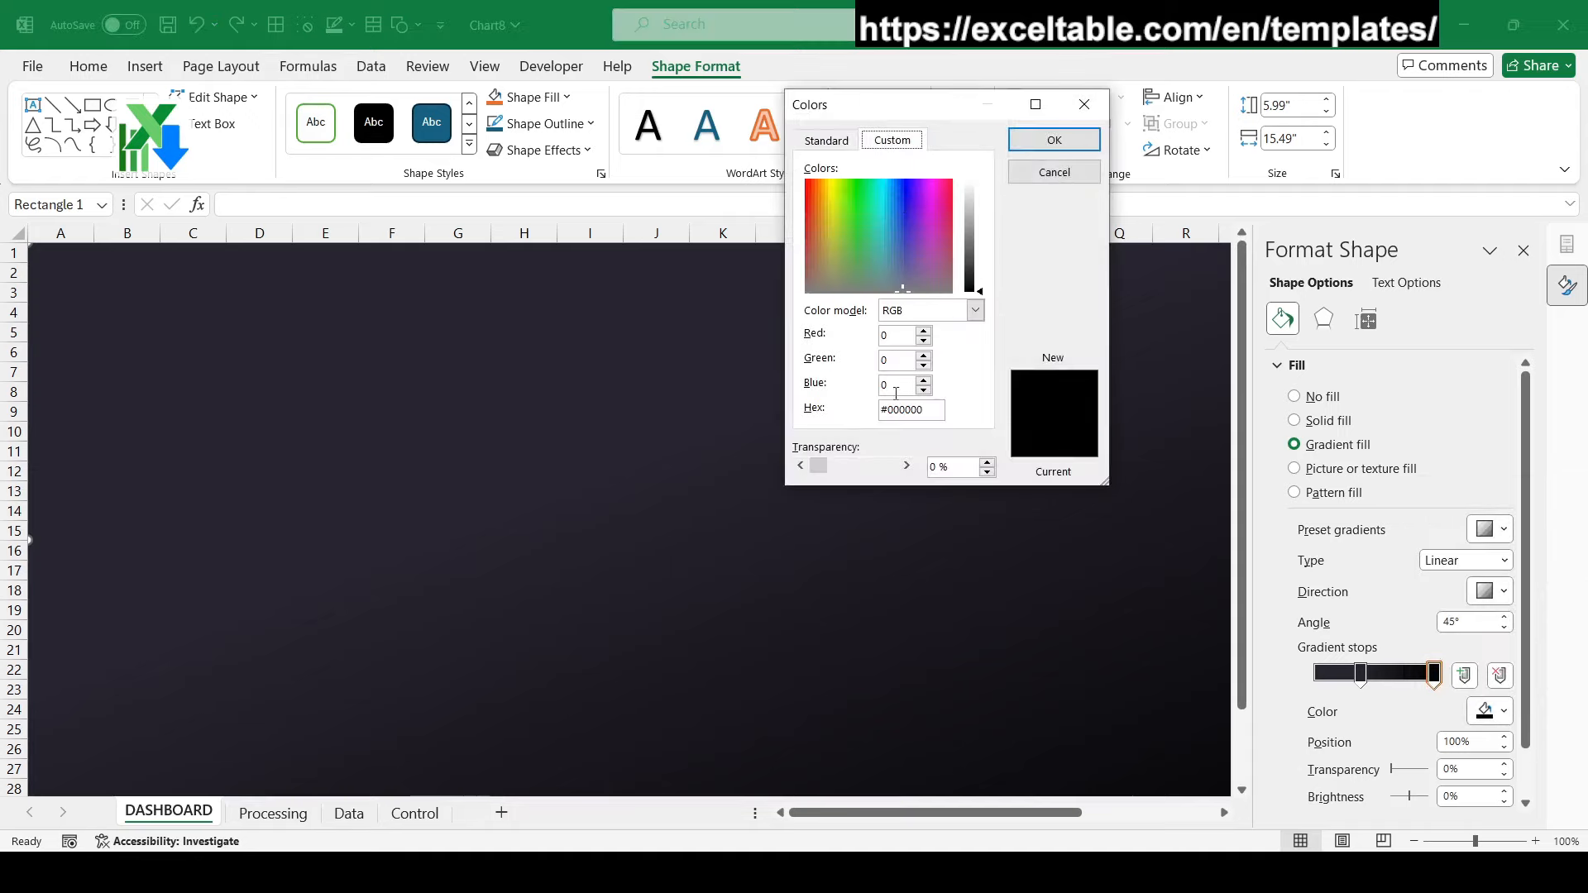
pyautogui.click(1085, 105)
pyautogui.click(1361, 677)
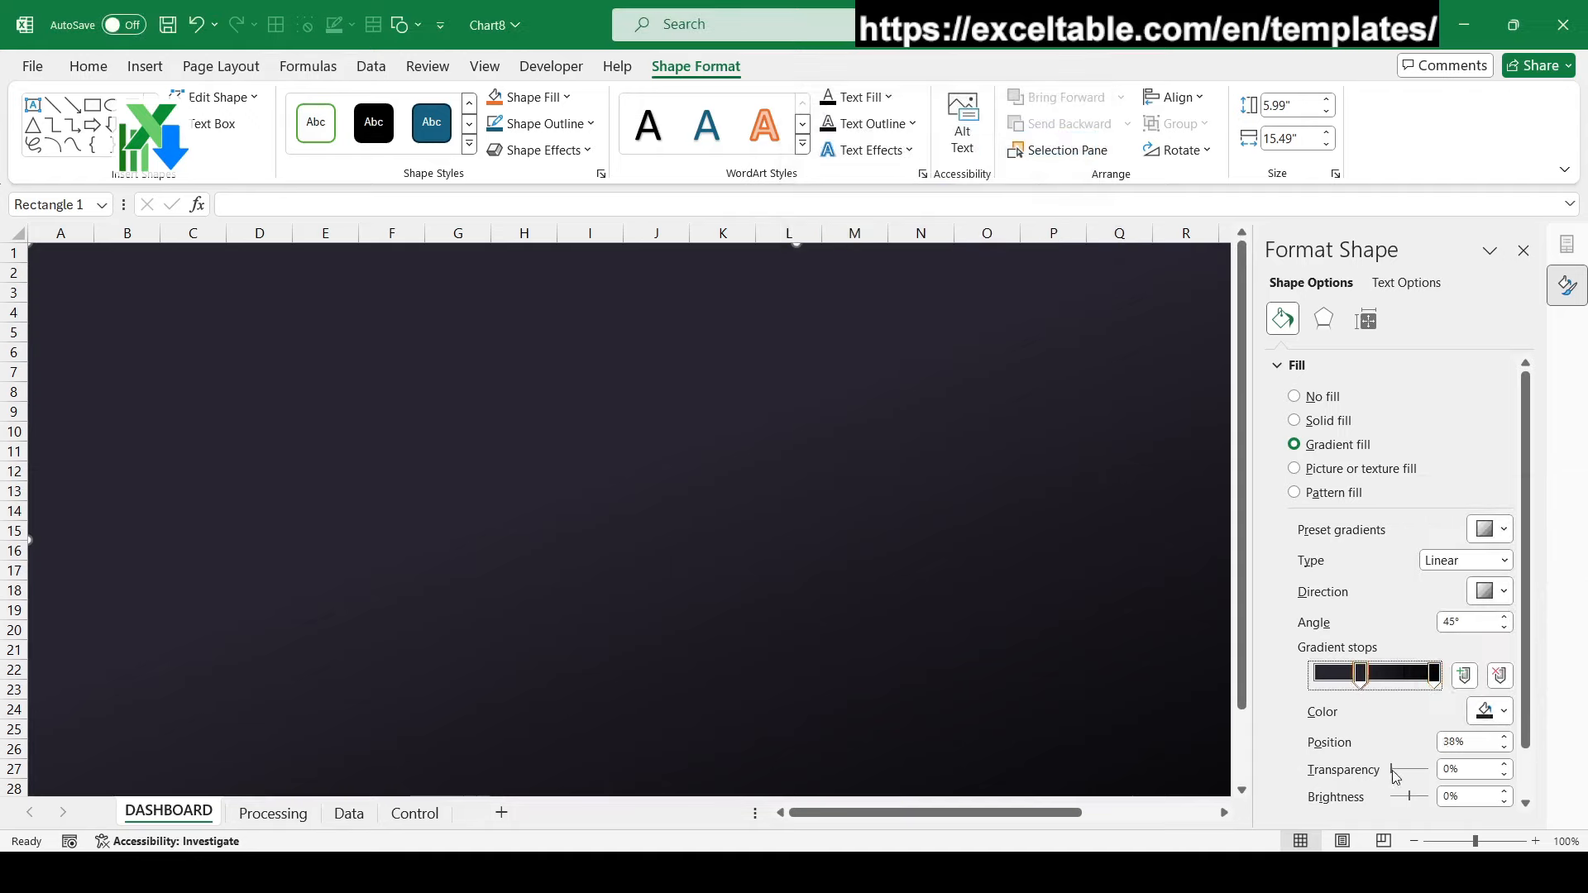
pyautogui.moveTo(1363, 675); pyautogui.dragTo(1370, 677)
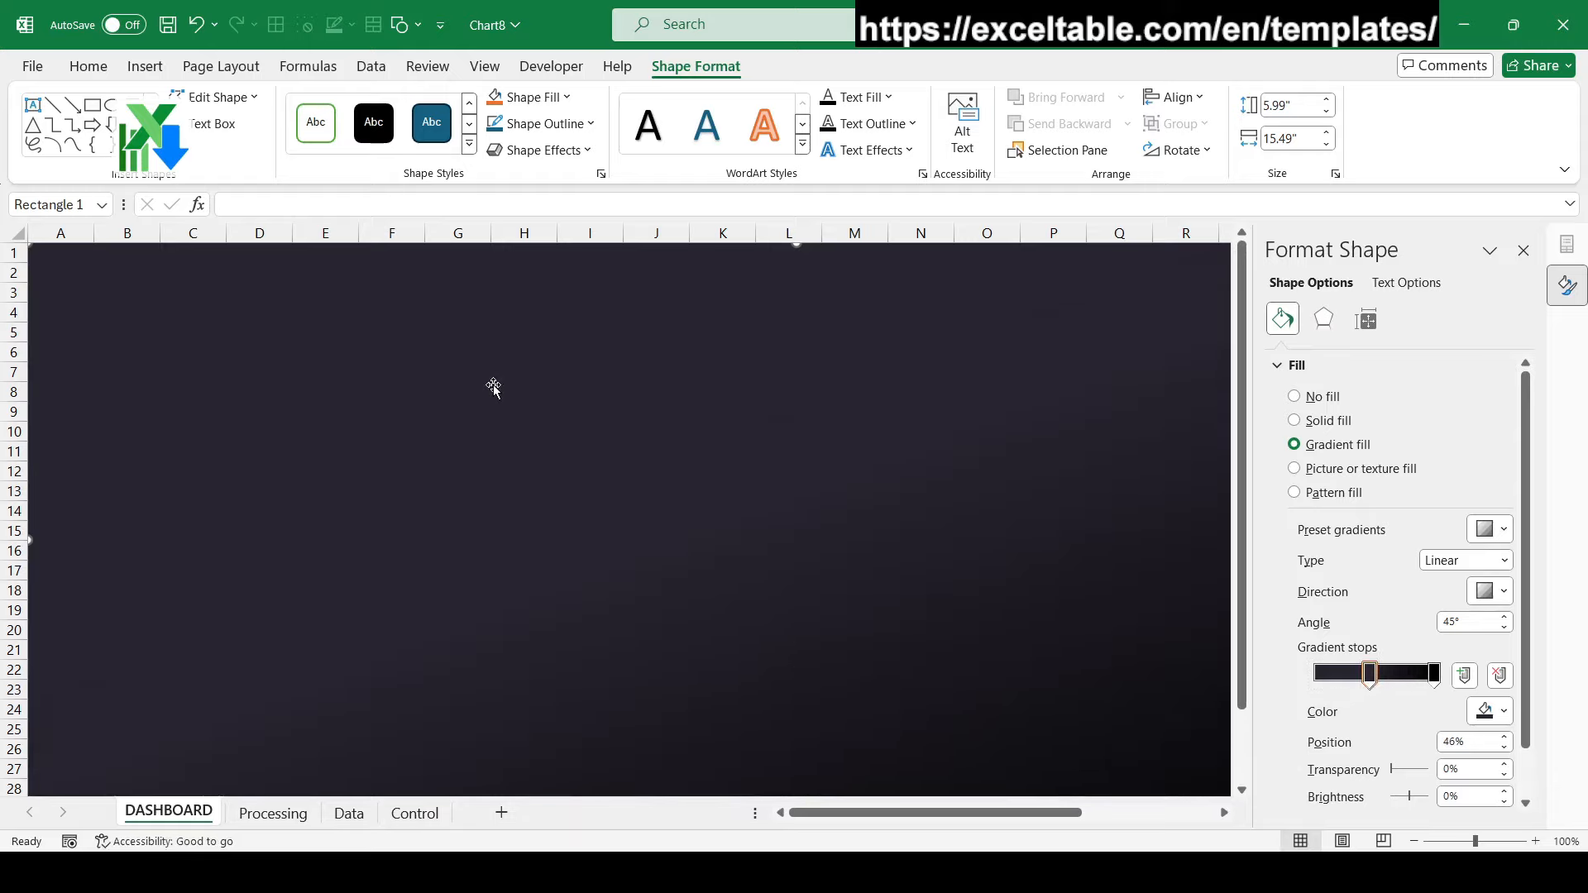
# Draw a rounded rectangle about 2.88" high and 7.68" wide in the middle of the background, and give it a solid black fill
pyautogui.click(149, 67)
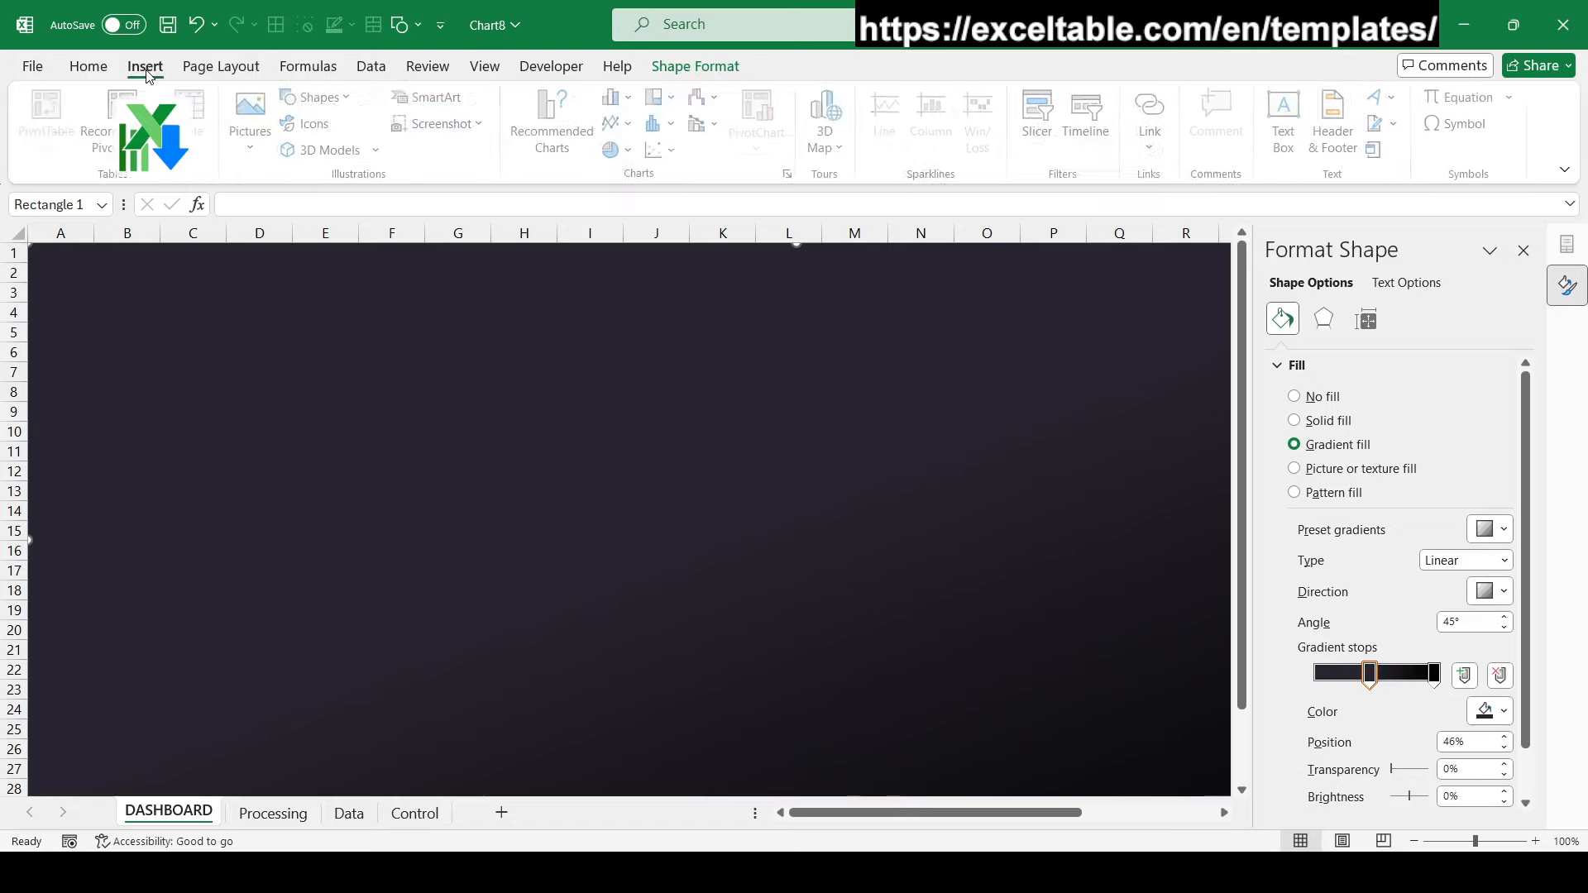
pyautogui.click(321, 98)
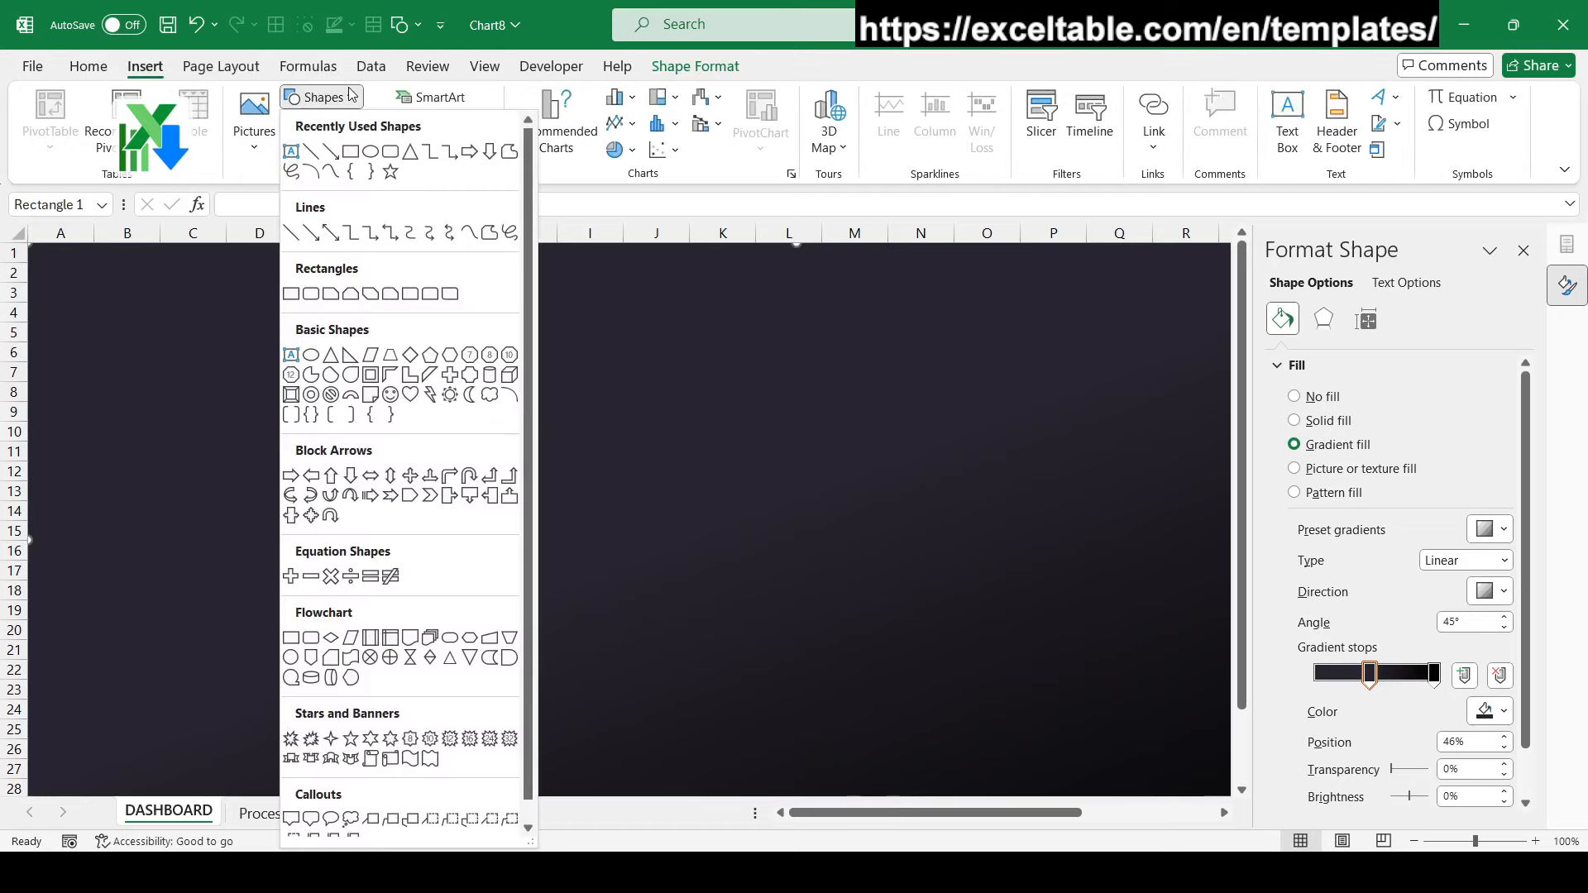
pyautogui.click(389, 151)
pyautogui.moveTo(370, 390); pyautogui.dragTo(1131, 670)
pyautogui.moveTo(844, 536); pyautogui.dragTo(780, 543)
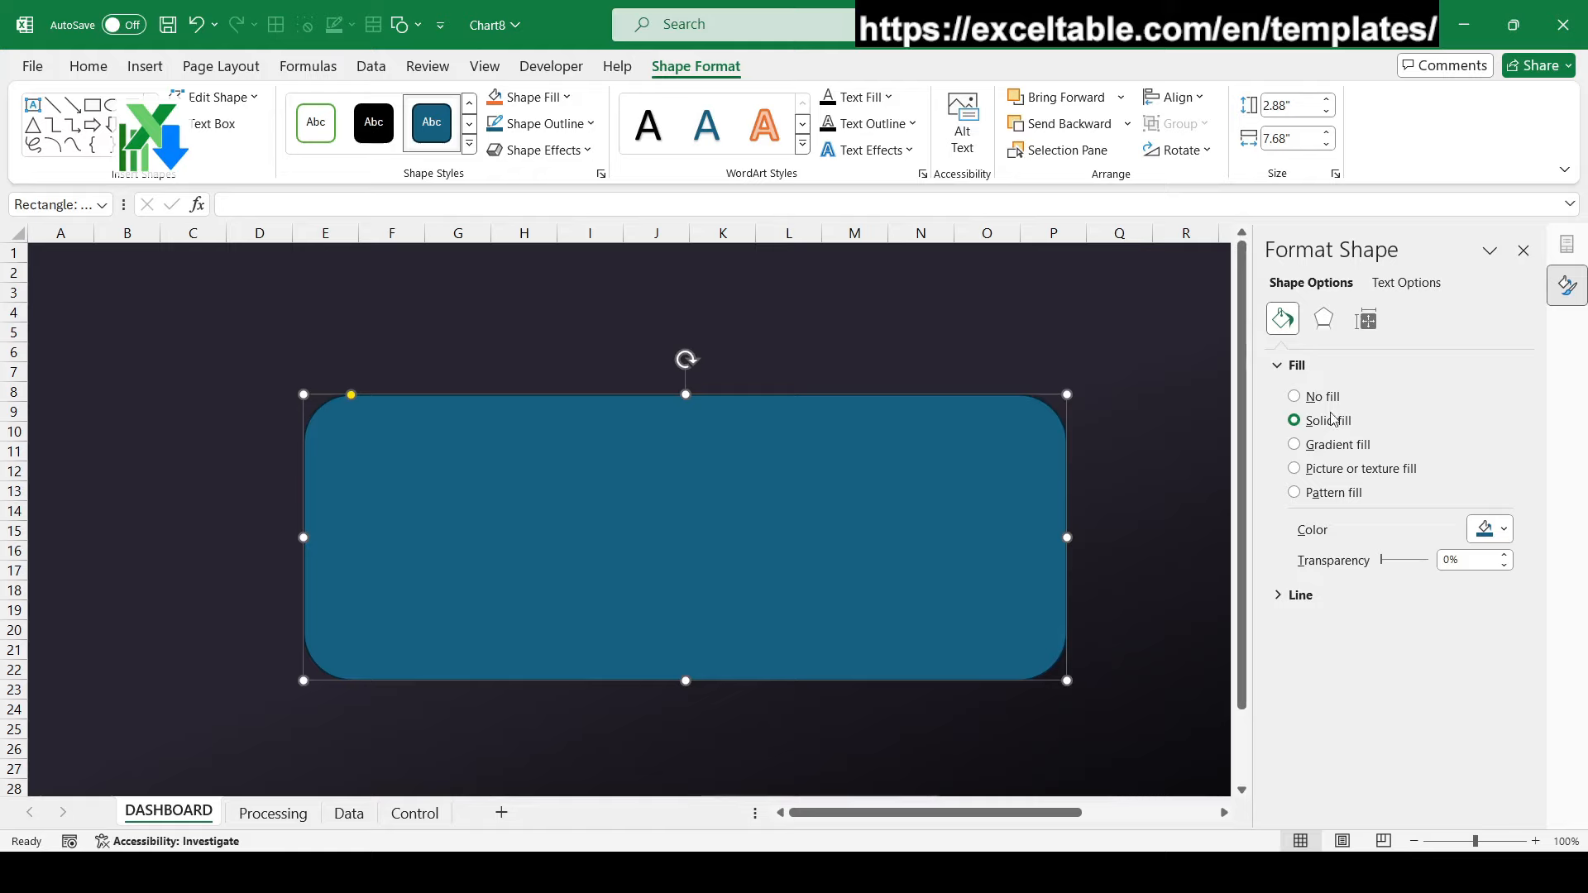
pyautogui.click(1491, 530)
pyautogui.click(1444, 585)
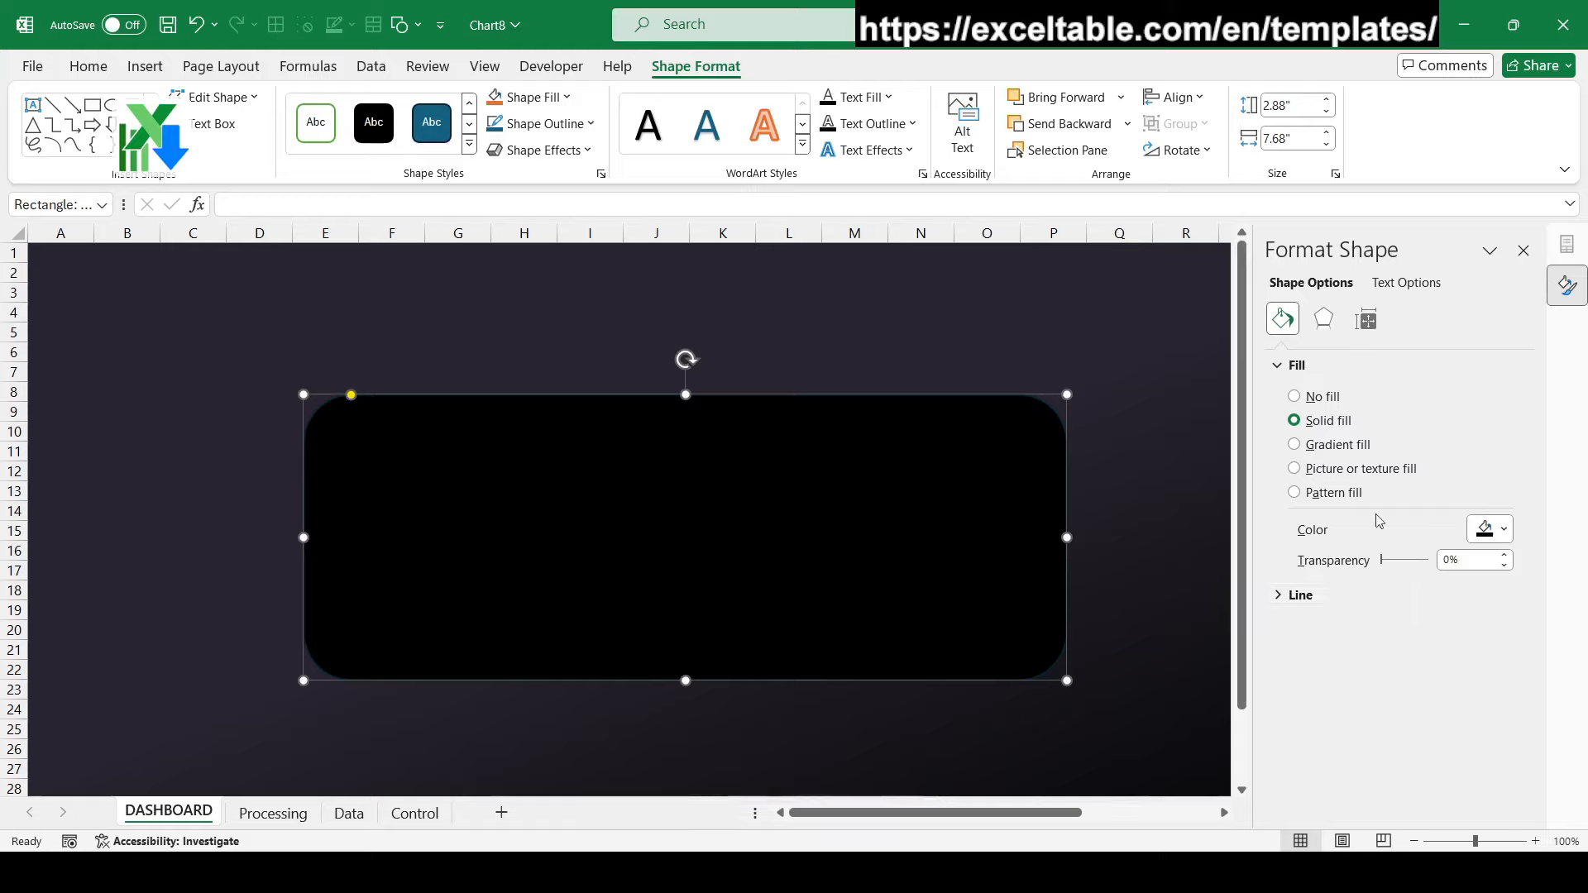
# Set the rounded rectangle's outline to custom color #AADCD7 and make the line thinner
pyautogui.click(1295, 595)
pyautogui.click(1502, 714)
pyautogui.click(1456, 687)
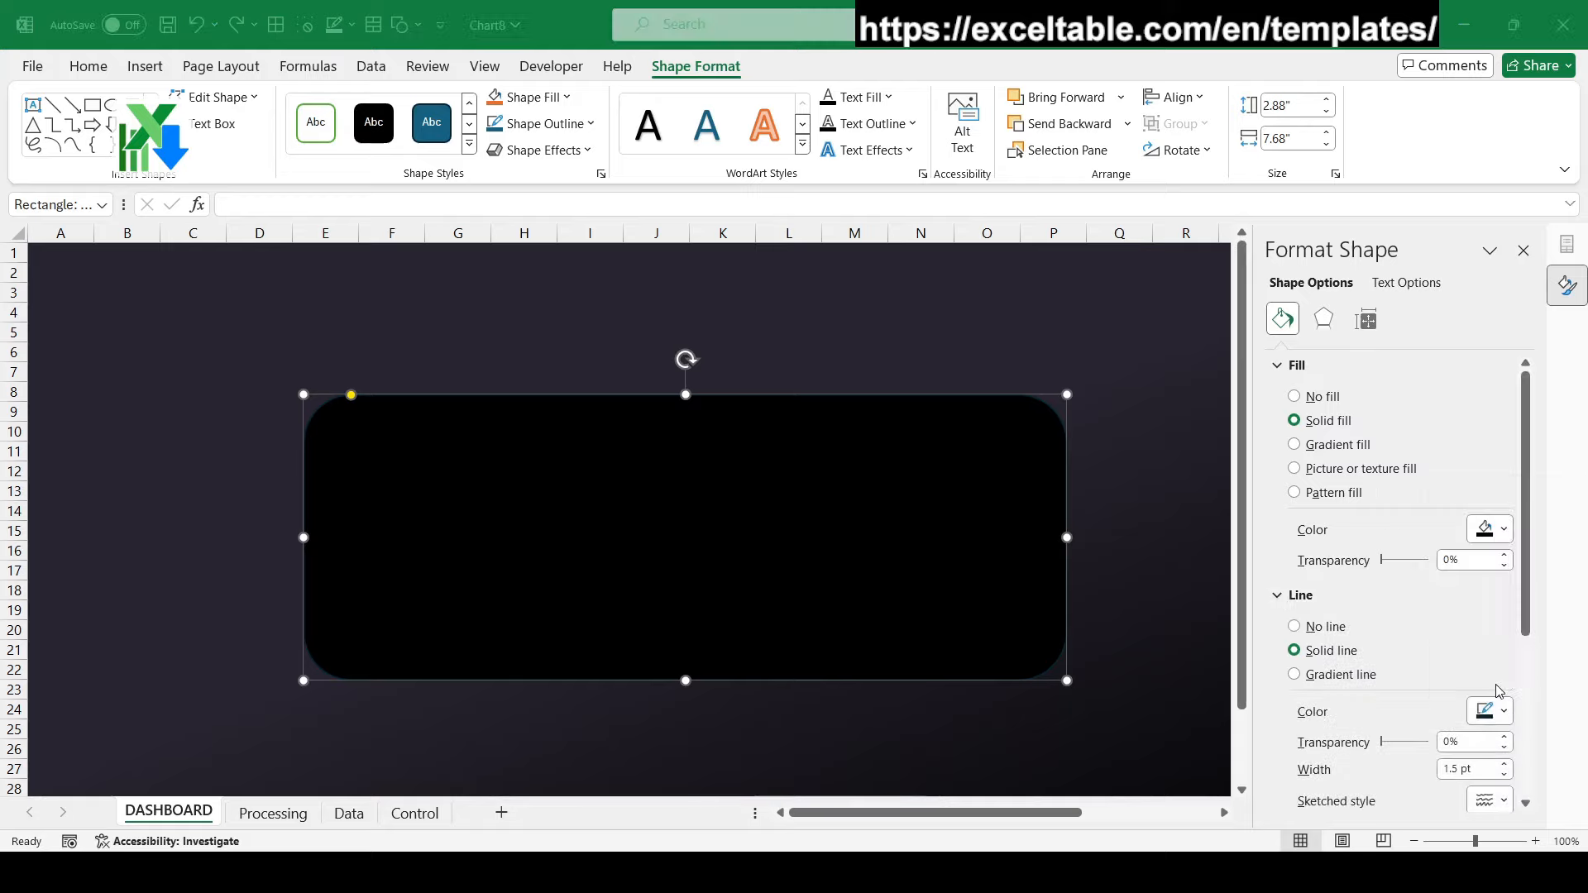
pyautogui.doubleClick(903, 413)
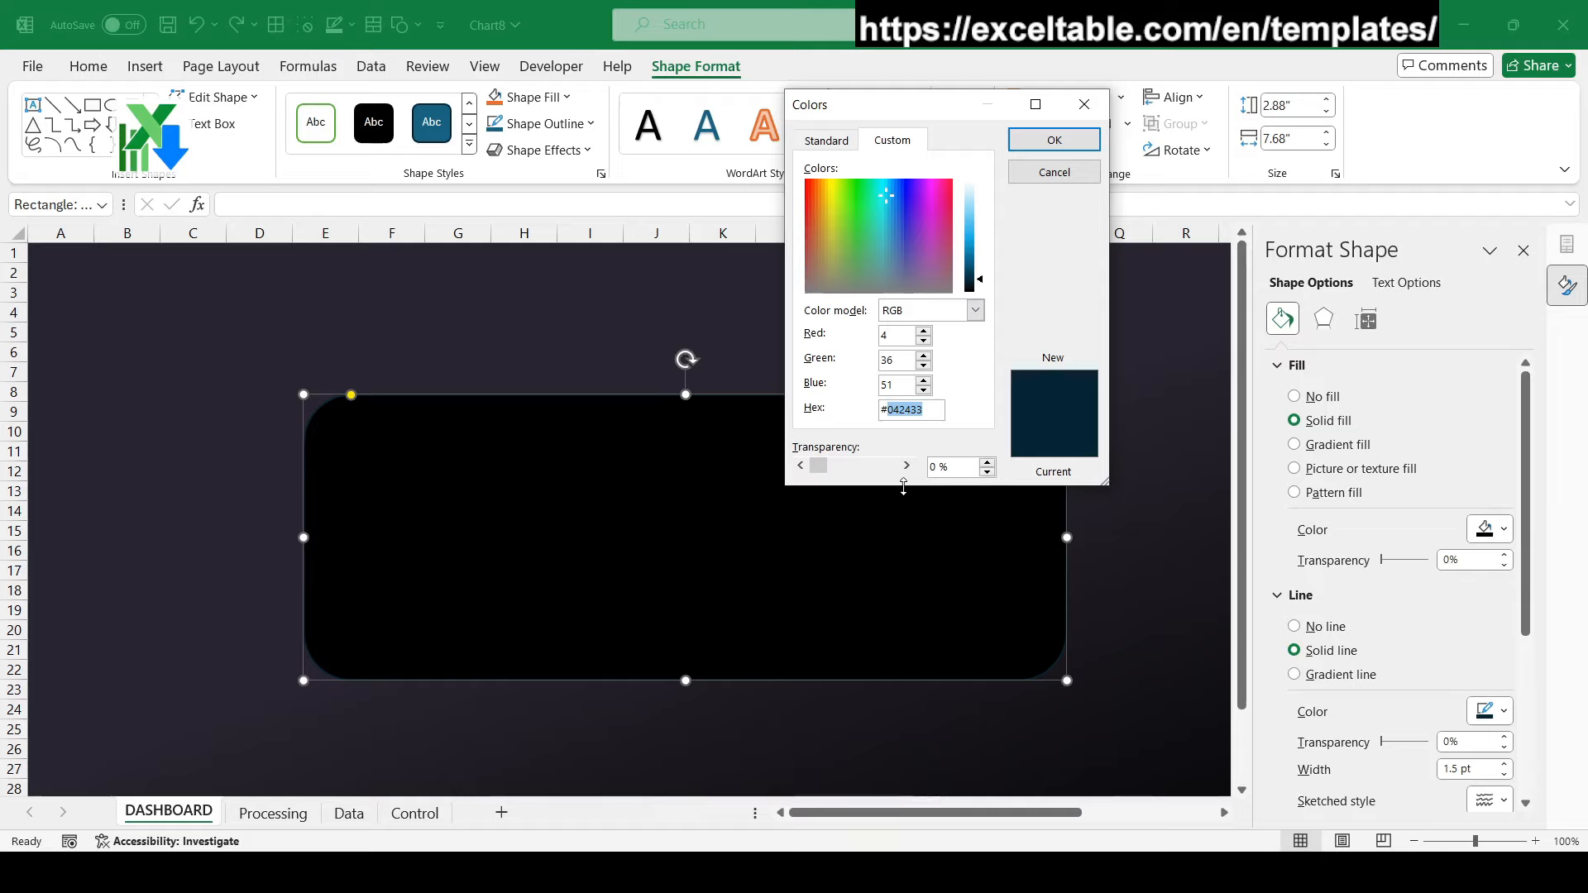
pyautogui.write('AADCD7')
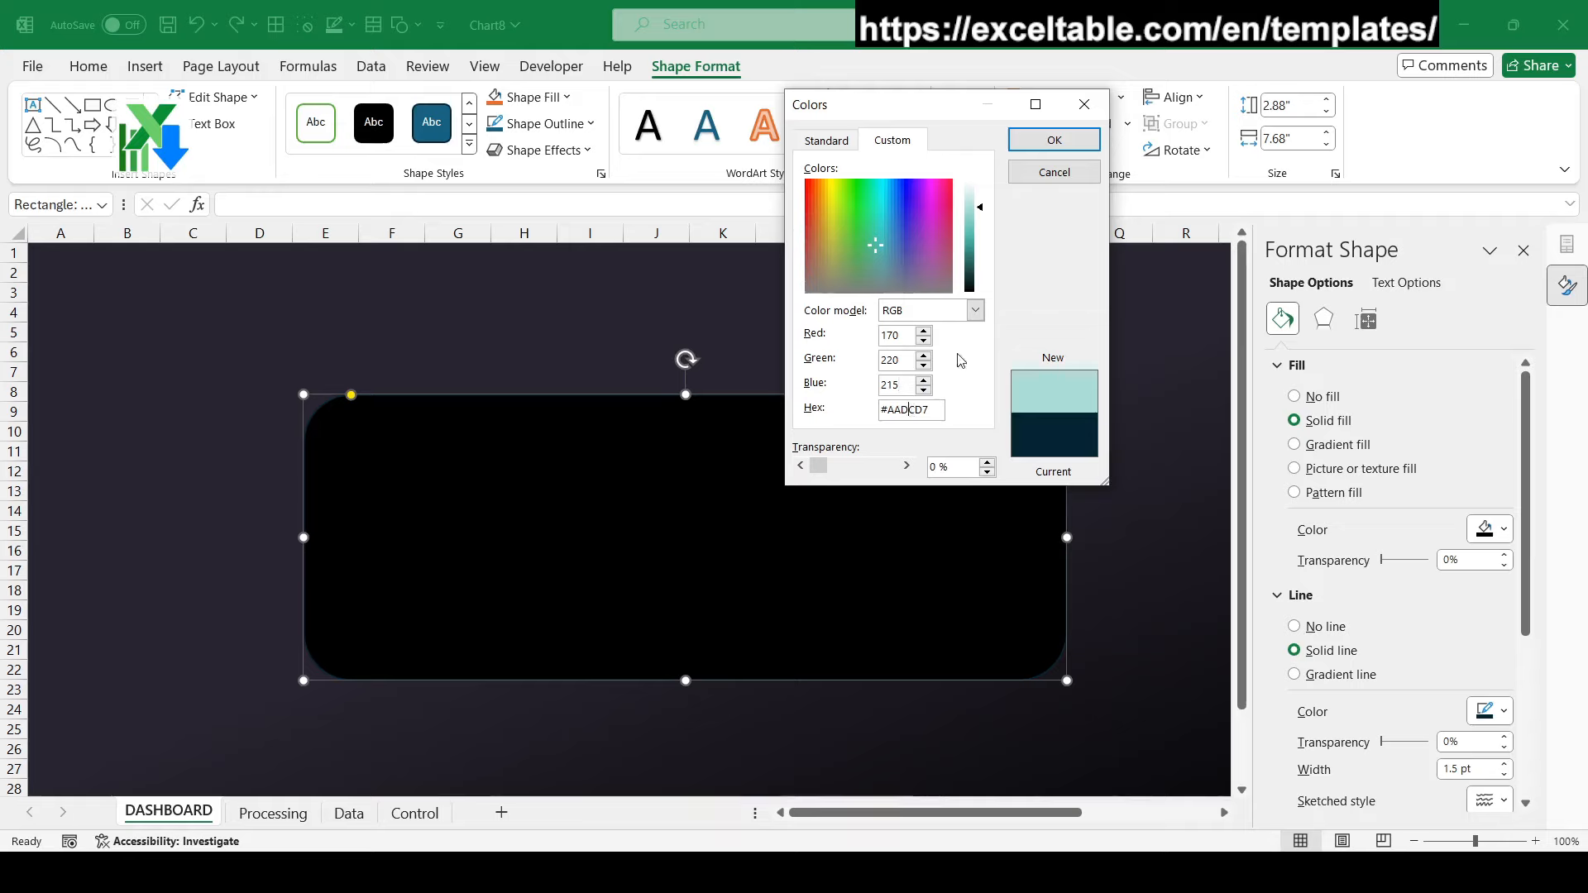
pyautogui.click(1054, 140)
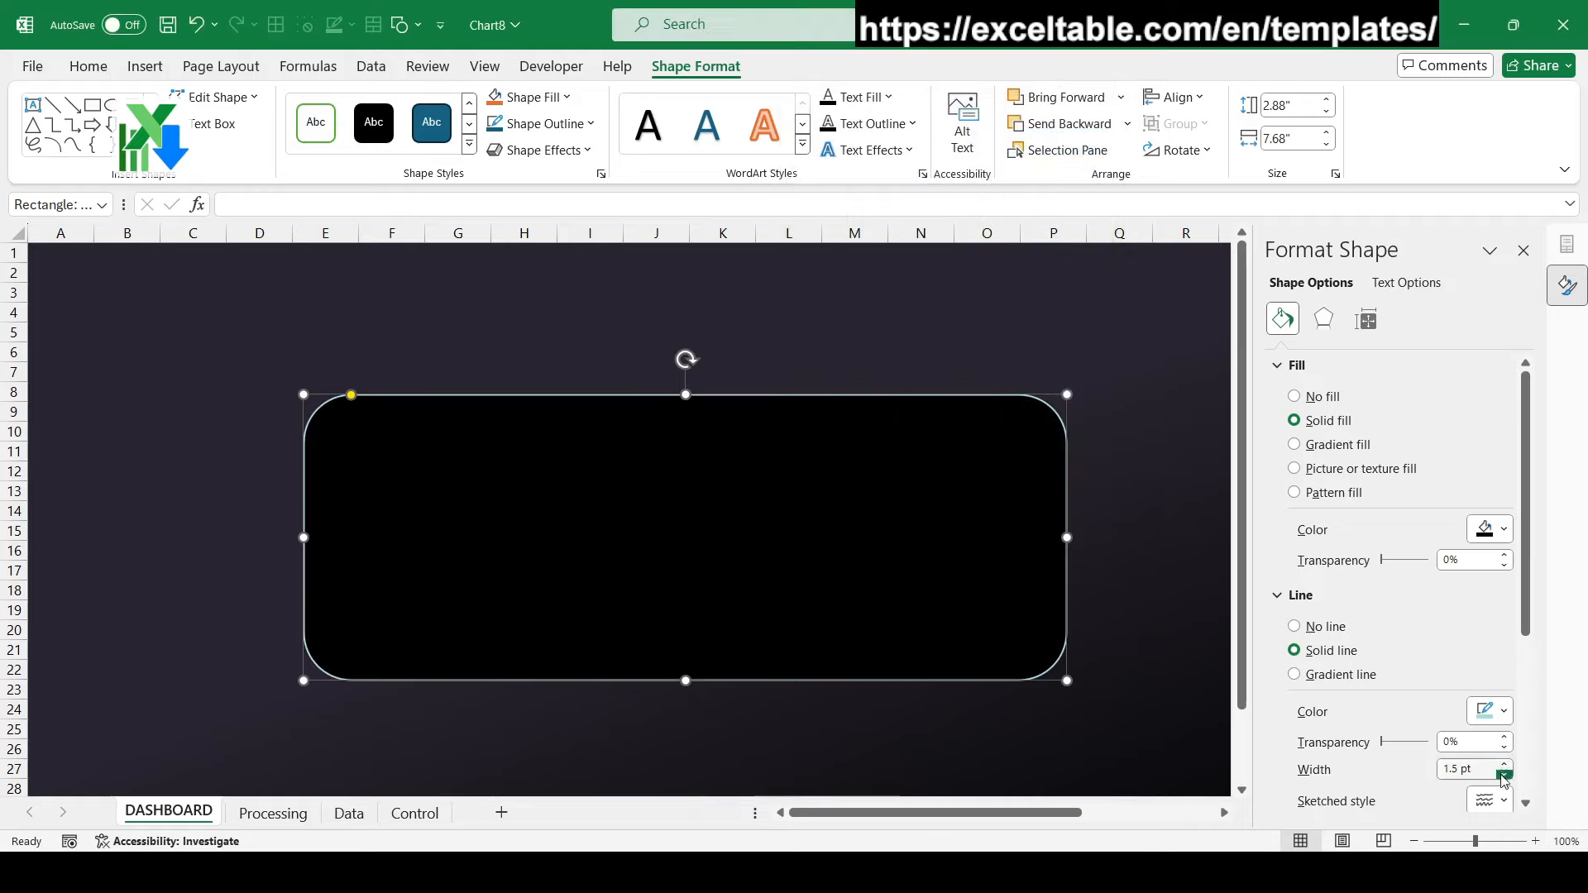
pyautogui.click(1505, 776)
pyautogui.click(1153, 599)
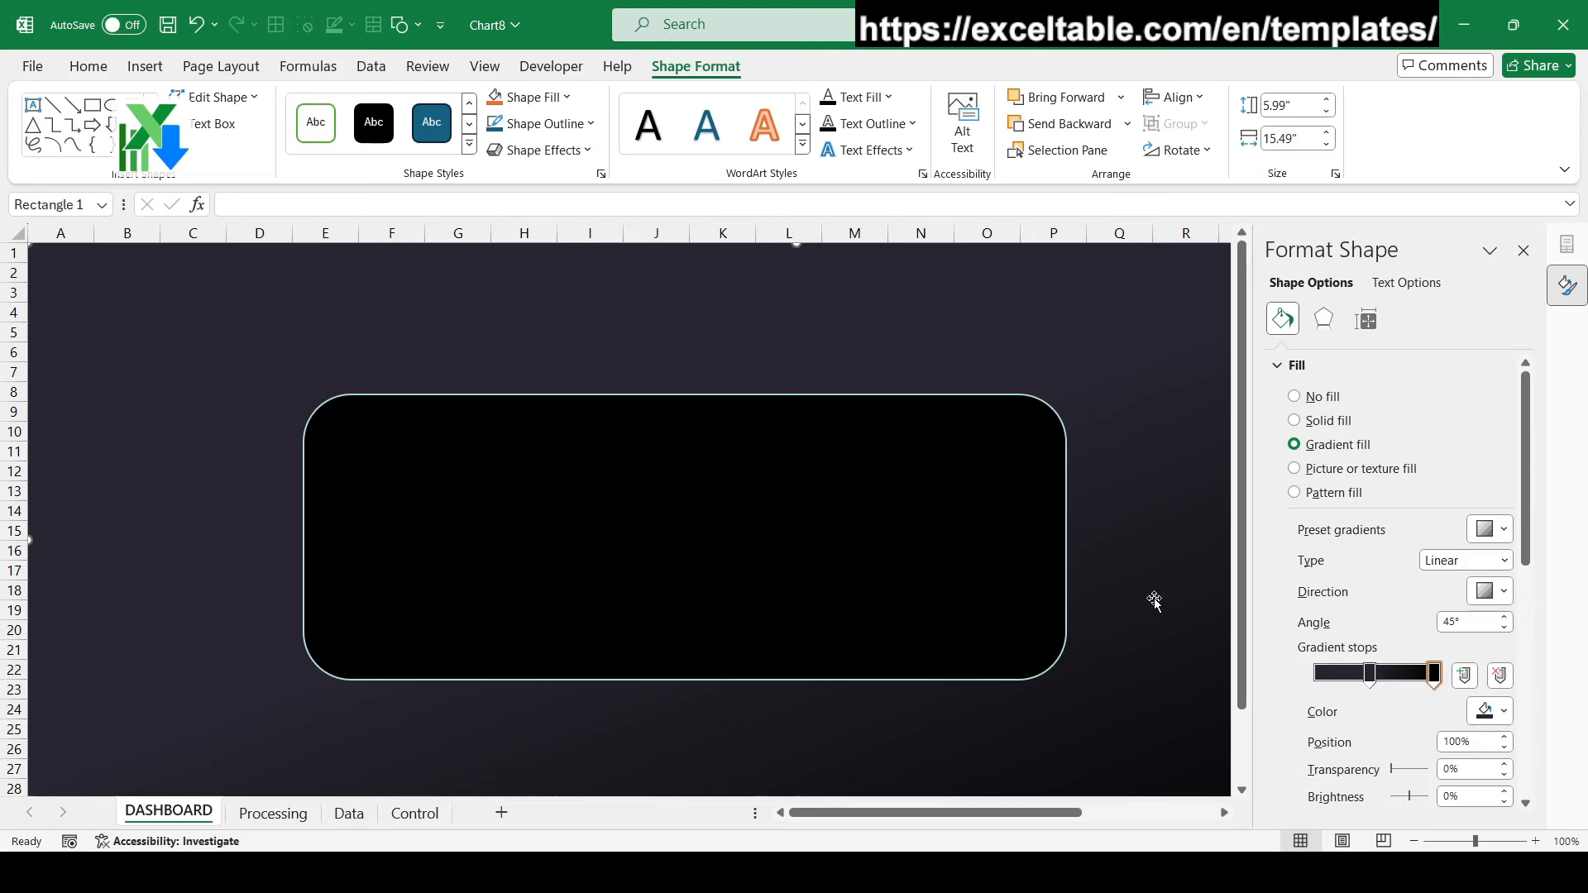
# On the Processing sheet, insert a 2-D line chart from the Value and Layer 2 columns, B2:C14
pyautogui.click(304, 812)
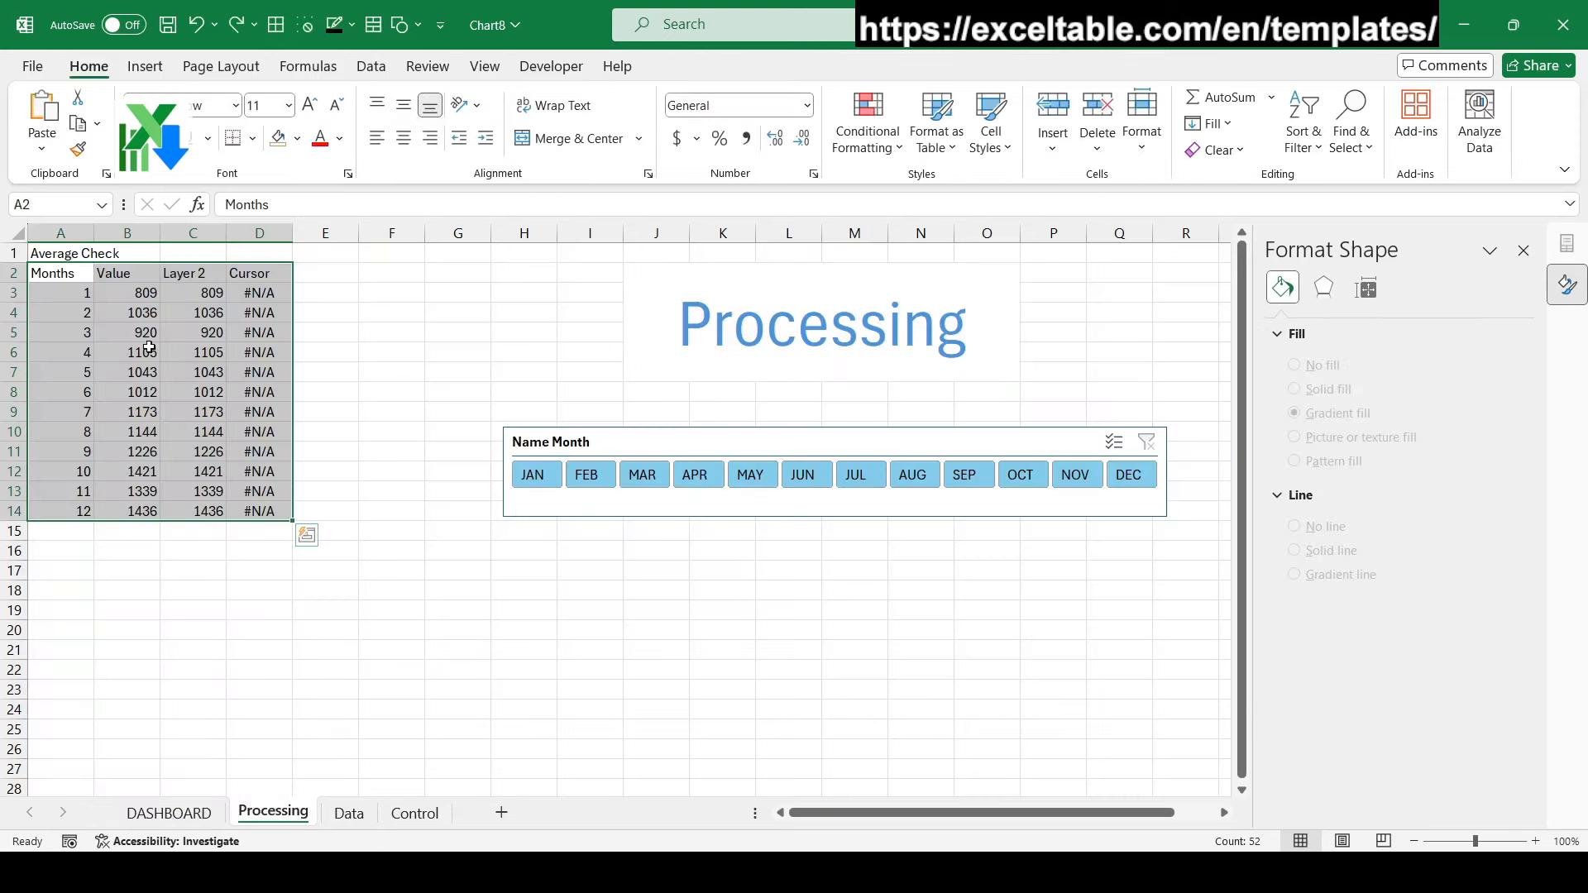
pyautogui.click(207, 275)
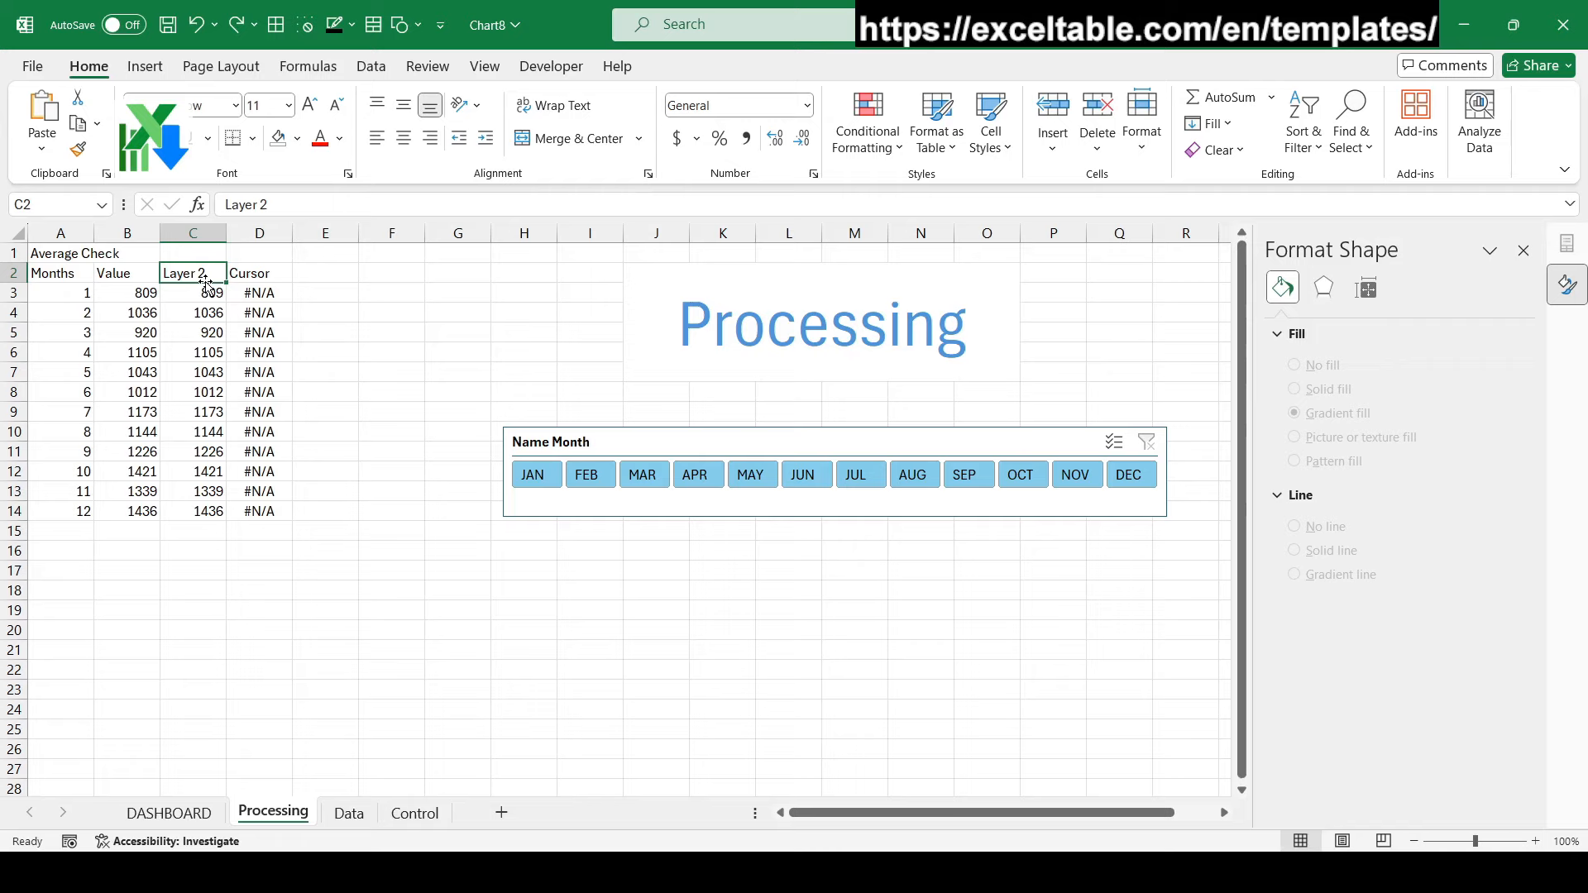
pyautogui.moveTo(110, 275); pyautogui.dragTo(220, 509)
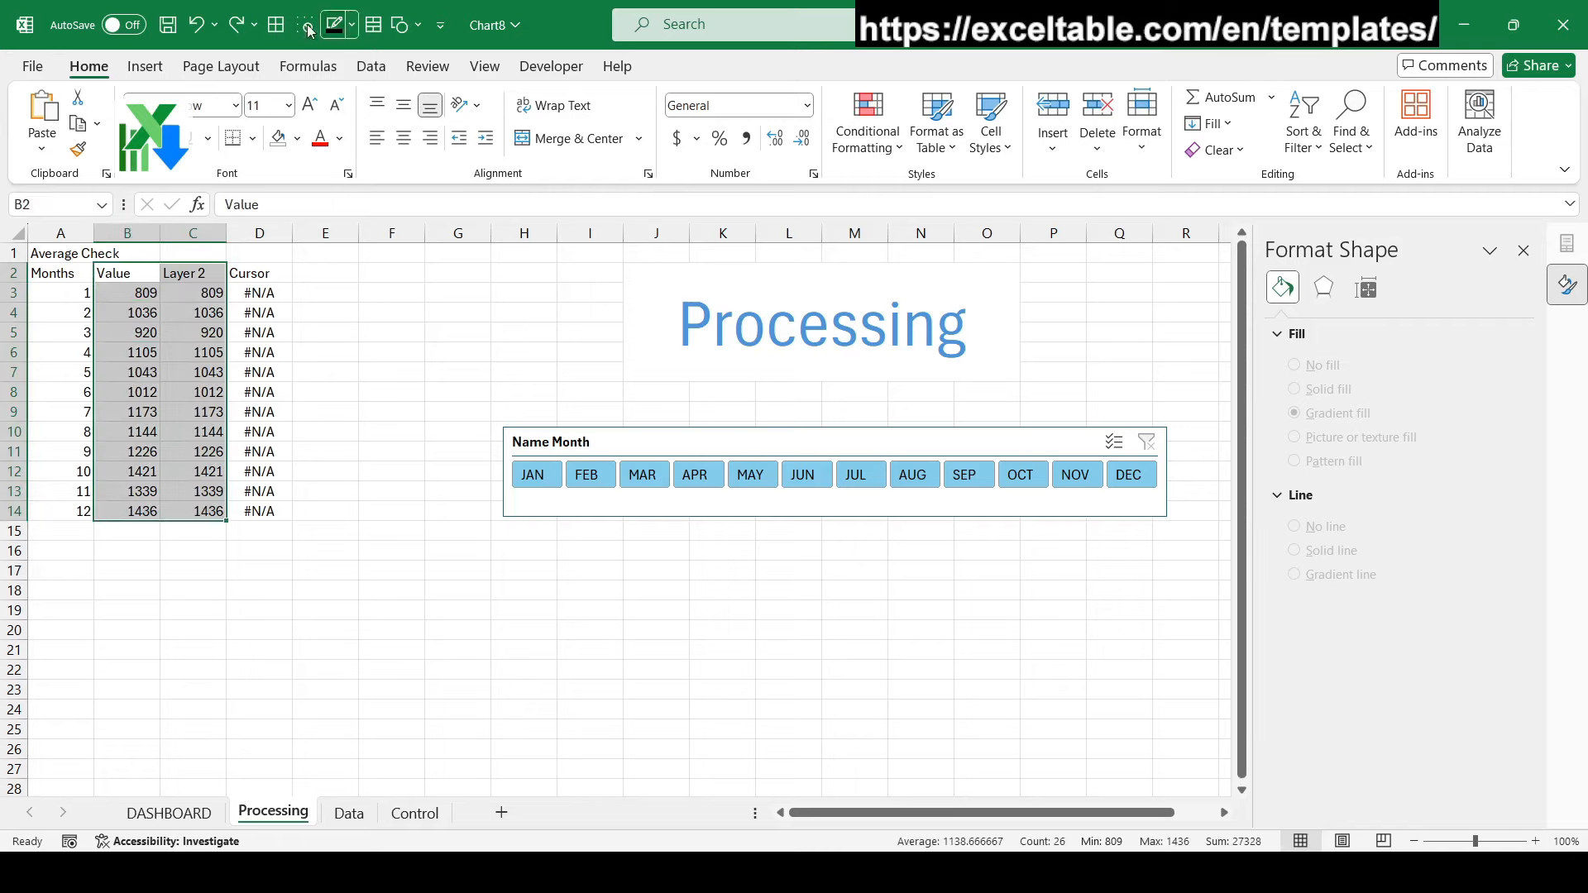
pyautogui.click(145, 66)
pyautogui.click(617, 124)
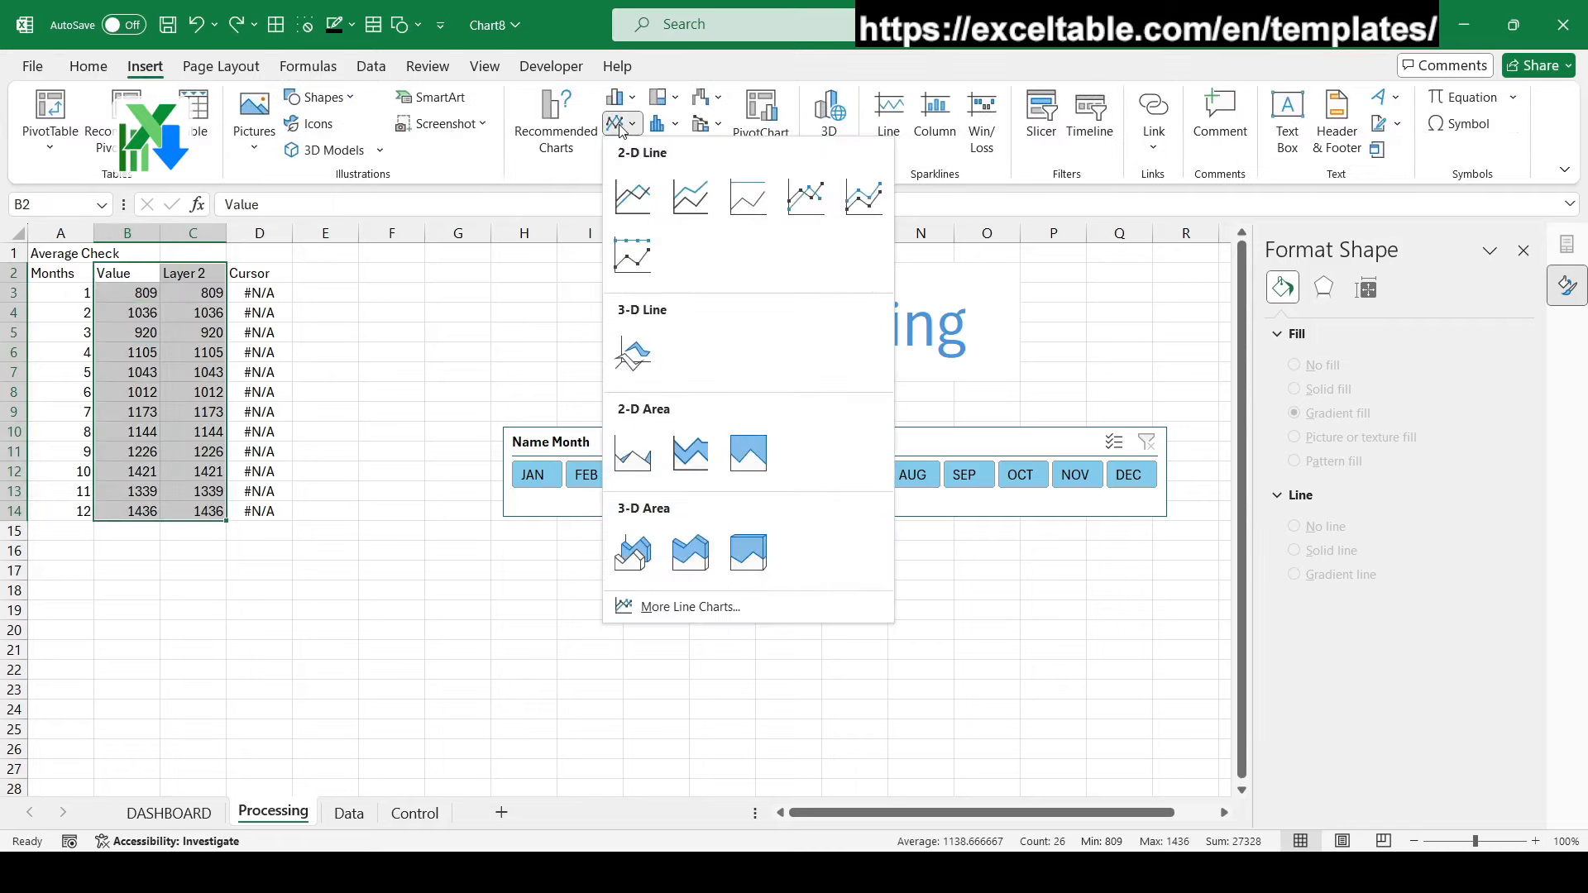
pyautogui.click(633, 196)
# Add a third data series named Area to the chart, with values from Processing!$C$3:$C$14
pyautogui.click(1065, 124)
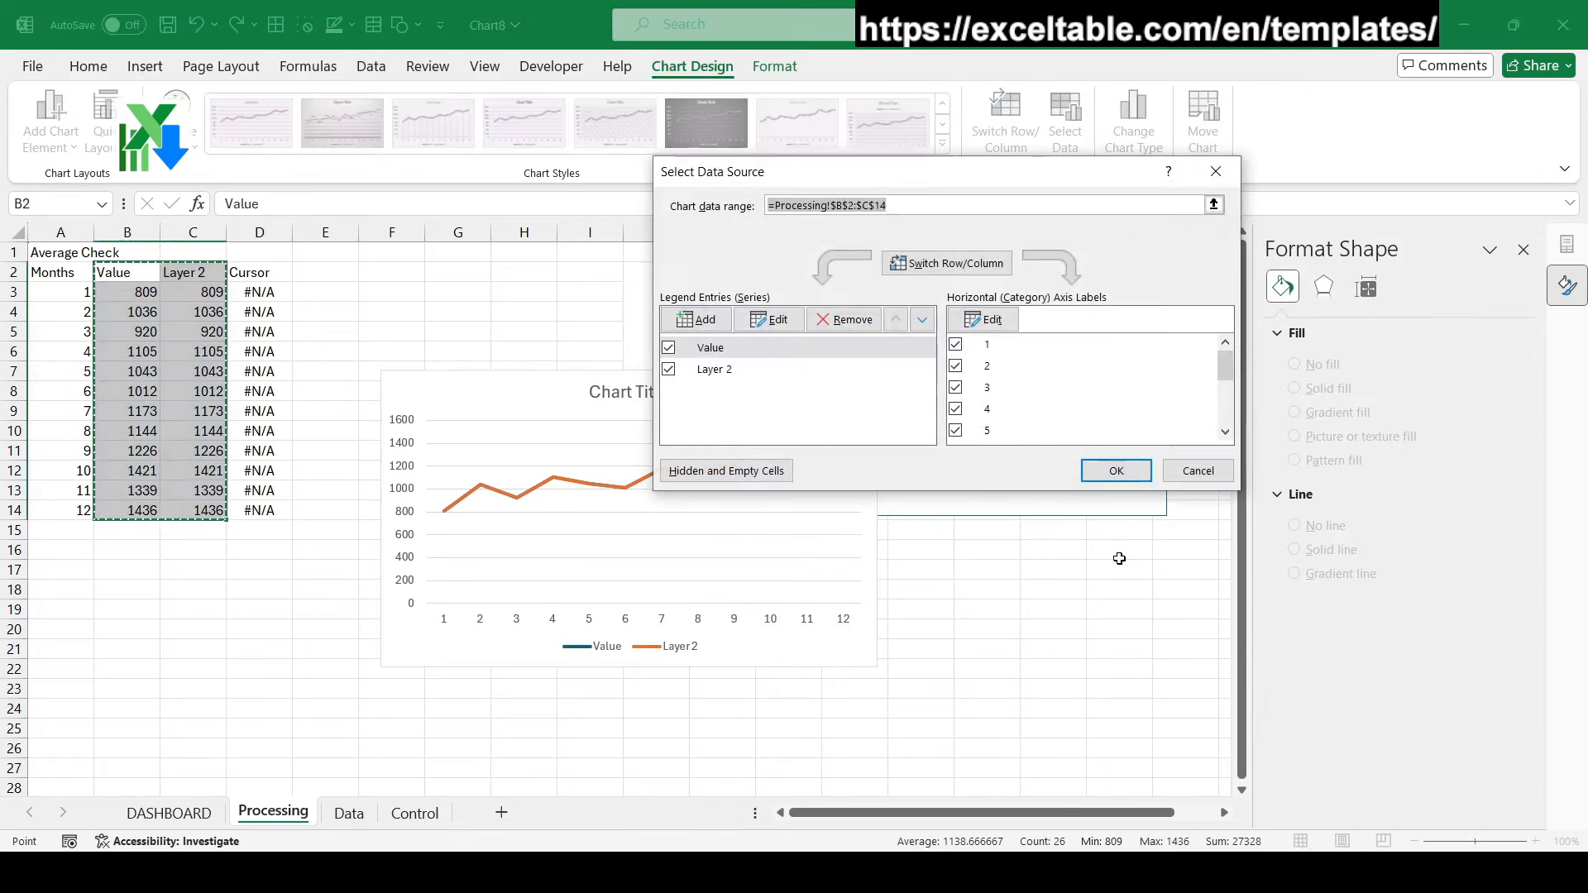
pyautogui.click(719, 319)
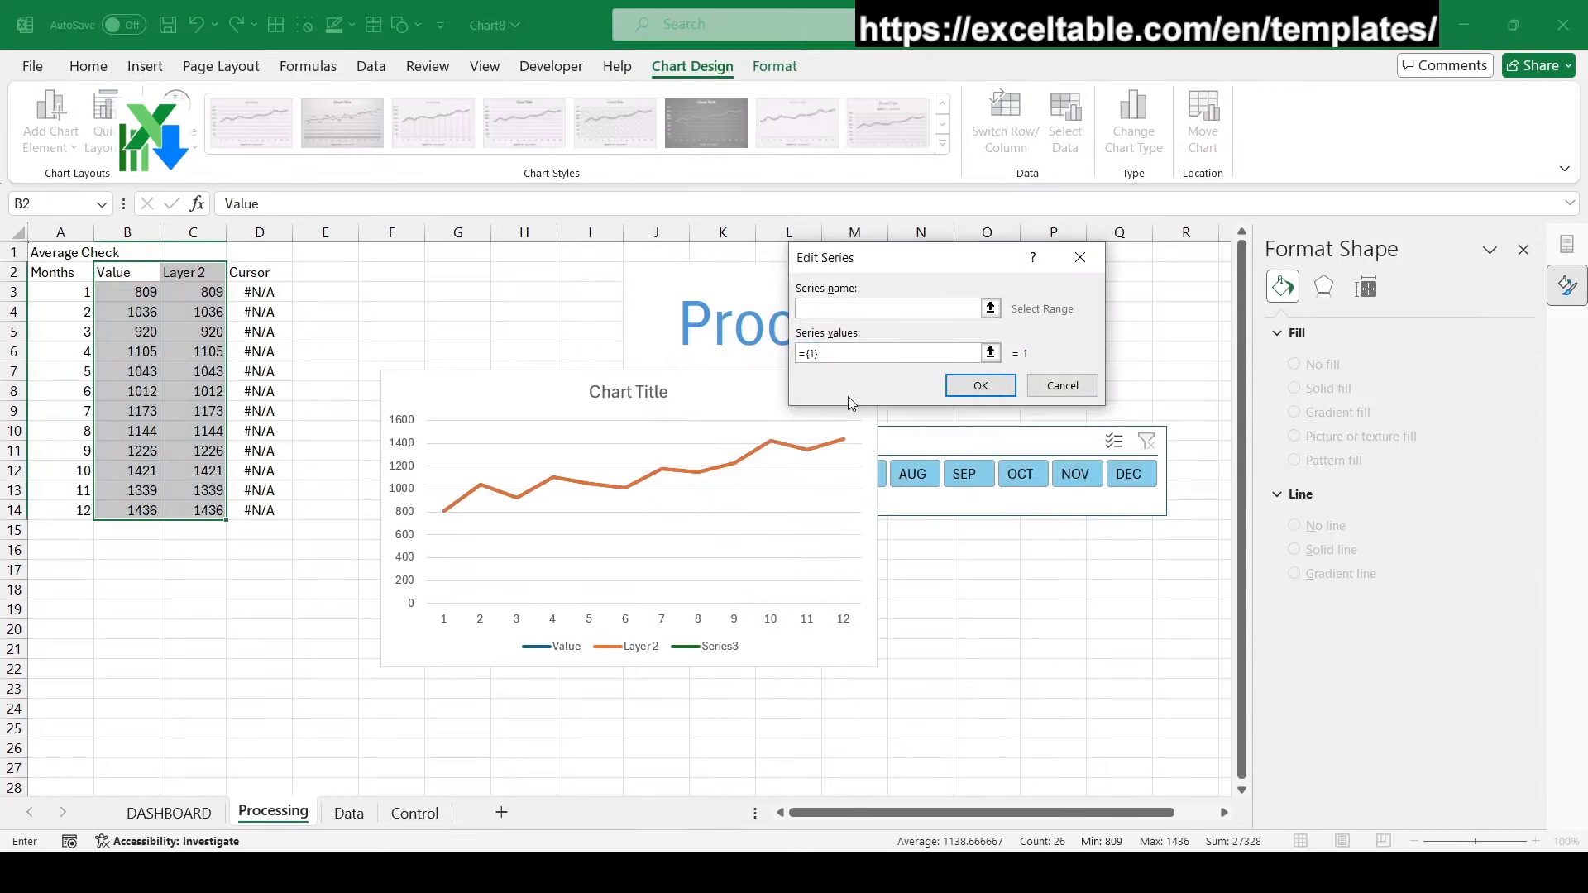
pyautogui.write('Area')
pyautogui.click(990, 353)
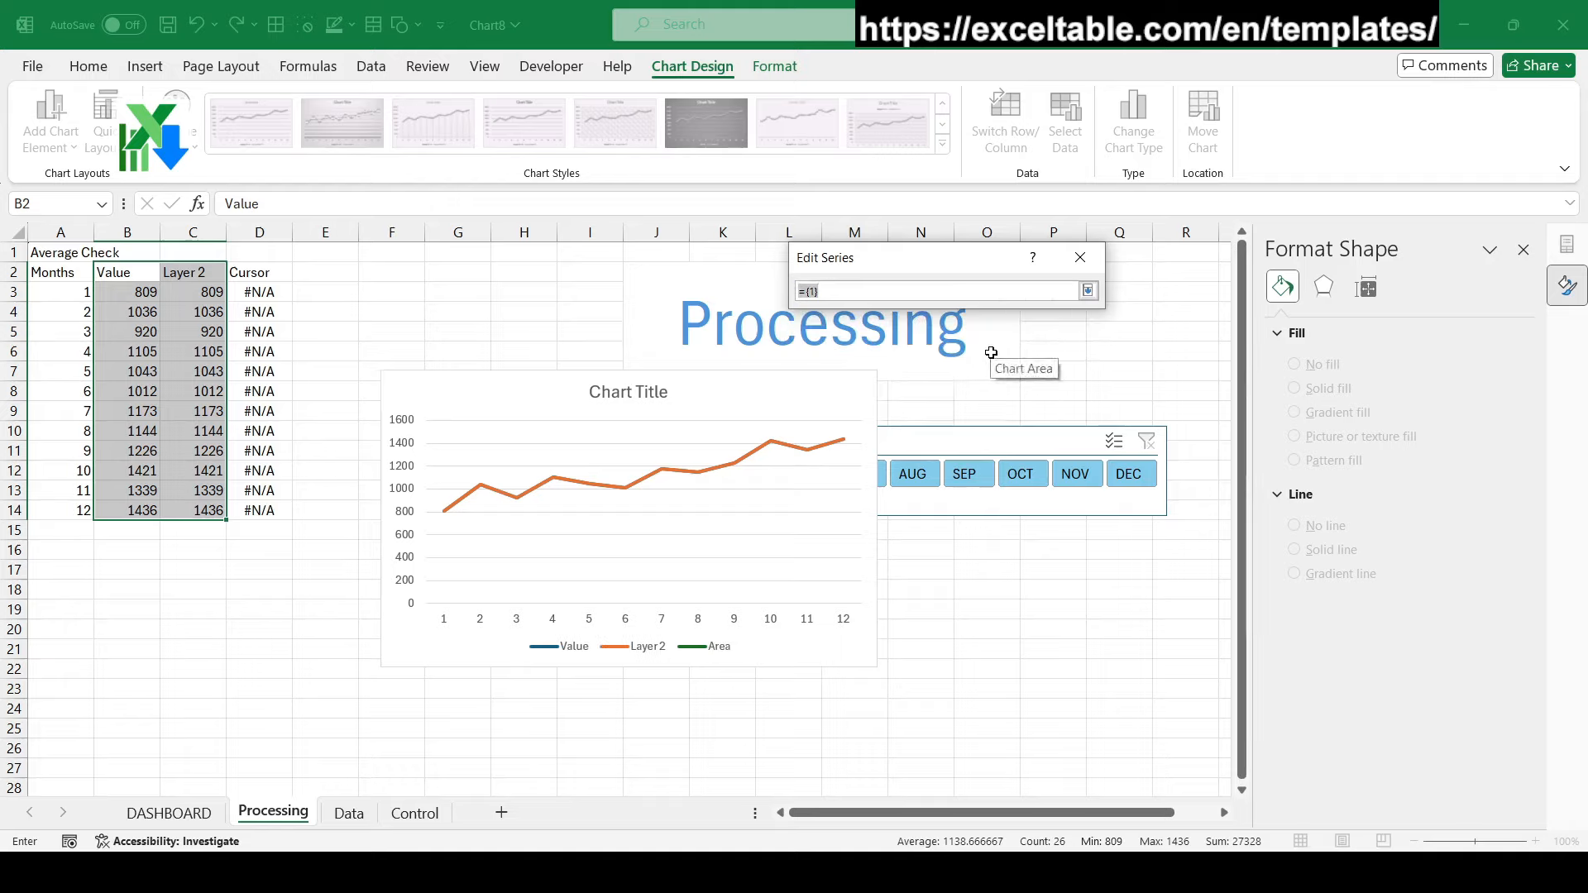
pyautogui.moveTo(197, 288); pyautogui.dragTo(172, 513)
pyautogui.press('Return')
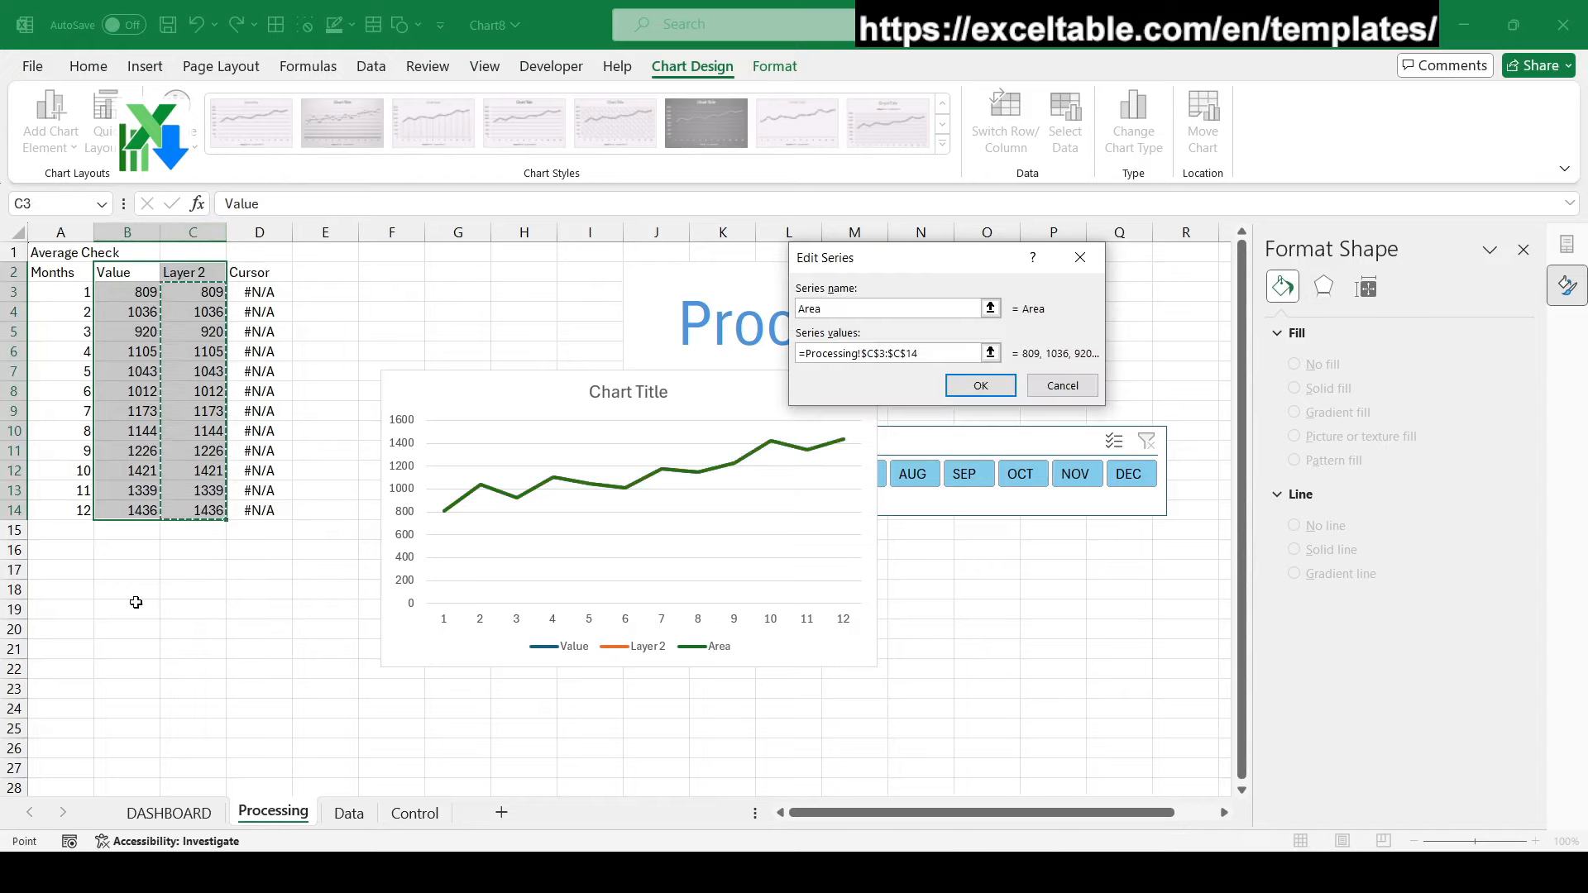
pyautogui.click(982, 397)
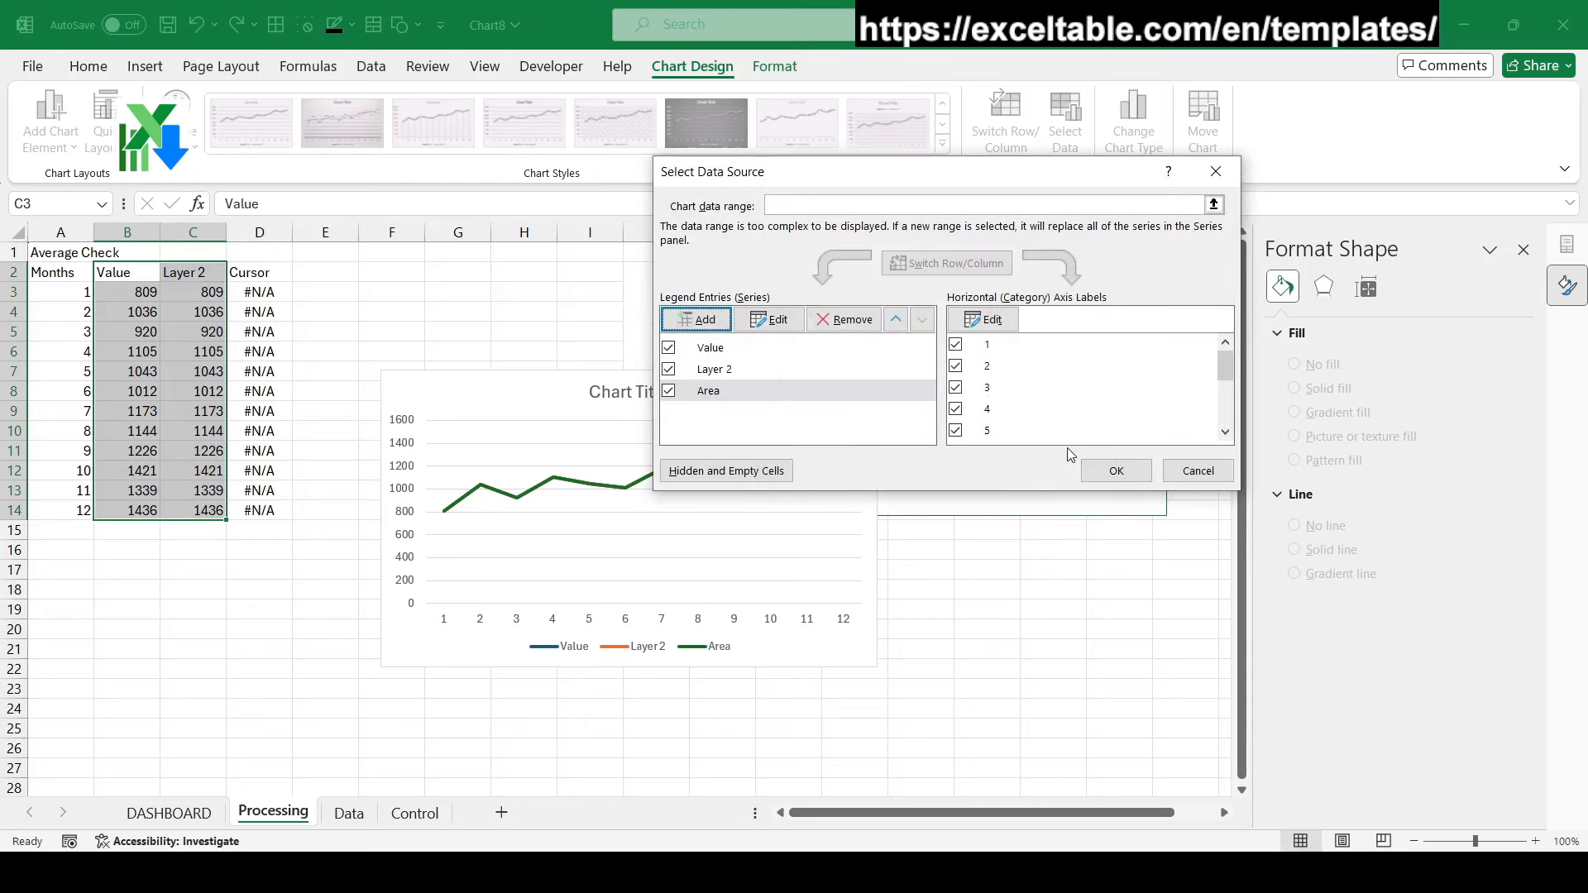
# Accept the chart's data source changes and change the Area series to a 2-D area chart type
pyautogui.click(1110, 480)
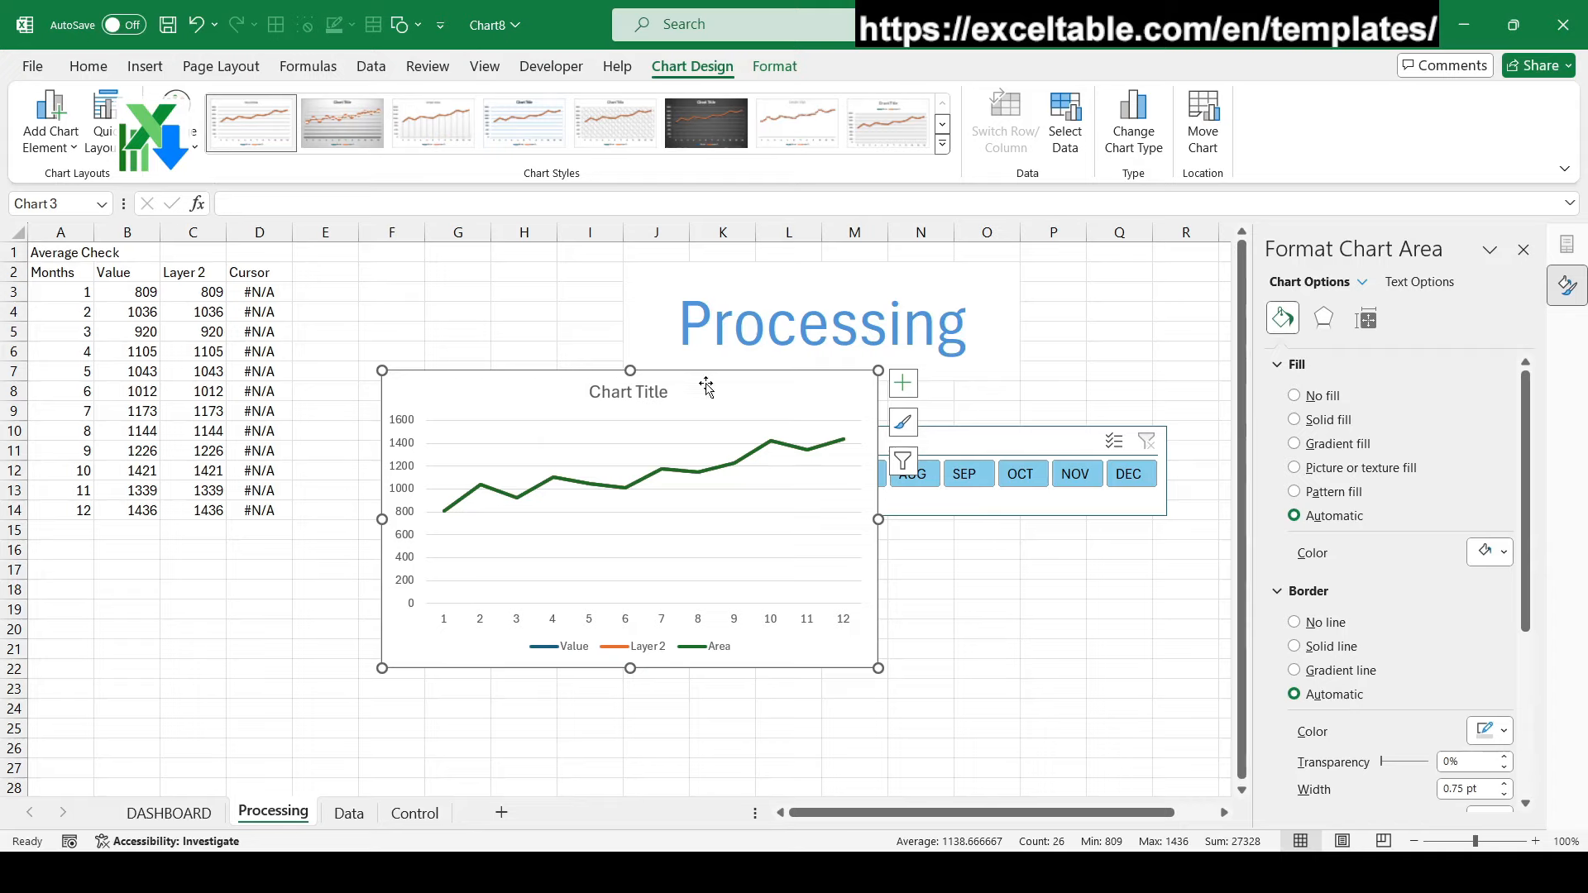
pyautogui.click(1357, 283)
pyautogui.click(1421, 533)
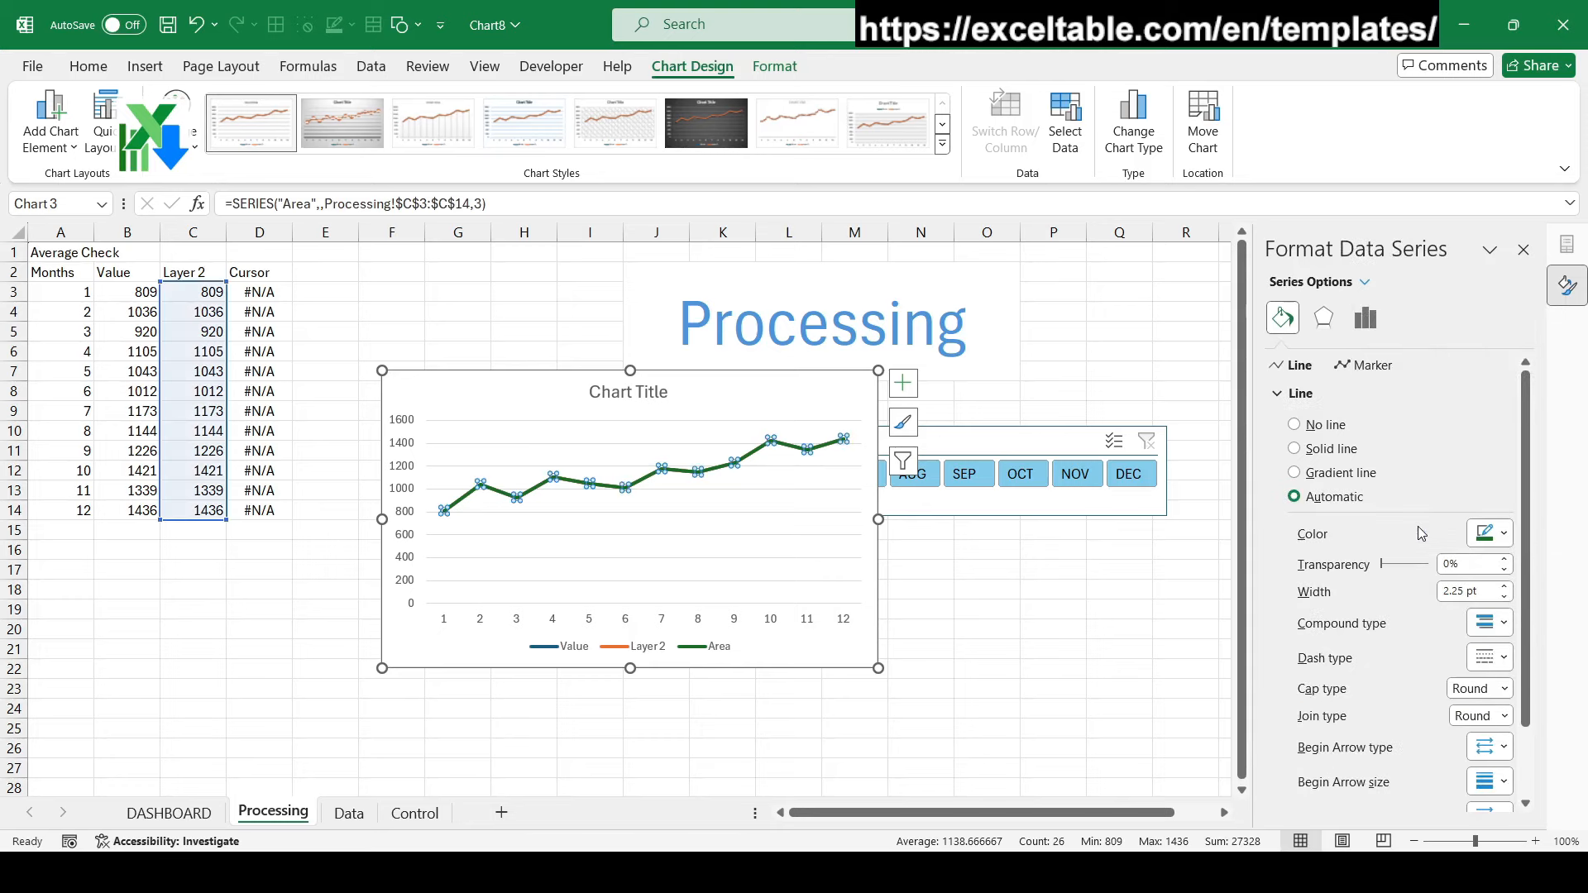
pyautogui.click(149, 67)
pyautogui.click(618, 123)
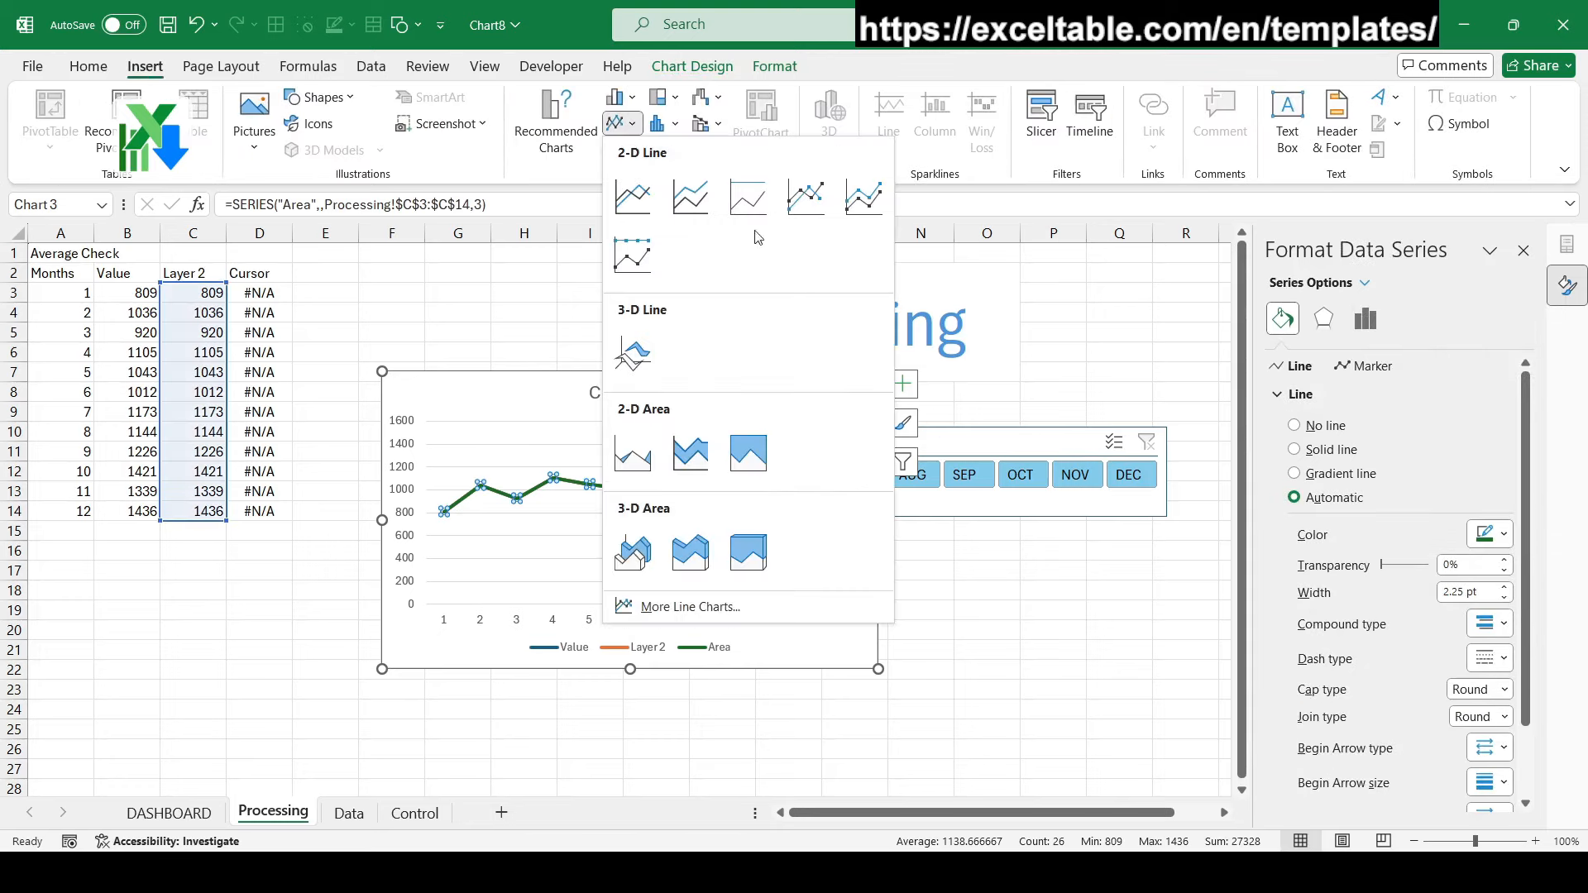
pyautogui.click(633, 454)
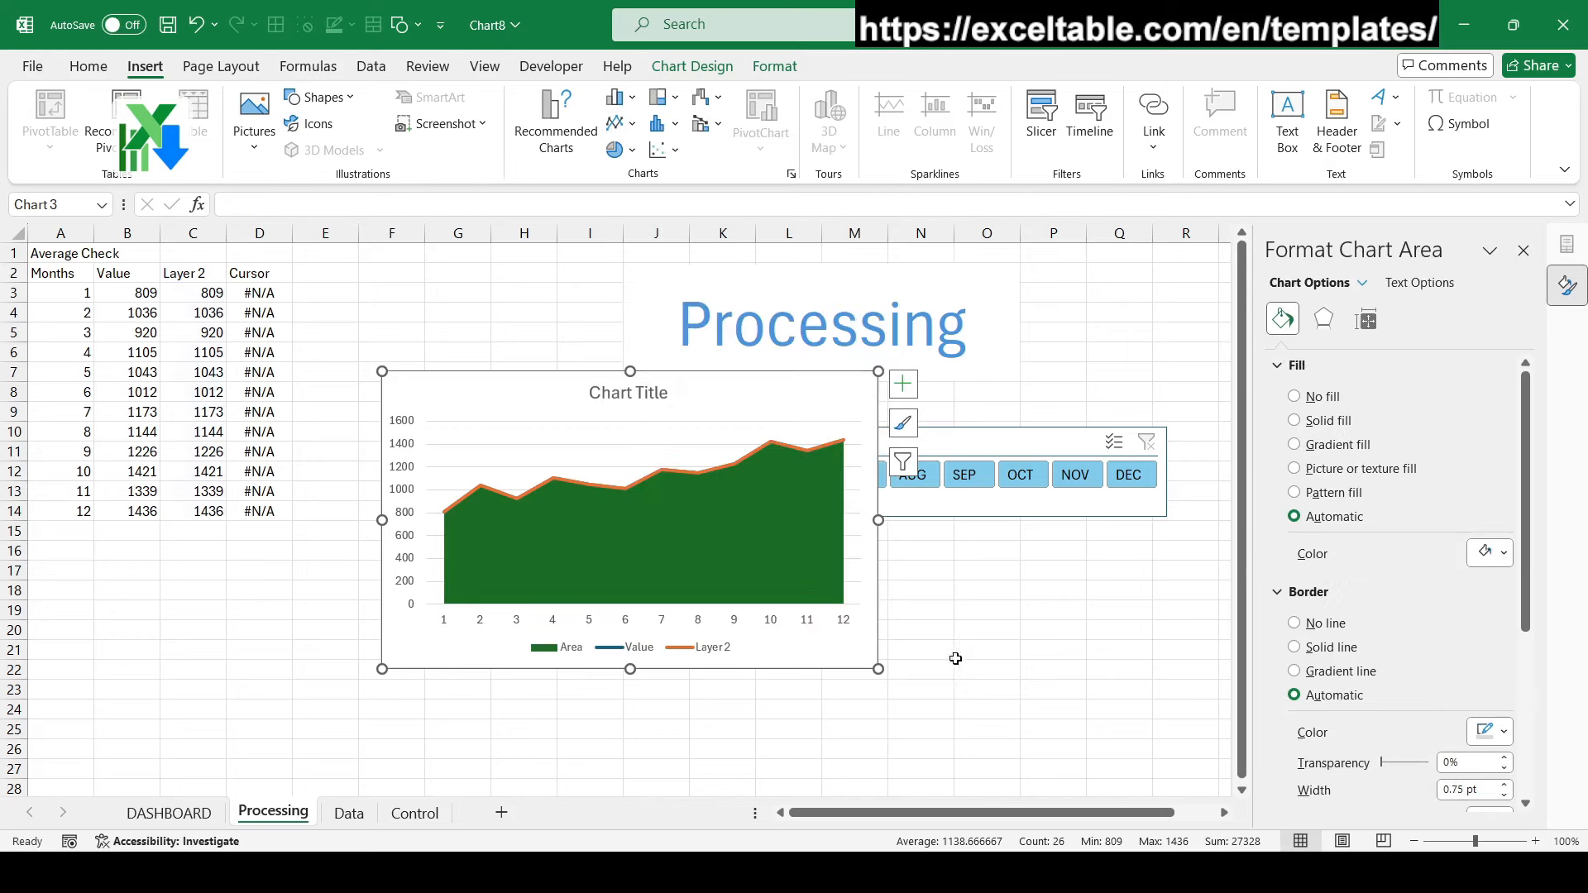
# Apply a gradient fill to the Area series of the chart
pyautogui.click(1363, 445)
pyautogui.hotkey('ctrl', 'z')
pyautogui.click(782, 550)
pyautogui.click(1361, 283)
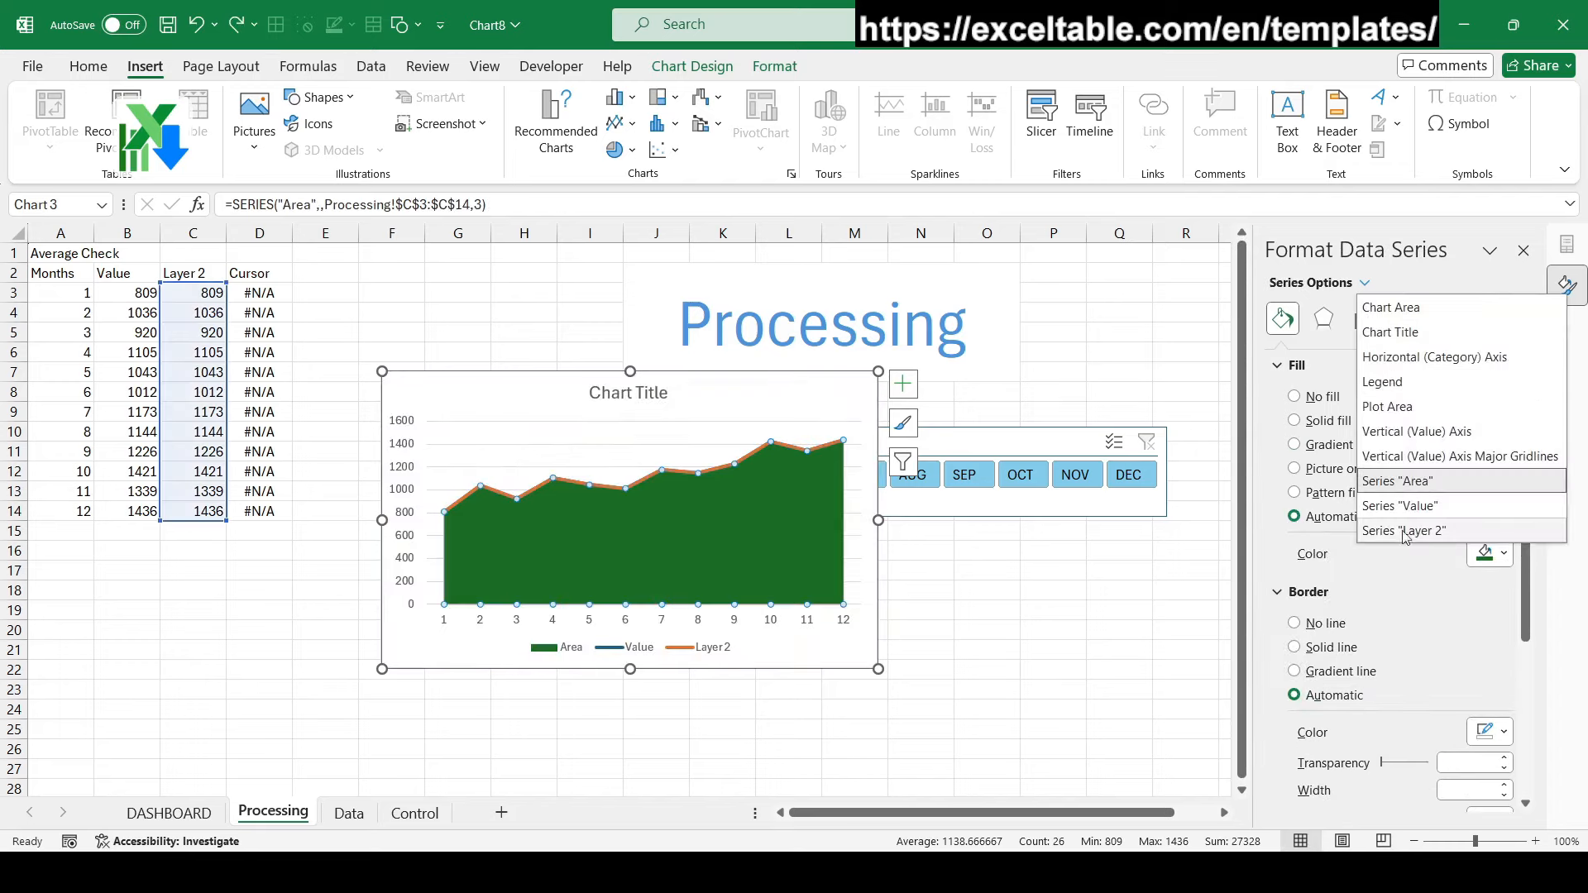
pyautogui.click(1342, 346)
pyautogui.click(1322, 449)
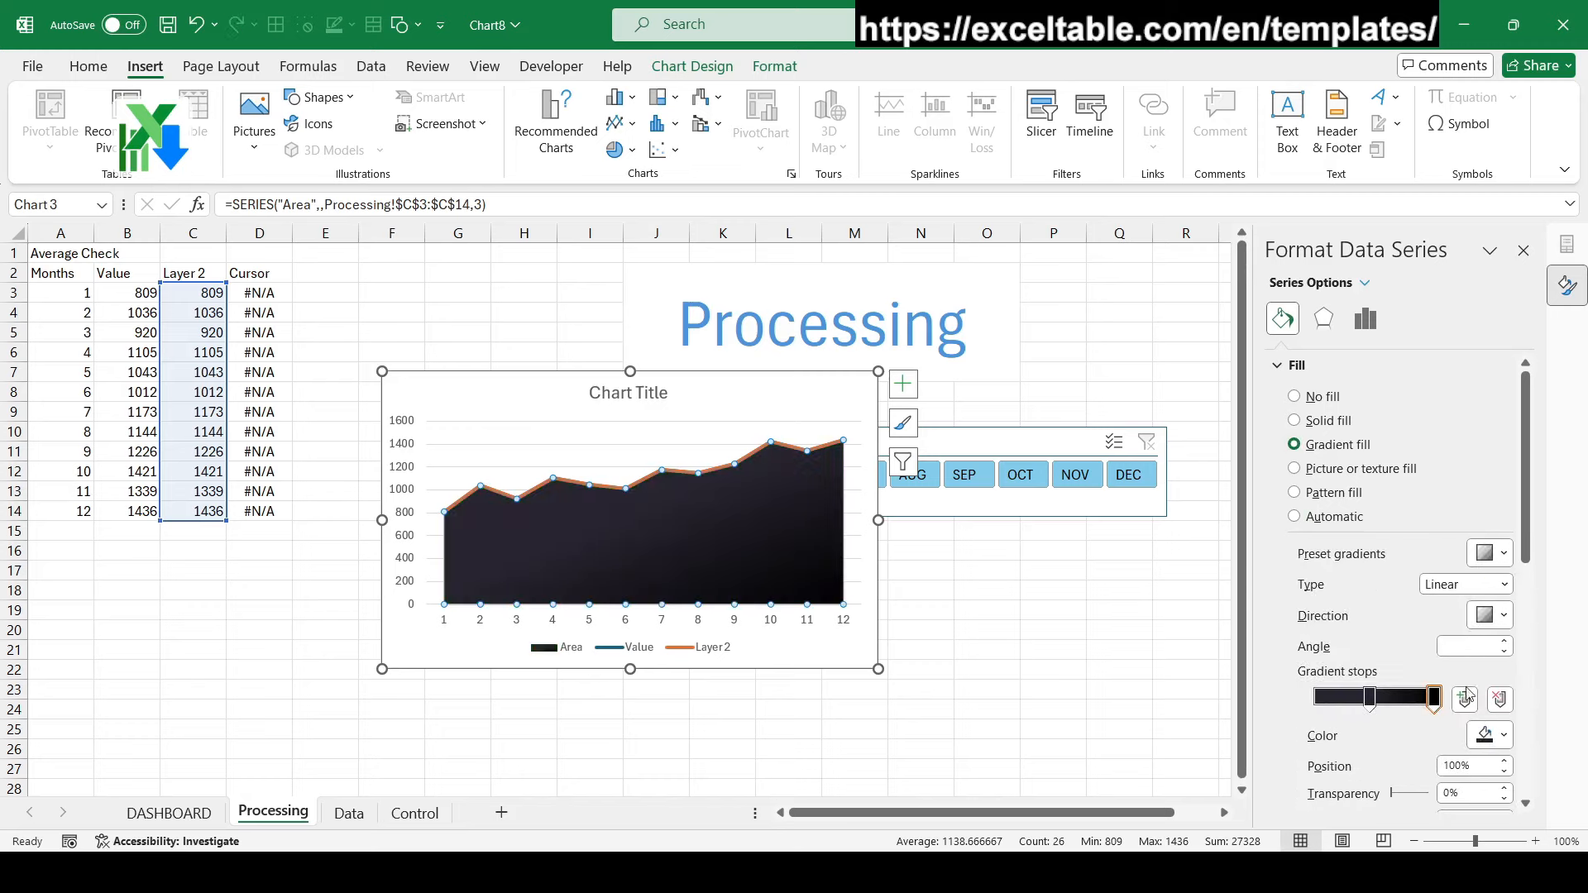
# Set the color of the Area series' 46% gradient stop to custom teal #02C7B3
pyautogui.click(1370, 698)
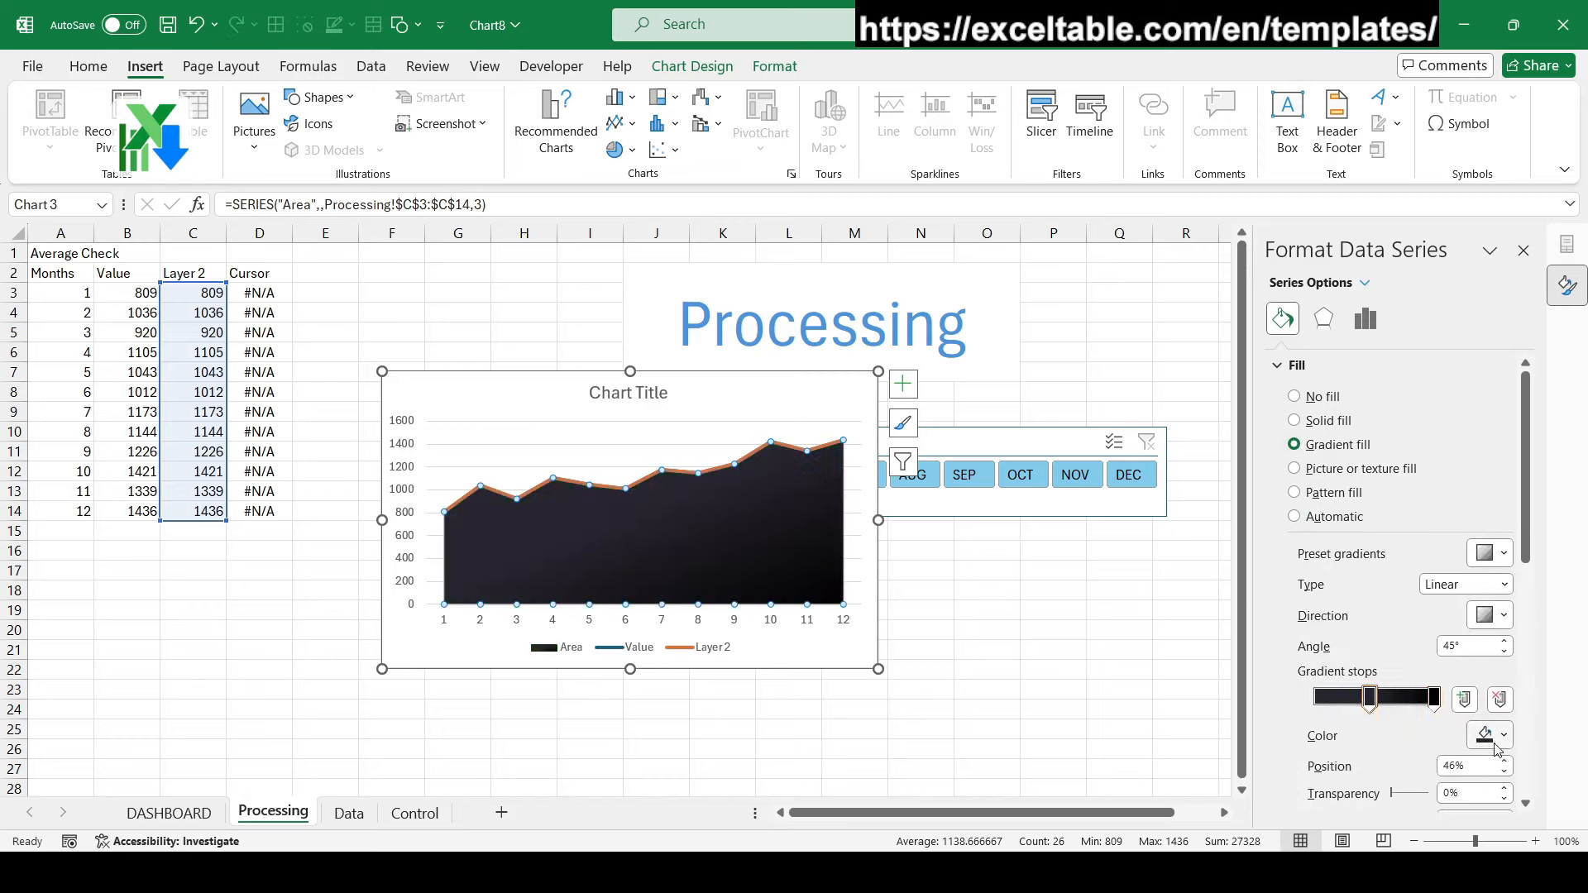
pyautogui.click(1495, 739)
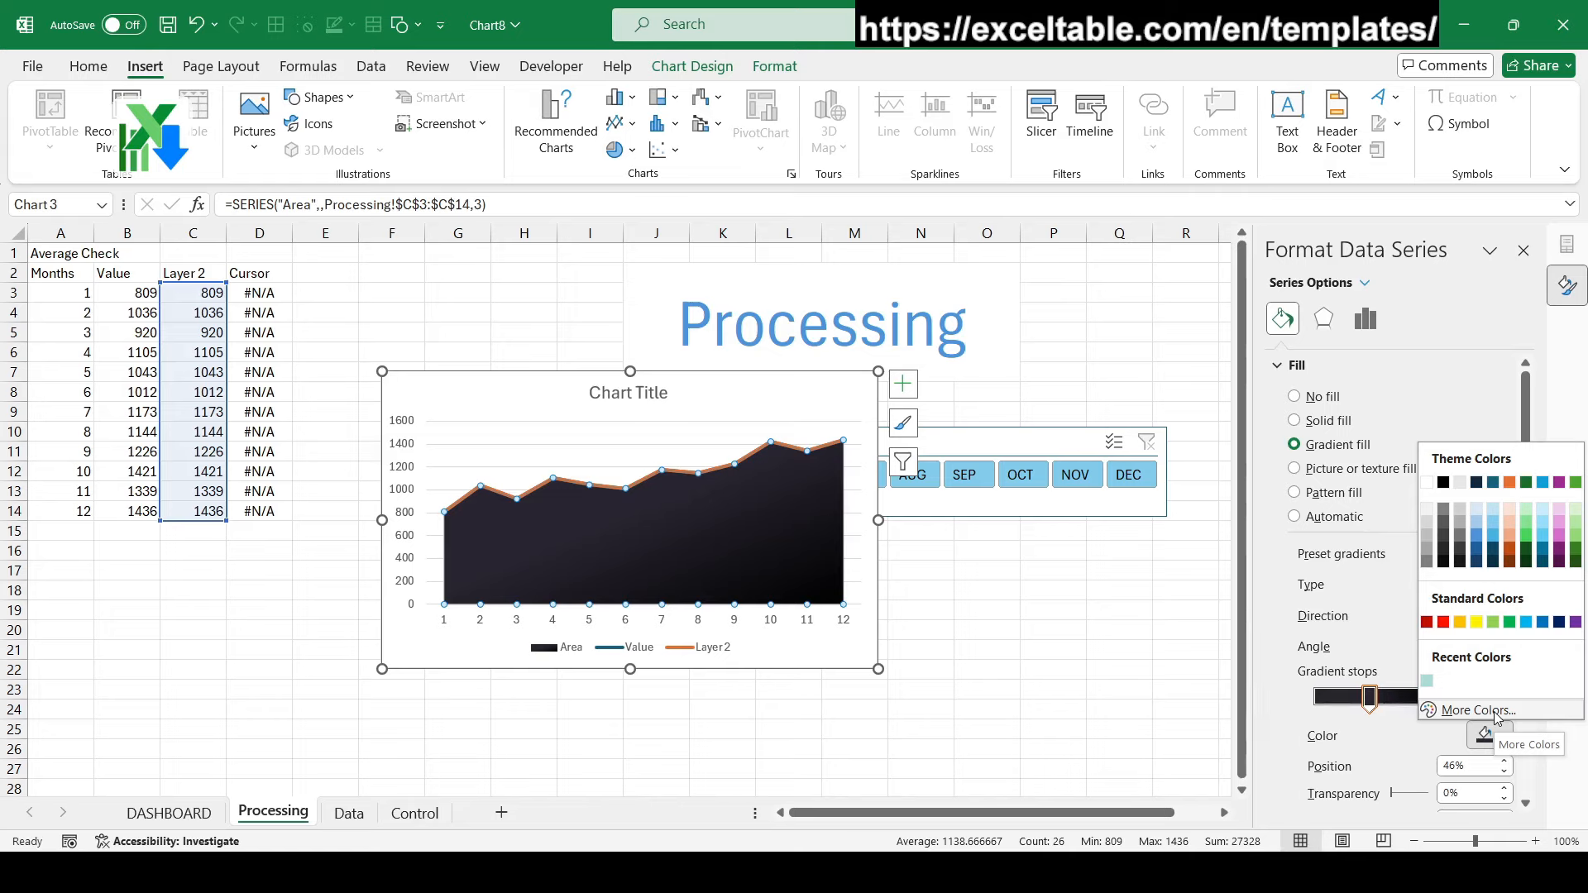
pyautogui.click(1477, 710)
pyautogui.doubleClick(906, 410)
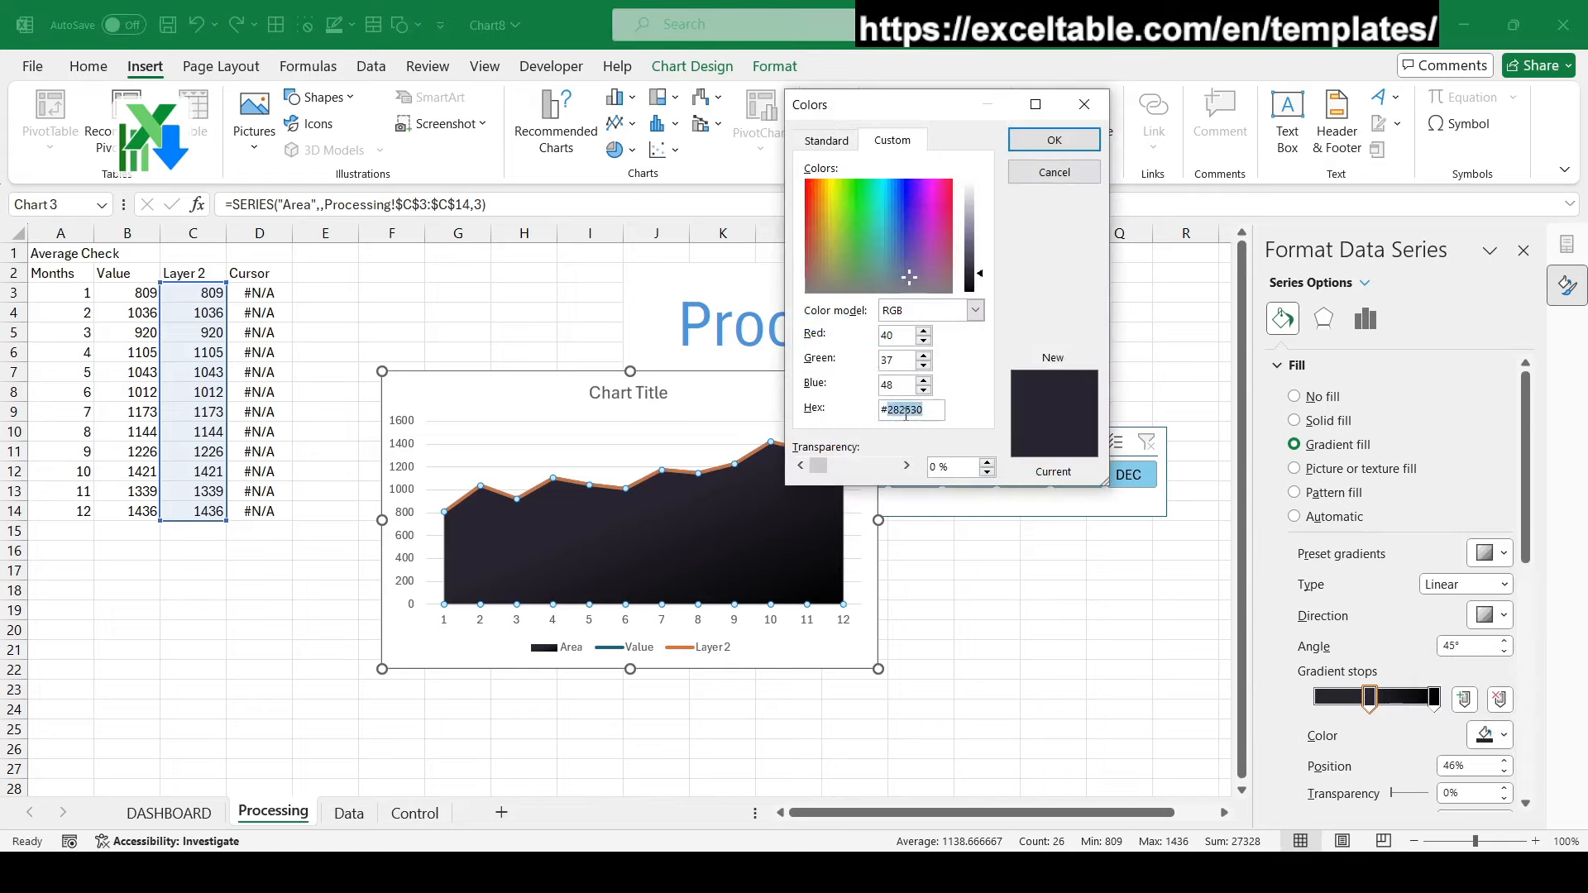
pyautogui.write('2C')
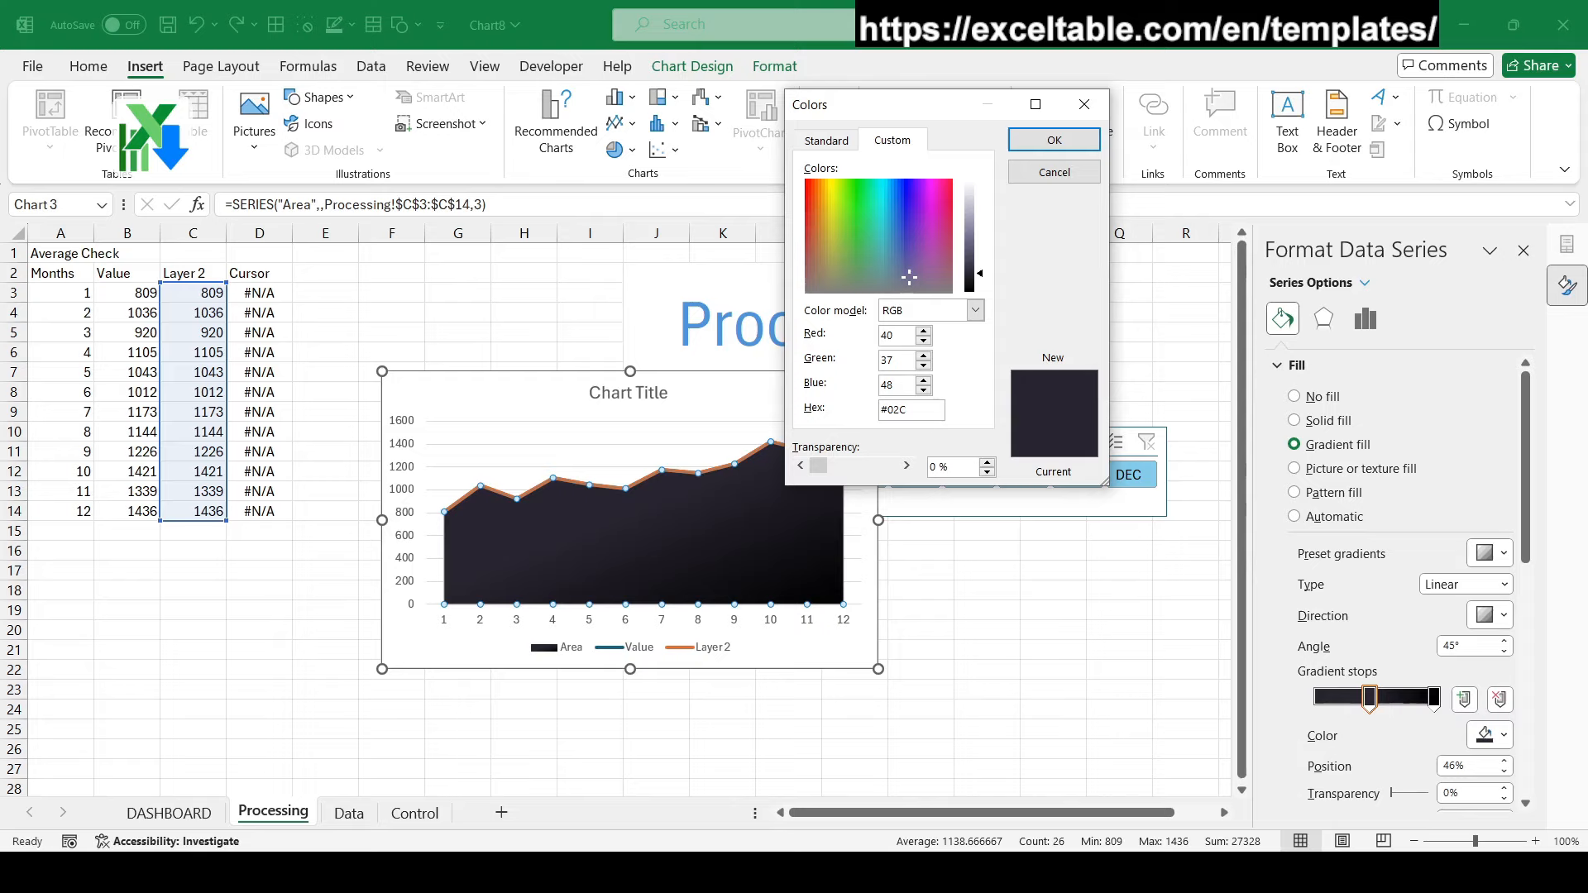
pyautogui.write('2C7B3')
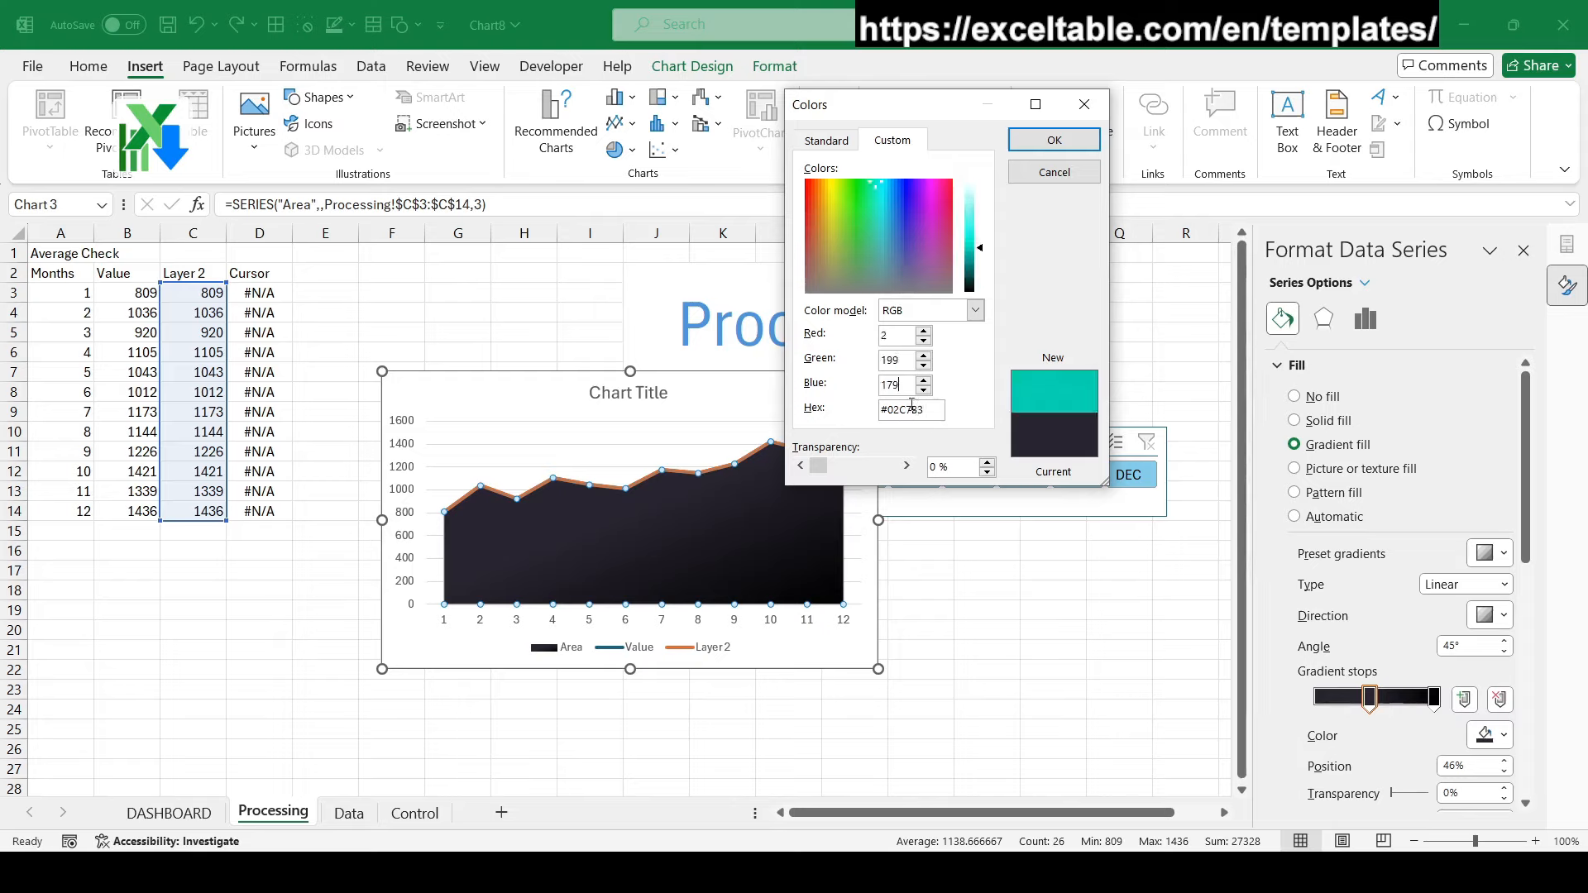
pyautogui.click(1075, 141)
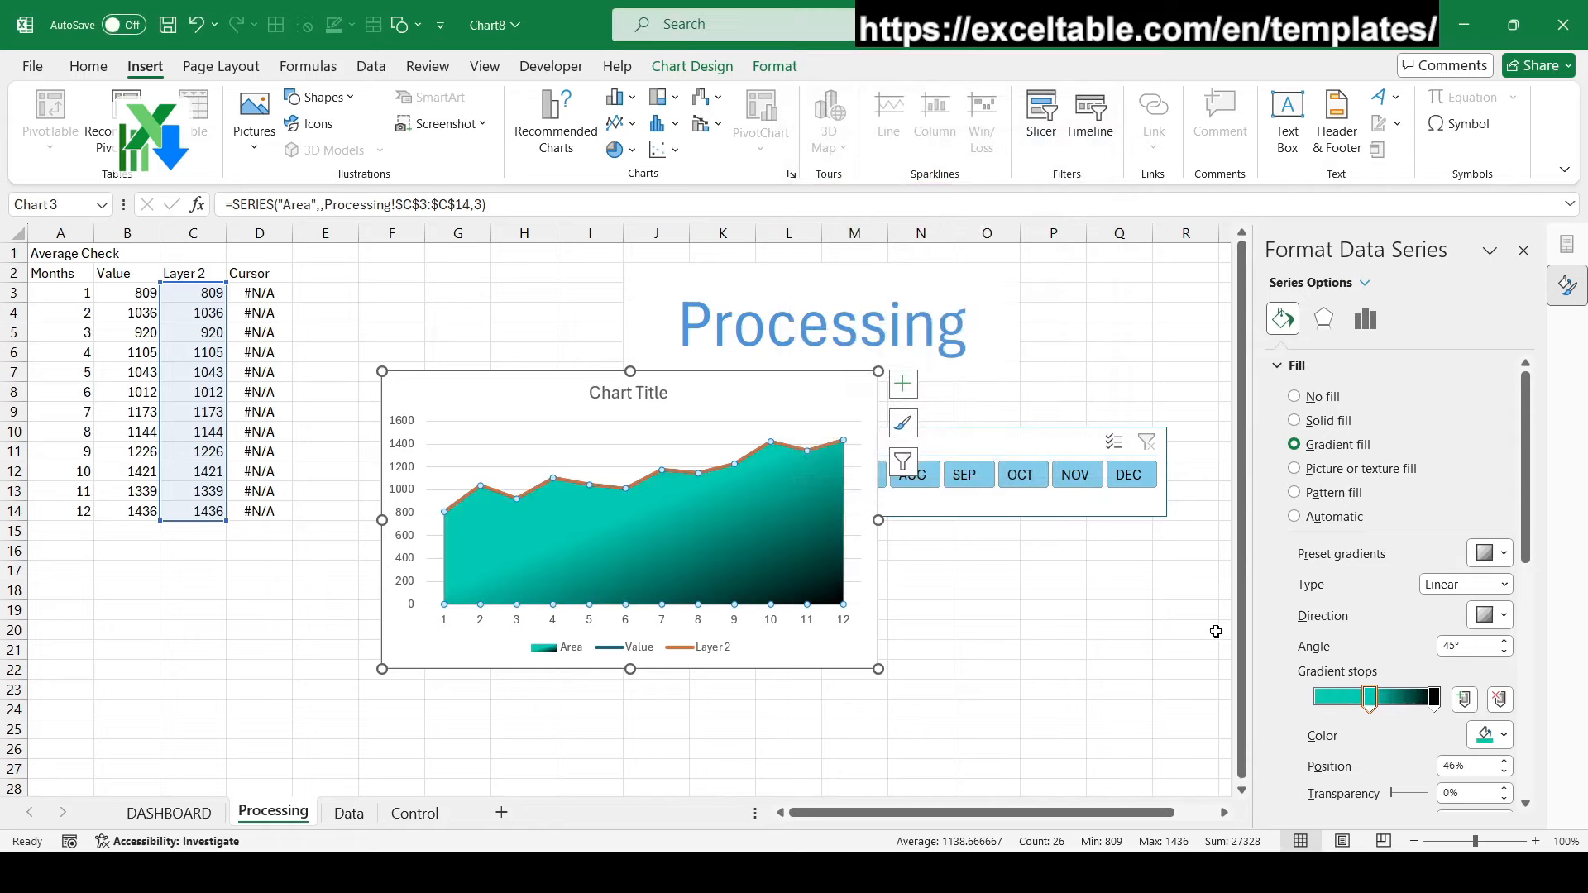
# Give the last gradient stop the same teal, and place the two stops at 0% and 72%
pyautogui.click(1434, 699)
pyautogui.click(1503, 734)
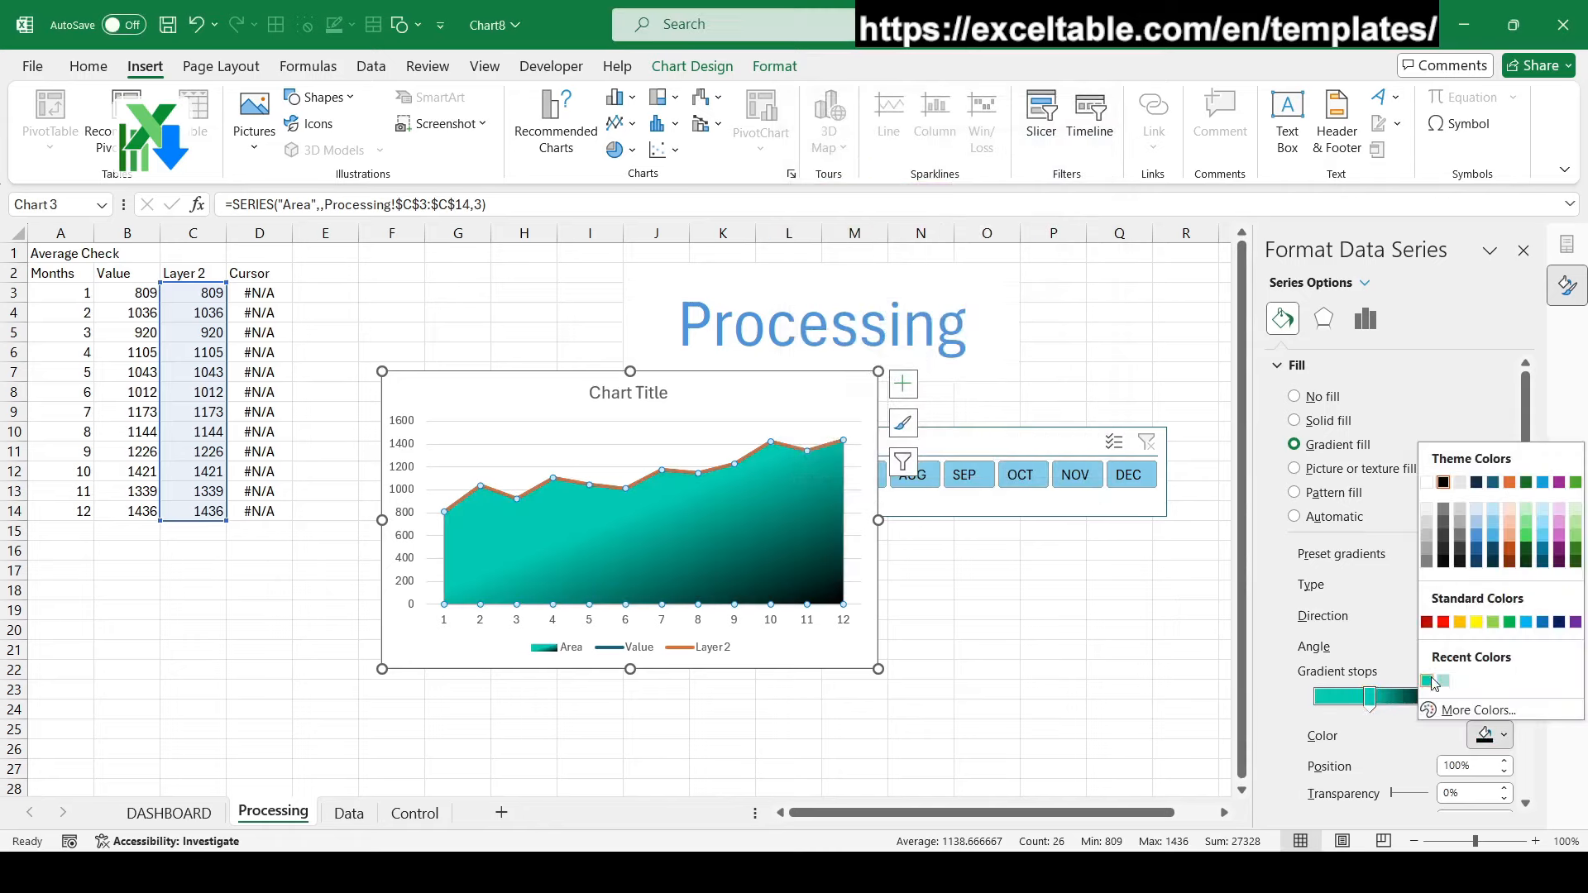
pyautogui.click(1432, 685)
pyautogui.moveTo(1370, 699); pyautogui.dragTo(1290, 708)
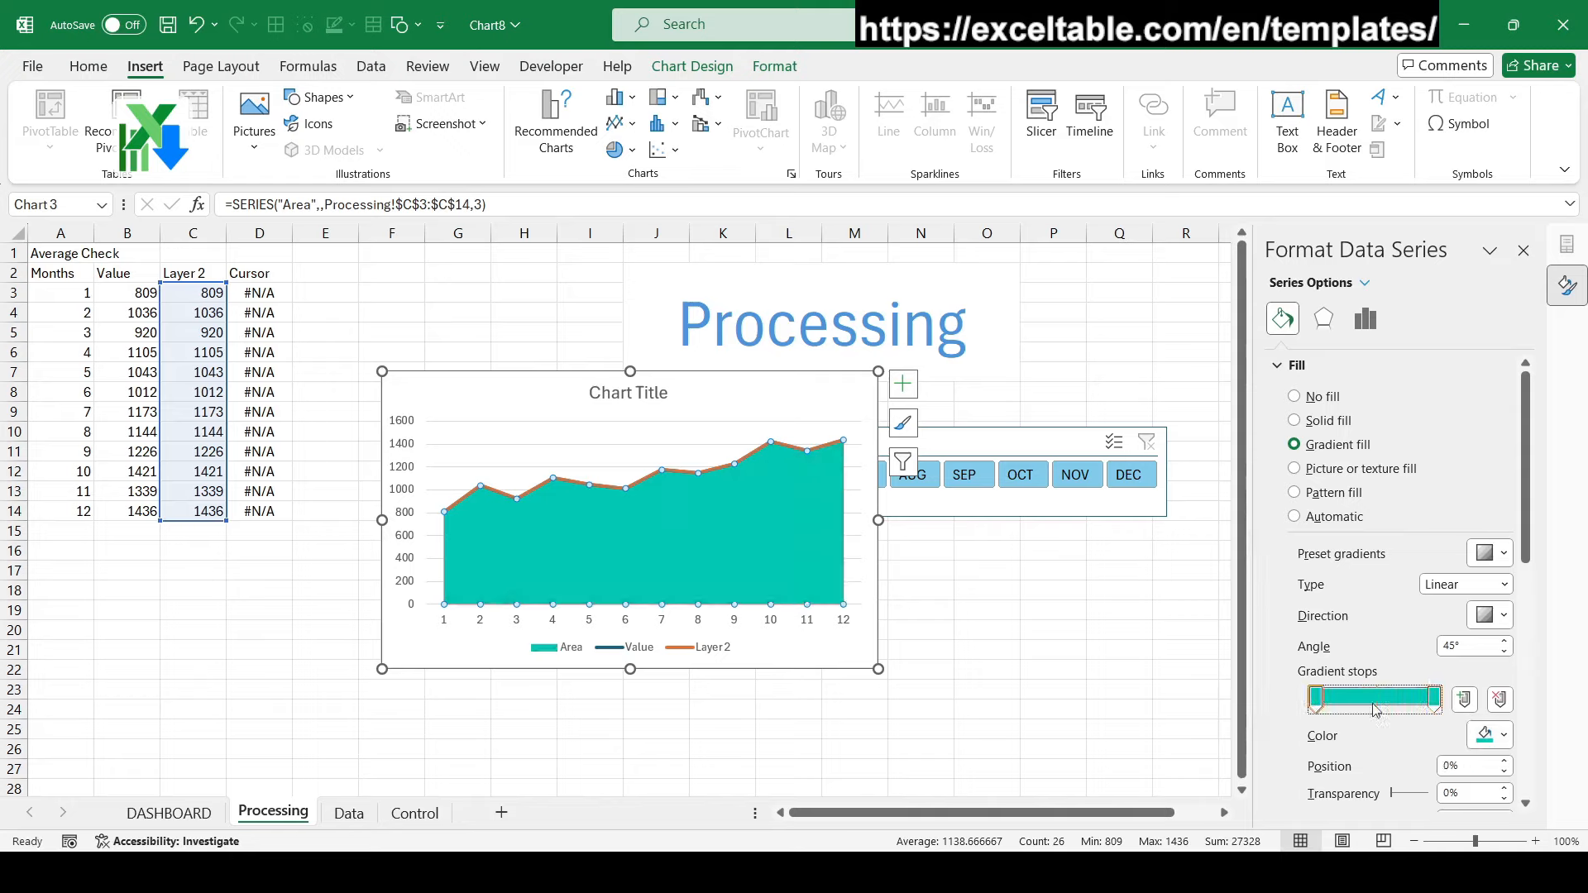
pyautogui.moveTo(1434, 701); pyautogui.dragTo(1396, 700)
pyautogui.click(1387, 769)
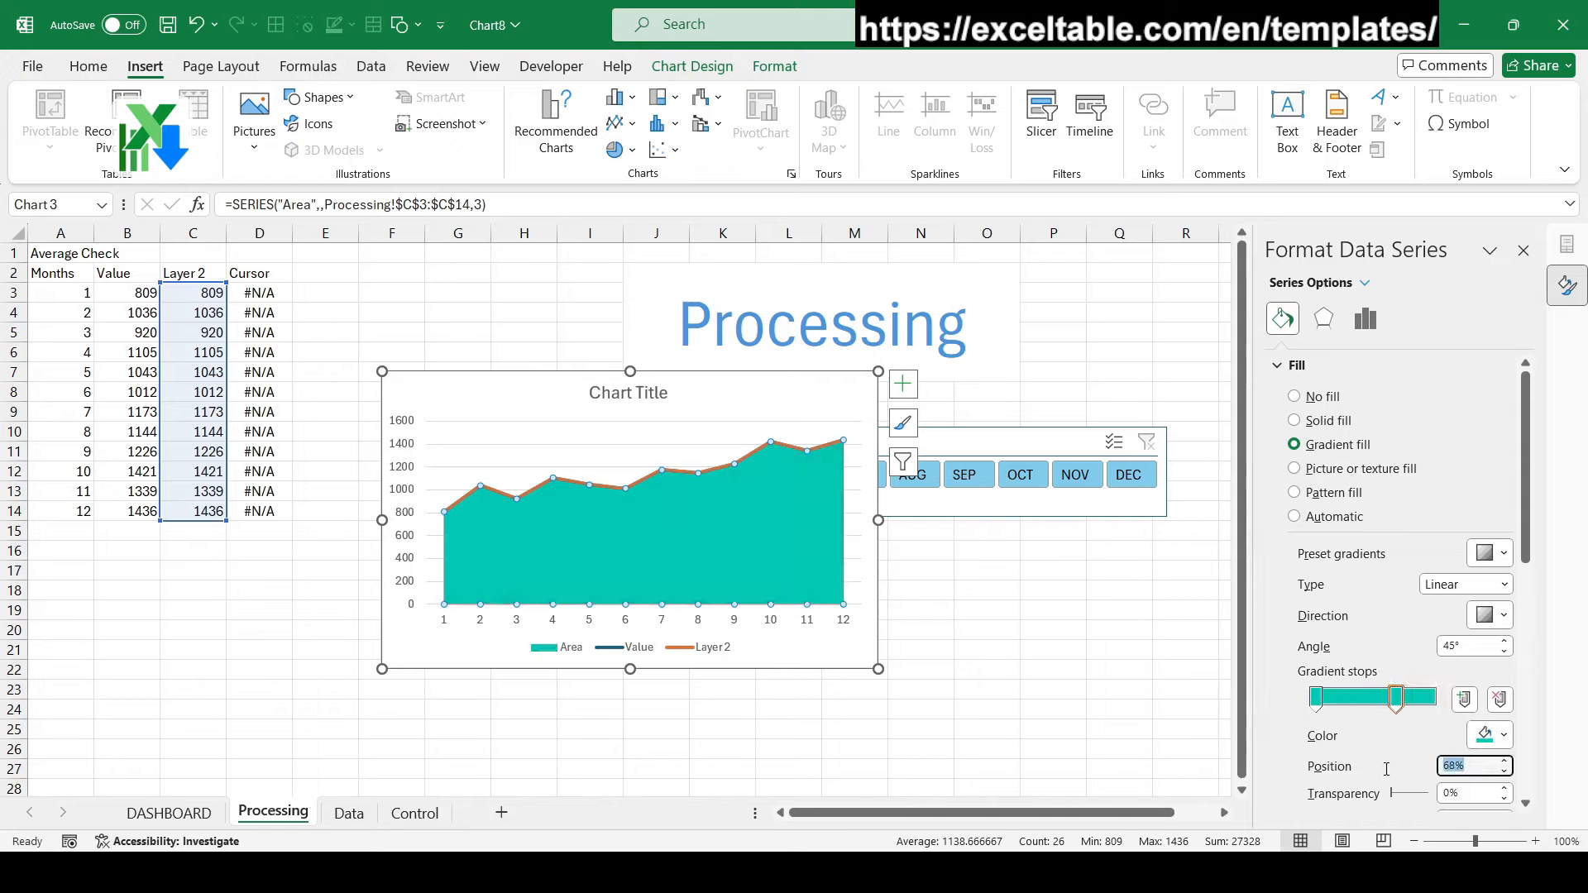
pyautogui.write('72')
# Set transparency to 0% on the first gradient stop and 68% on the 72% stop, with a gradient angle of 70°
pyautogui.click(1316, 699)
pyautogui.click(1444, 793)
pyautogui.write('68')
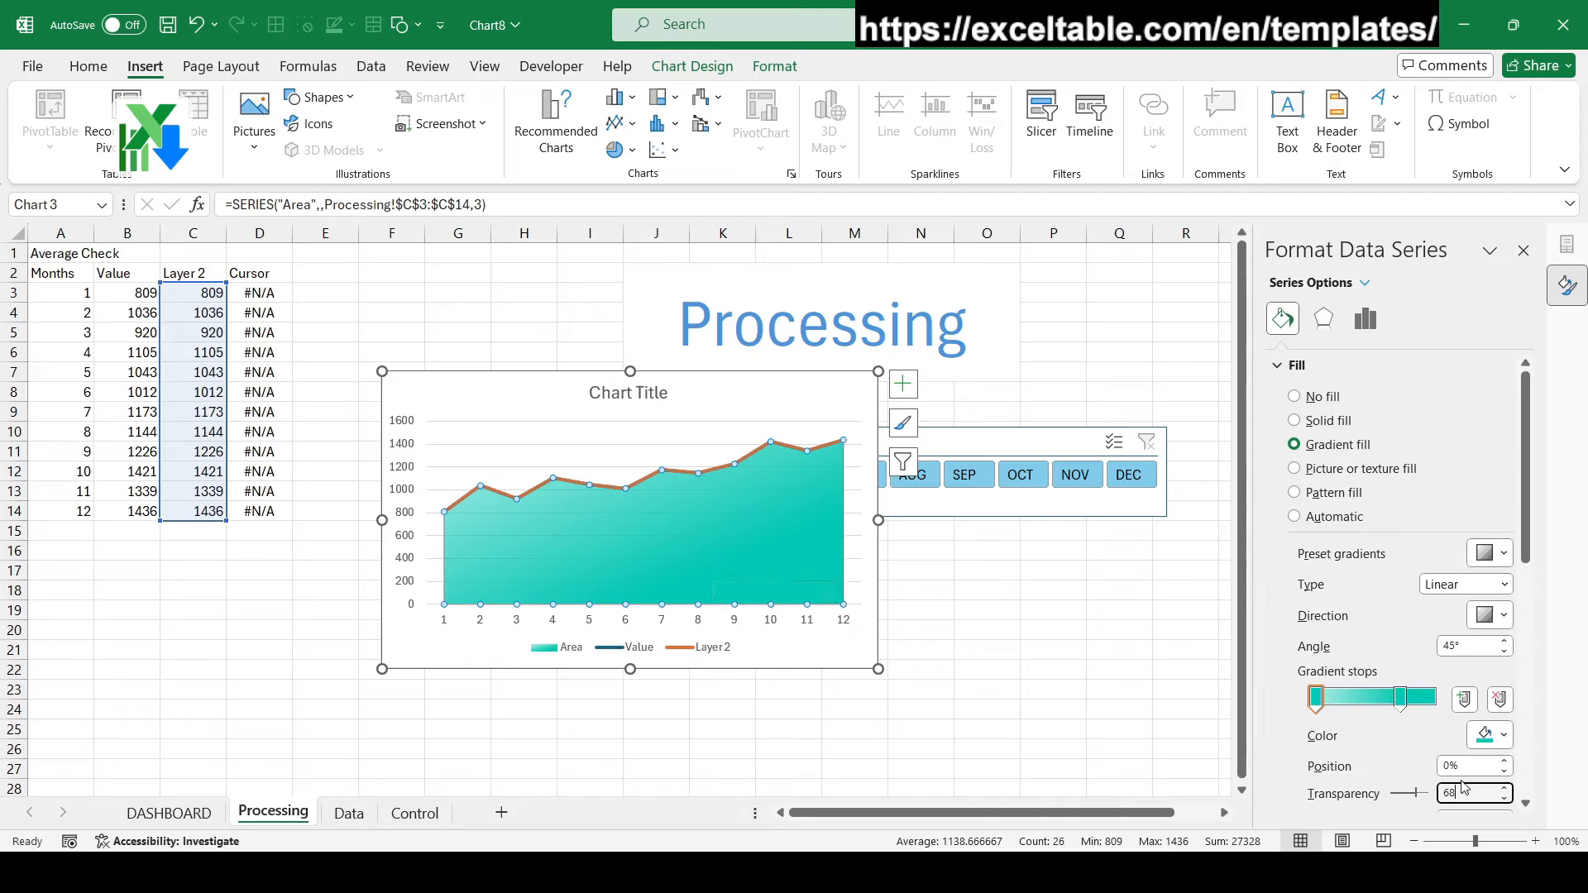
pyautogui.write('0')
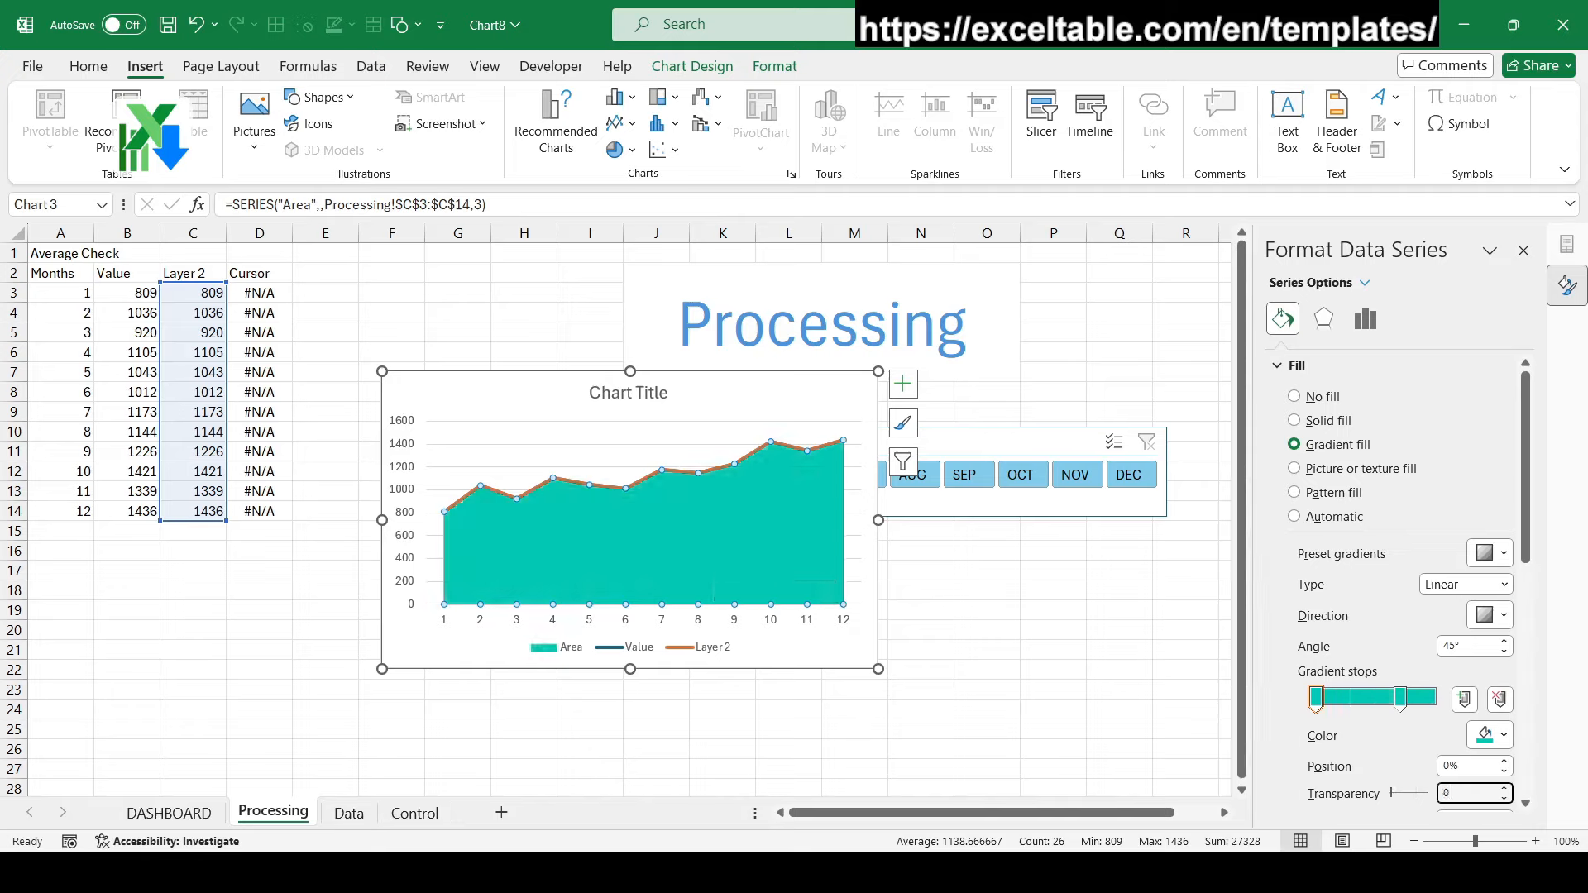
pyautogui.click(1397, 698)
pyautogui.write('68')
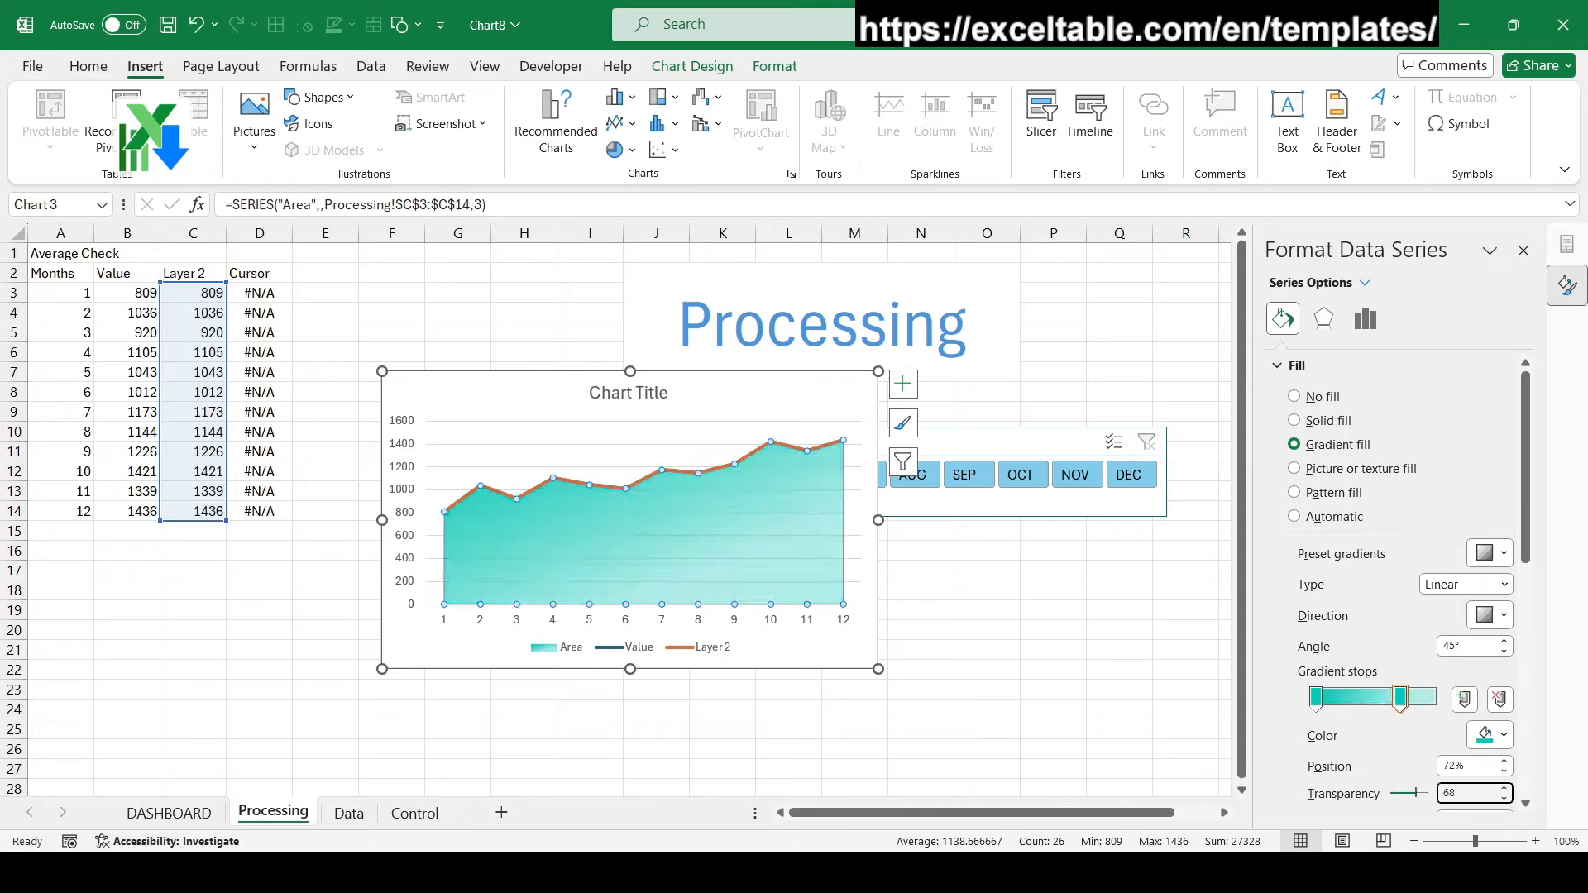
pyautogui.click(1505, 641)
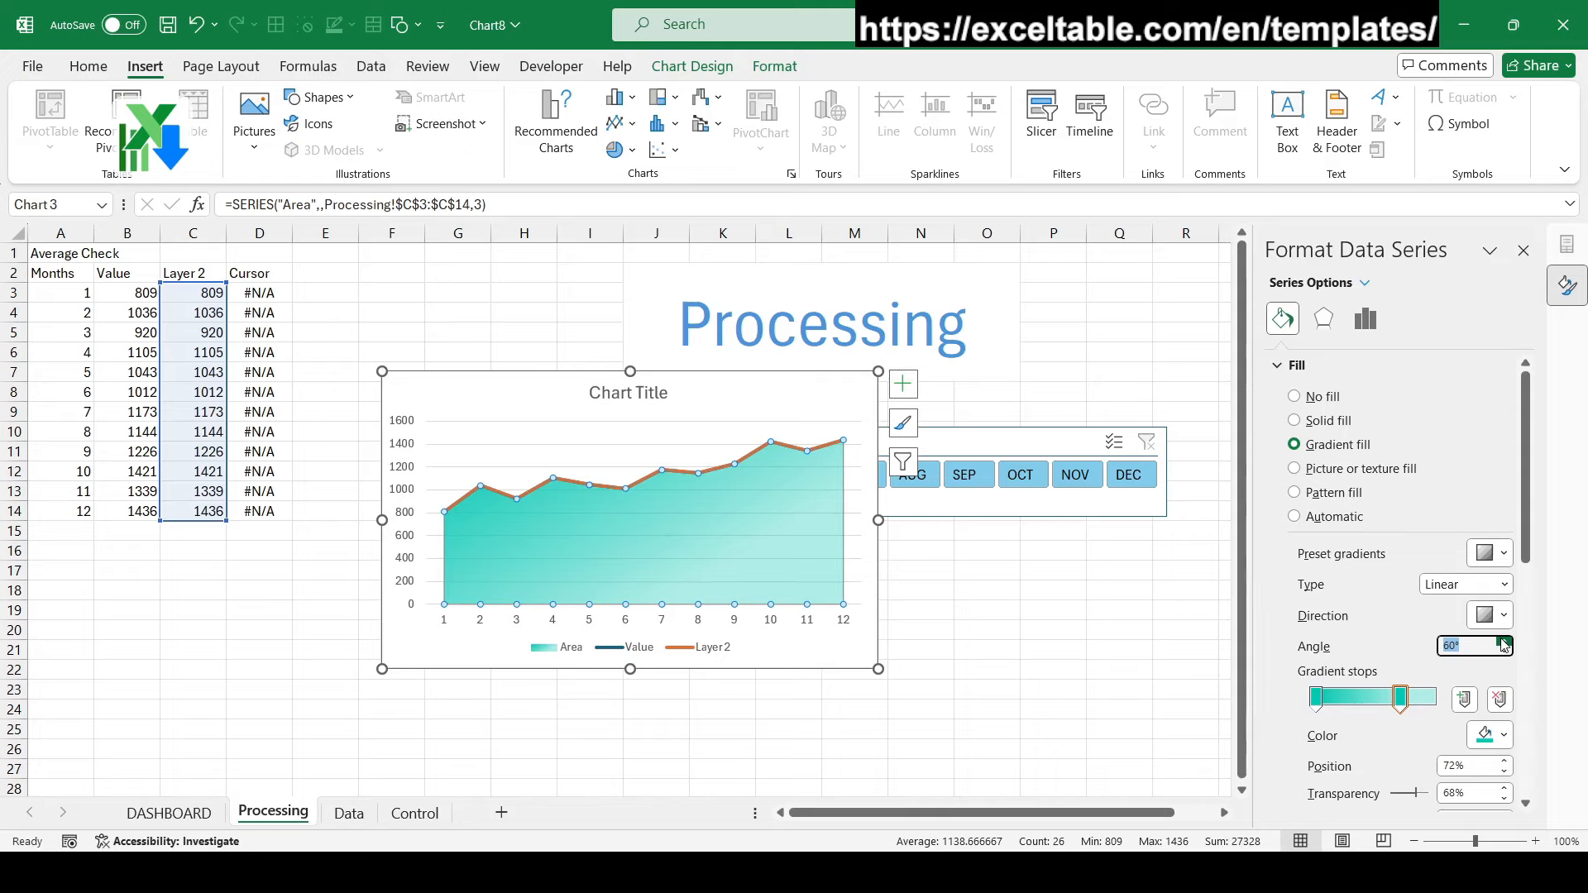
pyautogui.click(1504, 642)
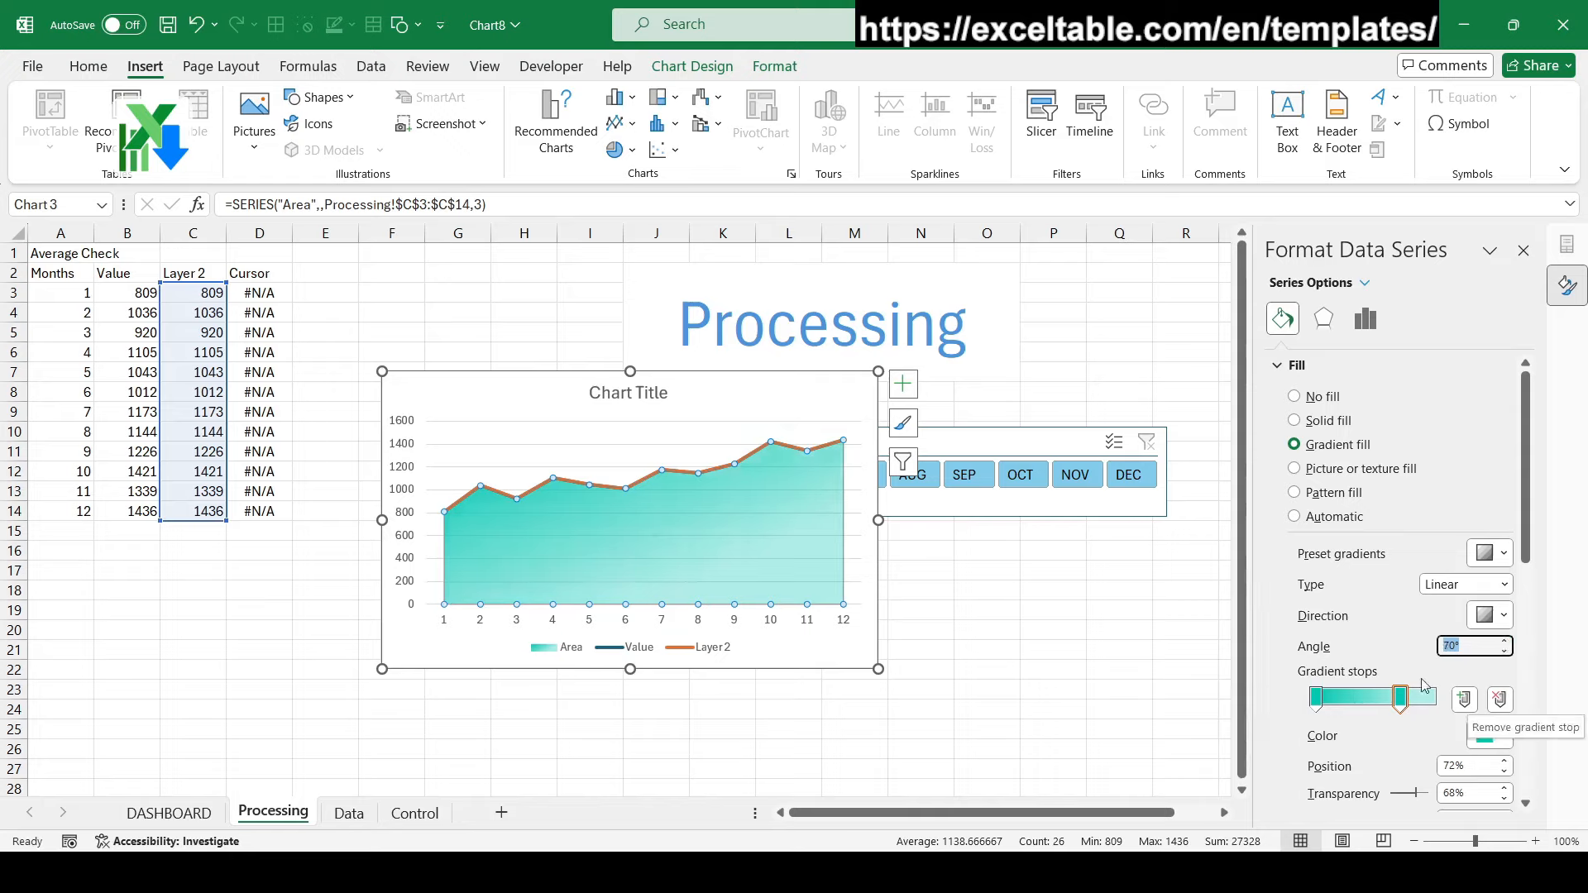
# Move the chart from the Processing sheet to the DASHBOARD sheet and place it over the black rounded rectangle
pyautogui.click(723, 379)
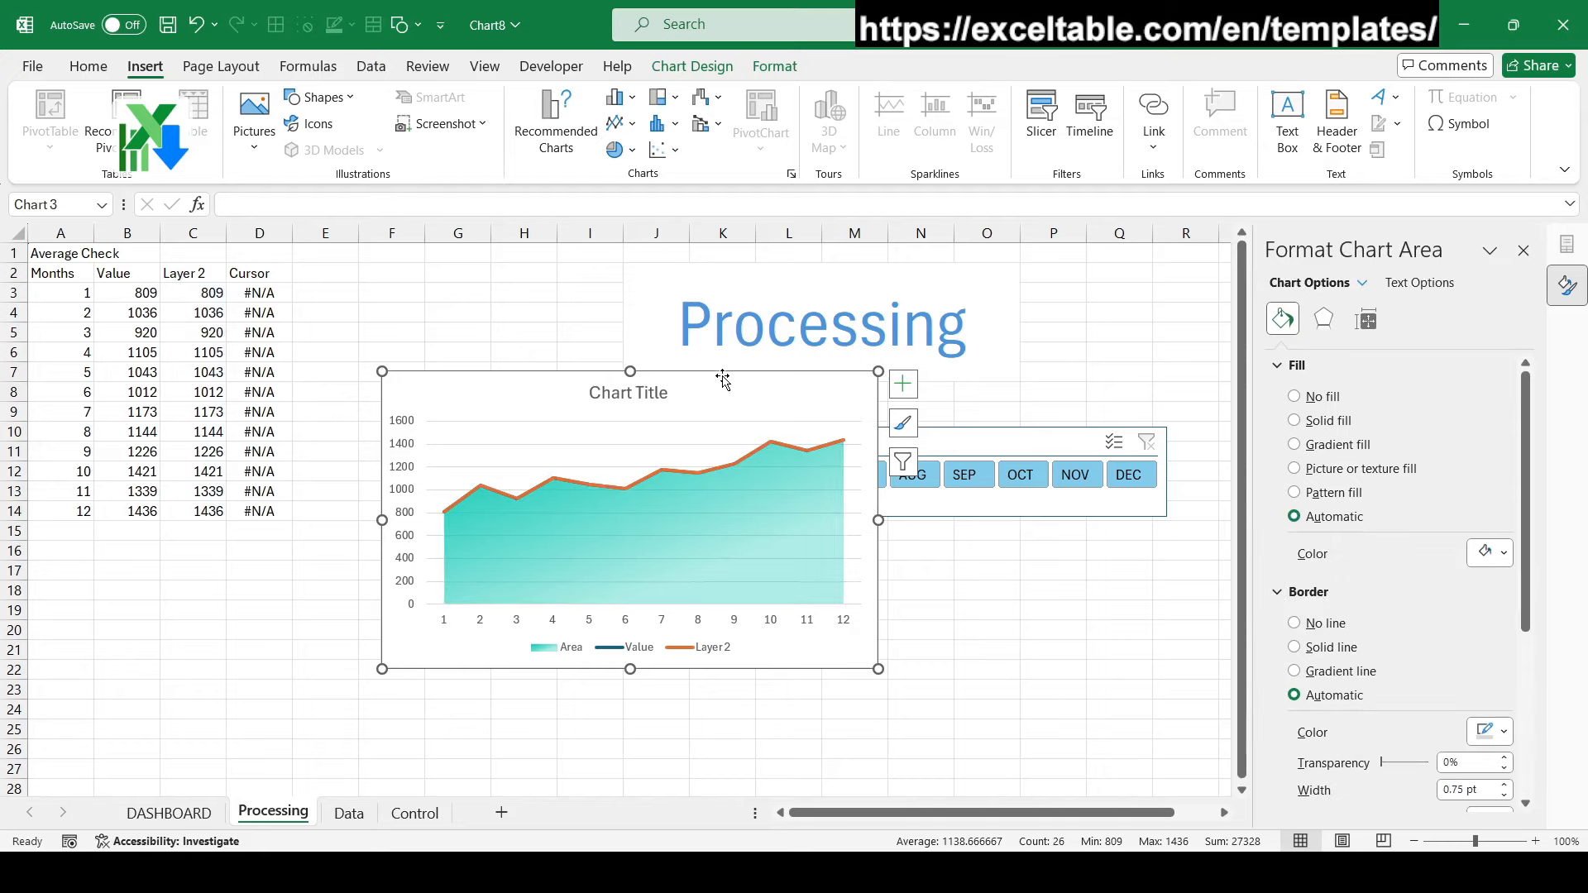
pyautogui.click(731, 472)
pyautogui.rightClick(731, 472)
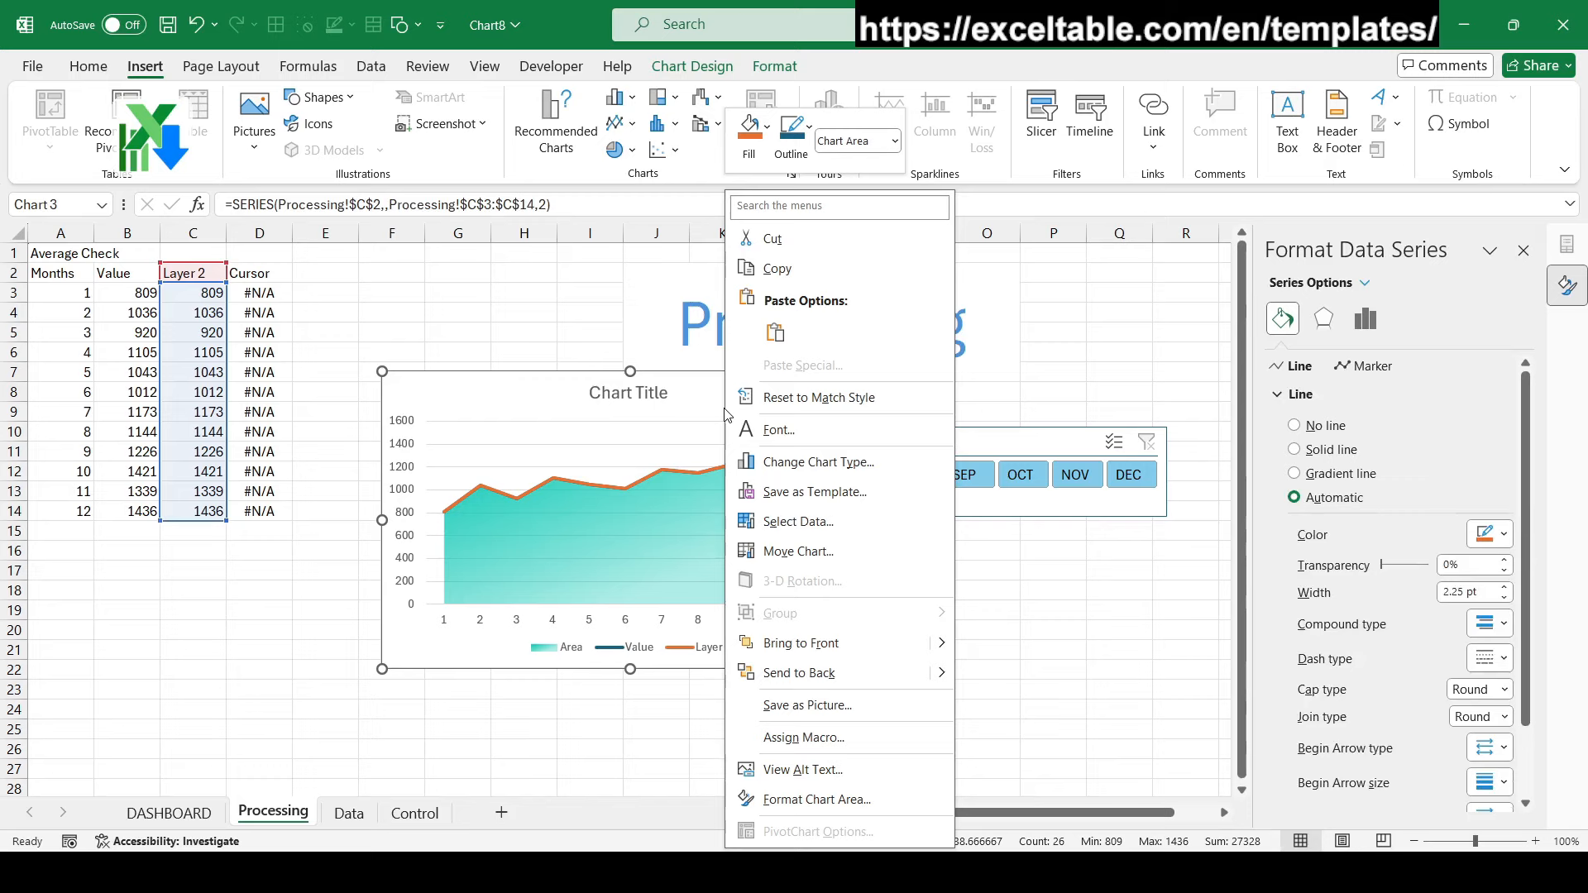
pyautogui.click(774, 232)
pyautogui.click(190, 812)
pyautogui.hotkey('ctrl', 'v')
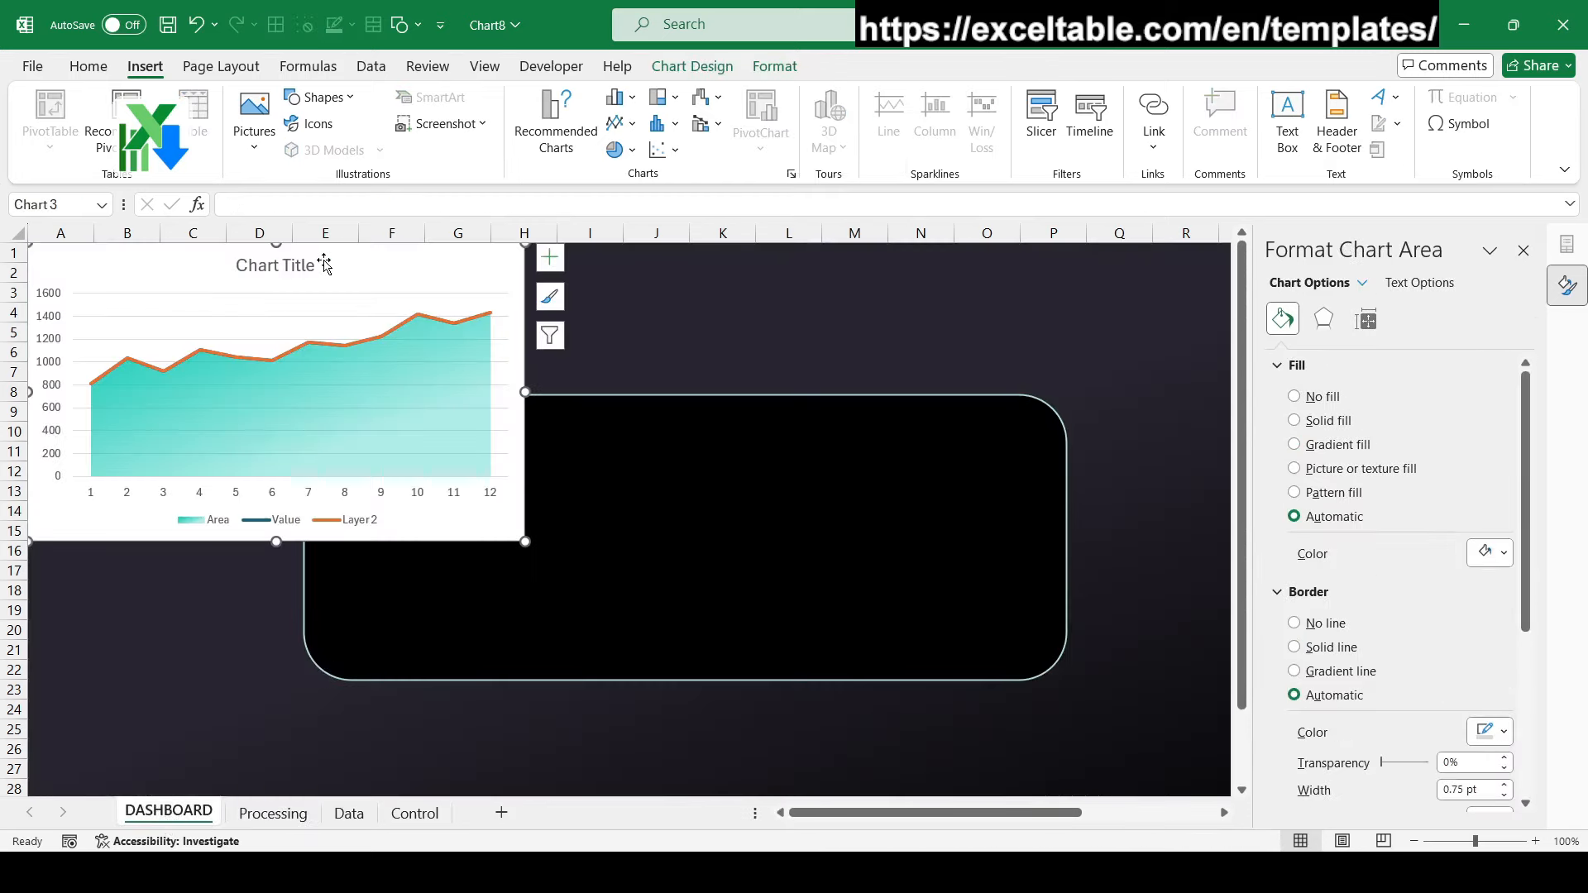
pyautogui.moveTo(326, 259); pyautogui.dragTo(655, 418)
# Remove the chart area's outline and fill, and shift the chart slightly down inside the rounded rectangle
pyautogui.click(774, 65)
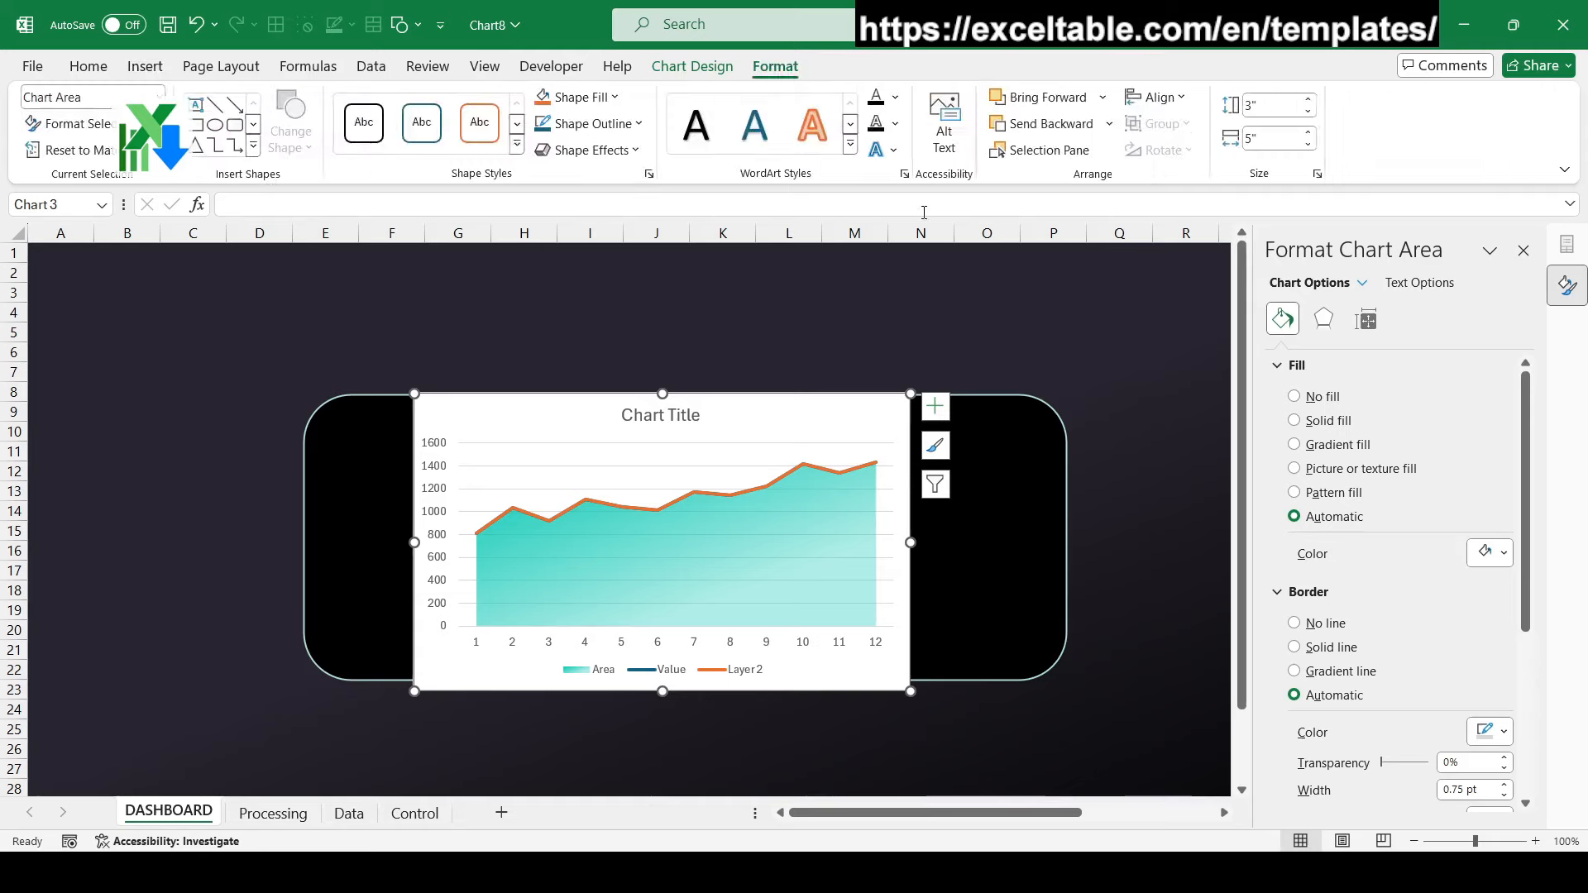
pyautogui.click(604, 124)
pyautogui.click(604, 438)
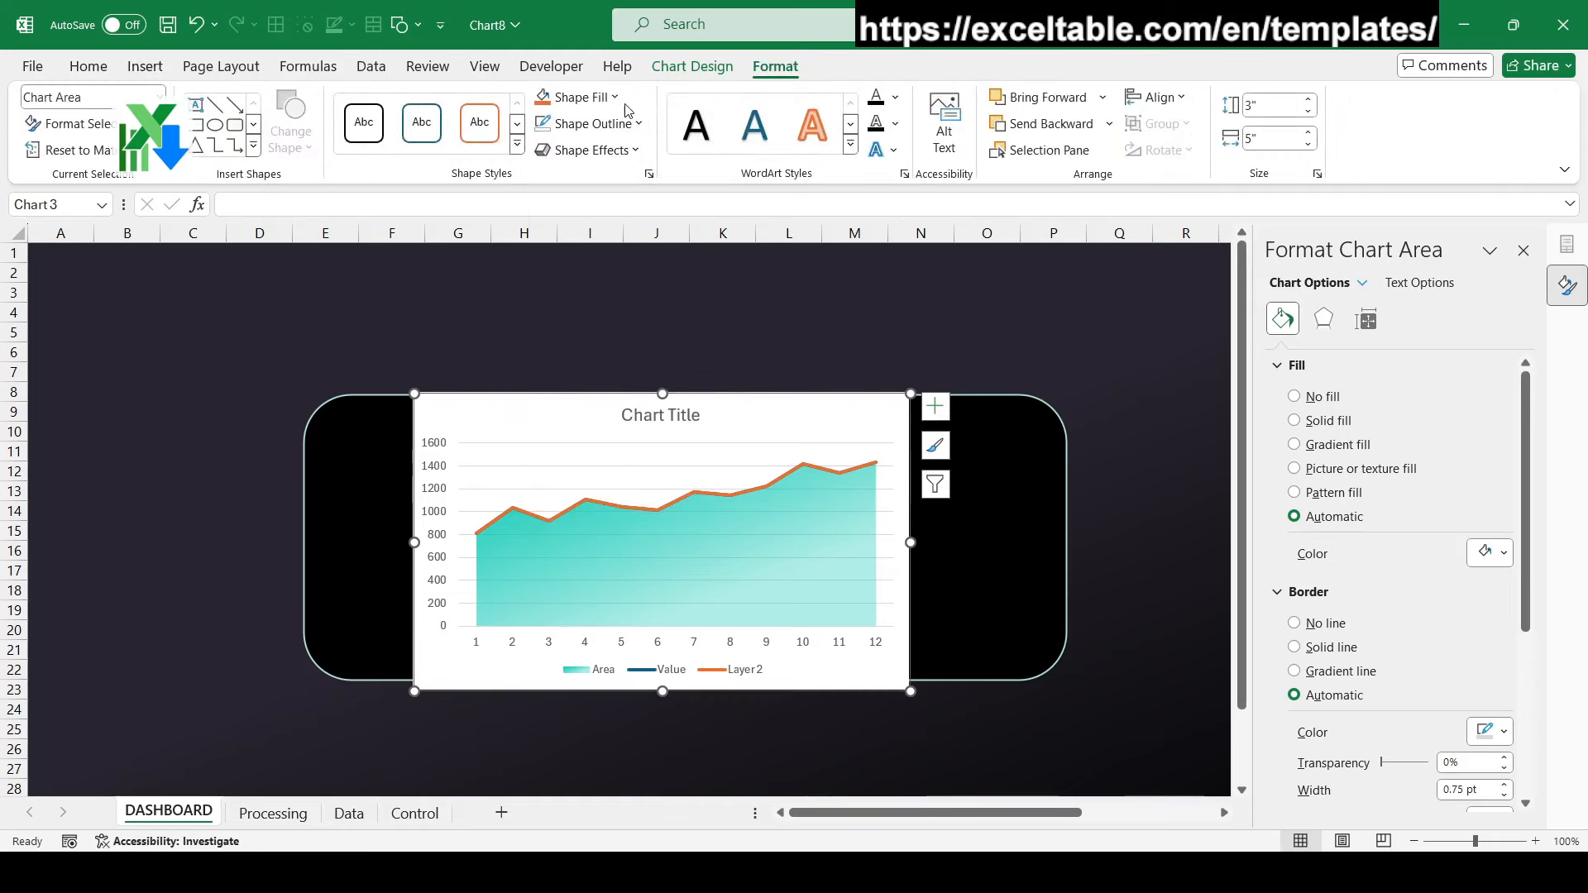
pyautogui.click(577, 97)
pyautogui.click(620, 428)
pyautogui.click(697, 414)
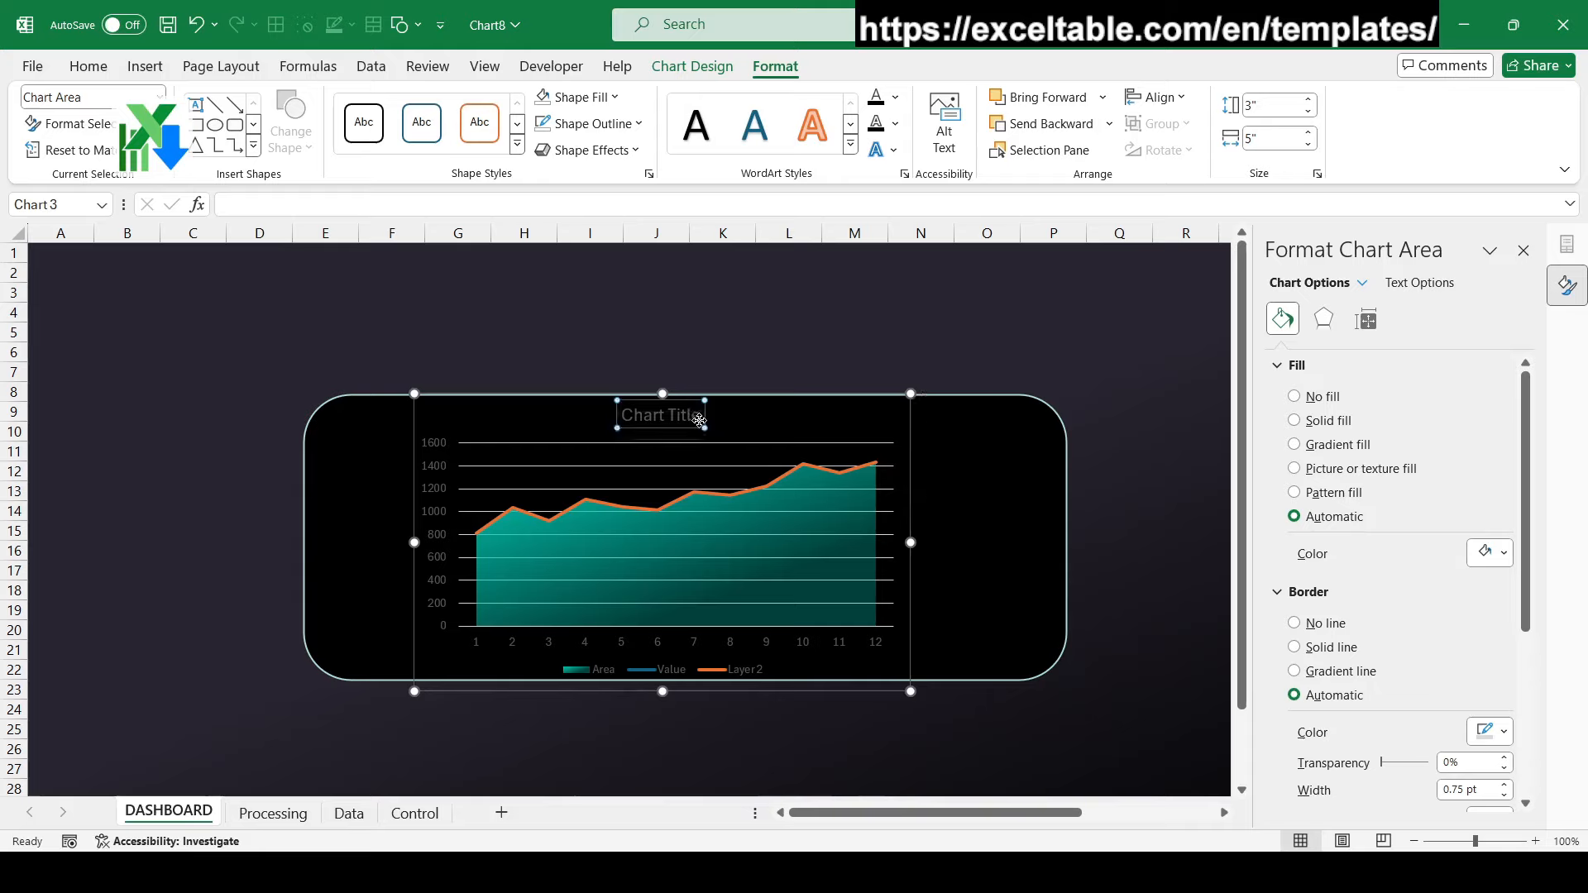
pyautogui.moveTo(733, 403); pyautogui.dragTo(735, 414)
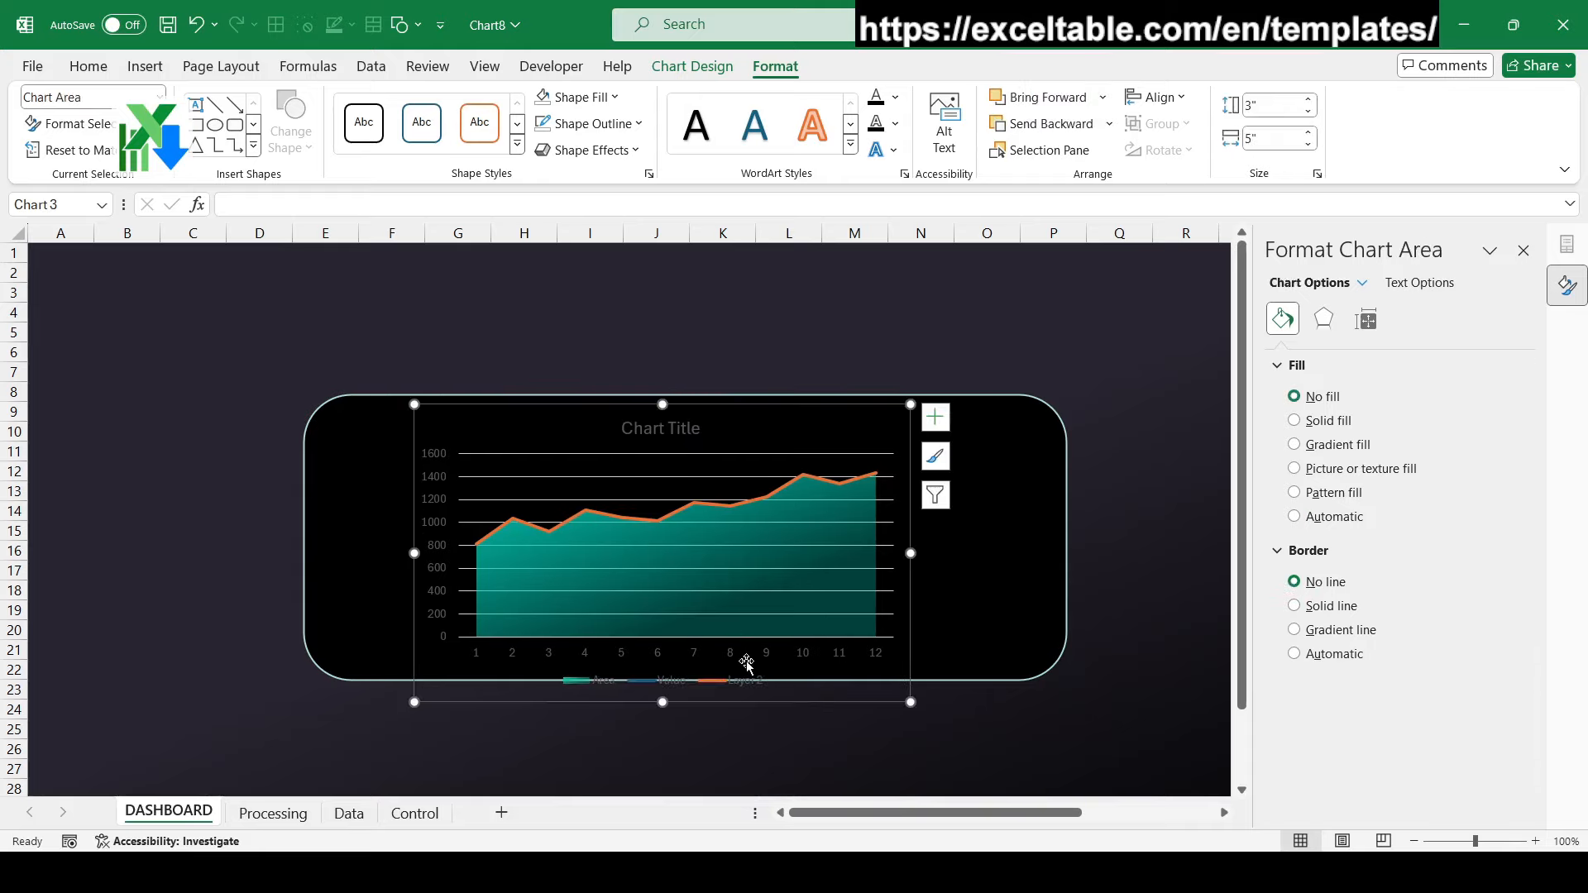
# Remove the chart's gridlines and legend, and resize it to about 2.34" high and 6.39" wide within the rounded rectangle
pyautogui.click(935, 418)
pyautogui.click(981, 584)
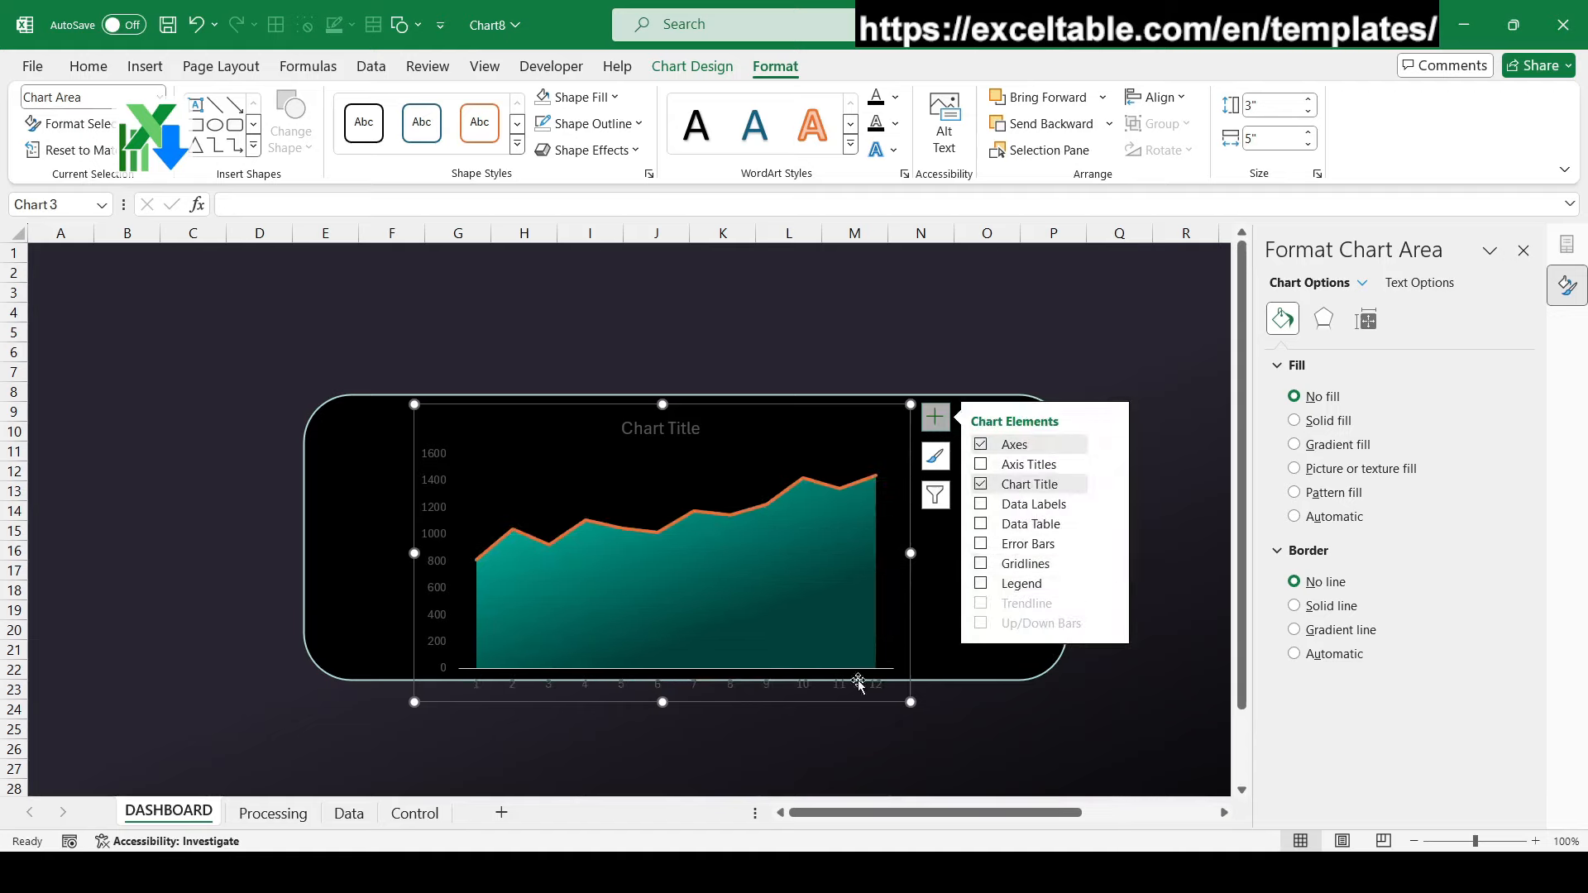
pyautogui.moveTo(663, 702); pyautogui.dragTo(659, 655)
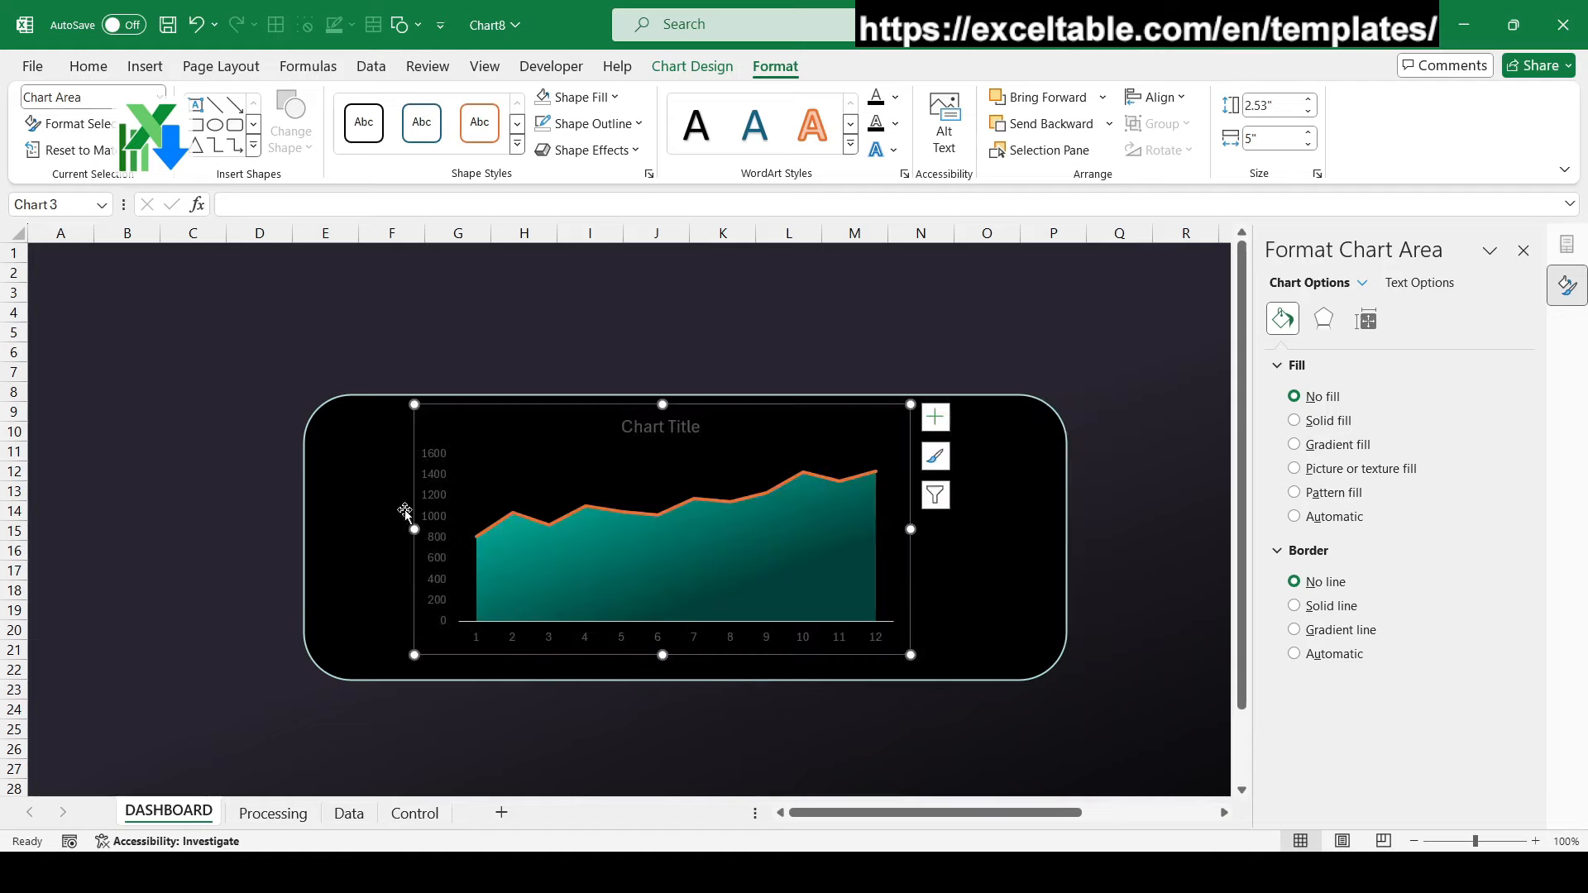
pyautogui.moveTo(415, 529); pyautogui.dragTo(361, 530)
pyautogui.moveTo(911, 530); pyautogui.dragTo(995, 530)
pyautogui.moveTo(678, 405); pyautogui.dragTo(678, 422)
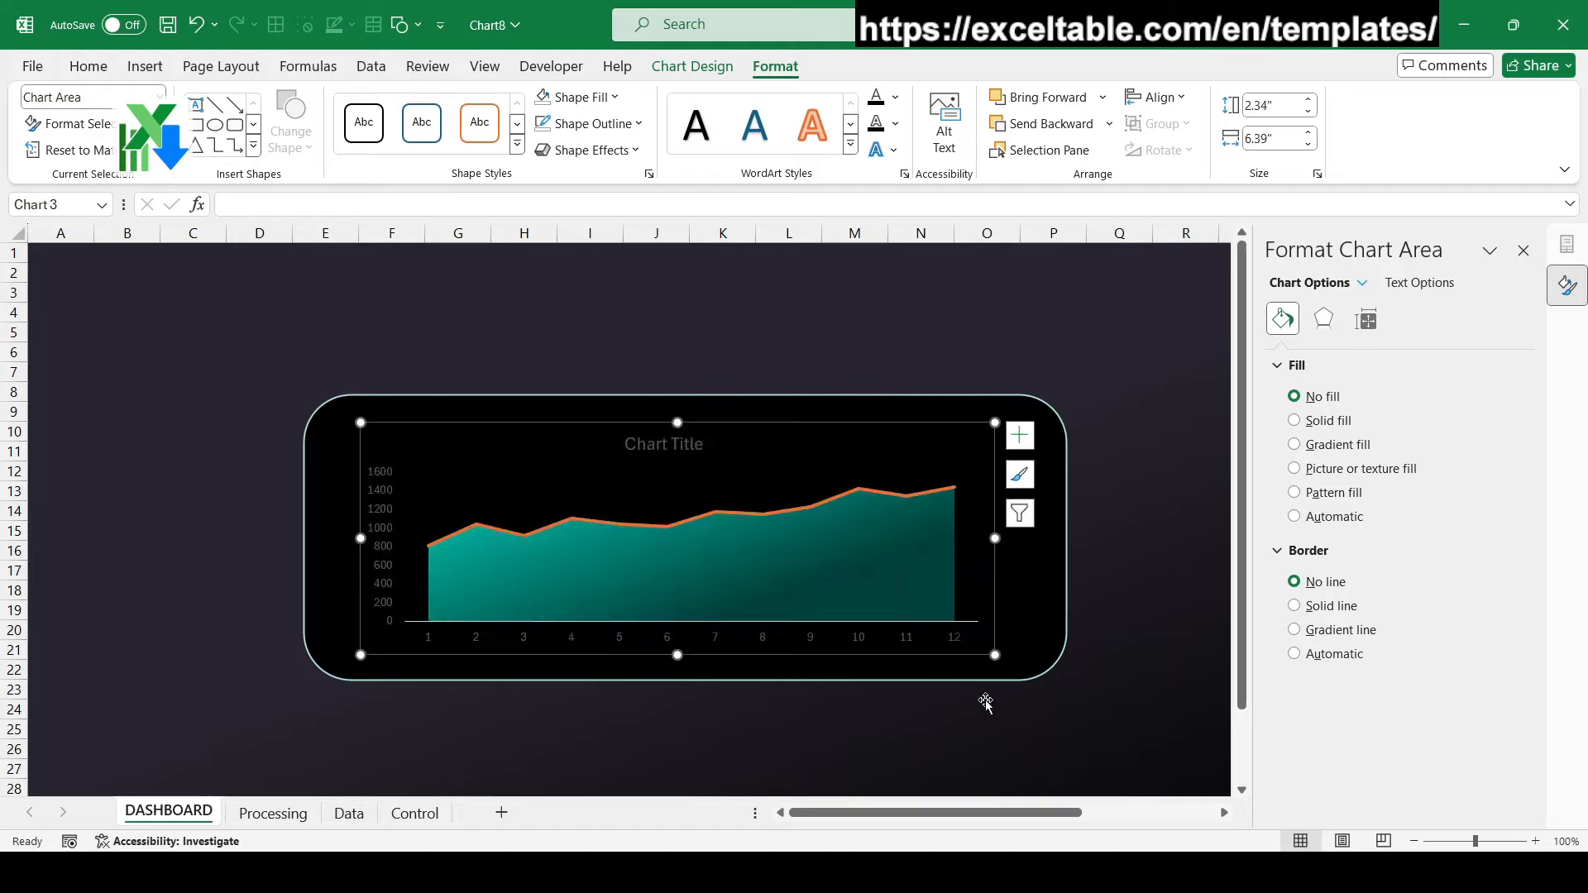
# Apply a linear gradient fill to the Area series and set its first gradient stop to teal at 26%
pyautogui.click(799, 596)
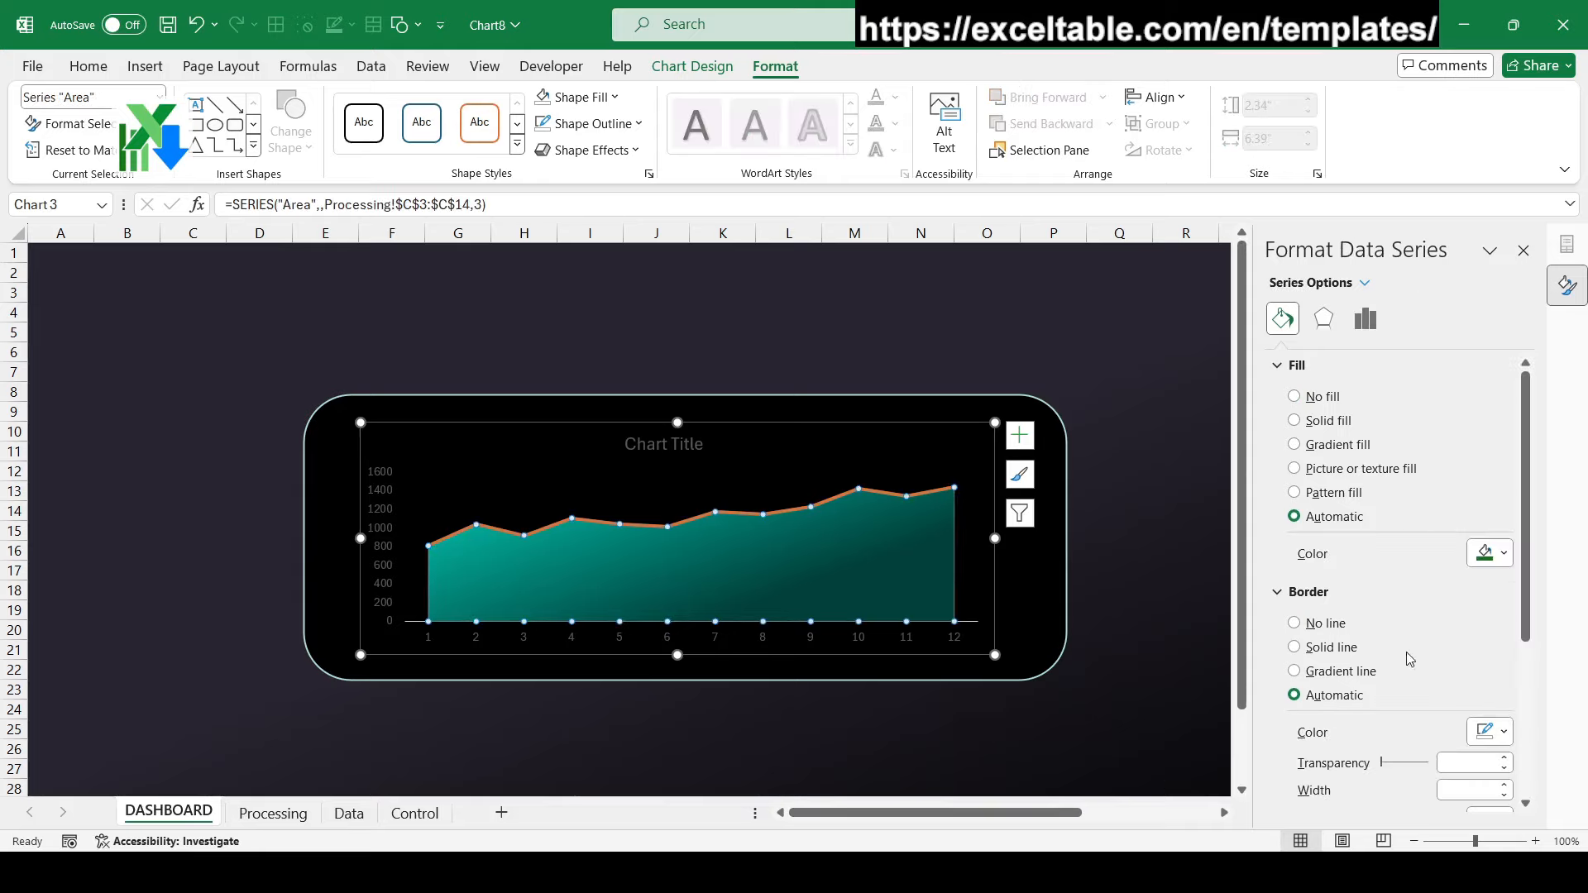
pyautogui.scroll(-5, 1410, 658)
pyautogui.scroll(3, 1409, 658)
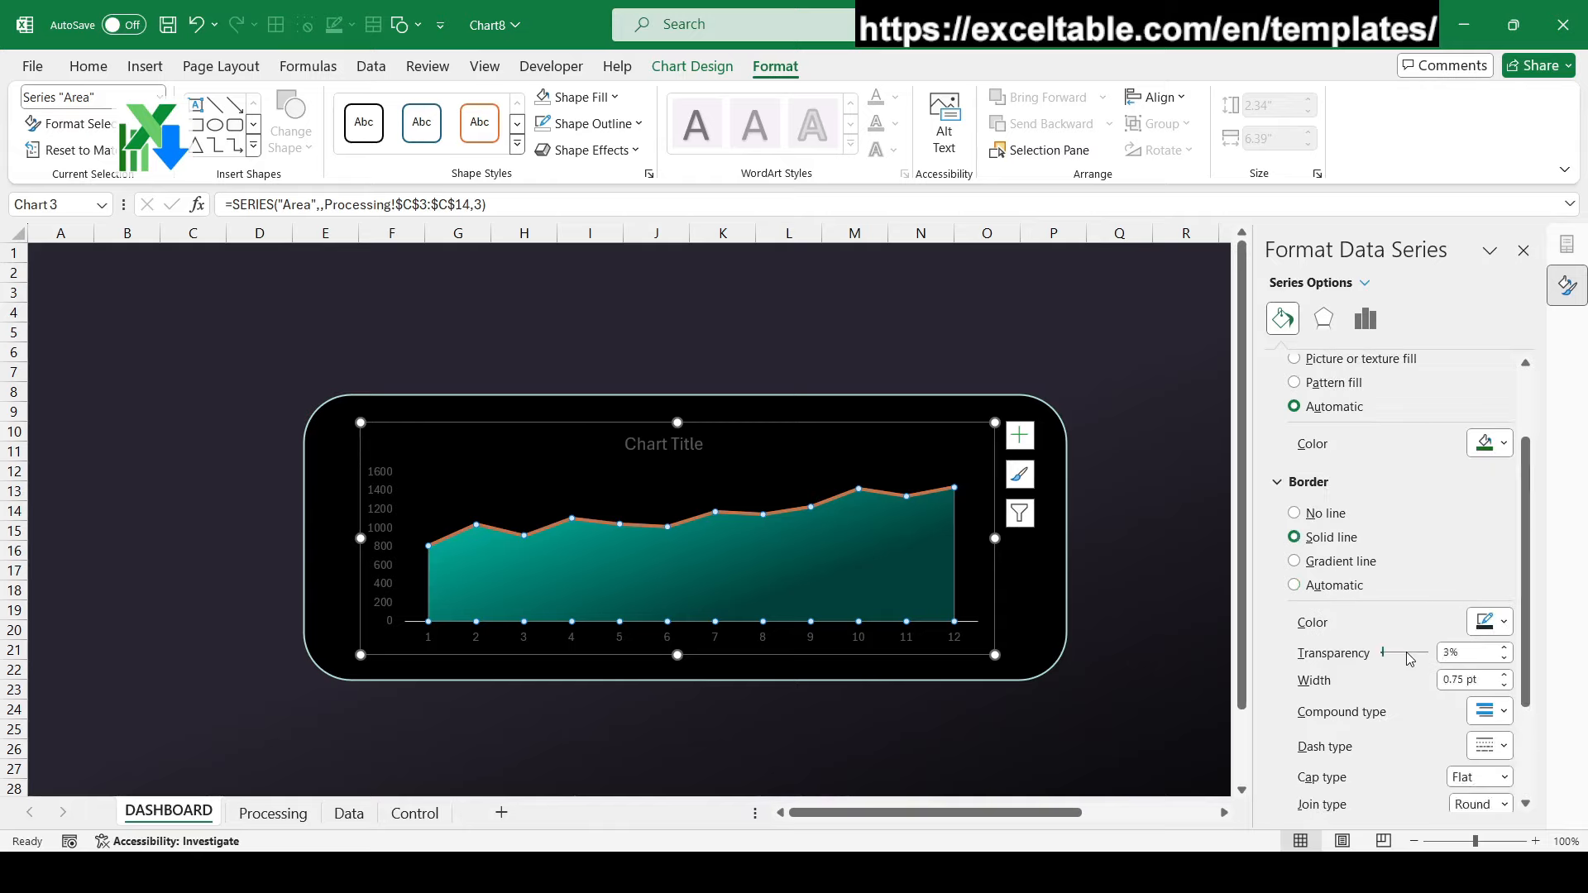
pyautogui.scroll(2, 1413, 539)
pyautogui.click(1328, 446)
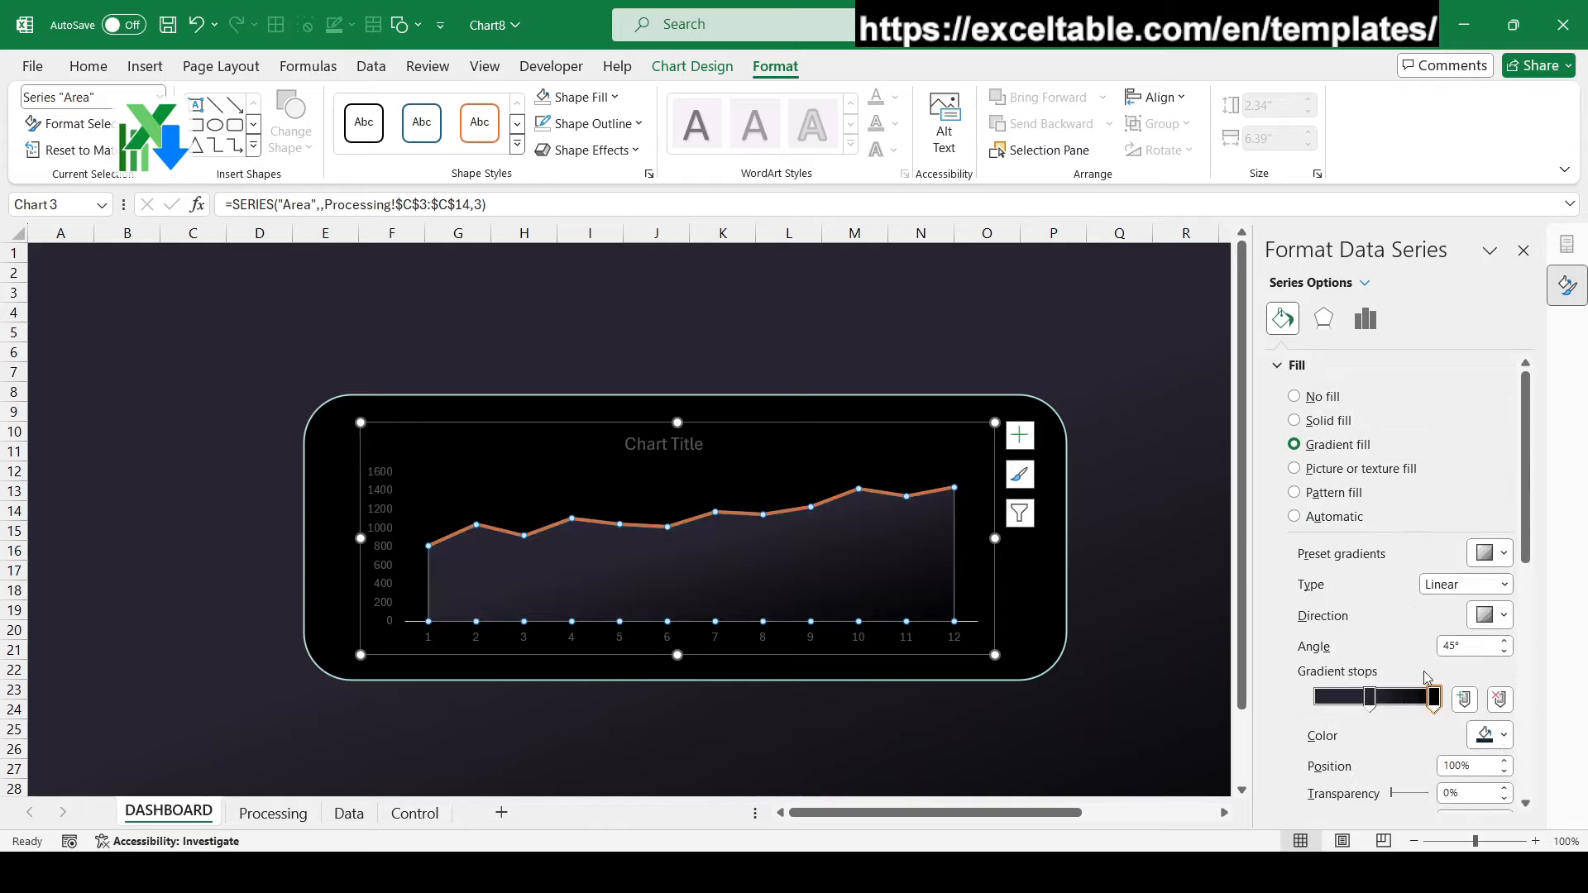
pyautogui.click(1370, 698)
pyautogui.click(1504, 735)
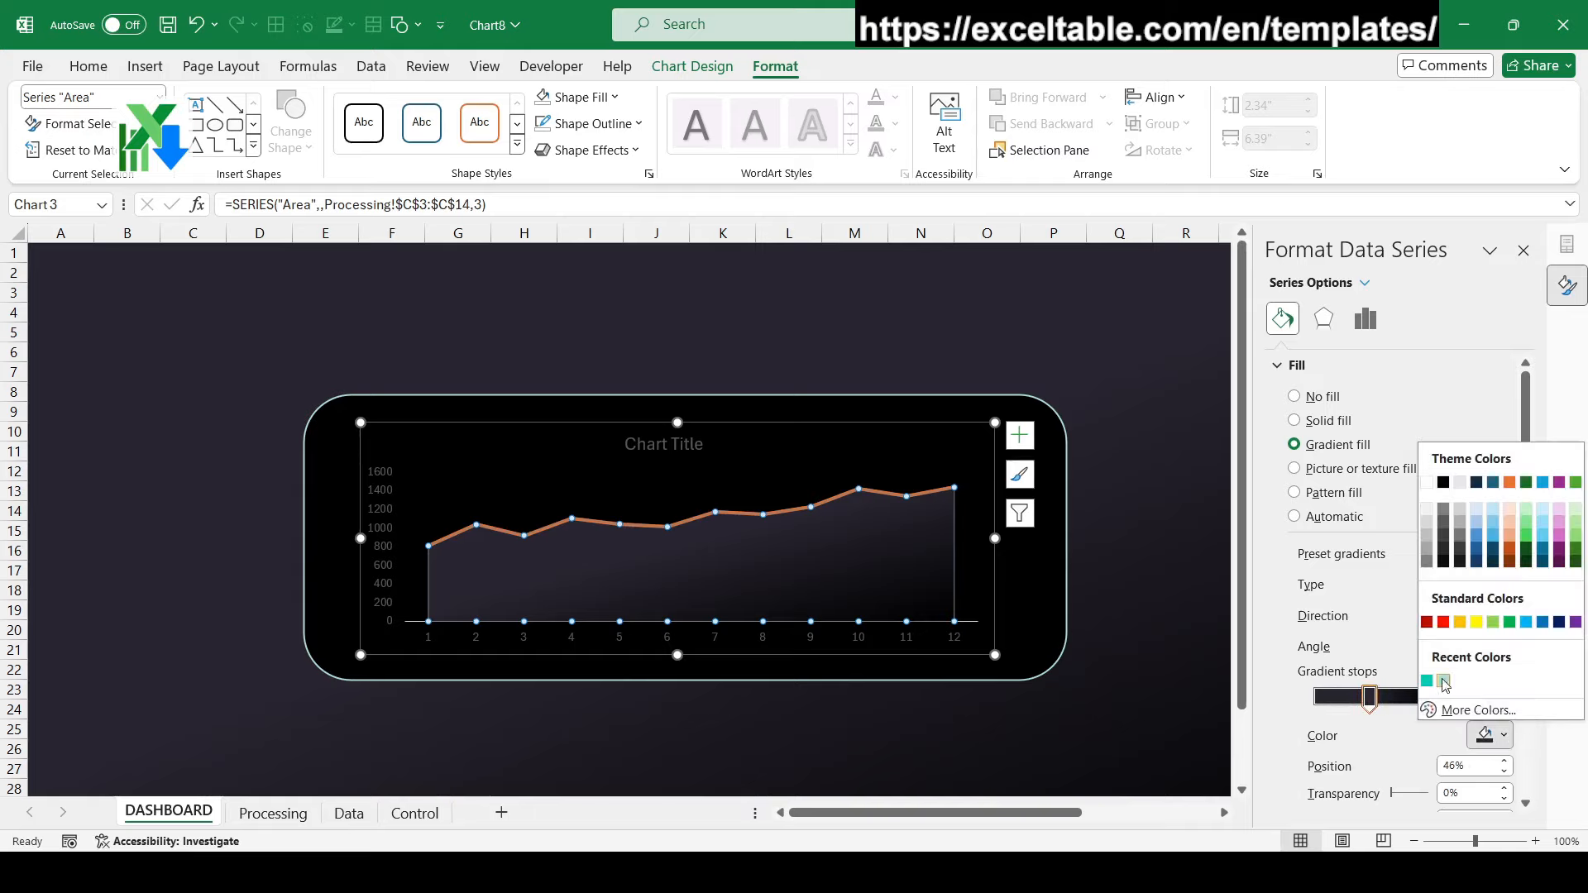
pyautogui.click(1444, 683)
pyautogui.moveTo(1370, 699); pyautogui.dragTo(1347, 699)
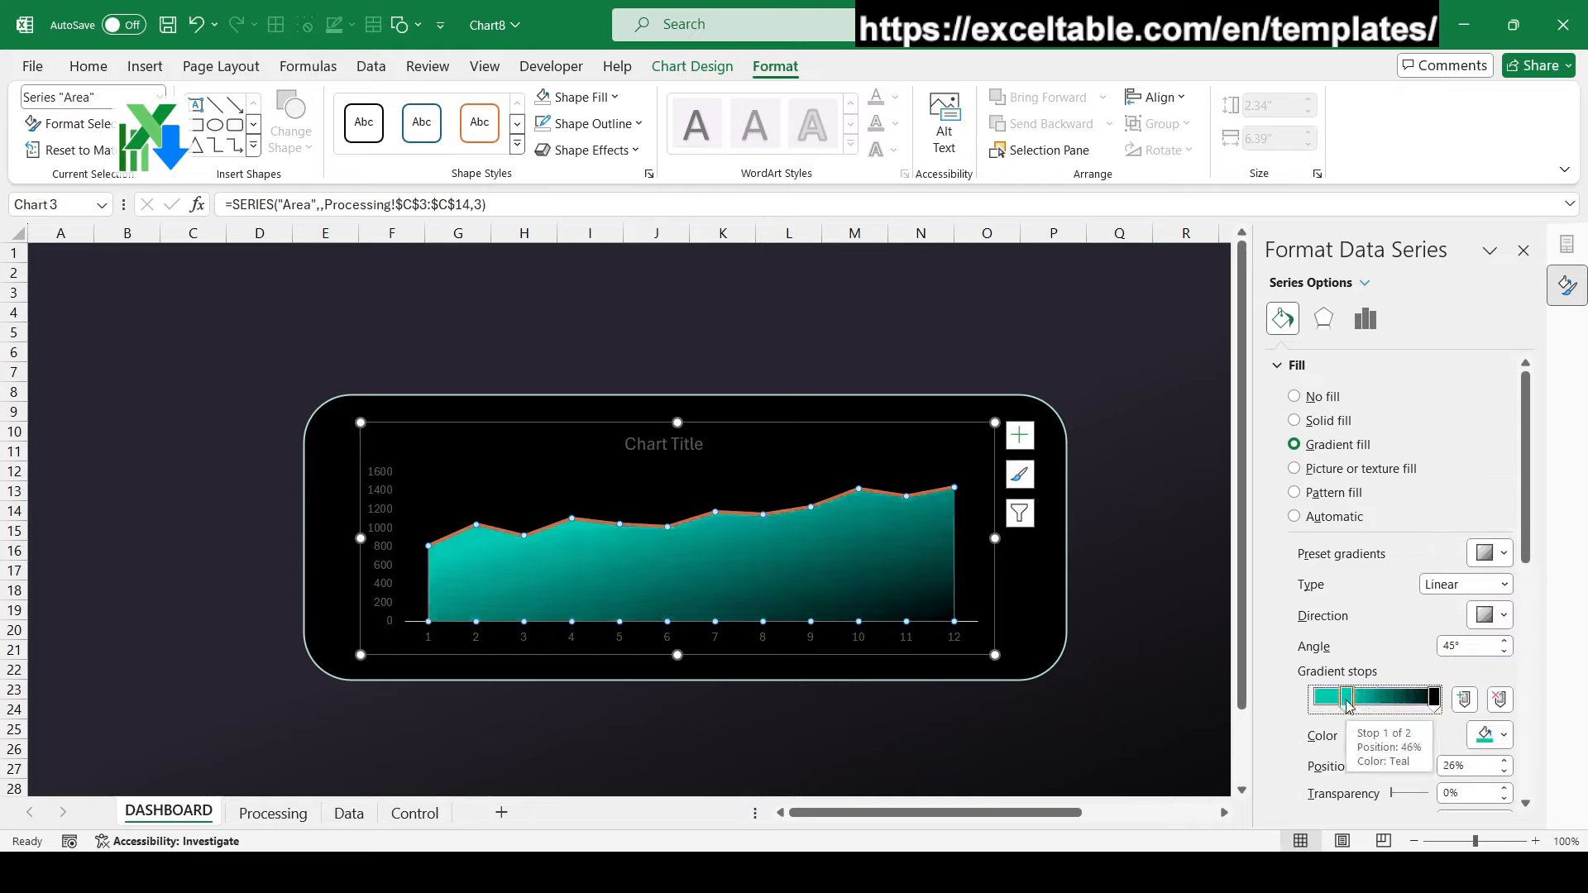
# Make the last gradient stop teal with 100% transparency, and position the two stops at the gradient's start and at 81%
pyautogui.click(1433, 700)
pyautogui.click(1496, 735)
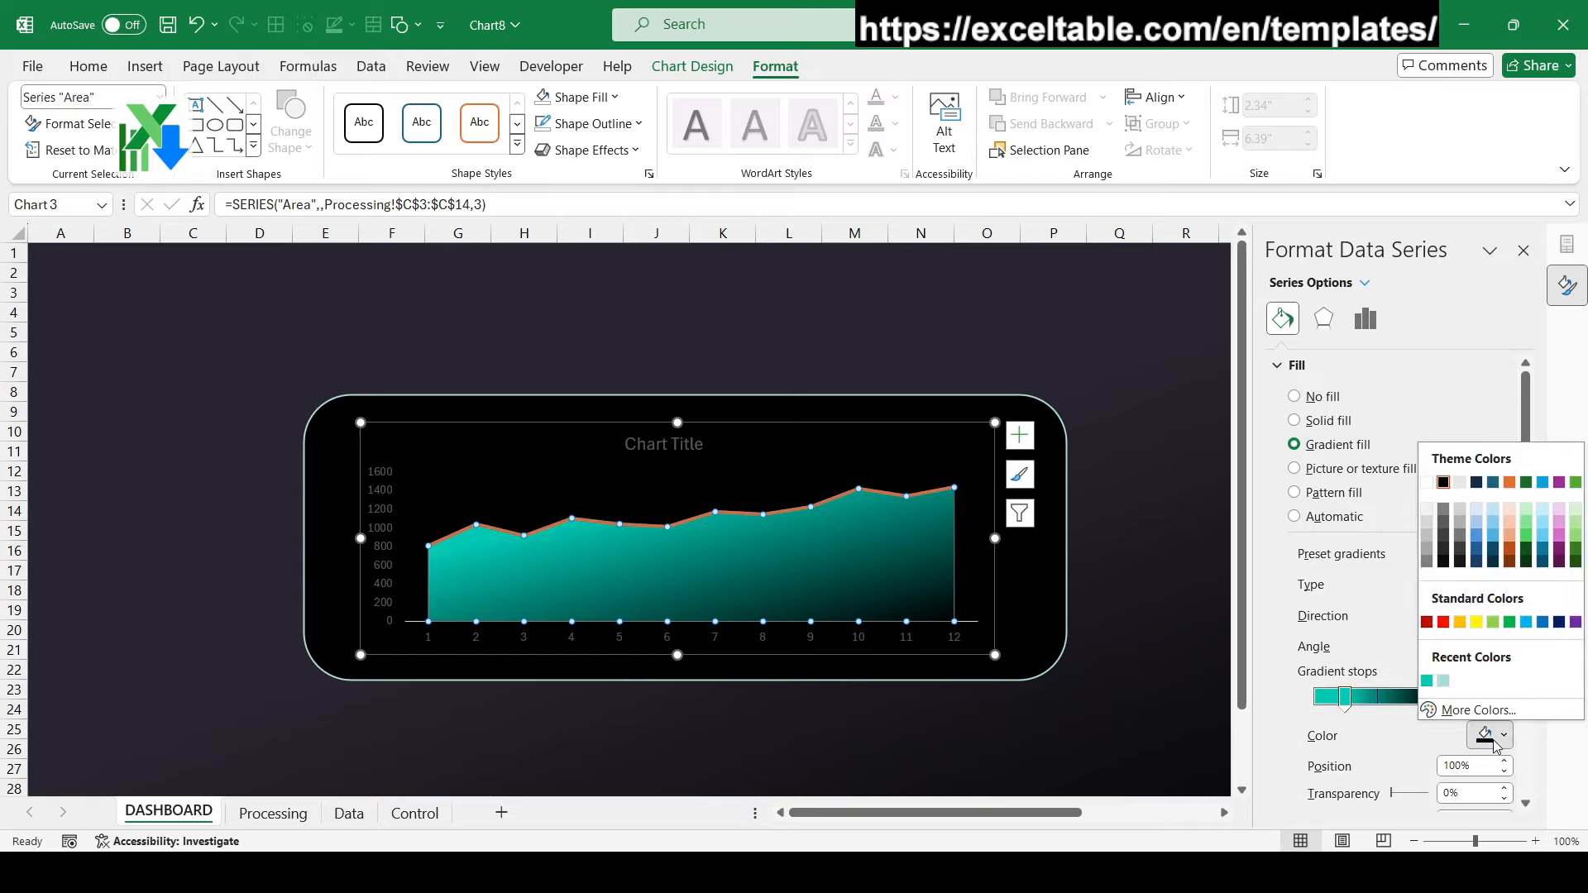
pyautogui.click(1427, 680)
pyautogui.moveTo(1392, 793); pyautogui.dragTo(1434, 796)
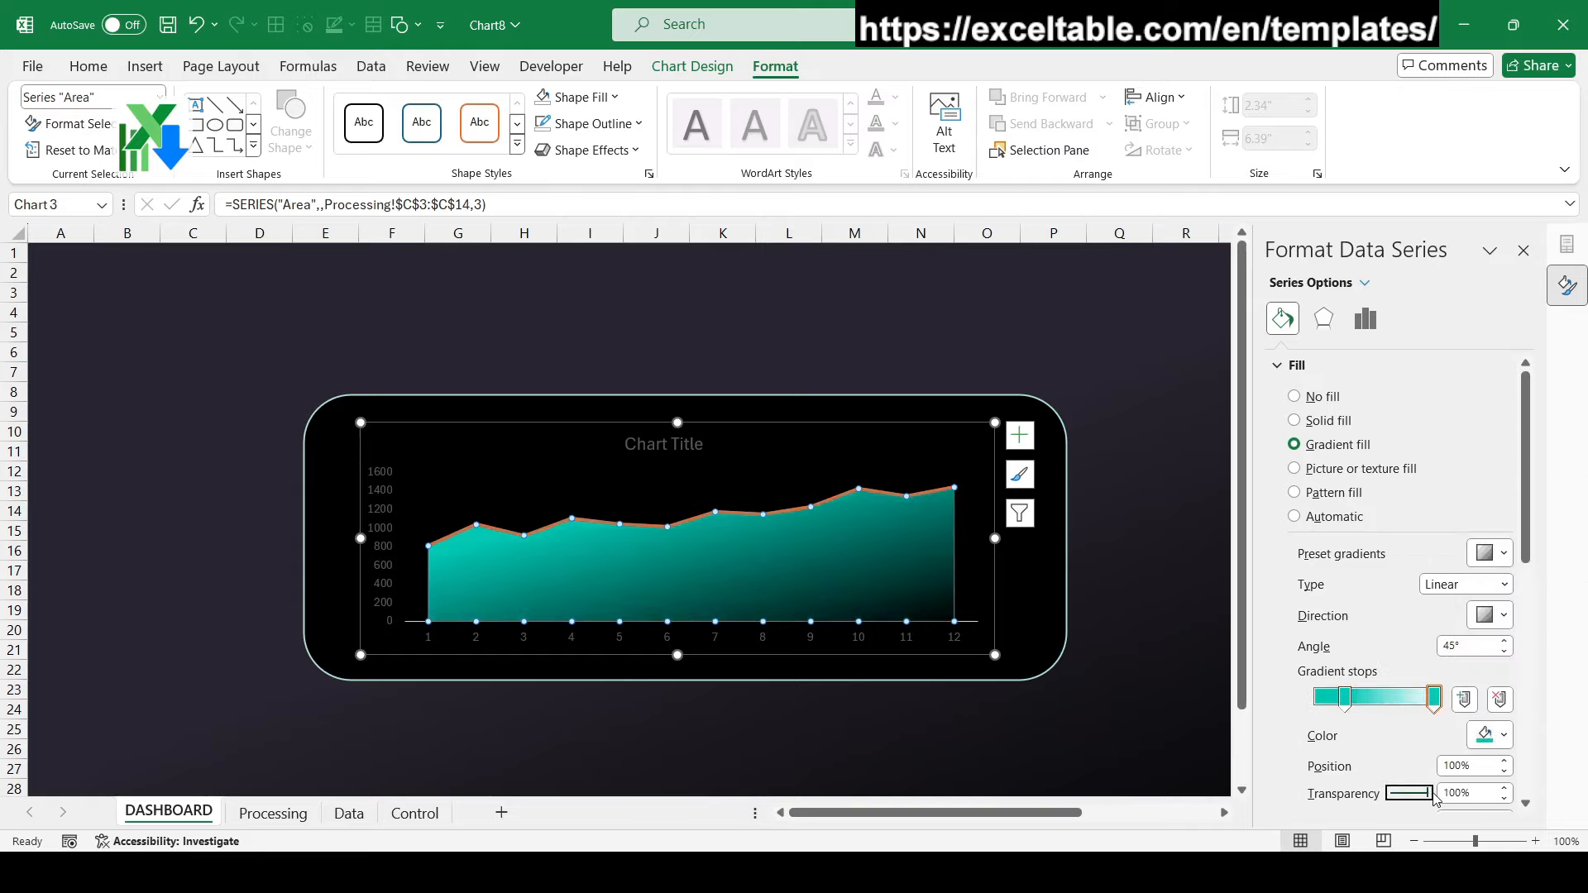
pyautogui.moveTo(1346, 700); pyautogui.dragTo(1310, 712)
pyautogui.moveTo(1434, 699); pyautogui.dragTo(1412, 701)
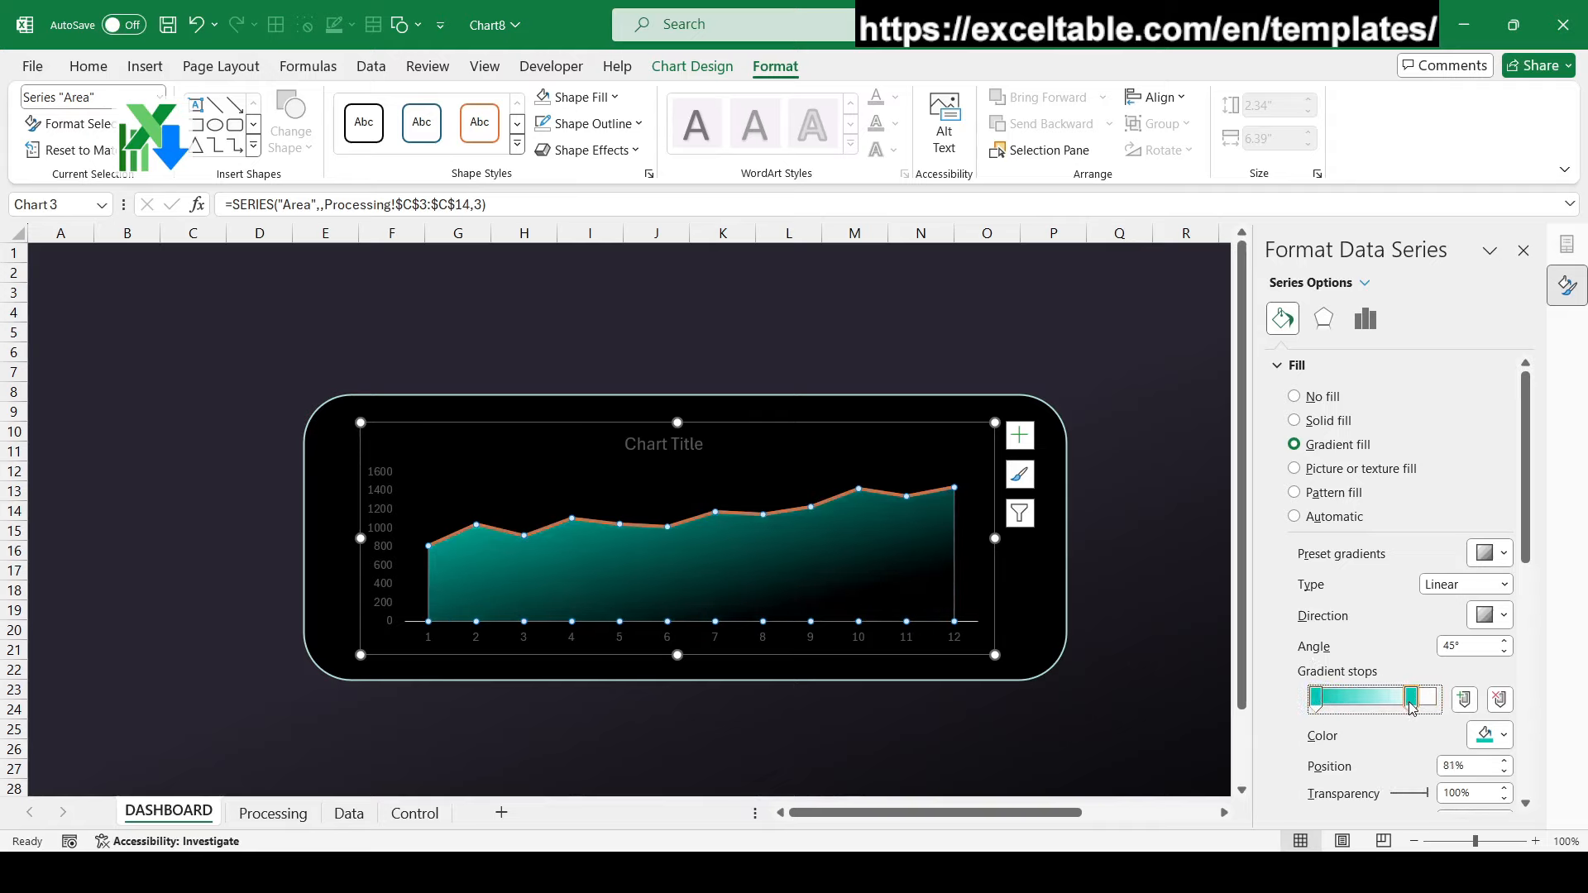
# Set the Area series' gradient angle to 80°
pyautogui.click(1506, 643)
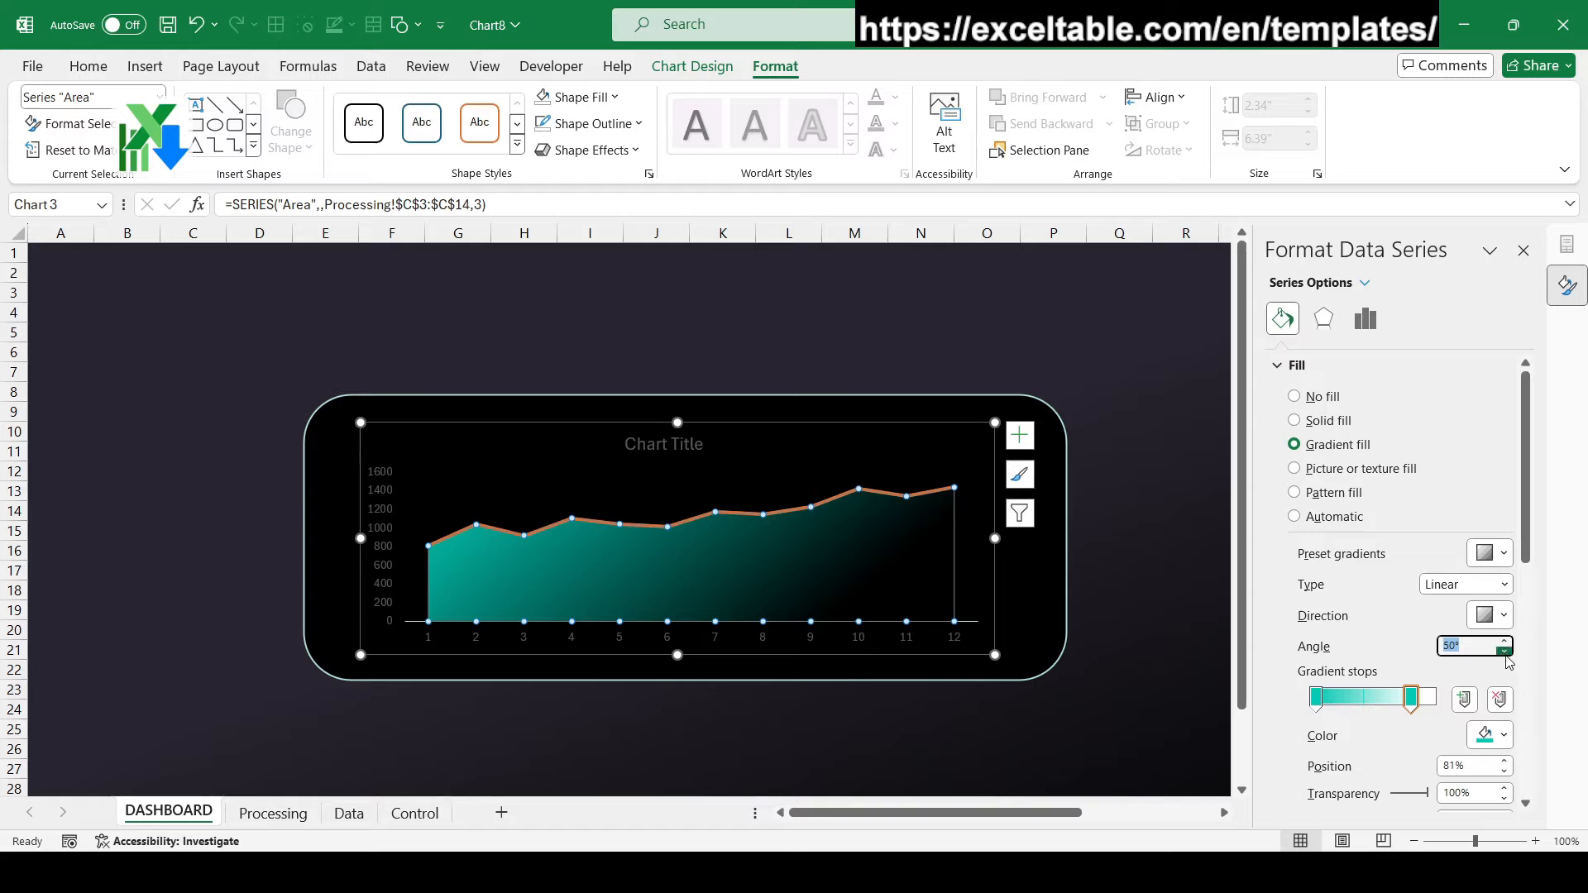
pyautogui.click(1506, 652)
pyautogui.click(1506, 652)
pyautogui.click(1506, 642)
pyautogui.click(1506, 643)
pyautogui.click(1506, 643)
pyautogui.click(1505, 643)
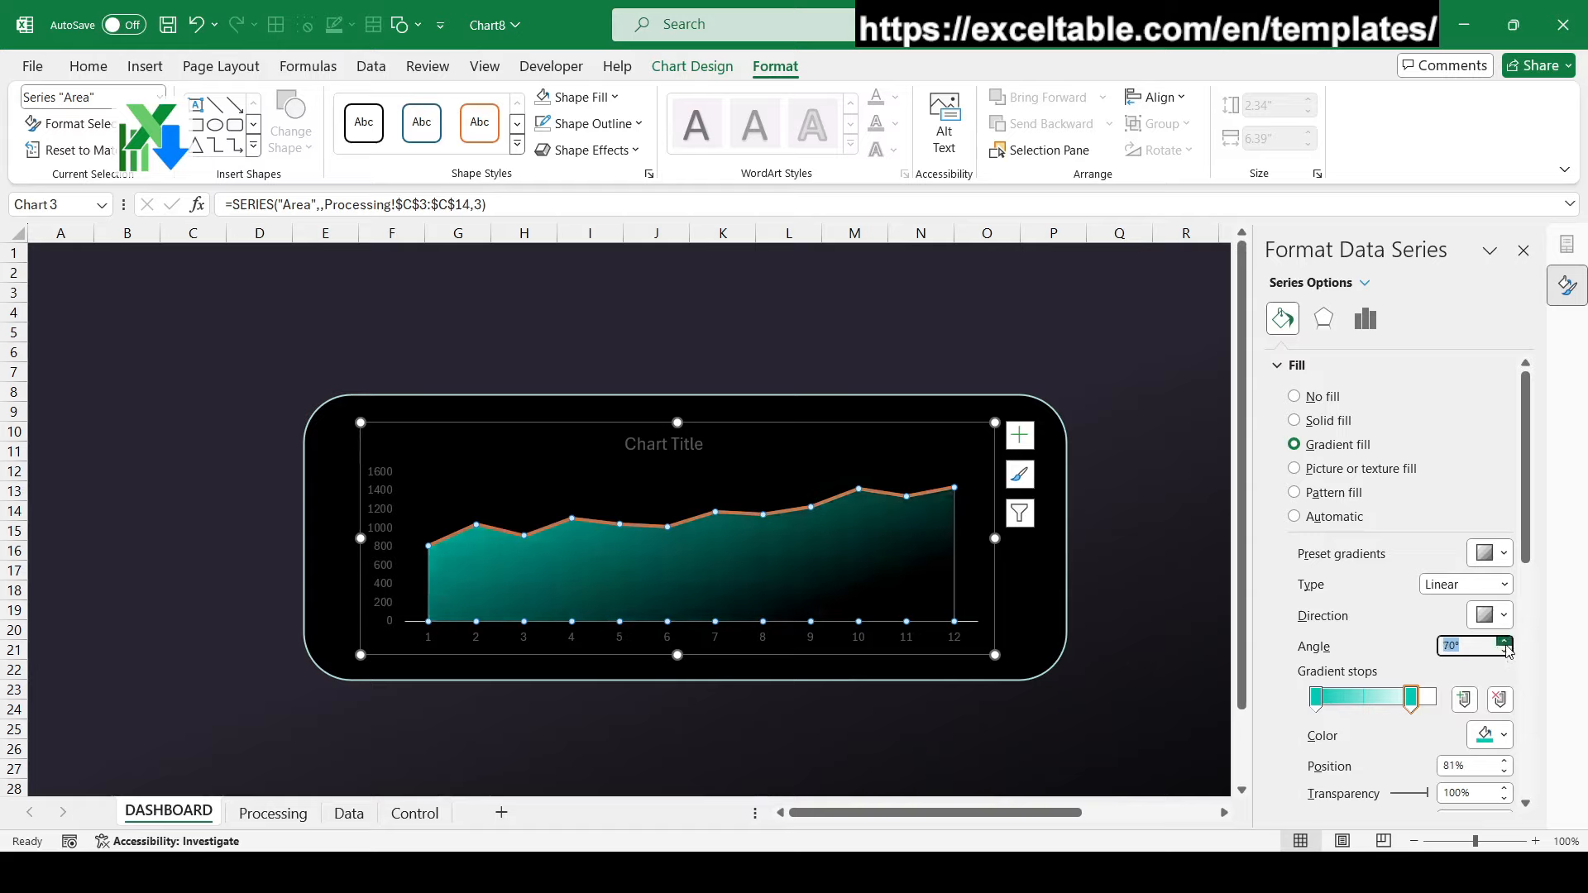
pyautogui.click(1507, 646)
pyautogui.click(1507, 646)
pyautogui.click(1508, 654)
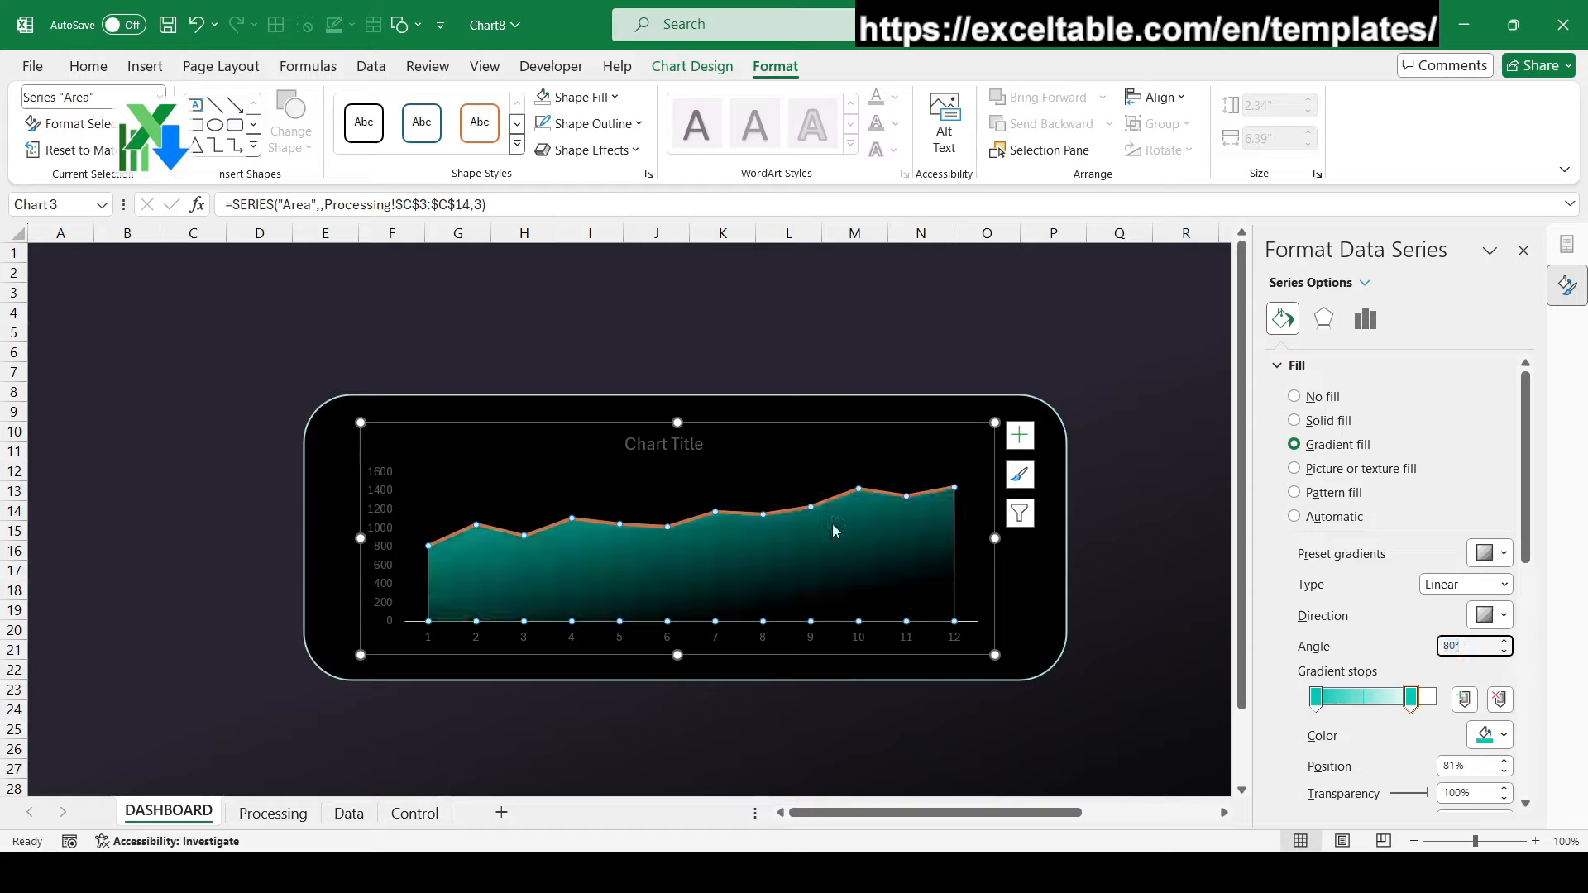
# Shift the Area series' transparent gradient stop slightly closer to the first stop and check the resulting fill
pyautogui.moveTo(1411, 707); pyautogui.dragTo(1396, 709)
pyautogui.click(1070, 714)
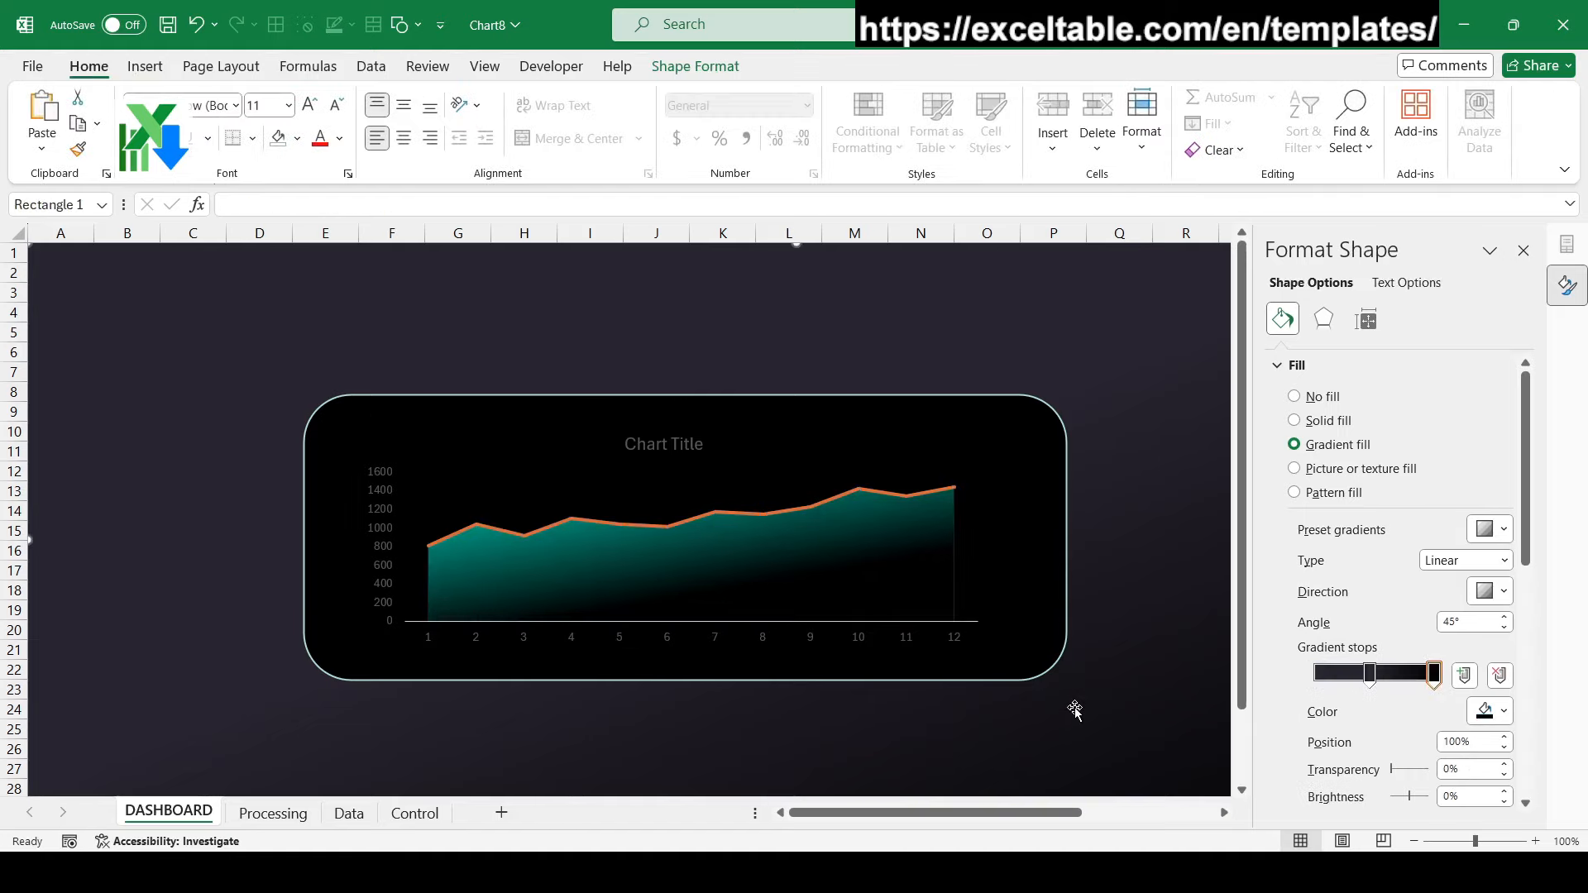
pyautogui.click(891, 572)
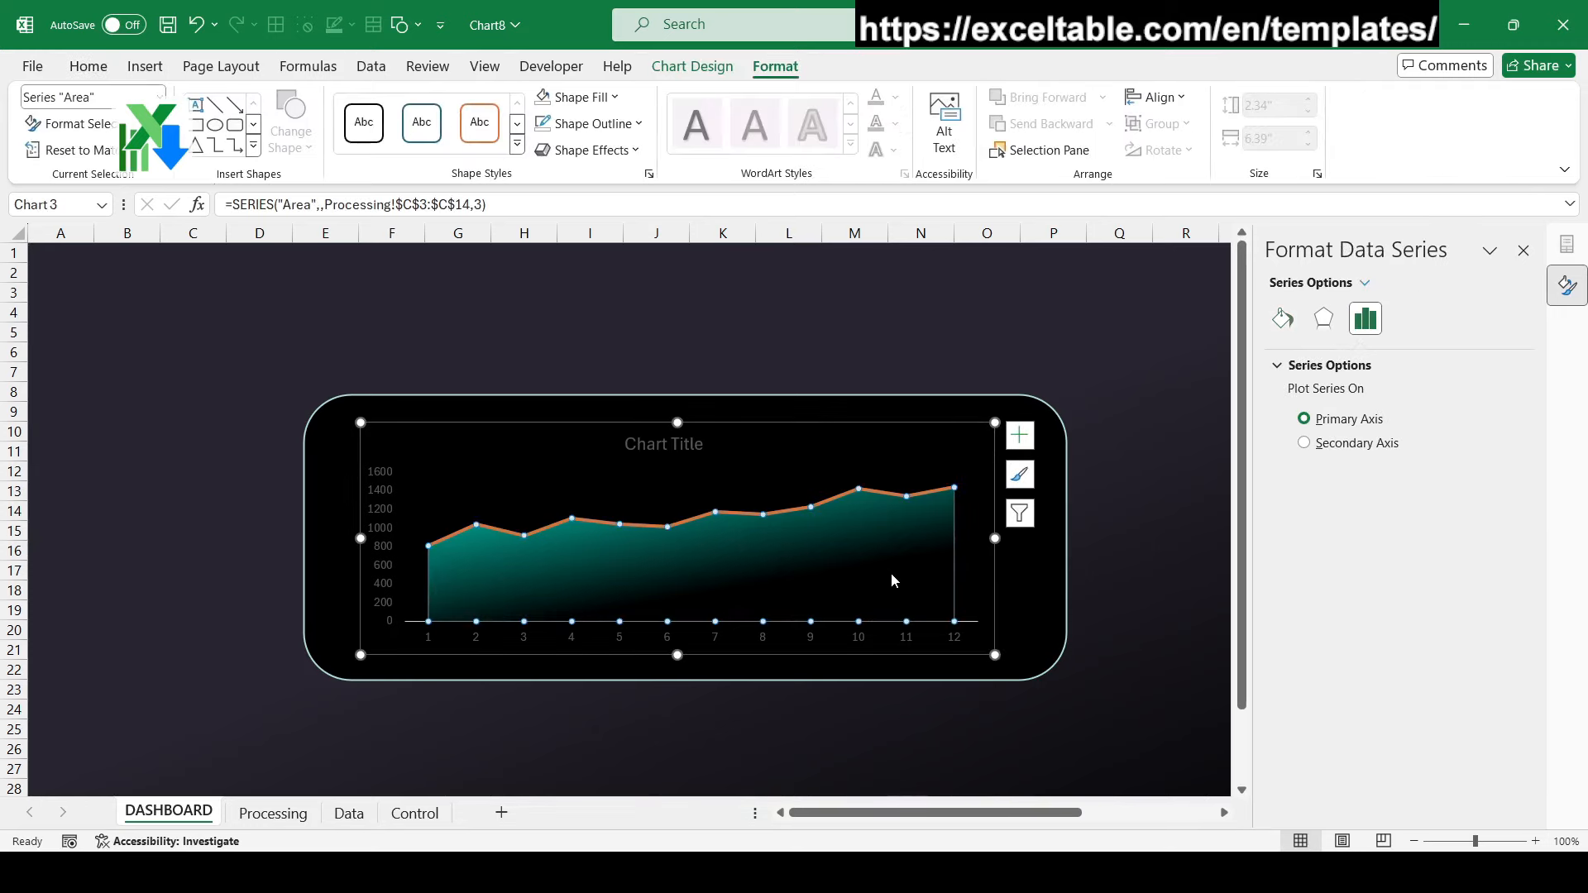
pyautogui.click(1102, 657)
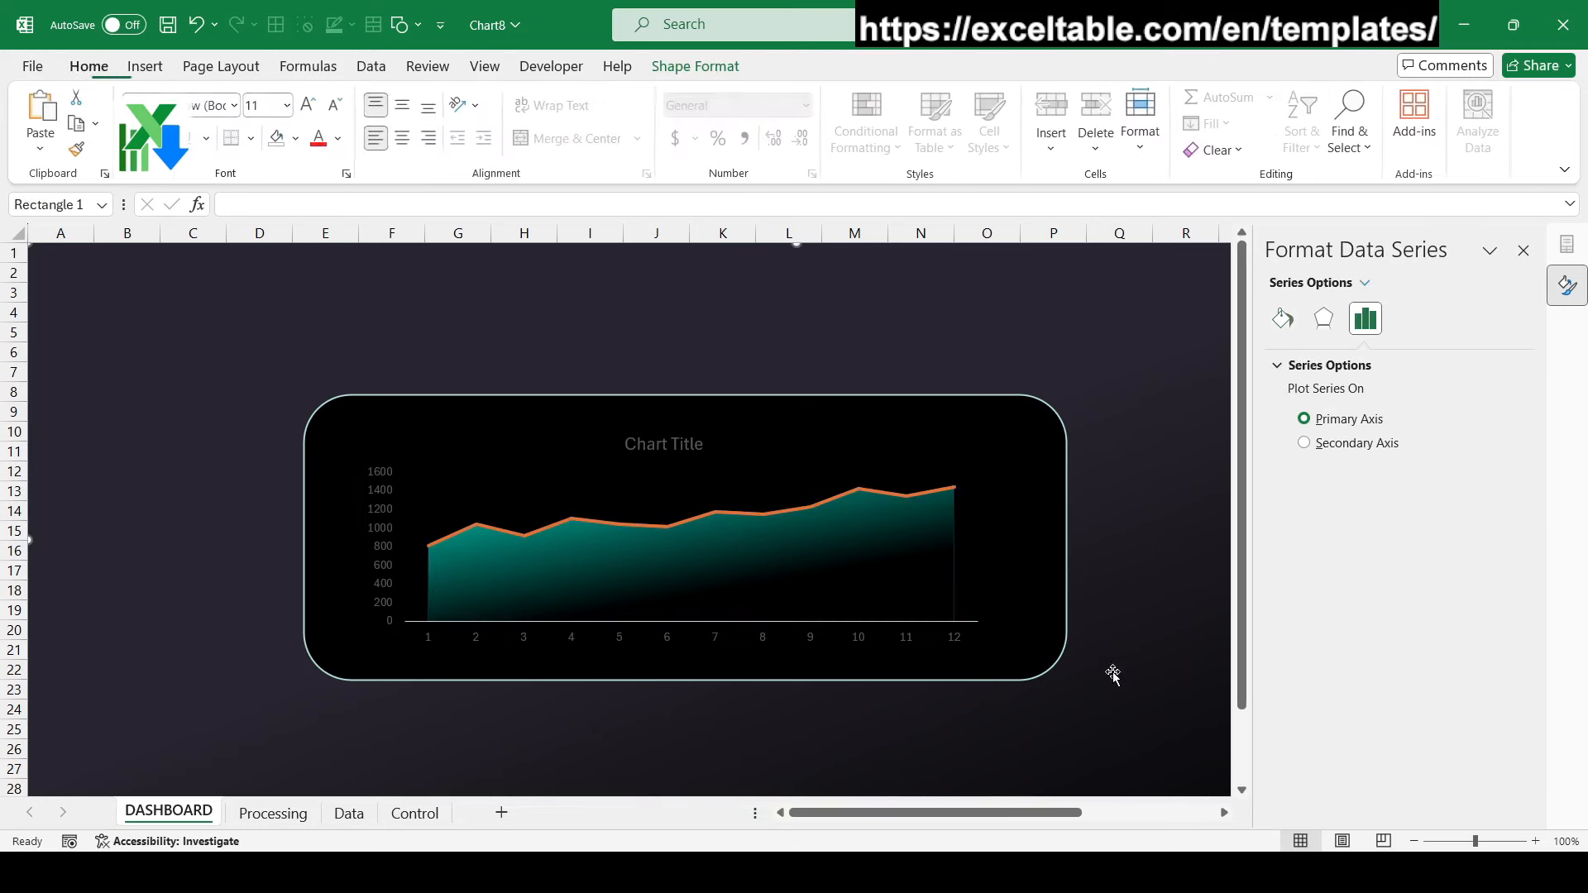
# Format the Layer 2 series line as a solid light aqua line 2 pt wide
pyautogui.click(889, 507)
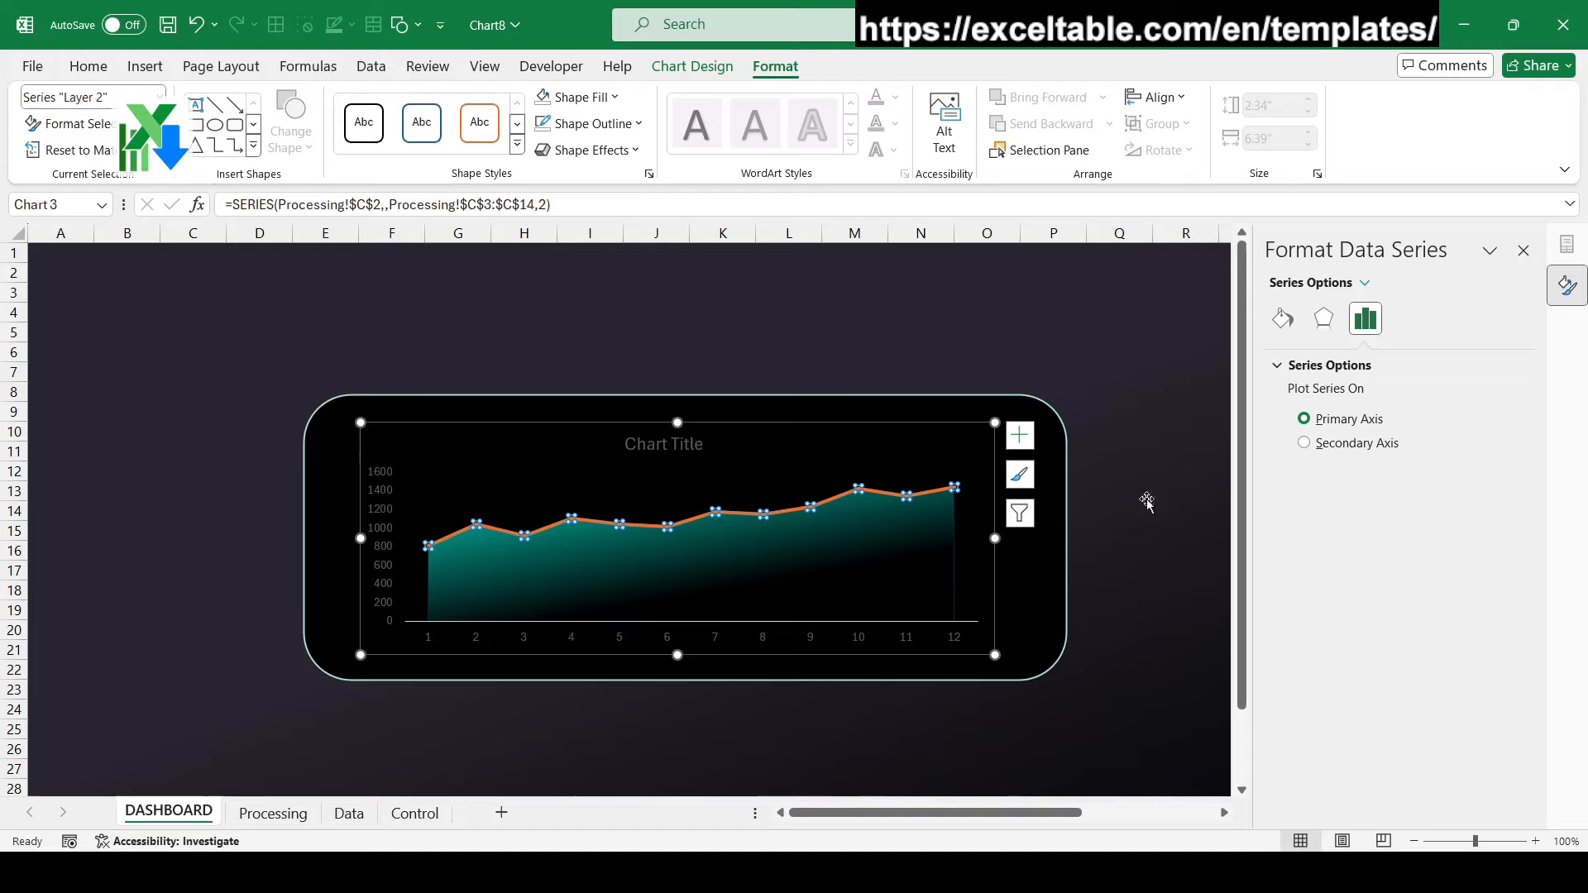
pyautogui.click(1366, 283)
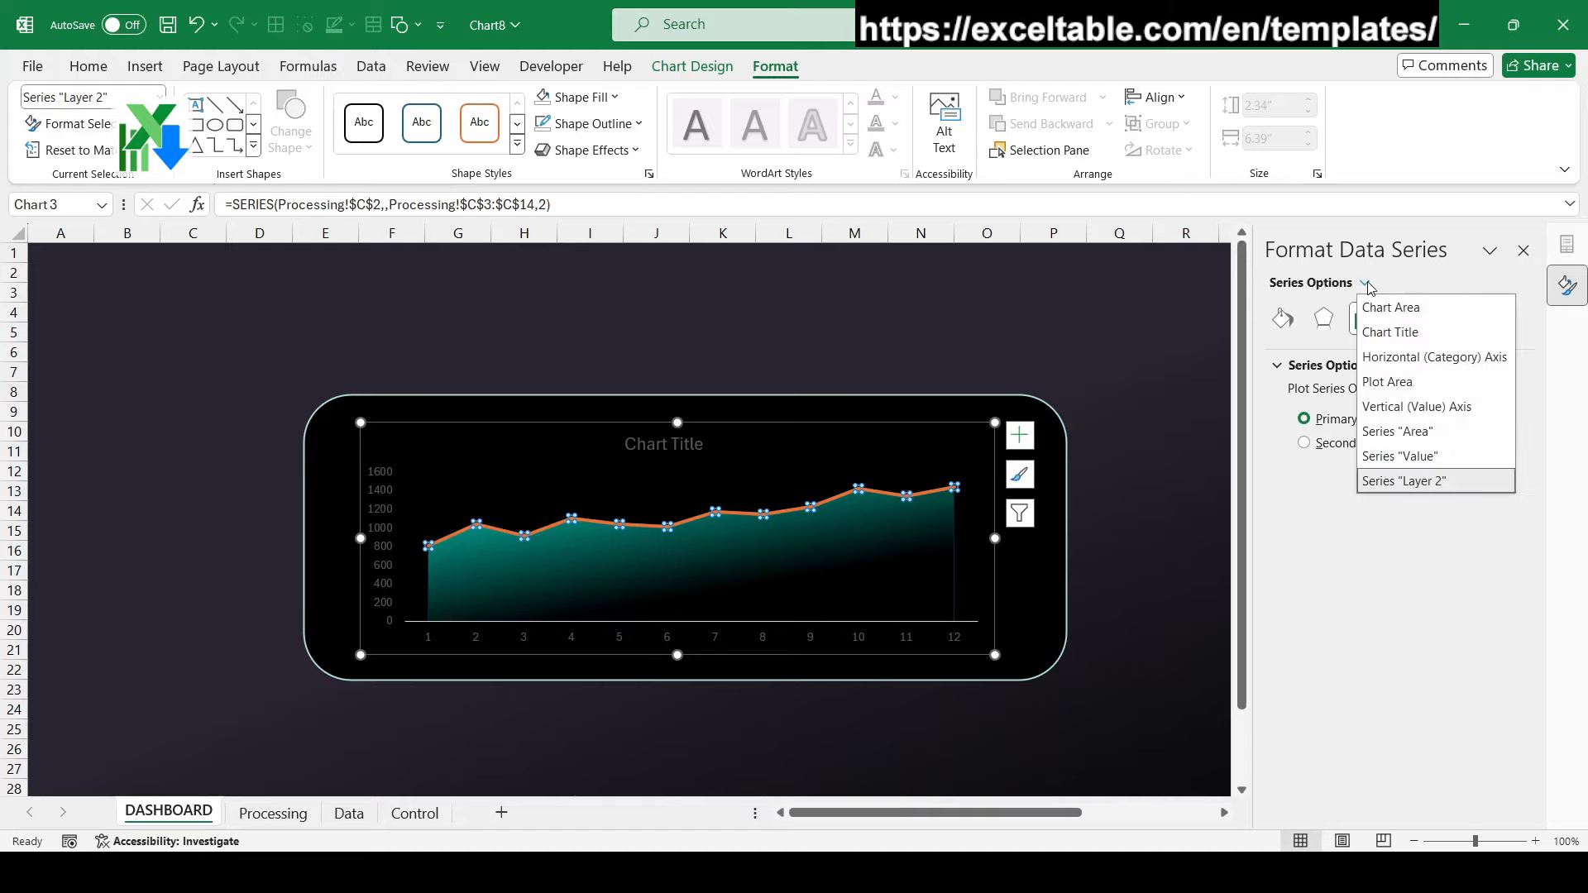
pyautogui.click(1436, 460)
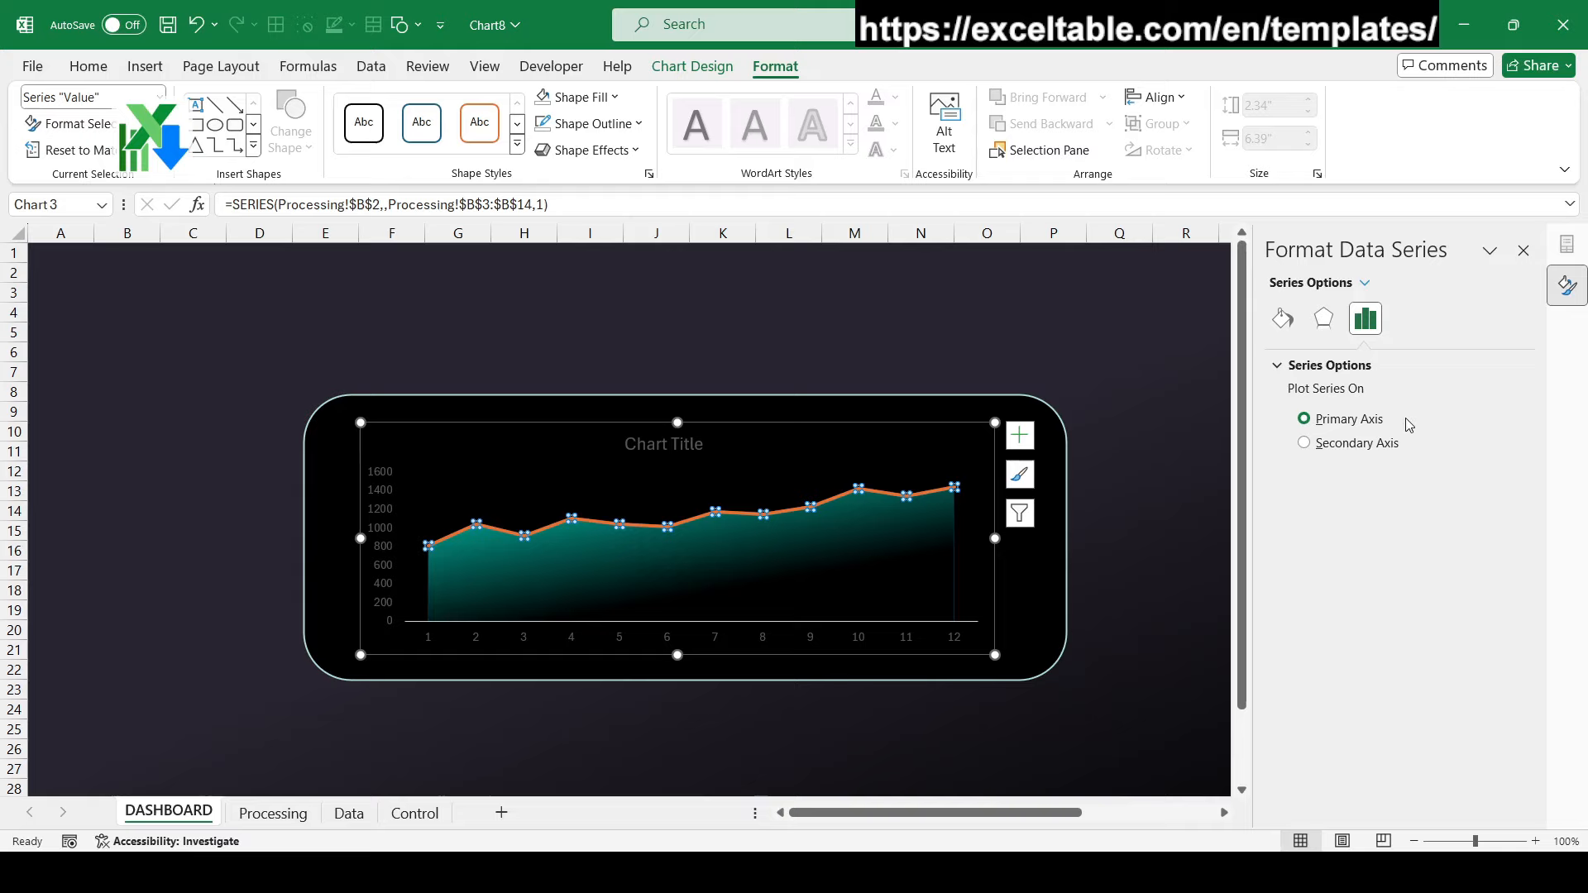
pyautogui.click(1365, 284)
pyautogui.click(1406, 480)
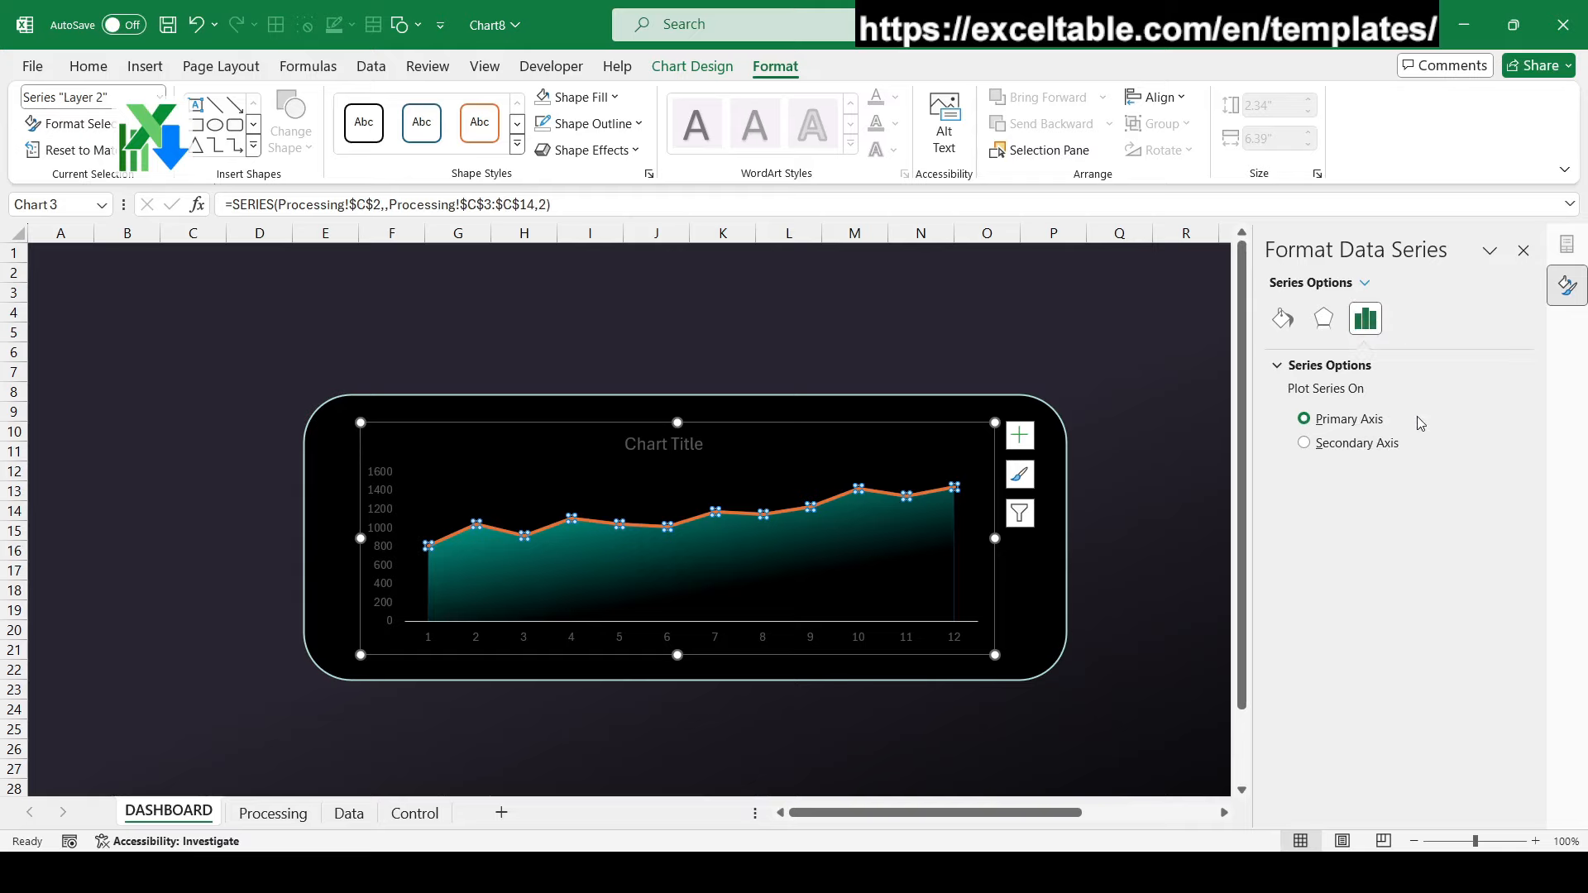
pyautogui.click(1290, 323)
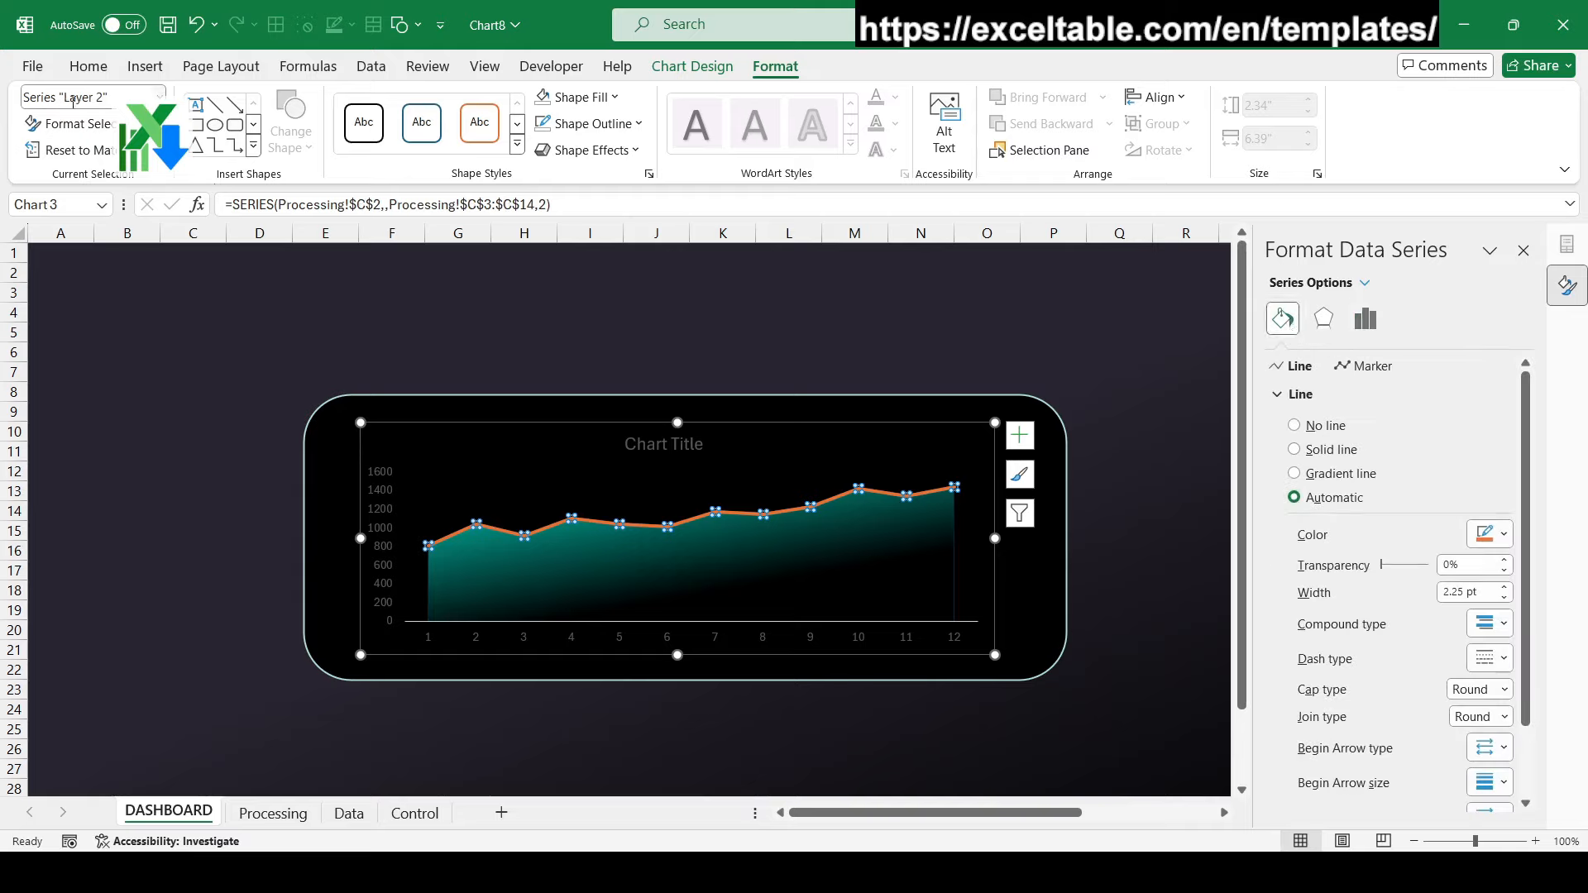
pyautogui.click(105, 99)
pyautogui.click(160, 96)
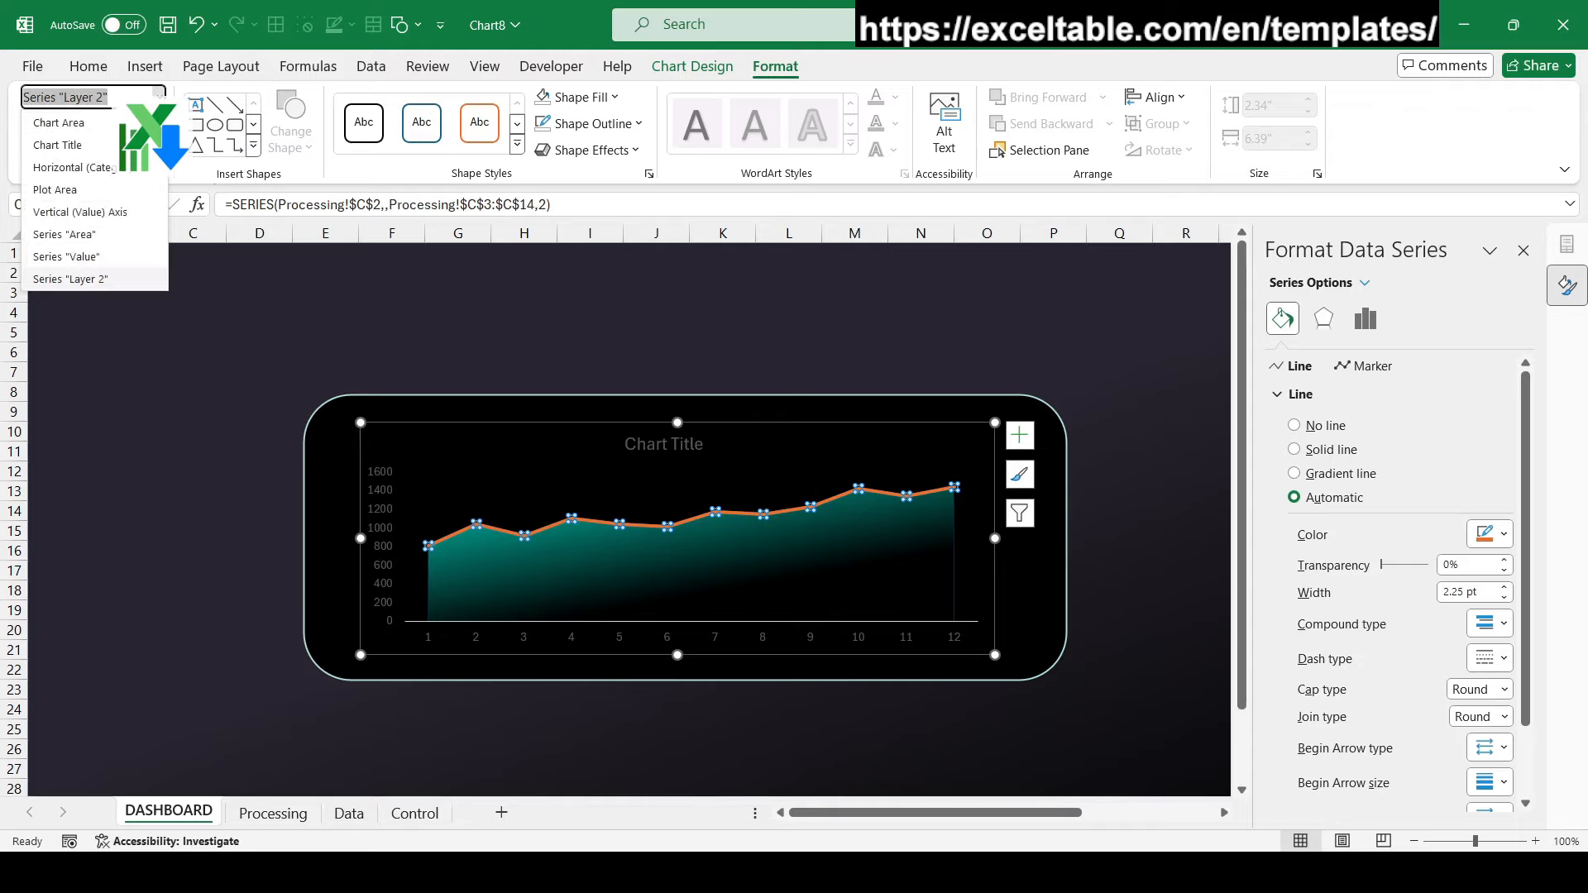
pyautogui.click(79, 279)
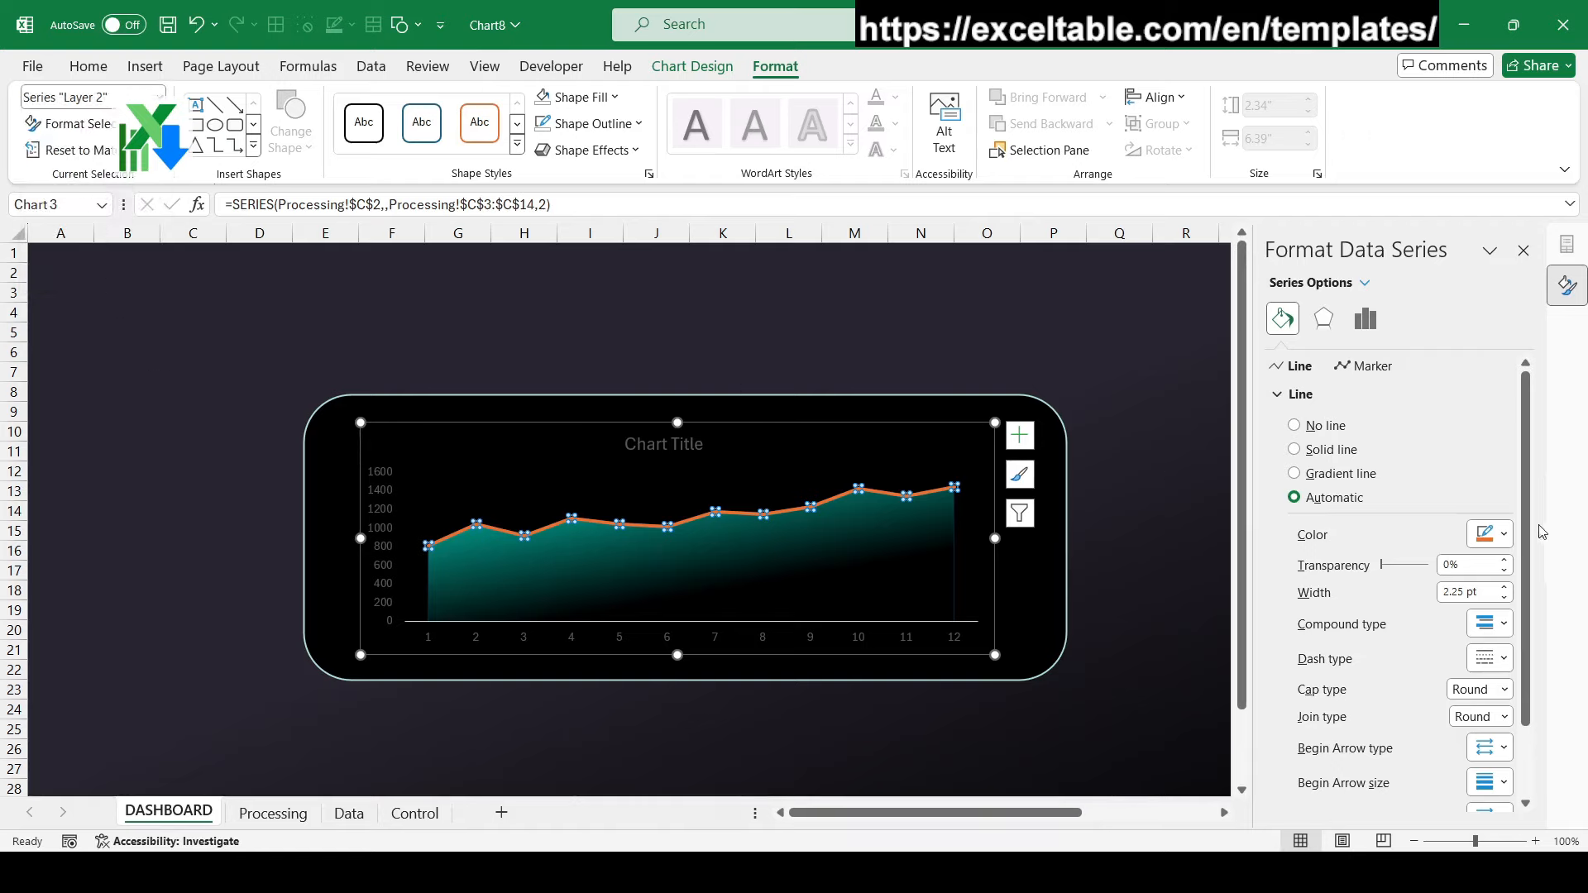
pyautogui.scroll(-2, 1537, 622)
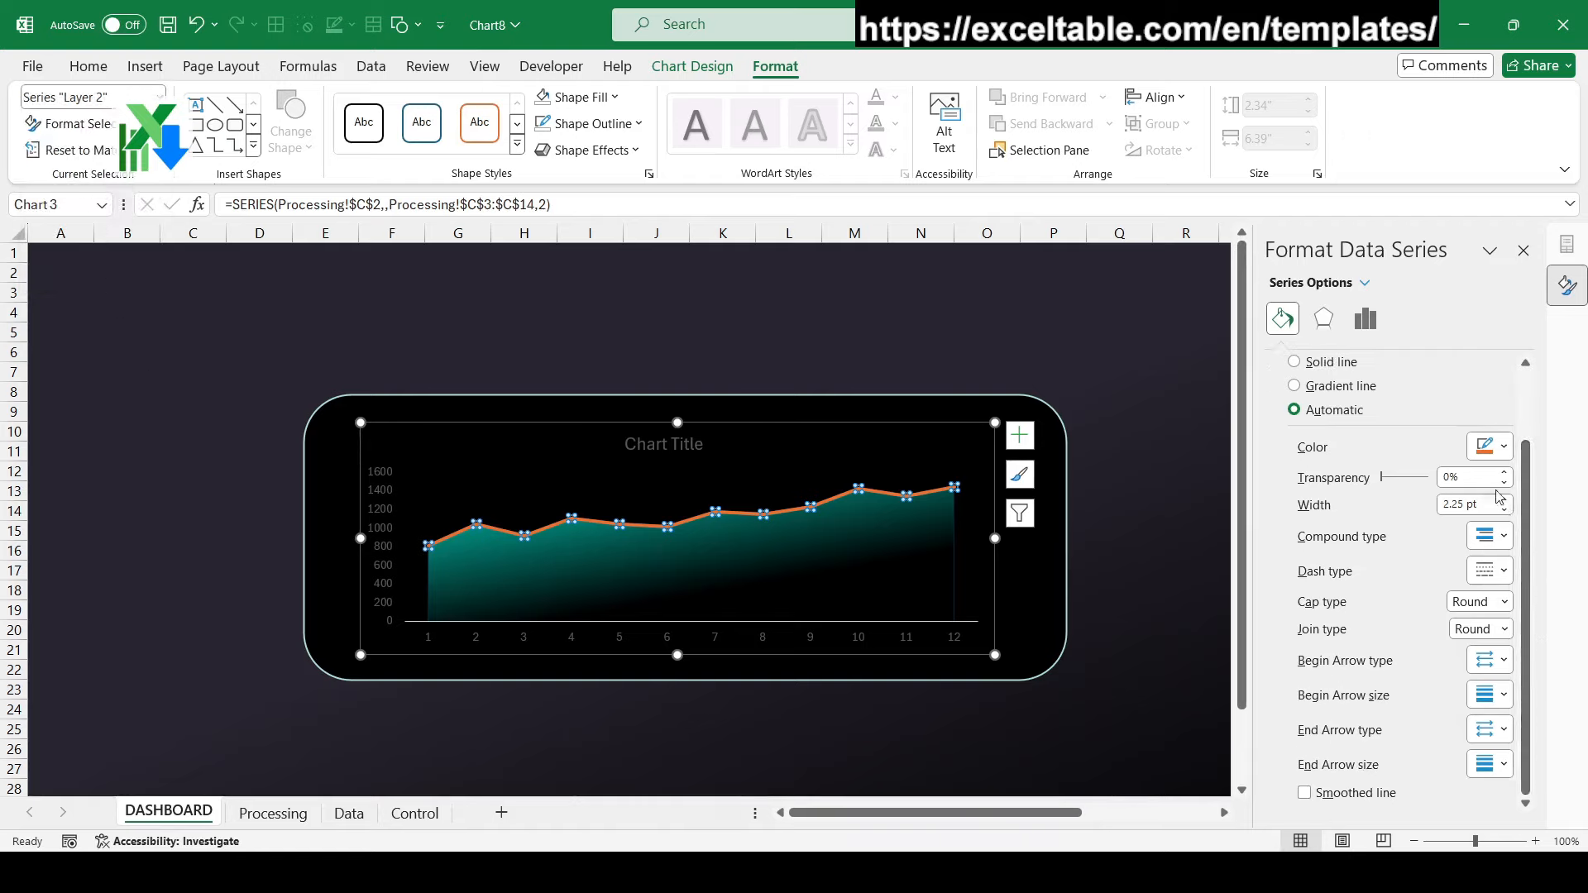
pyautogui.click(1499, 447)
pyautogui.click(1444, 702)
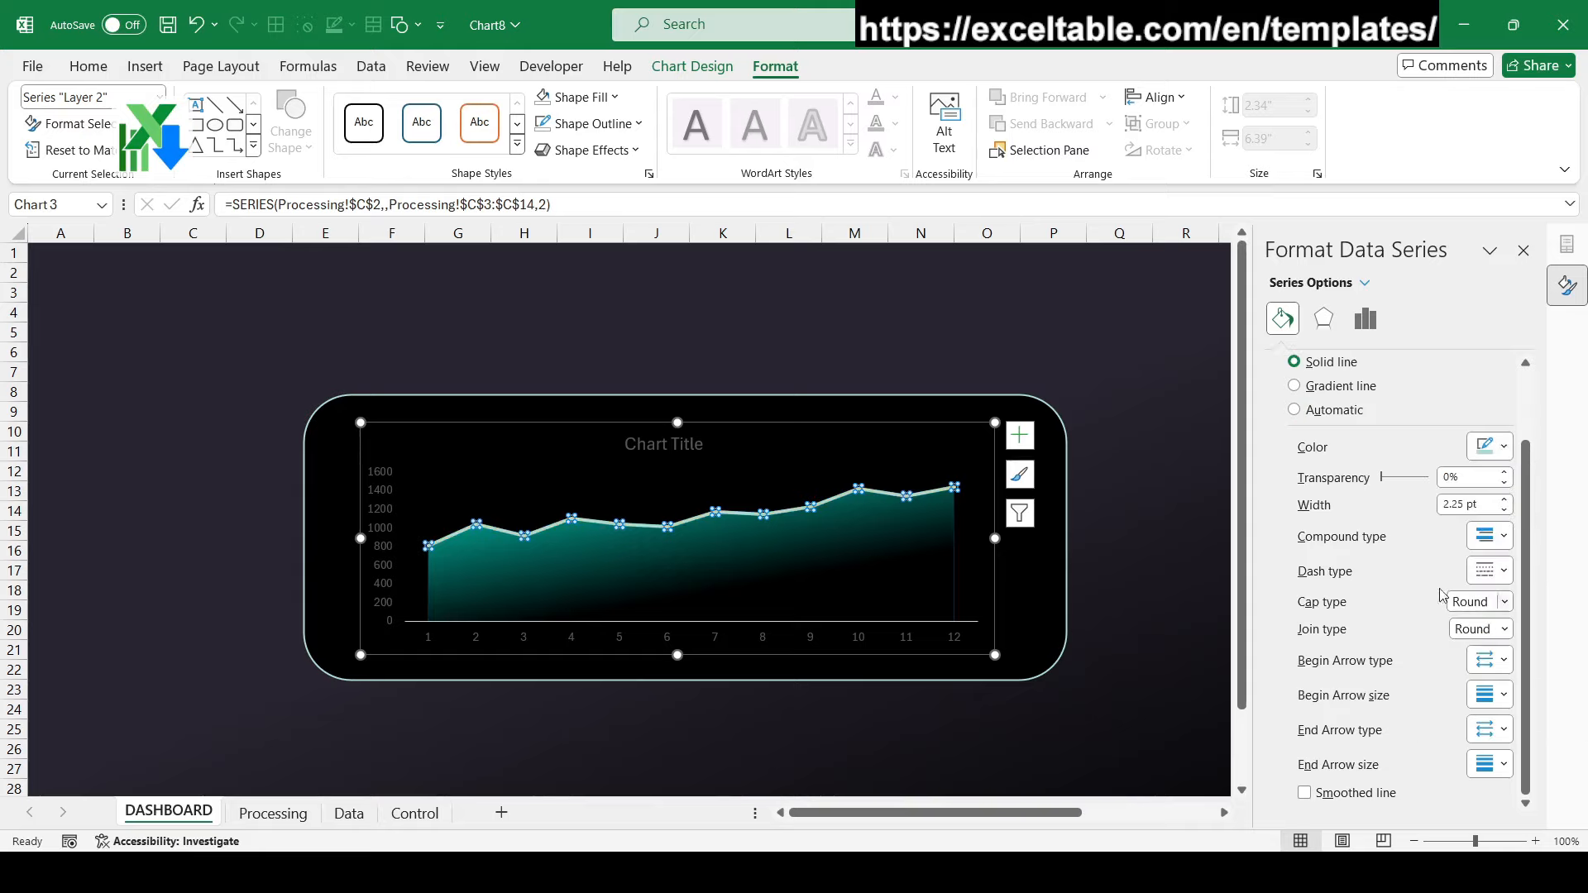
pyautogui.click(1504, 509)
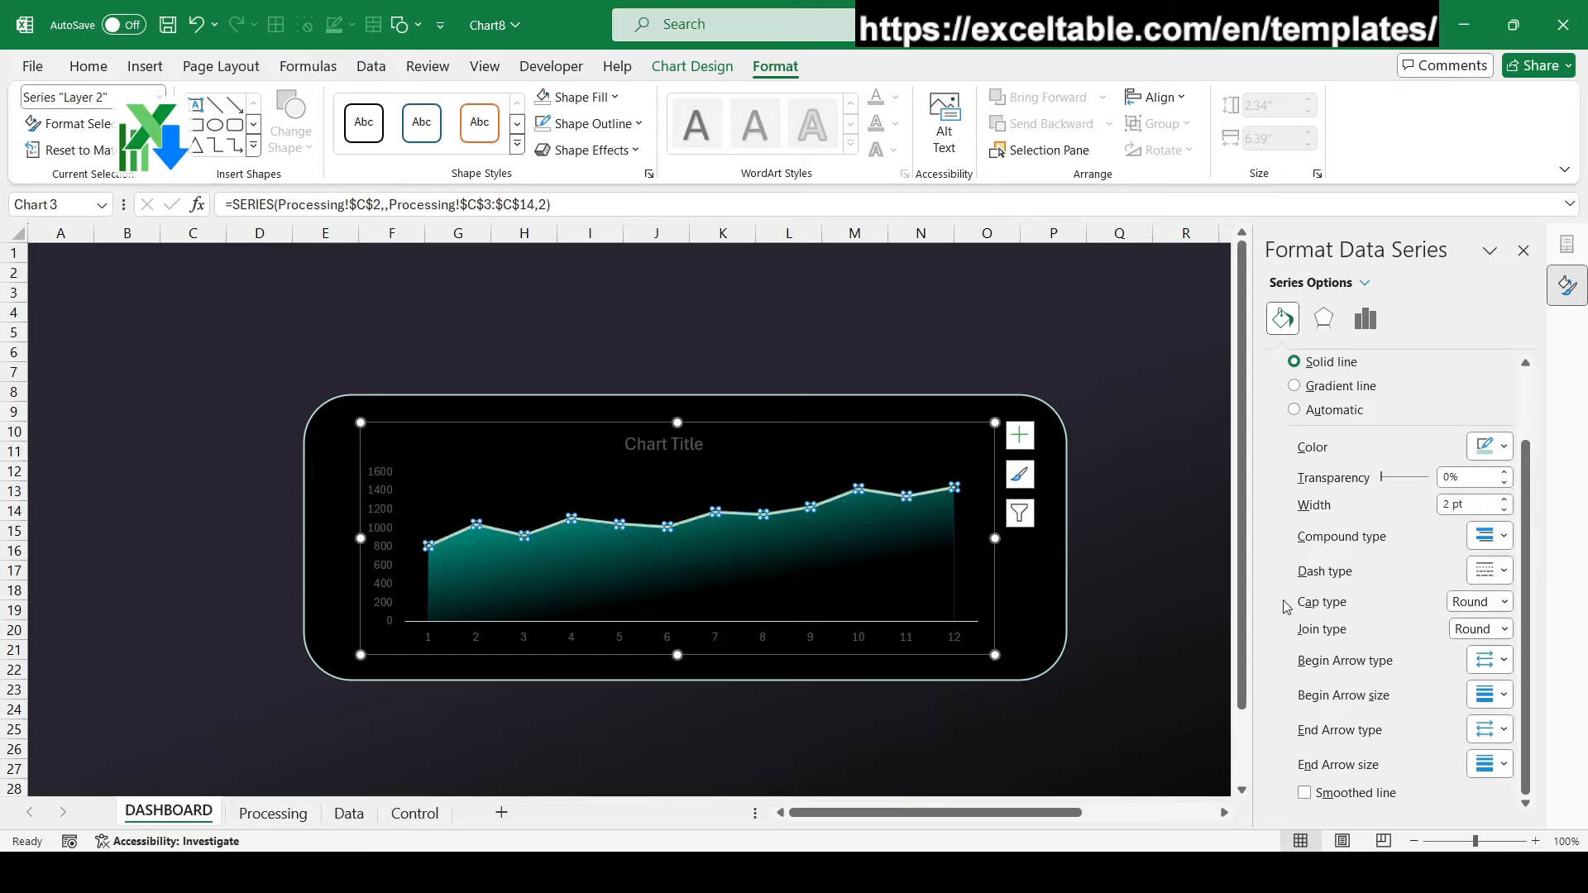
# Add built-in circle markers of size 7 to the Layer 2 series
pyautogui.scroll(2, 1427, 586)
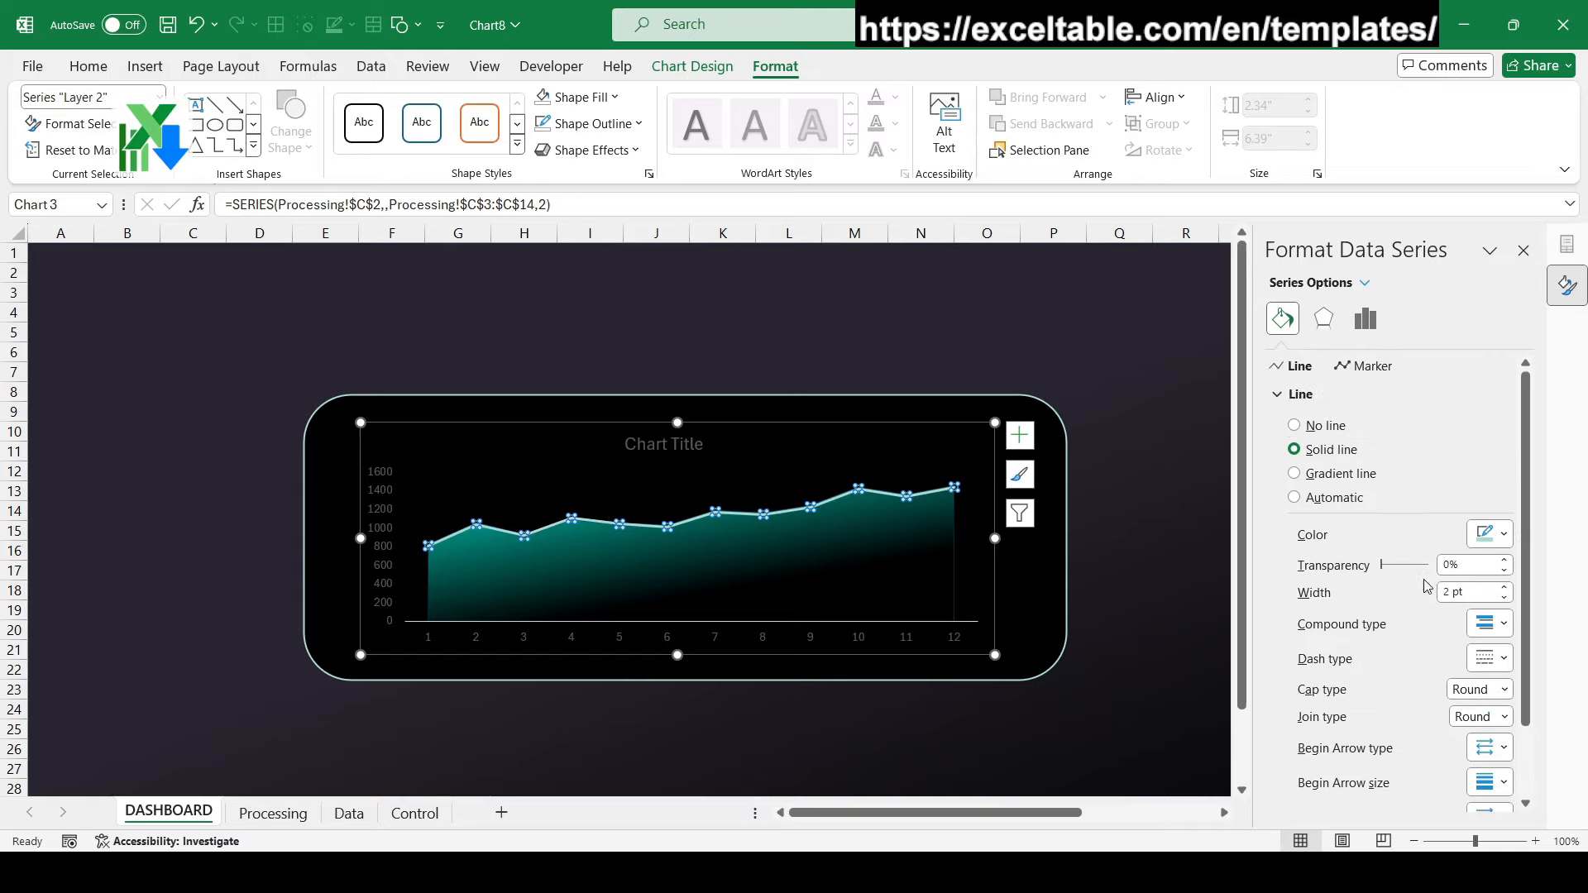
pyautogui.click(1386, 367)
pyautogui.click(1279, 395)
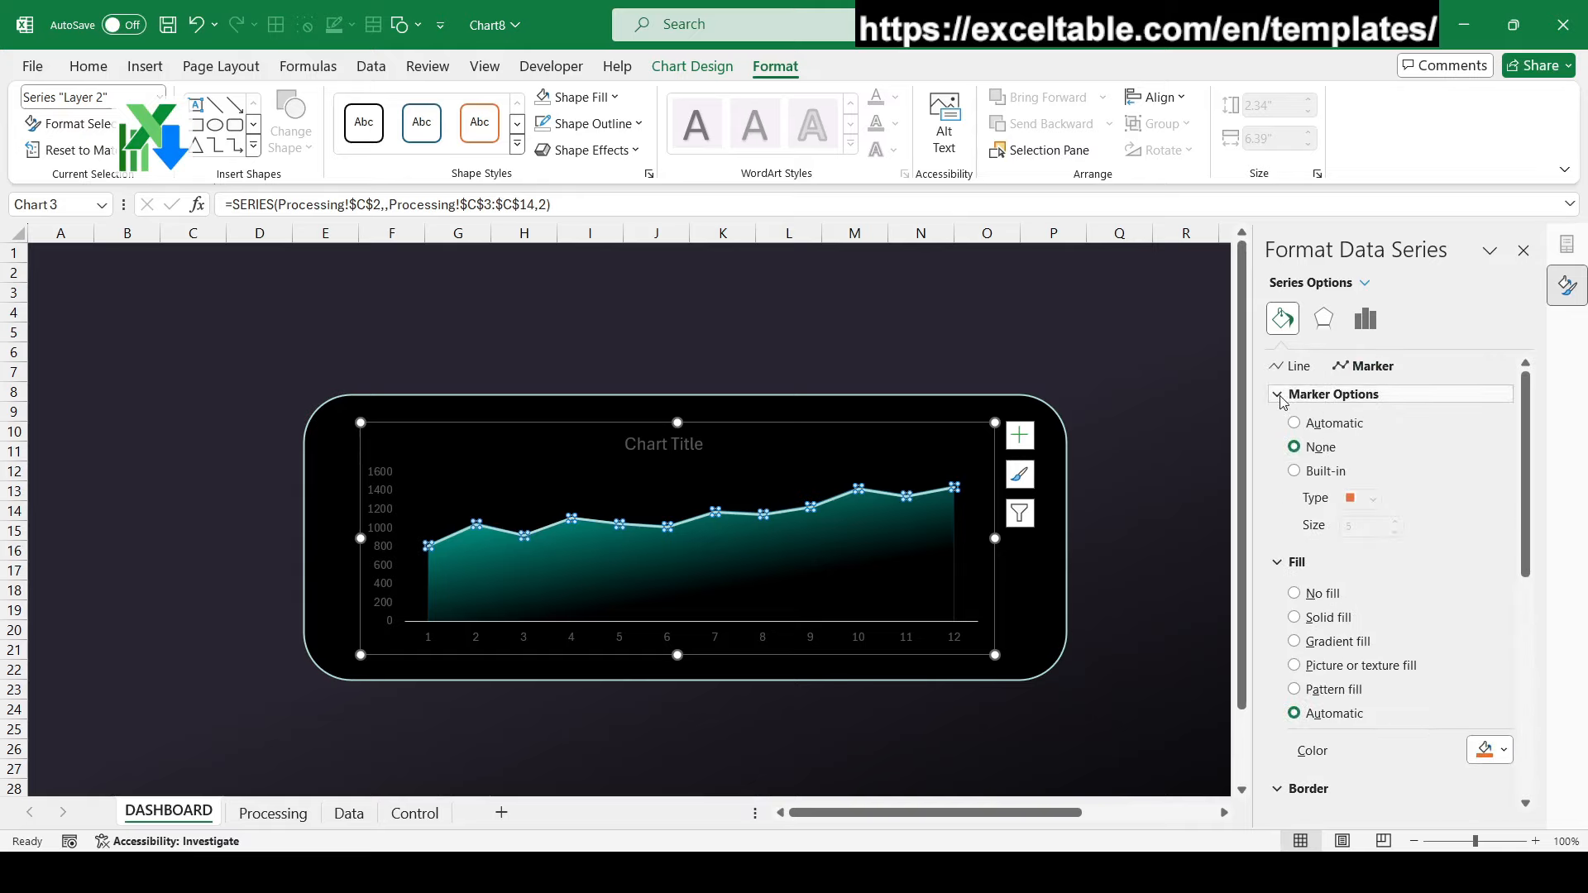
pyautogui.click(1295, 471)
pyautogui.click(1371, 500)
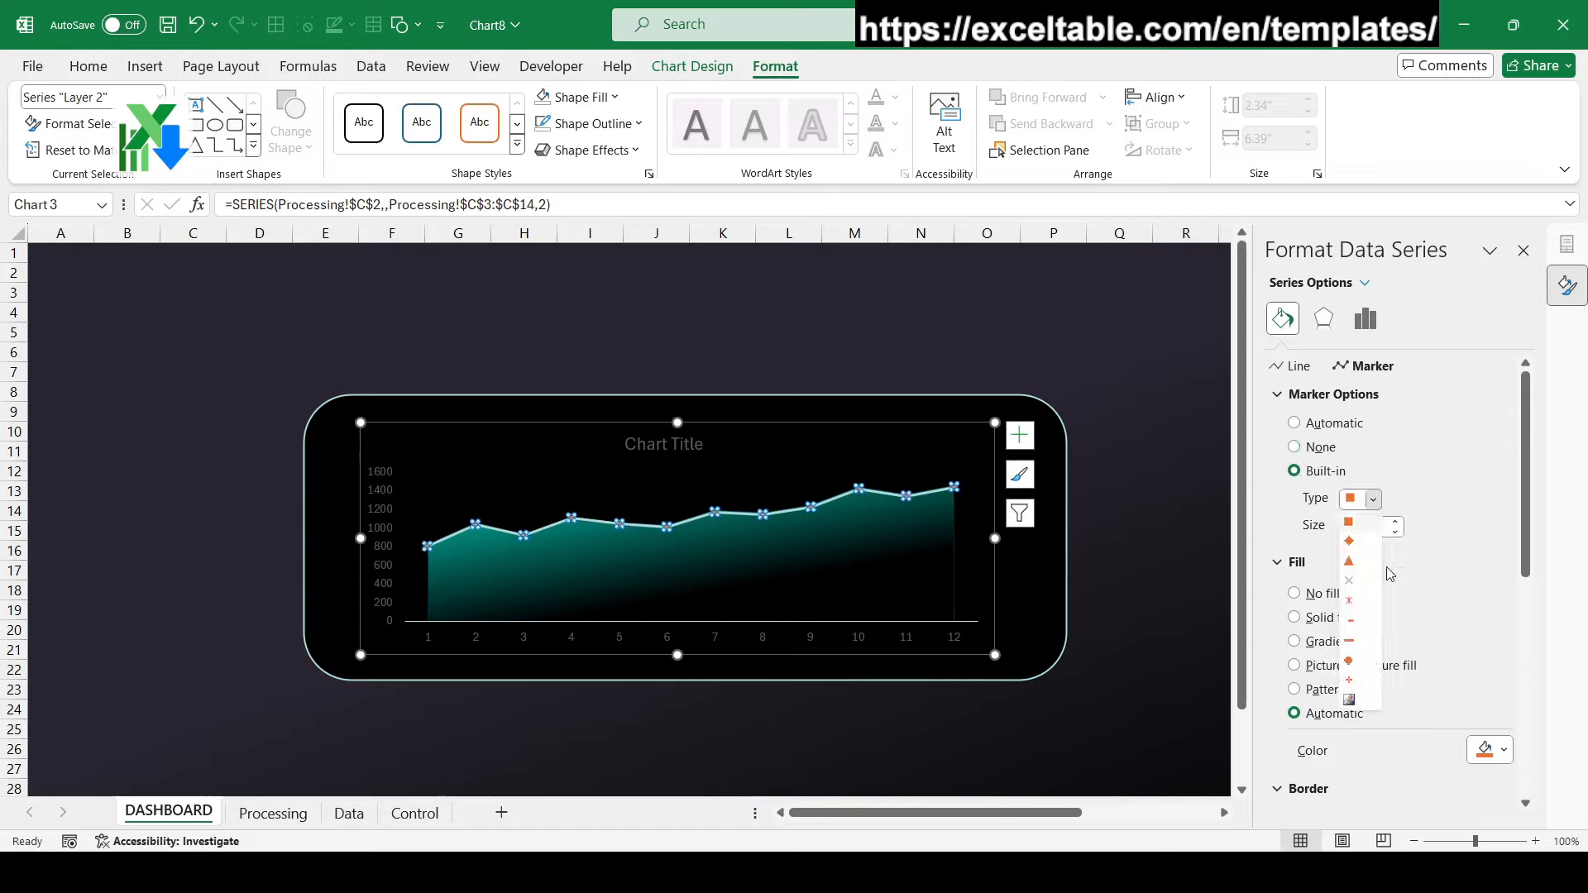
pyautogui.click(1349, 660)
pyautogui.click(1396, 523)
pyautogui.click(1395, 522)
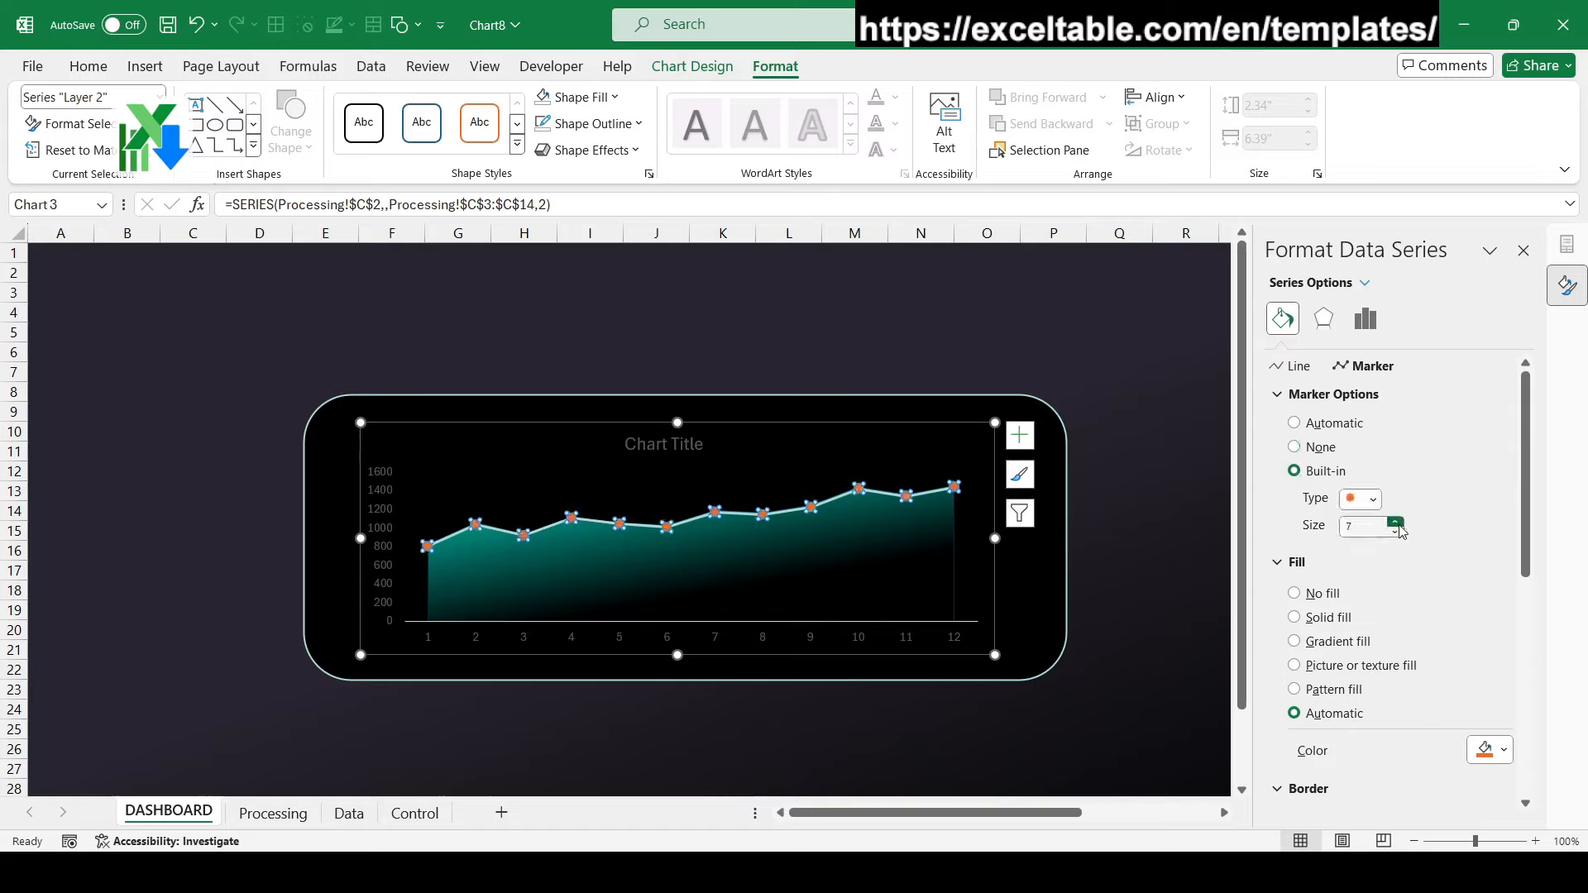
# Give the Layer 2 series markers a solid light aqua fill
pyautogui.scroll(-2, 1427, 577)
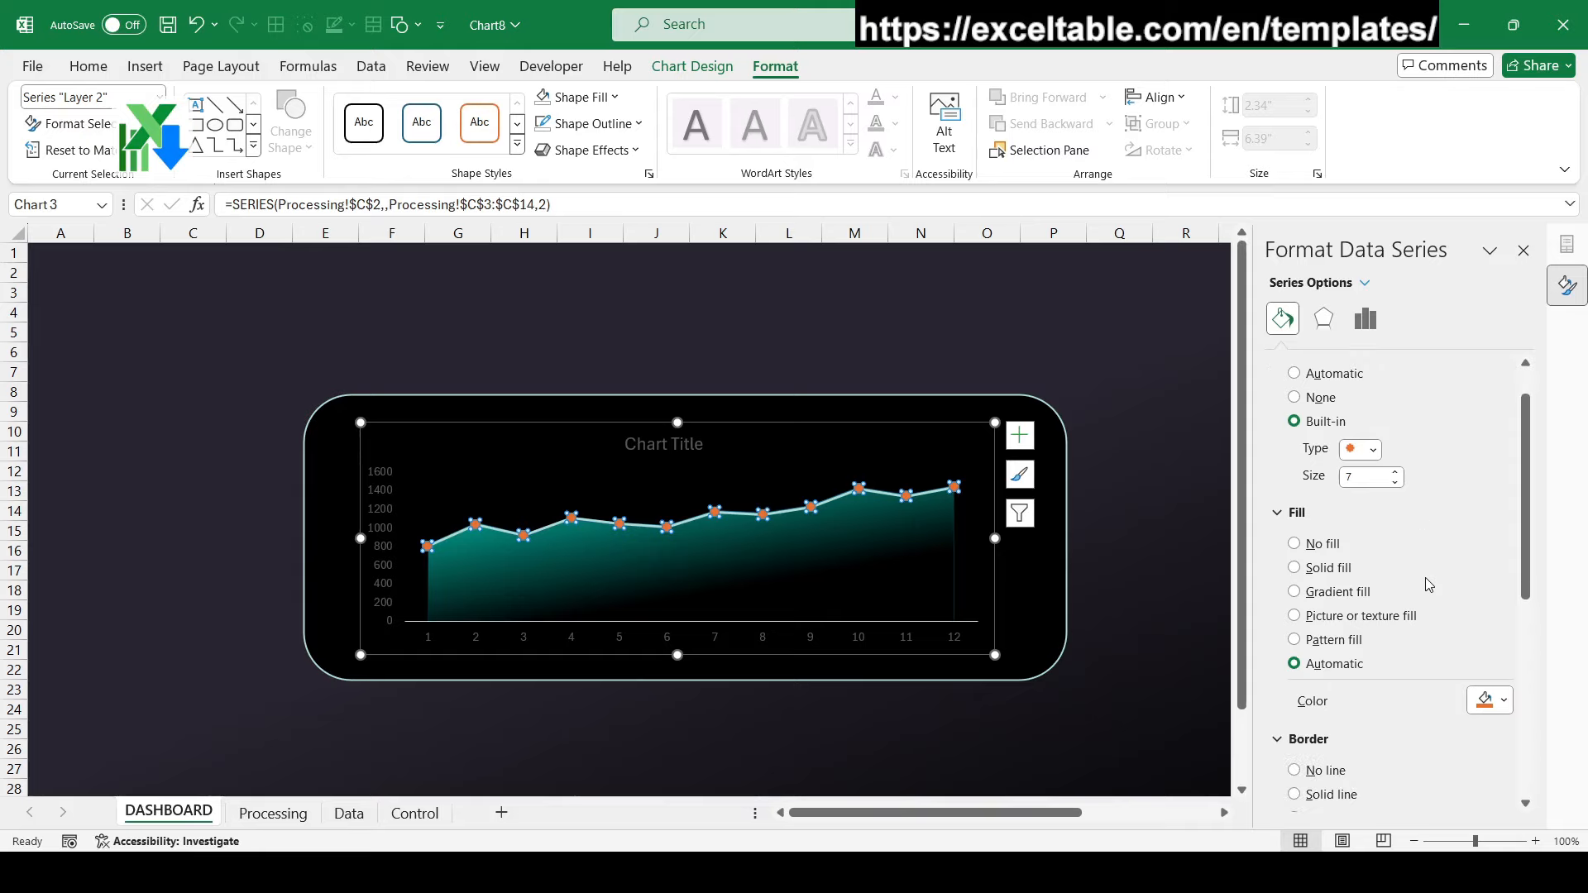
pyautogui.click(1504, 653)
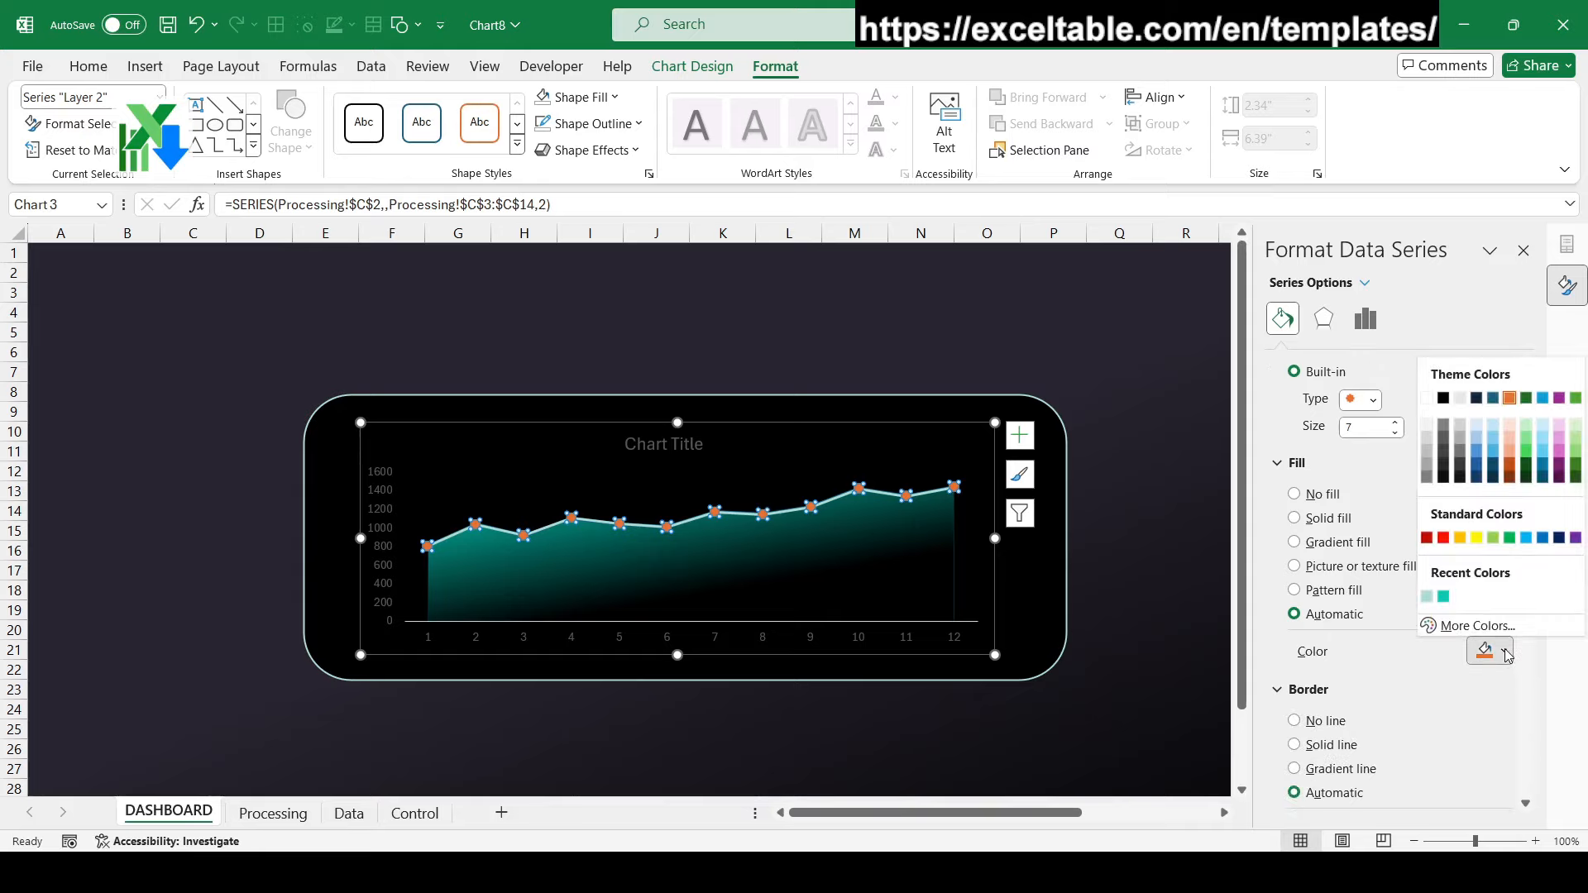
pyautogui.click(1444, 596)
pyautogui.scroll(-2, 1442, 586)
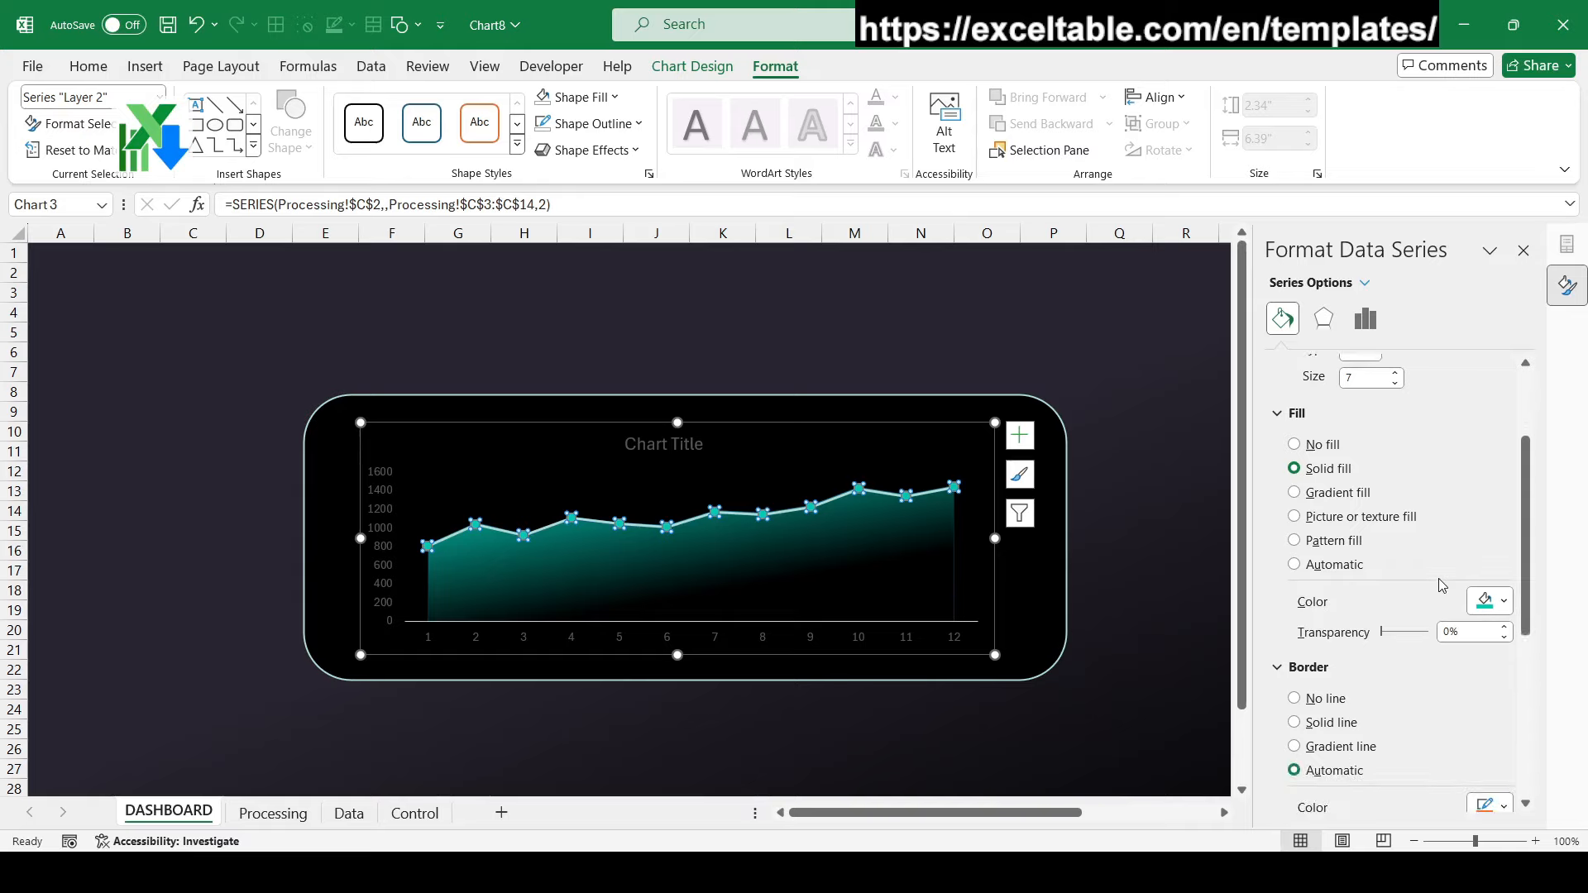
pyautogui.click(1504, 552)
pyautogui.click(1445, 805)
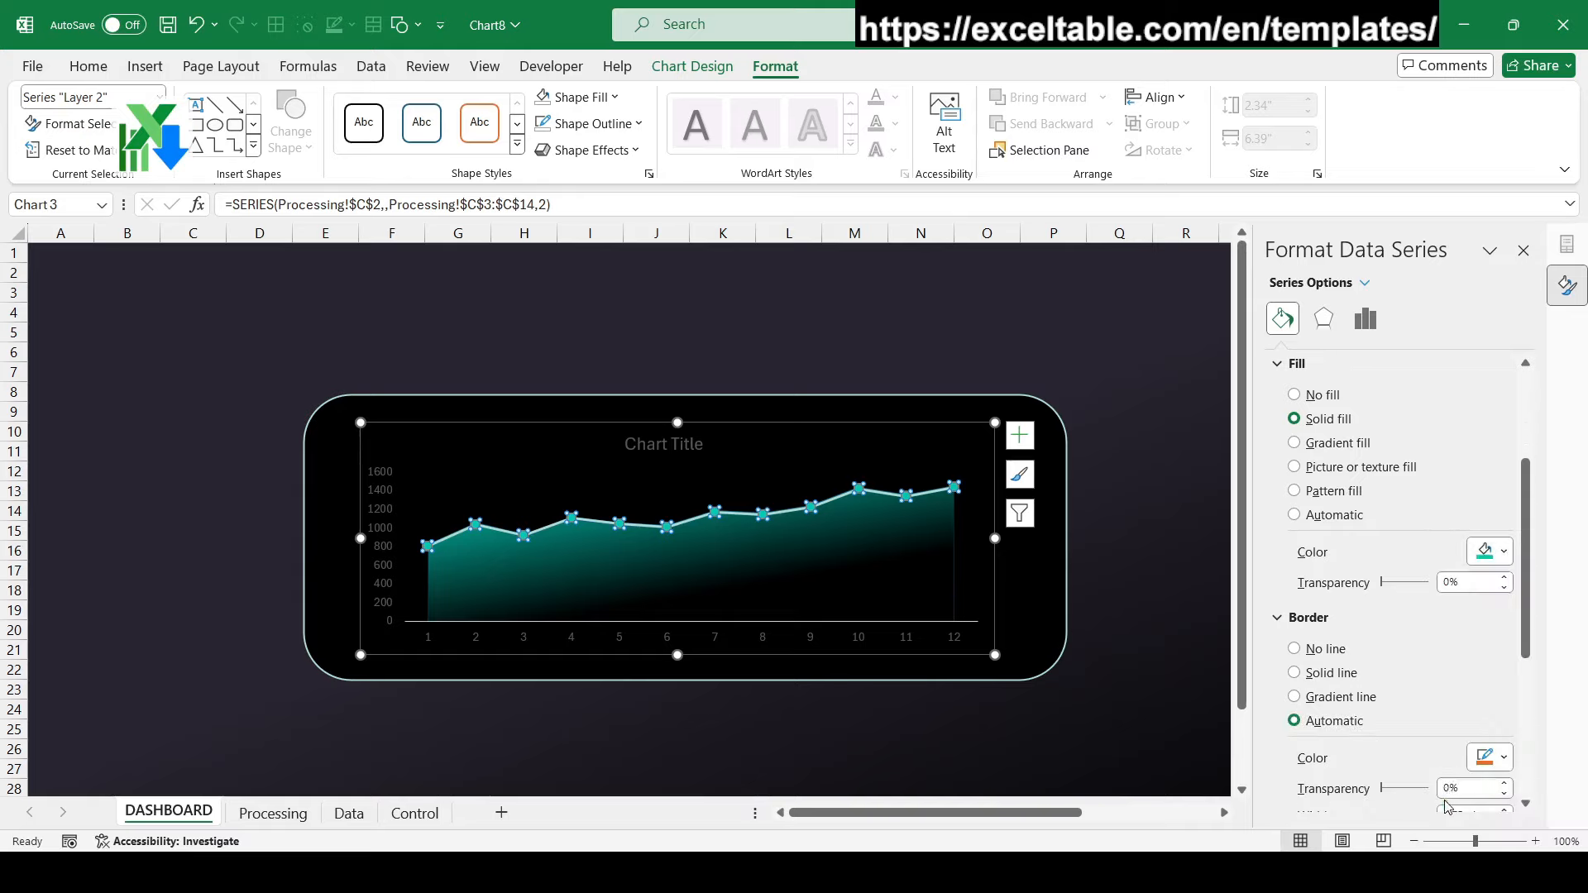
# Give the Layer 2 series markers a solid black border and increase the border width
pyautogui.click(1330, 673)
pyautogui.click(1504, 758)
pyautogui.click(1460, 506)
pyautogui.scroll(-2, 1463, 699)
pyautogui.click(1505, 712)
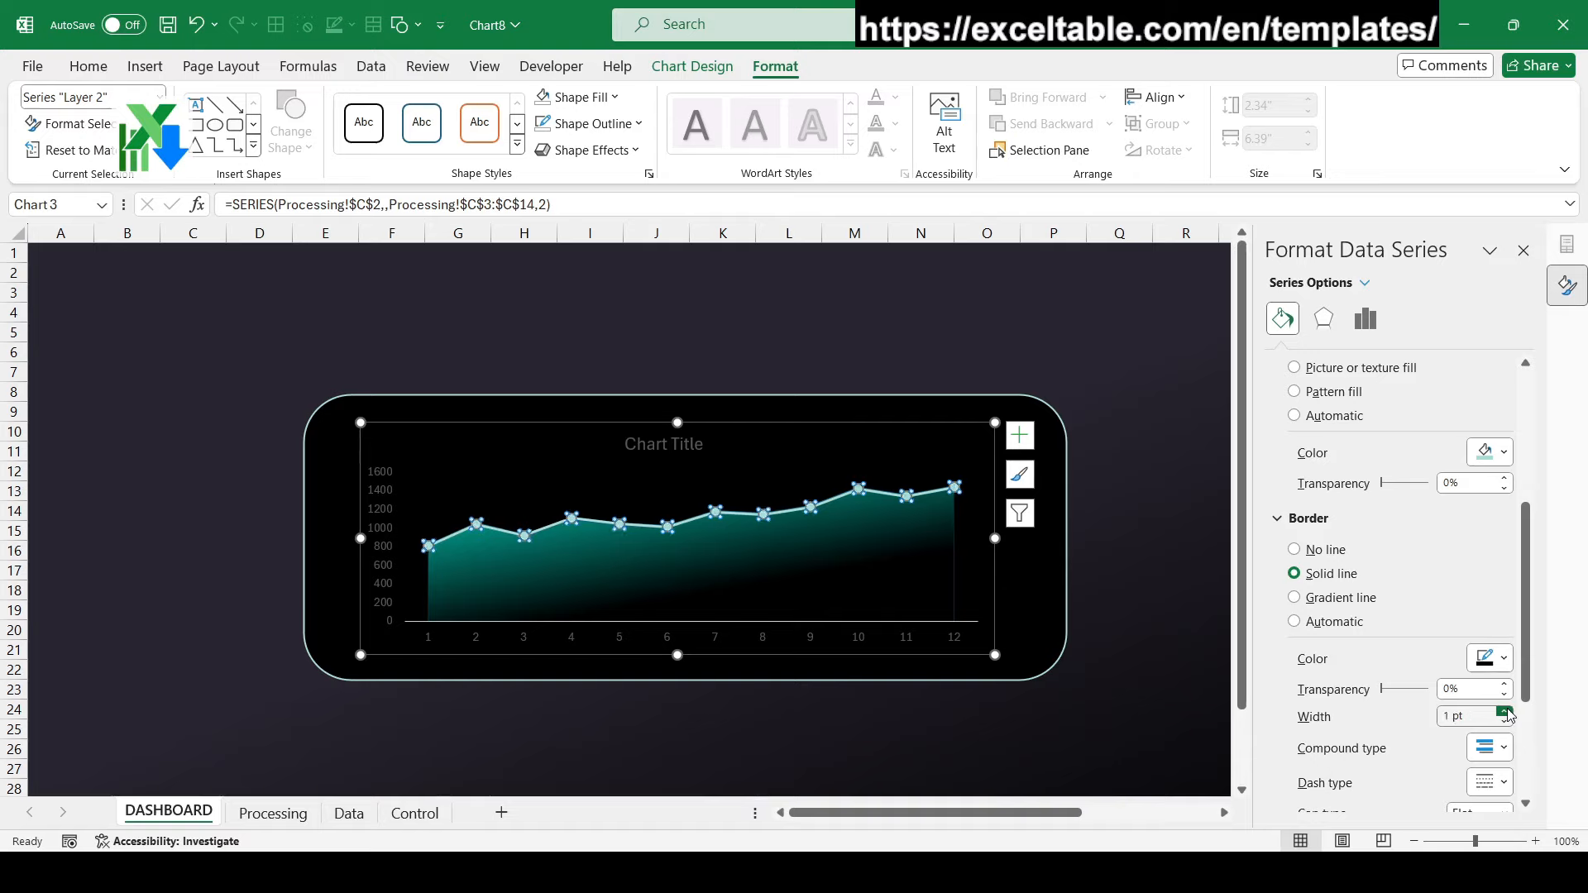
pyautogui.click(1504, 711)
pyautogui.click(1176, 613)
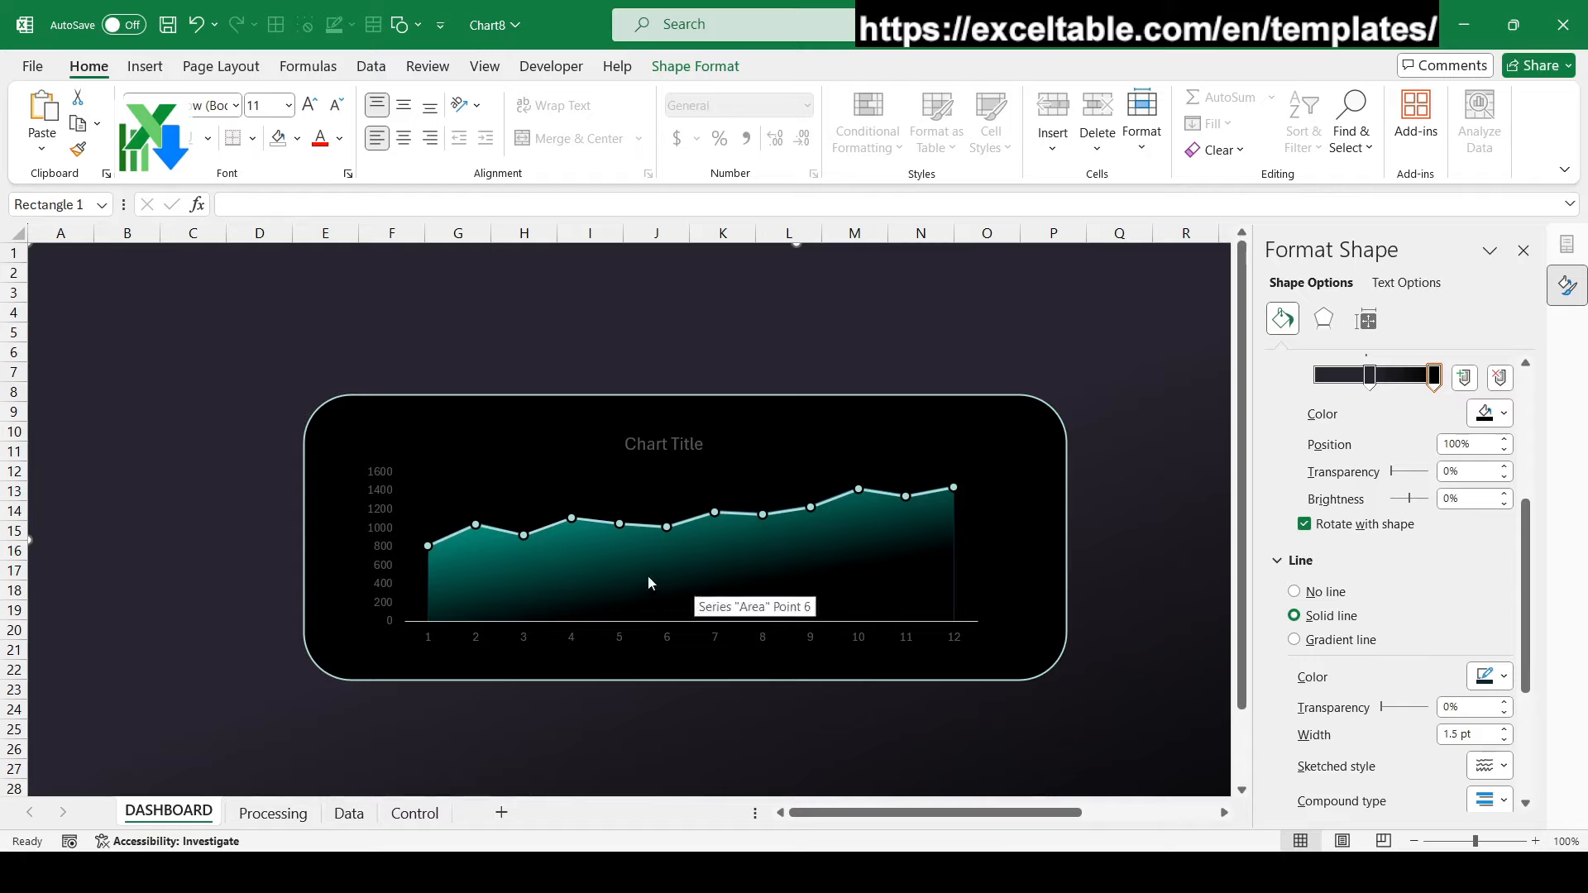
# Remove the line of the chart's horizontal category axis on the DASHBOARD sheet
pyautogui.click(554, 579)
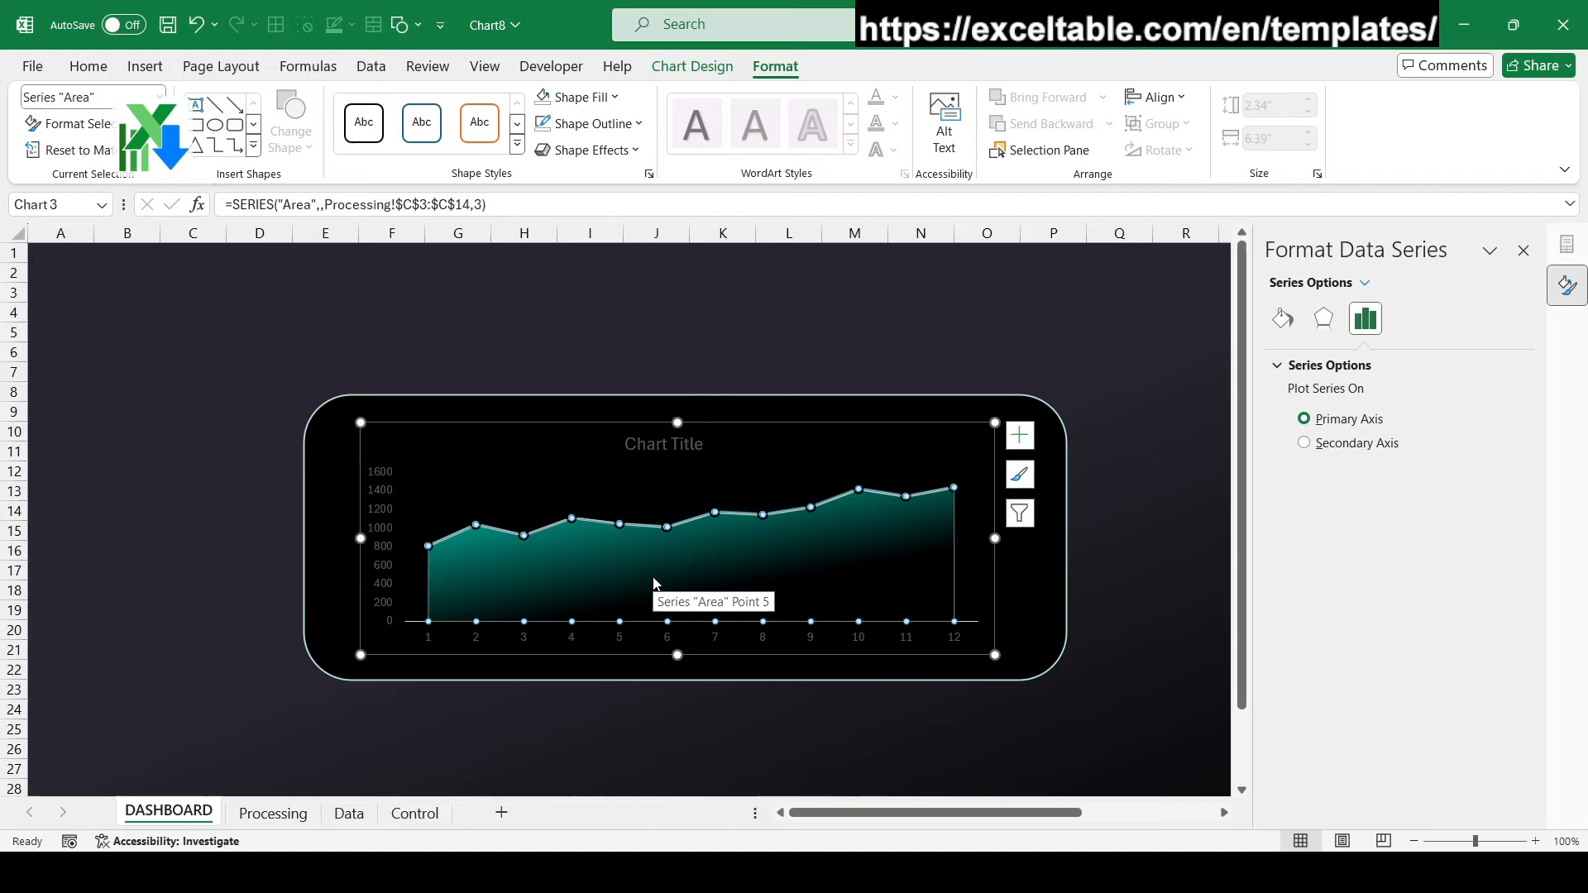
pyautogui.click(638, 722)
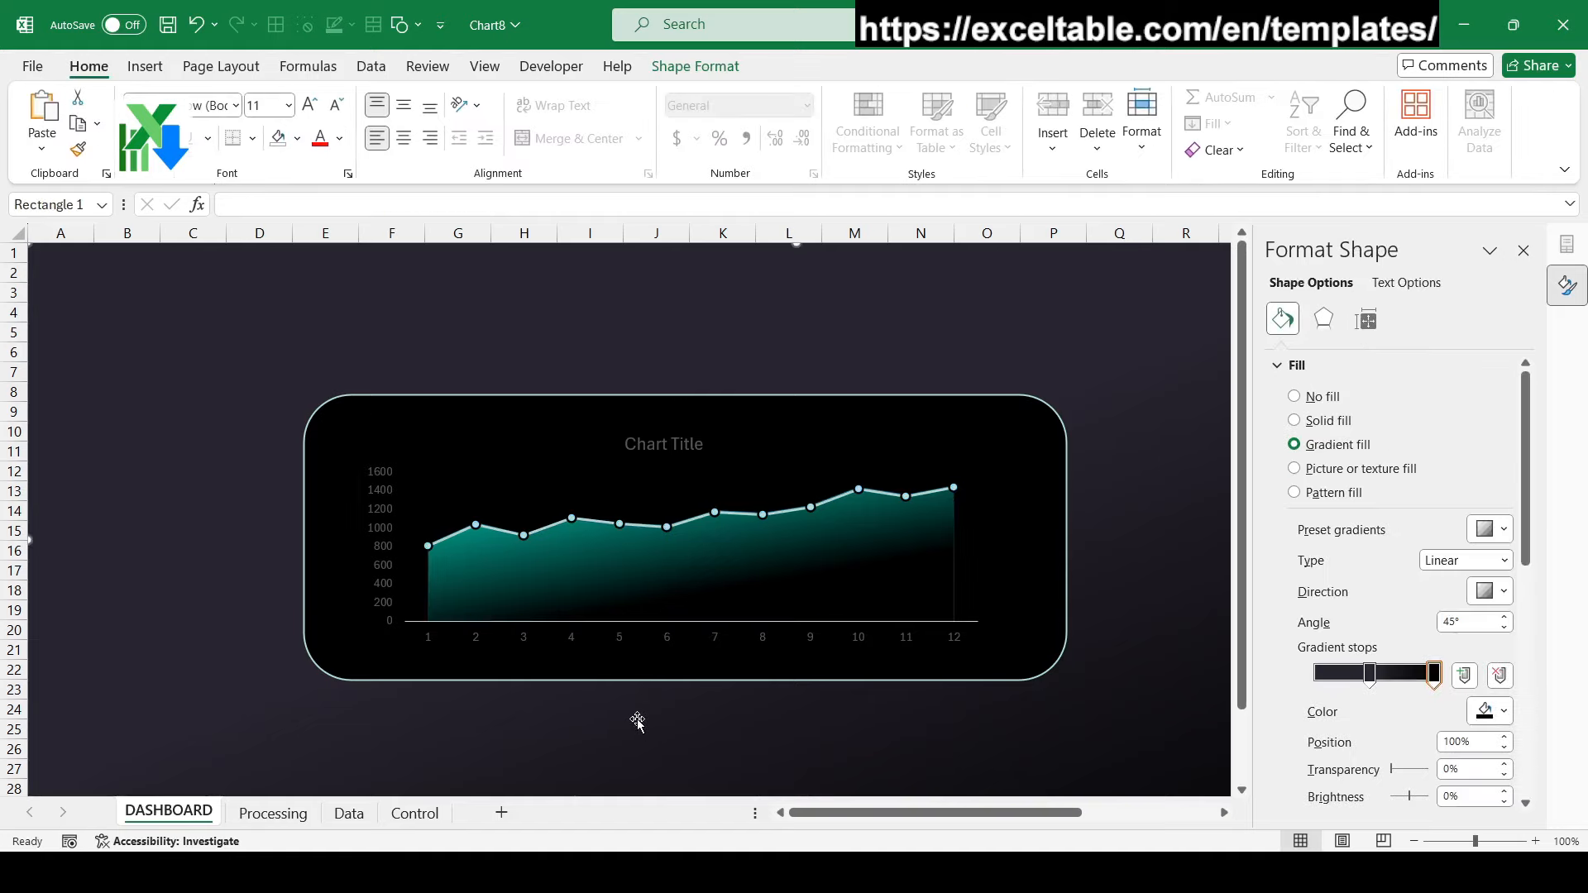
pyautogui.click(629, 641)
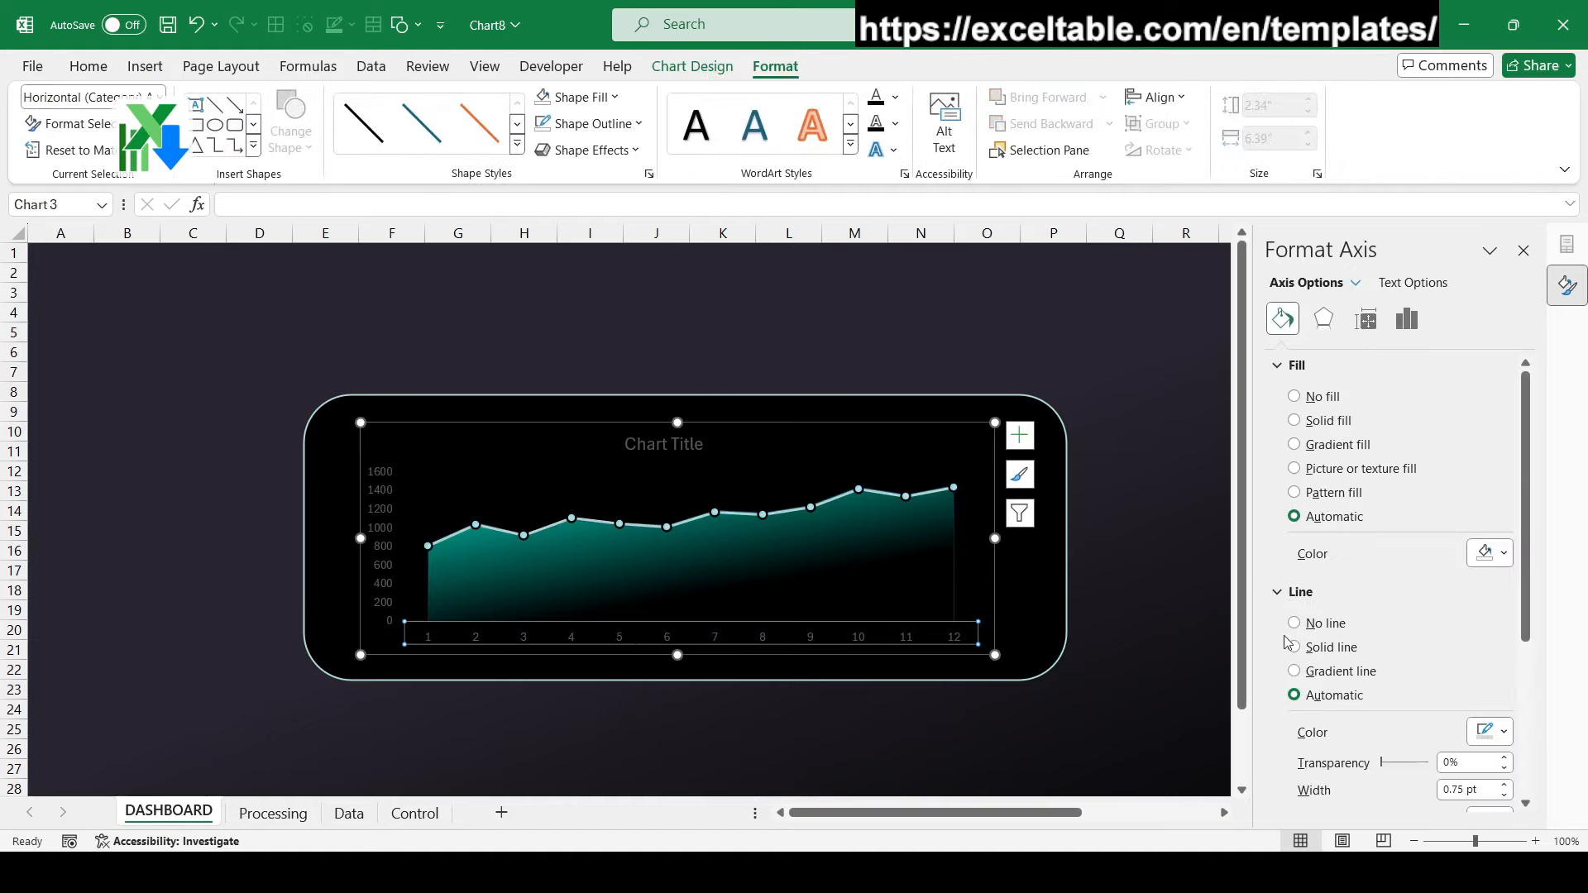
pyautogui.click(159, 98)
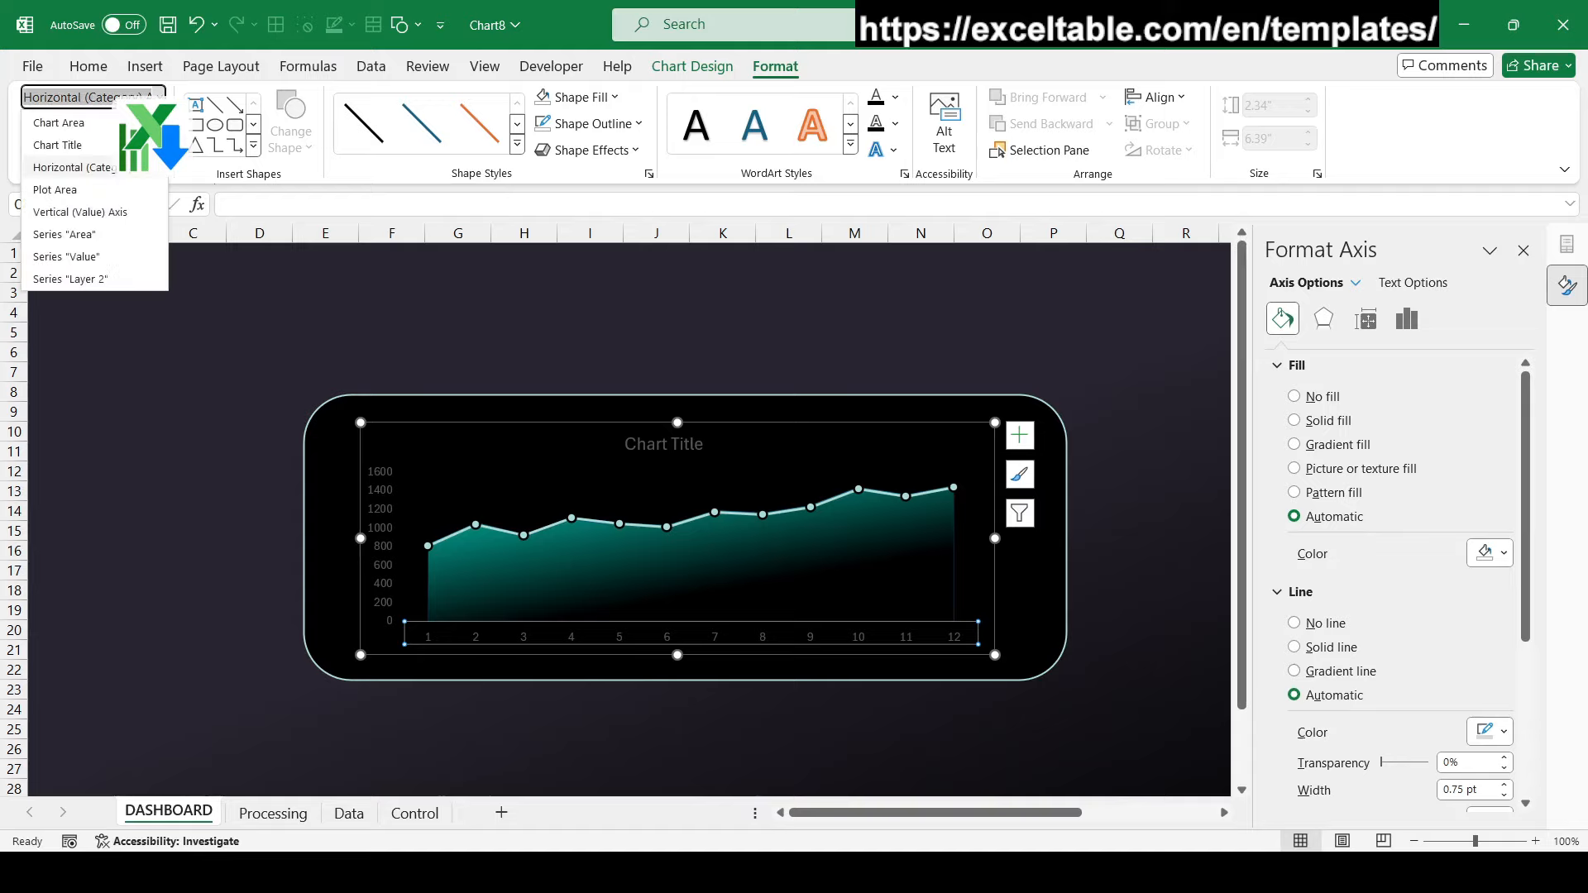
pyautogui.click(156, 170)
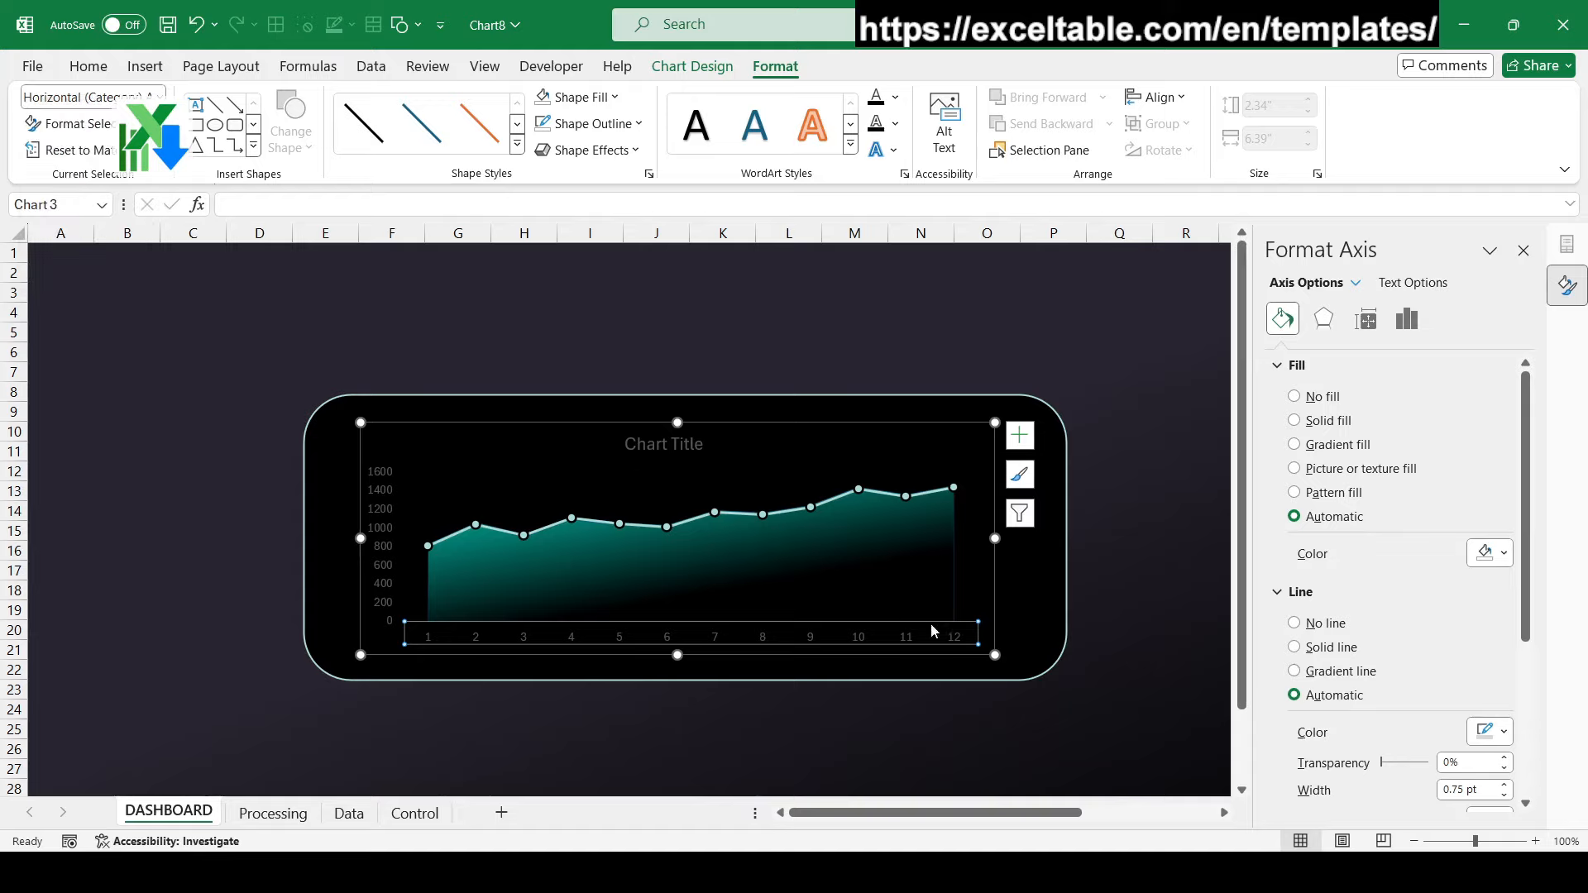
pyautogui.click(1329, 633)
pyautogui.click(1090, 683)
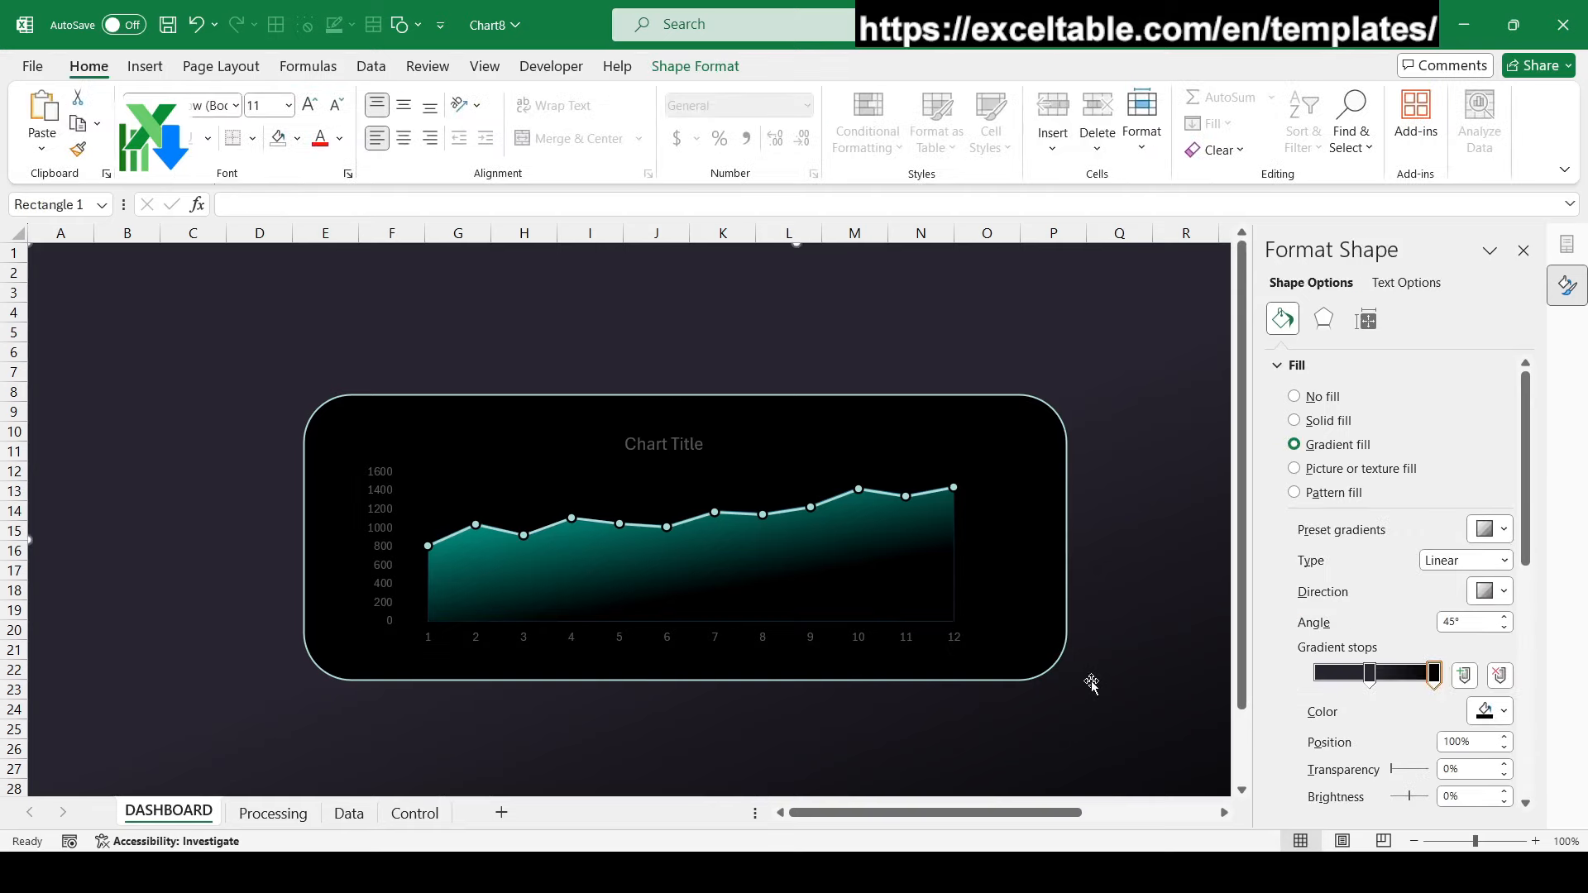
# Remove the border line from the gradient-filled Area series
pyautogui.click(925, 591)
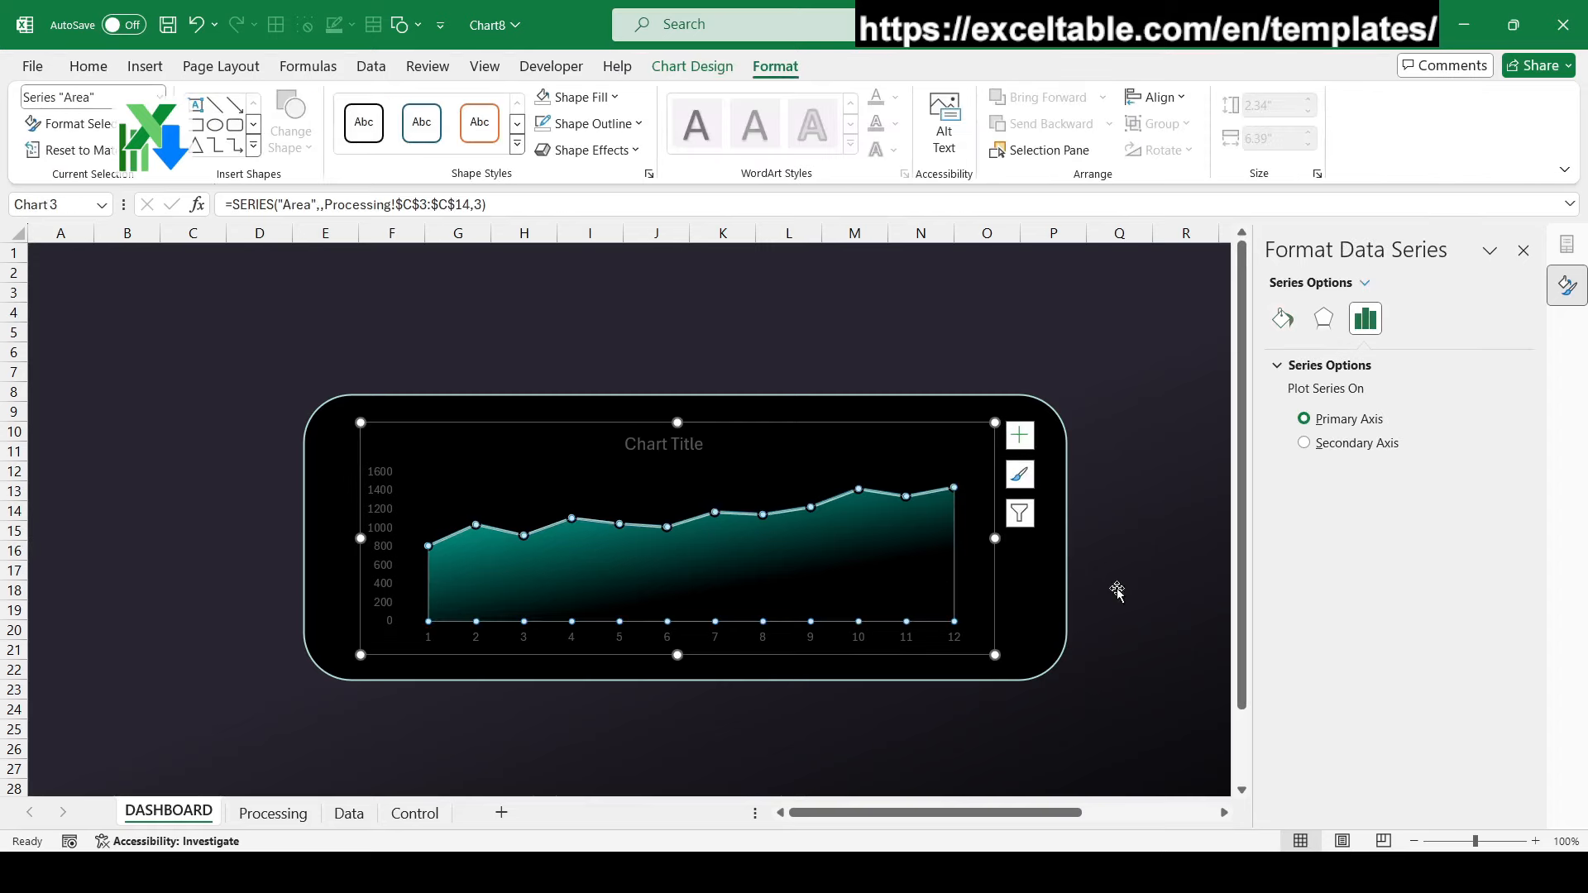
pyautogui.click(1281, 321)
pyautogui.scroll(-5, 1341, 572)
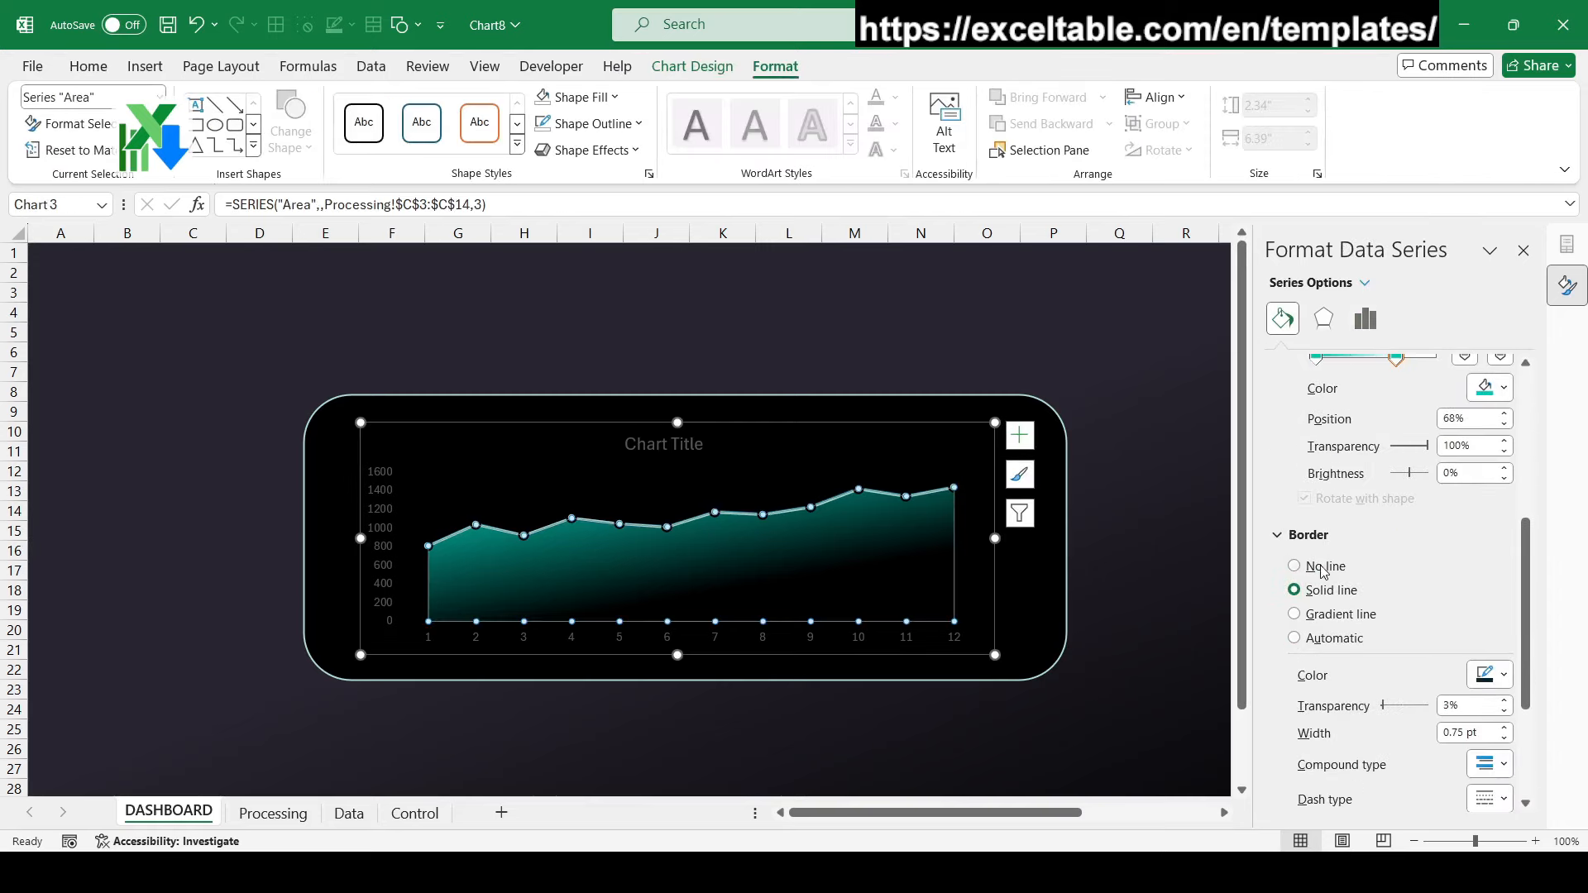
pyautogui.scroll(2, 1322, 571)
pyautogui.click(1108, 673)
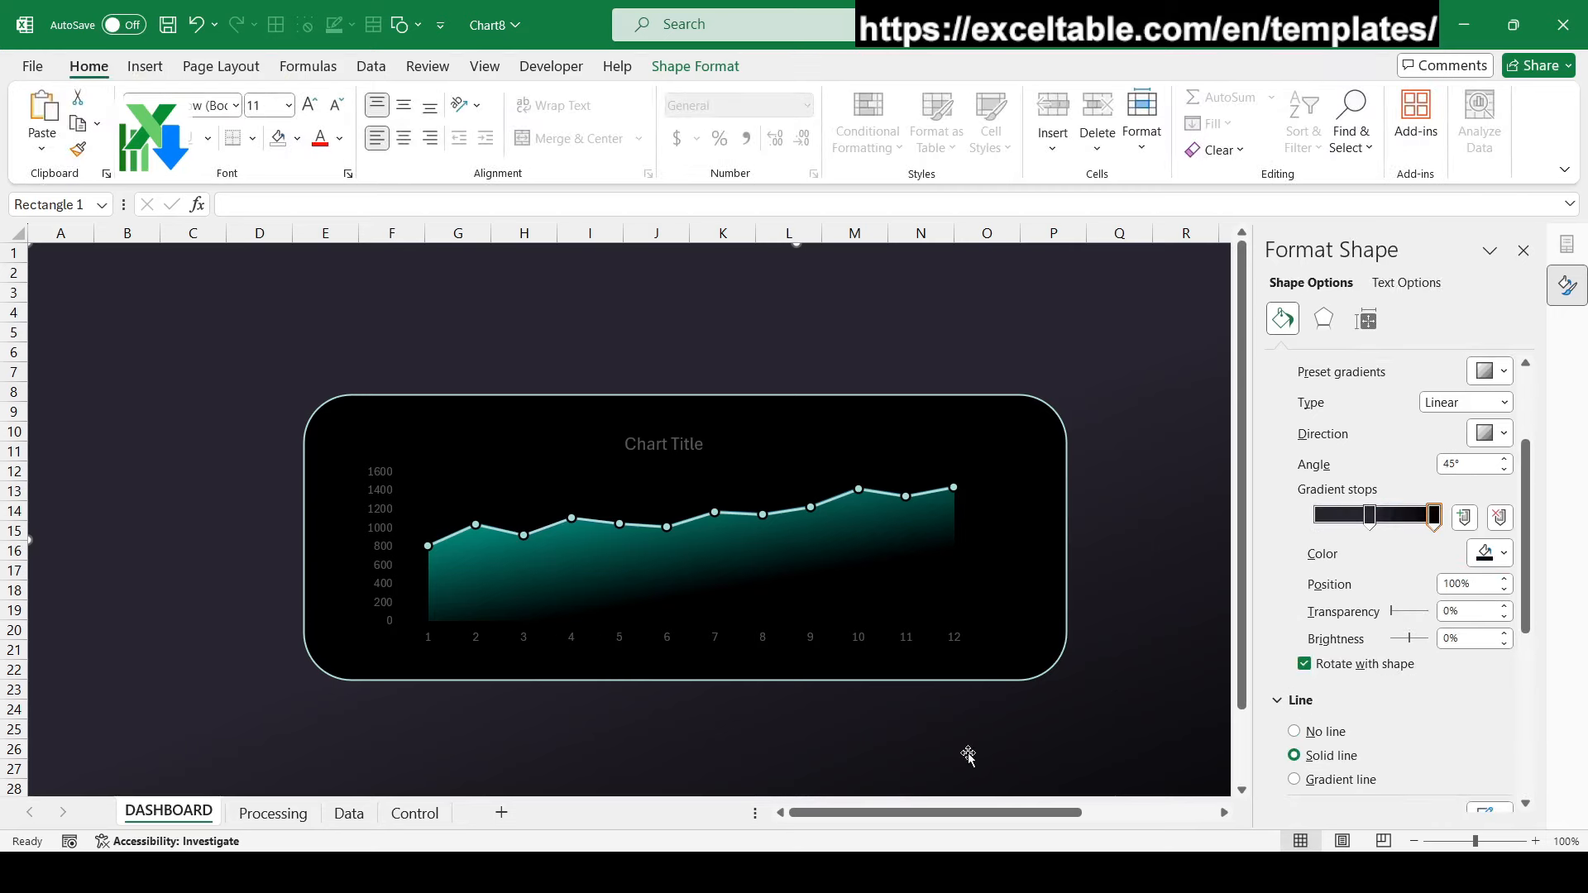
# Move the Name Month slicer from the Processing sheet to the DASHBOARD sheet and select MAR through SEP in it
pyautogui.click(273, 813)
pyautogui.click(760, 443)
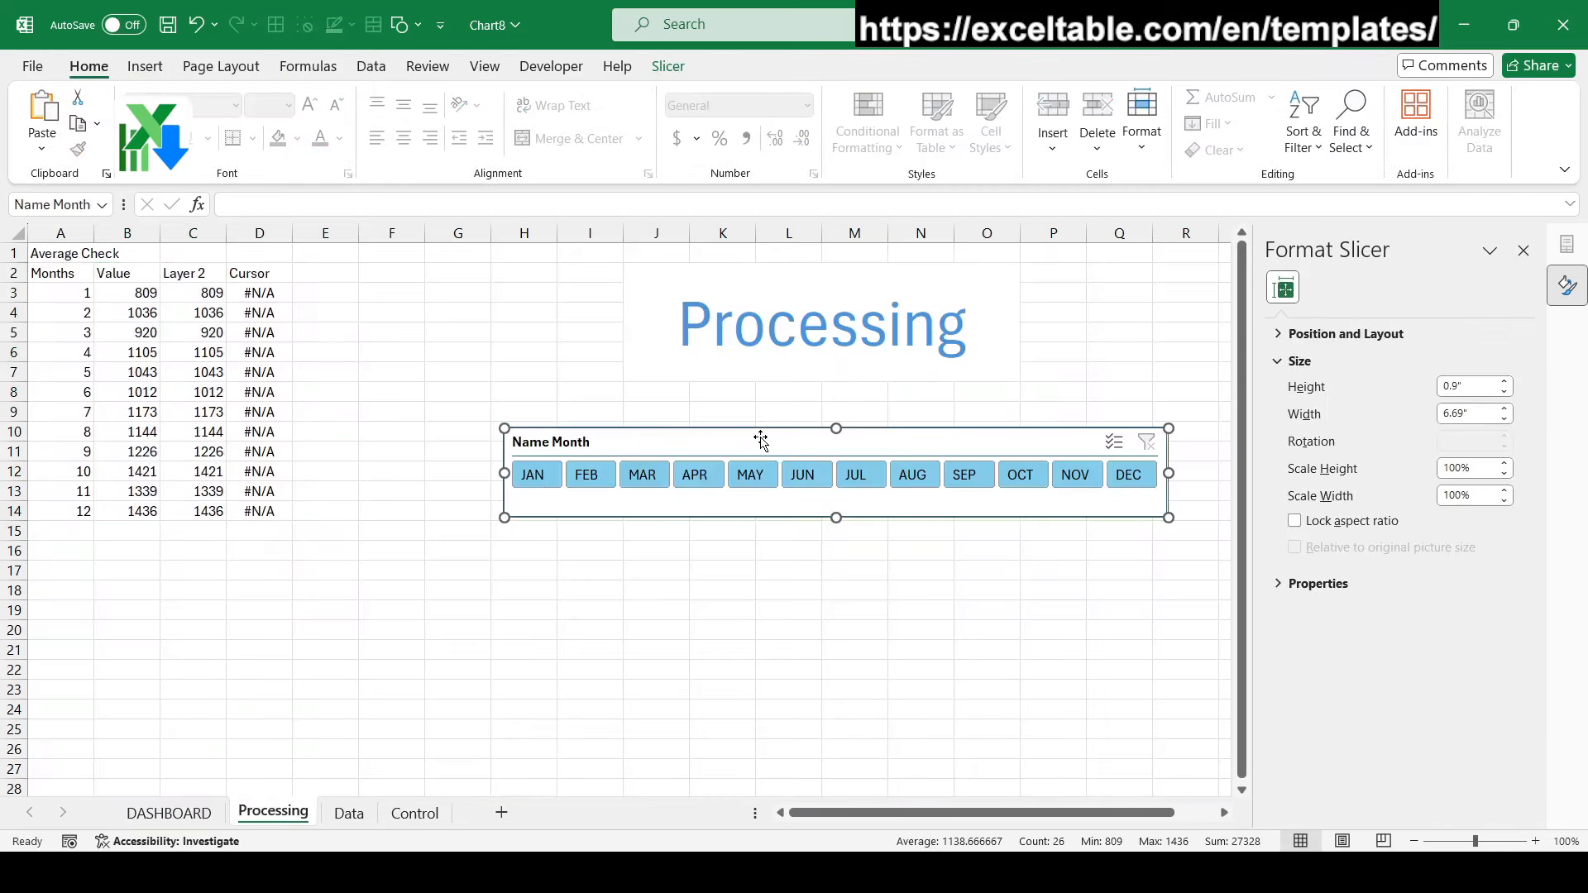
pyautogui.rightClick(762, 444)
pyautogui.click(809, 296)
pyautogui.click(168, 813)
pyautogui.hotkey('ctrl', 'v')
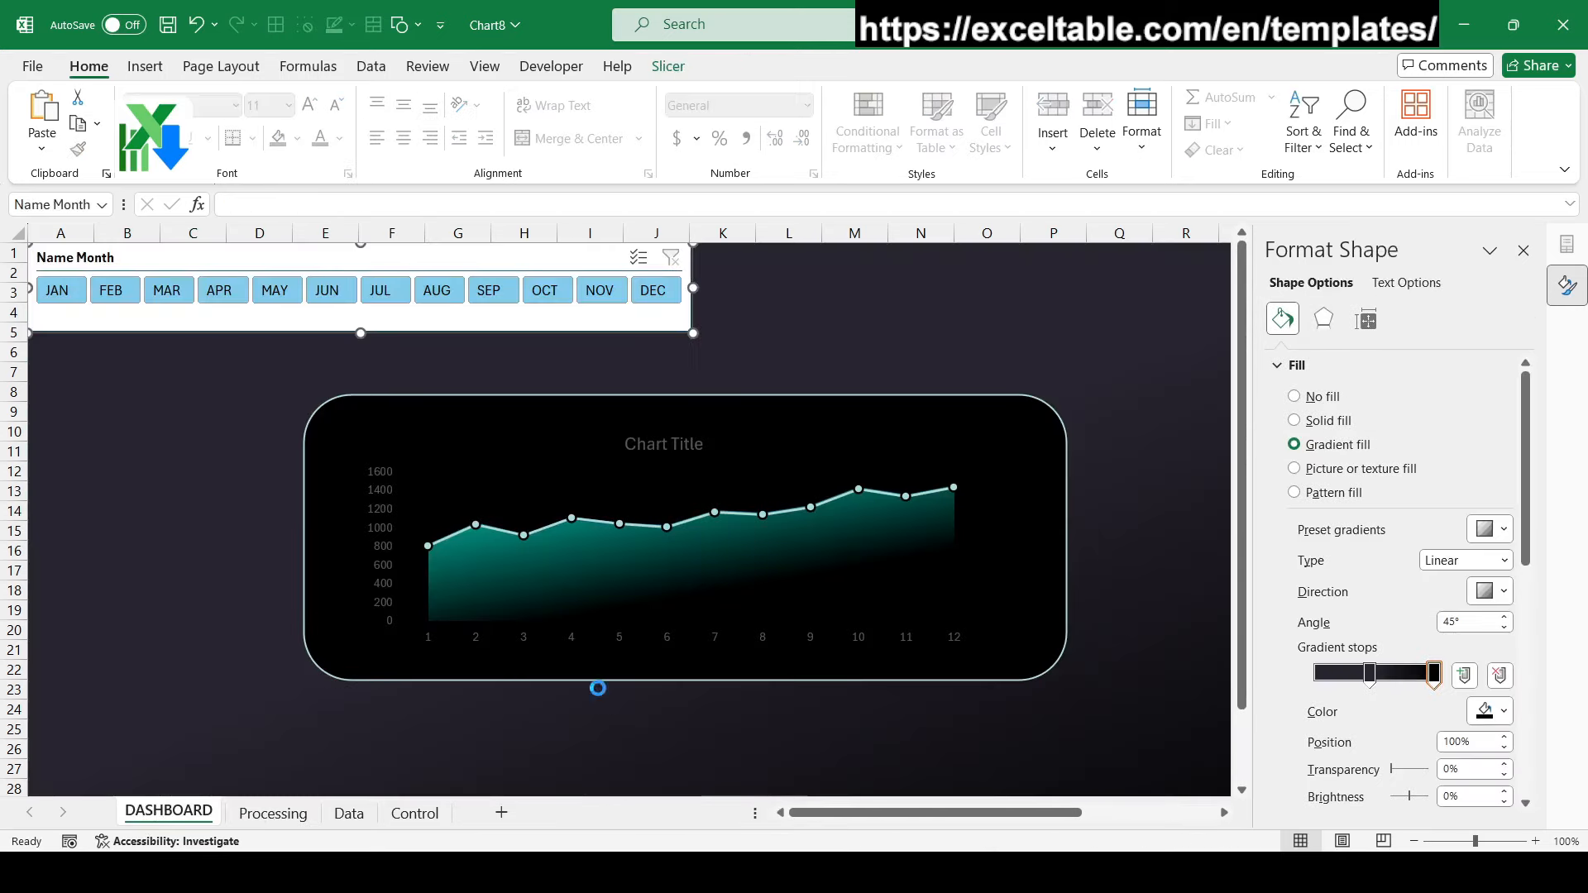
pyautogui.moveTo(166, 289); pyautogui.dragTo(493, 289)
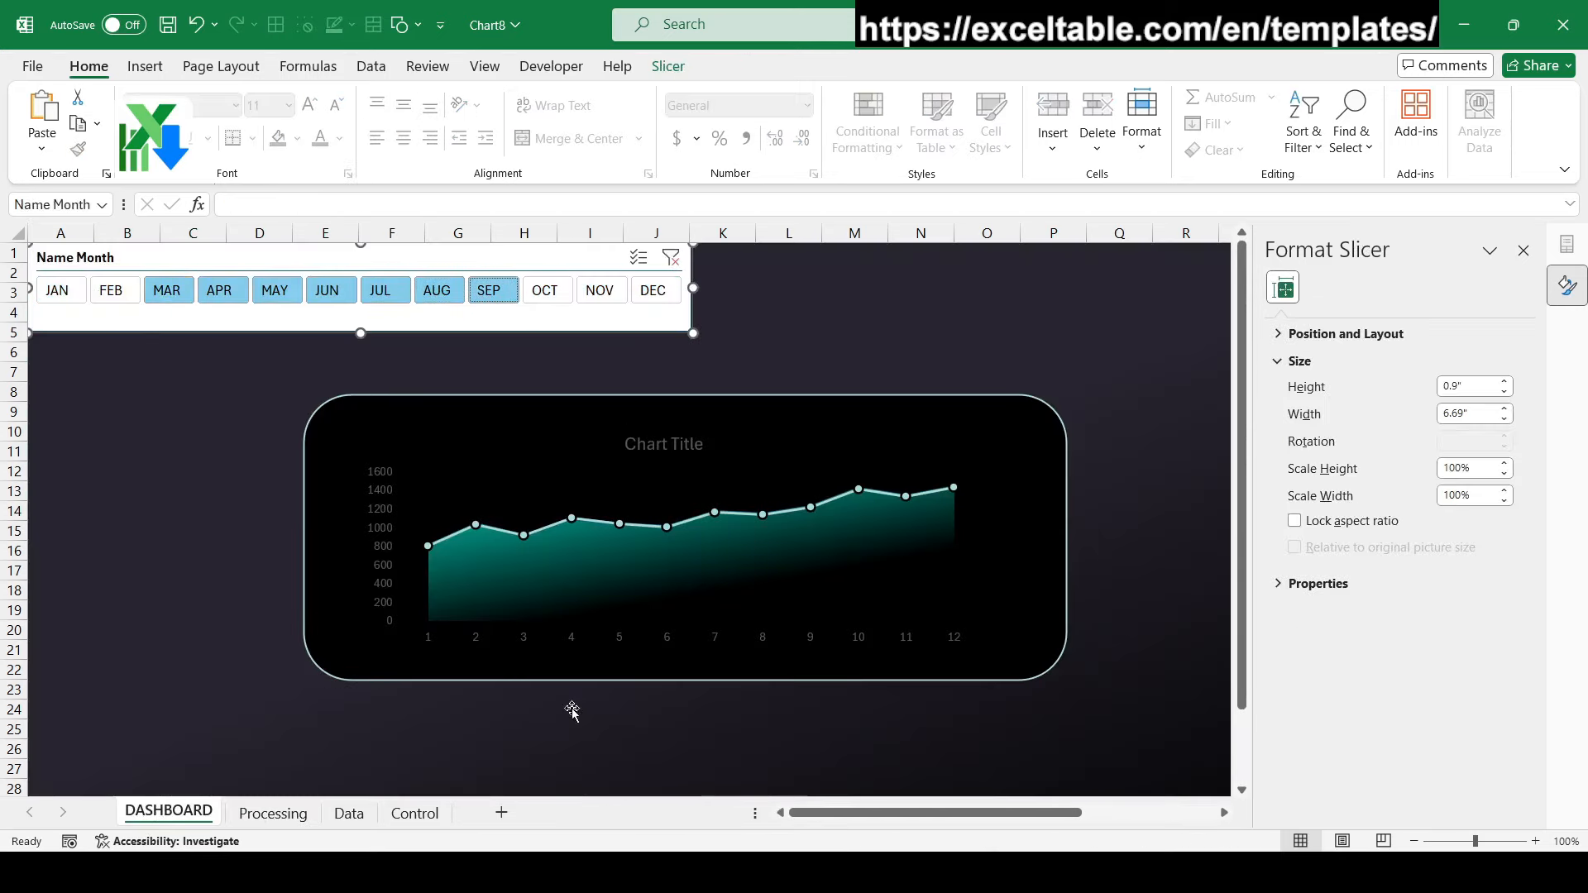
# Recolor the Value series line with custom blue #2596FE and reduce its width
pyautogui.click(902, 493)
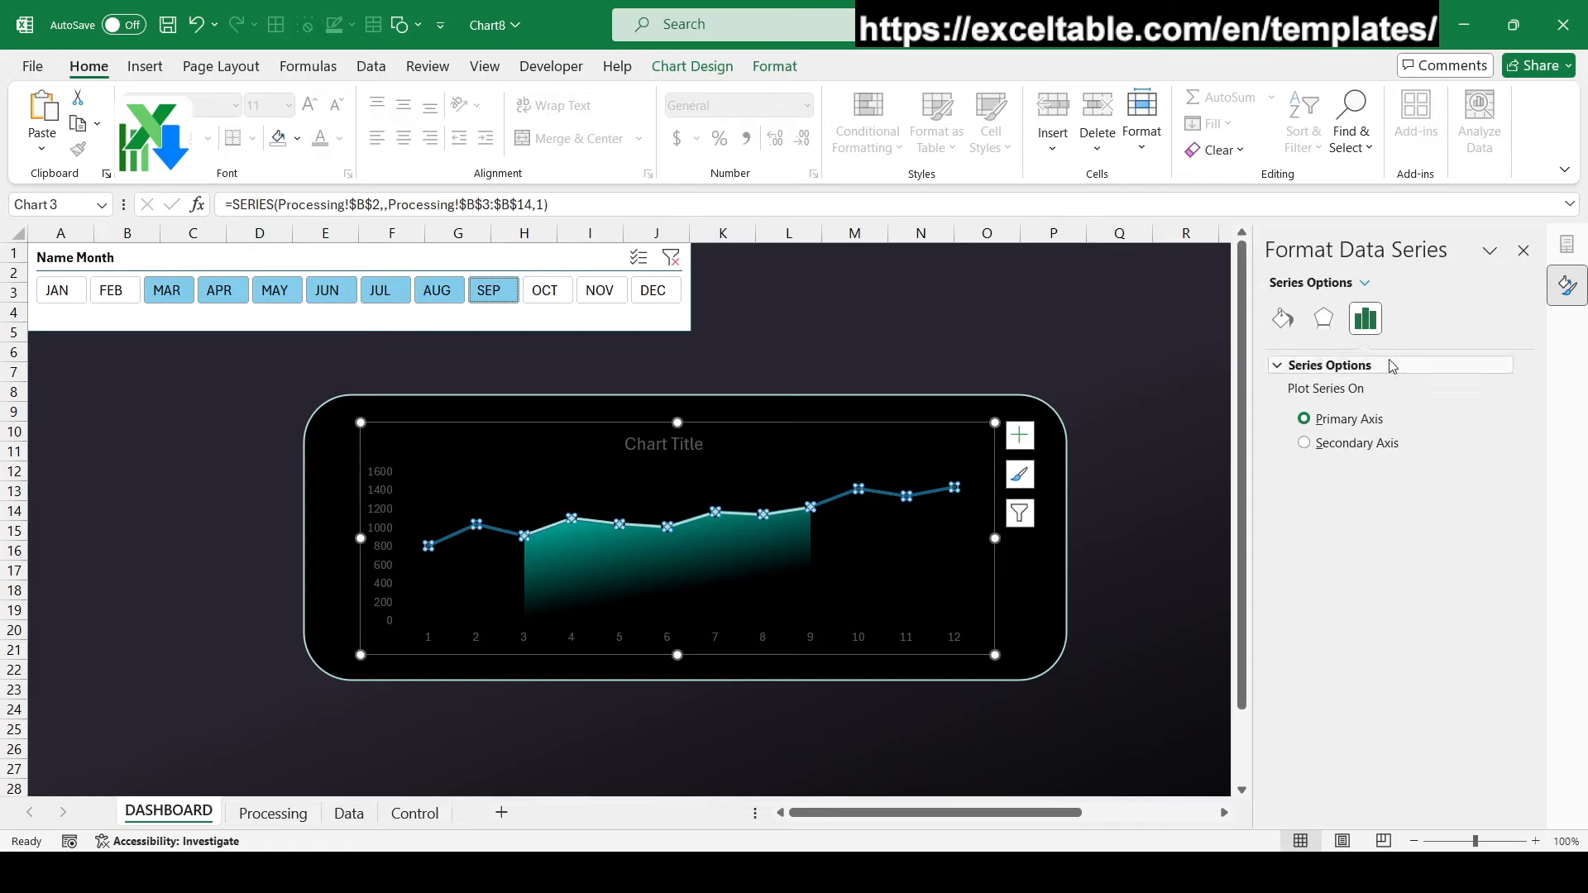
pyautogui.click(1487, 534)
pyautogui.click(1456, 819)
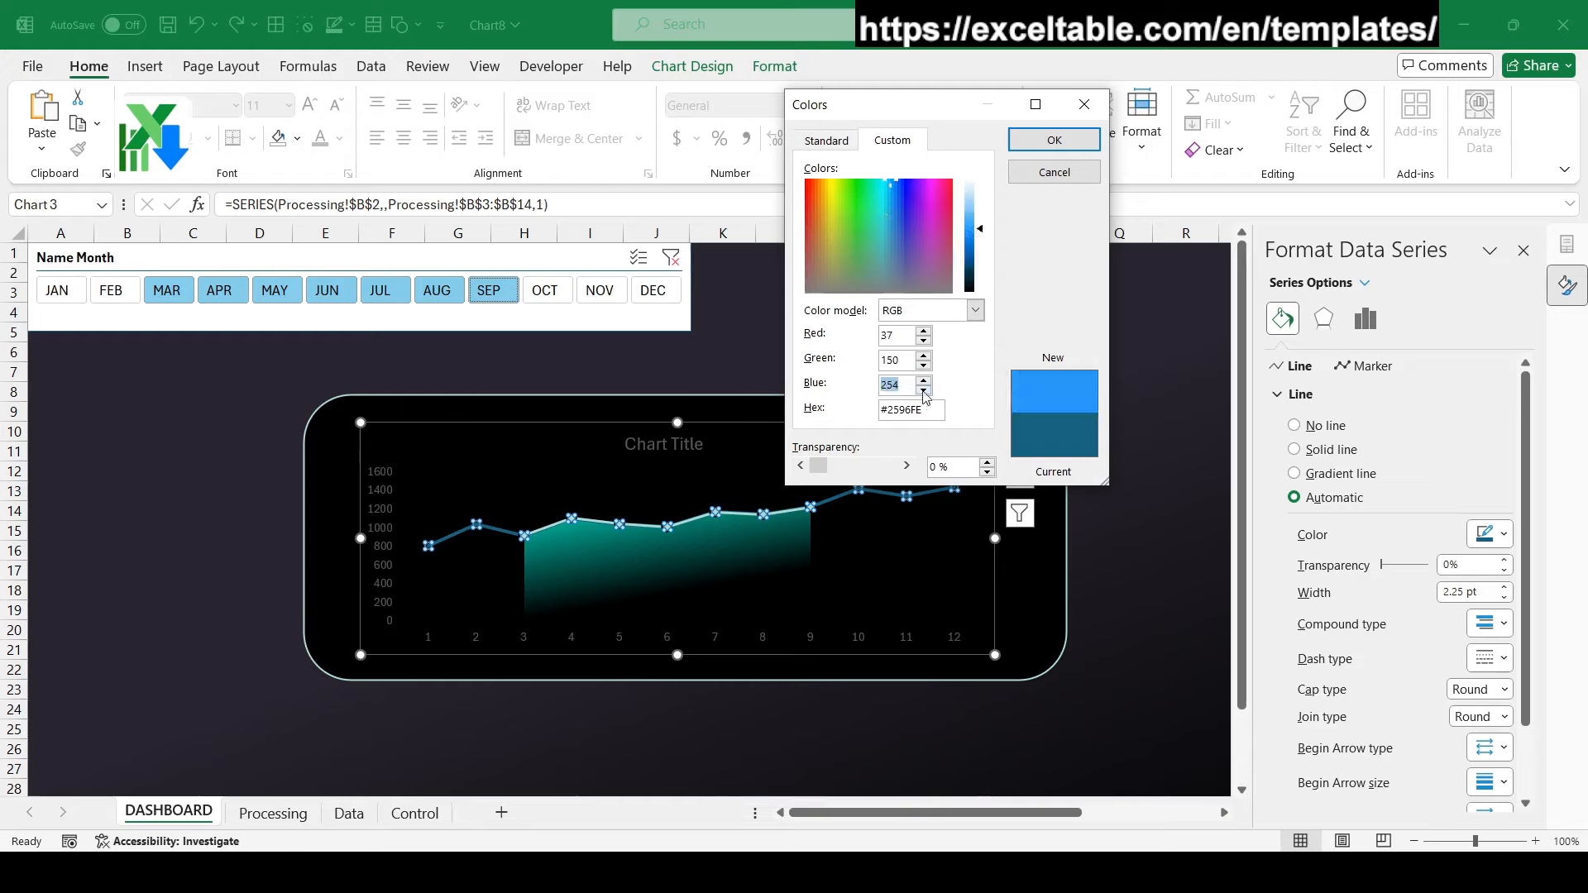
pyautogui.click(1054, 140)
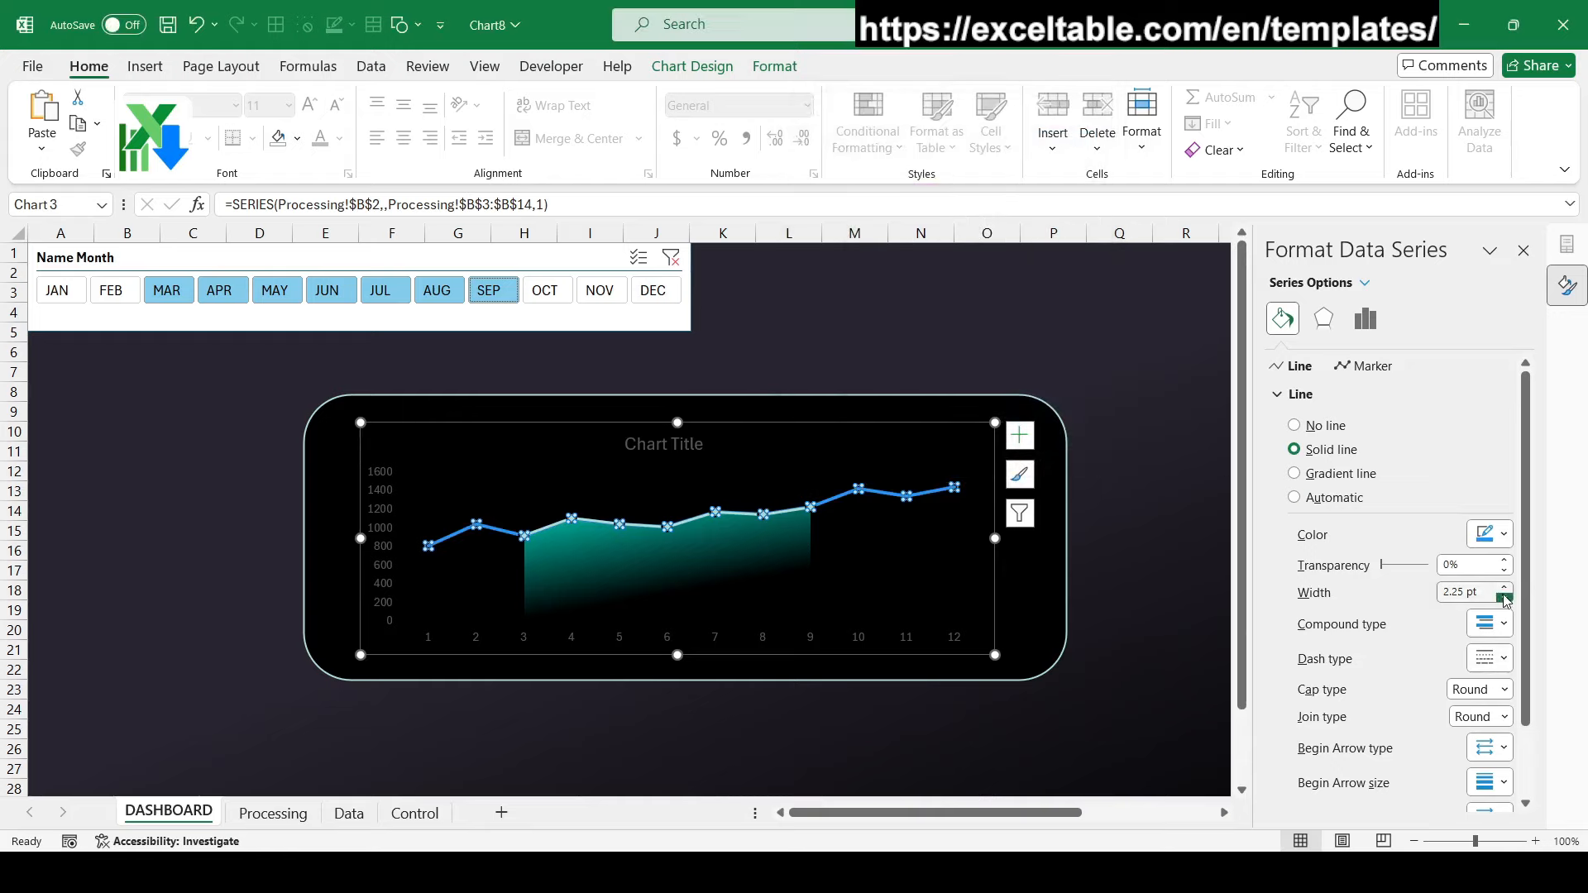
pyautogui.click(1506, 599)
pyautogui.click(1506, 599)
pyautogui.click(1188, 653)
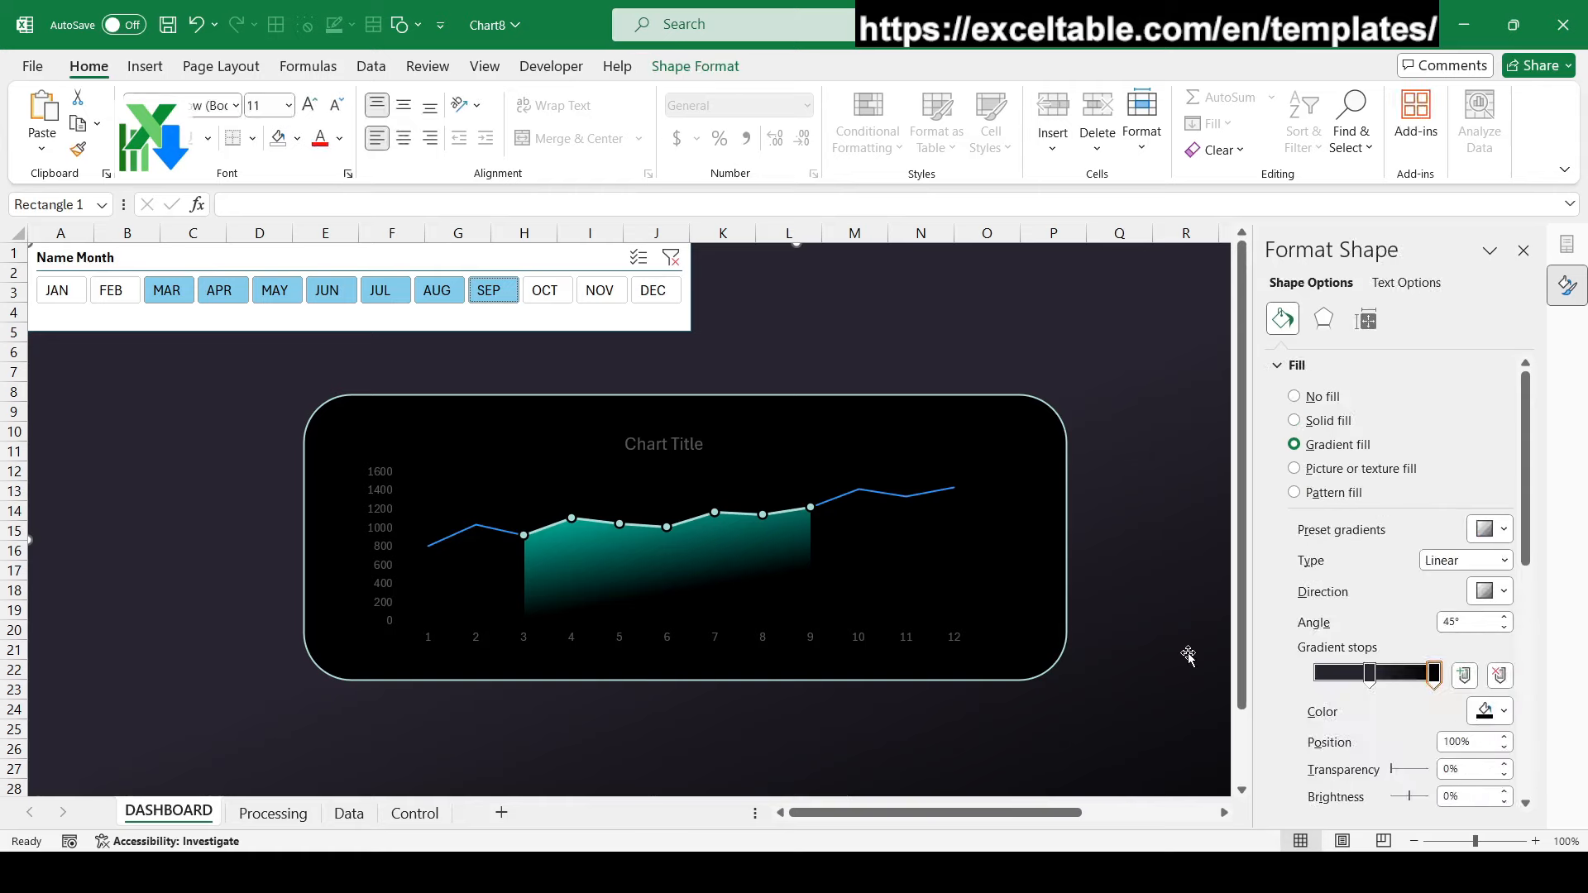
# Select only JUL in the slicer and add vertical error bars to the Layer 2 series
pyautogui.click(378, 291)
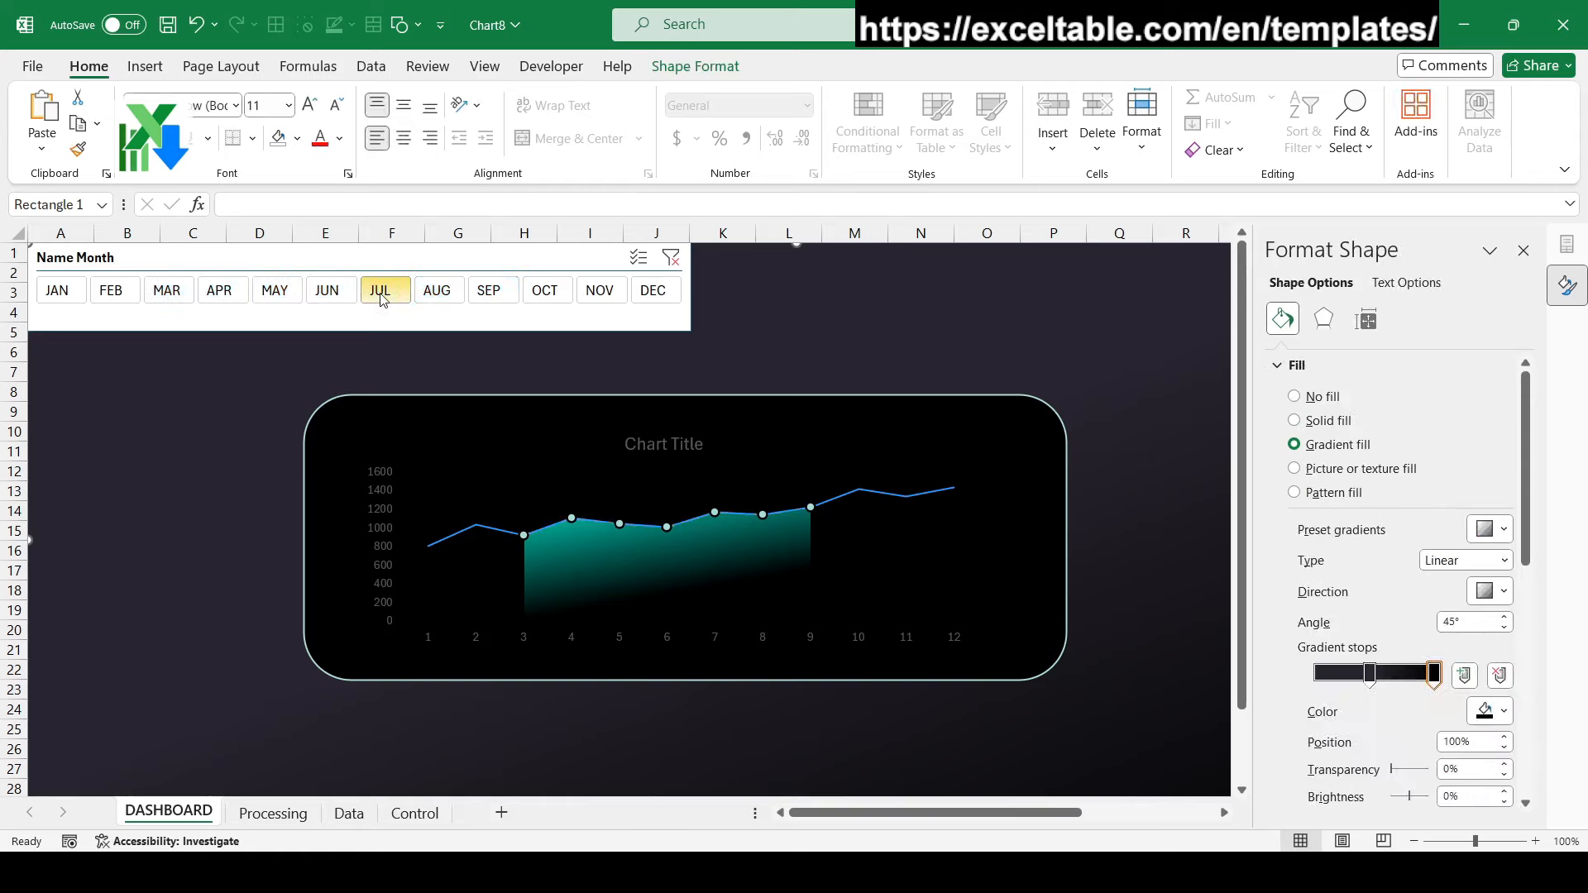
pyautogui.click(716, 514)
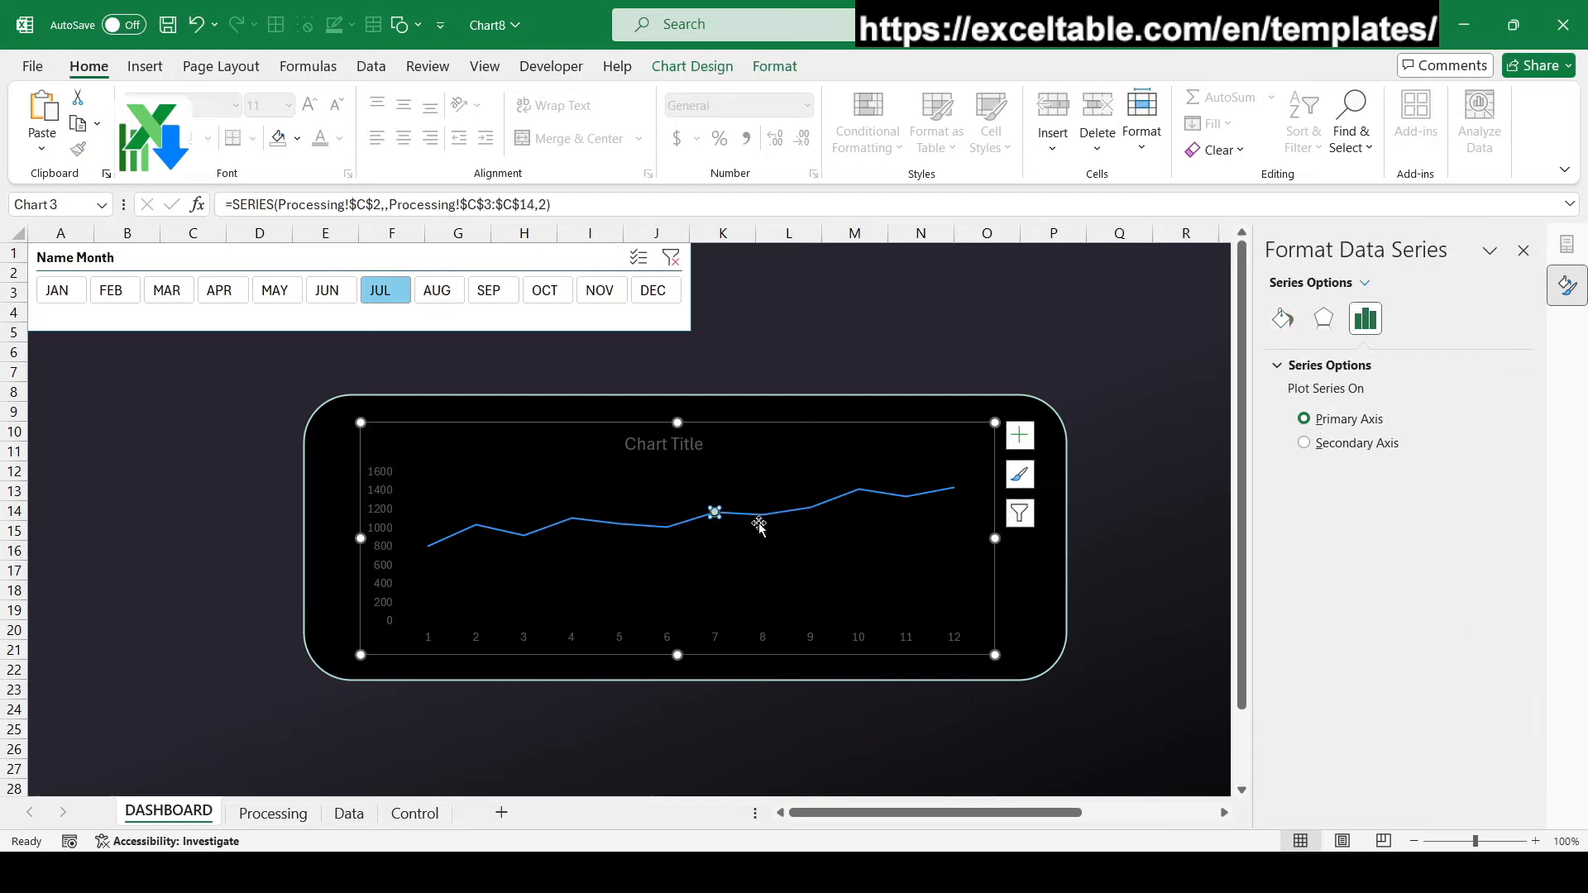
pyautogui.click(1023, 438)
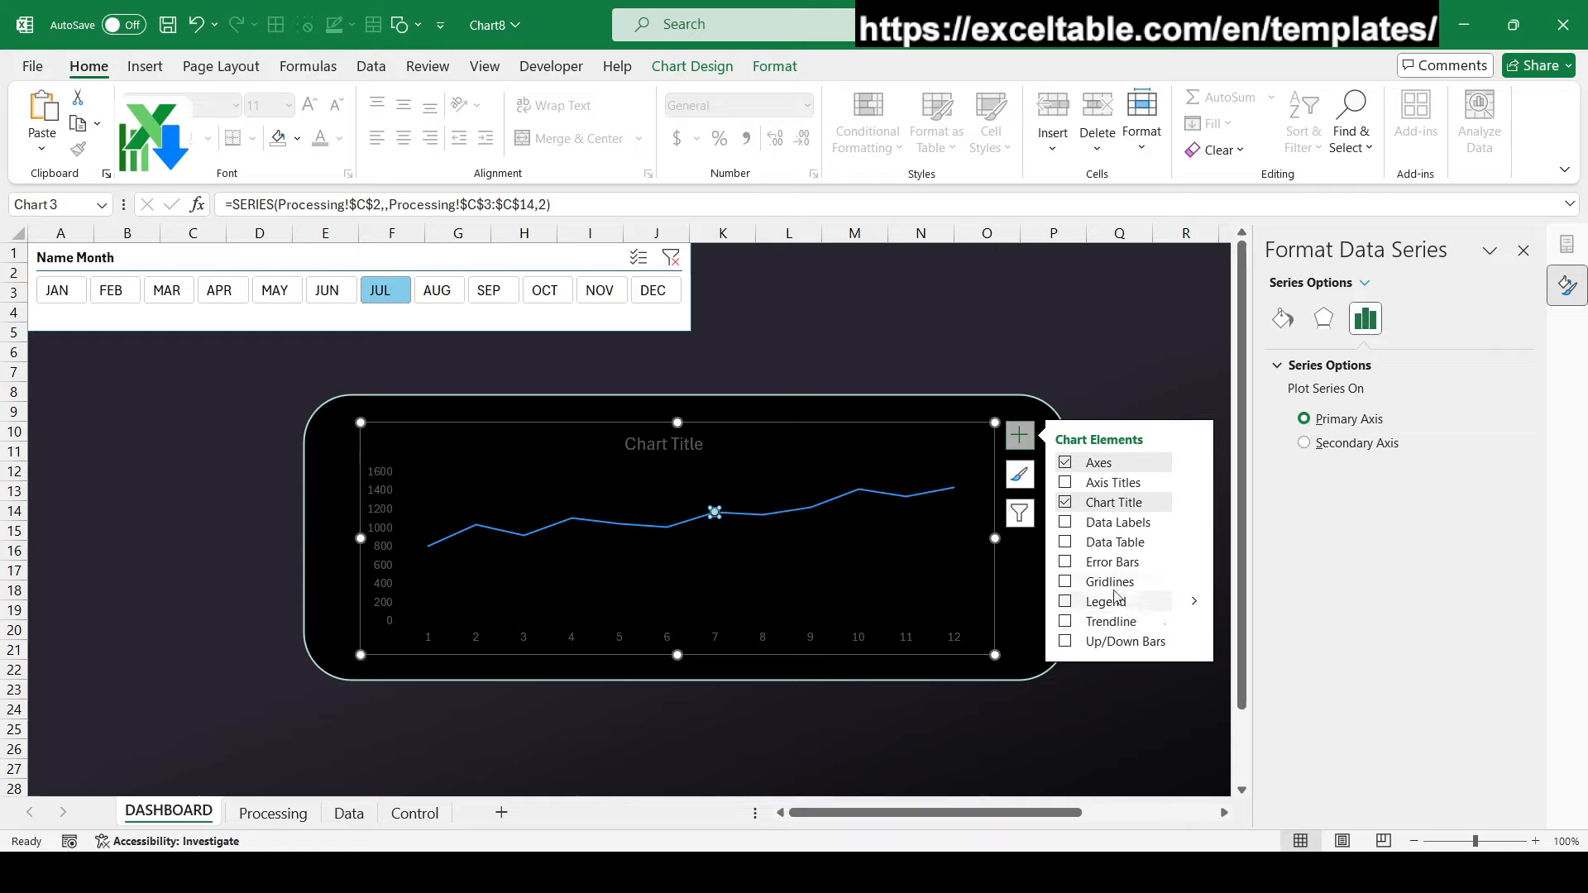
pyautogui.moveTo(1195, 561)
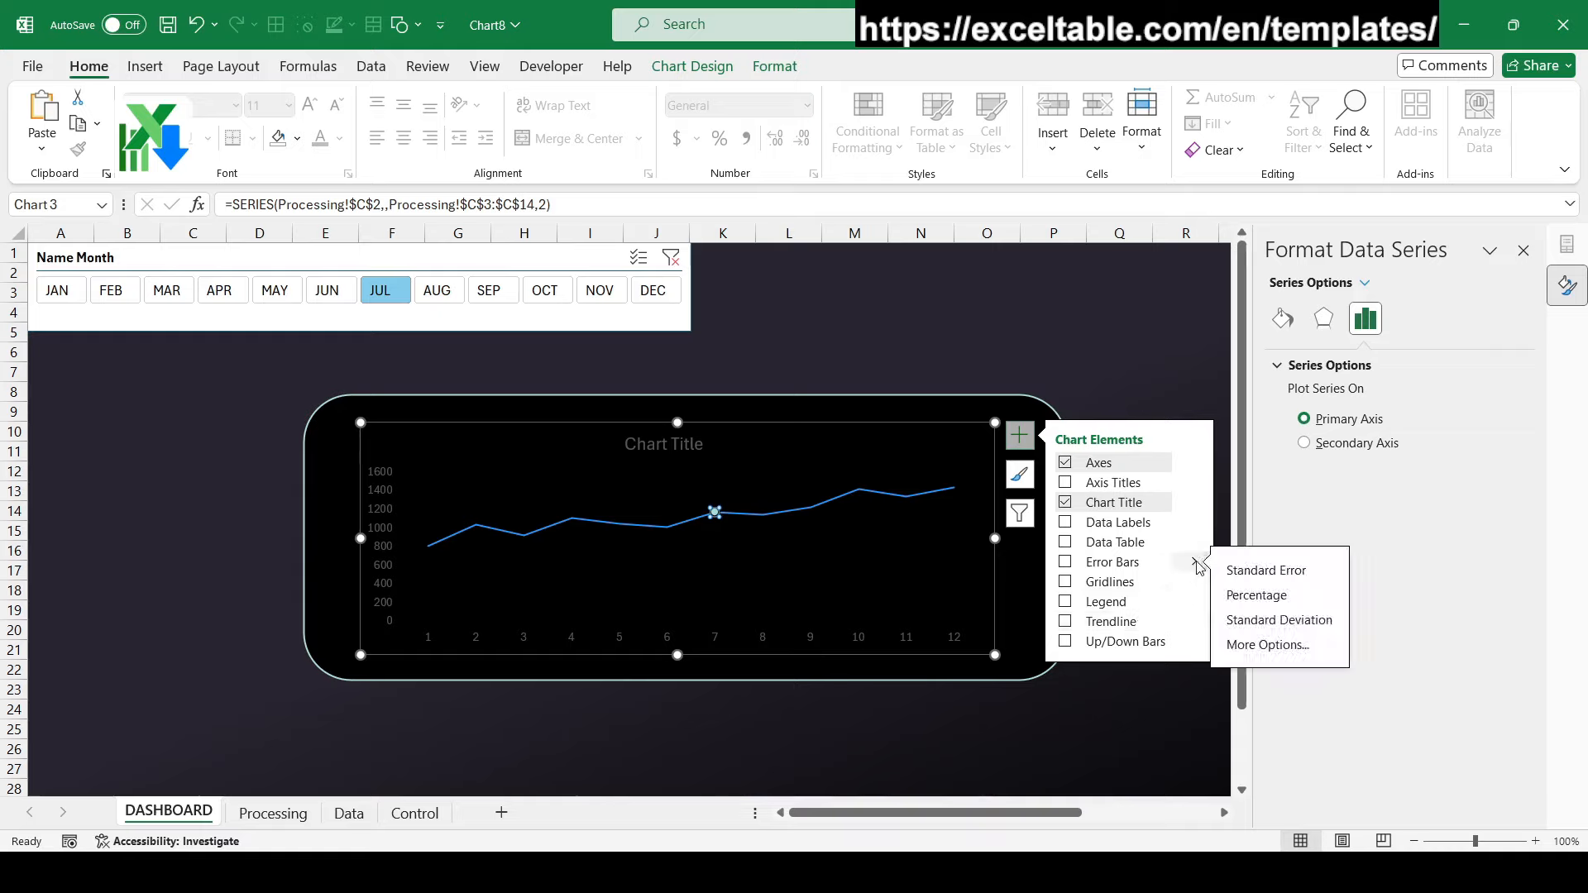
pyautogui.click(1262, 642)
pyautogui.click(1383, 284)
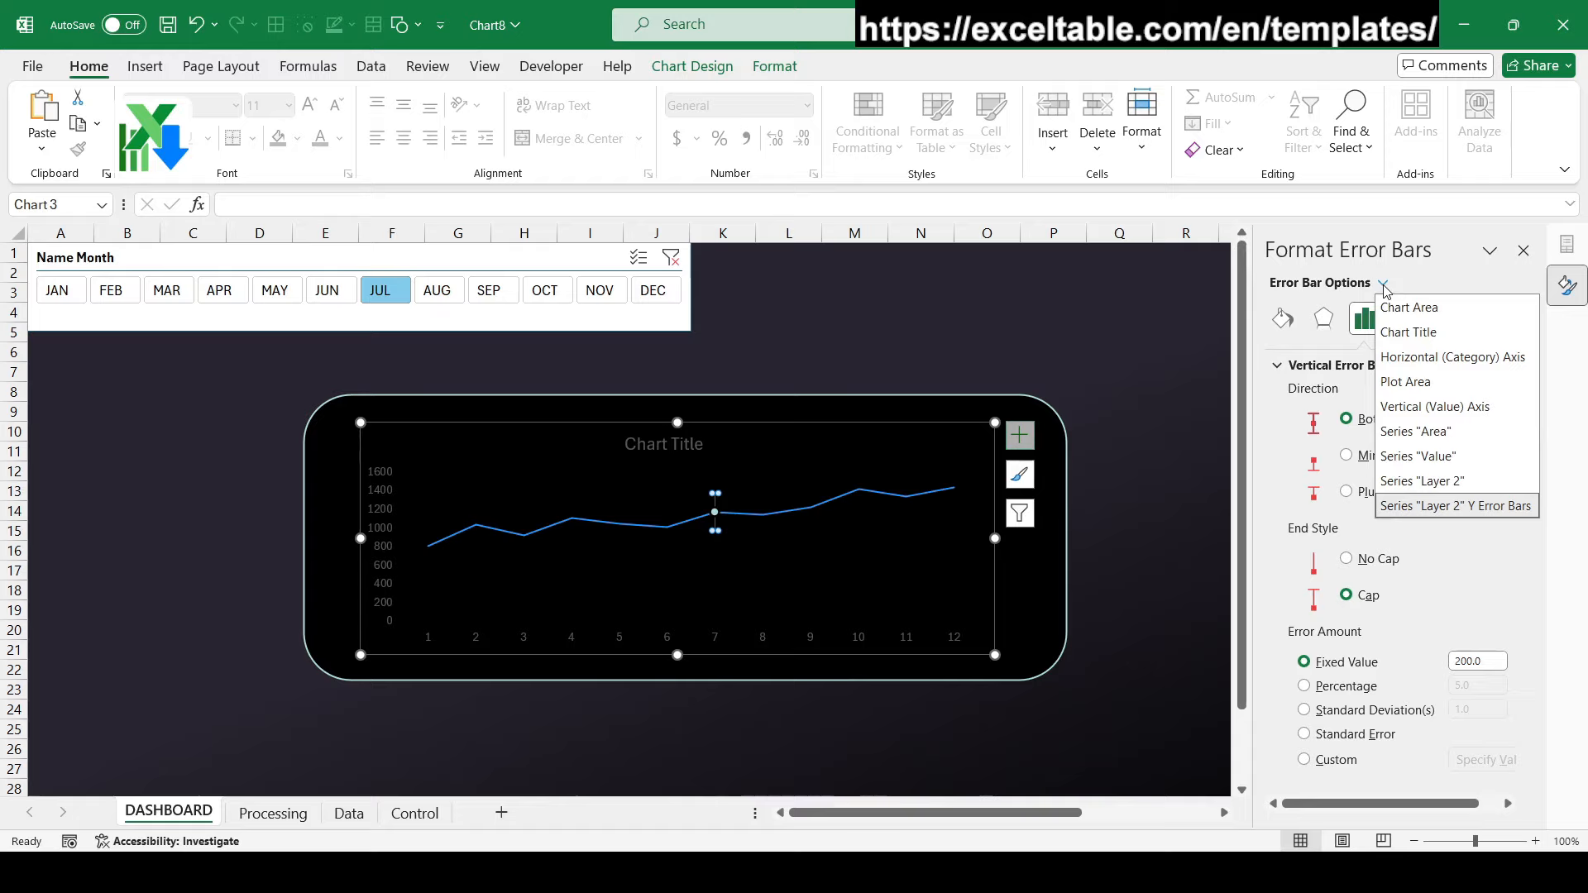
pyautogui.click(1492, 509)
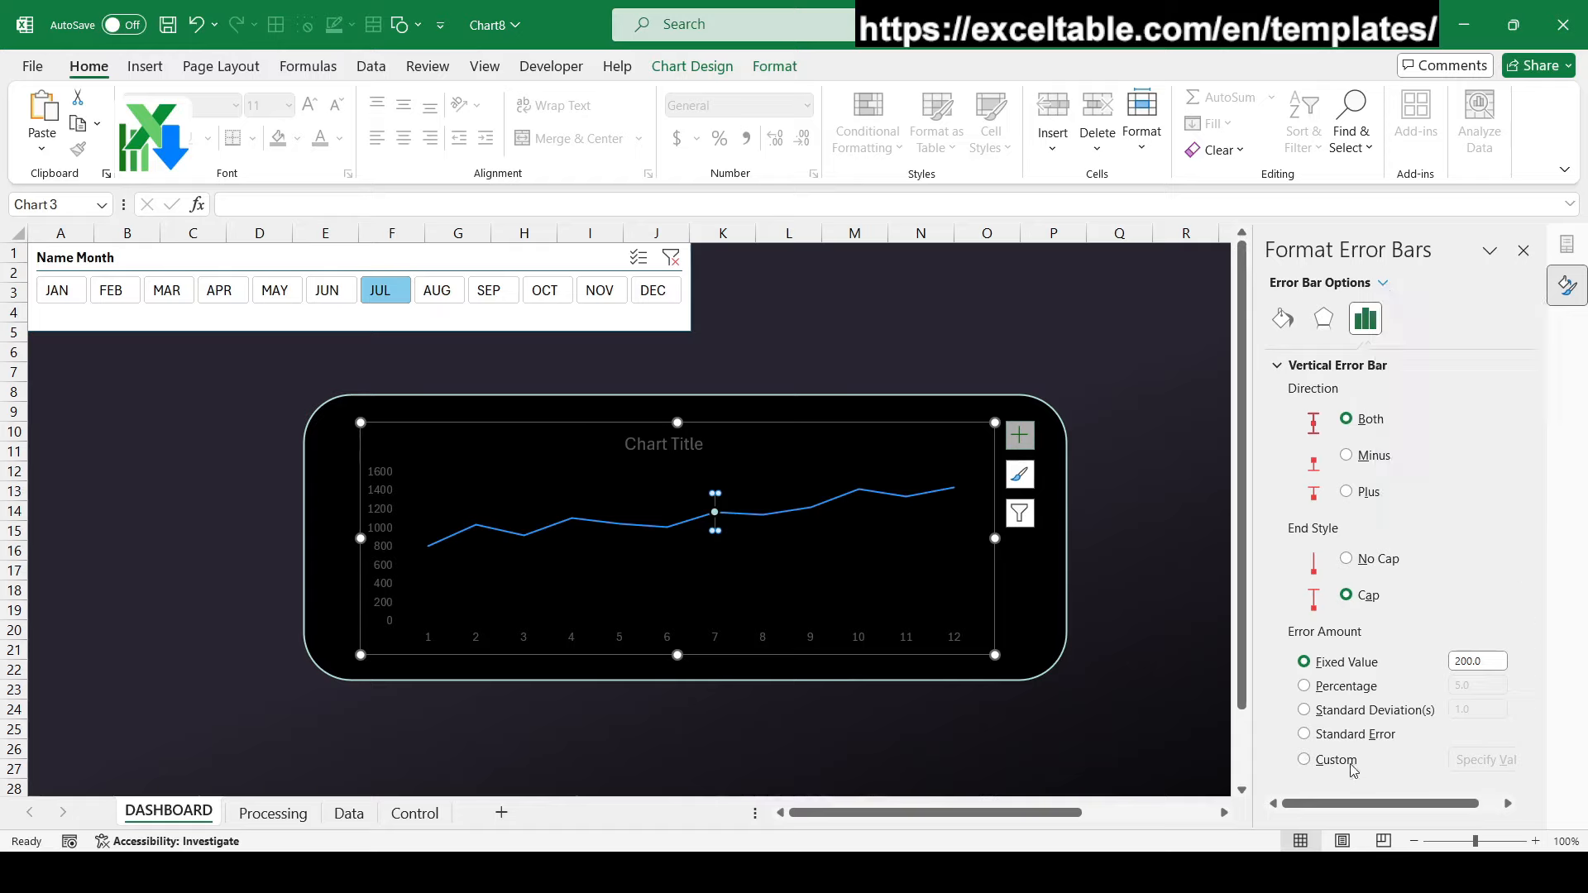
# Use custom error amounts for the Layer 2 error bars, with the Cursor range Processing!$D$3:$D$14 as the negative error value
pyautogui.click(1353, 768)
pyautogui.click(1488, 761)
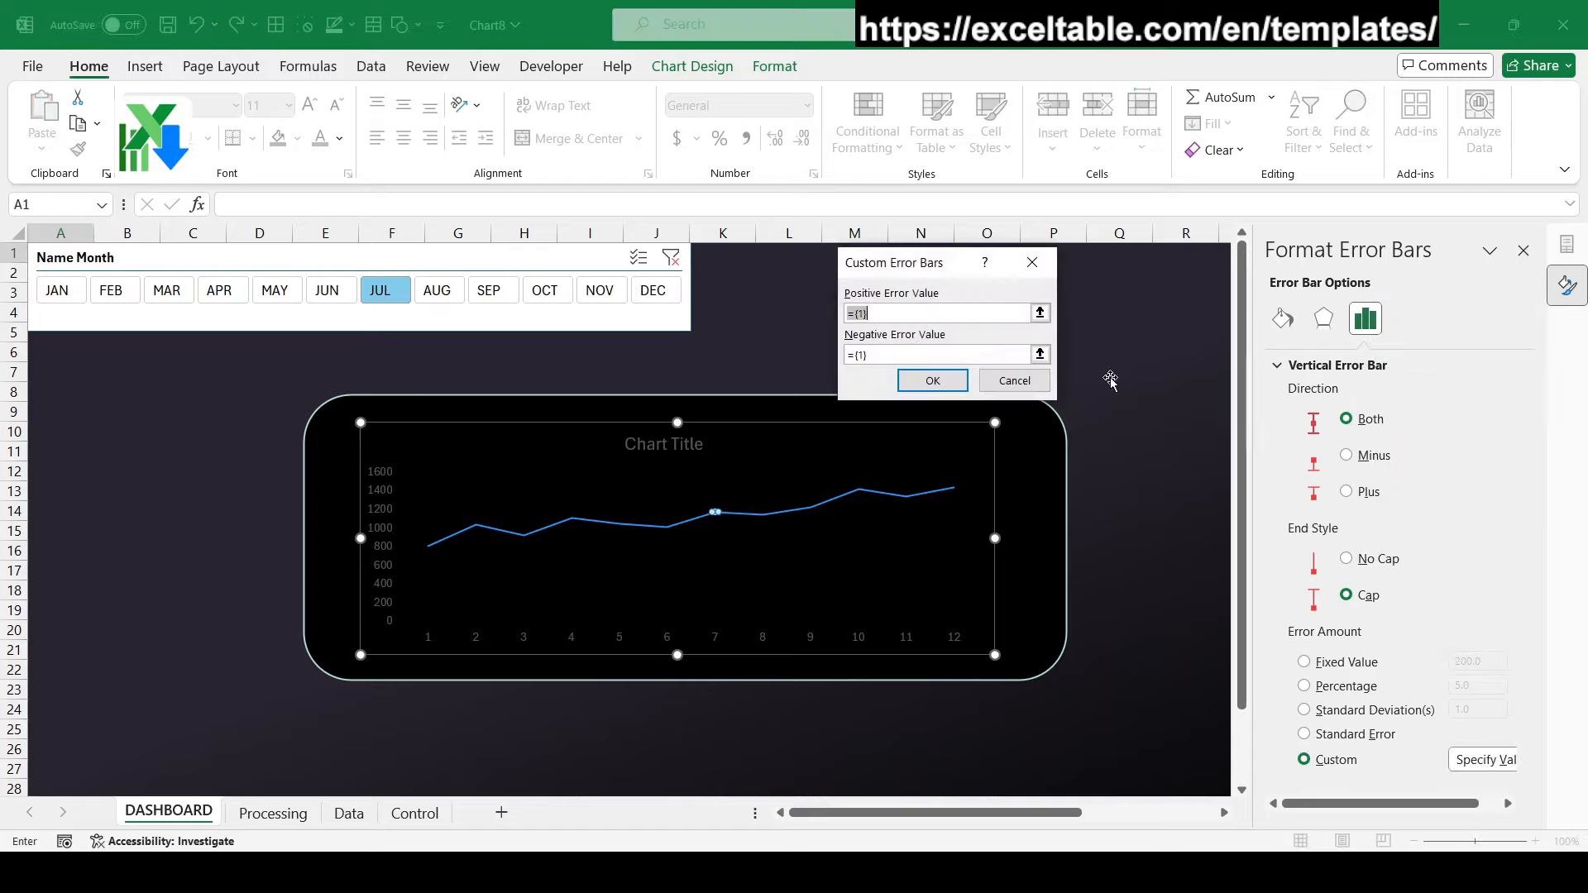
pyautogui.click(1039, 353)
pyautogui.click(273, 813)
pyautogui.moveTo(274, 288); pyautogui.dragTo(285, 509)
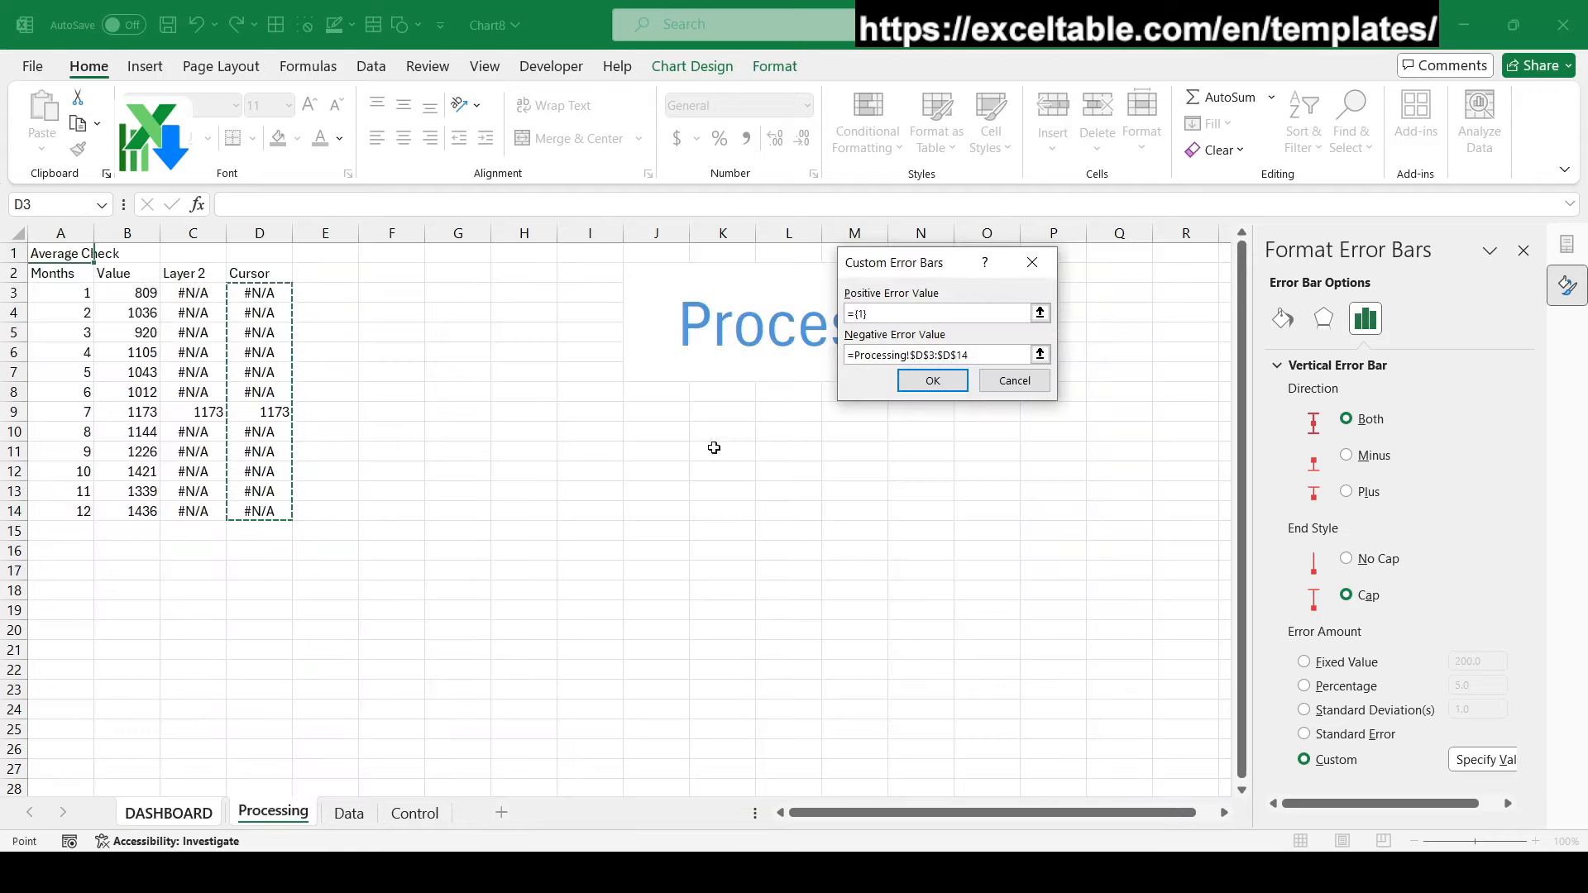
pyautogui.click(932, 380)
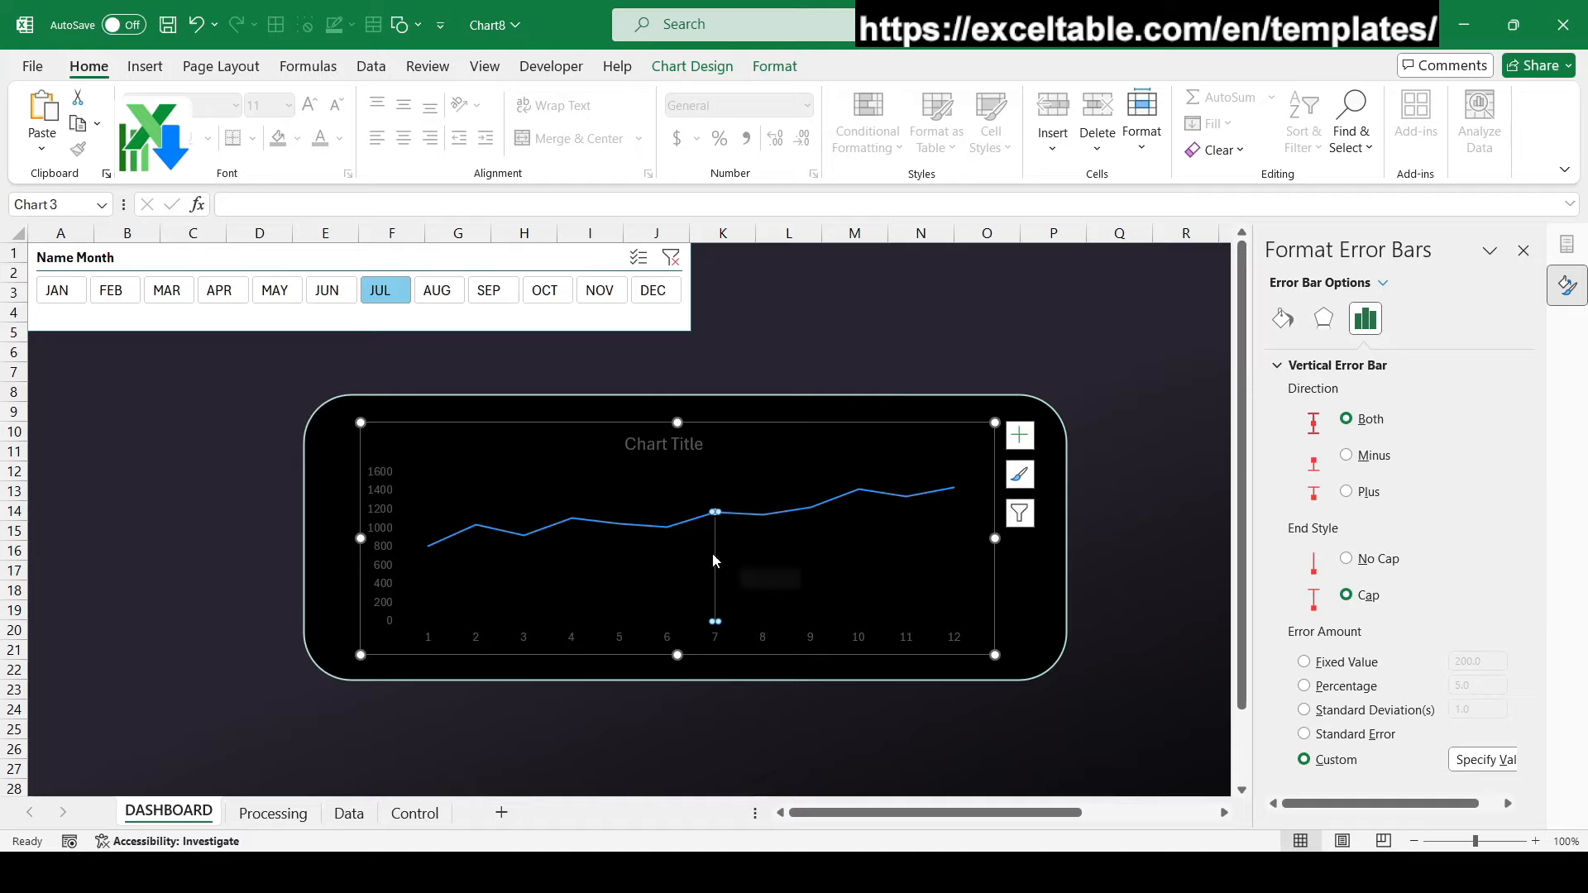
# Give the Layer 2 vertical error bars a light line color
pyautogui.click(1283, 318)
pyautogui.click(1301, 365)
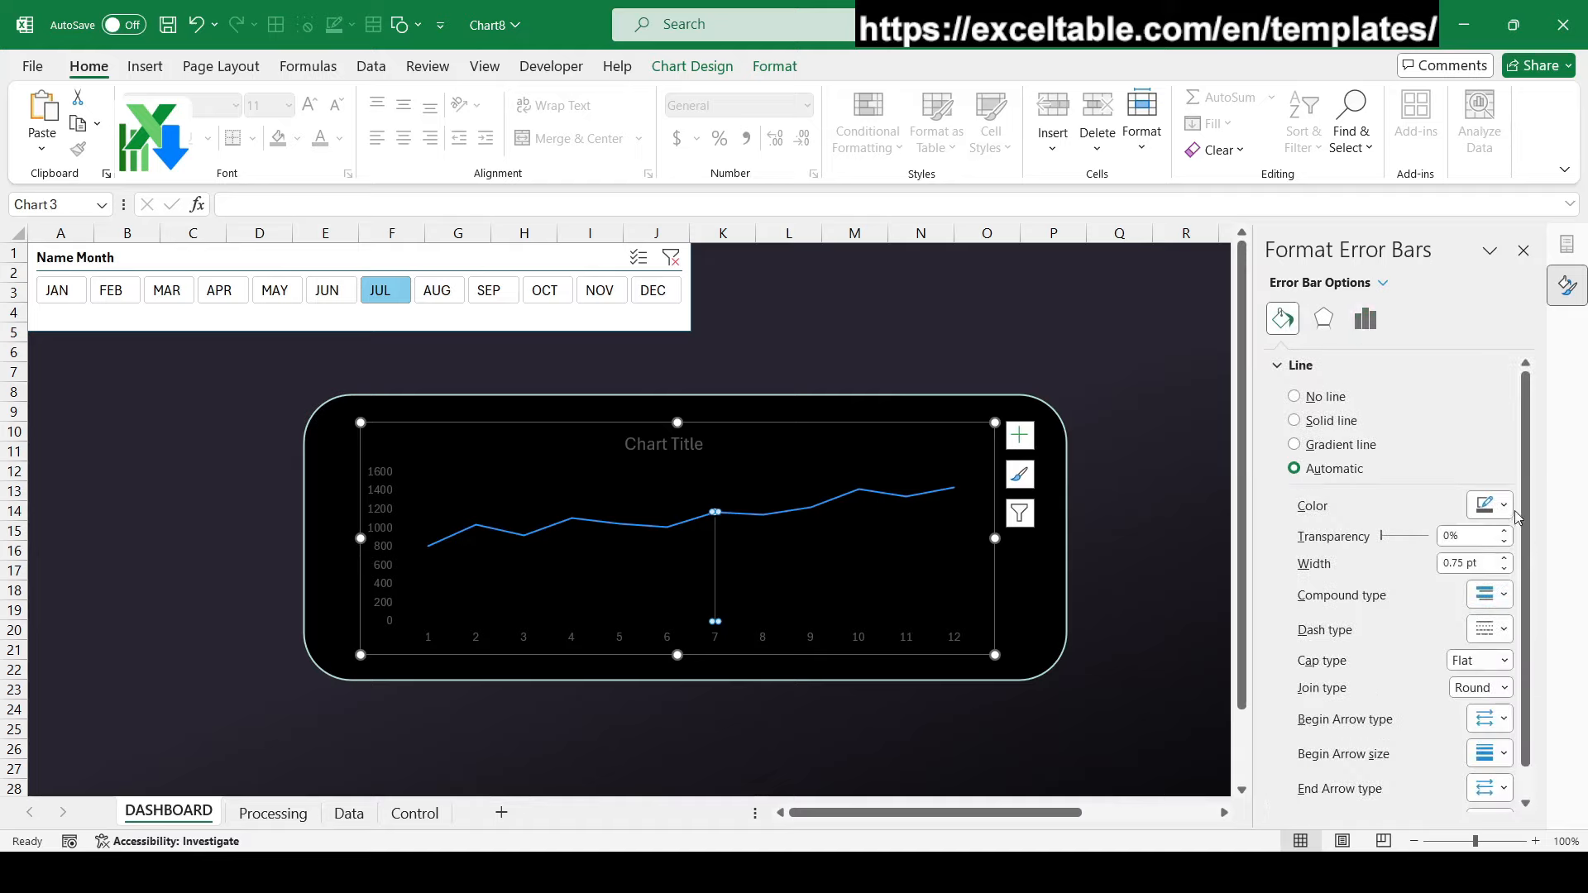
pyautogui.click(1492, 504)
pyautogui.click(1427, 562)
pyautogui.click(1133, 622)
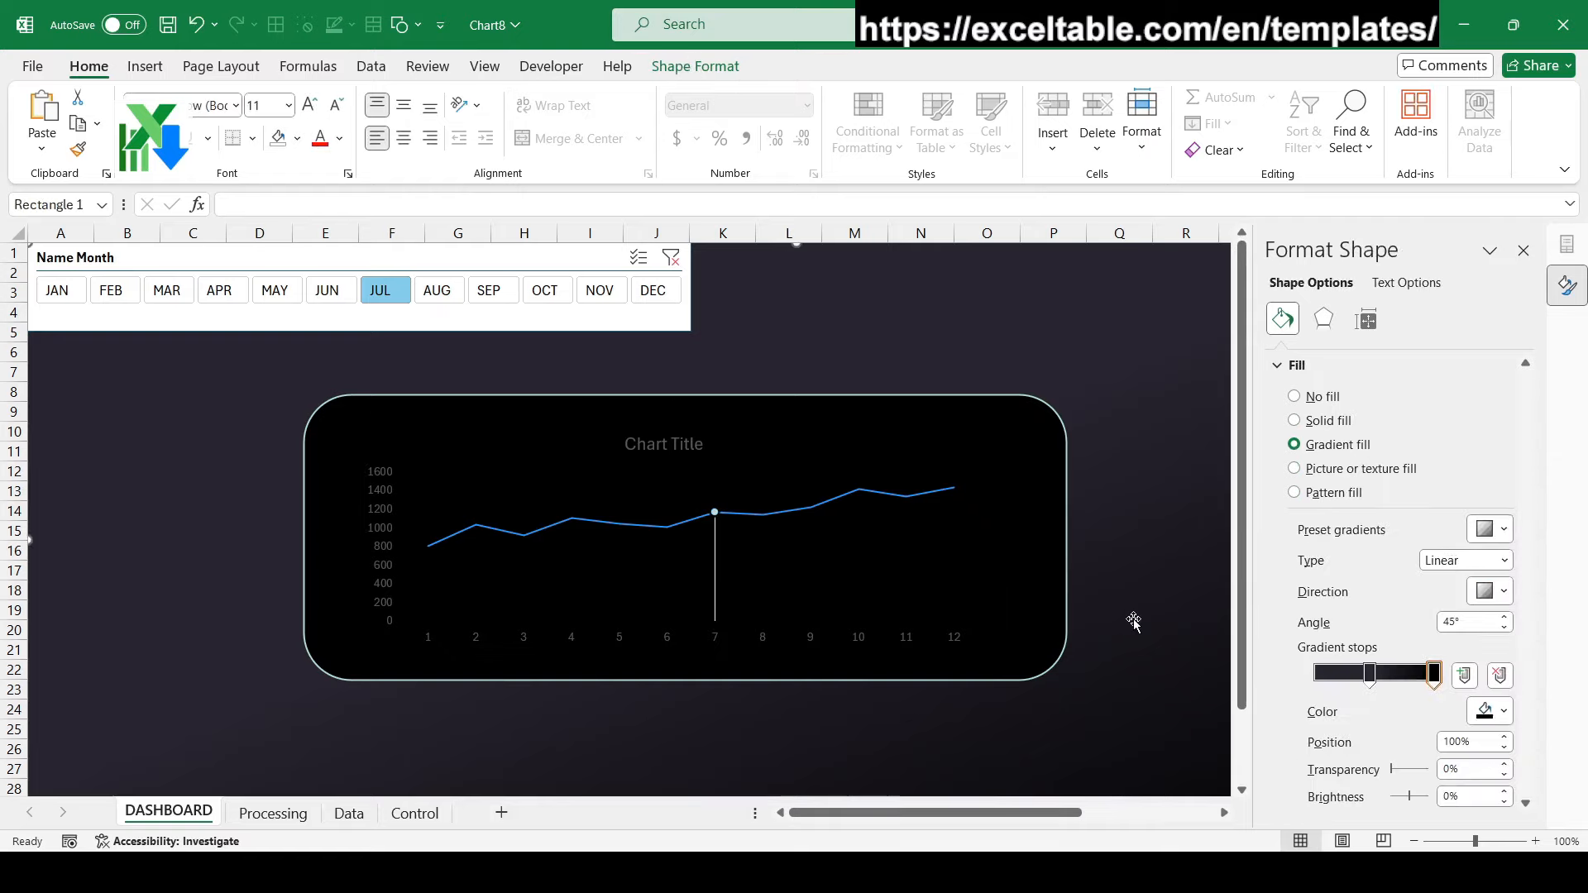
# Test the chart's response by selecting MAY, AUG, OCT, APR through SEP, all months, MAR and AUG in the slicer
pyautogui.click(277, 297)
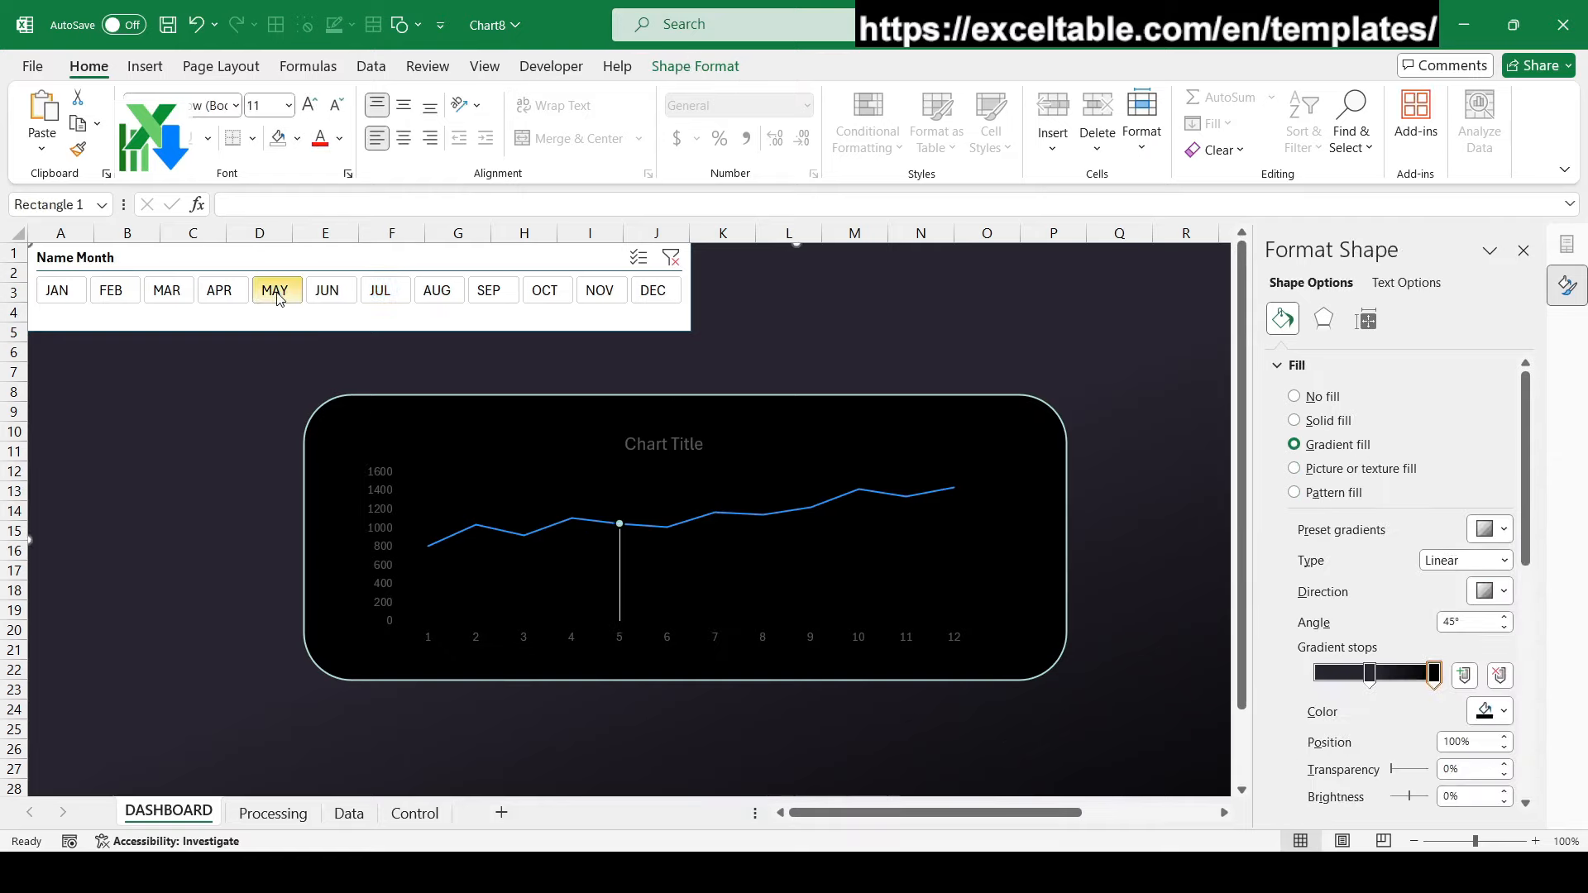
pyautogui.click(434, 292)
pyautogui.click(542, 292)
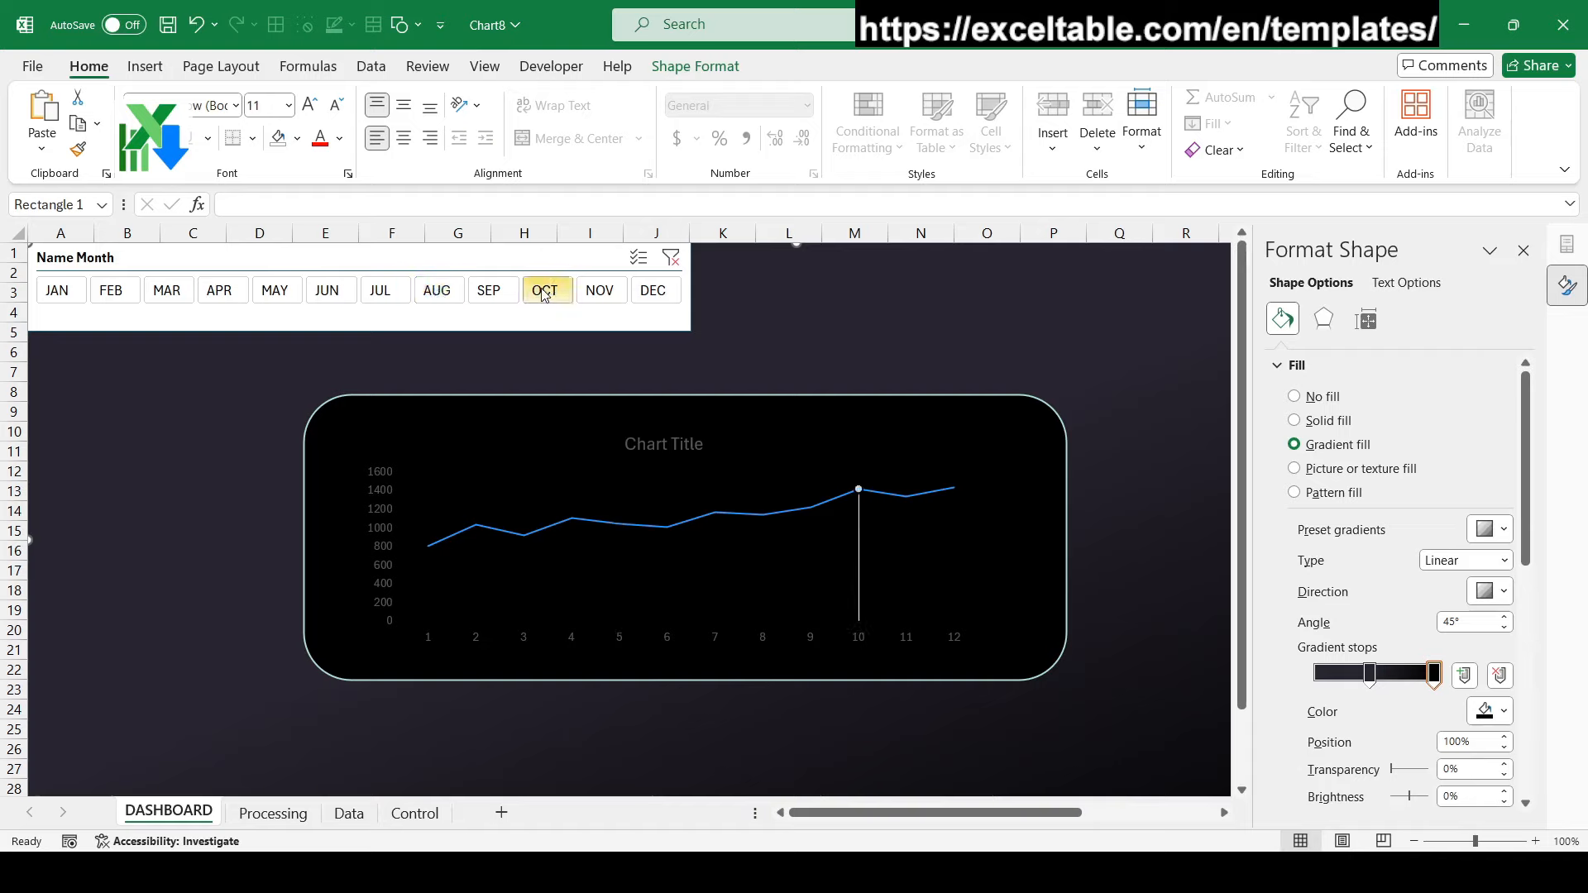
pyautogui.moveTo(222, 291); pyautogui.dragTo(517, 281)
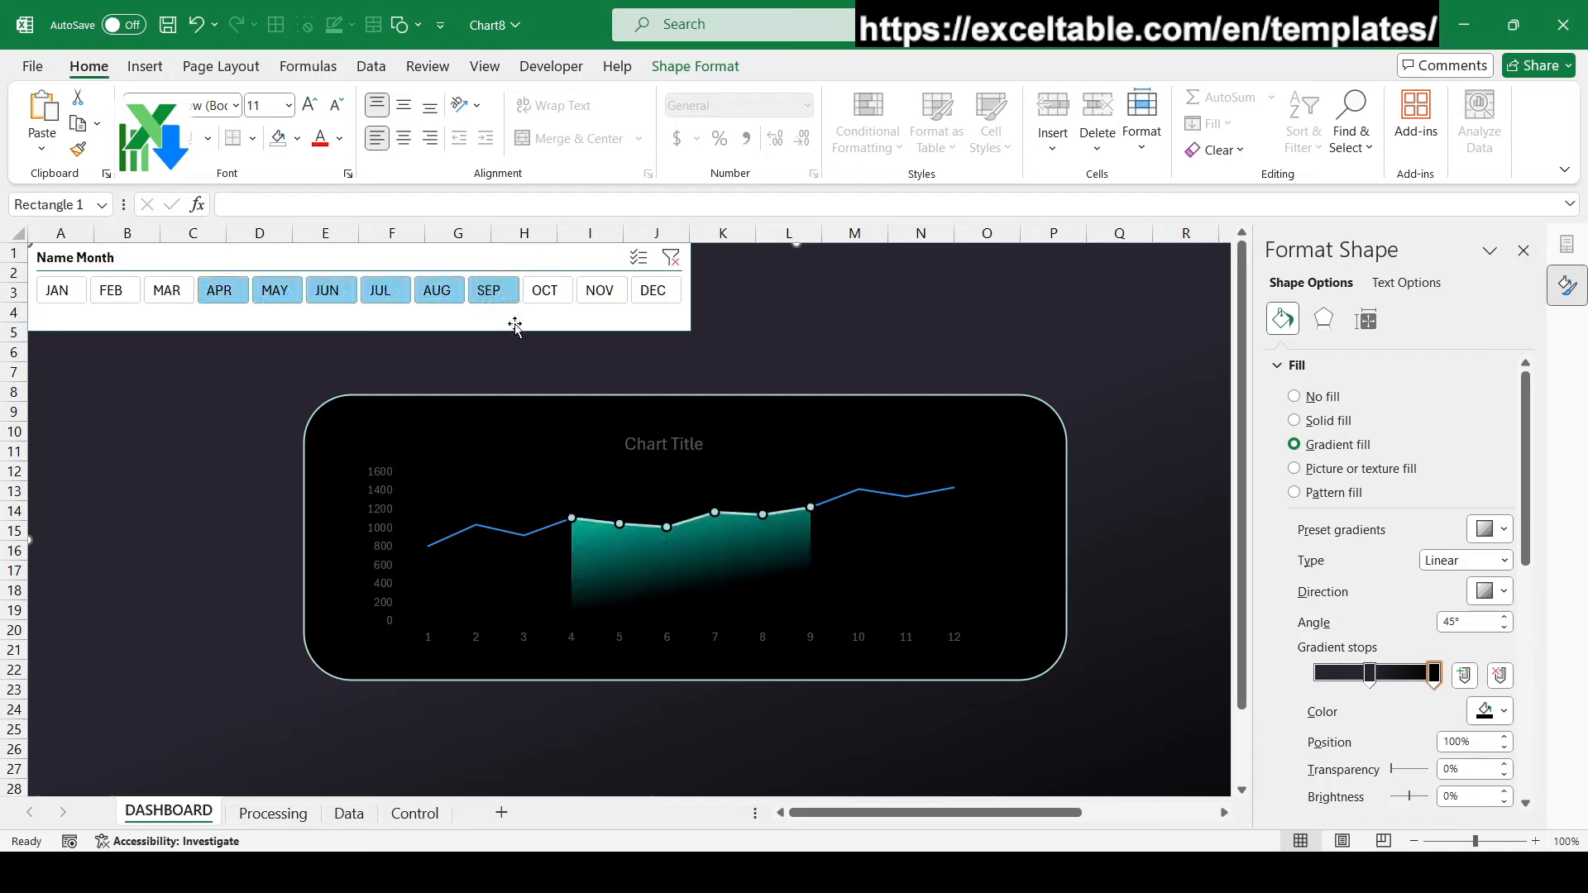
pyautogui.moveTo(55, 291); pyautogui.dragTo(672, 291)
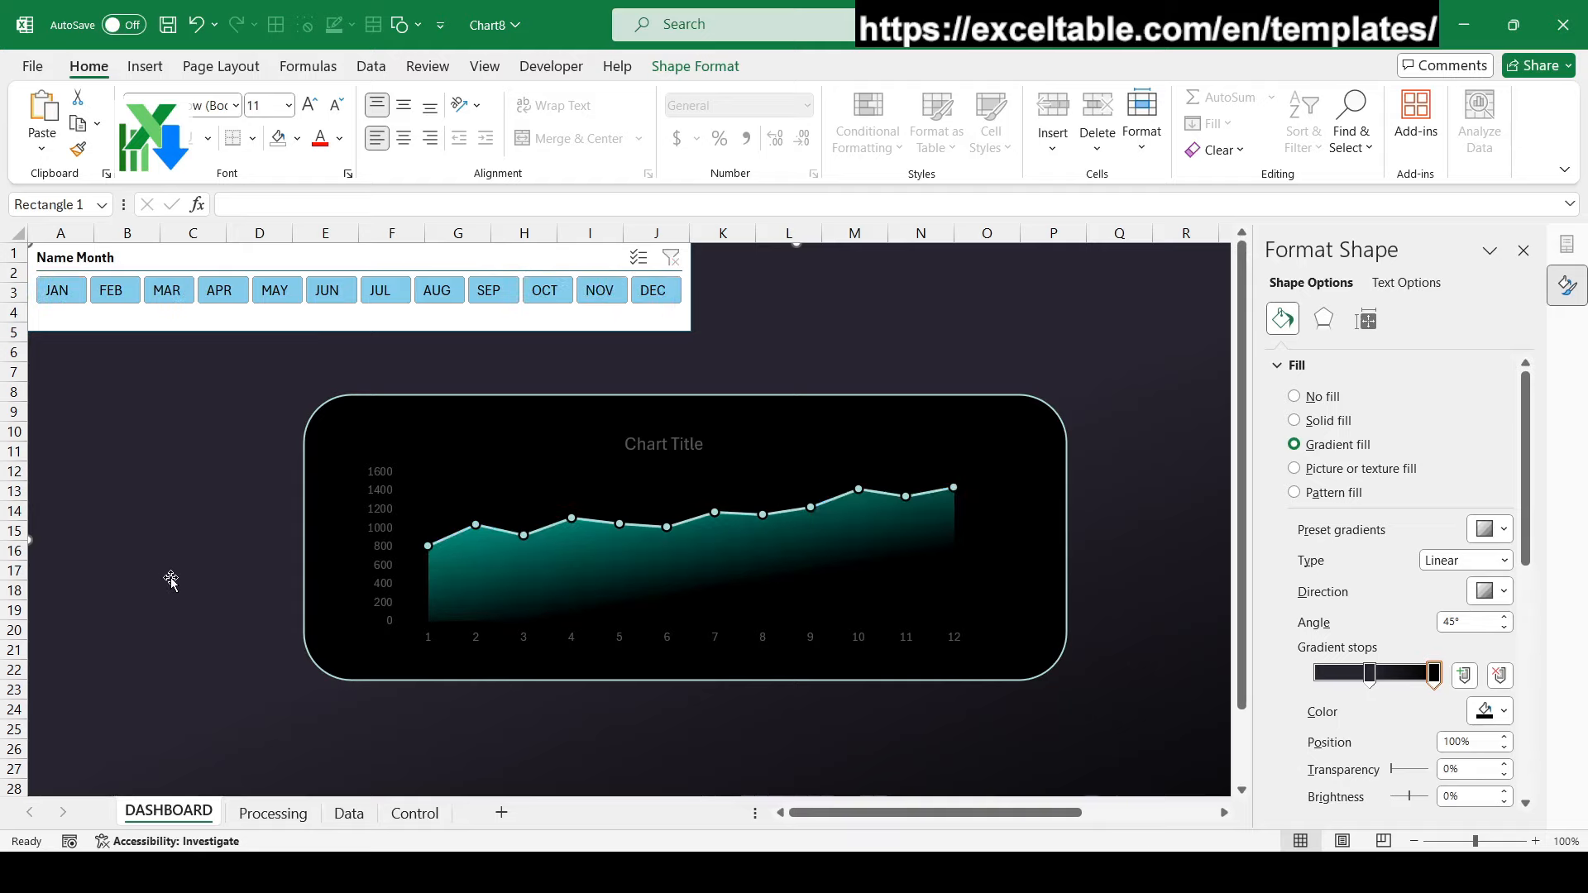
pyautogui.click(169, 289)
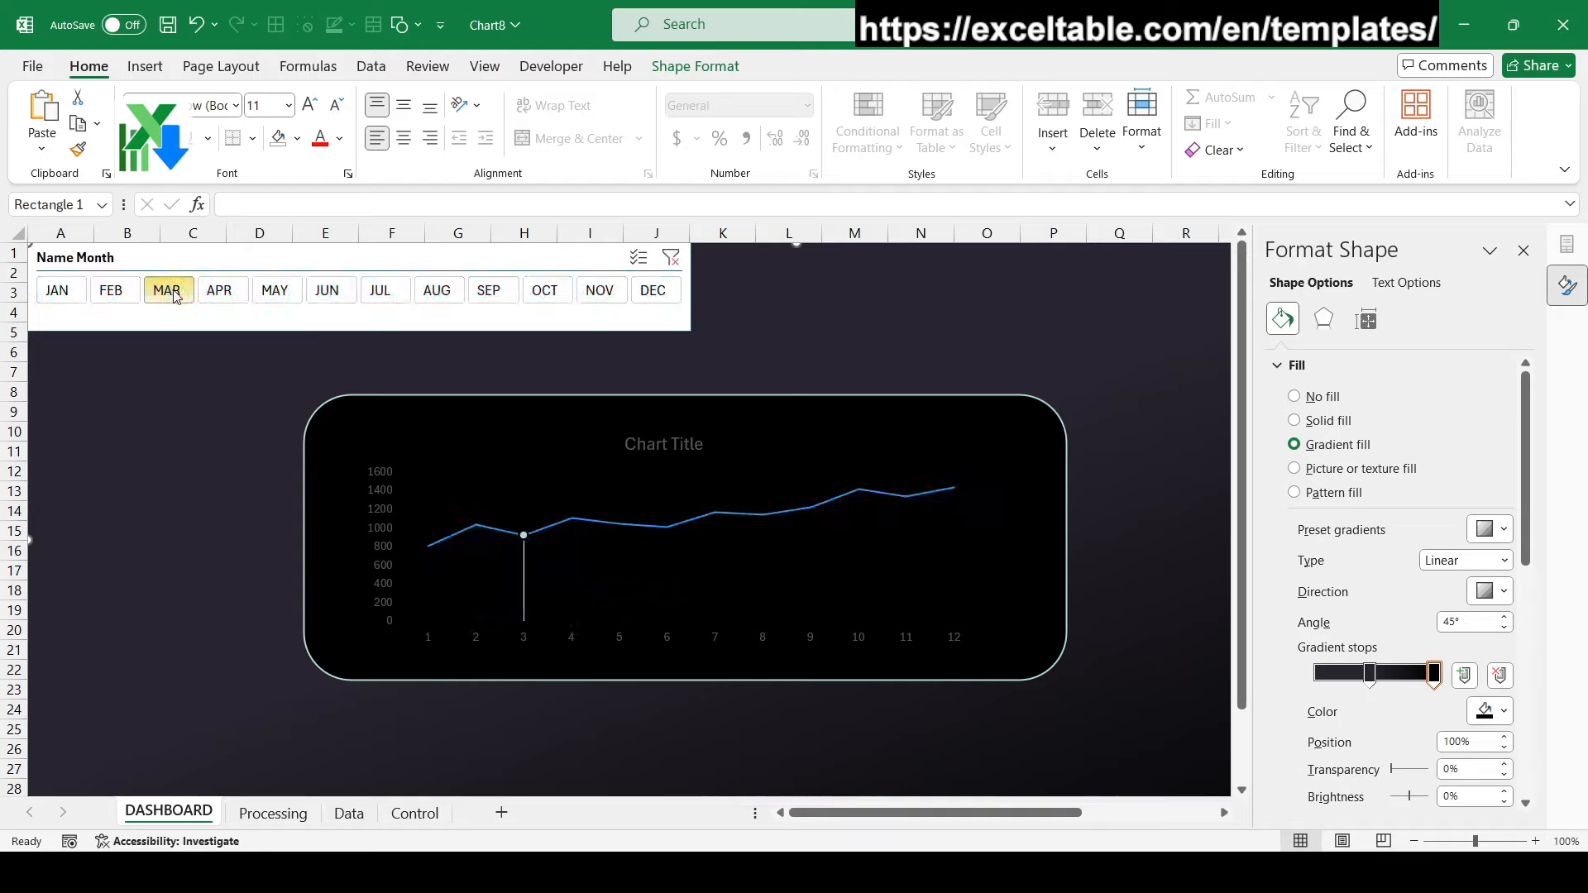
pyautogui.click(432, 293)
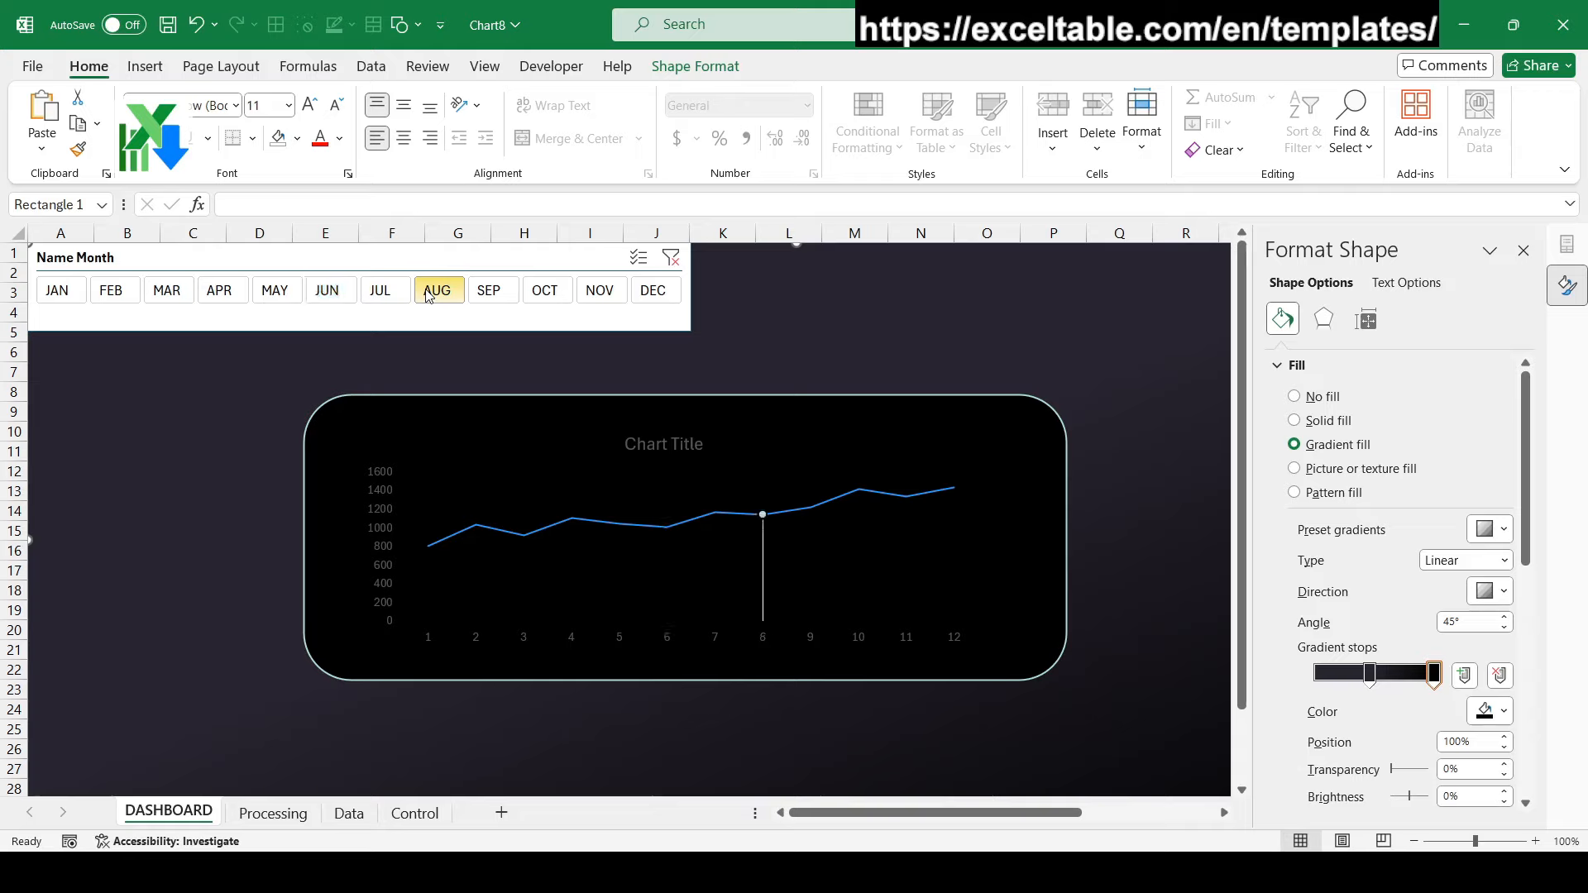
# Move the Name Month slicer onto the lower edge of the chart panel and turn off its header
pyautogui.moveTo(320, 312); pyautogui.dragTo(669, 705)
pyautogui.rightClick(649, 705)
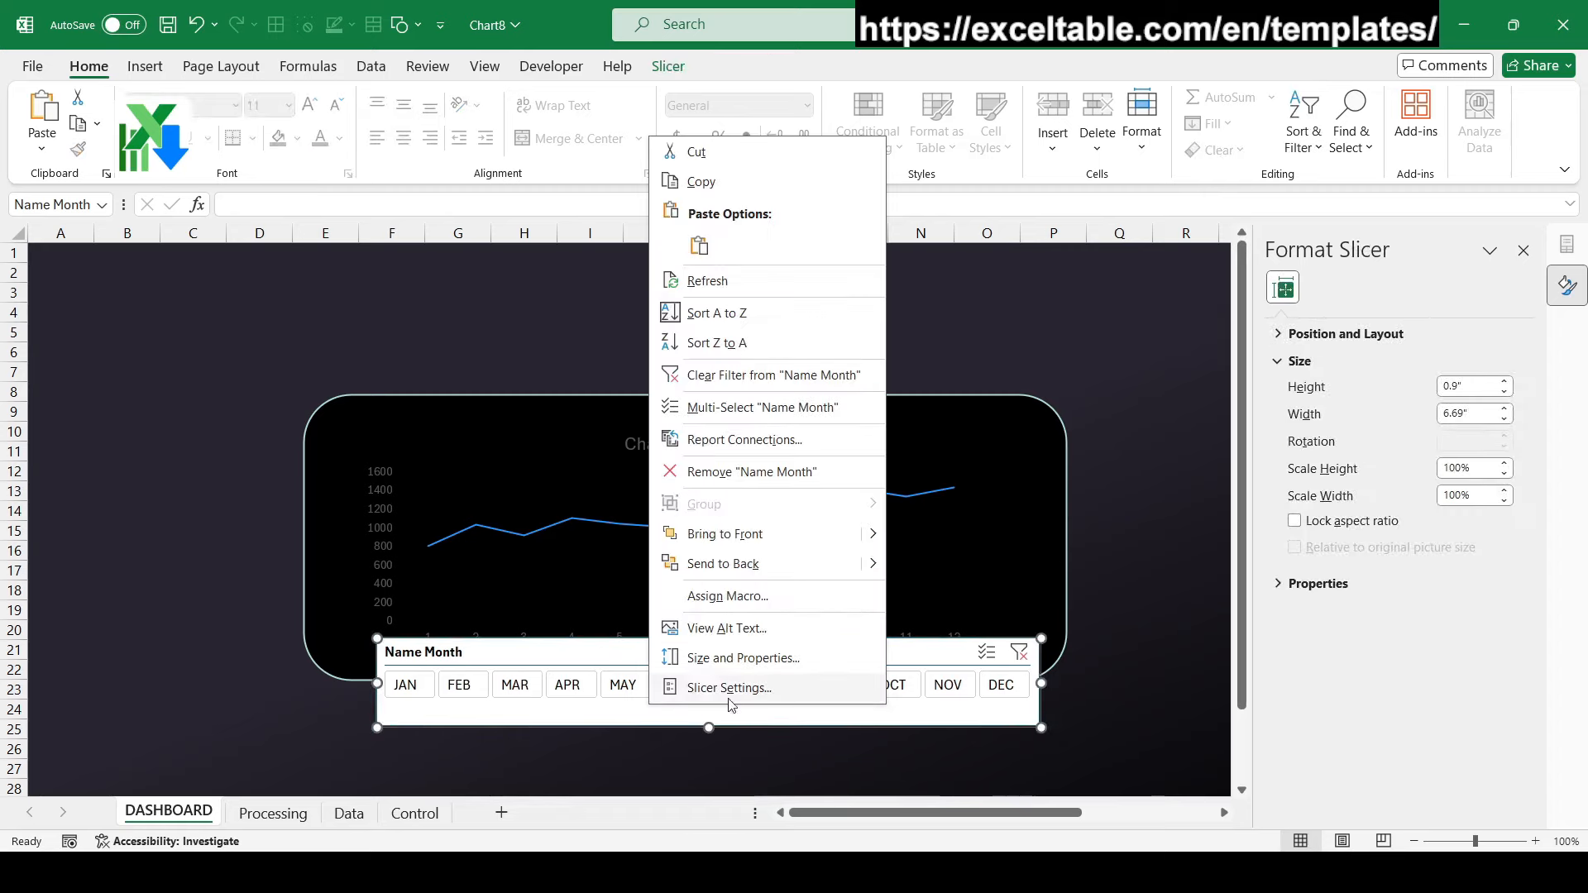
pyautogui.click(729, 700)
pyautogui.click(513, 662)
pyautogui.click(841, 822)
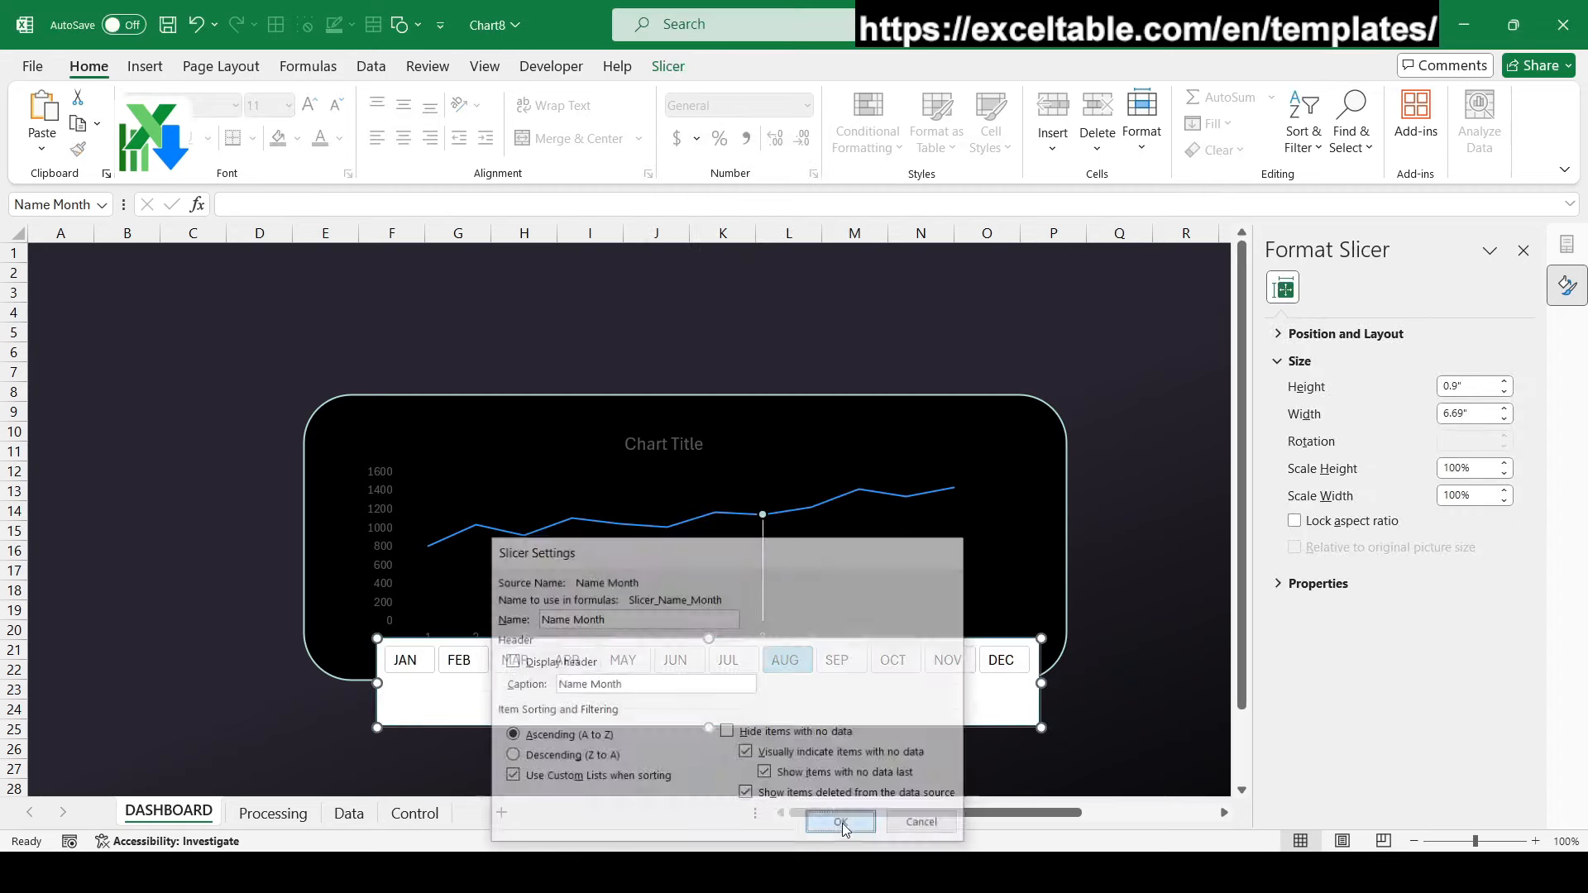
# Shrink the Name Month slicer to about 0.52" high and 6.16" wide and line it up beneath the chart's plot
pyautogui.moveTo(713, 727); pyautogui.dragTo(742, 680)
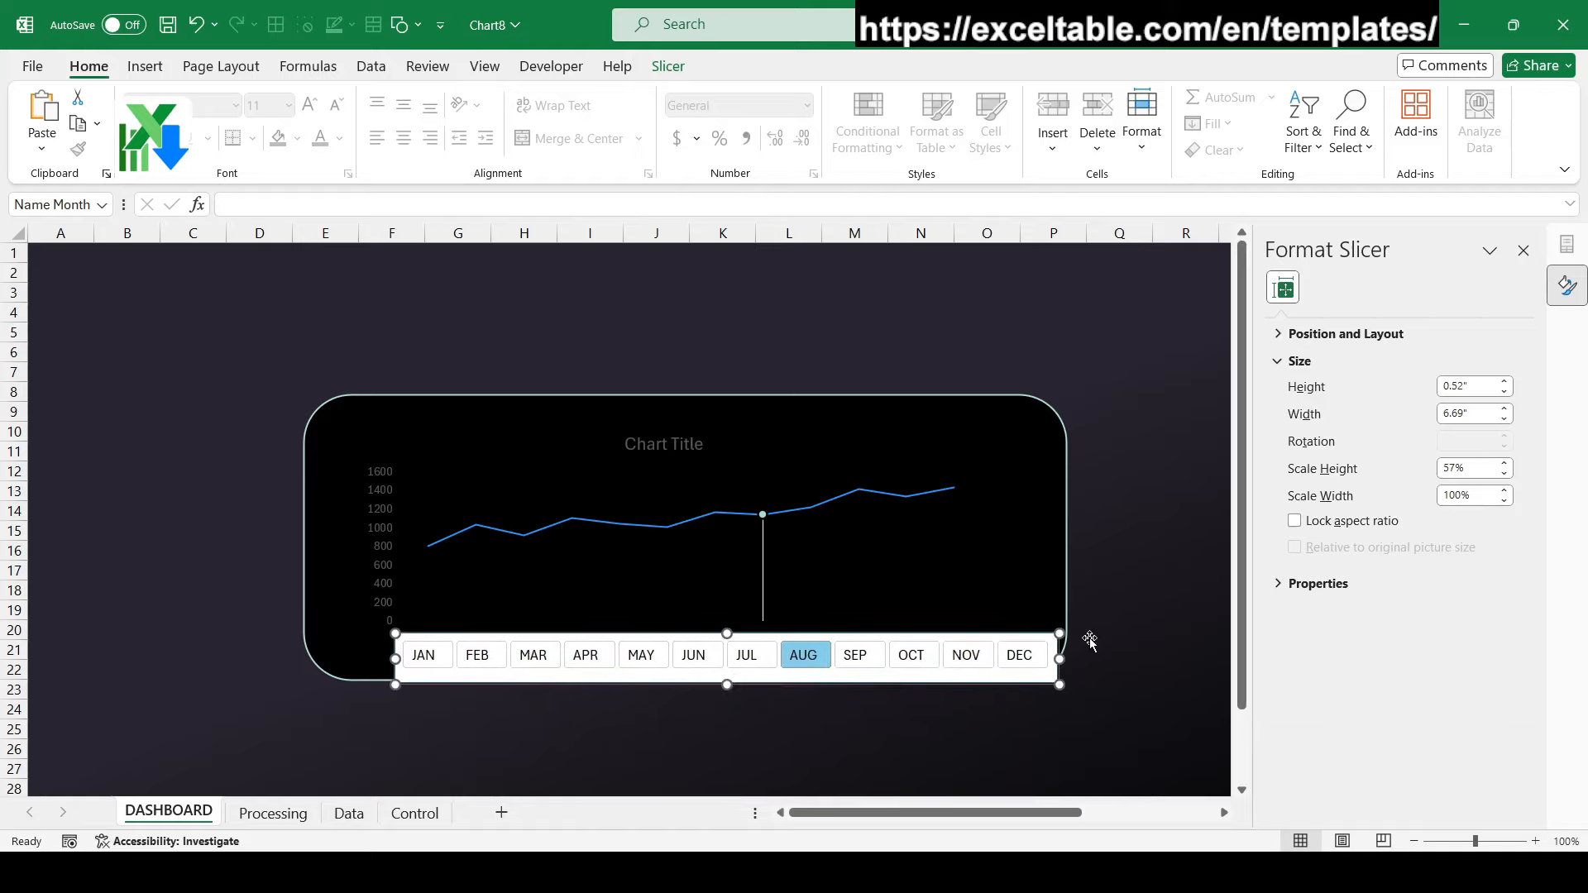
pyautogui.moveTo(1059, 657); pyautogui.dragTo(1040, 657)
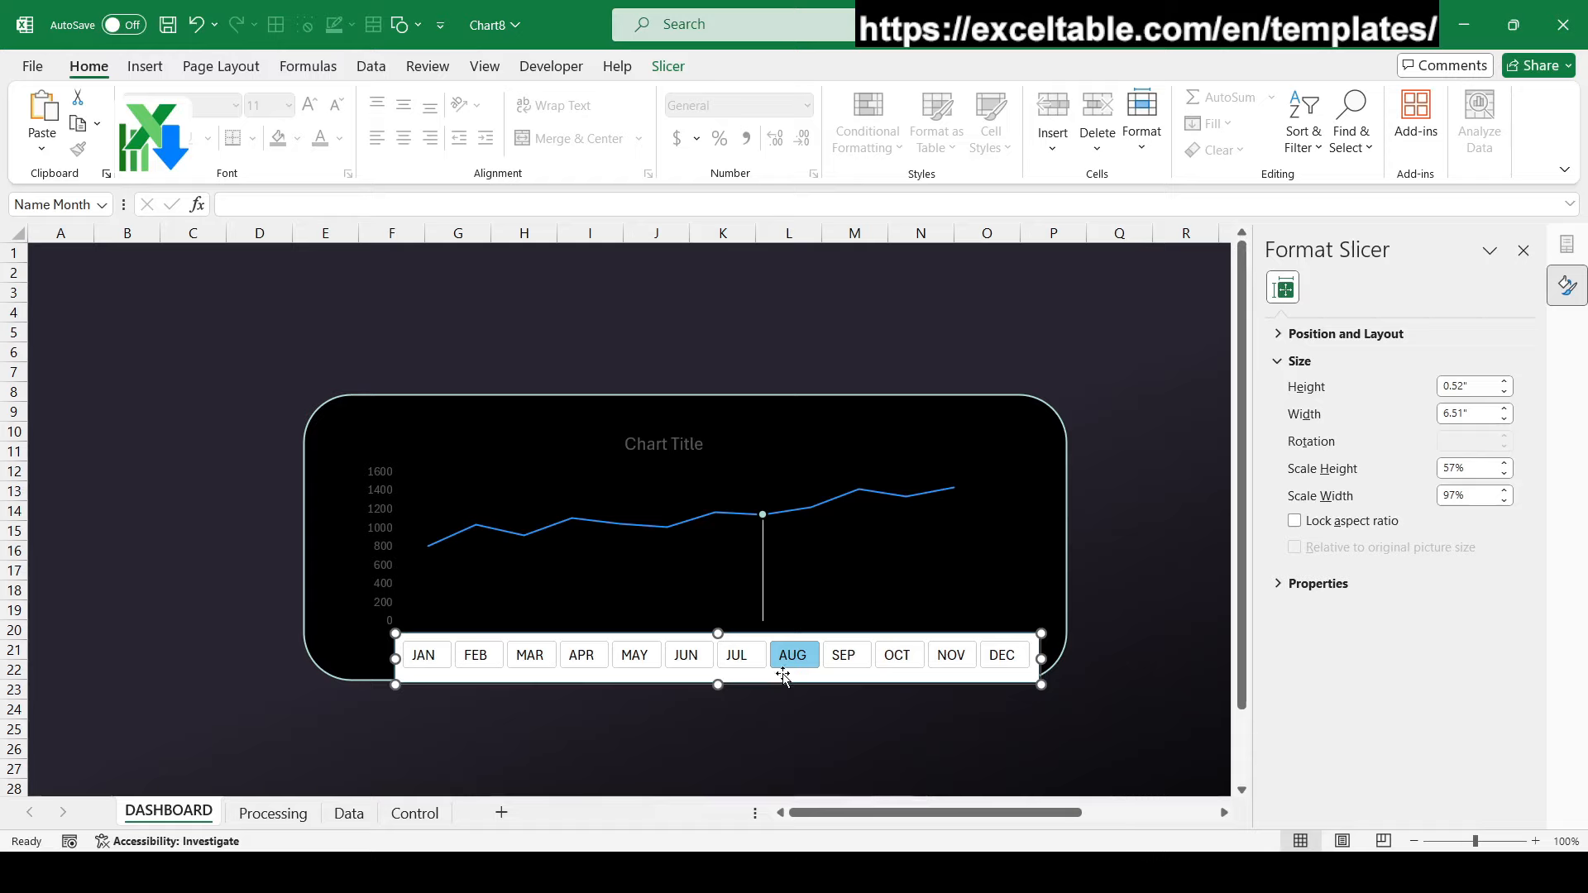
pyautogui.moveTo(783, 674)
pyautogui.mouseDown()
pyautogui.moveTo(779, 702)
pyautogui.moveTo(795, 679)
pyautogui.mouseUp()
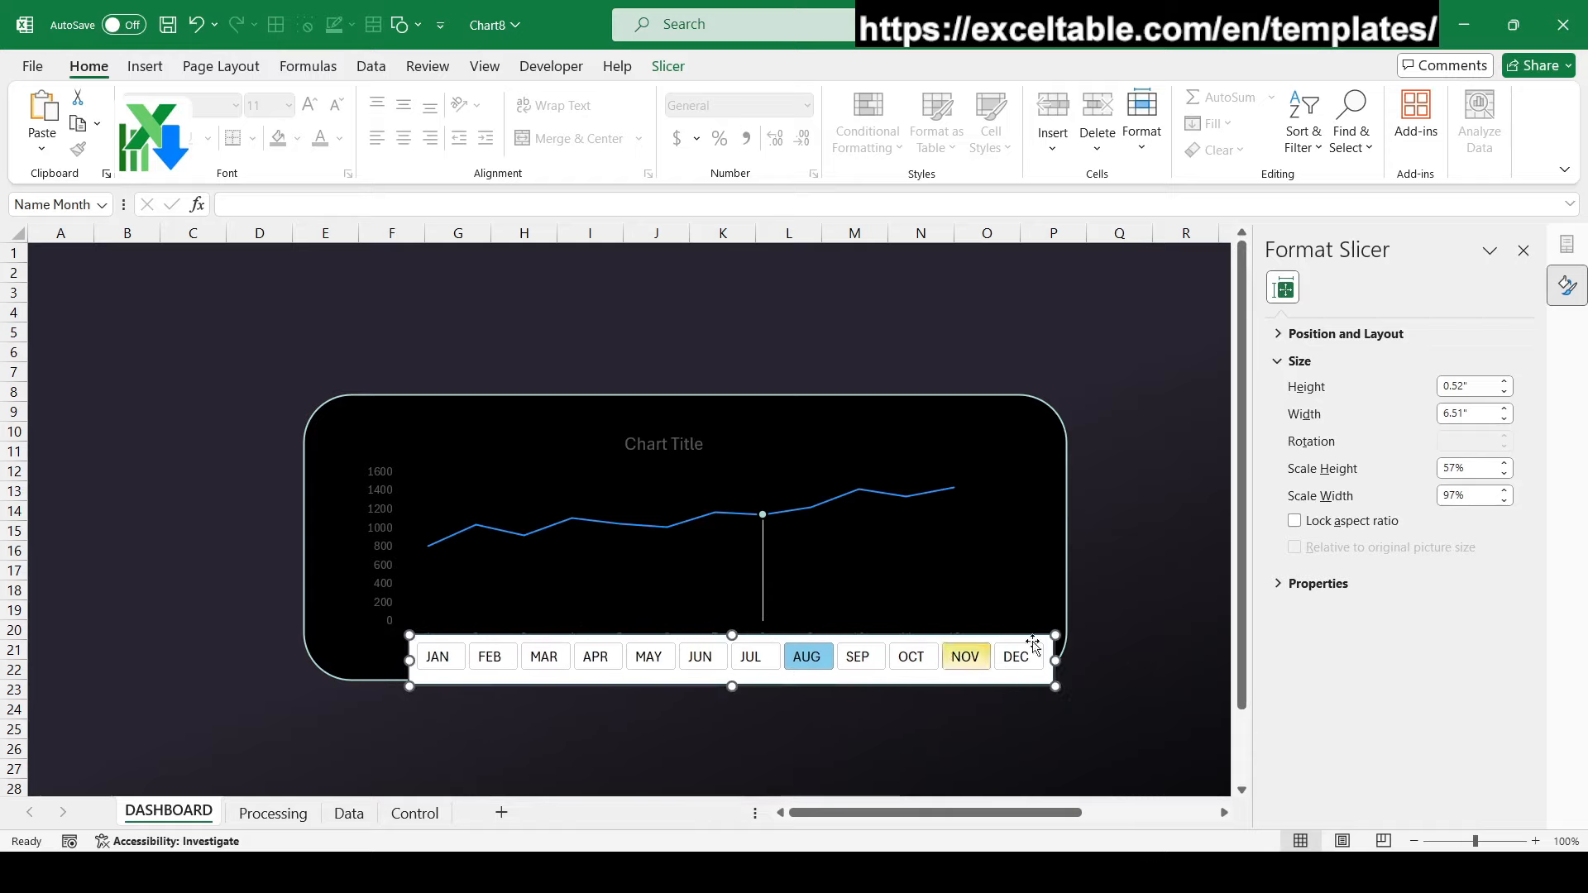
pyautogui.moveTo(1048, 659); pyautogui.dragTo(938, 684)
# Resize the chart to about 6.63" wide and 2.23" high so its data points line up with the slicer's months
pyautogui.click(940, 532)
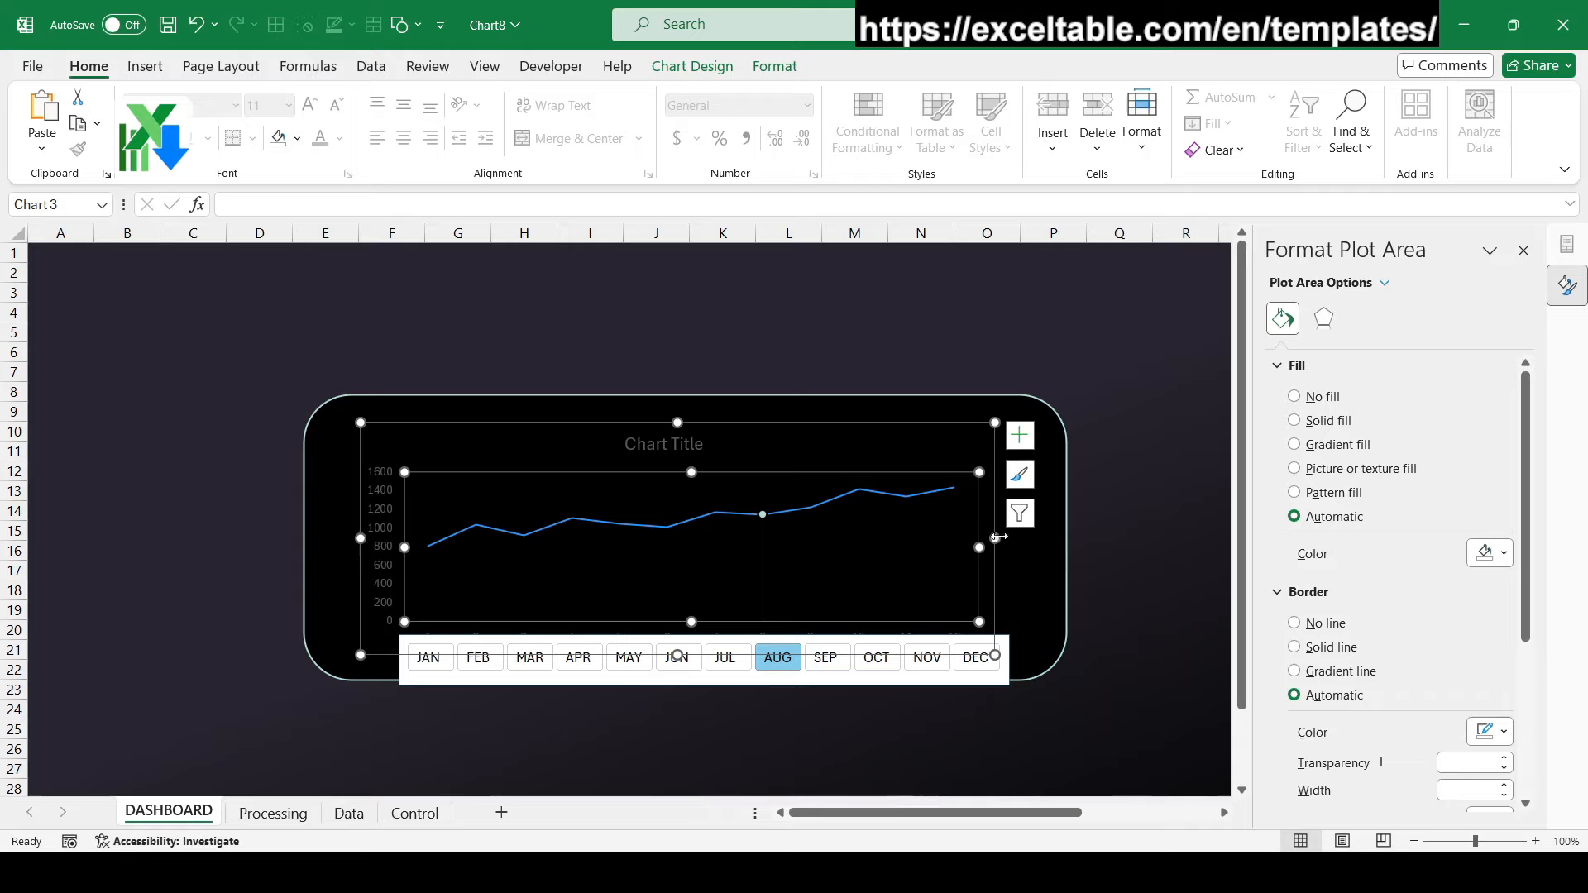
pyautogui.moveTo(995, 539); pyautogui.dragTo(1019, 536)
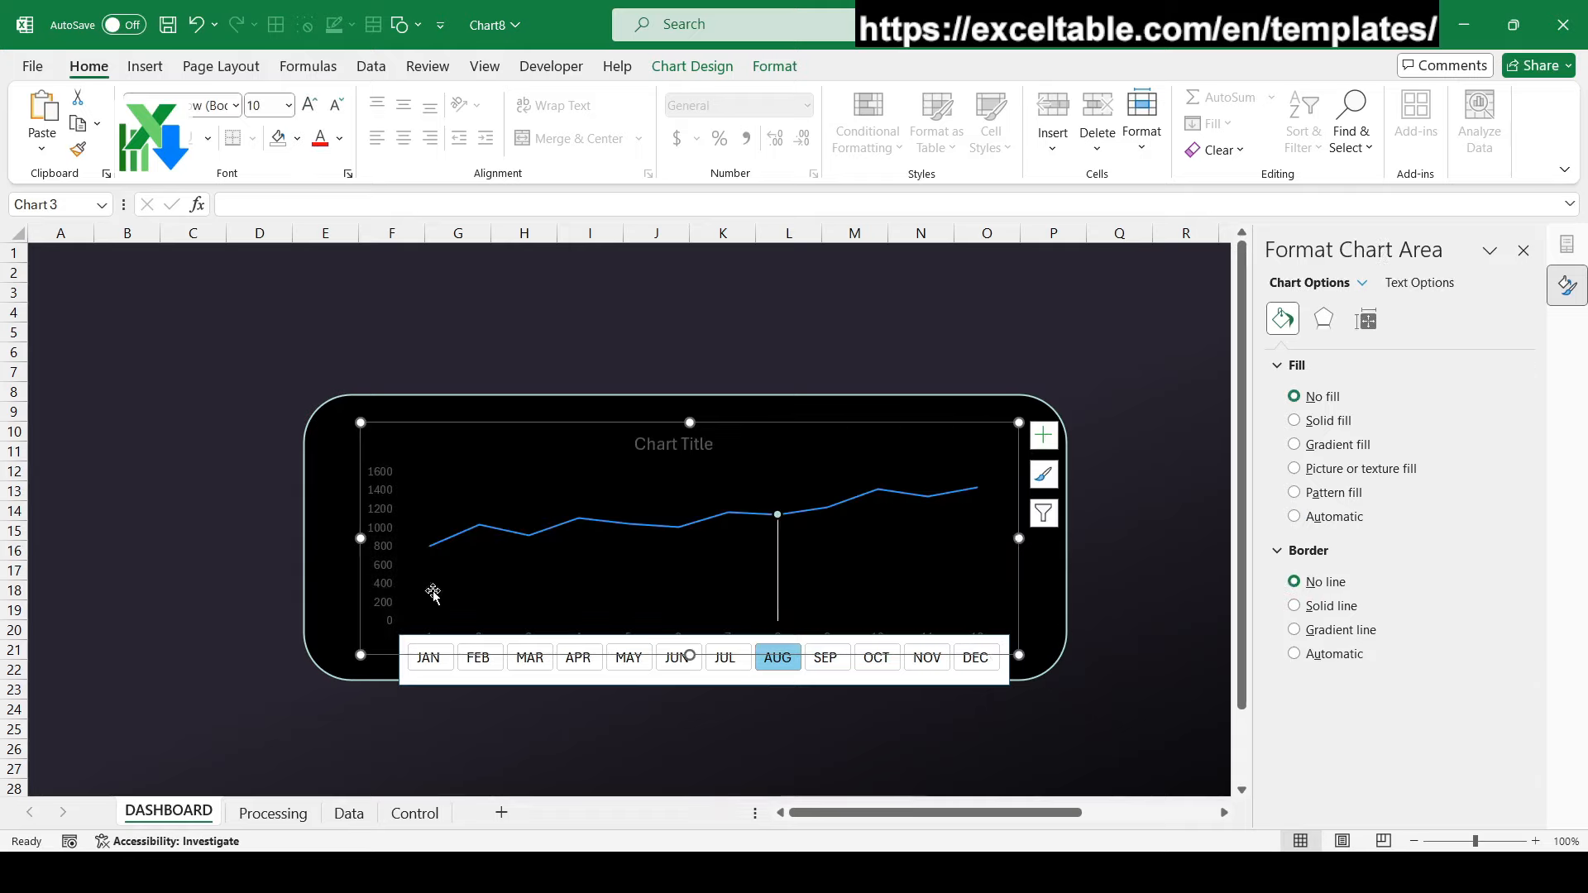
pyautogui.click(799, 735)
pyautogui.click(573, 513)
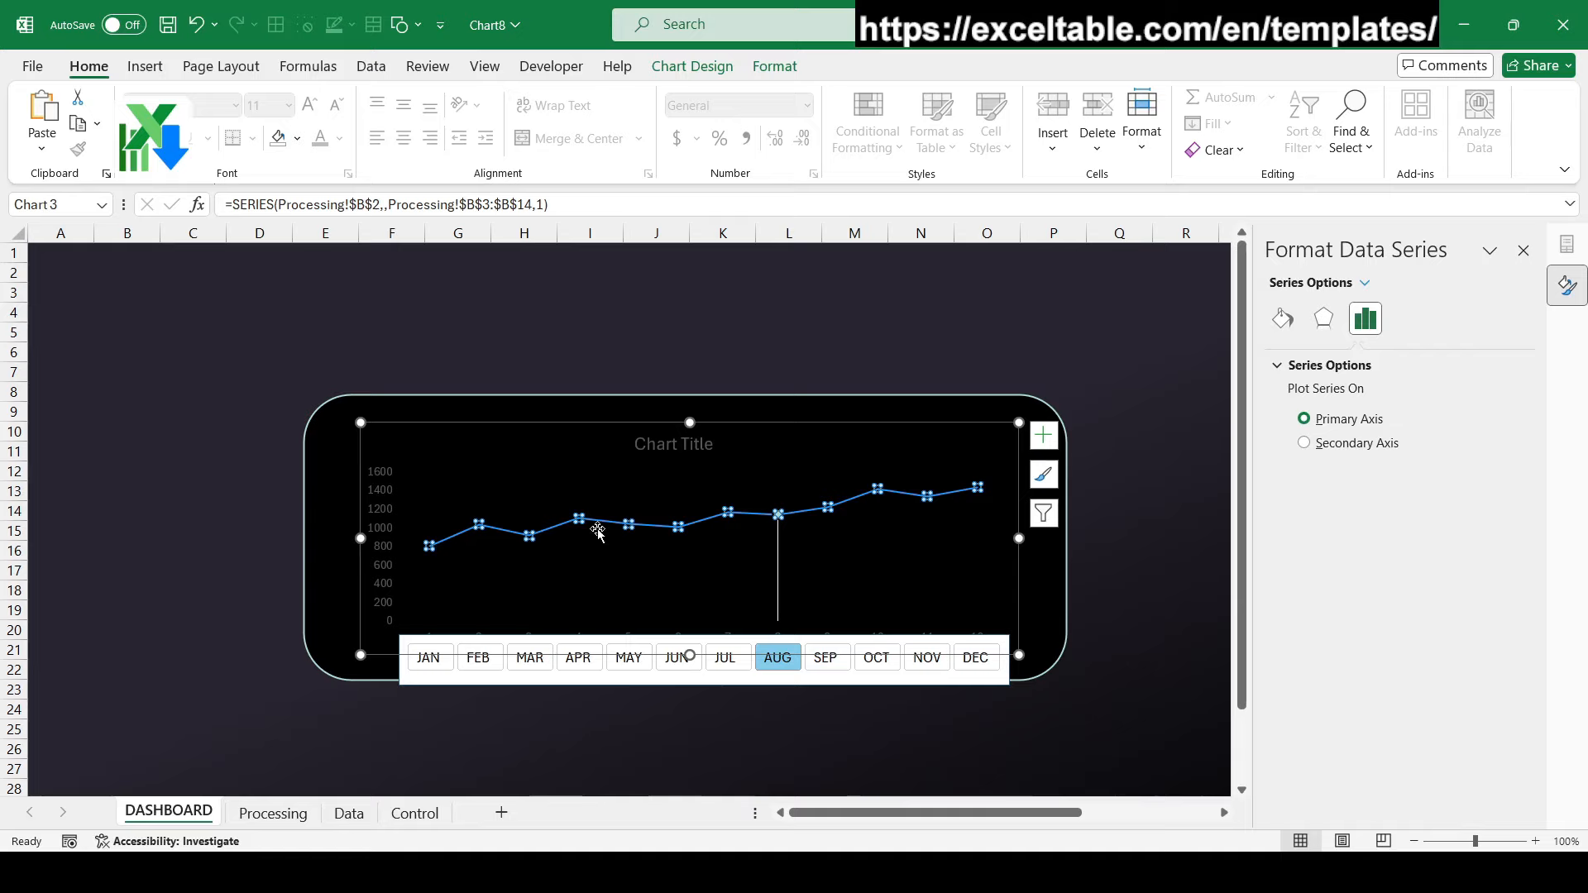
pyautogui.moveTo(690, 654); pyautogui.dragTo(655, 661)
# Select MAY in the slicer and nudge the slicer down to just above the panel's lower border
pyautogui.click(643, 660)
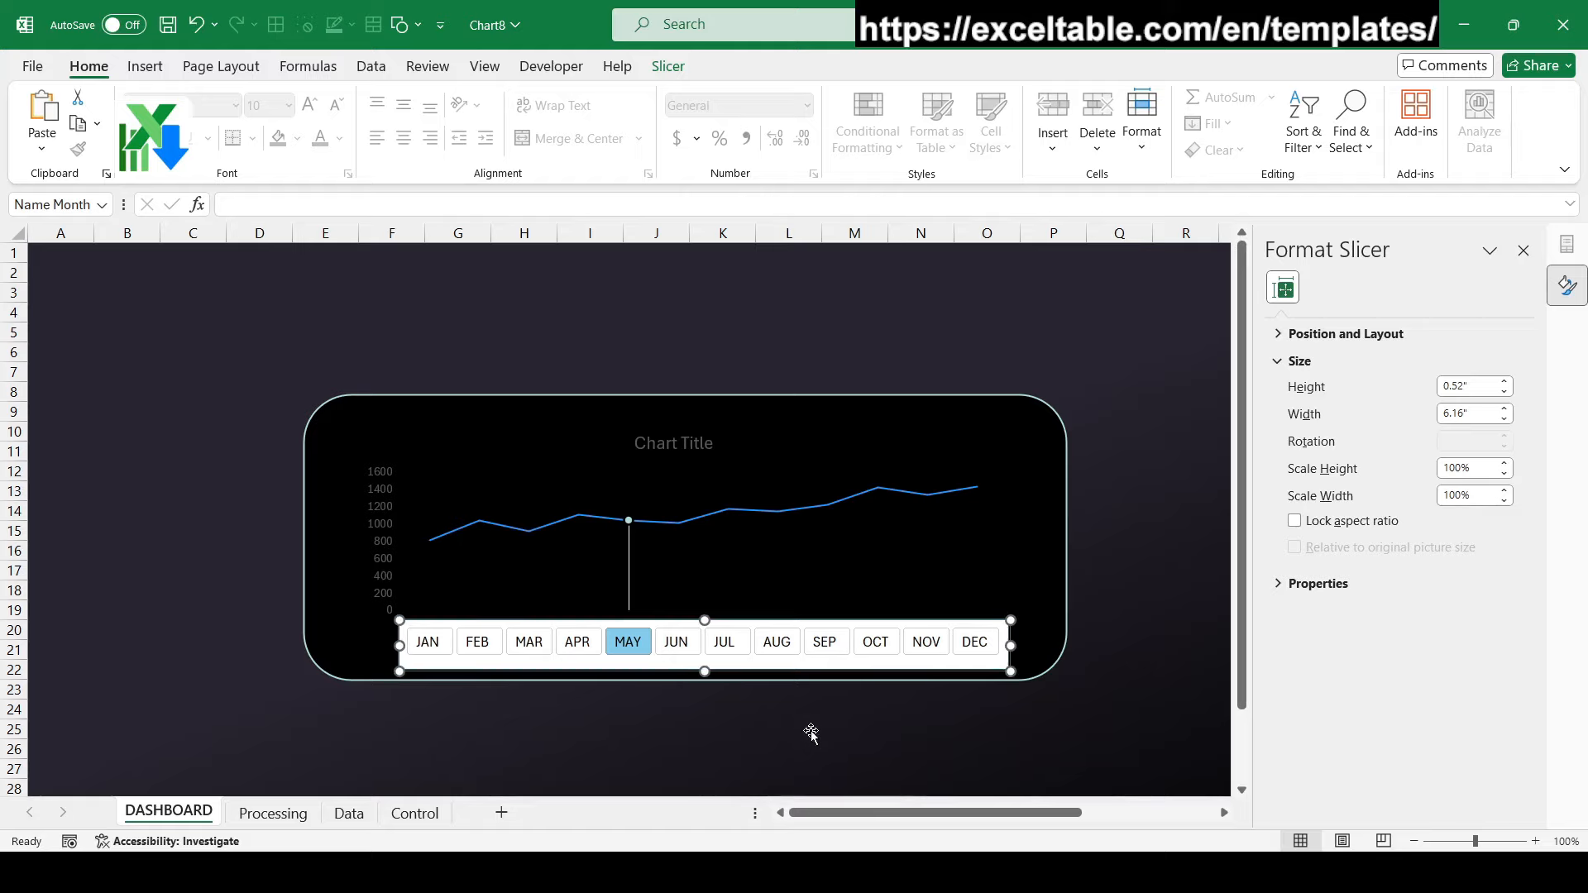
pyautogui.press('Down')
pyautogui.press('Down')
pyautogui.press('Down')
pyautogui.press('Down')
pyautogui.press('Down')
pyautogui.press('Down')
pyautogui.press('Down')
pyautogui.press('Down')
pyautogui.press('Down')
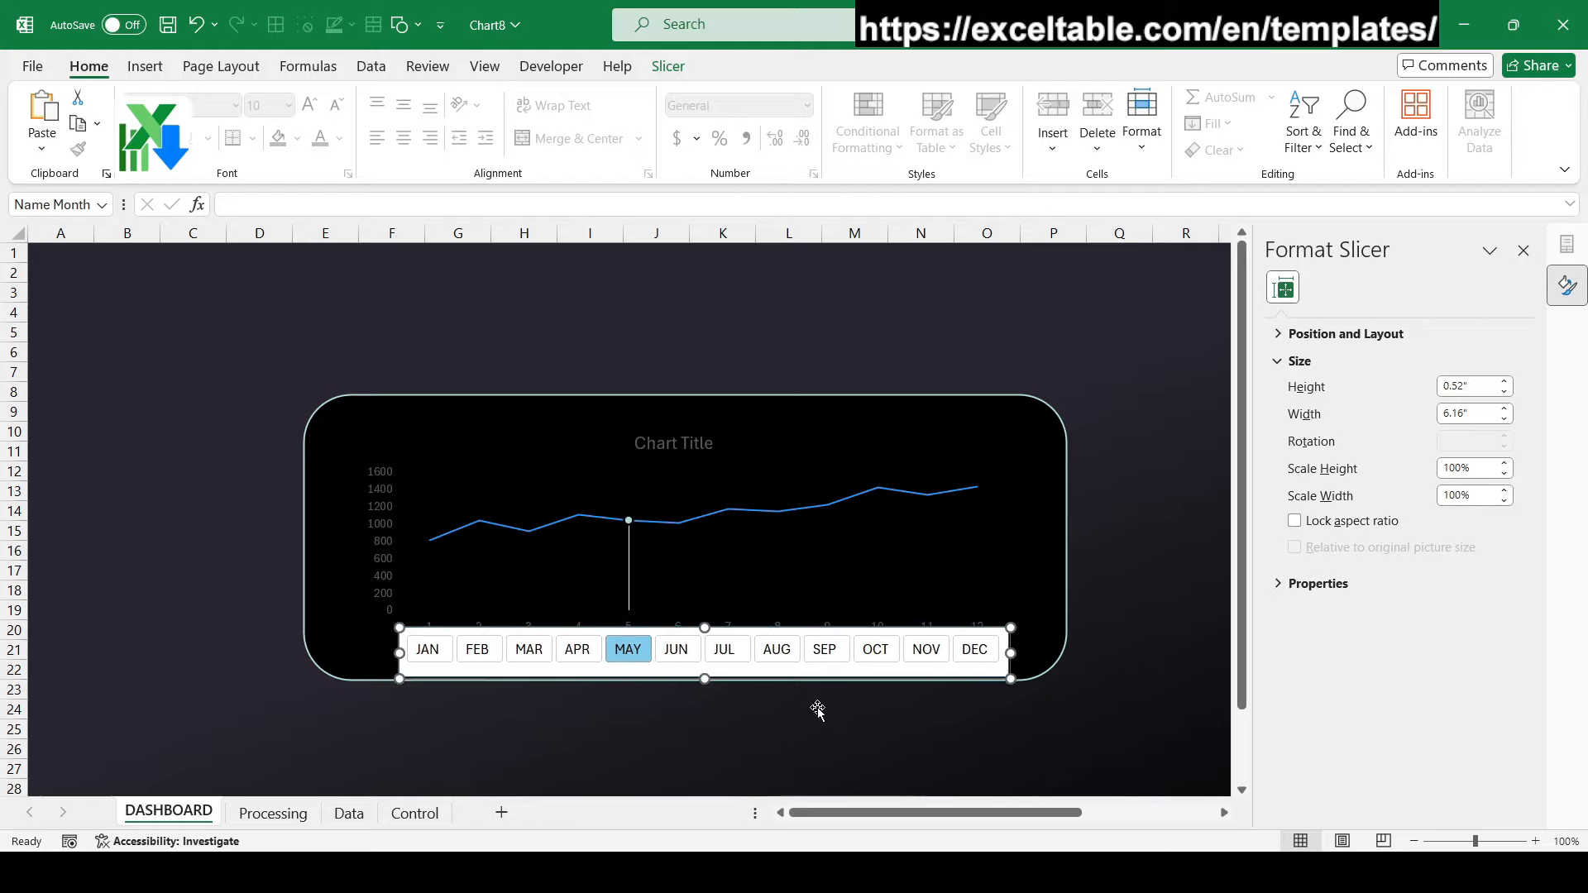
pyautogui.click(818, 712)
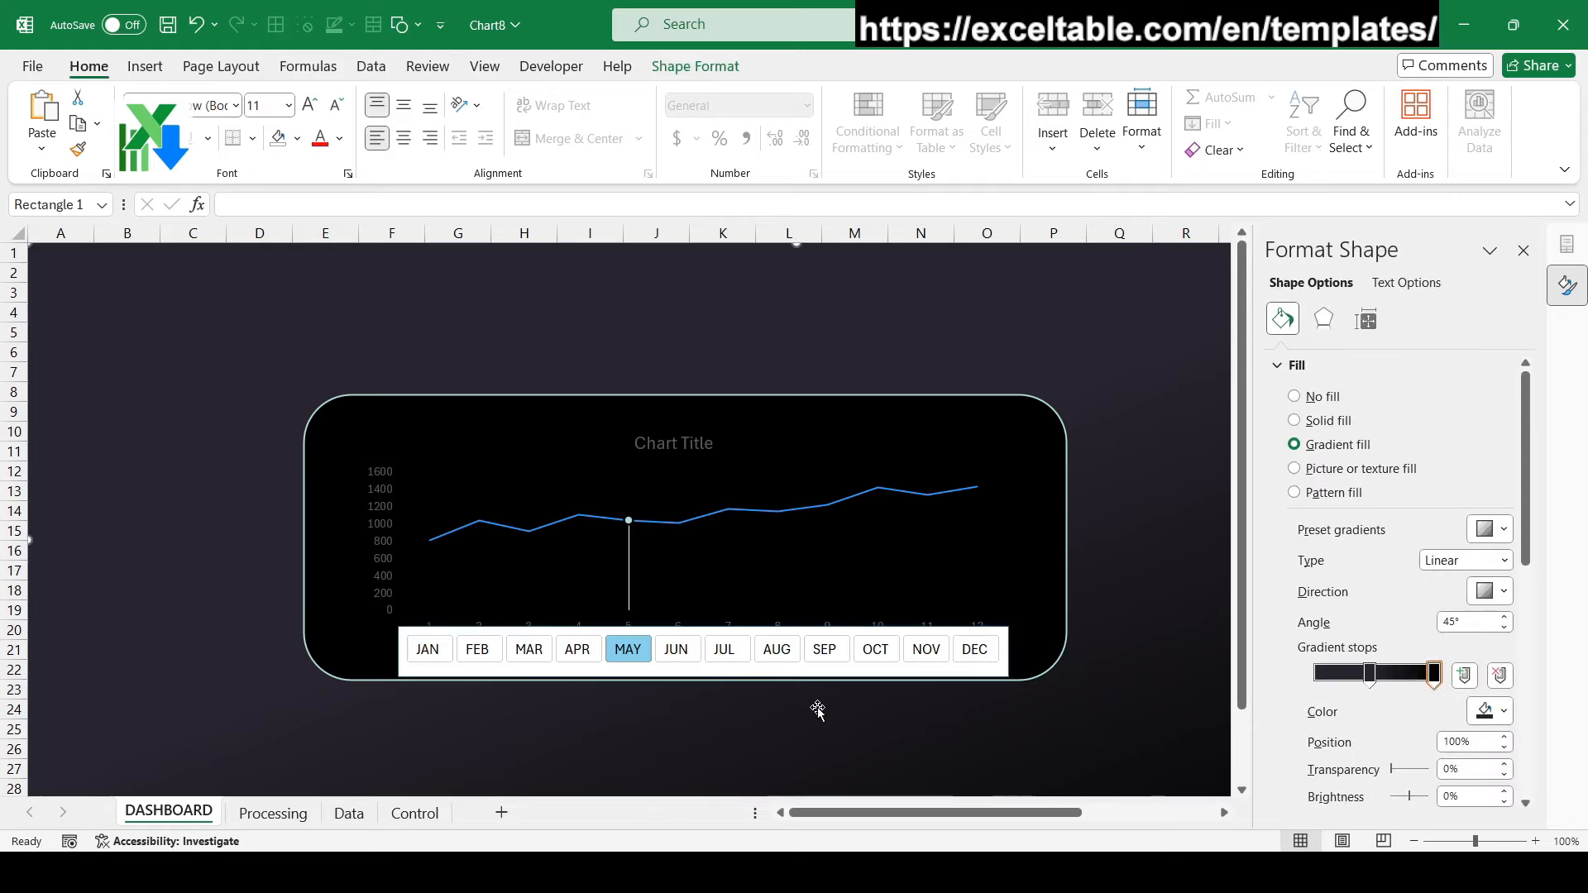
# Increase the chart's height slightly so the month numbers on its horizontal axis sit behind the slicer
pyautogui.click(763, 566)
pyautogui.click(865, 427)
pyautogui.click(762, 73)
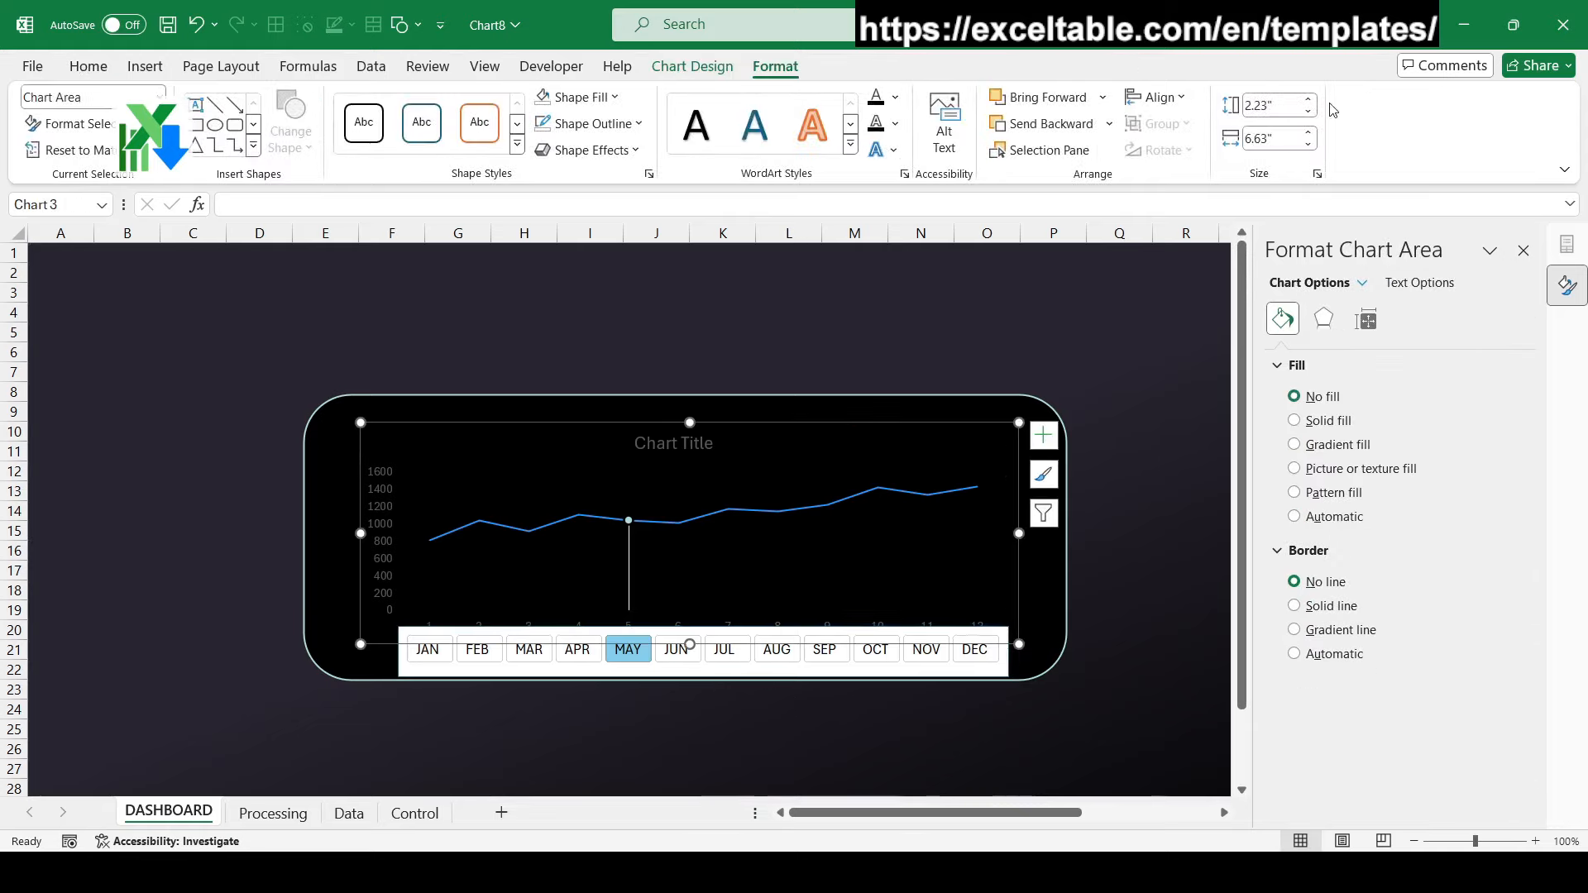
pyautogui.click(912, 768)
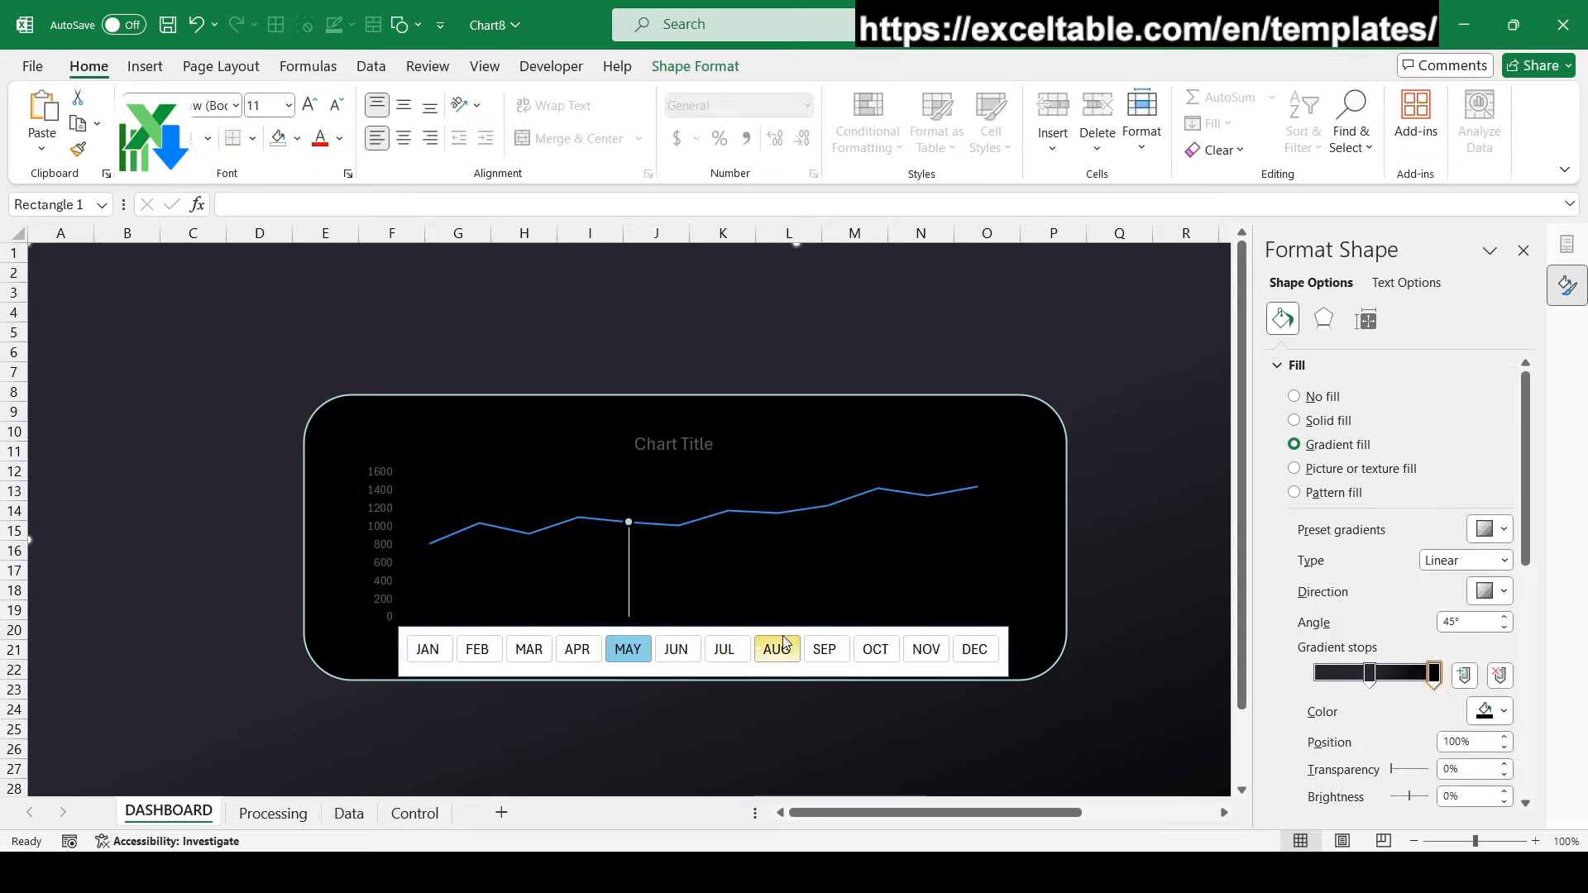
# Duplicate the Name Month slicer's first light style as a custom slicer style
pyautogui.click(584, 633)
pyautogui.click(678, 69)
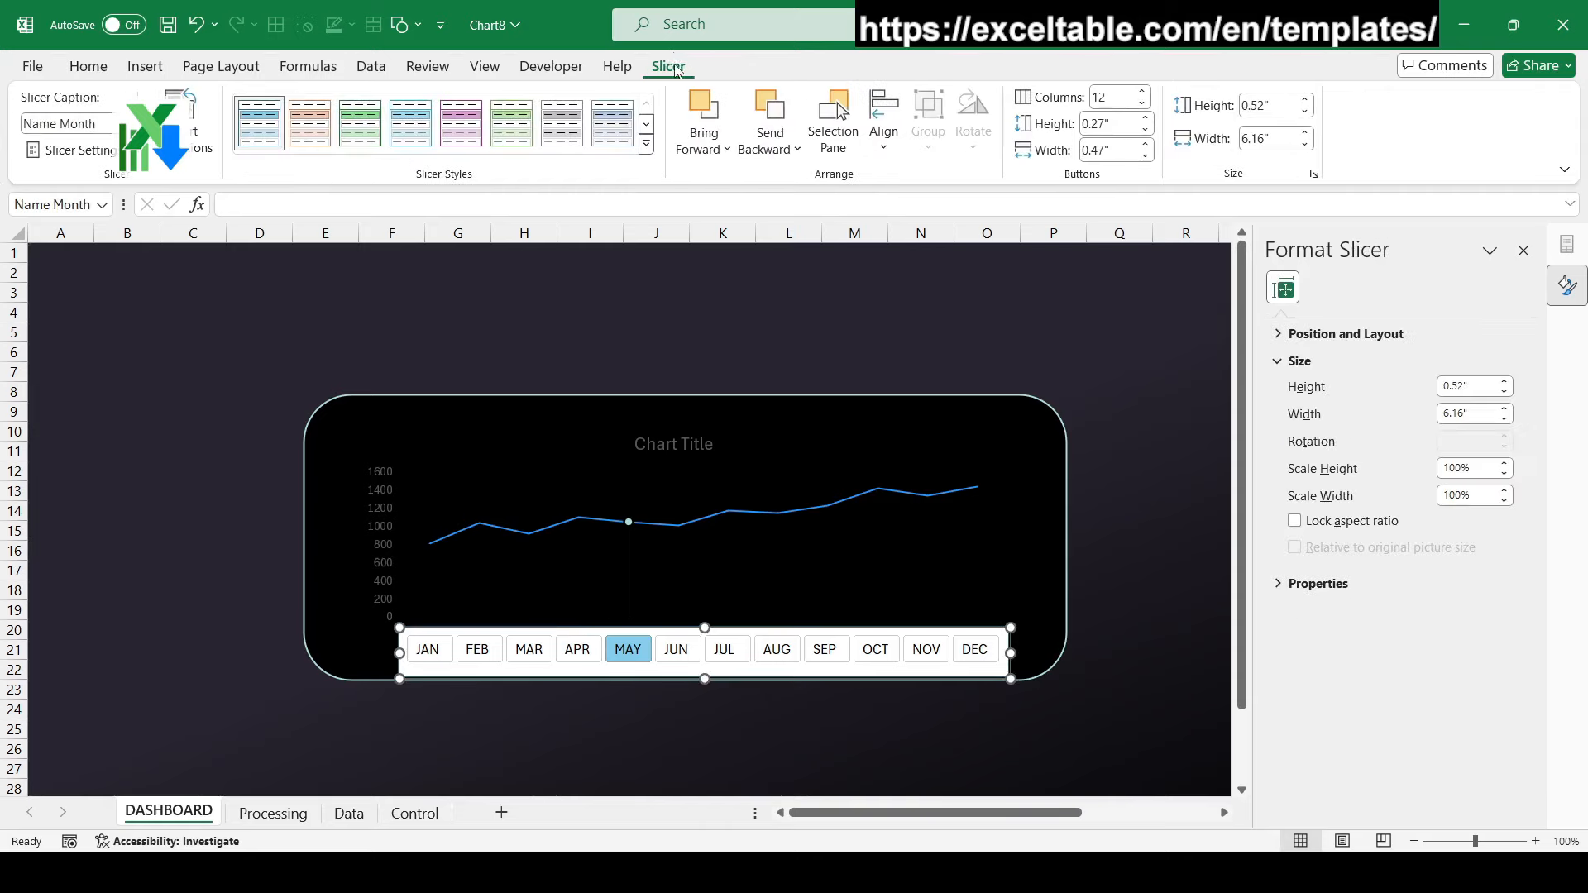
pyautogui.click(646, 144)
pyautogui.rightClick(304, 146)
pyautogui.click(331, 183)
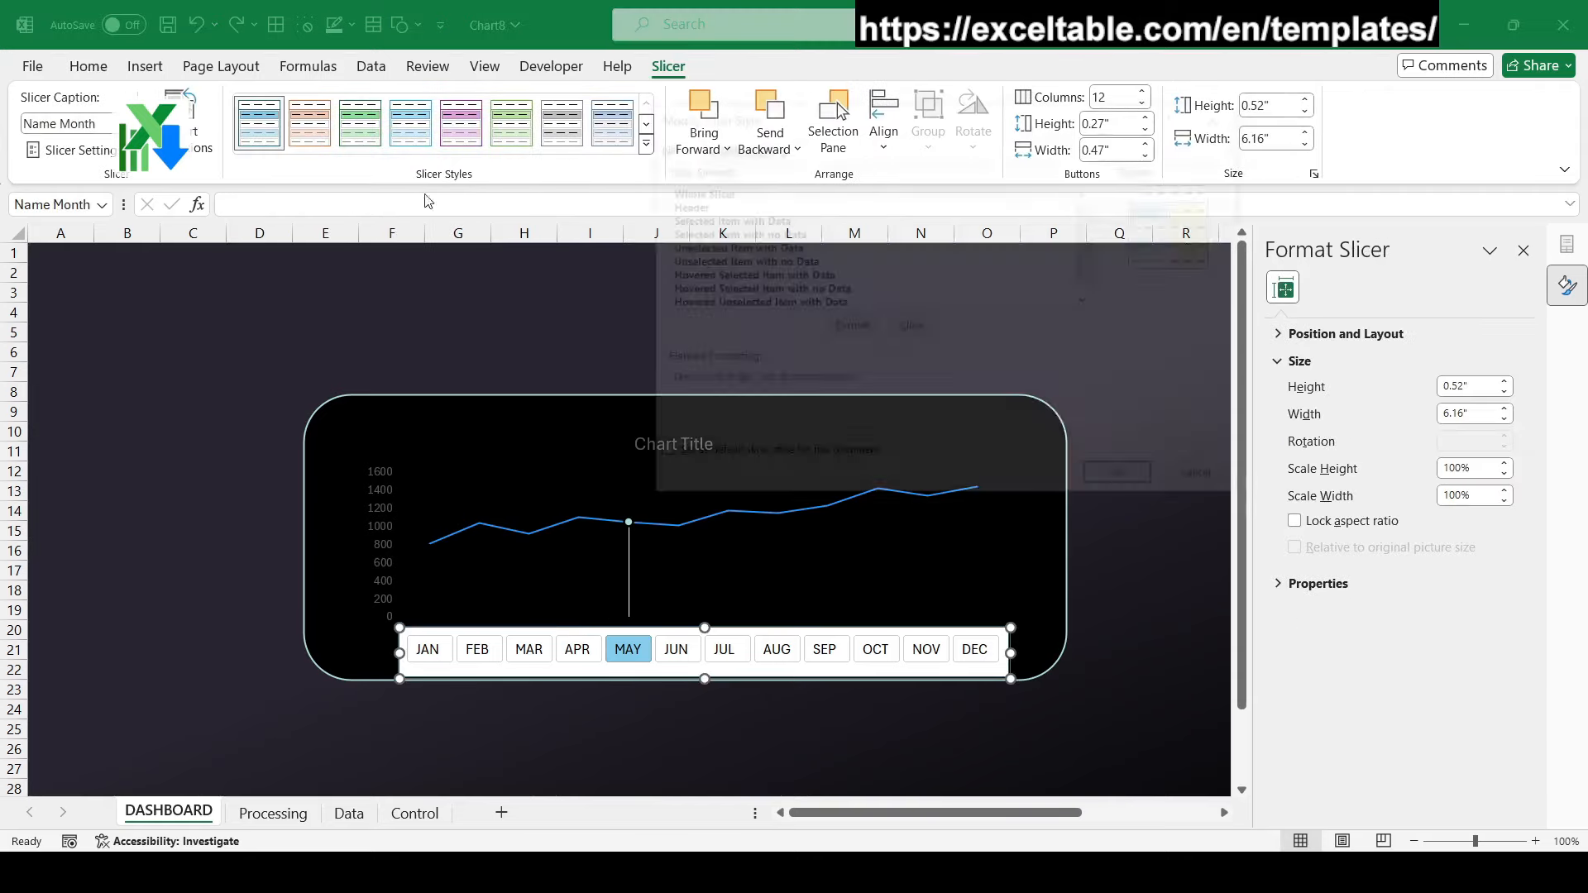
pyautogui.click(1098, 487)
# Modify the custom slicer style's Whole Slicer element to have no border and a black fill
pyautogui.click(647, 144)
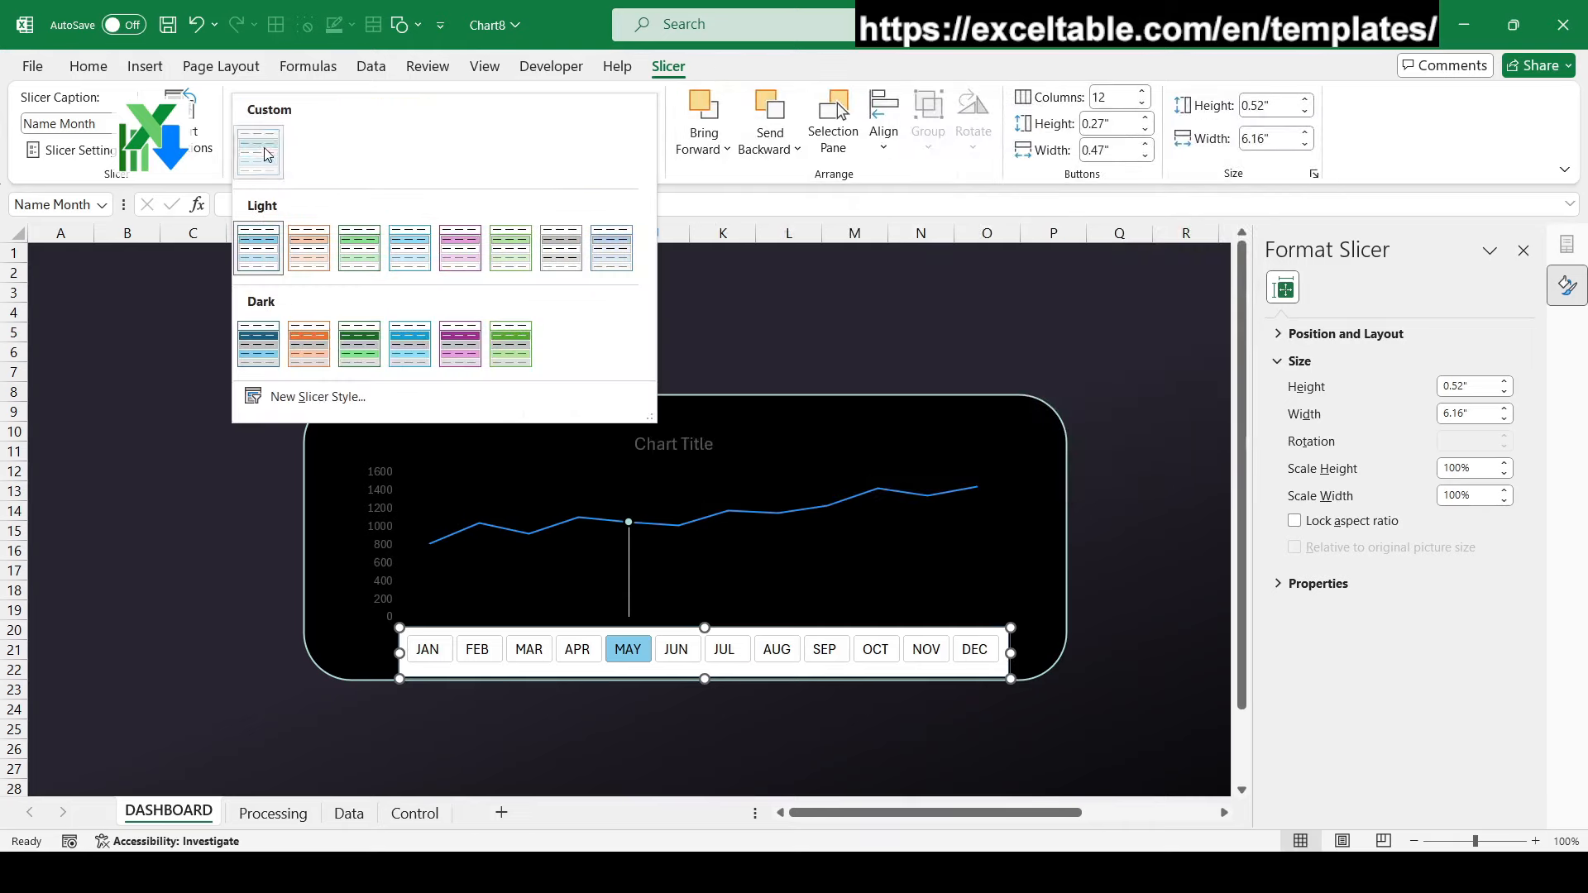
pyautogui.press('Escape')
pyautogui.click(648, 146)
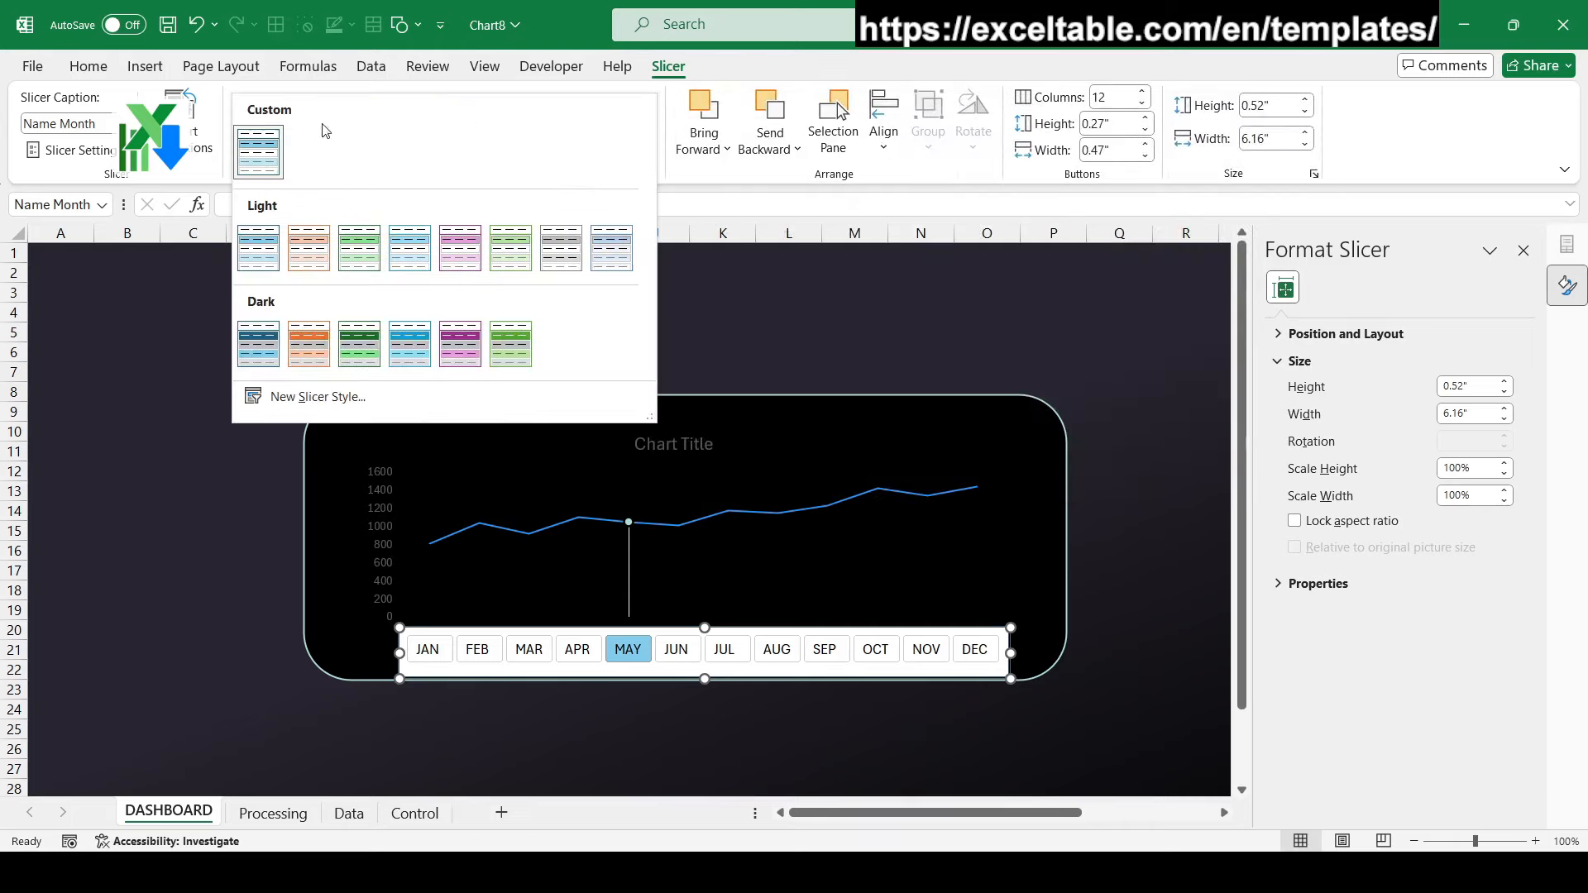
pyautogui.rightClick(299, 147)
pyautogui.click(321, 163)
pyautogui.click(865, 329)
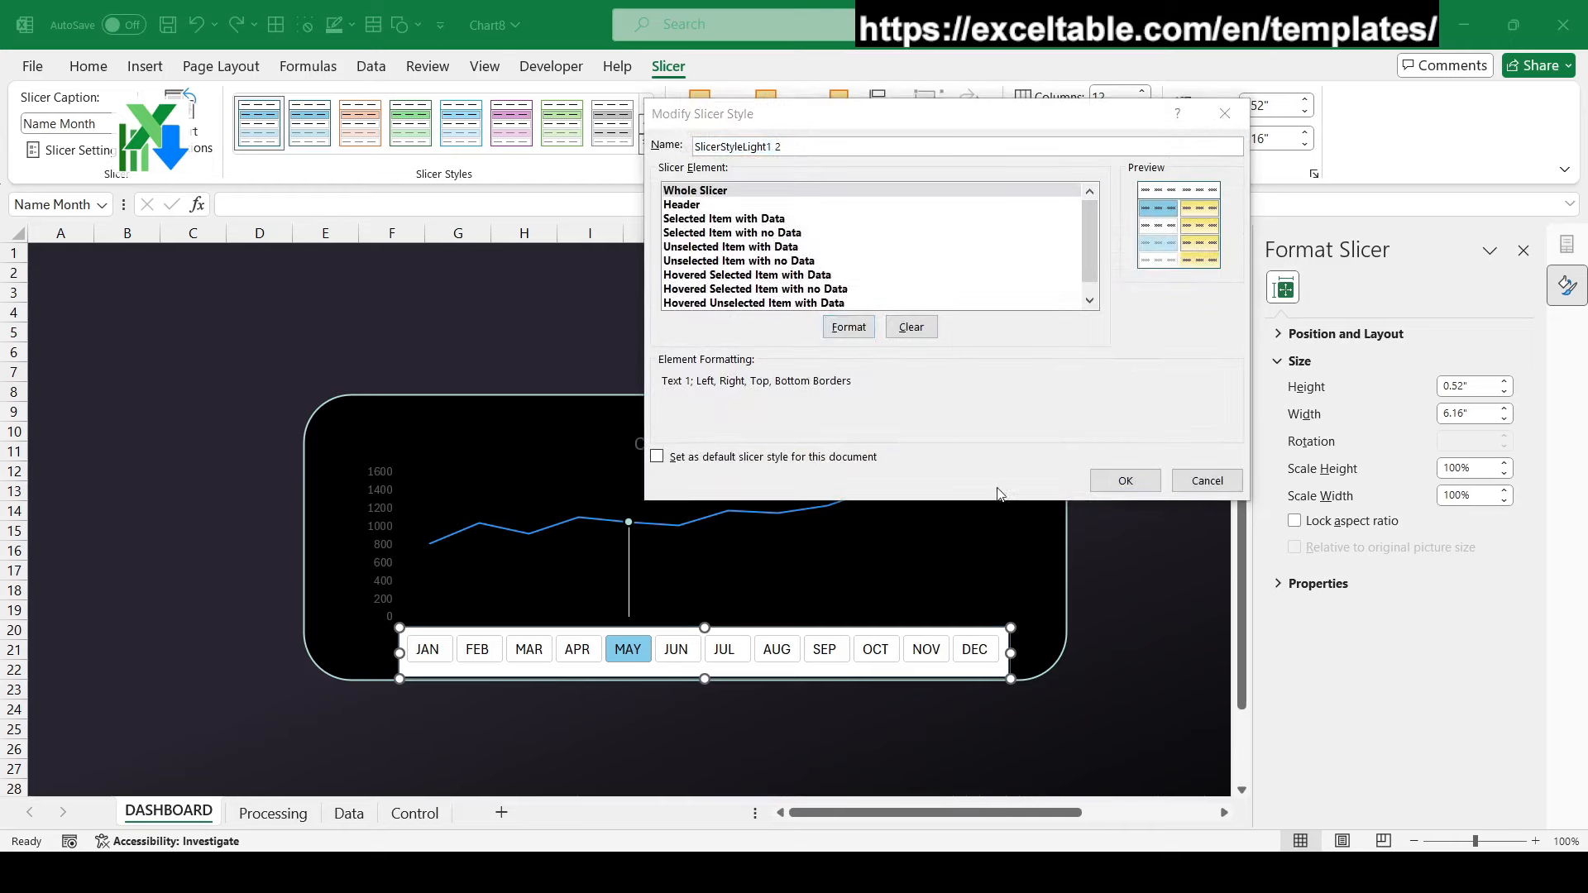
pyautogui.click(792, 60)
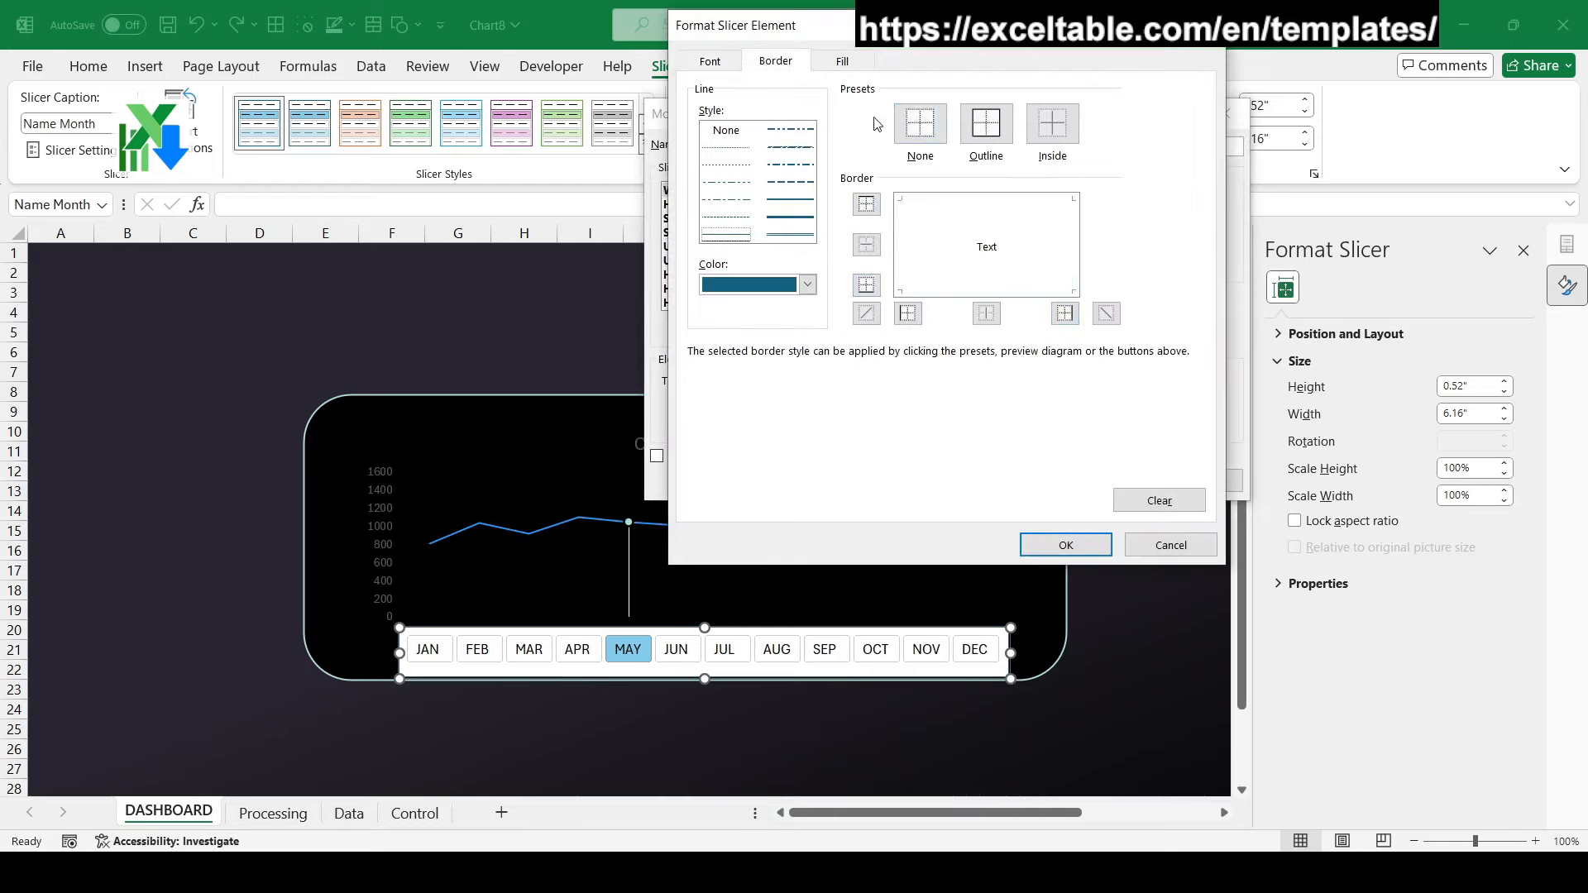
pyautogui.click(843, 60)
pyautogui.click(725, 135)
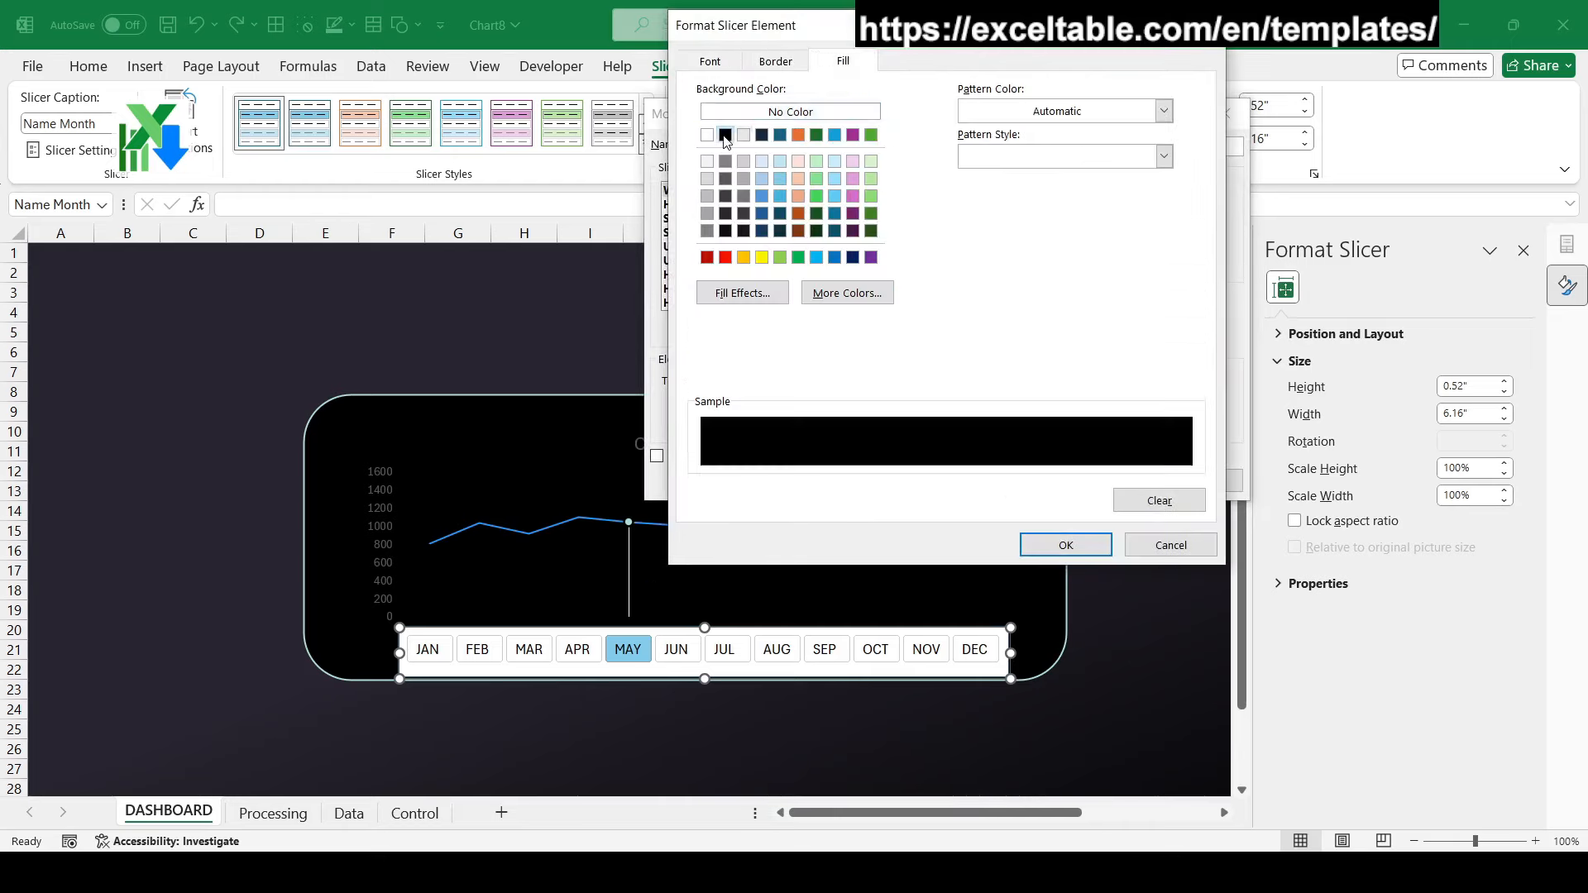
pyautogui.click(1065, 544)
# Give the style's Selected Item with Data element a black fill and a light teal outline border
pyautogui.click(698, 219)
pyautogui.click(849, 326)
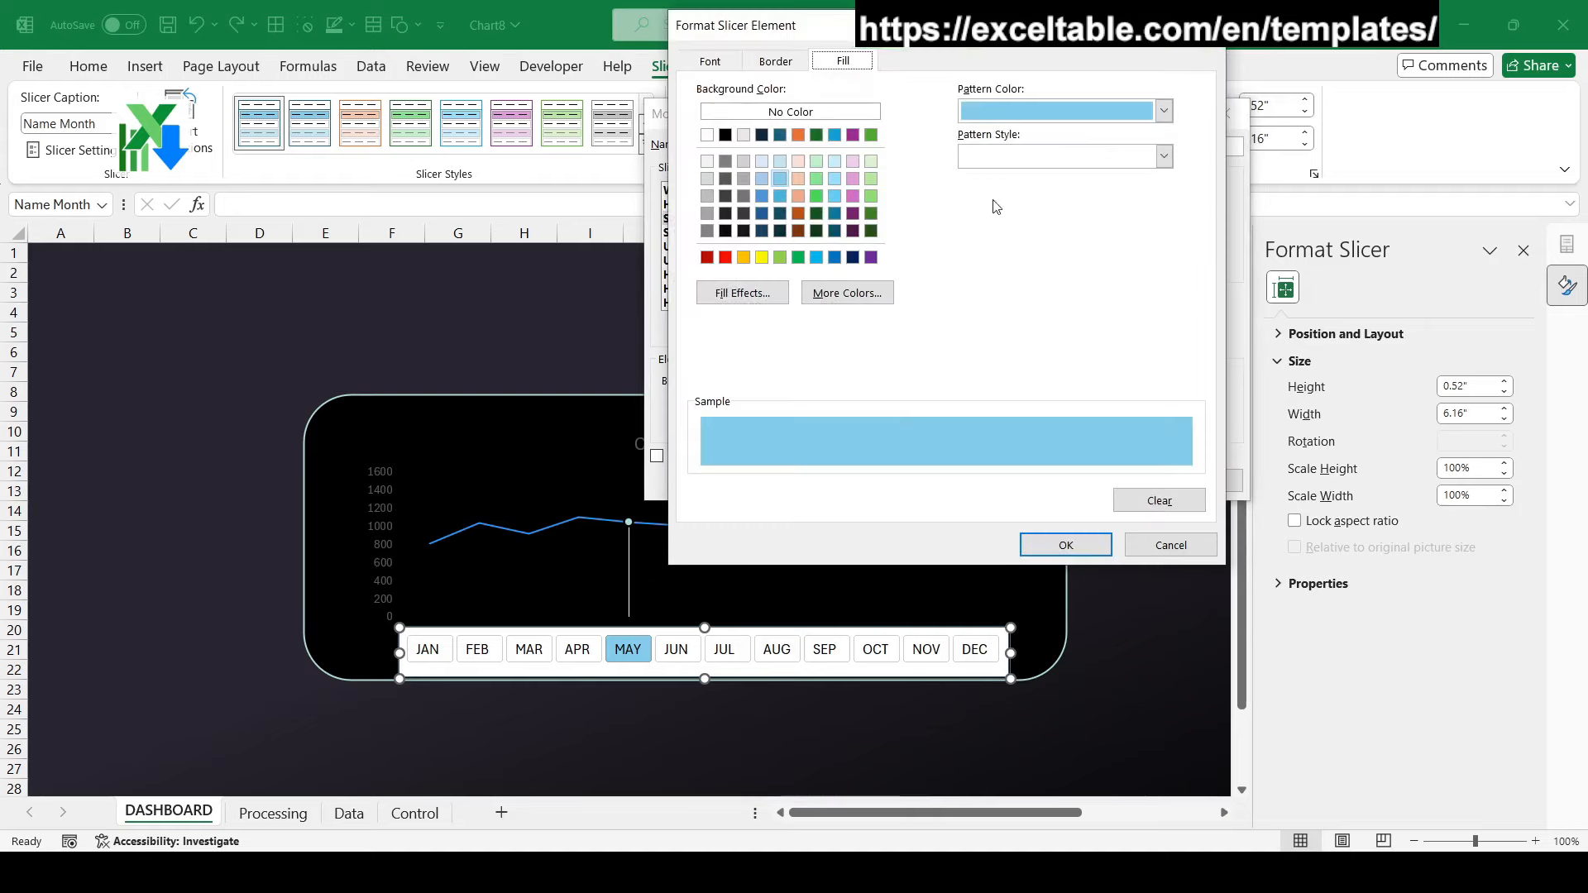
pyautogui.click(725, 135)
pyautogui.click(775, 60)
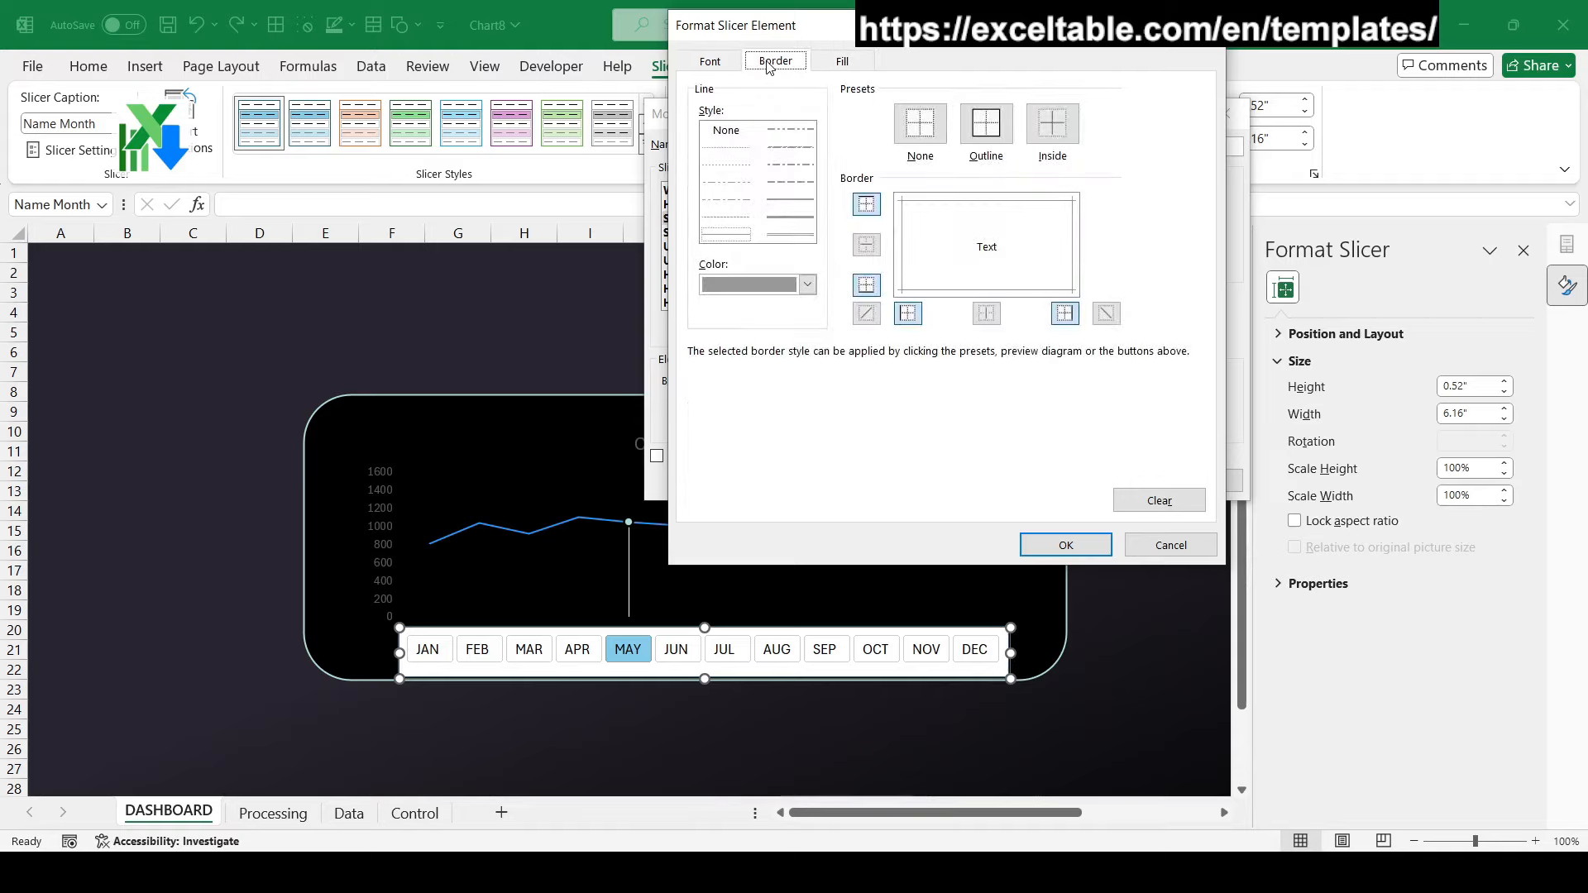
pyautogui.click(805, 284)
pyautogui.click(731, 566)
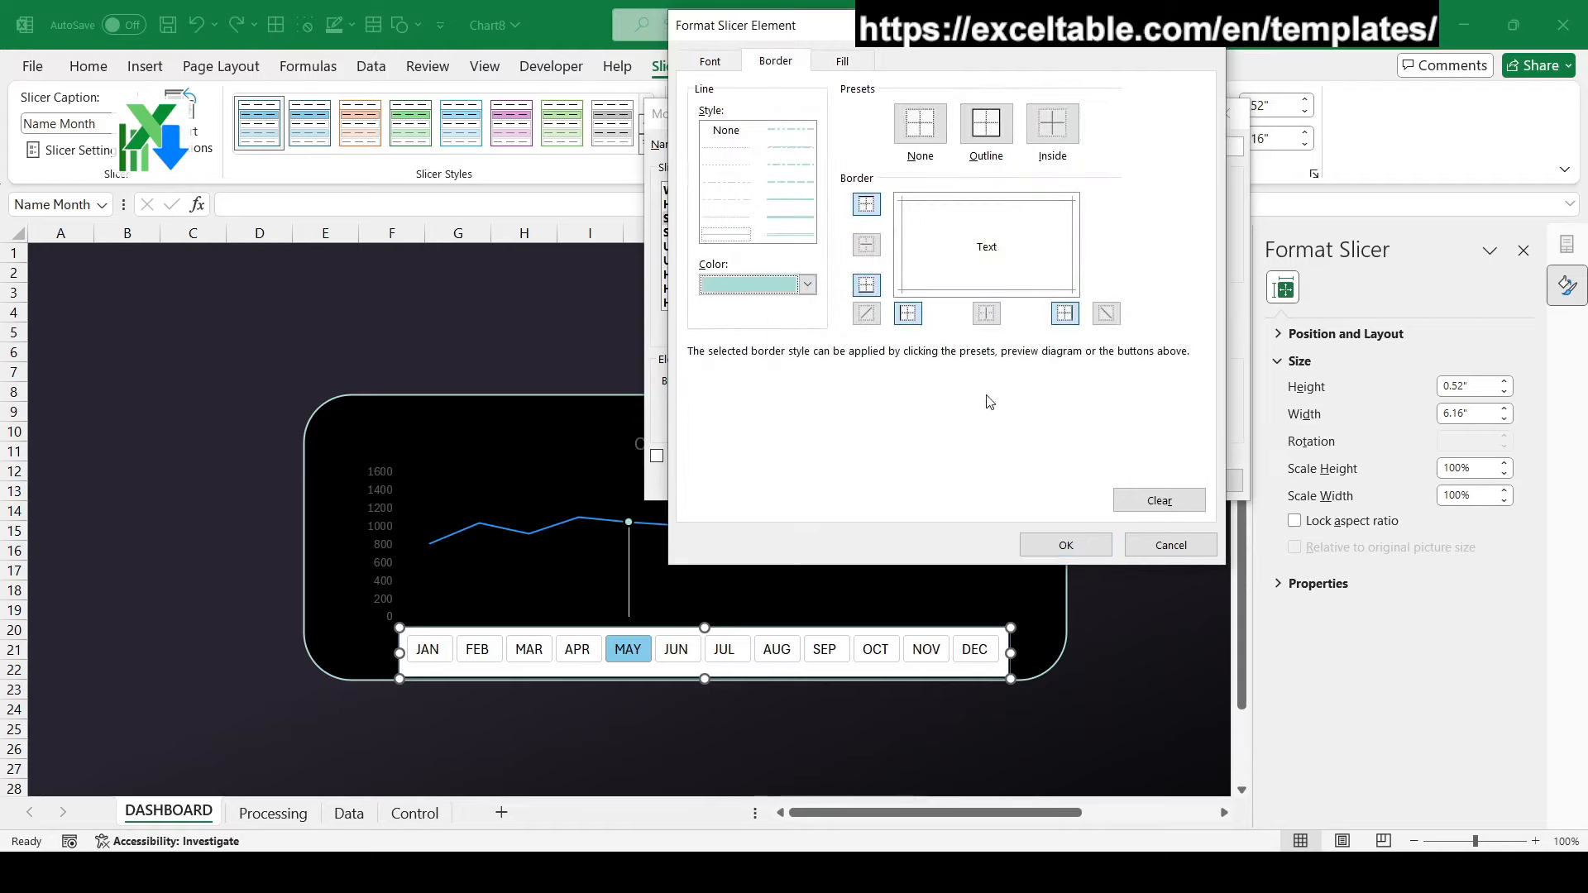
pyautogui.click(986, 124)
# Set the font color of Selected Item with Data to the light teal RGB(170, 220, 215)
pyautogui.click(1052, 241)
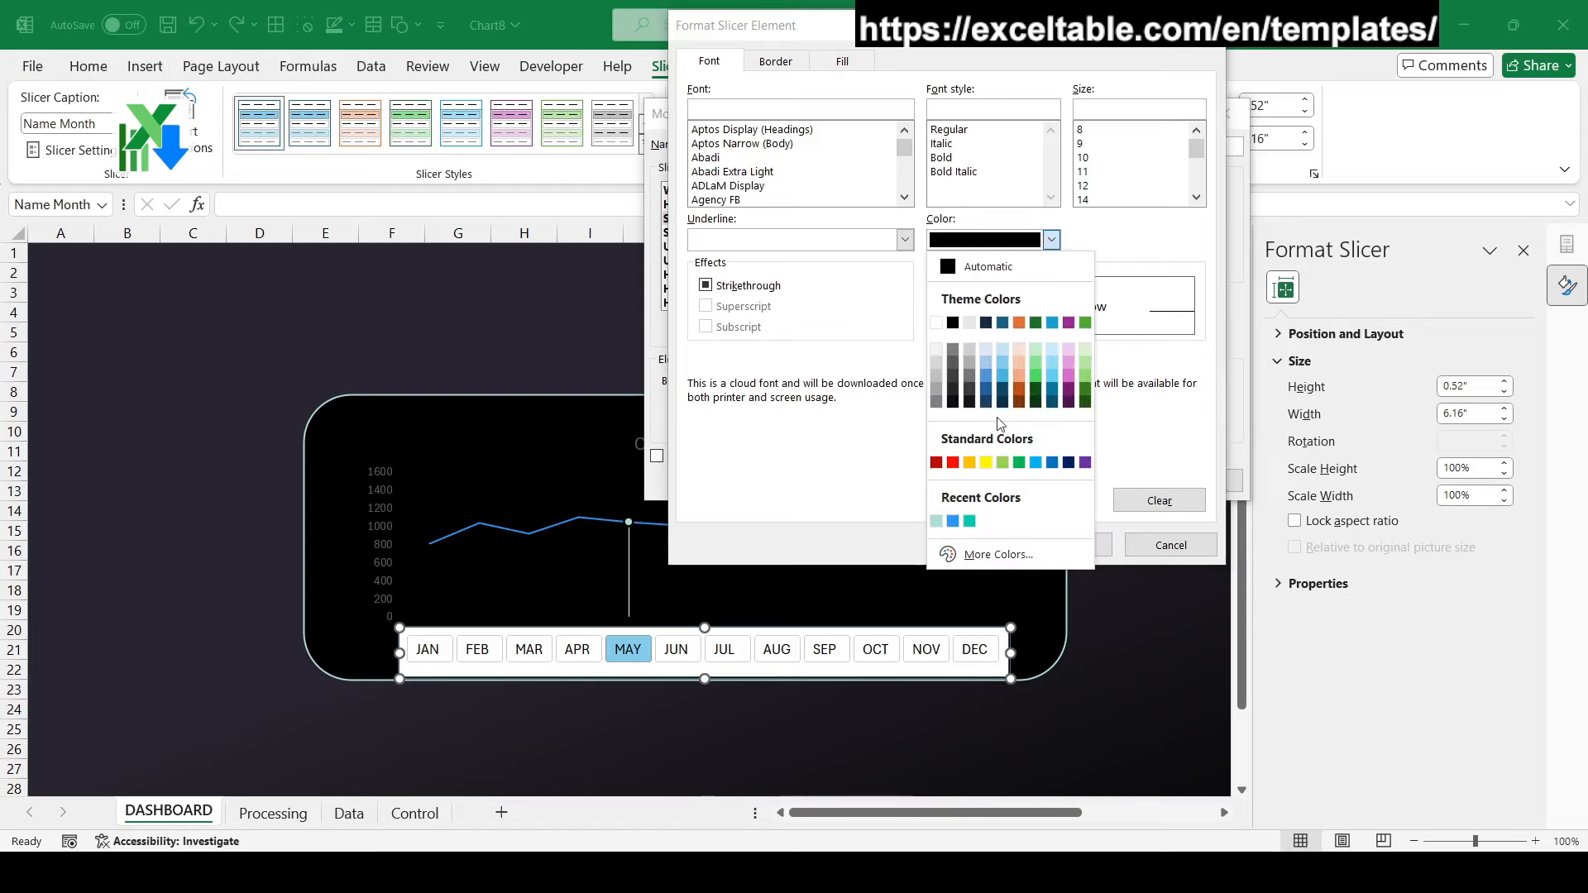
pyautogui.click(937, 522)
pyautogui.click(1067, 545)
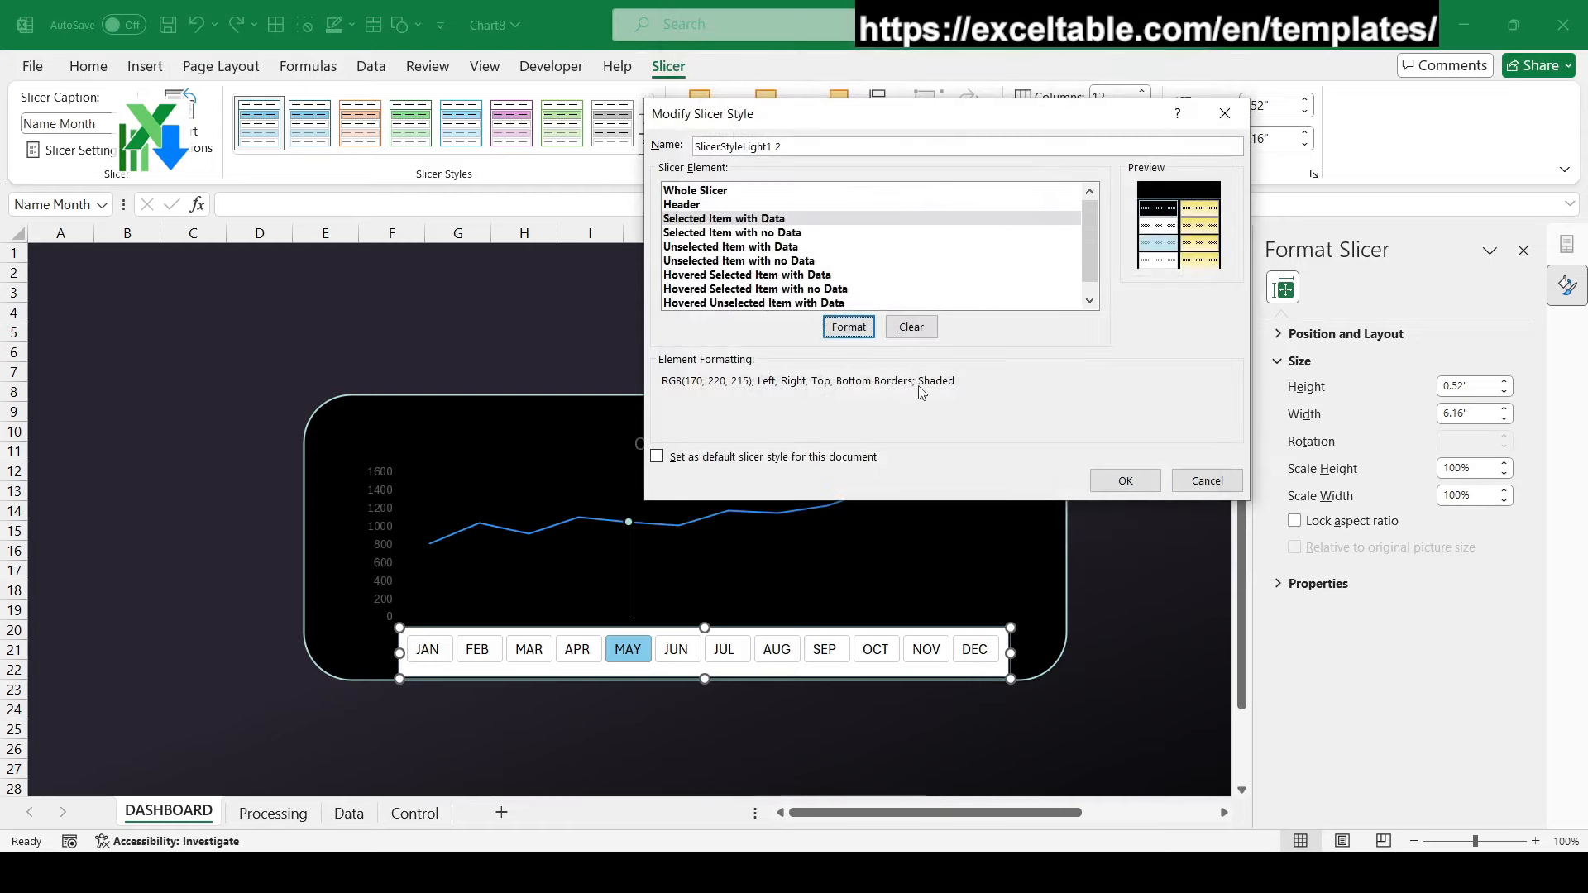
# Set the font color of the Unselected Item with Data element to dark gray
pyautogui.click(700, 247)
pyautogui.click(849, 327)
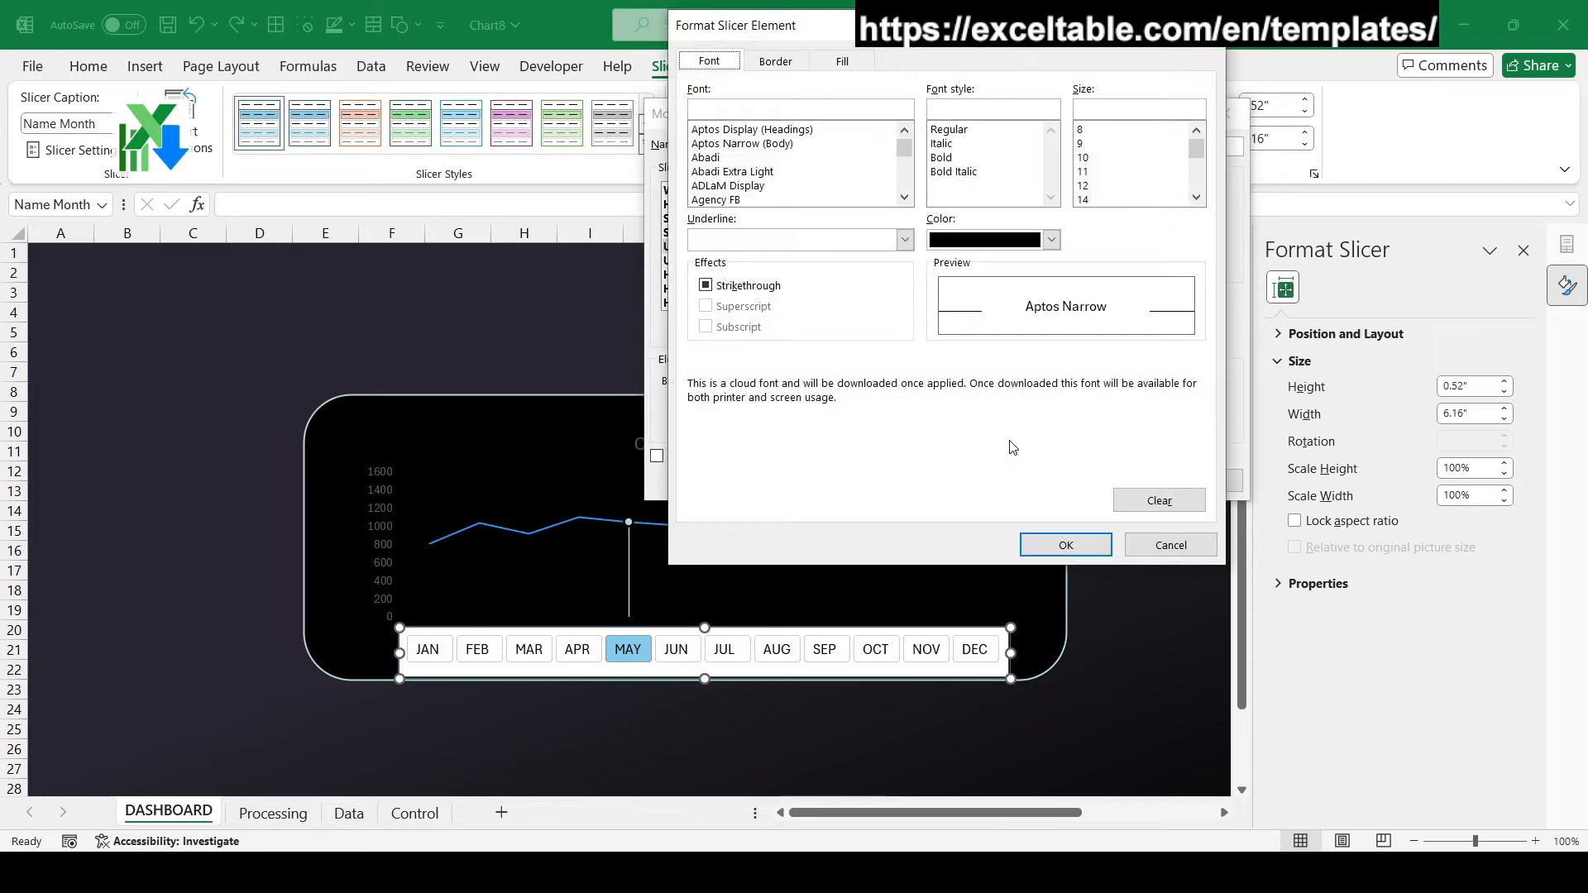
pyautogui.click(1033, 241)
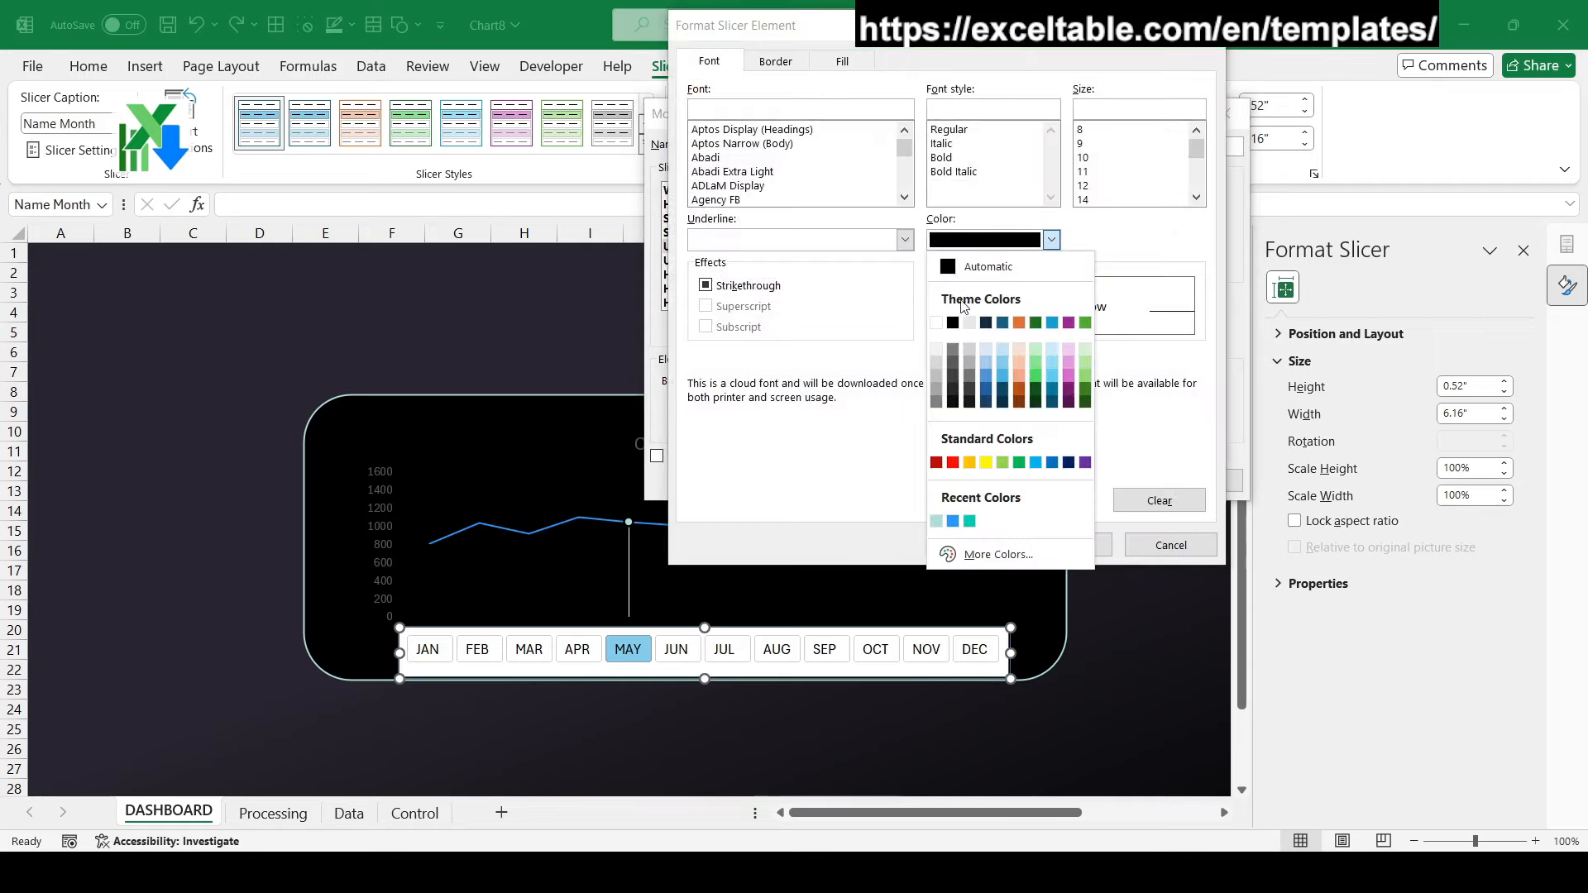
pyautogui.click(953, 350)
# Remove the border from Unselected Item with Data, fill it black, and save the modified slicer style
pyautogui.click(776, 62)
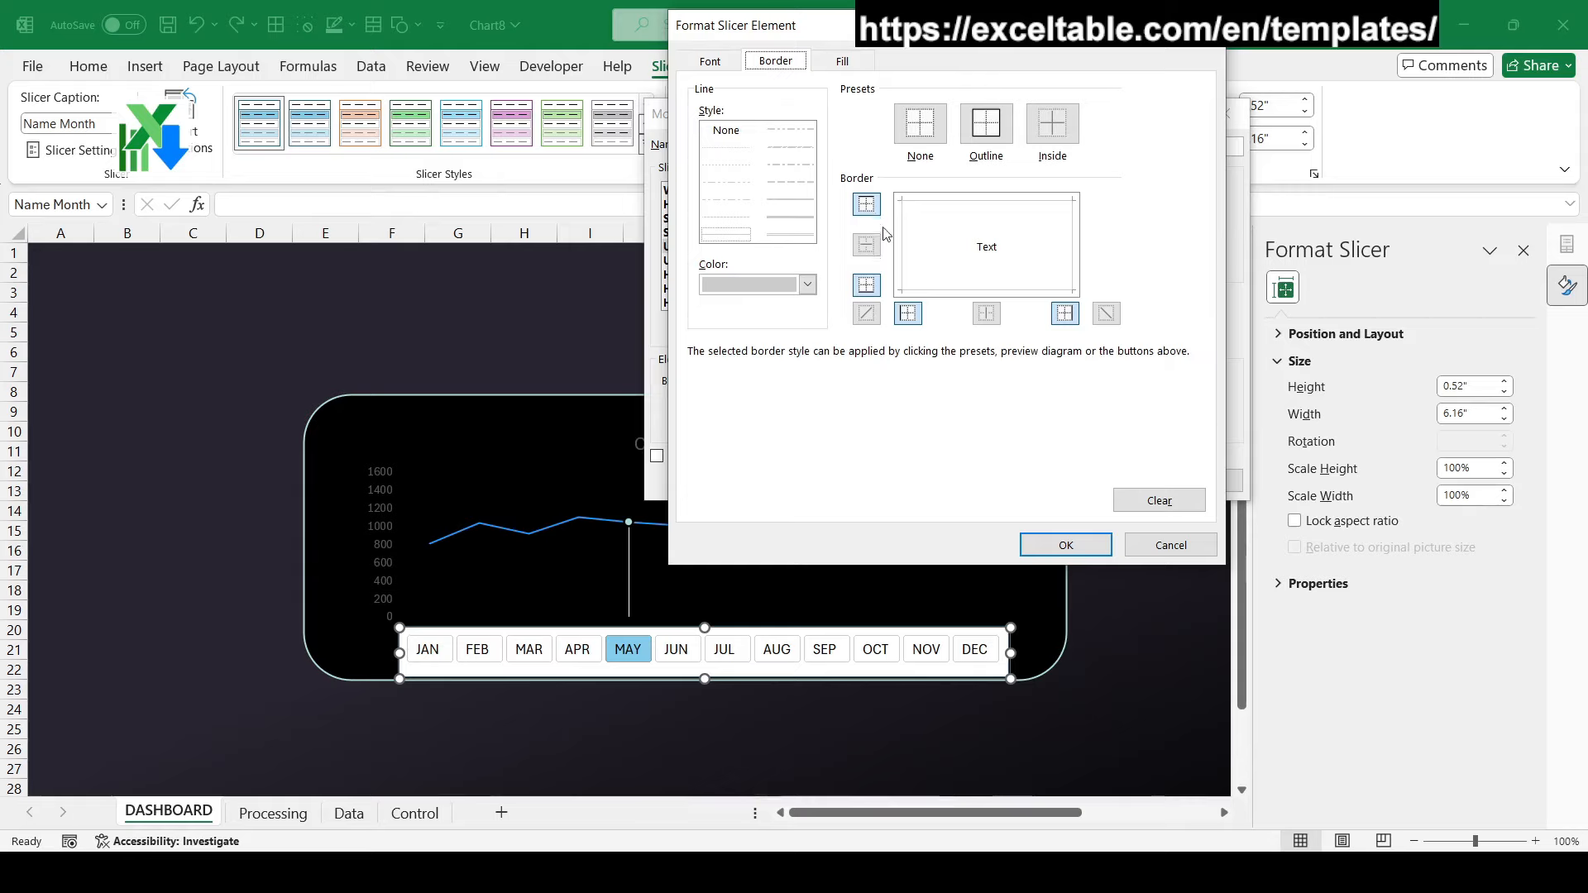
pyautogui.click(809, 286)
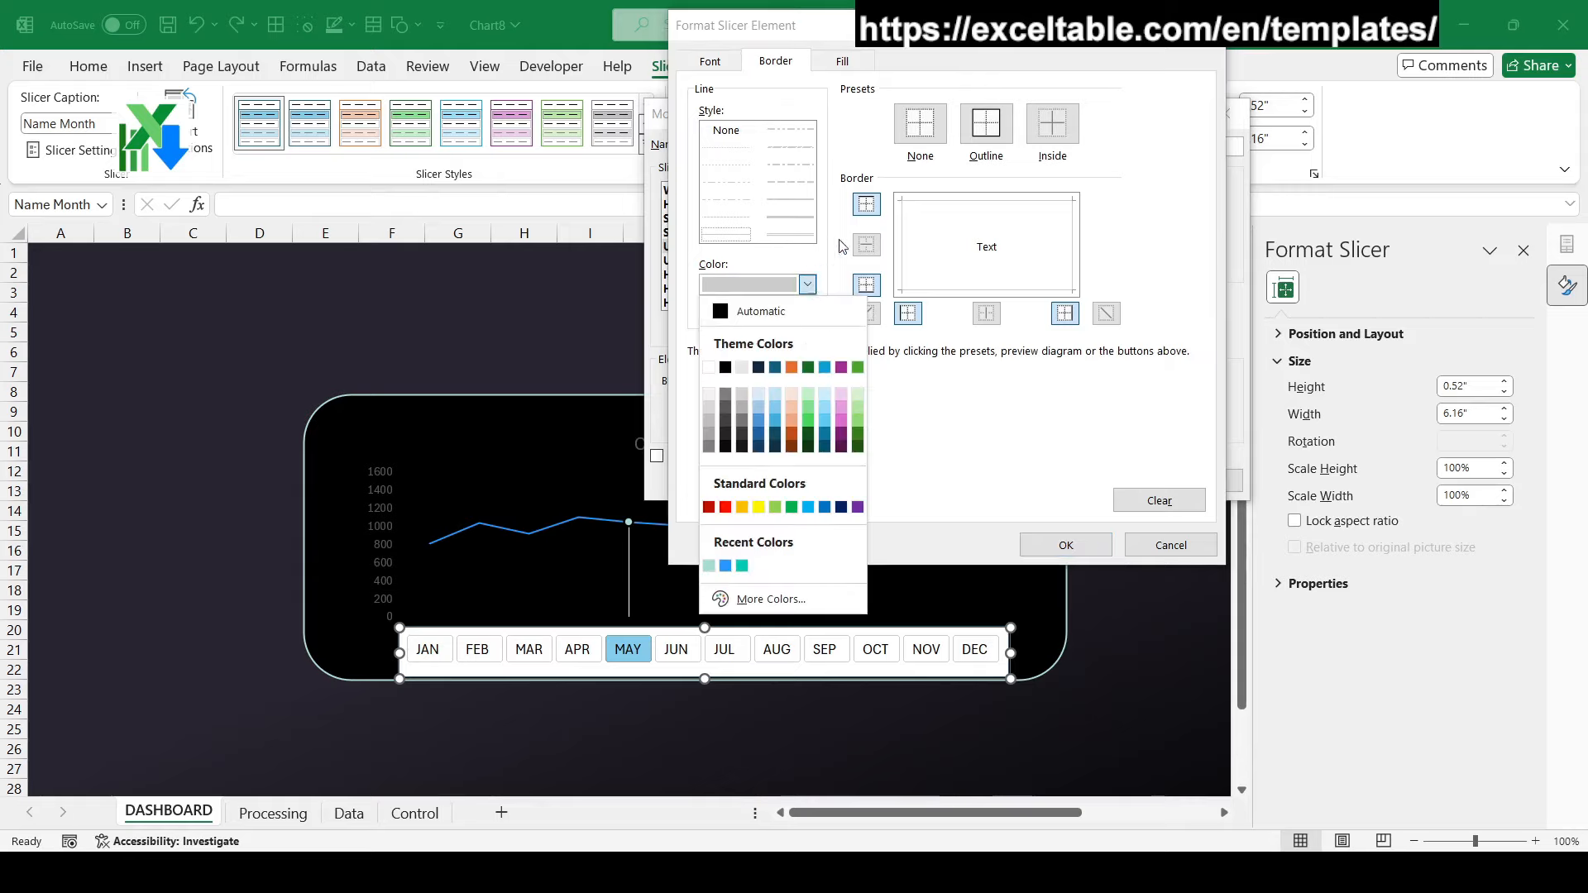
pyautogui.click(943, 132)
pyautogui.click(943, 133)
pyautogui.click(842, 61)
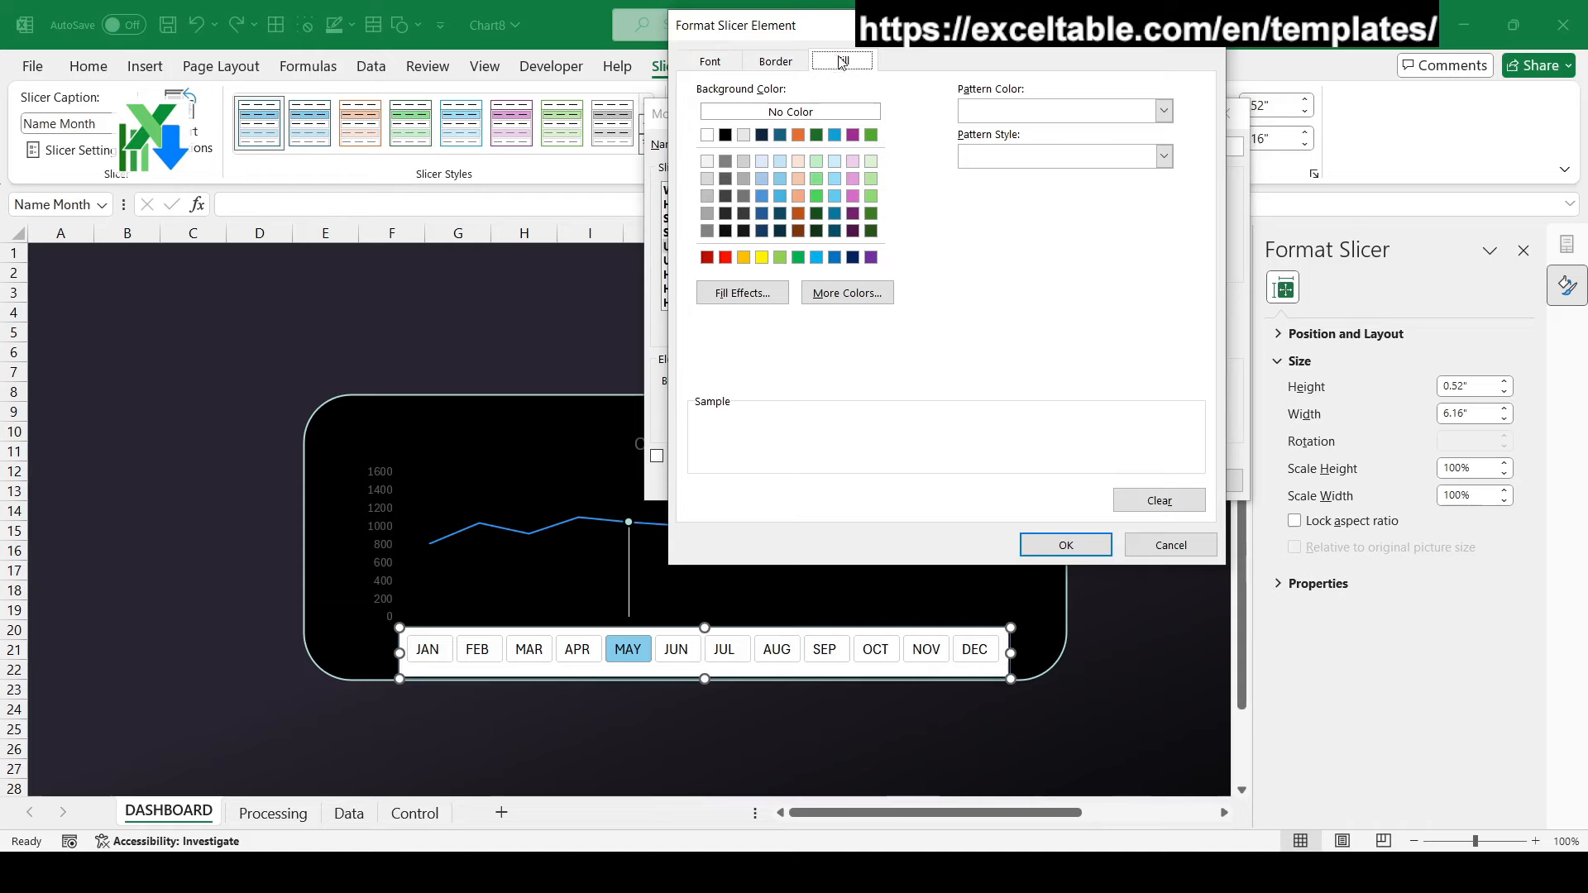
pyautogui.click(725, 135)
pyautogui.click(1066, 545)
pyautogui.click(1120, 479)
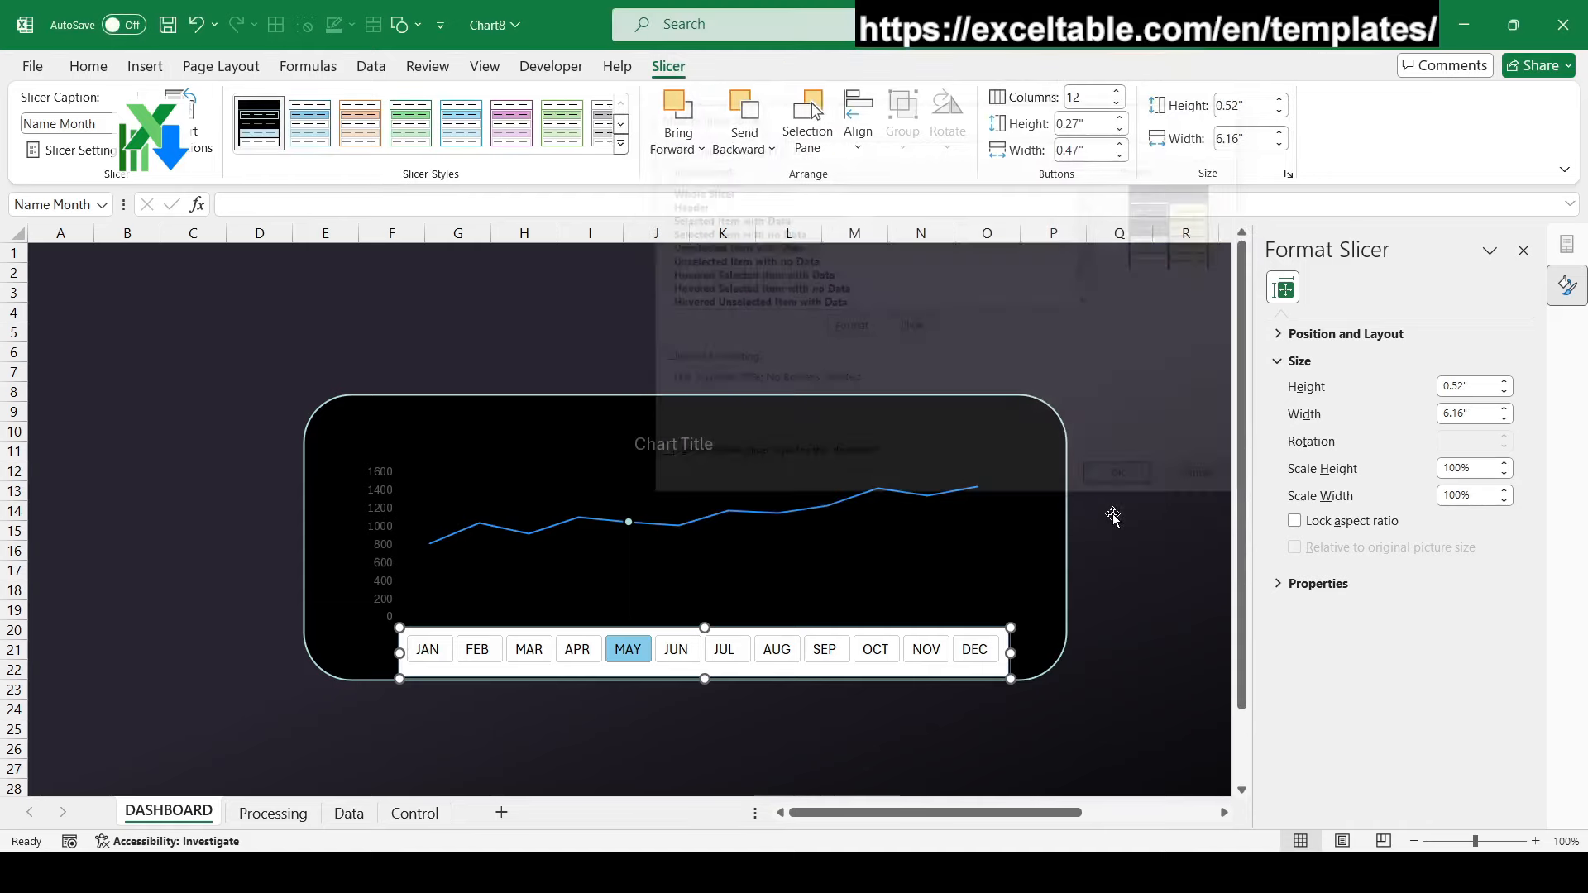
# Apply the custom dark style to the slicer and test it with JUL, SEP, FEB through JUL, and all months
pyautogui.click(1121, 645)
pyautogui.click(724, 649)
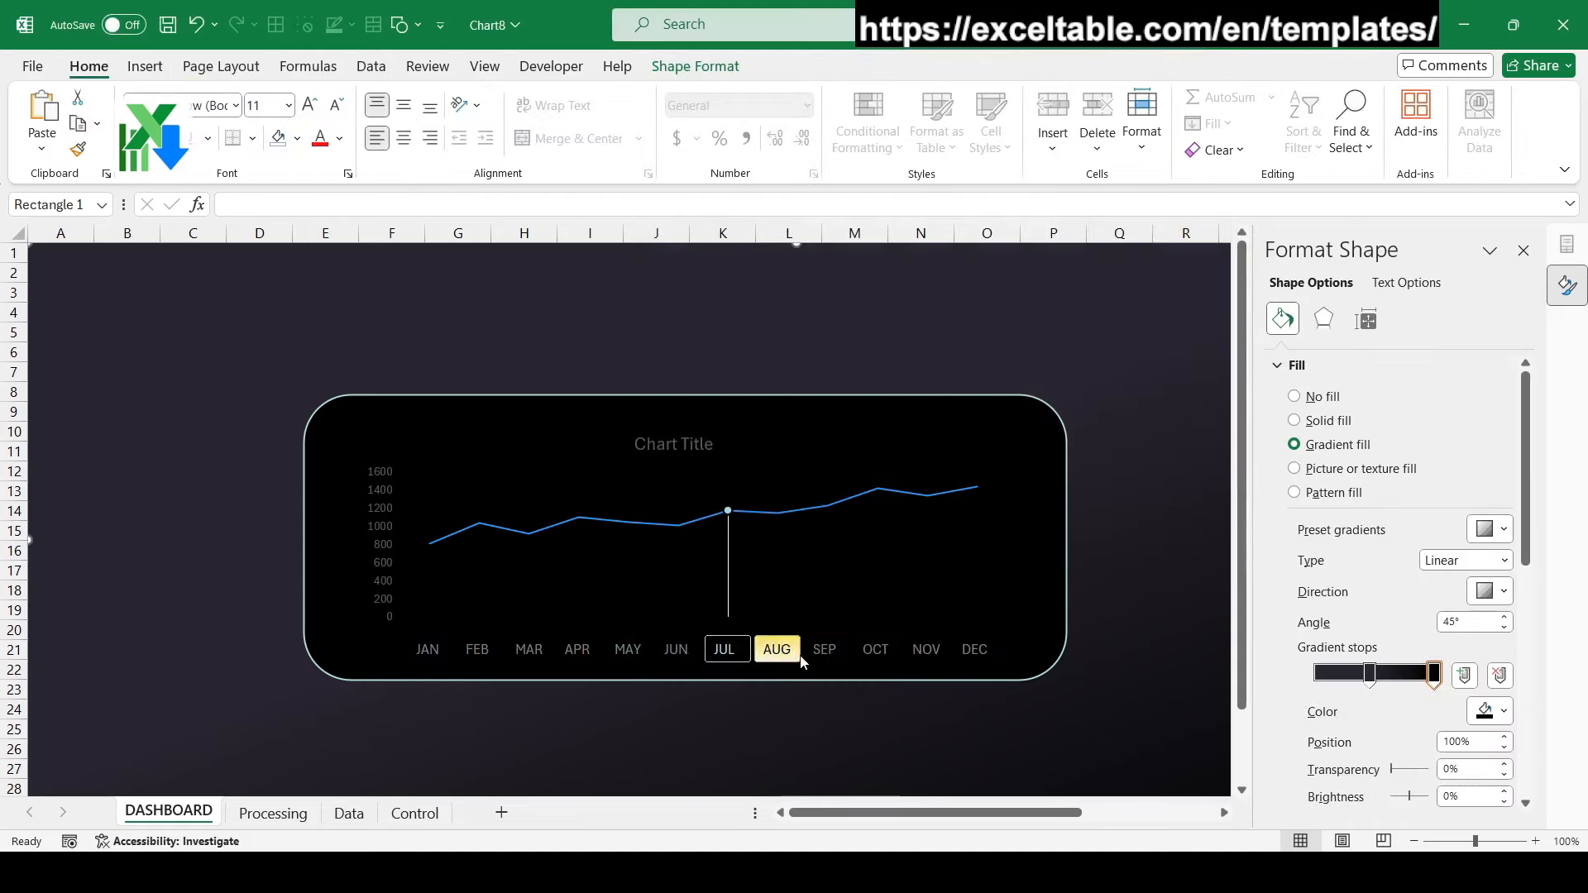
pyautogui.click(844, 656)
pyautogui.moveTo(478, 650); pyautogui.dragTo(725, 649)
pyautogui.moveTo(428, 649); pyautogui.dragTo(993, 653)
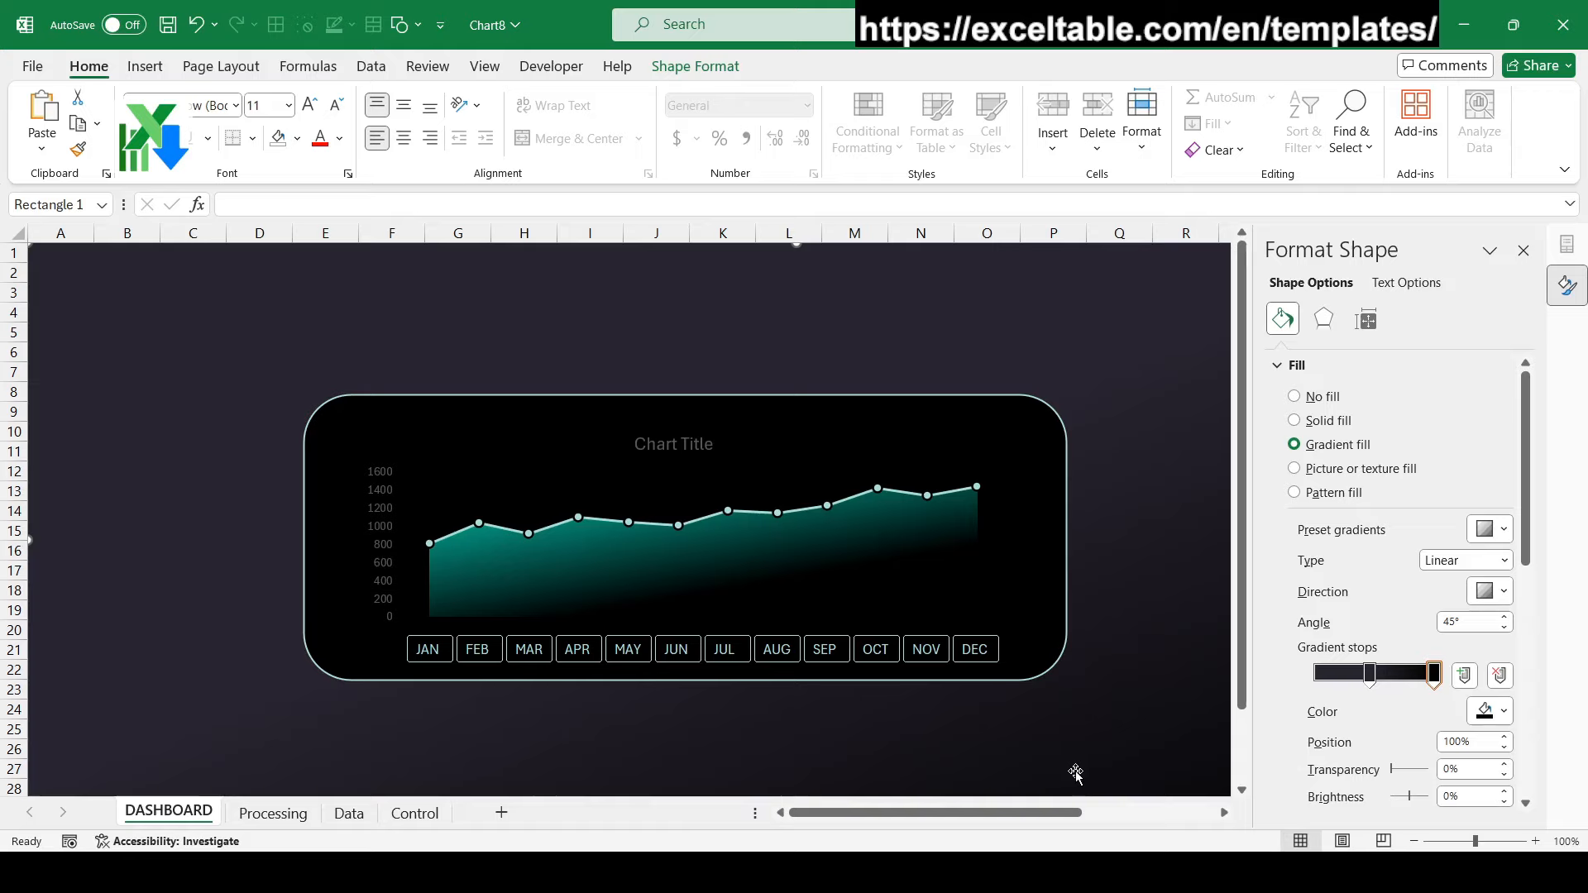
# Link the chart title to cell Processing!$A$1 and color its text light teal
pyautogui.click(690, 448)
pyautogui.click(325, 198)
pyautogui.write('=')
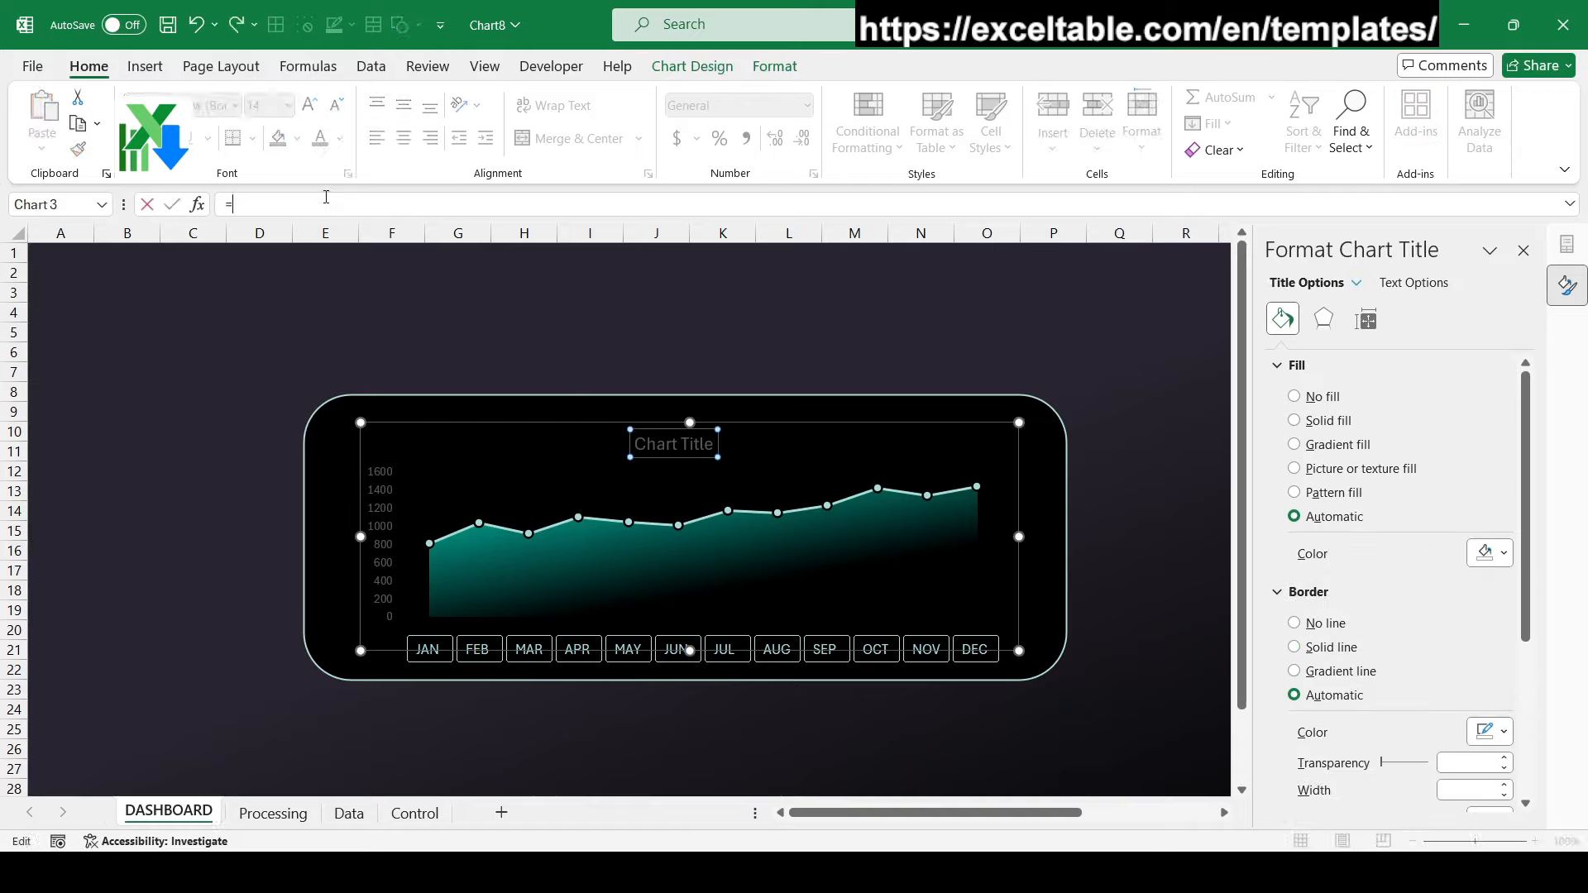
pyautogui.click(273, 813)
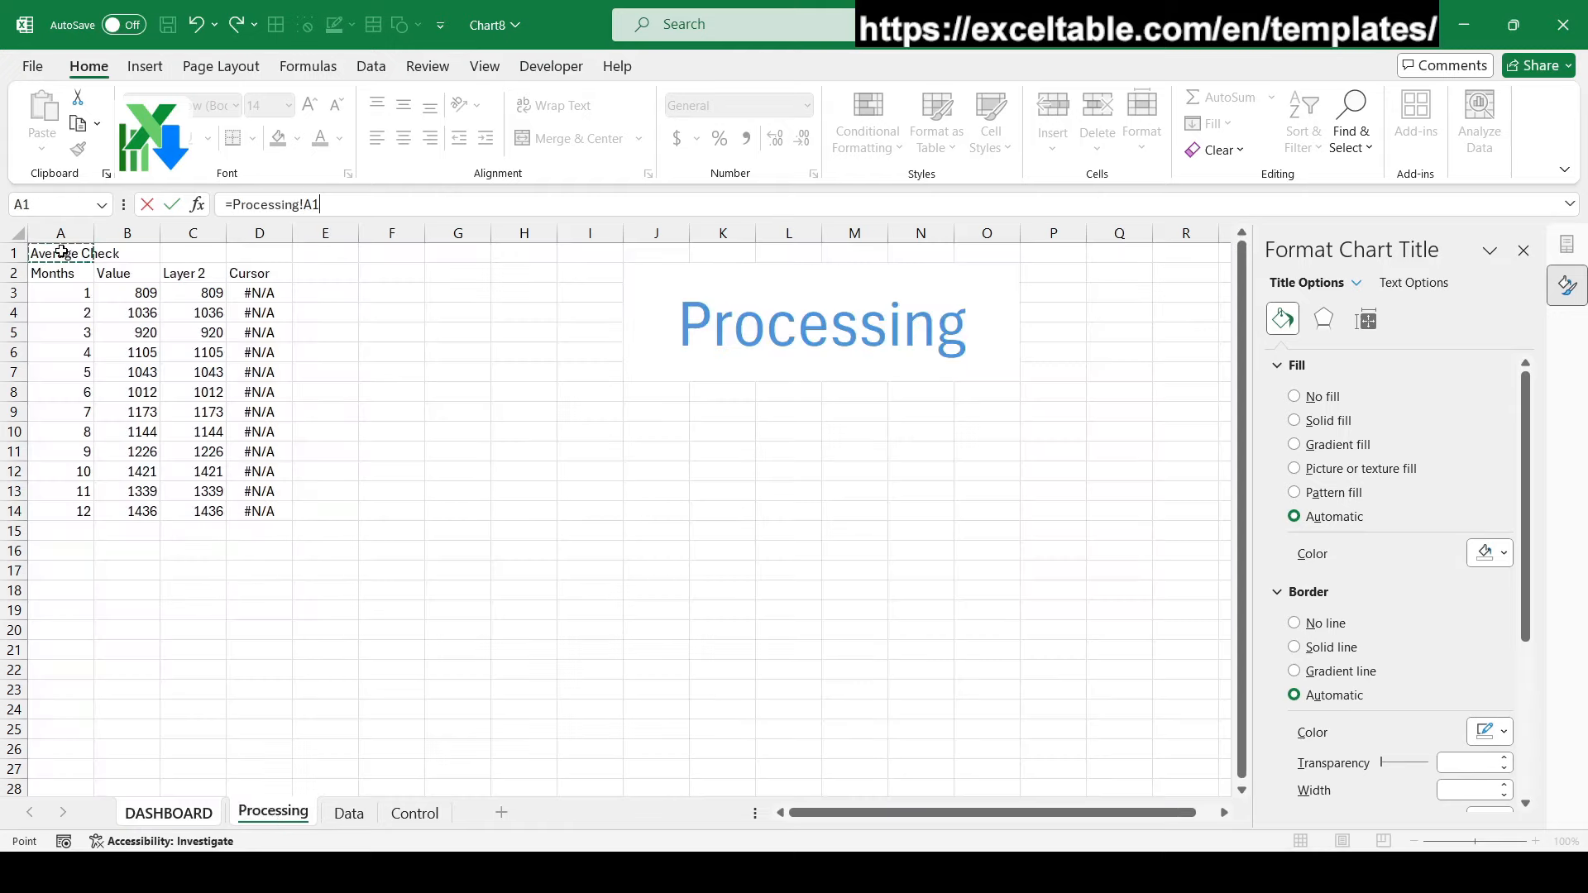
pyautogui.press('Return')
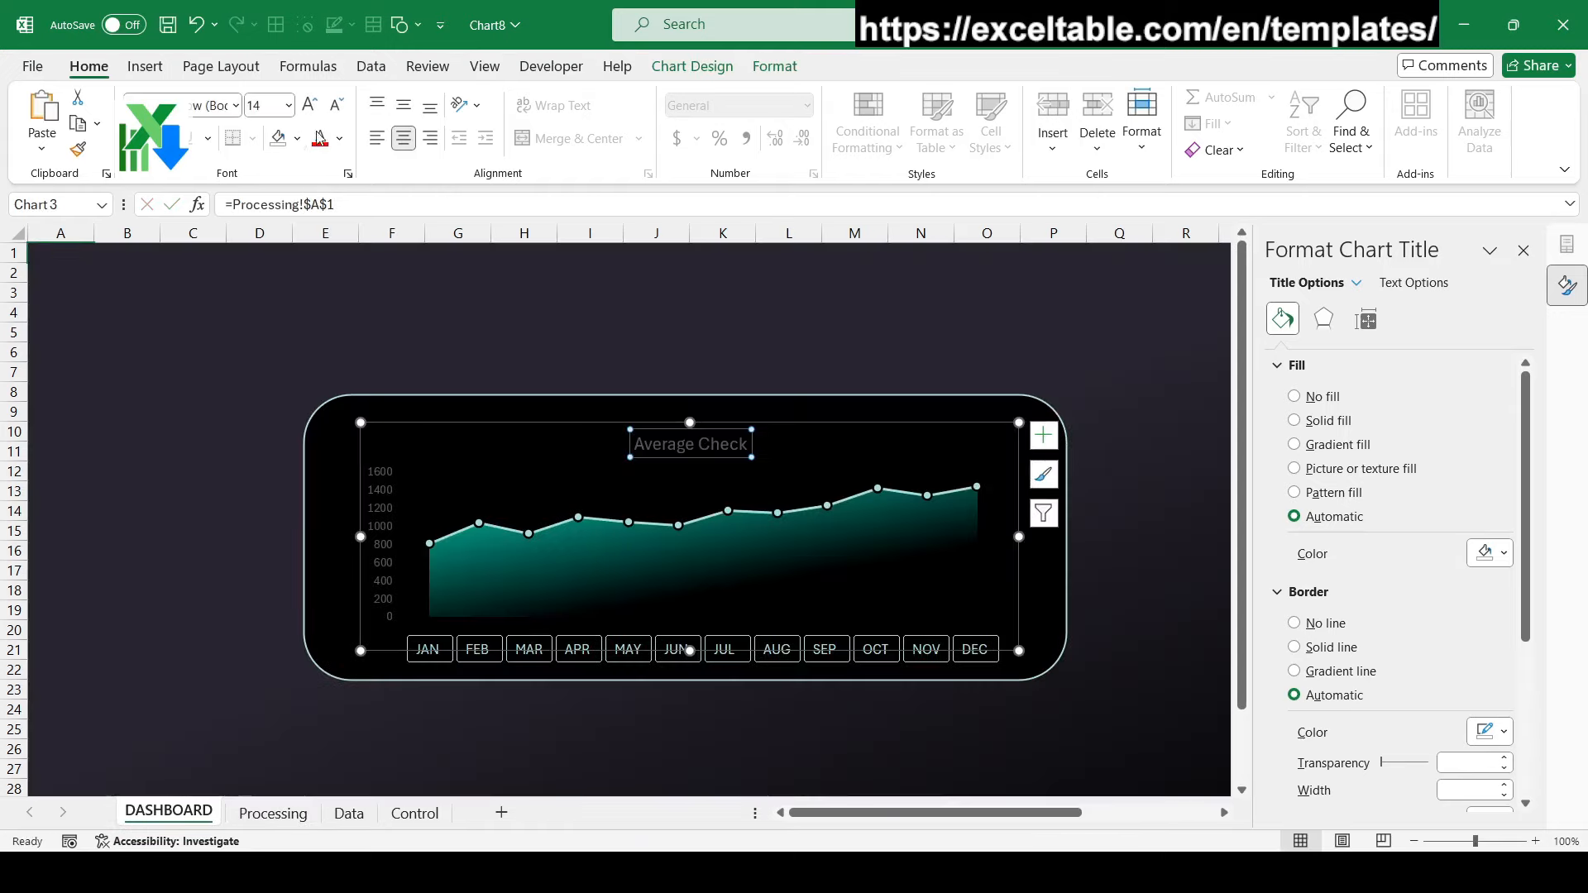
pyautogui.click(339, 139)
pyautogui.click(326, 422)
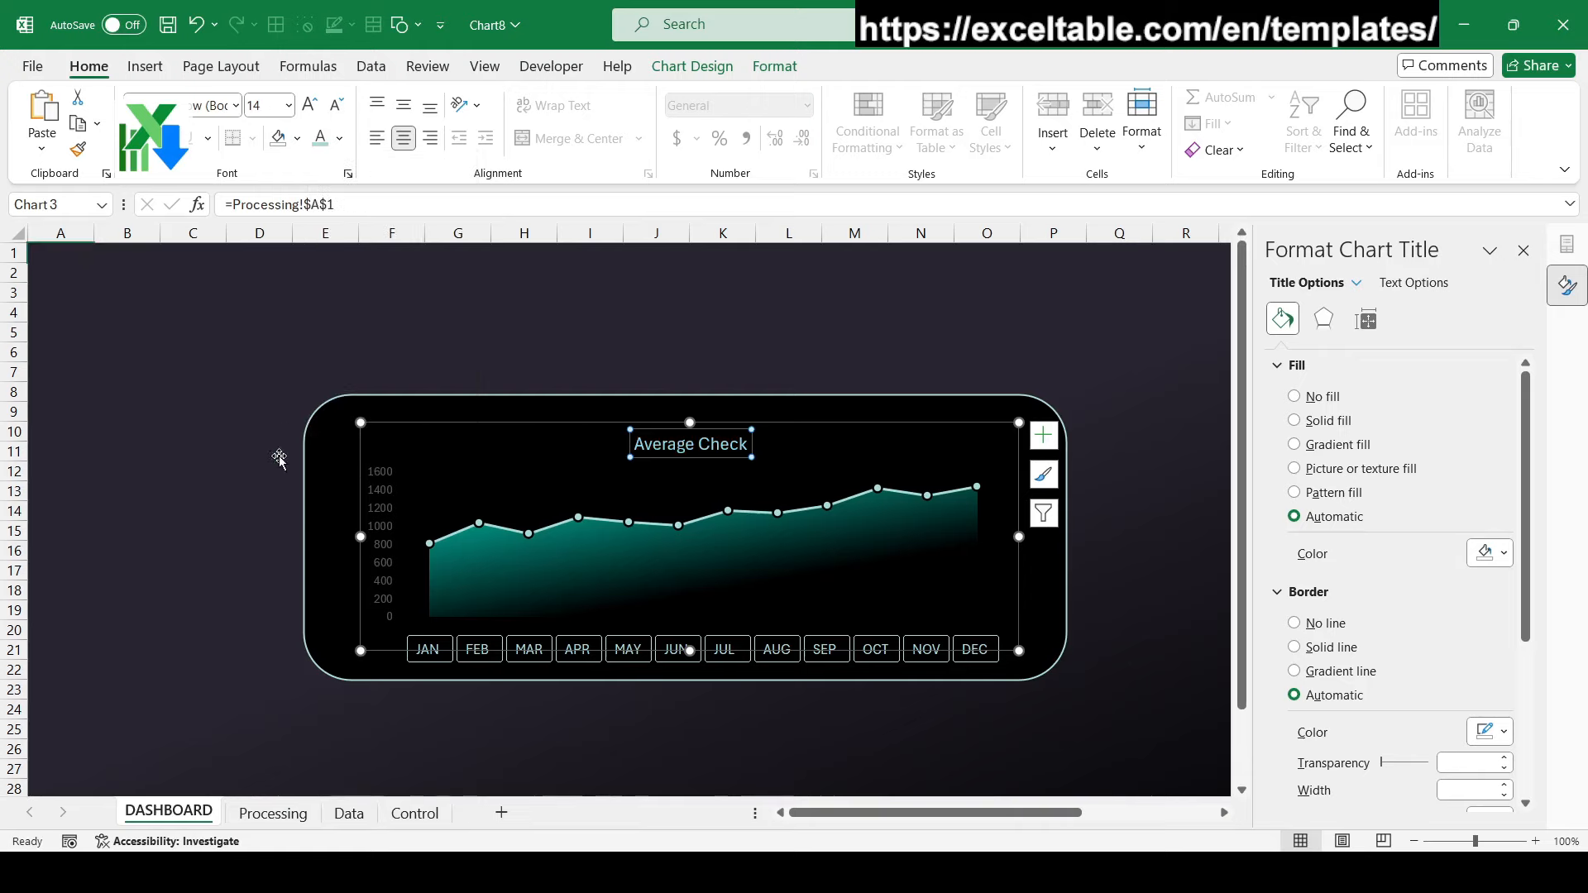
# In cell C15 of the Processing sheet, reference the Dynamic pivot table's Average Check grand total on the Control sheet with GETPIVOTDATA
pyautogui.click(280, 461)
pyautogui.click(273, 814)
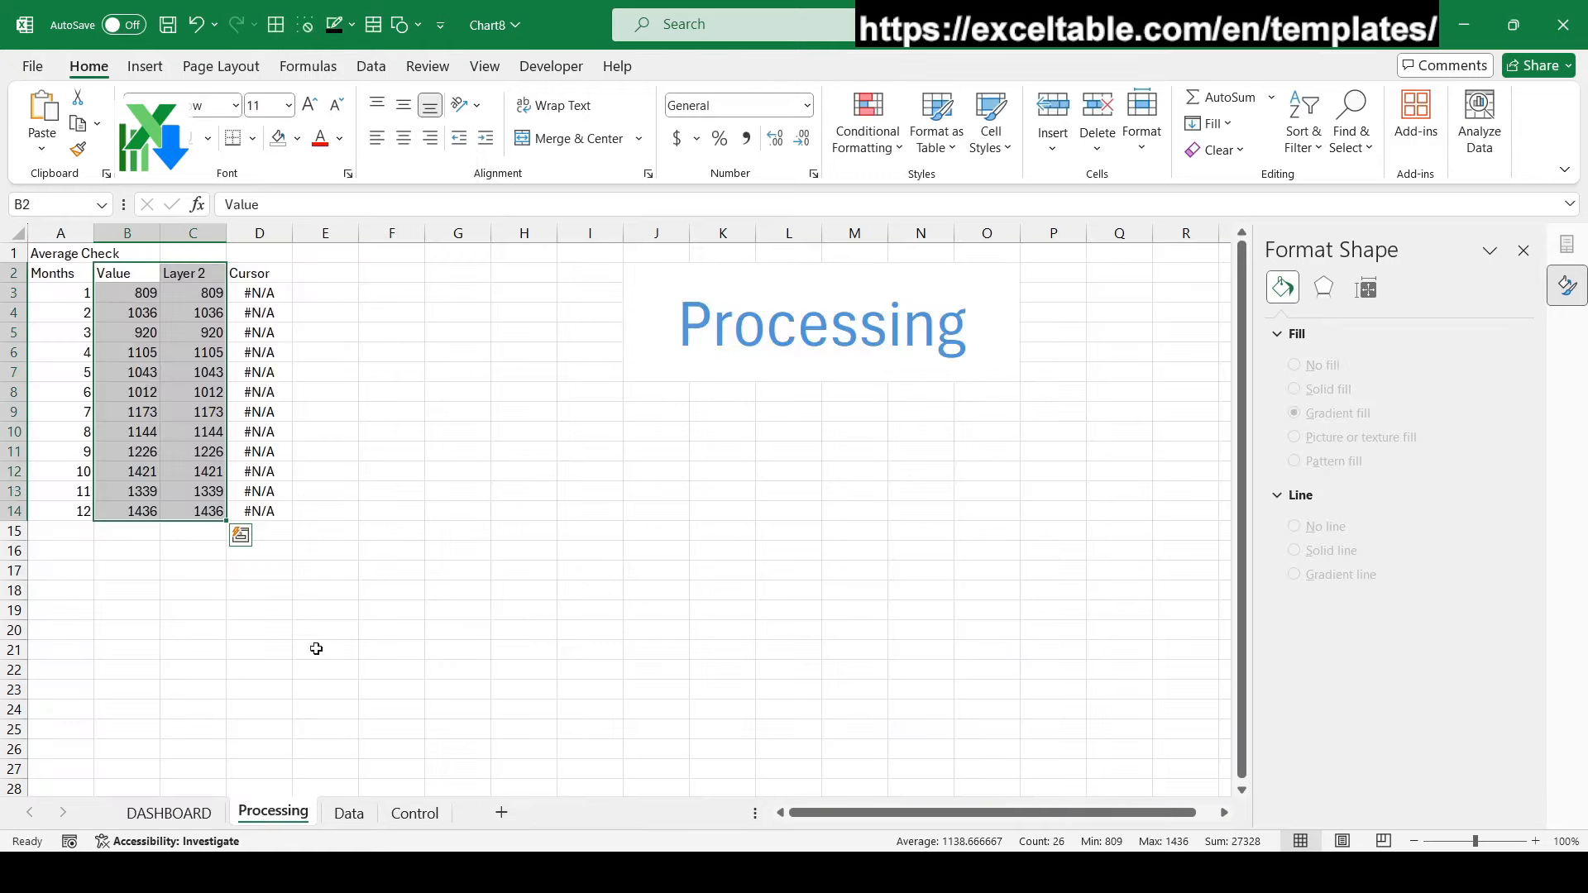
pyautogui.click(145, 532)
pyautogui.click(191, 531)
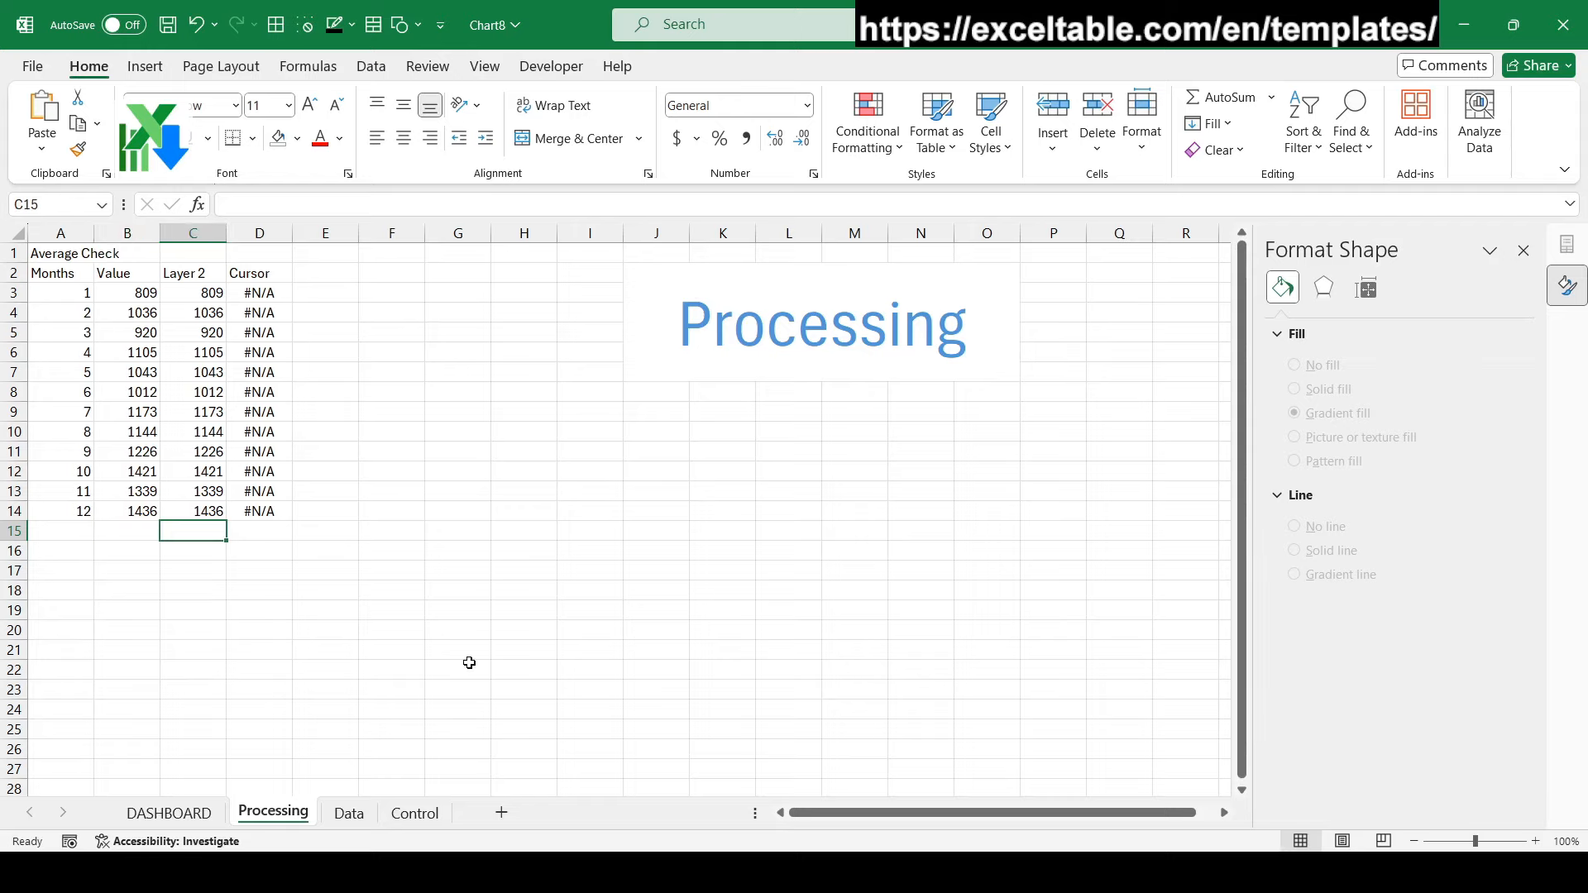
pyautogui.write('=')
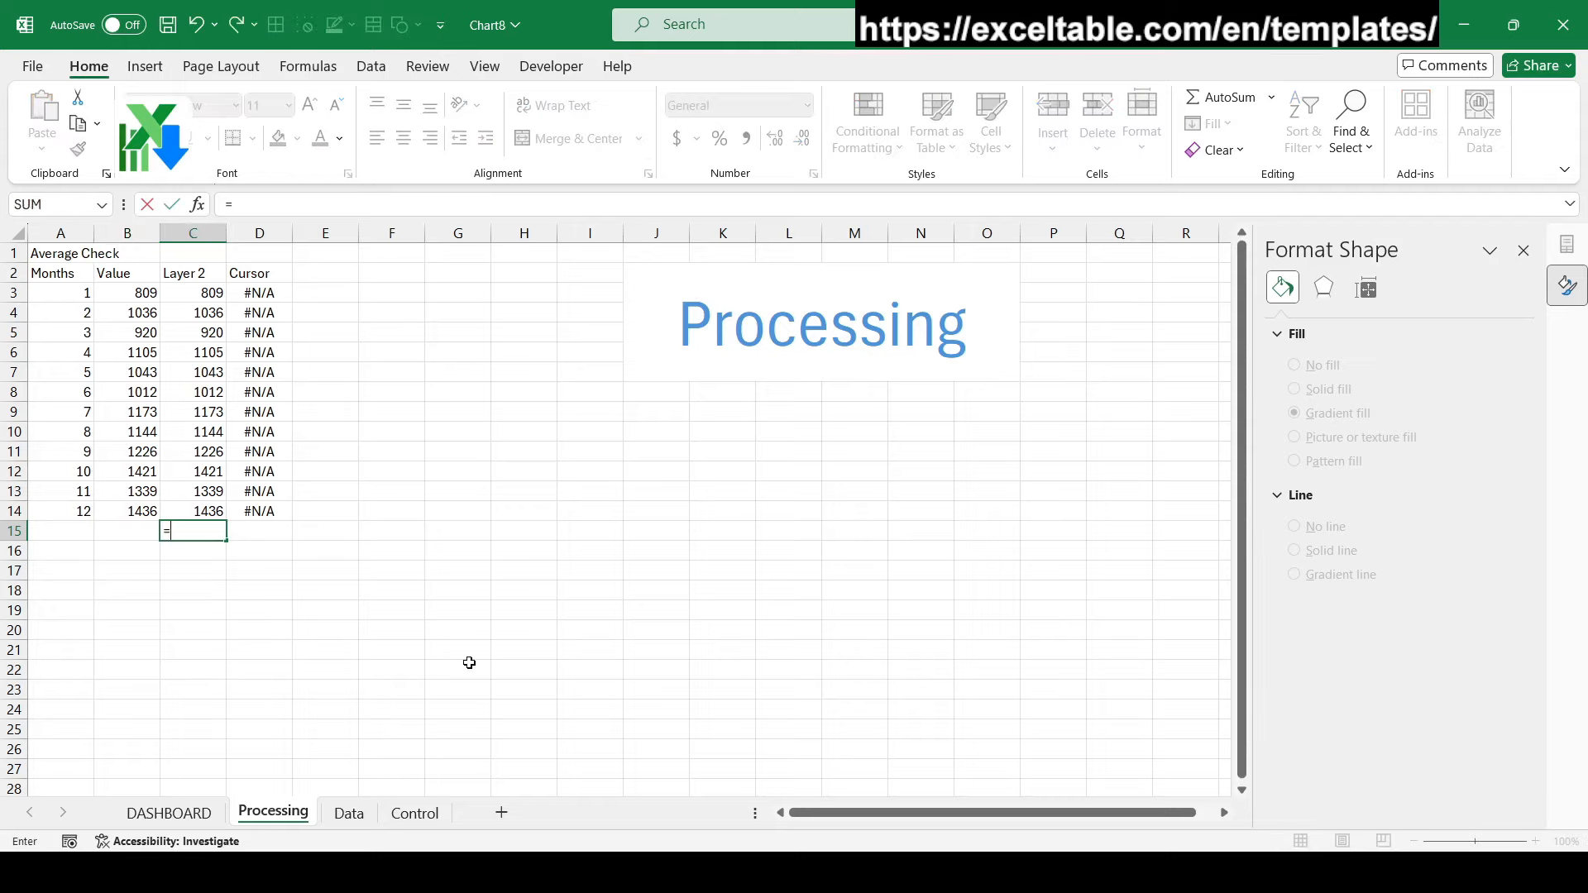
pyautogui.click(419, 814)
pyautogui.click(214, 748)
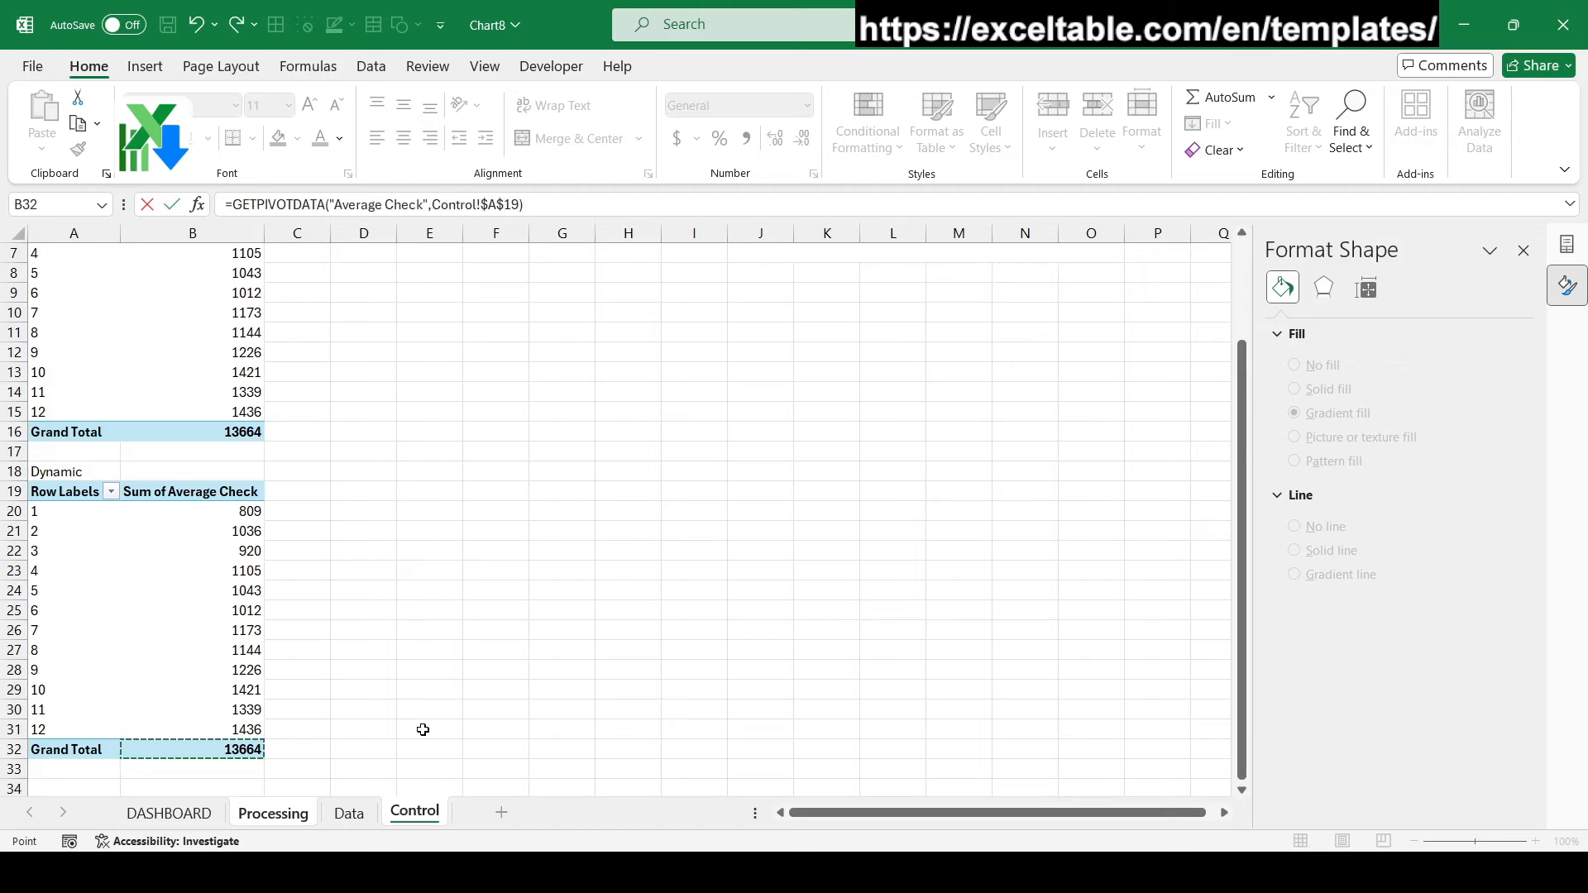
pyautogui.press('Return')
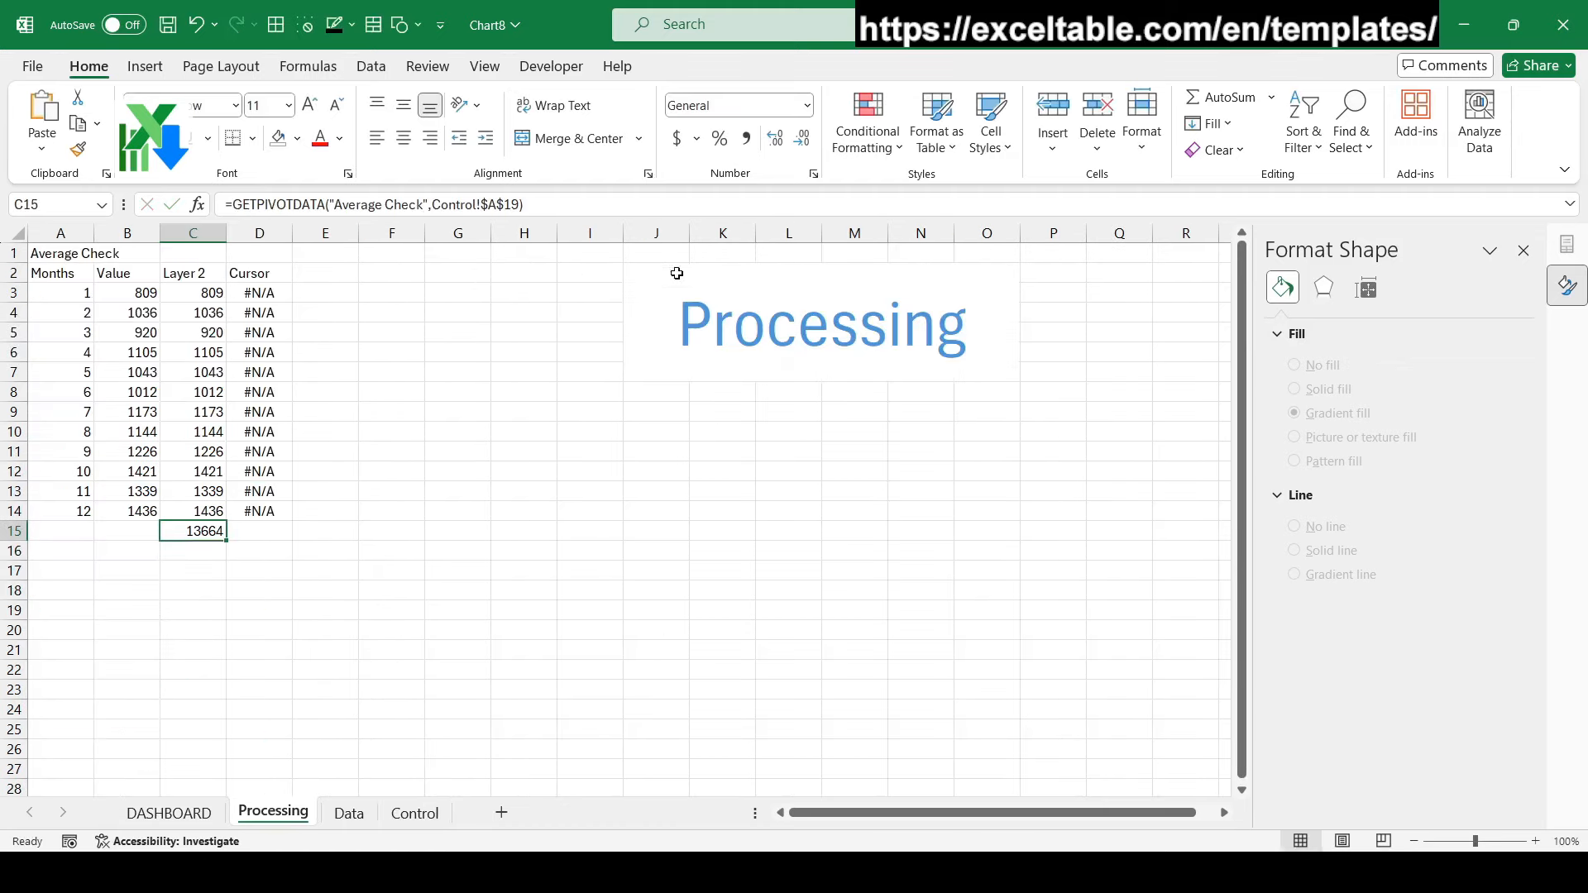
# Format cell C15 as a Number with zero decimal places and the 1000 separator
pyautogui.hotkey('ctrl', '1')
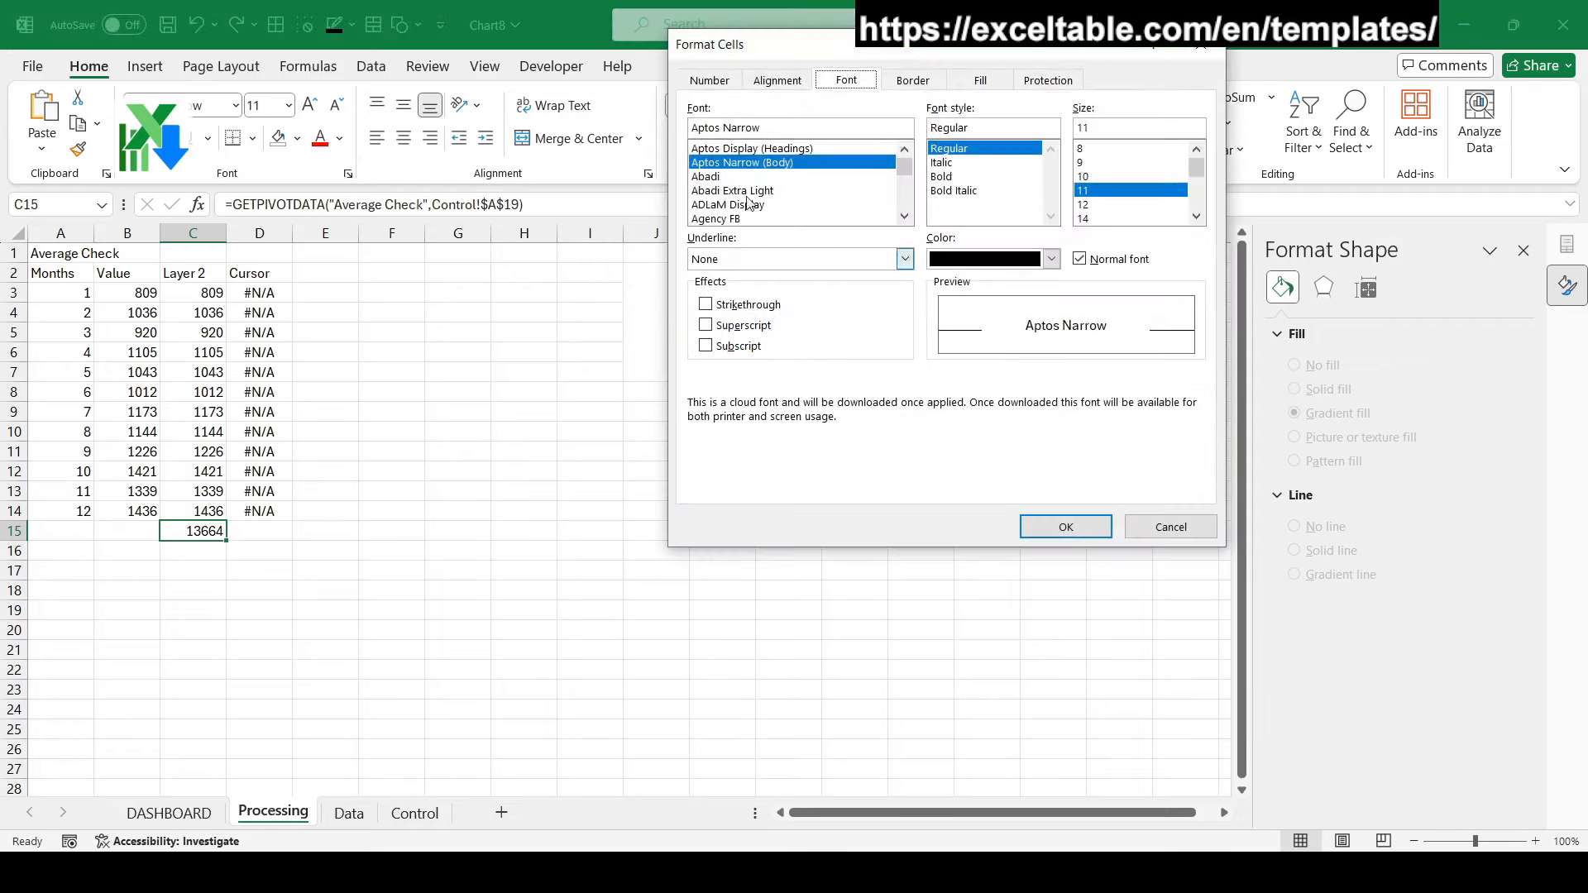
pyautogui.click(725, 82)
pyautogui.click(715, 142)
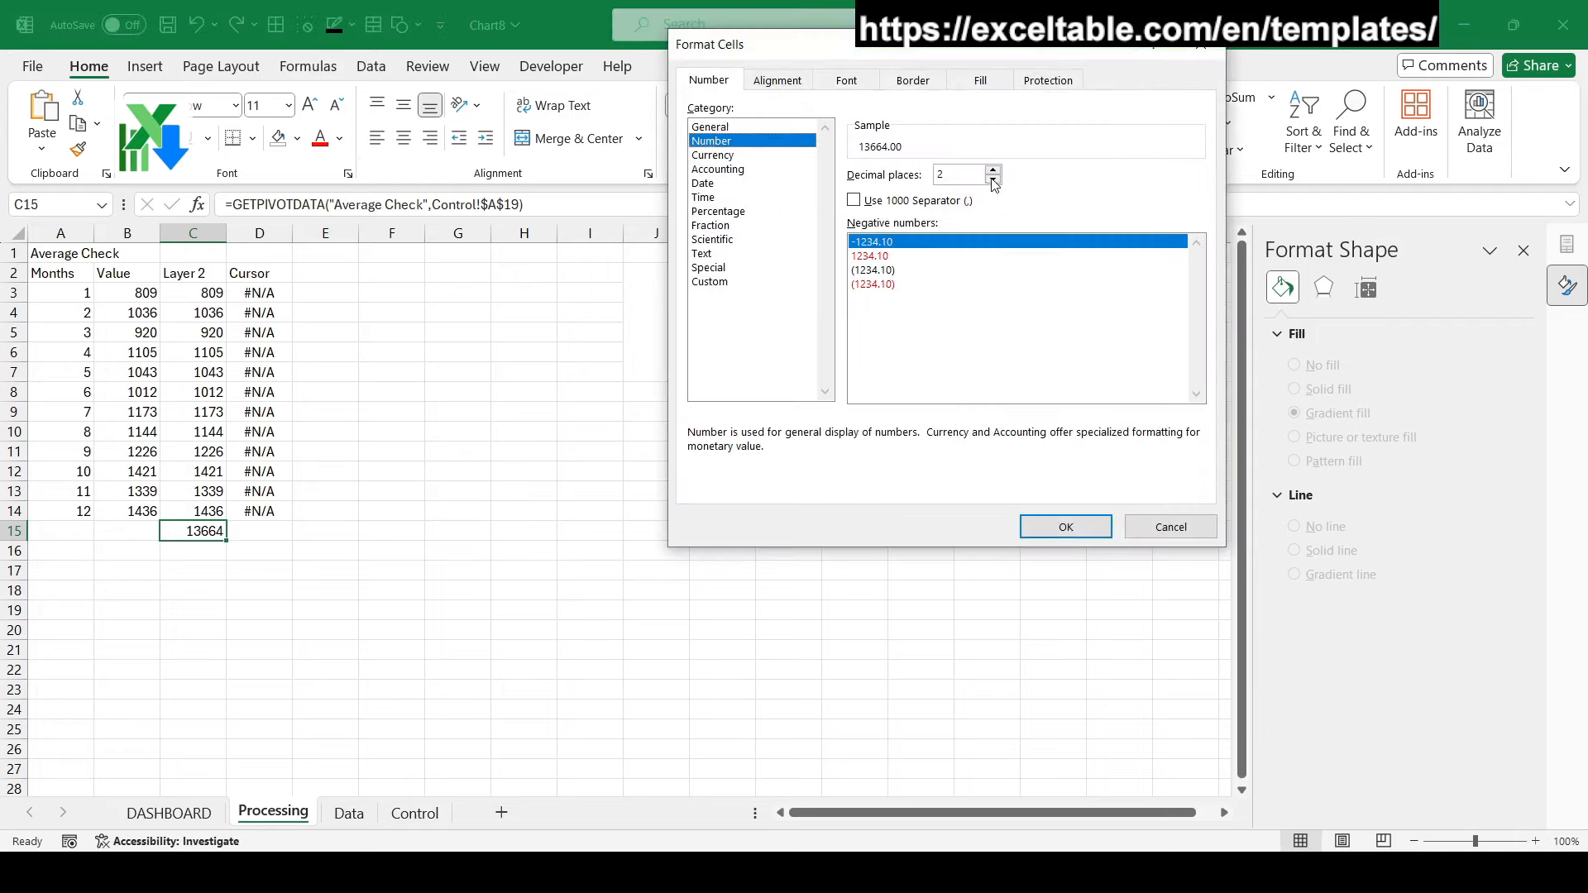
pyautogui.click(993, 181)
pyautogui.click(994, 181)
pyautogui.click(854, 200)
pyautogui.click(1063, 527)
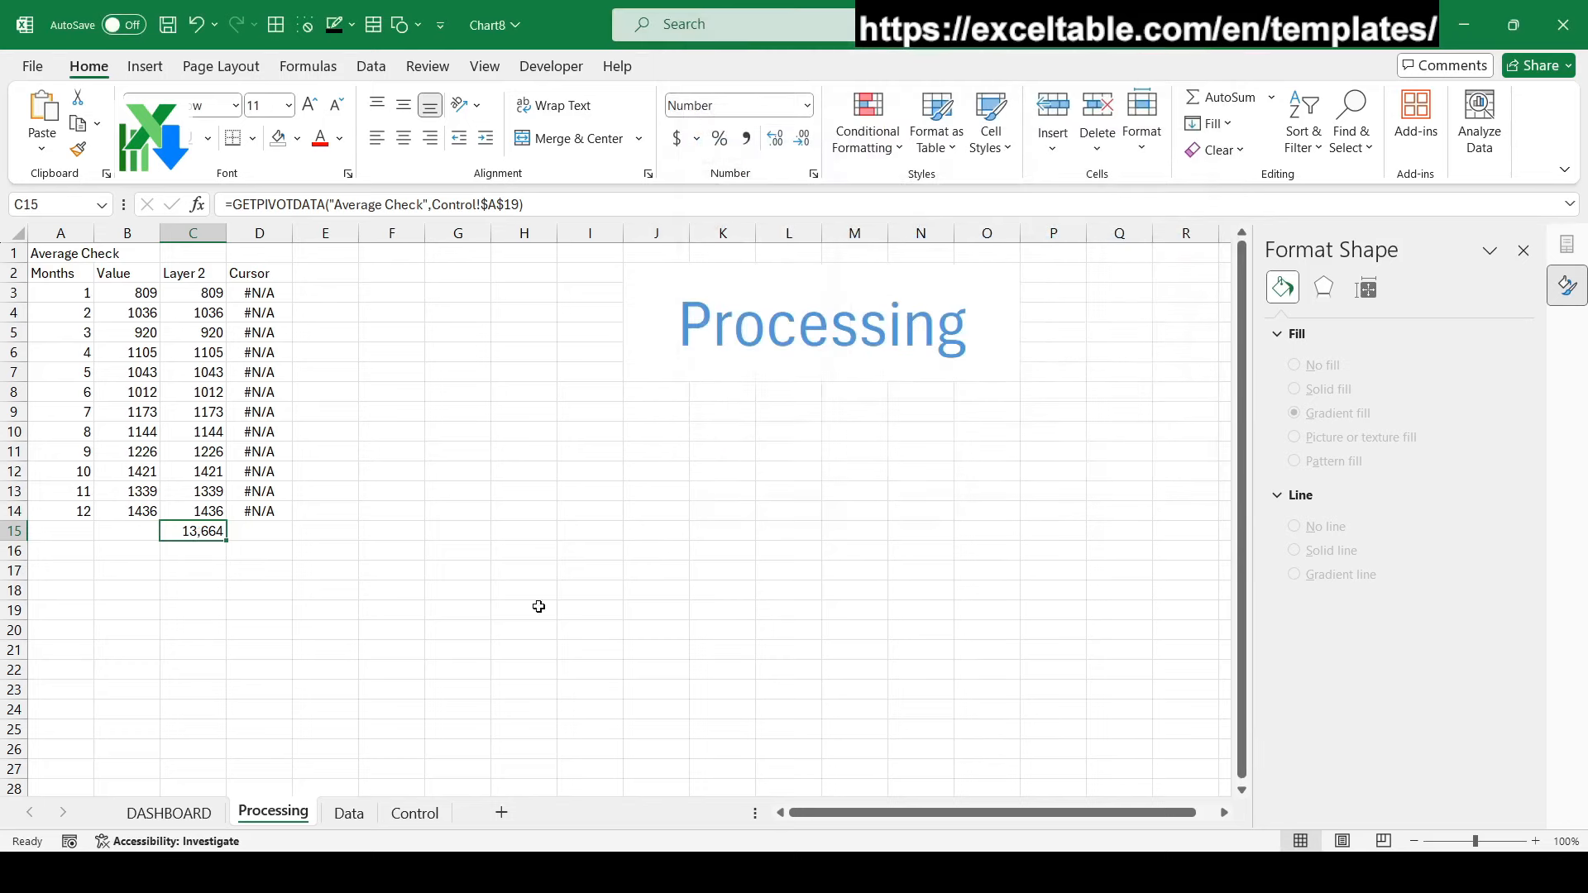
pyautogui.click(391, 573)
pyautogui.click(539, 607)
# Insert a text box beside the Average Check chart title on DASHBOARD and link it to cell Processing!C15
pyautogui.click(169, 814)
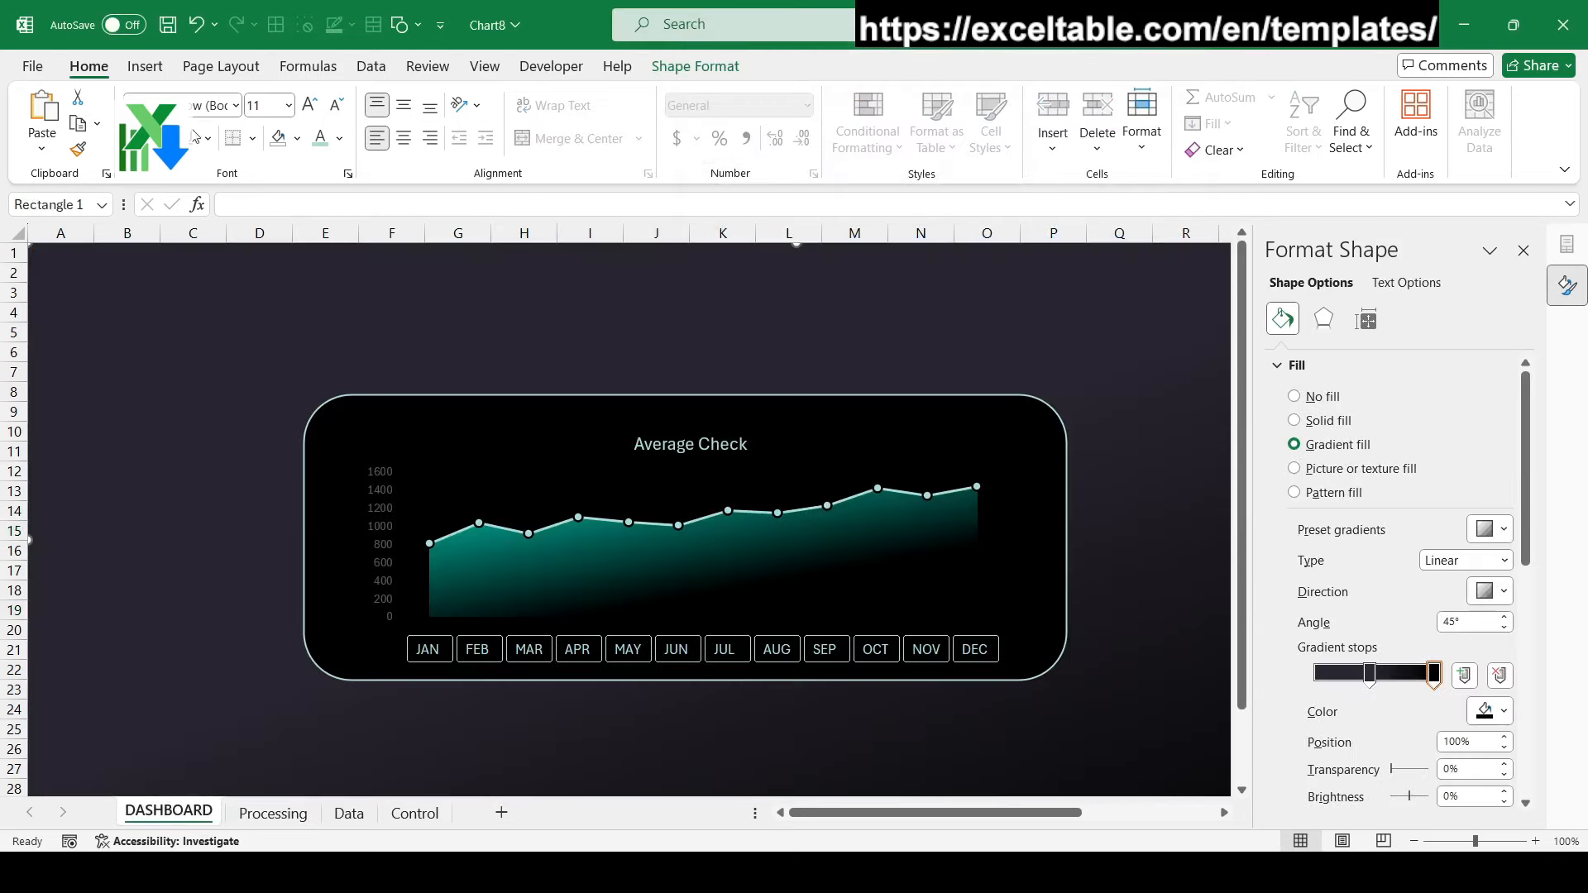
pyautogui.click(145, 66)
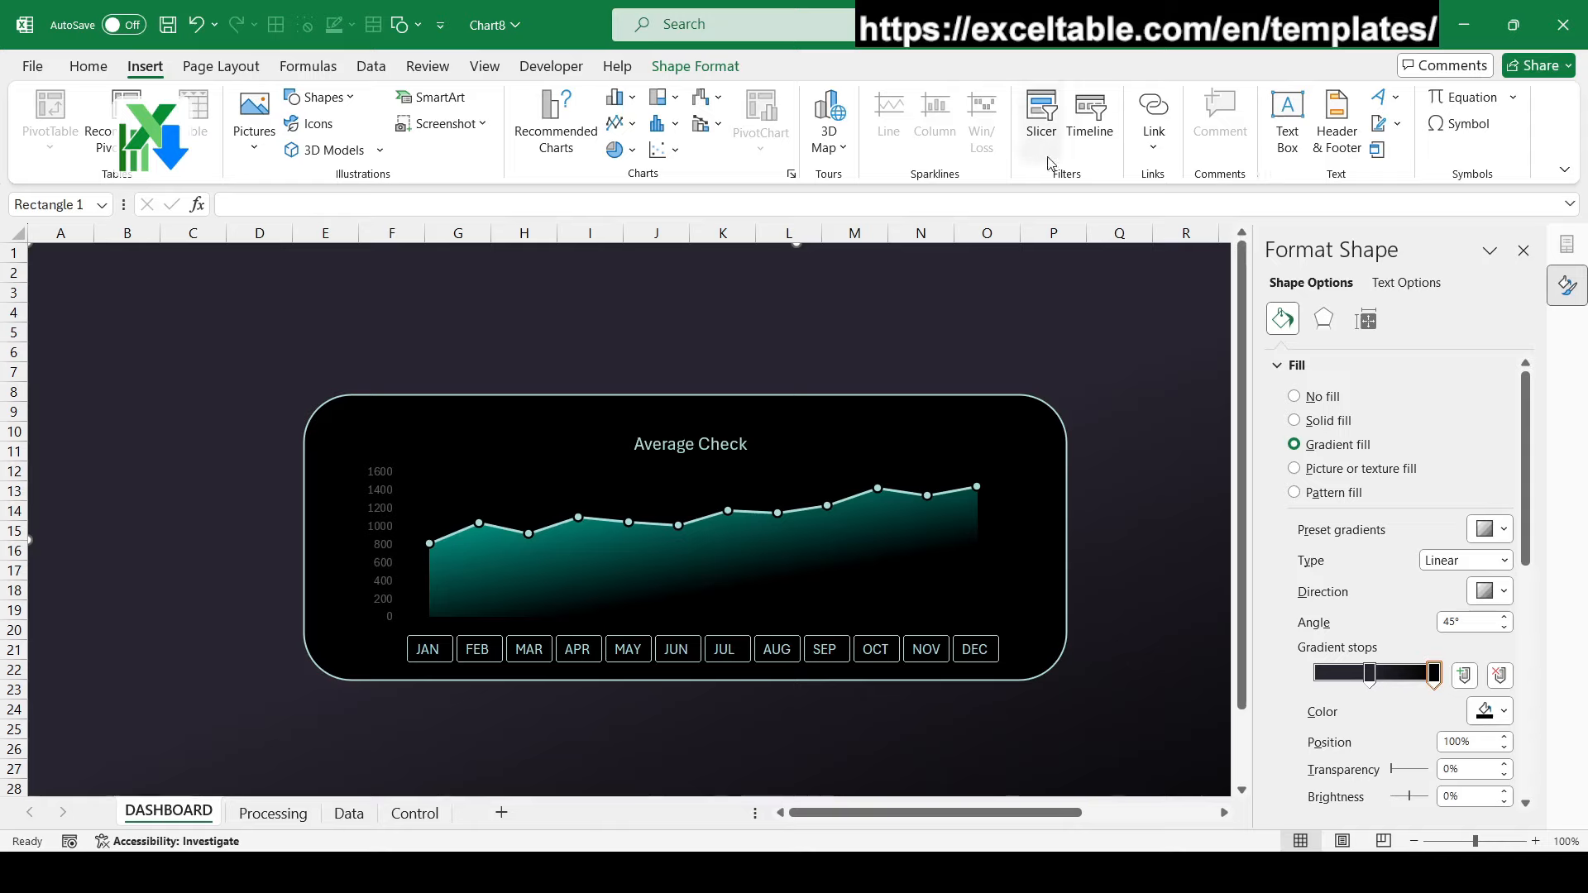
pyautogui.click(1288, 120)
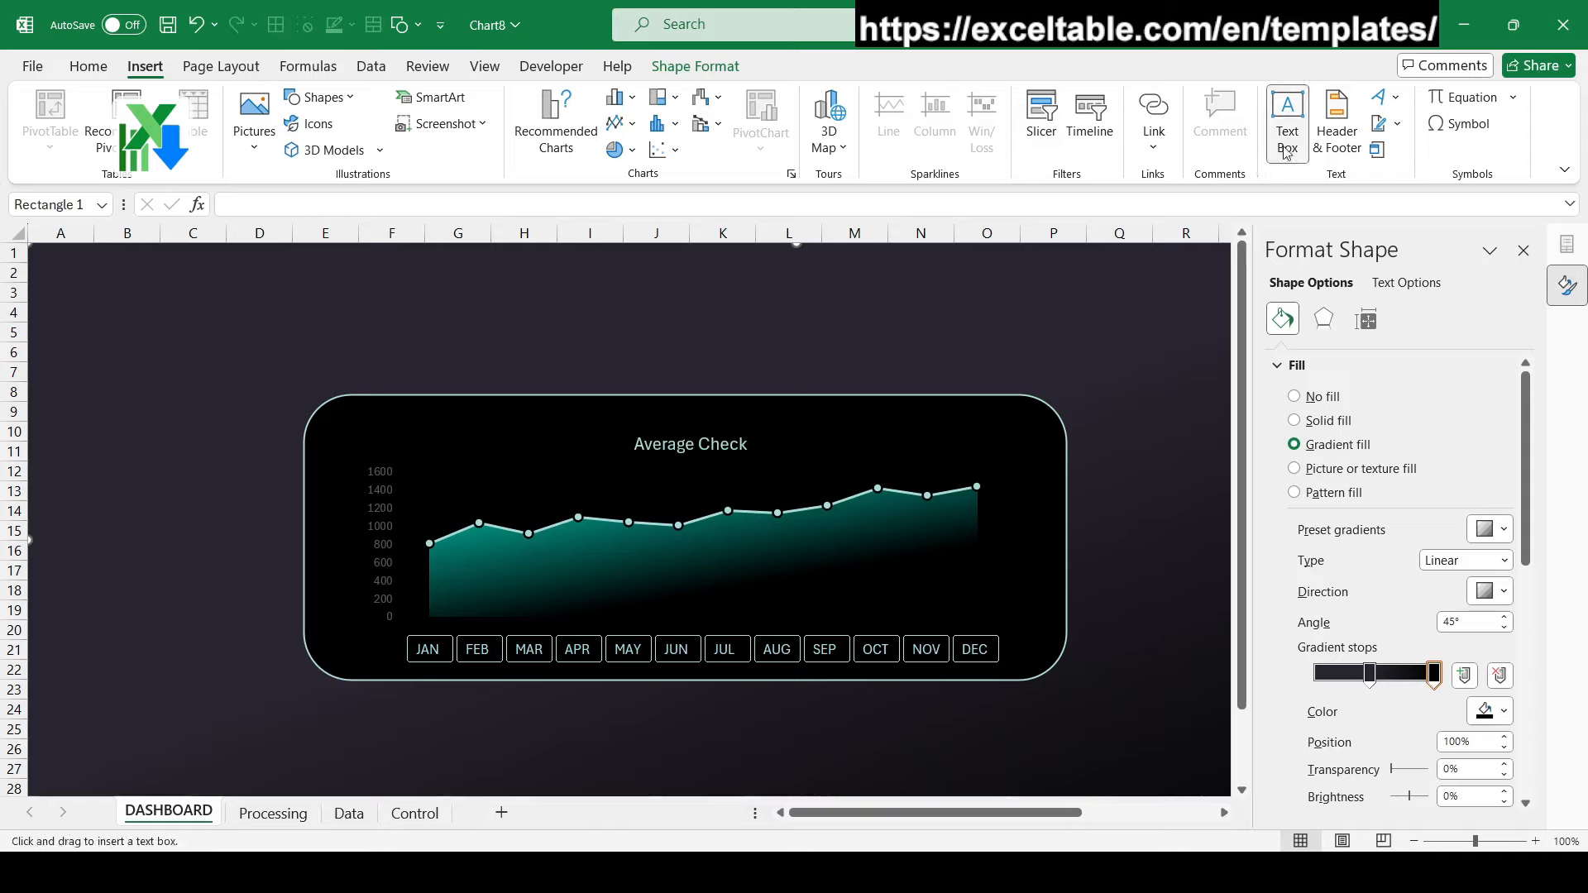
pyautogui.moveTo(579, 469); pyautogui.dragTo(824, 461)
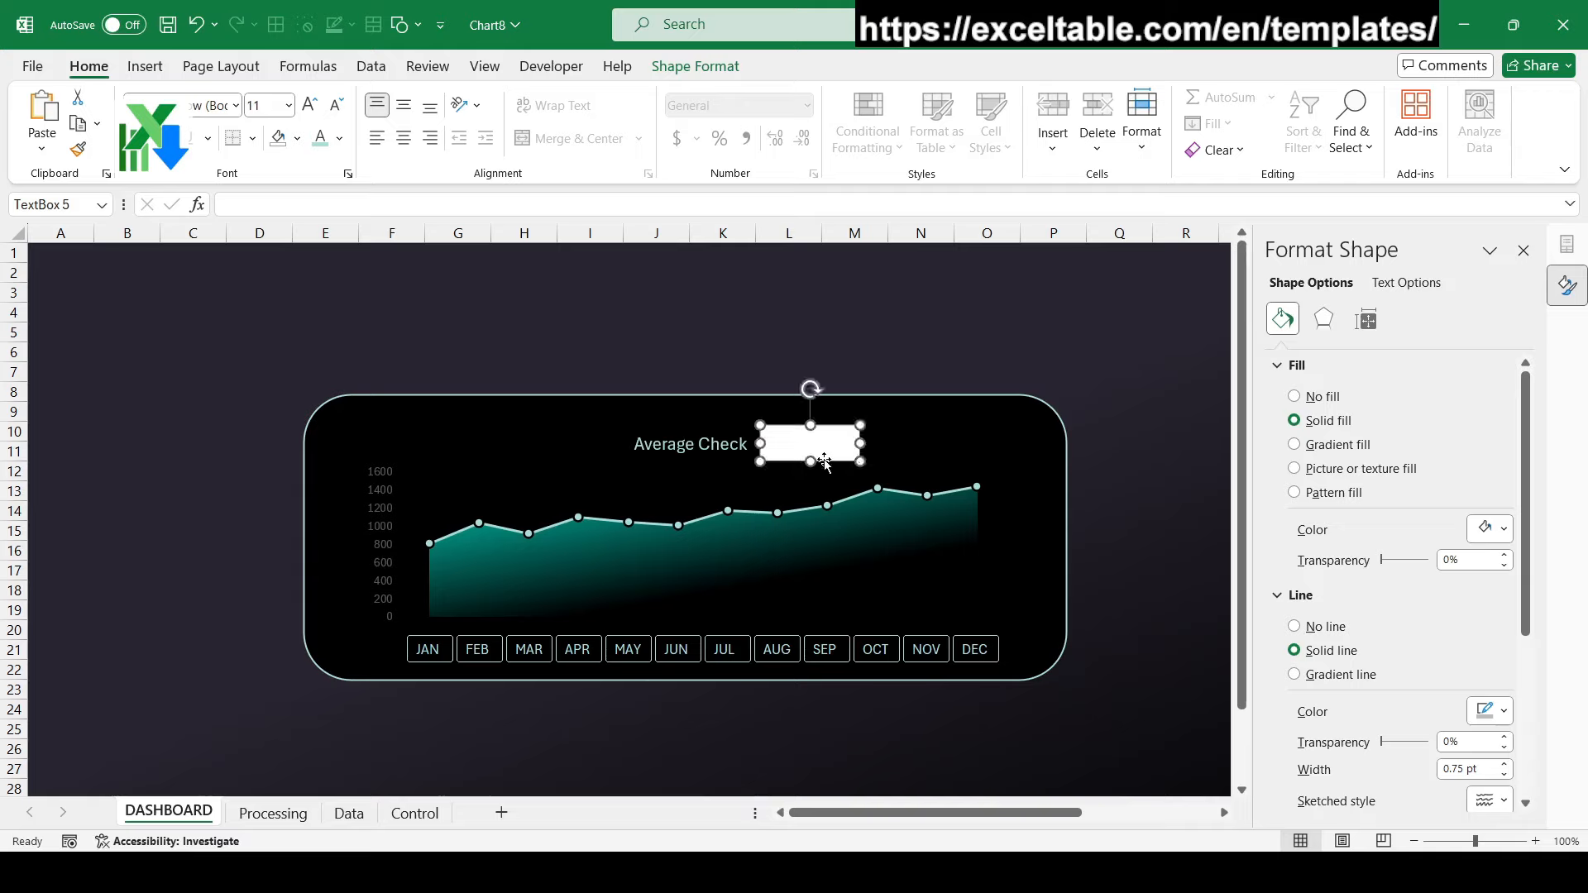
pyautogui.click(343, 196)
pyautogui.write('=')
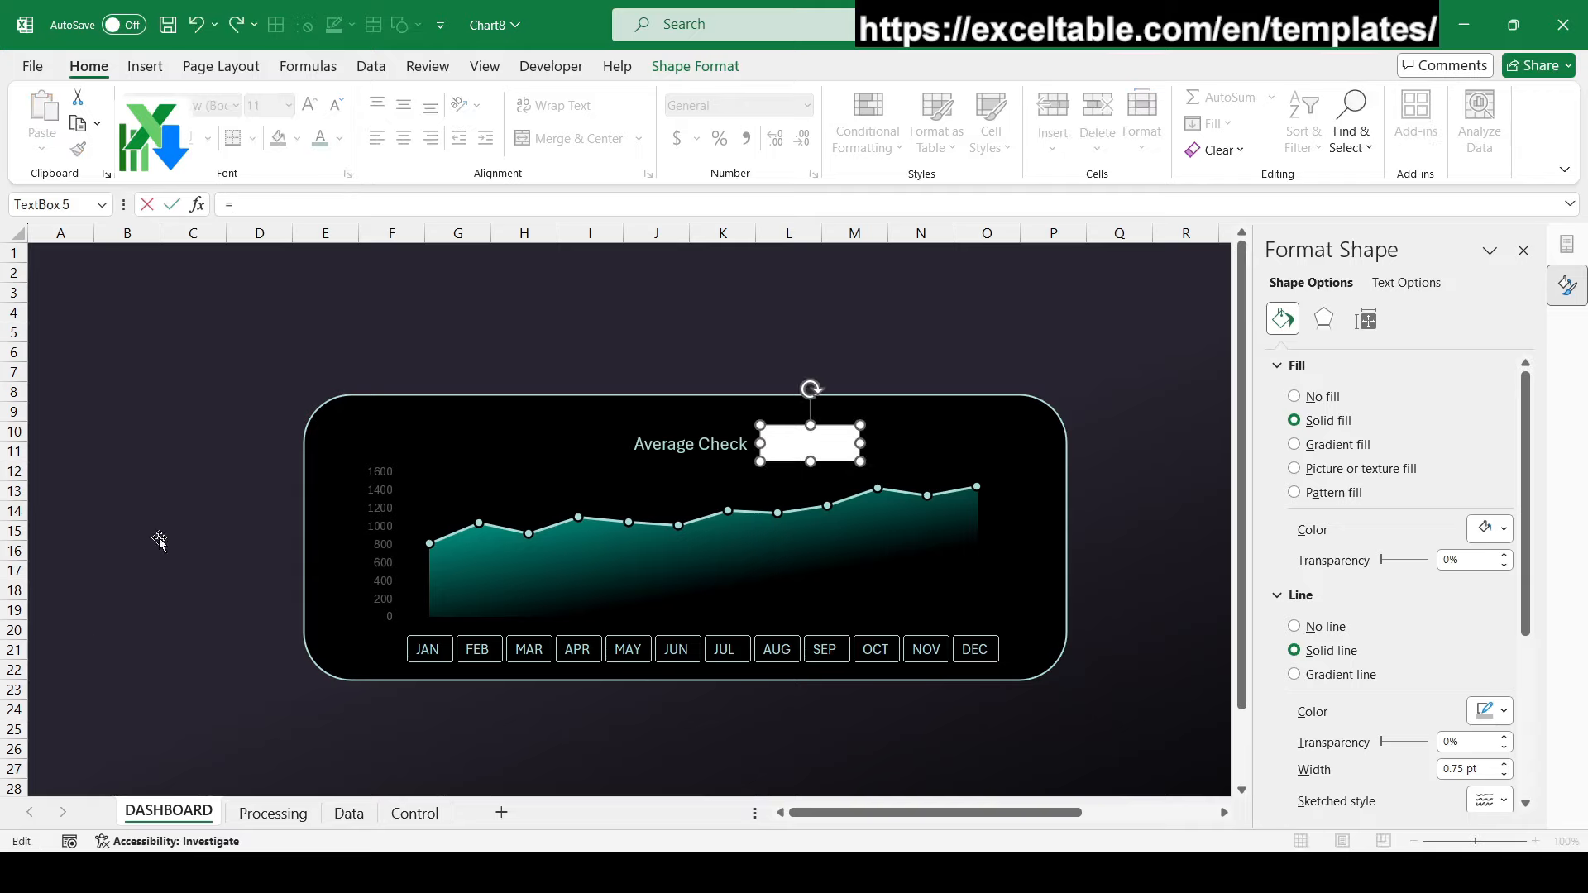
pyautogui.click(235, 814)
pyautogui.click(178, 537)
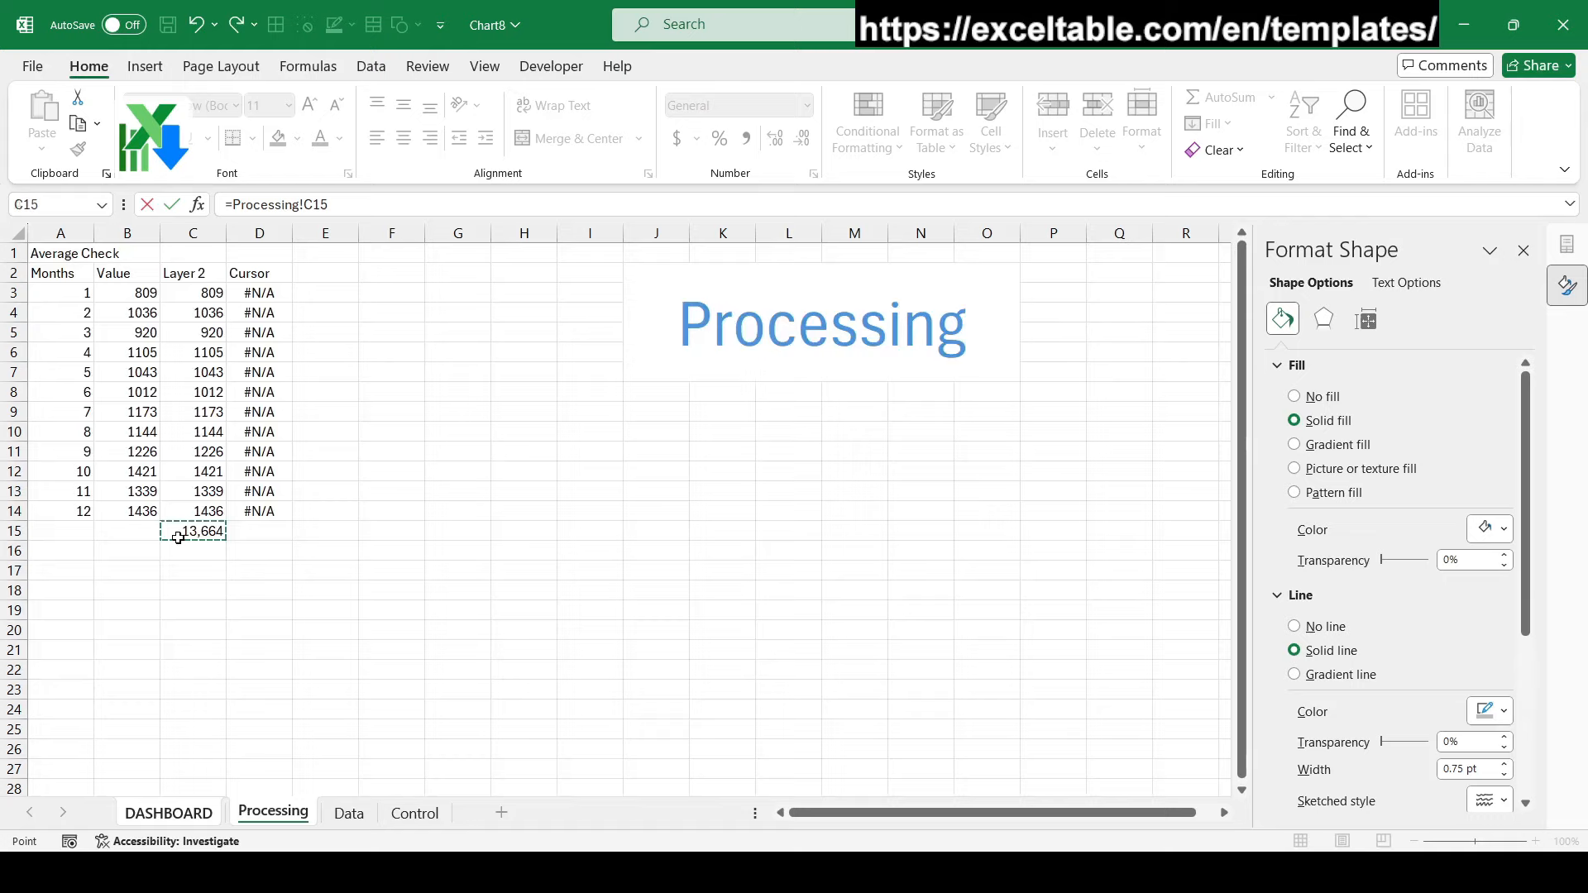
pyautogui.press('Return')
# Remove the outline and the fill from the linked text box next to the chart title
pyautogui.moveTo(825, 466); pyautogui.dragTo(817, 463)
pyautogui.click(695, 66)
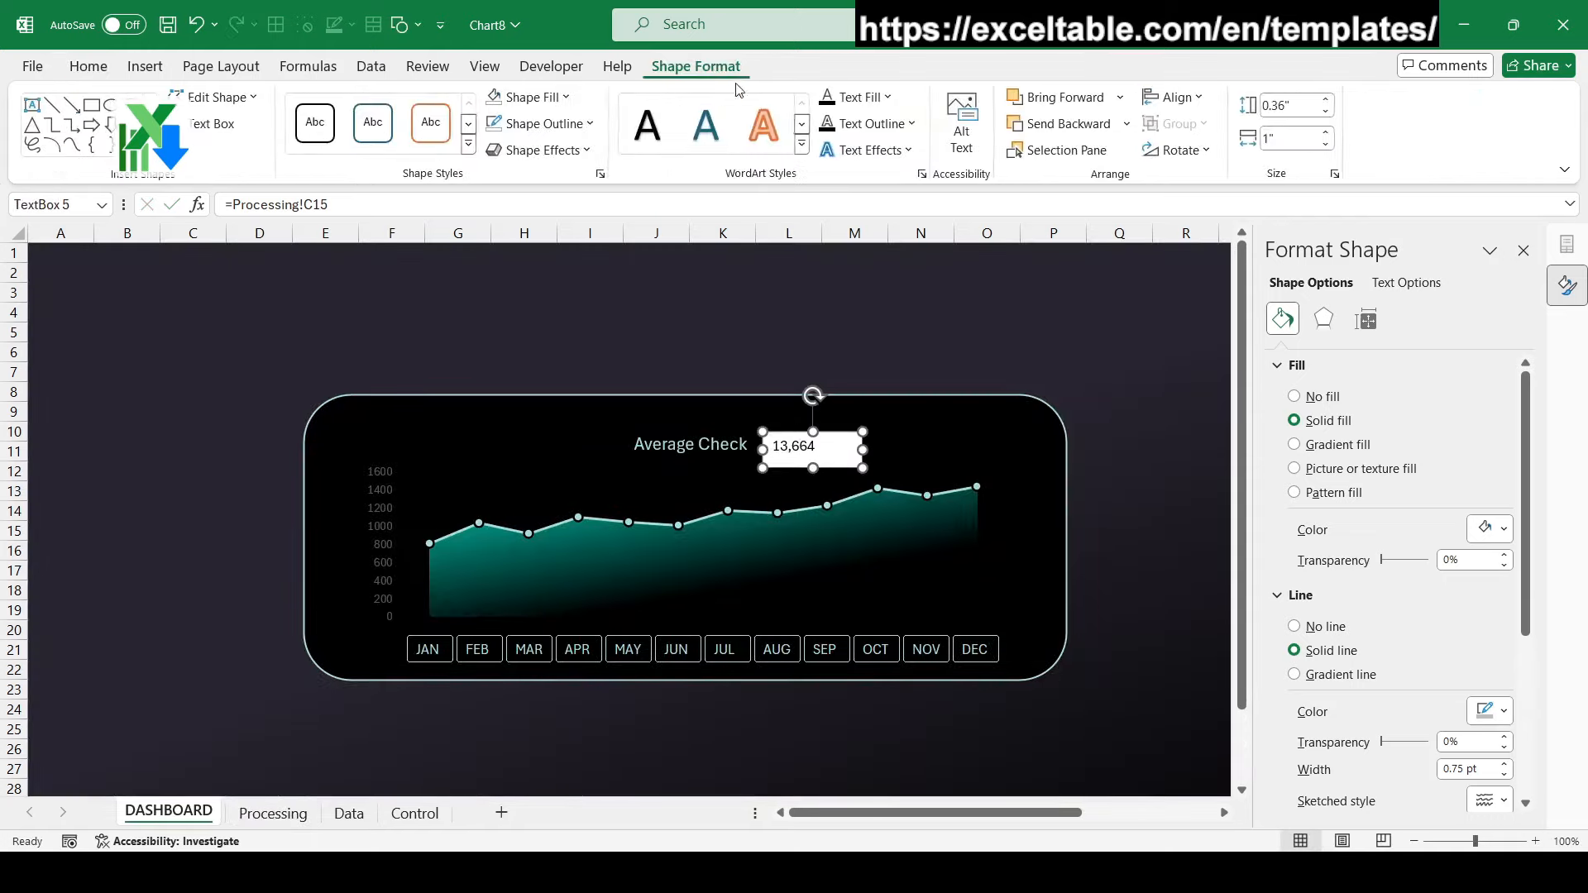
pyautogui.click(546, 123)
pyautogui.click(552, 438)
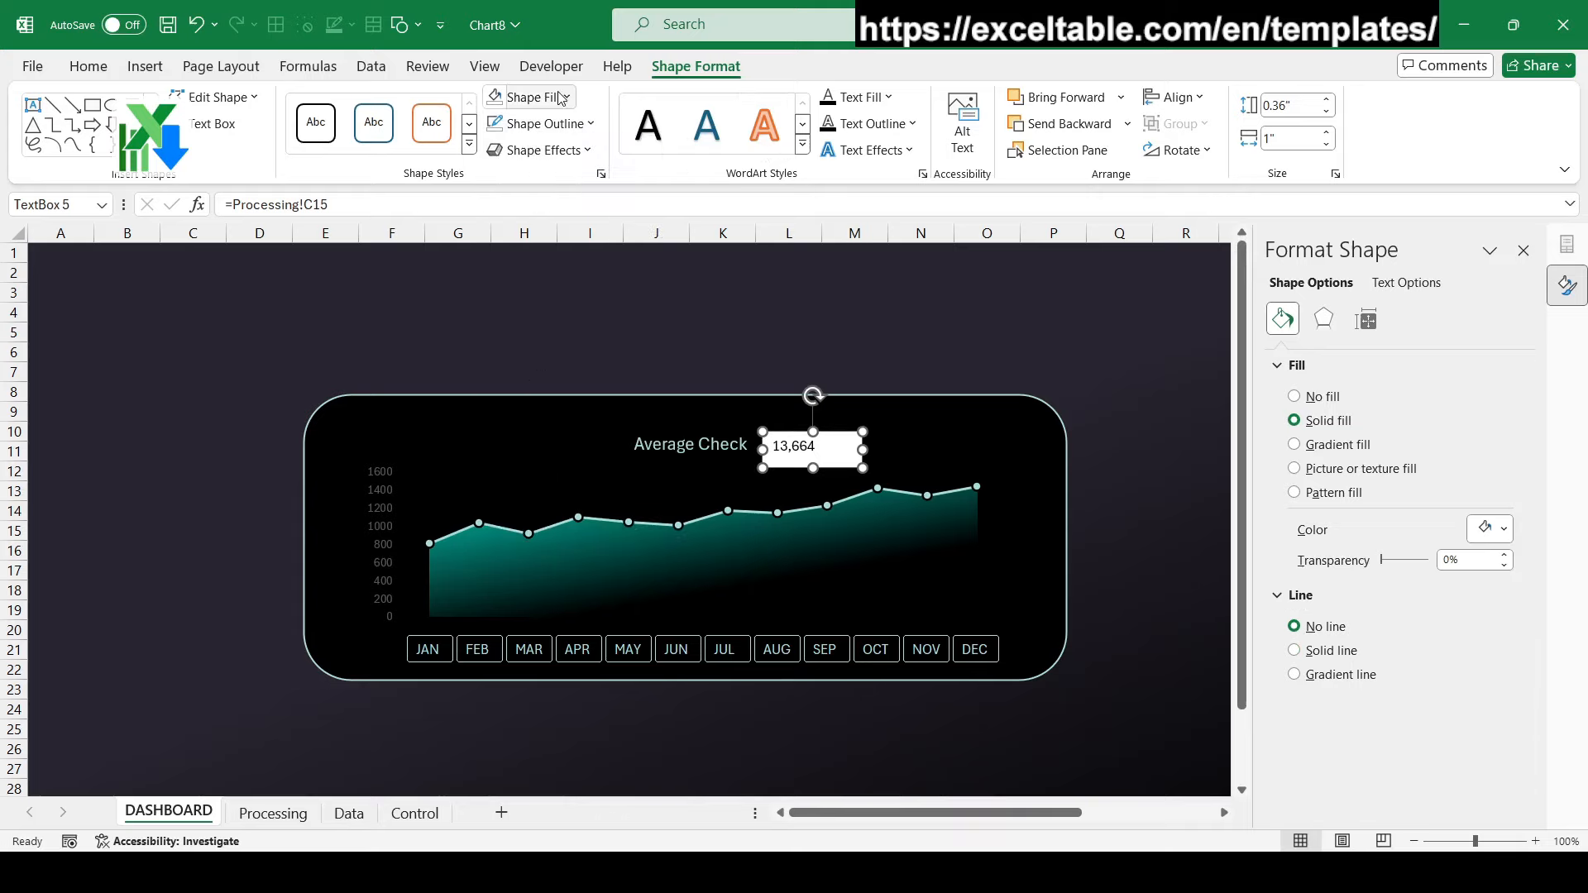
pyautogui.click(533, 97)
pyautogui.click(546, 412)
# Color the text box value white, set its font size to 14, and align the box with the chart title
pyautogui.click(89, 67)
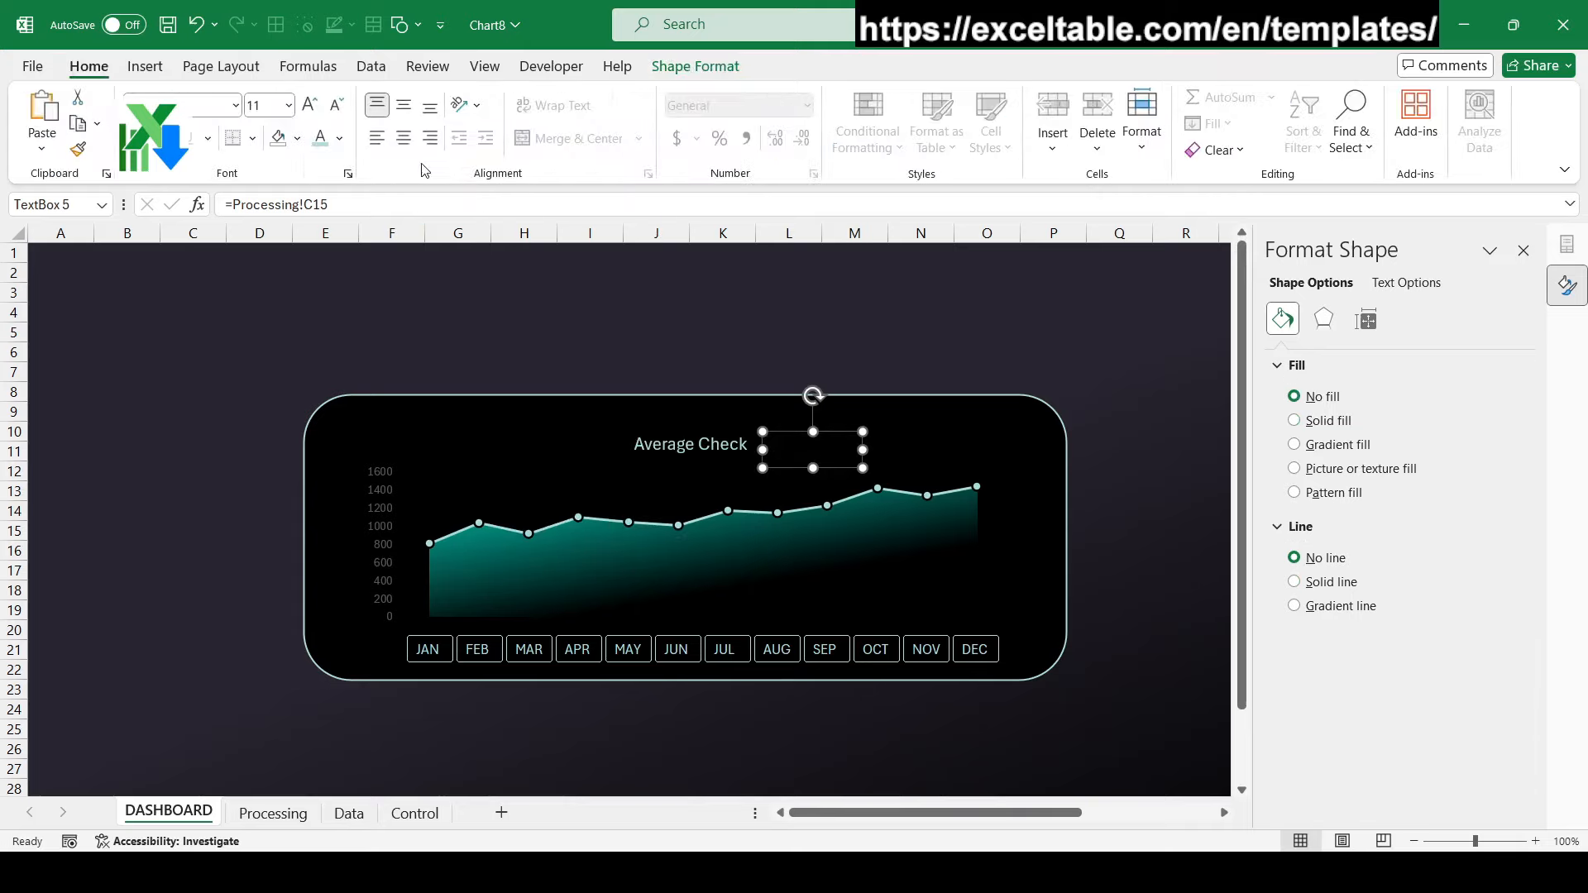
pyautogui.click(320, 140)
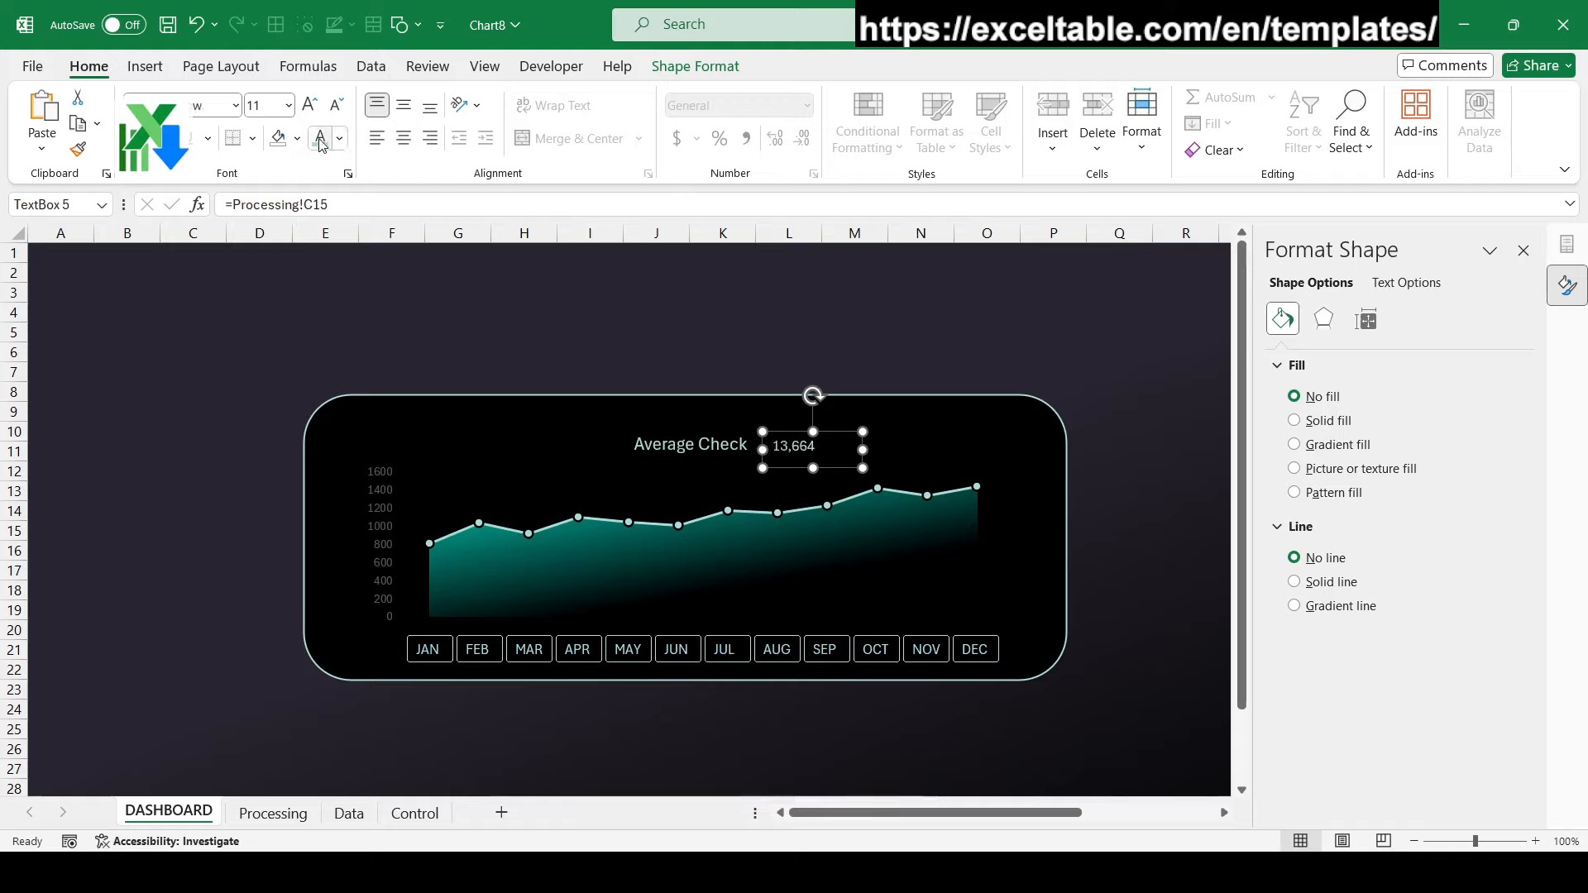
pyautogui.click(340, 139)
pyautogui.click(318, 218)
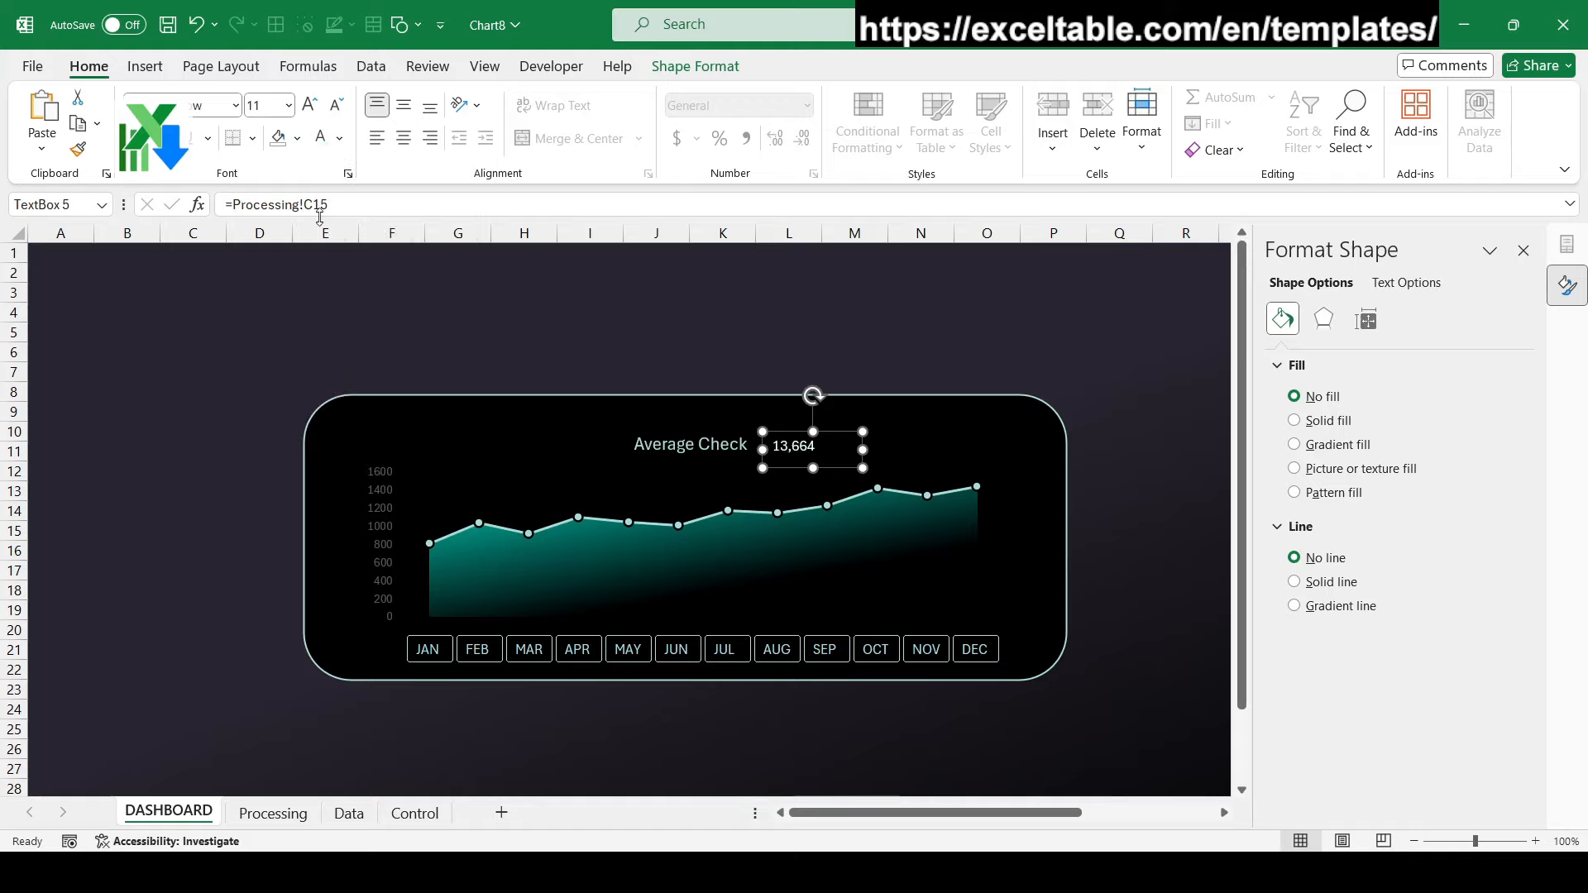
pyautogui.click(310, 105)
pyautogui.moveTo(829, 465); pyautogui.dragTo(822, 460)
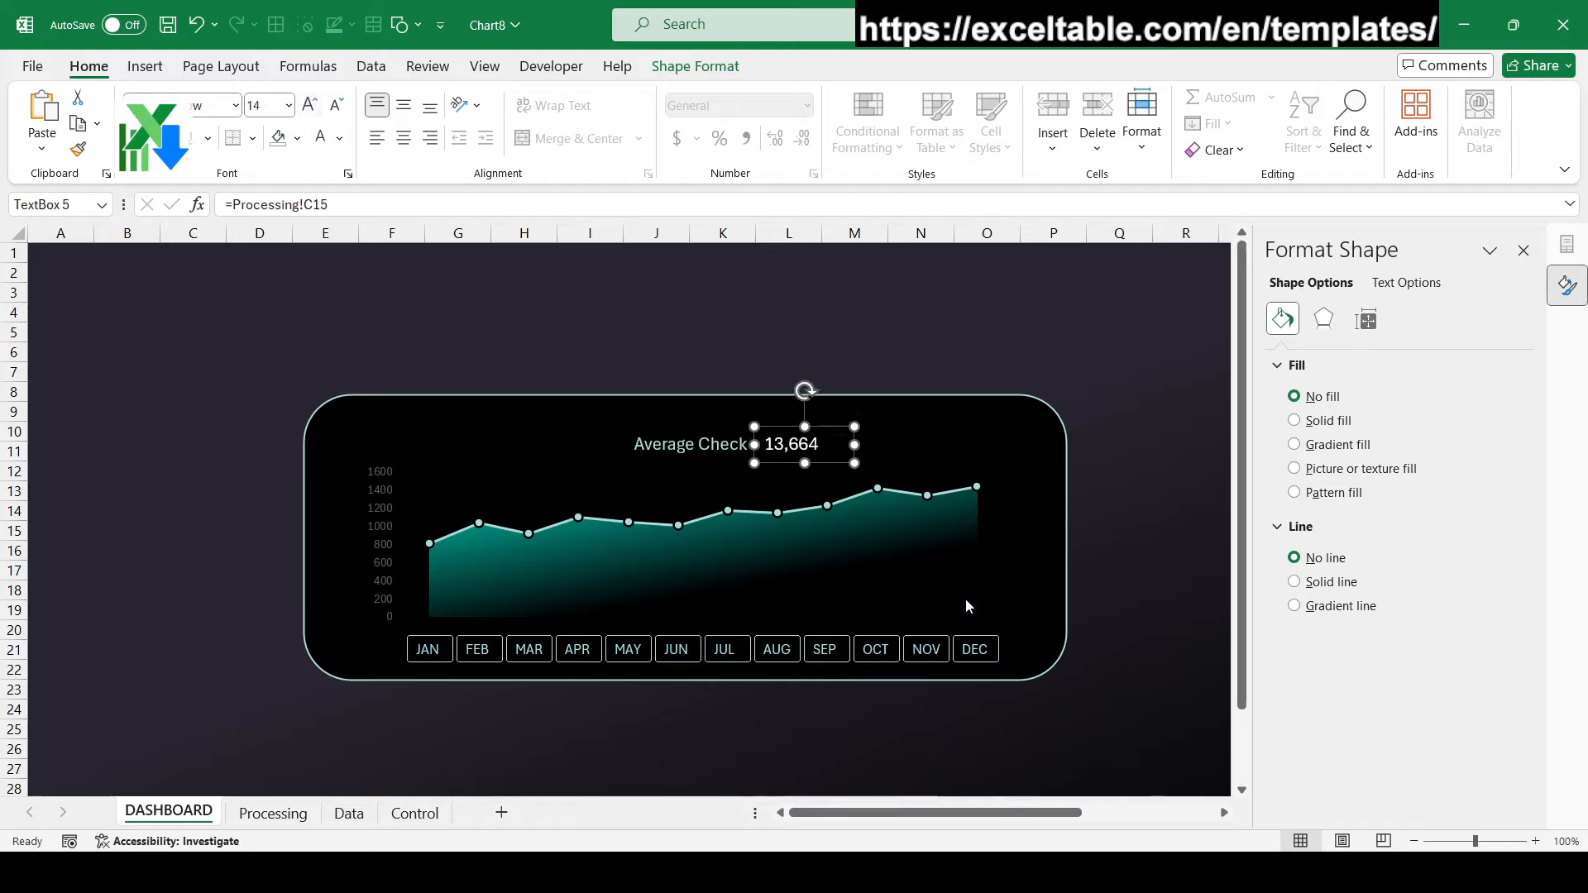
# Test the linked total by filtering the month slicer to MAR through OCT, trying individual months, and reselecting all twelve months
pyautogui.click(1165, 597)
pyautogui.moveTo(650, 650); pyautogui.dragTo(861, 762)
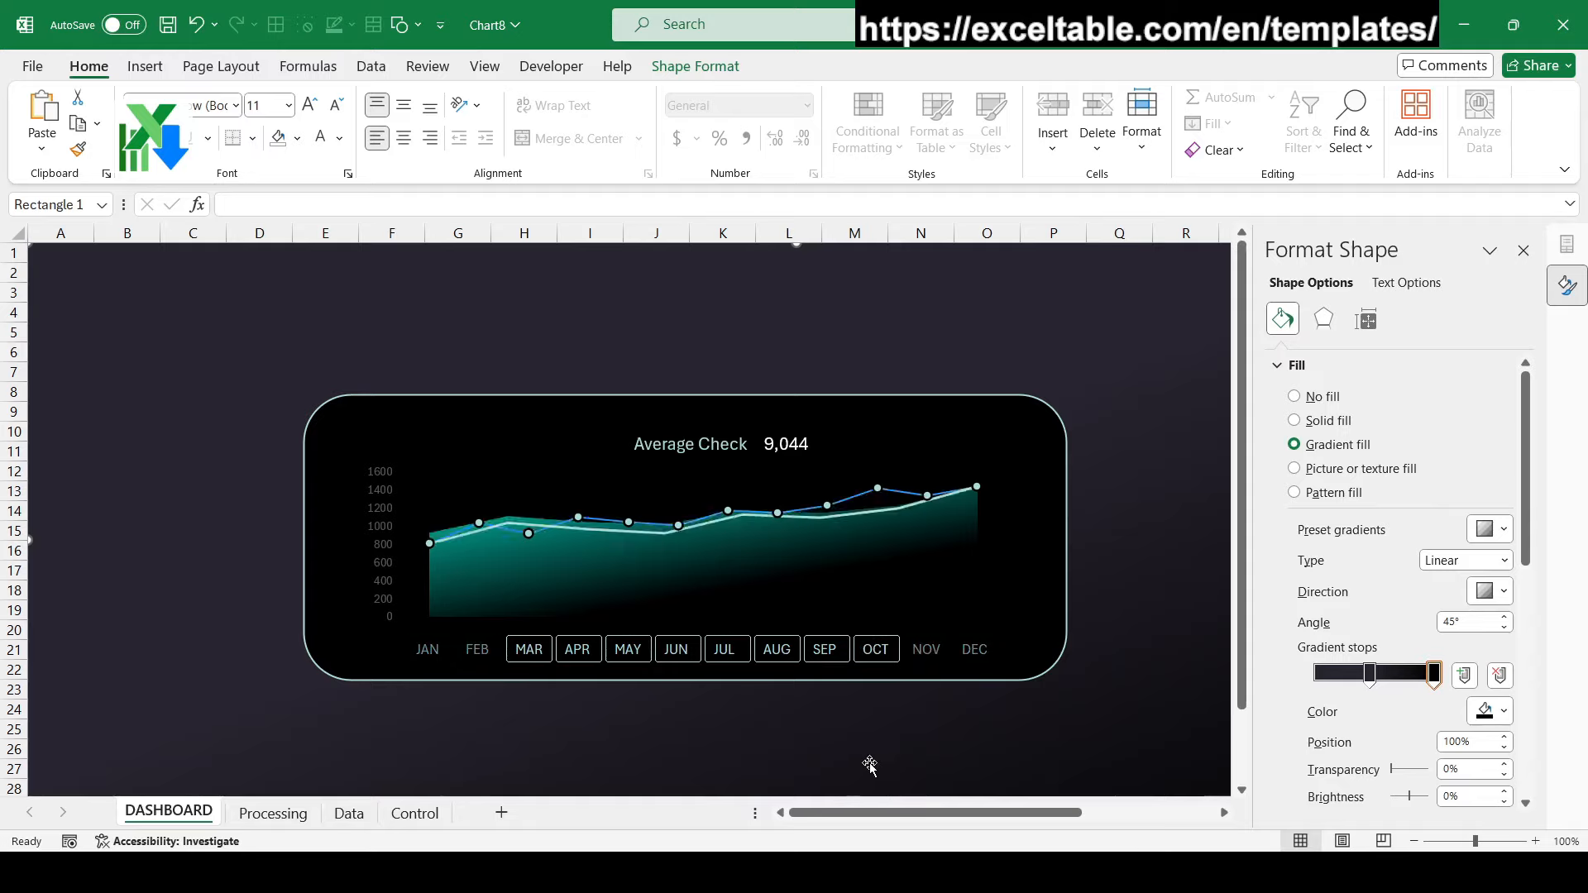
pyautogui.click(628, 651)
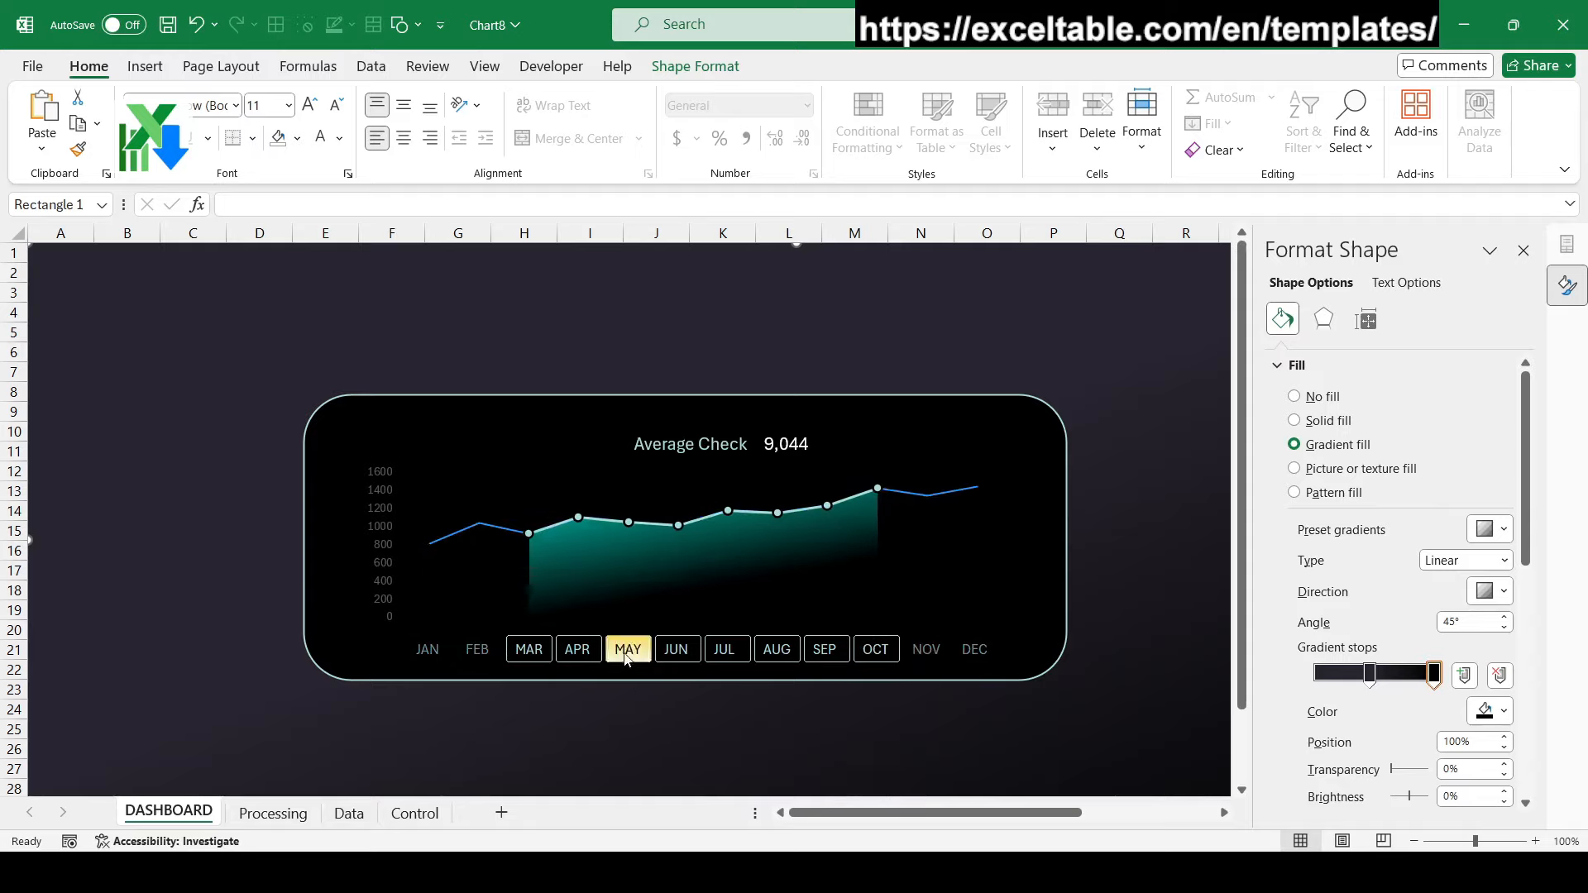
pyautogui.click(776, 650)
pyautogui.click(875, 650)
pyautogui.moveTo(427, 650); pyautogui.dragTo(985, 766)
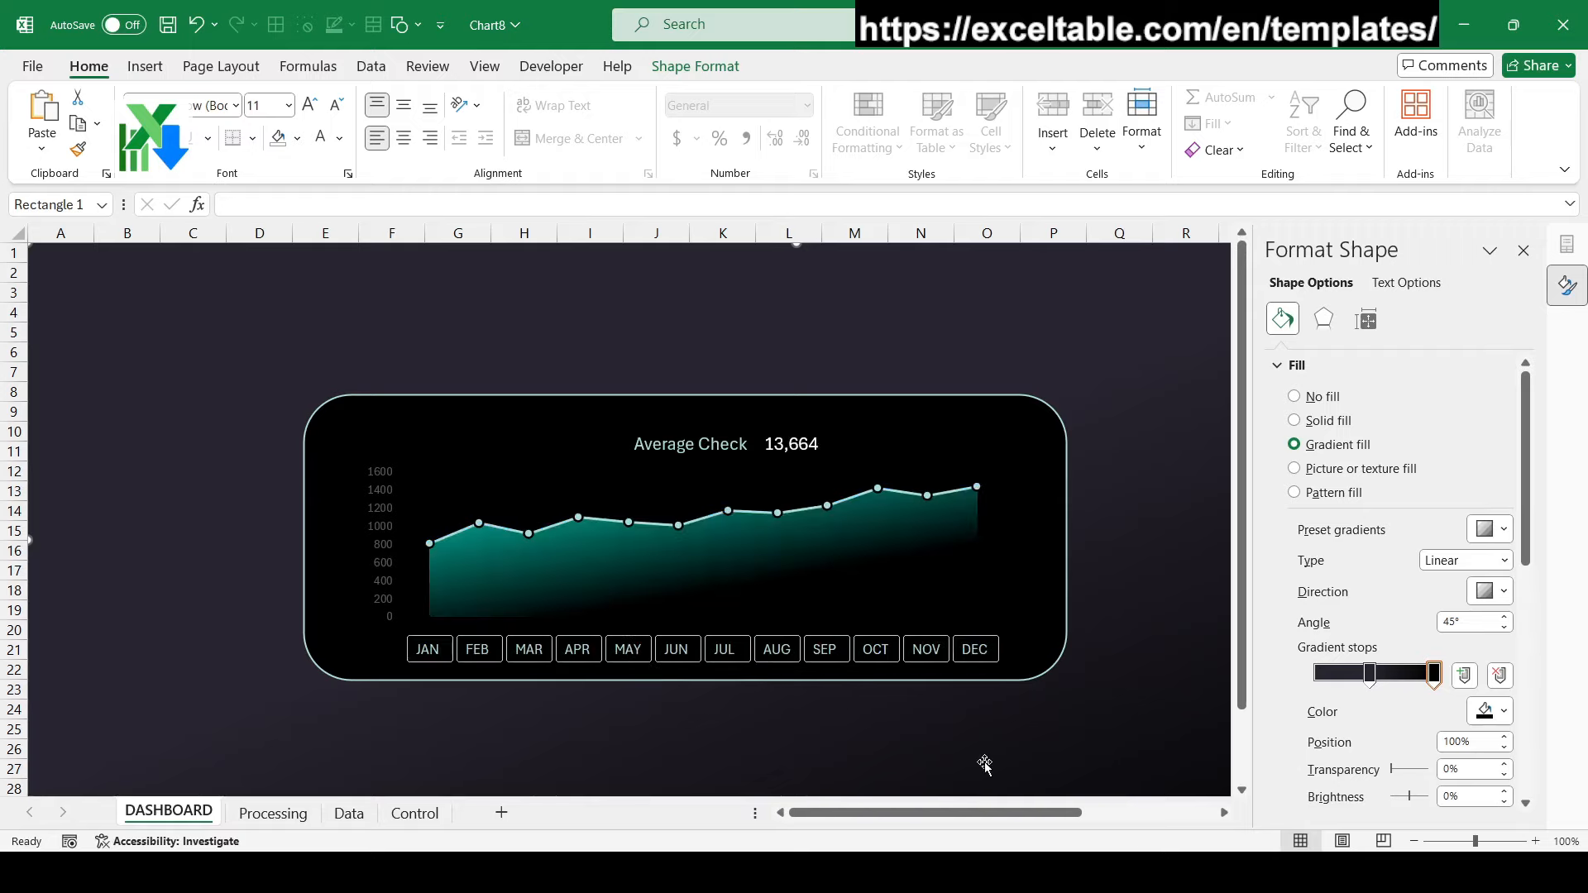
# Insert Year and Departments slicers for the Static pivot table on the Control sheet
pyautogui.click(273, 813)
pyautogui.click(414, 813)
pyautogui.scroll(4, 463, 669)
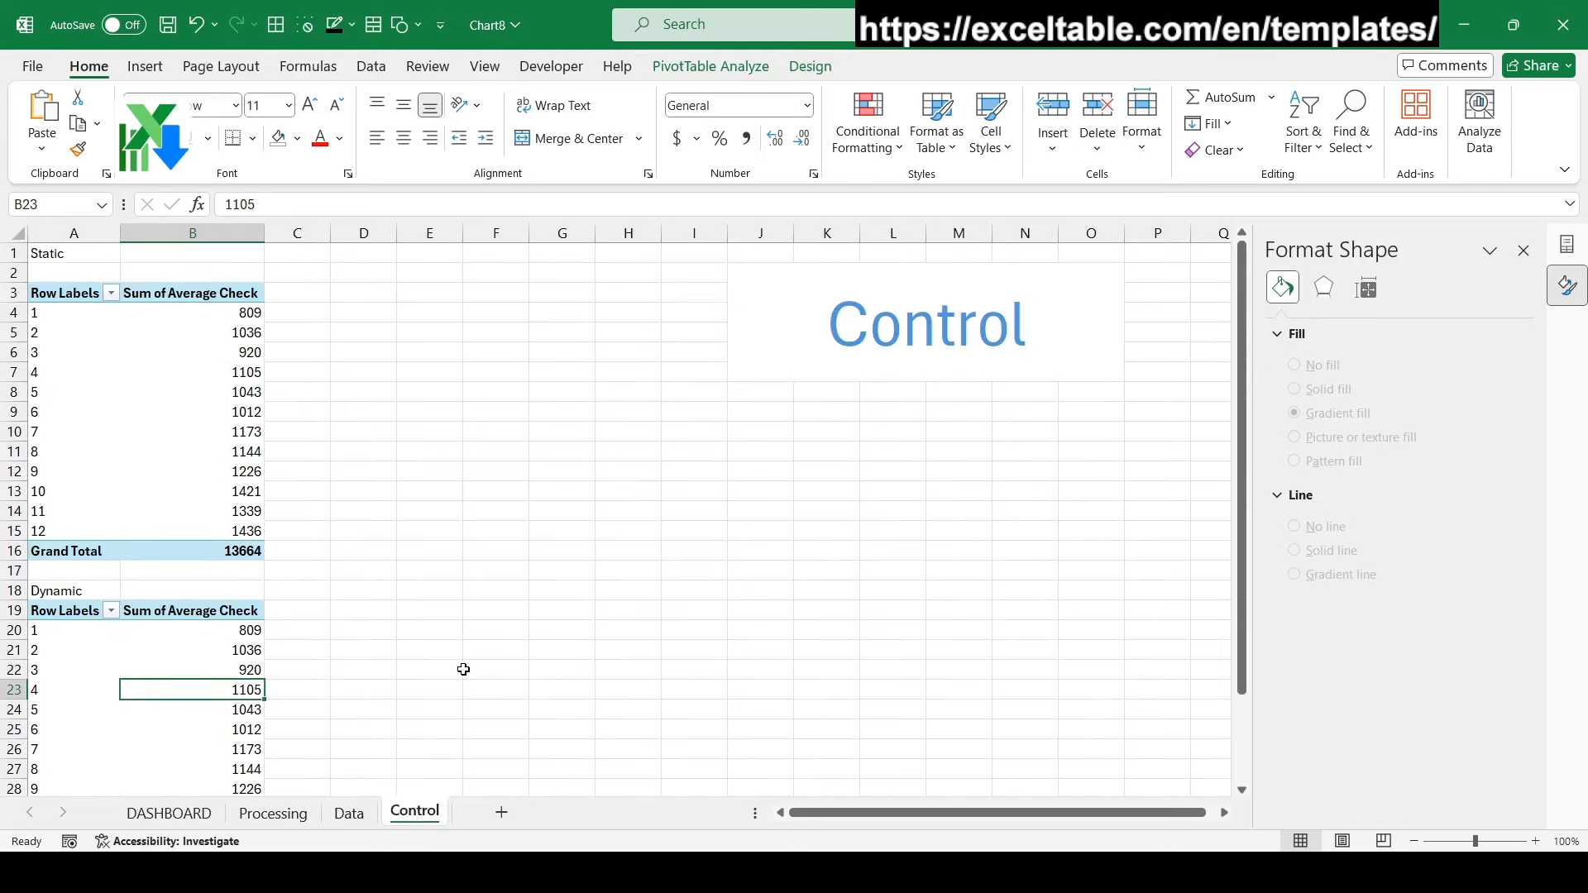
pyautogui.click(230, 354)
pyautogui.click(144, 66)
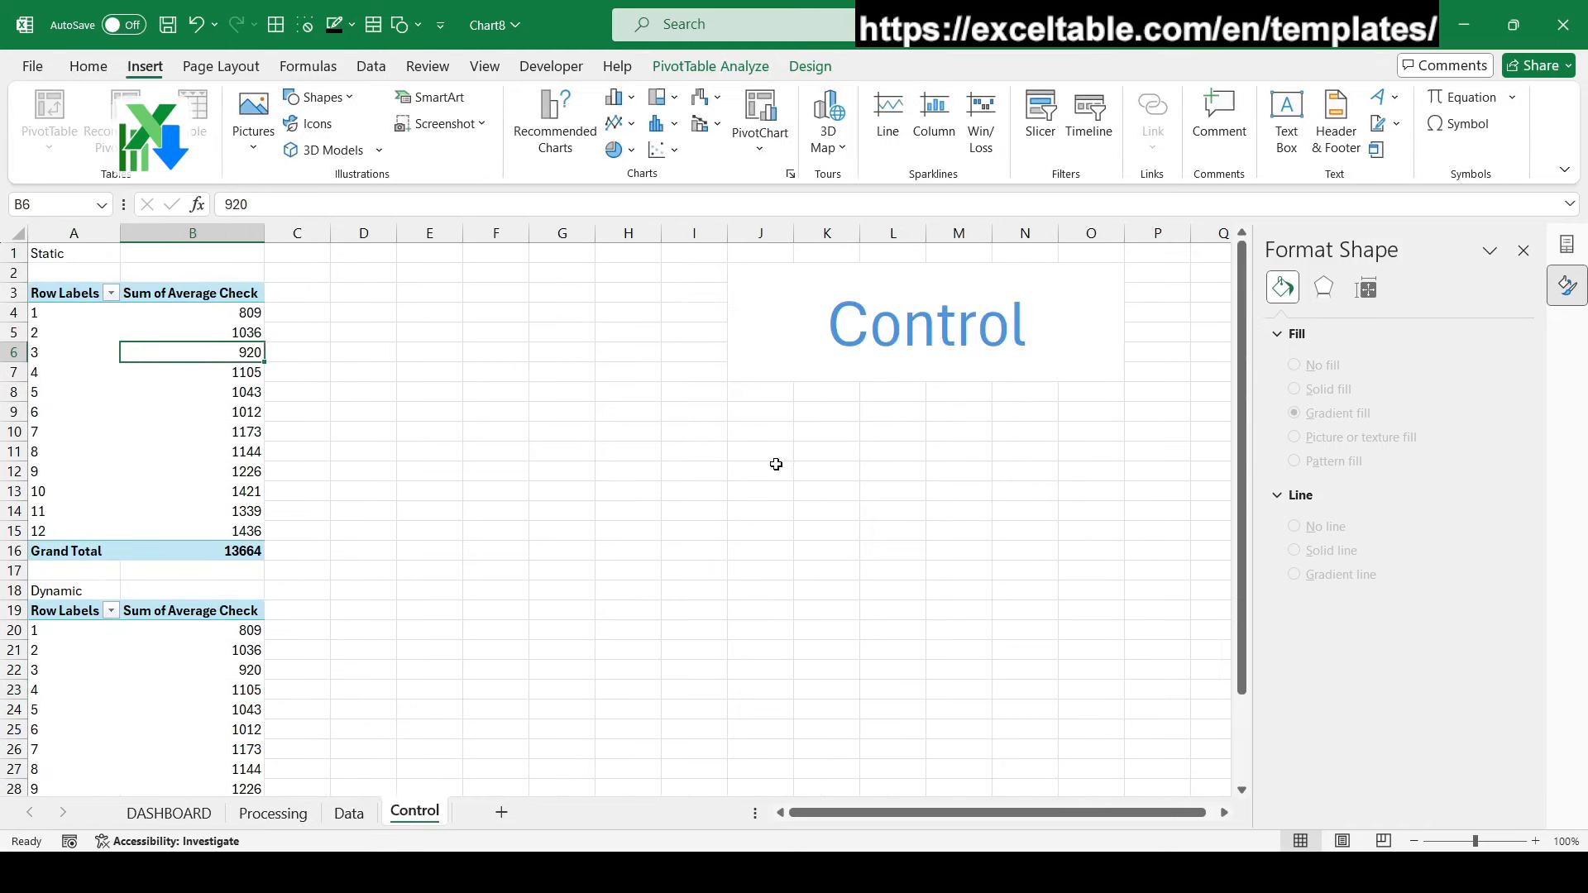
pyautogui.click(1042, 116)
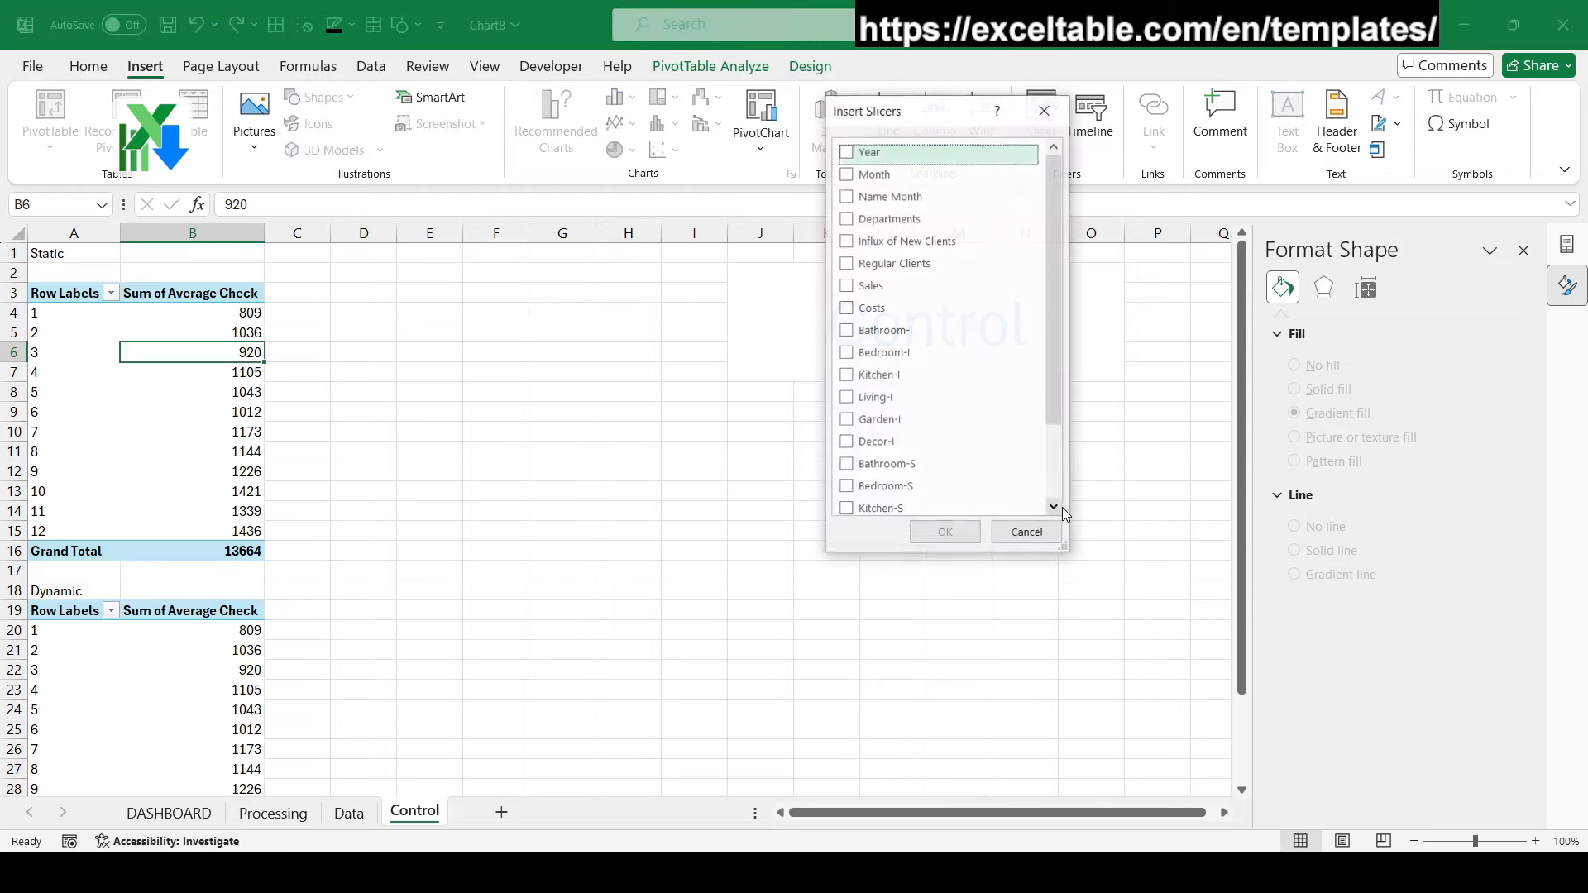
pyautogui.click(845, 154)
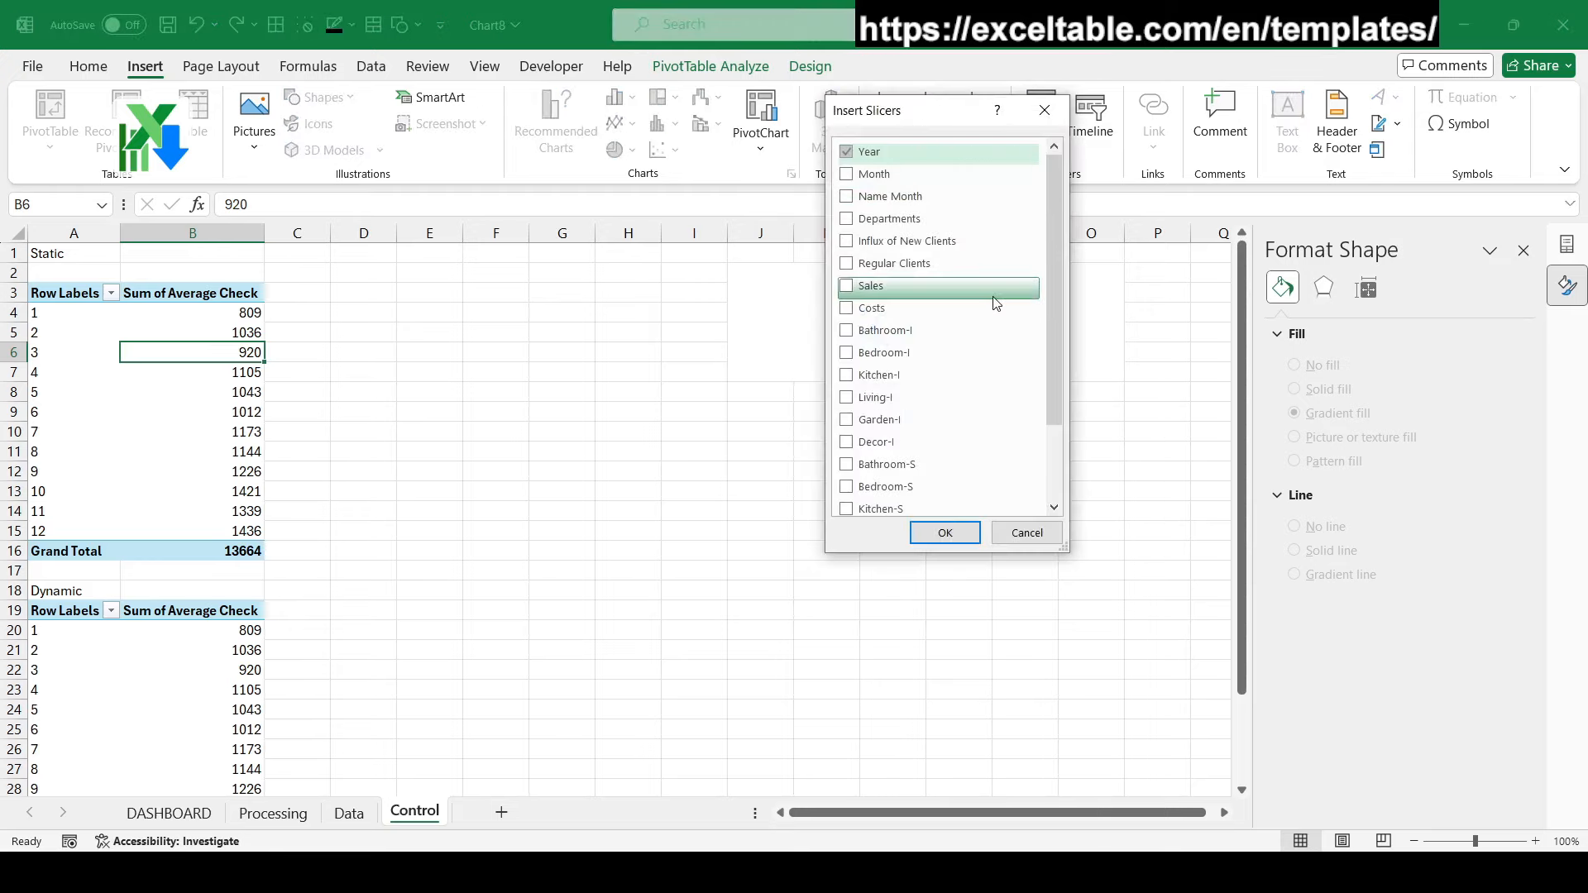
pyautogui.click(846, 218)
pyautogui.click(945, 532)
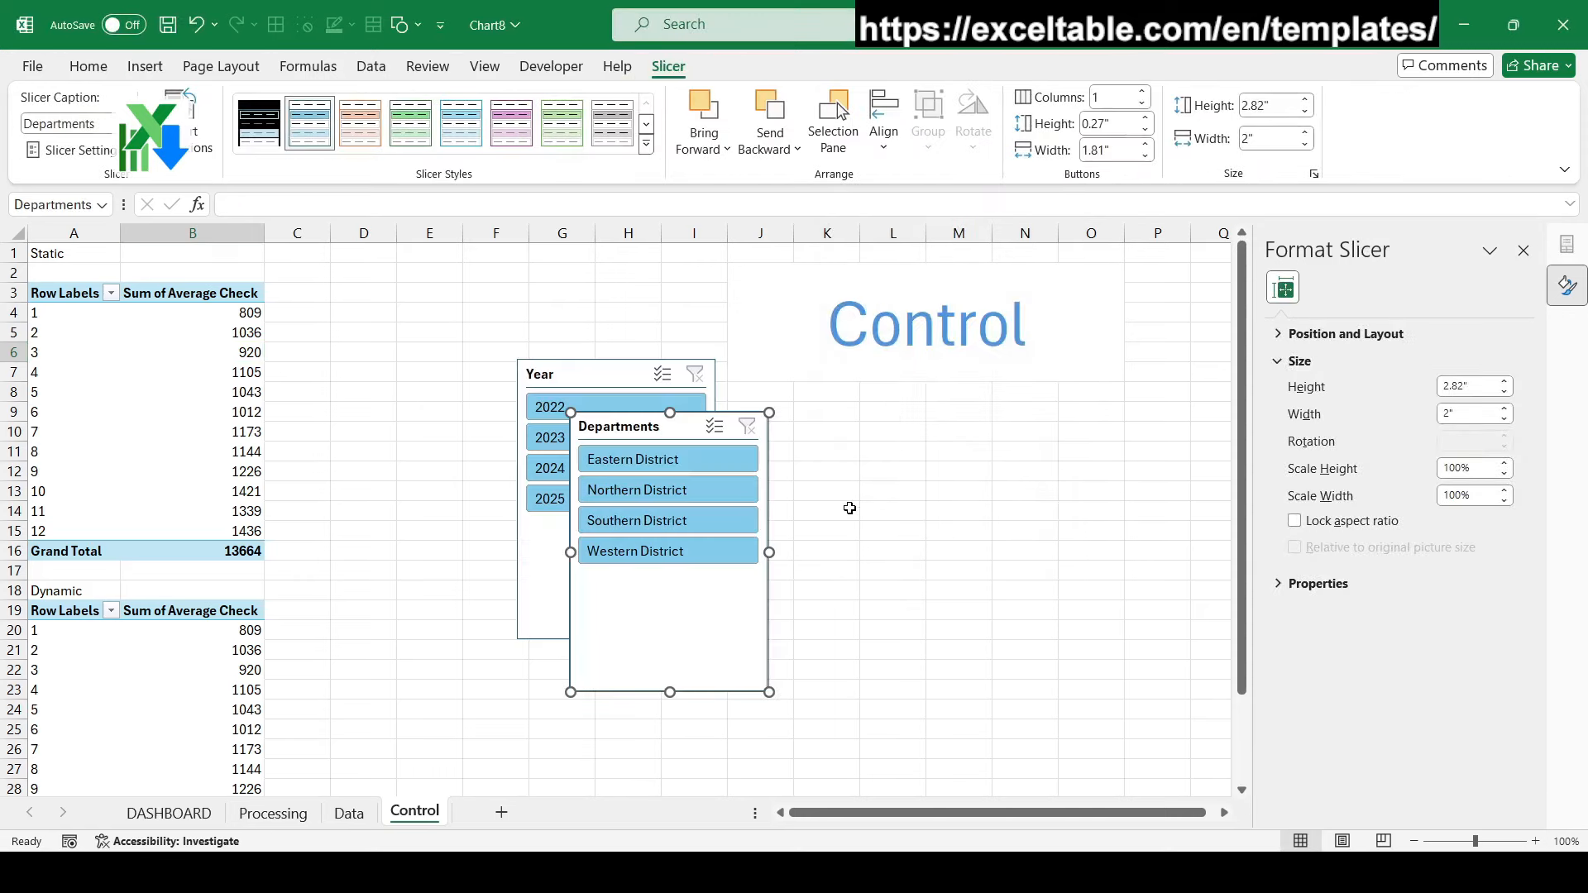
# Move the Year and Departments slicers together from the Control sheet to the DASHBOARD sheet by cutting and pasting
pyautogui.keyDown('ctrl'); pyautogui.click(604, 379); pyautogui.keyUp('ctrl')
pyautogui.rightClick(605, 379)
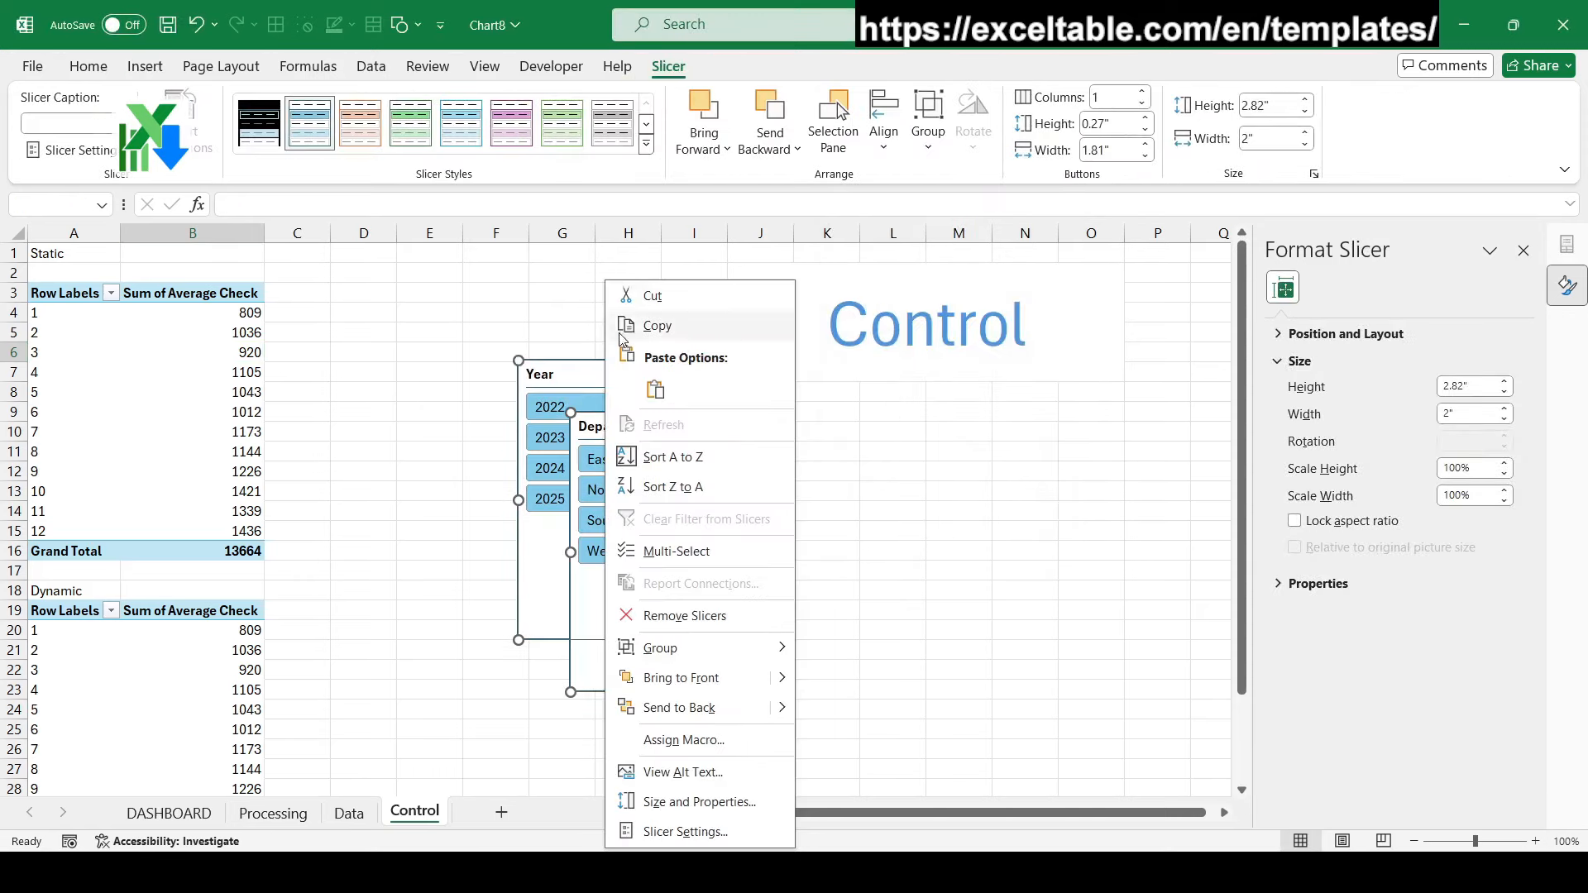
pyautogui.click(652, 299)
pyautogui.click(169, 814)
pyautogui.hotkey('ctrl', 'v')
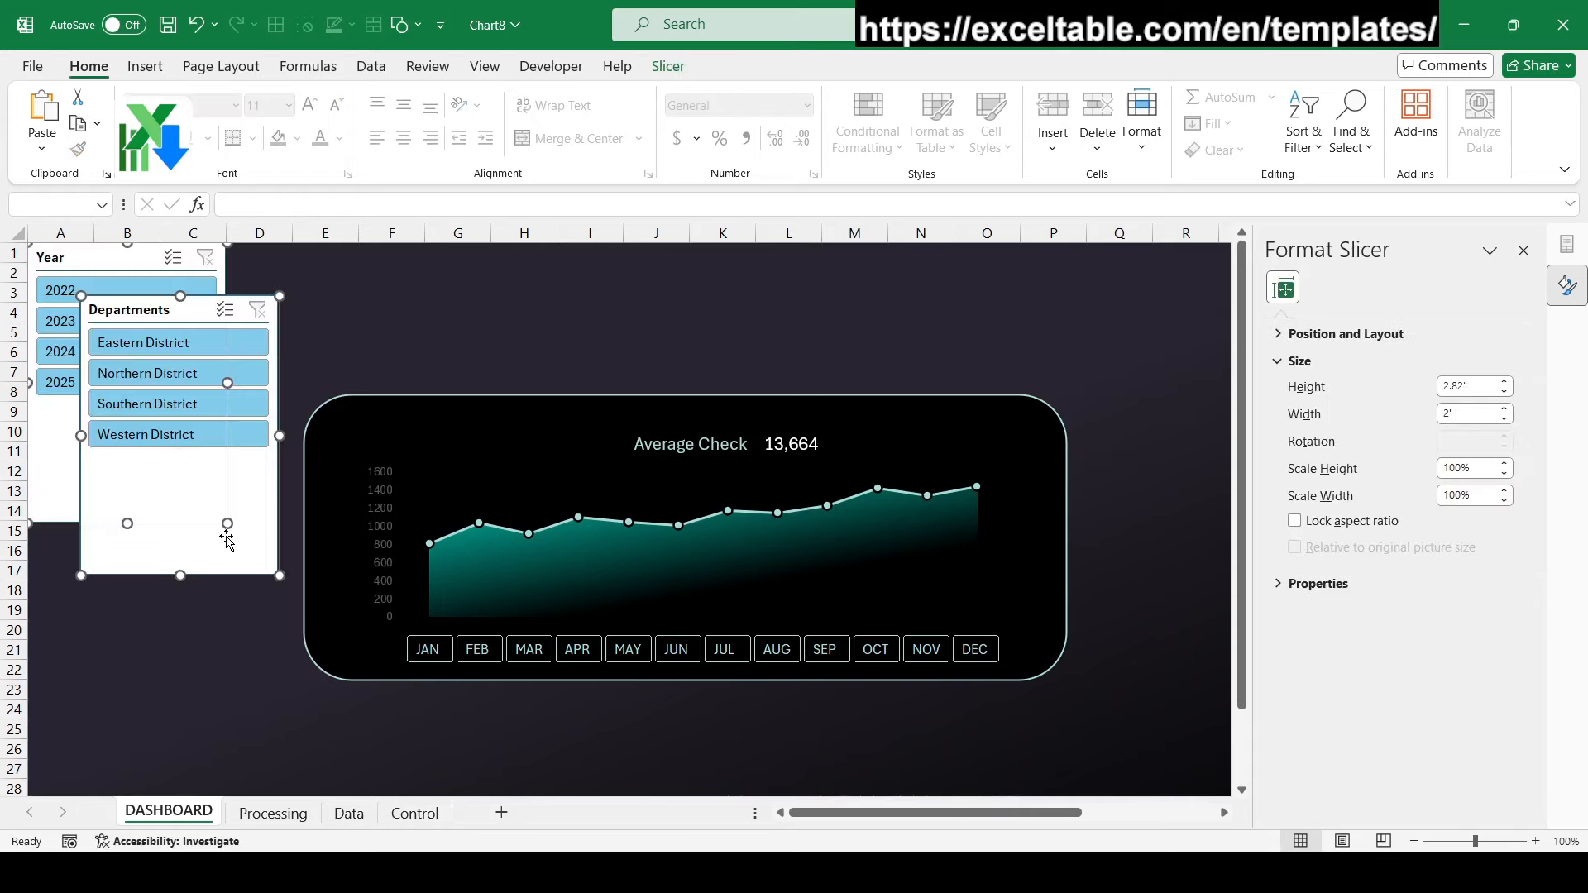
# Place the Year slicer over the upper part of the chart card and apply the custom dark slicer style
pyautogui.click(228, 641)
pyautogui.moveTo(131, 259); pyautogui.dragTo(612, 330)
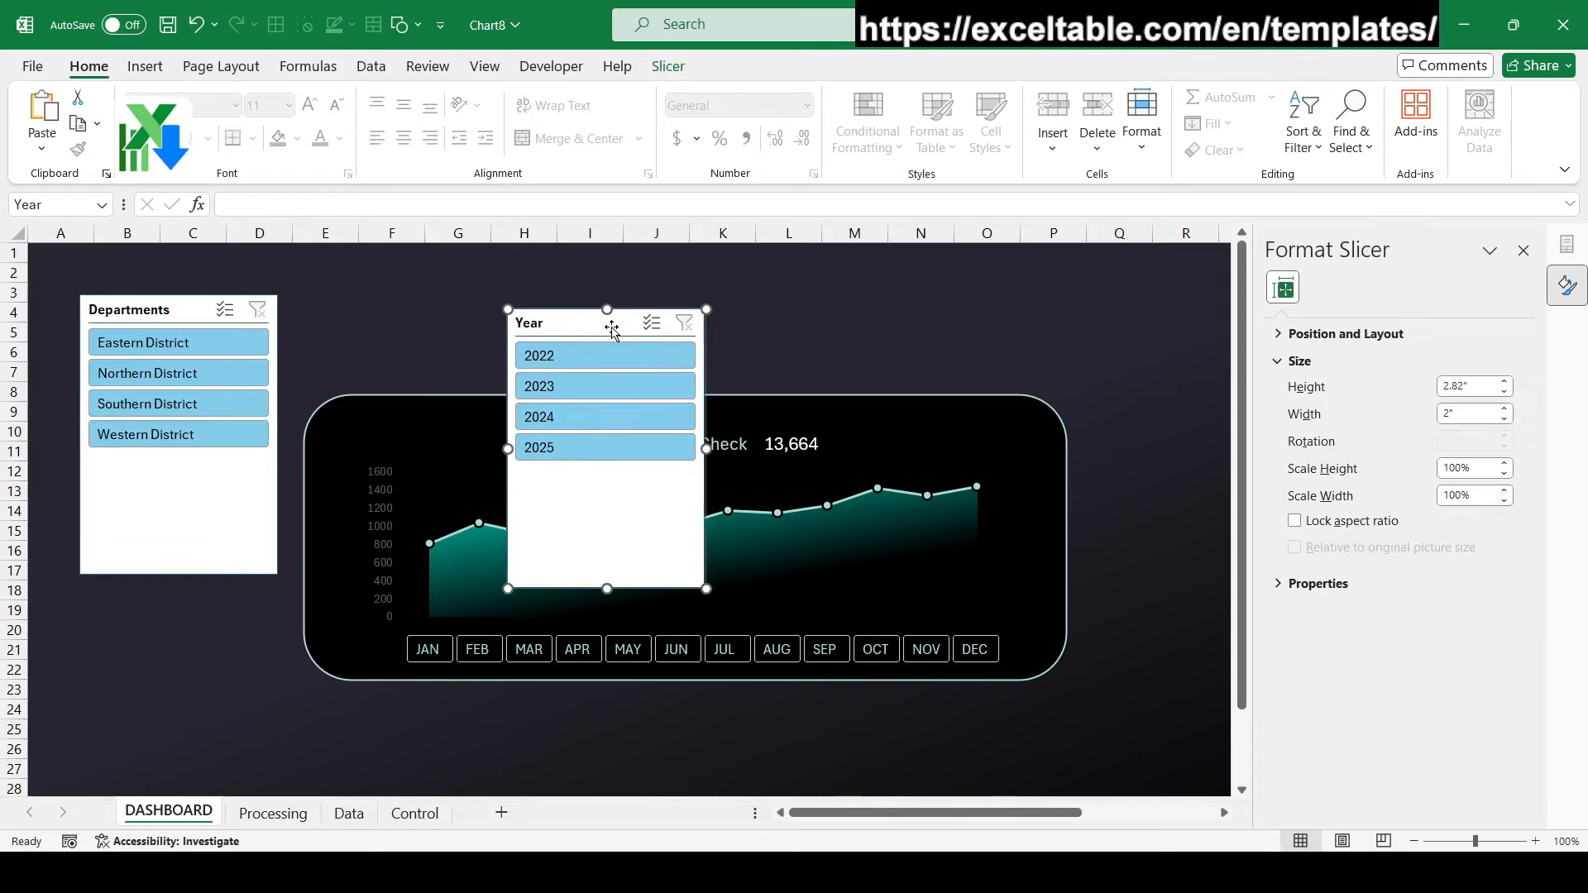
pyautogui.click(668, 67)
pyautogui.click(259, 123)
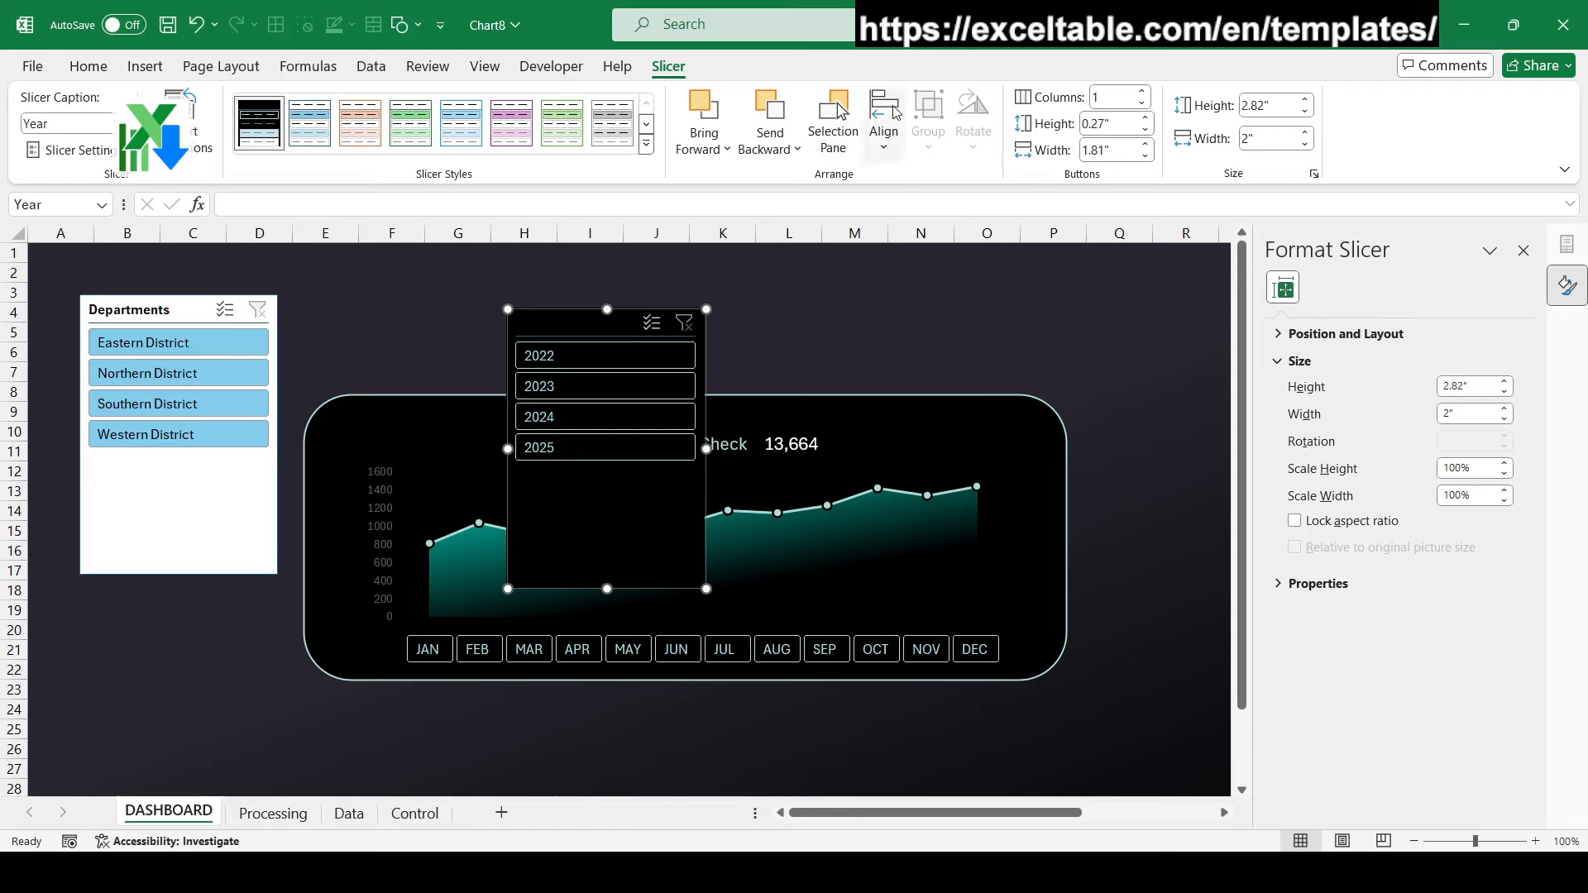
# Turn off the header display in the Year slicer's settings
pyautogui.rightClick(656, 457)
pyautogui.click(728, 830)
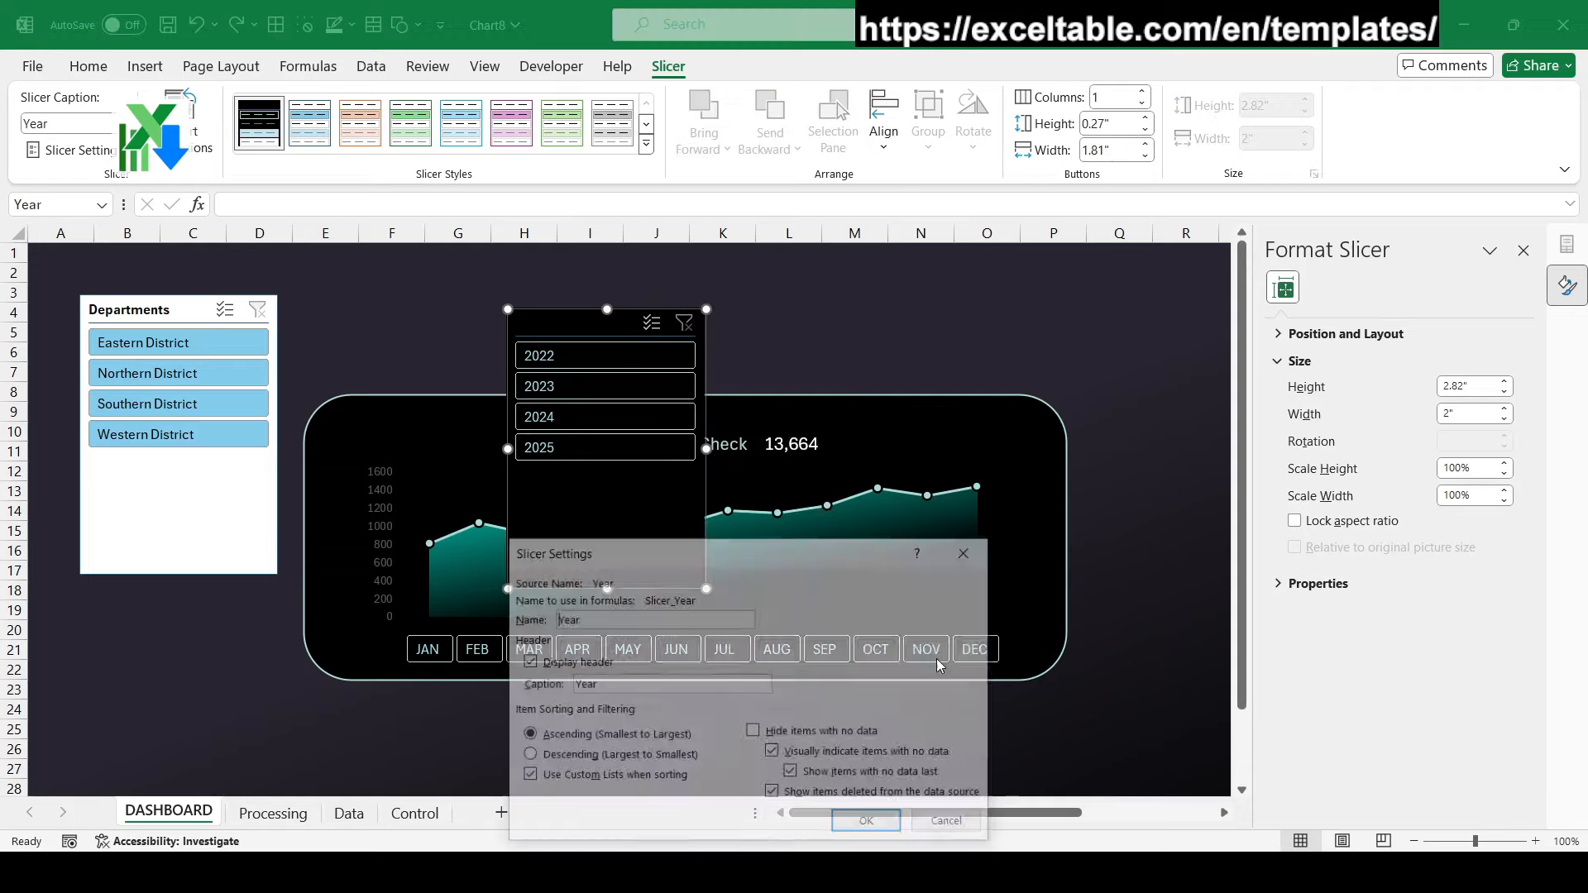
pyautogui.click(569, 666)
pyautogui.click(868, 824)
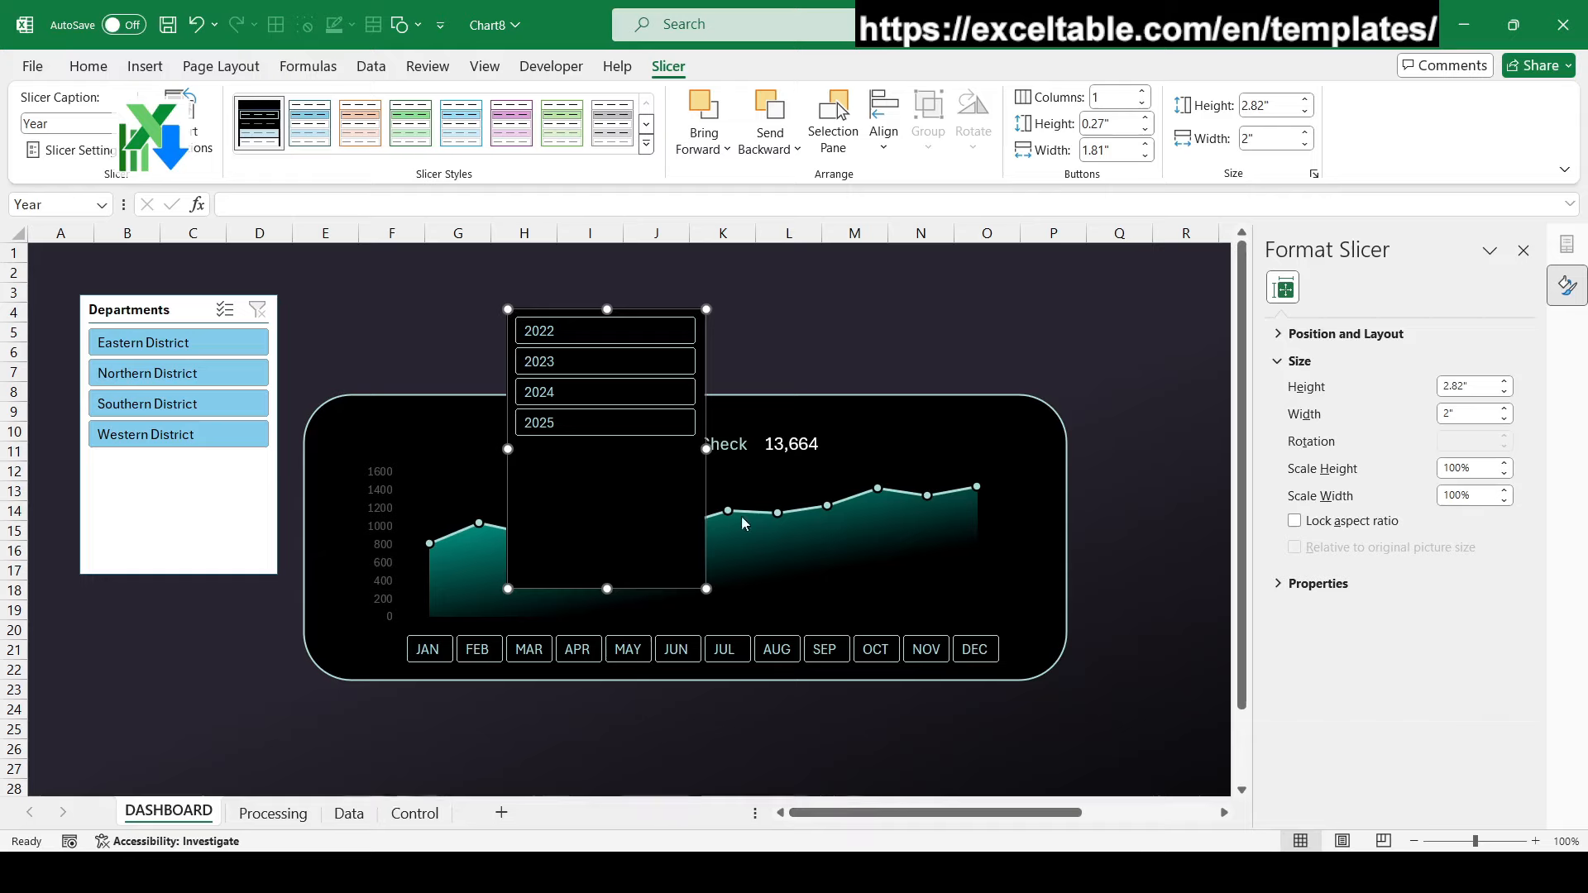
# Arrange the Year slicer in four columns, resize it to about 0.53" high by 2.37" wide, and place it above the chart card
pyautogui.click(1141, 92)
pyautogui.click(1141, 92)
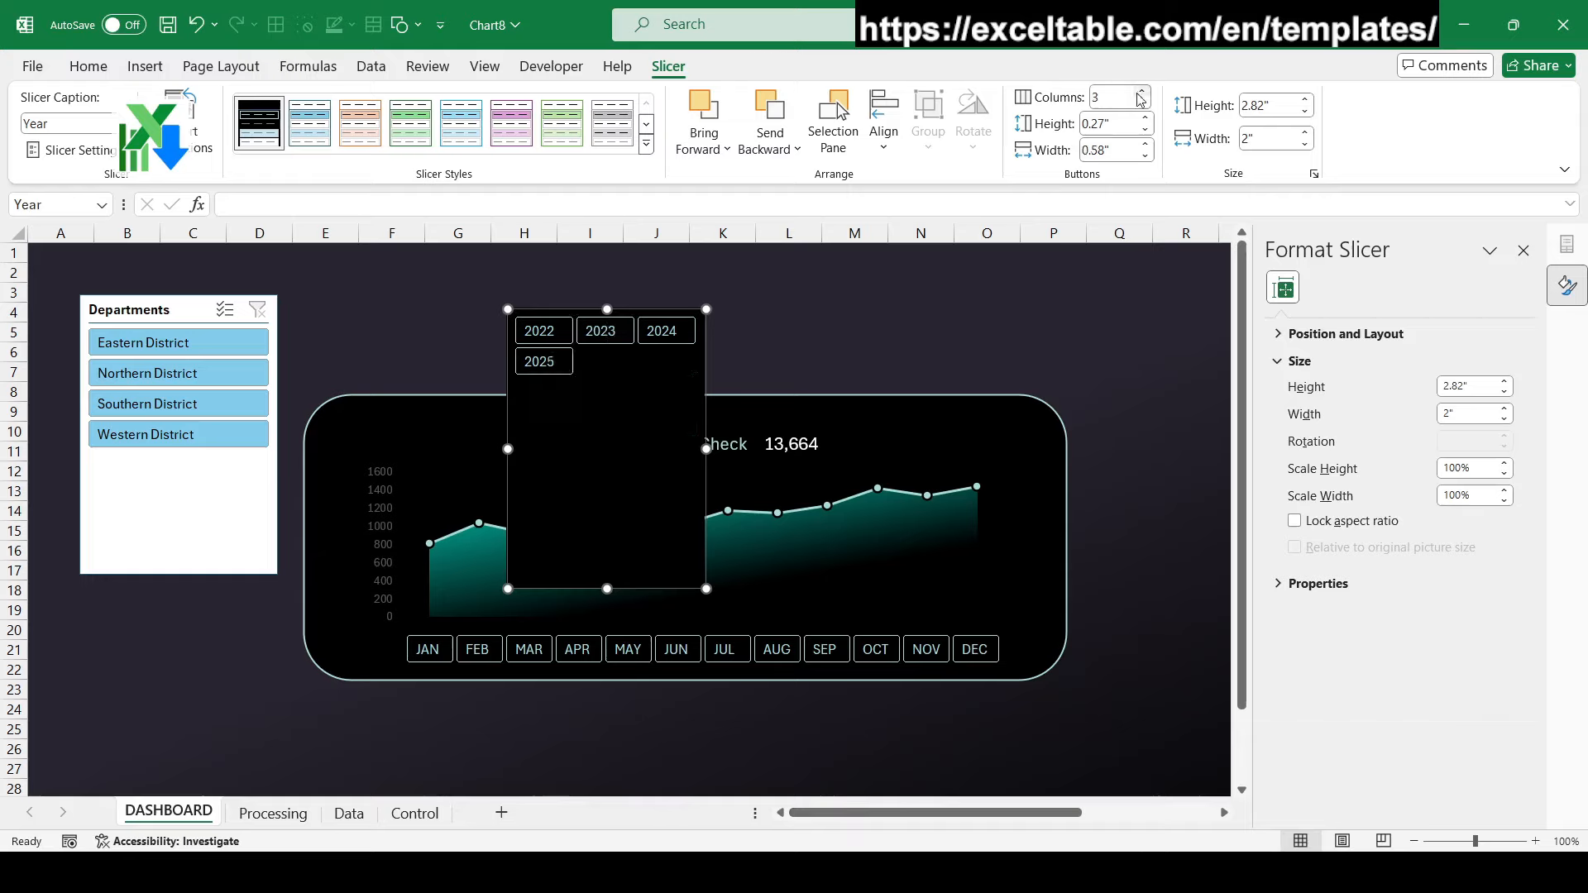
pyautogui.click(1141, 93)
pyautogui.moveTo(706, 448); pyautogui.dragTo(743, 447)
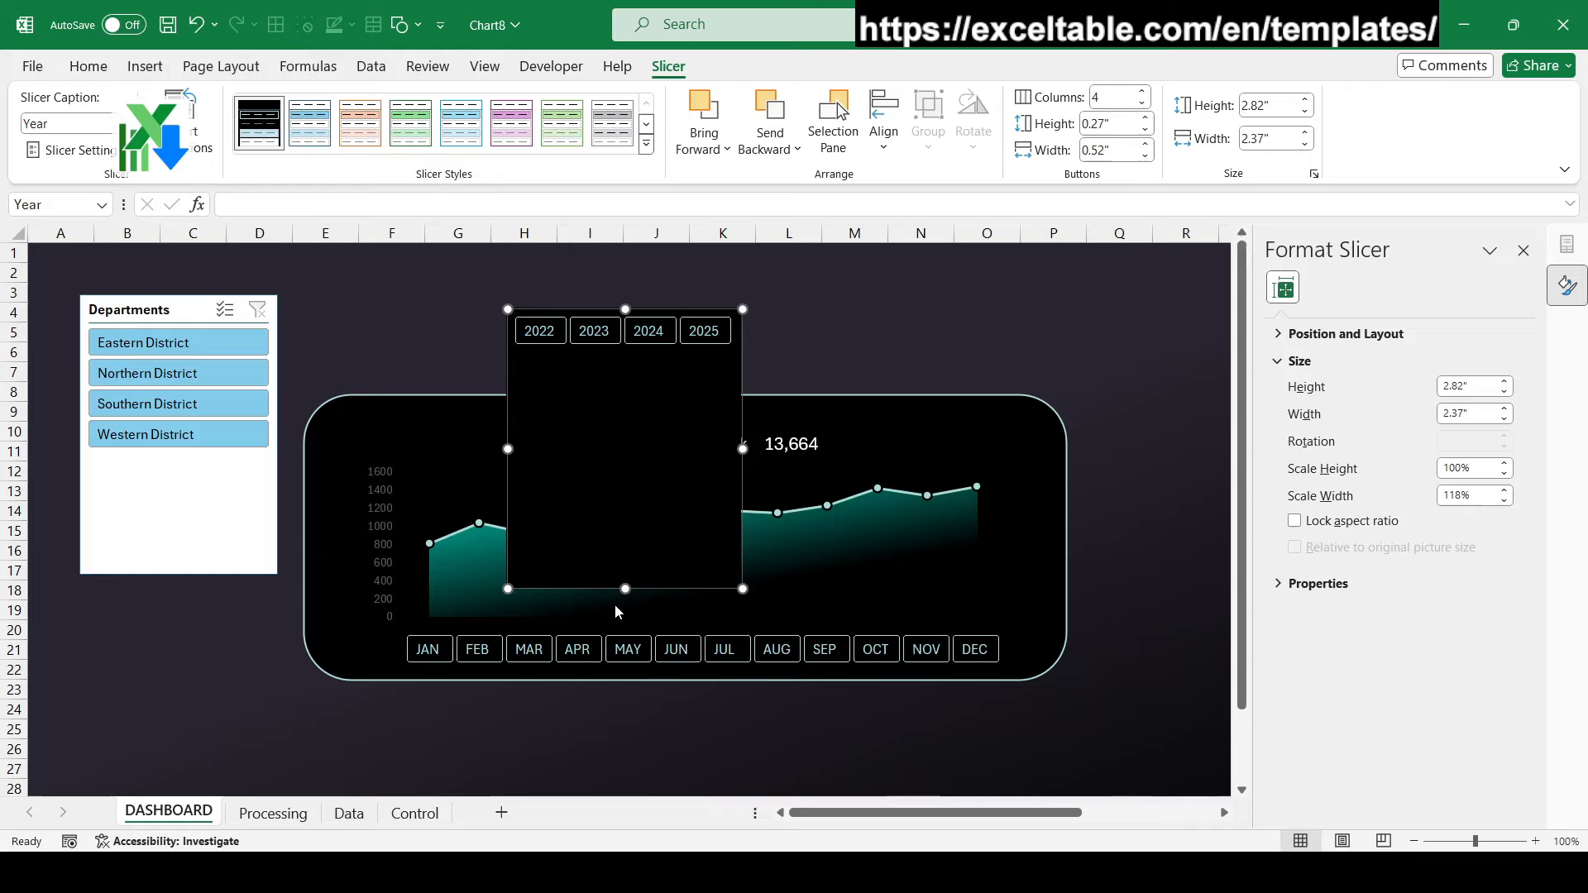
pyautogui.moveTo(625, 588); pyautogui.dragTo(719, 376)
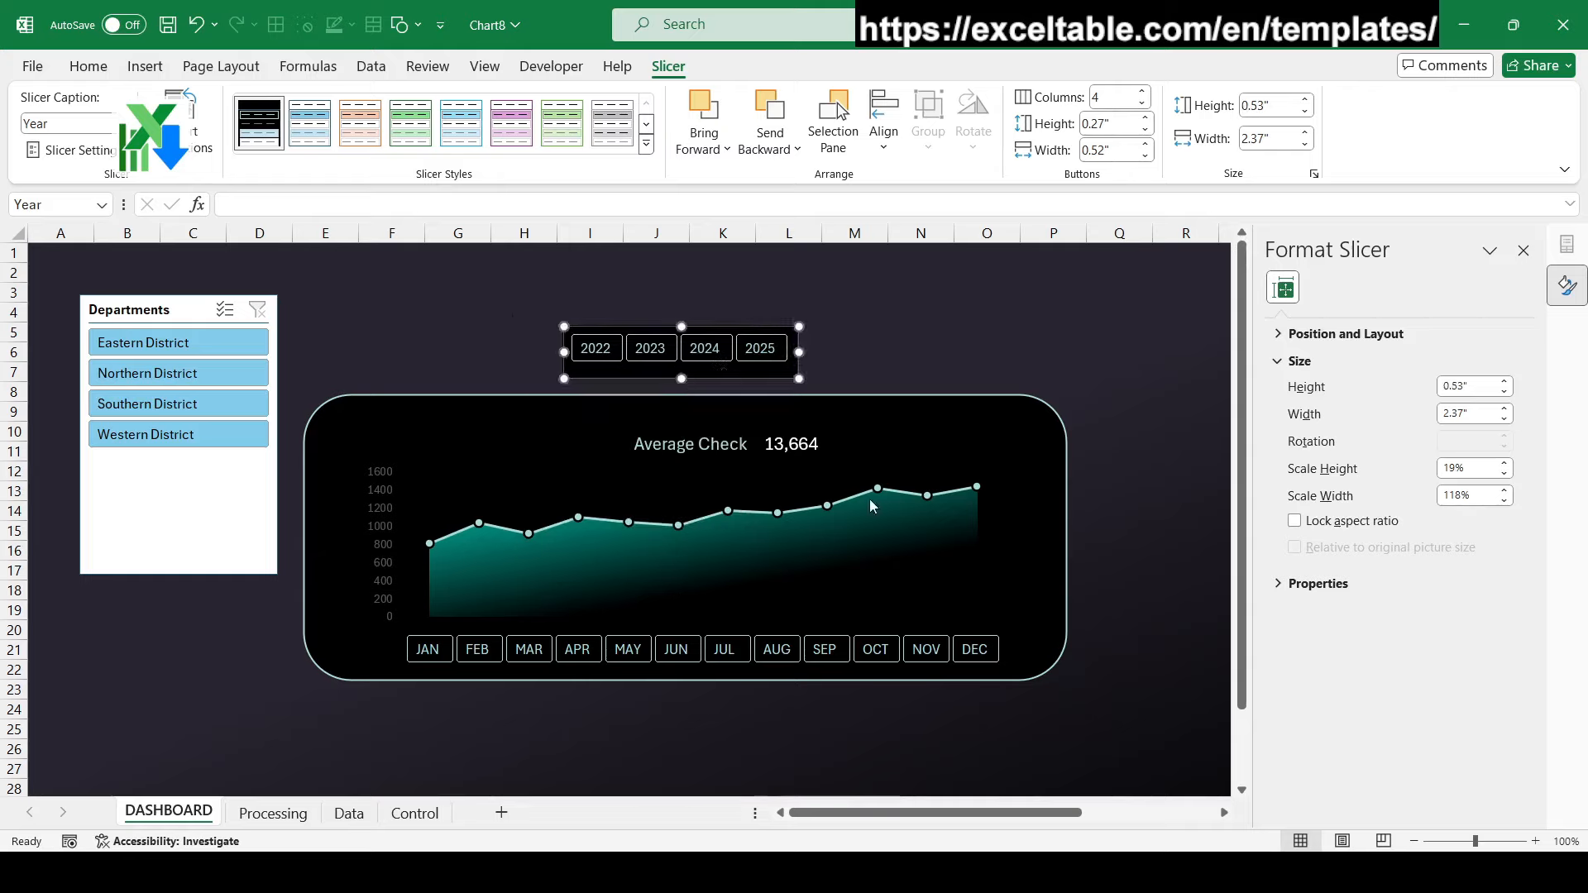
# Apply the custom dark slicer style to the Departments slicer
pyautogui.click(194, 303)
pyautogui.click(264, 127)
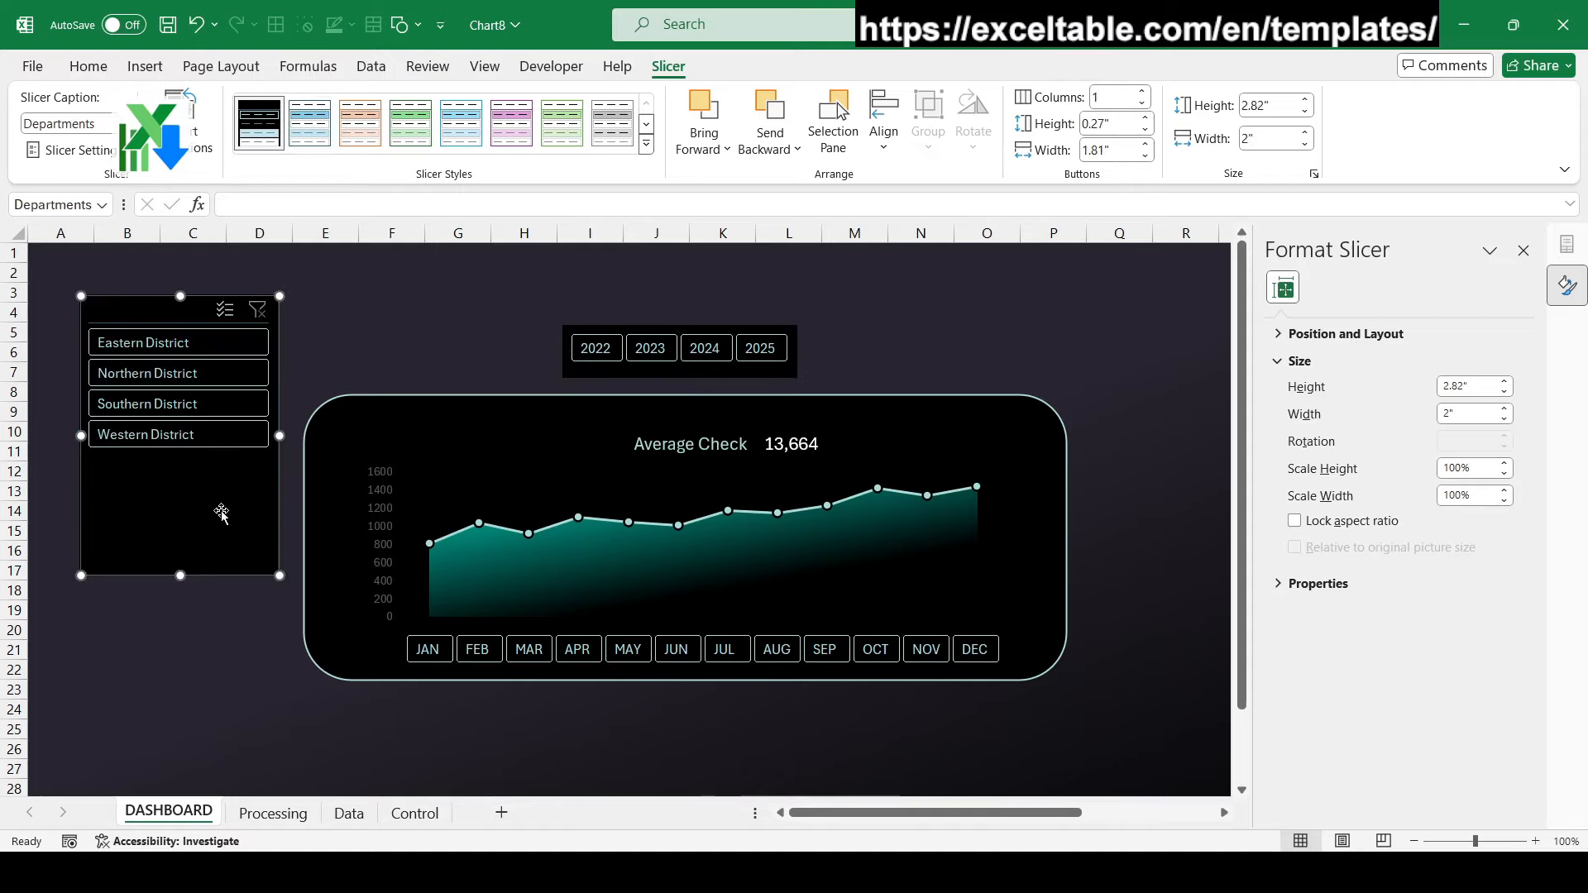
pyautogui.rightClick(222, 515)
# Modify the custom dark slicer style so the Whole Slicer element uses the white Background 1 font color
pyautogui.rightClick(270, 114)
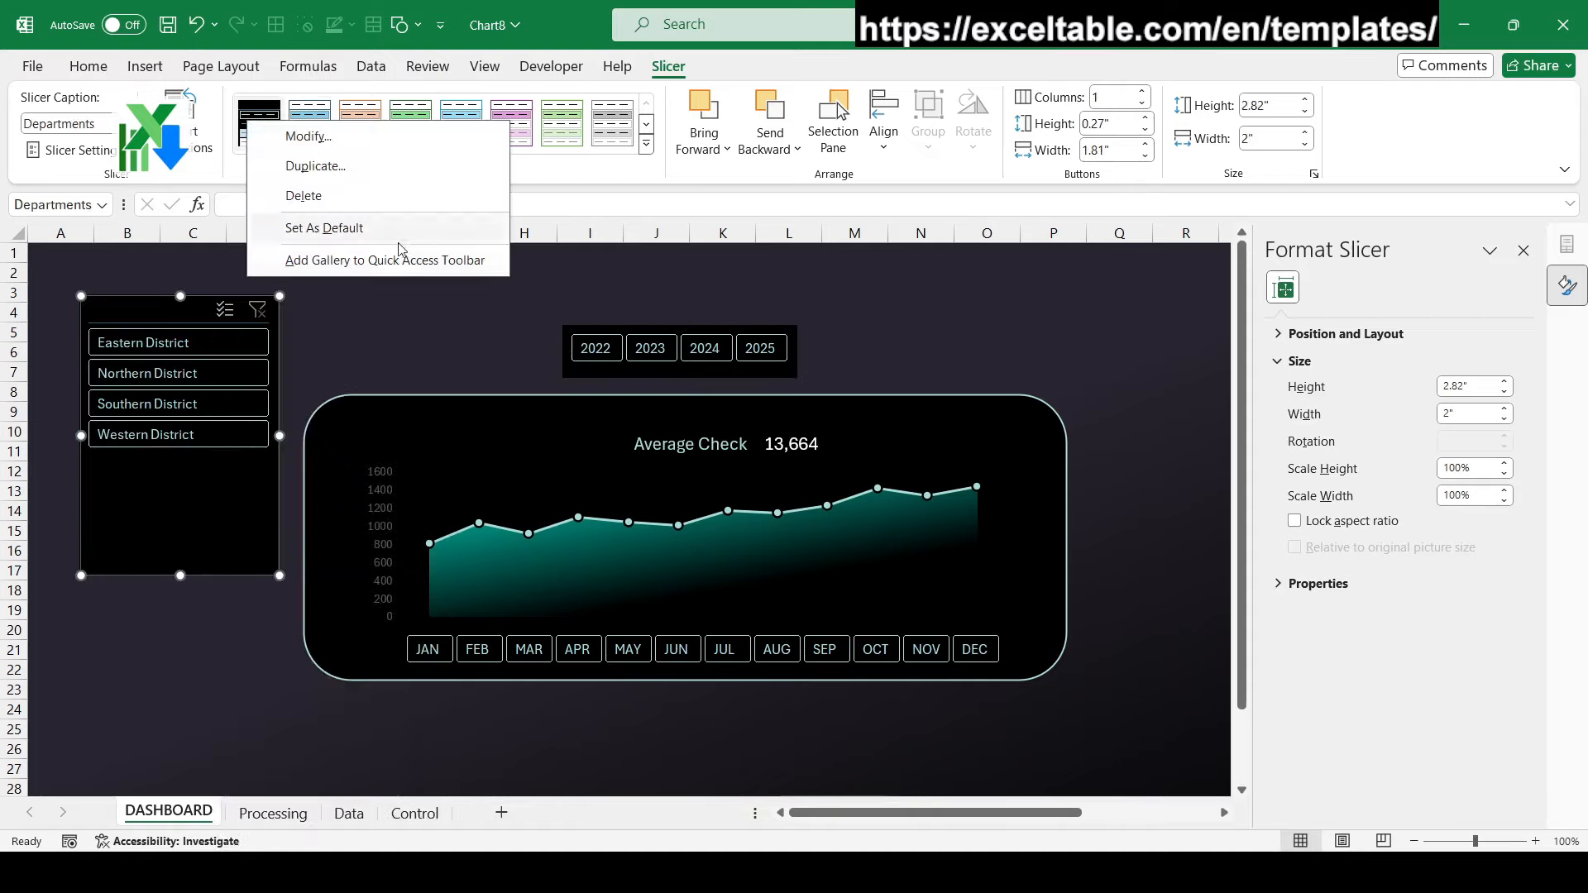
pyautogui.click(306, 131)
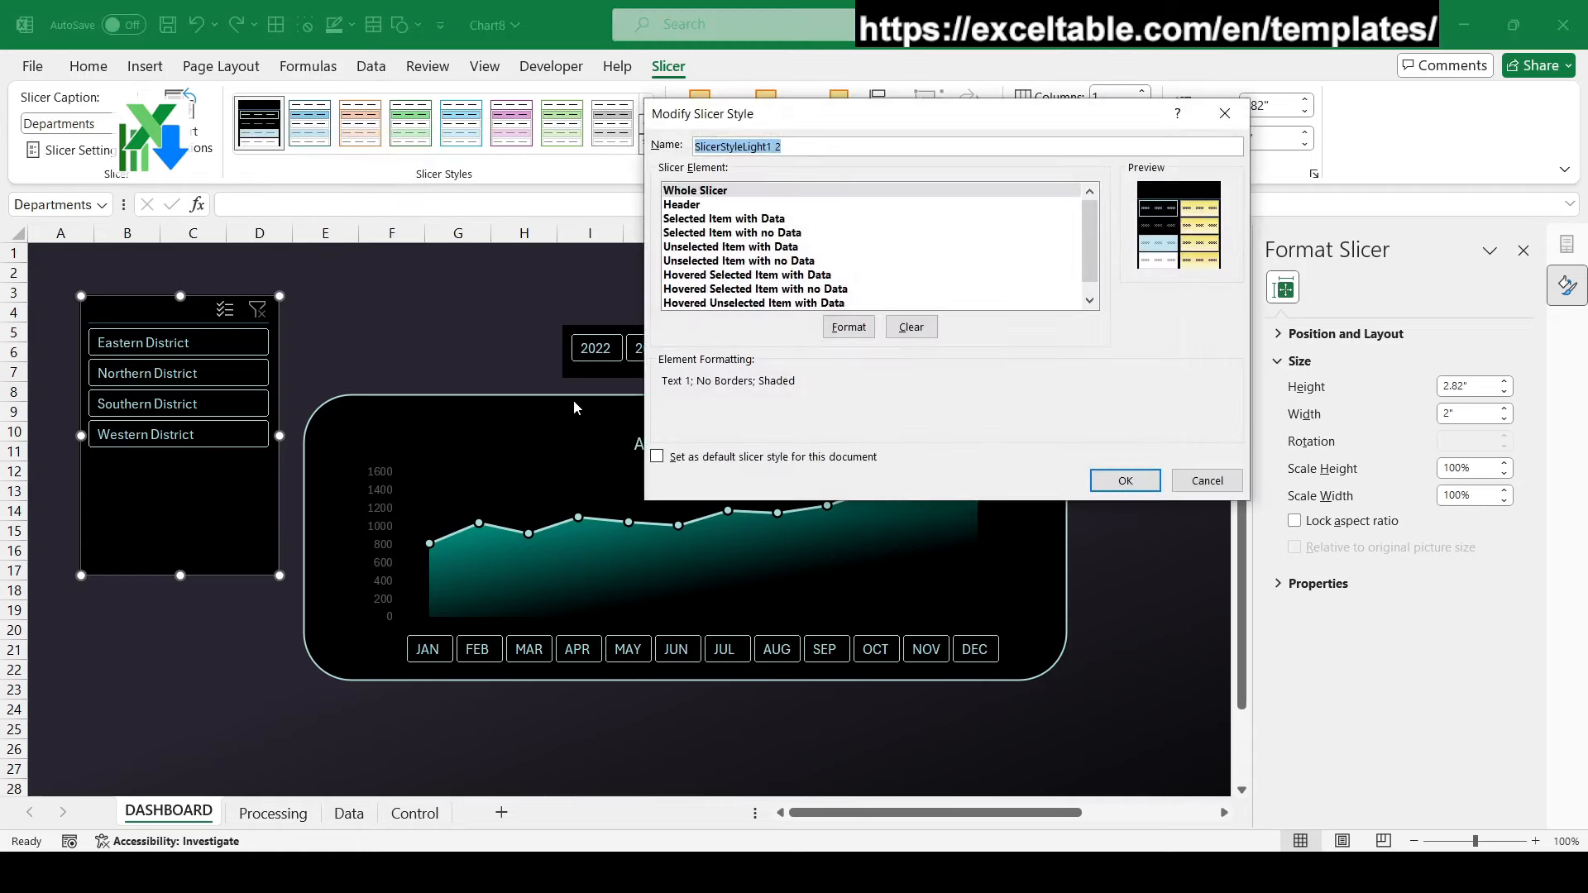
pyautogui.click(695, 191)
pyautogui.click(848, 327)
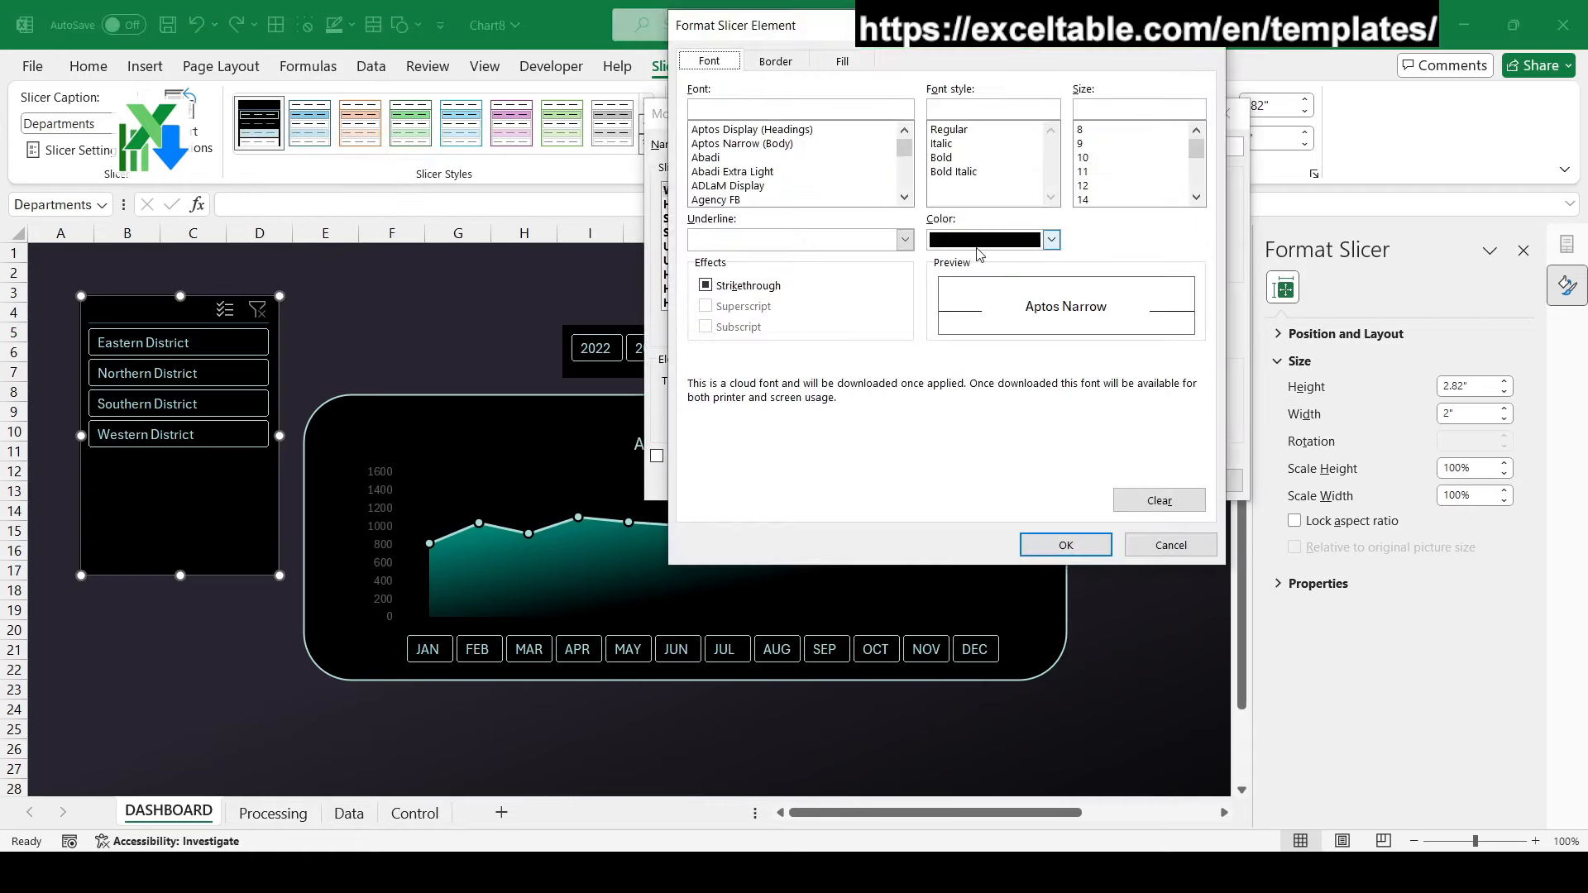
pyautogui.click(1052, 241)
pyautogui.click(936, 323)
pyautogui.click(1061, 545)
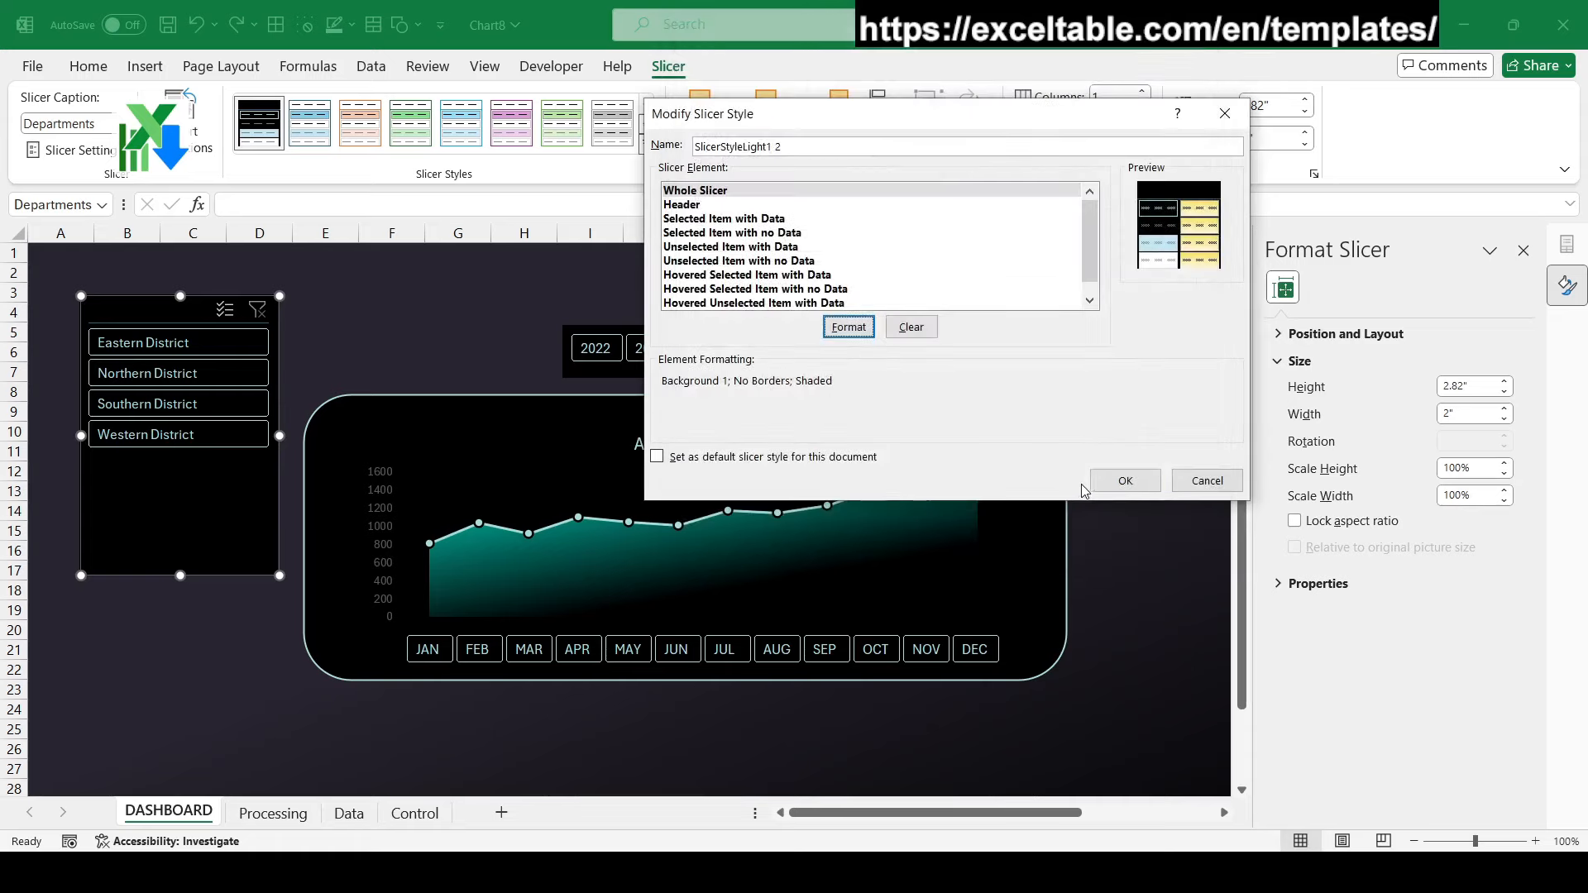
pyautogui.click(1118, 480)
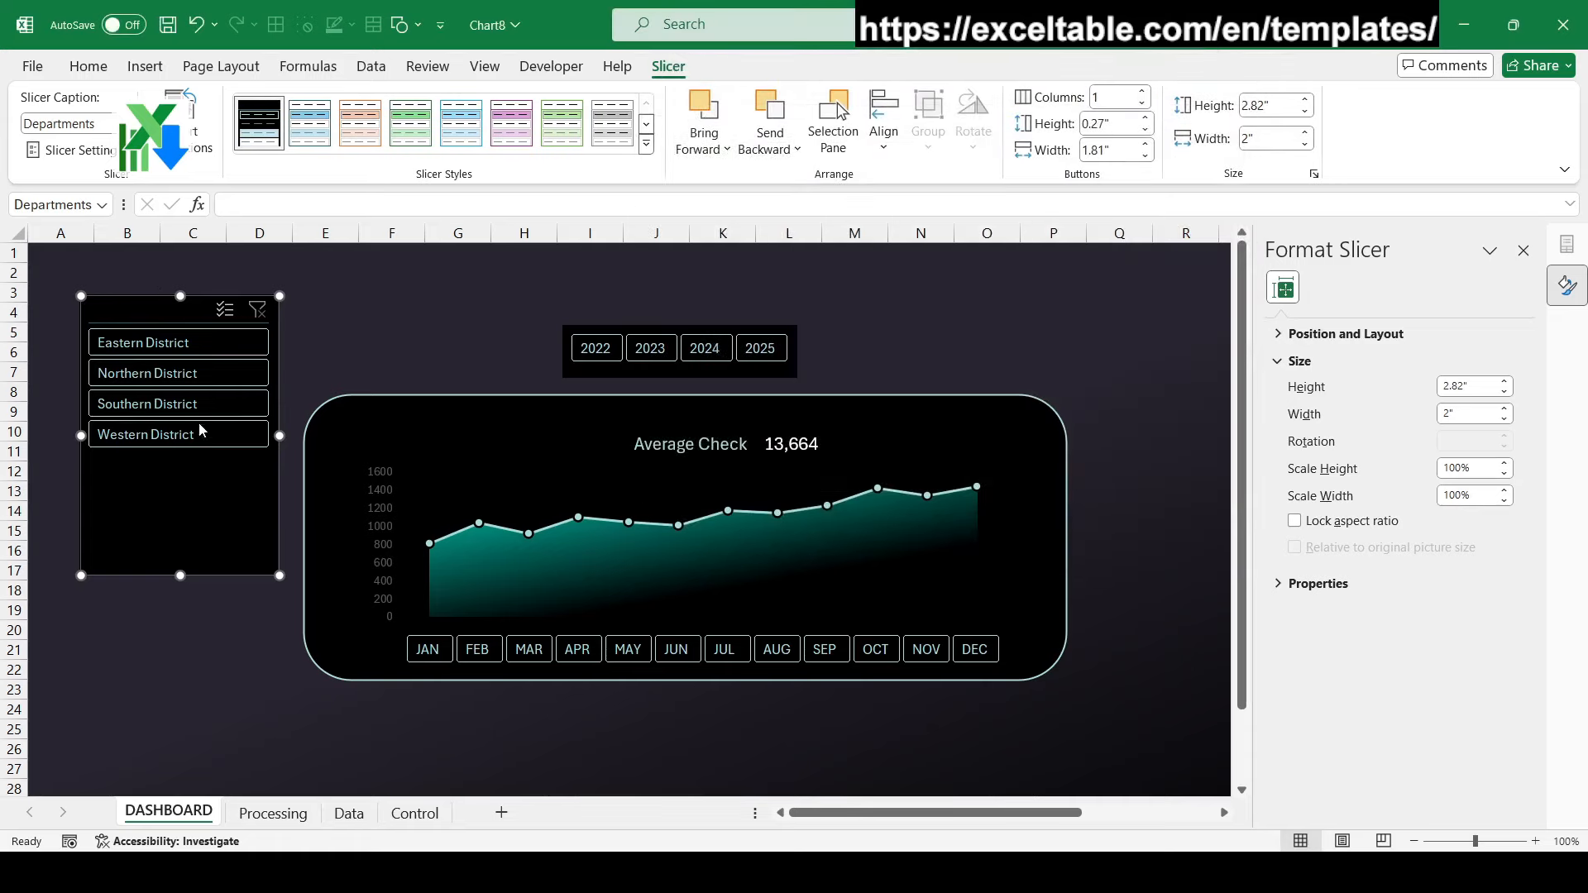
# Modify the custom dark slicer style so the Header element uses the white Background 1 font color
pyautogui.rightClick(257, 126)
pyautogui.click(281, 140)
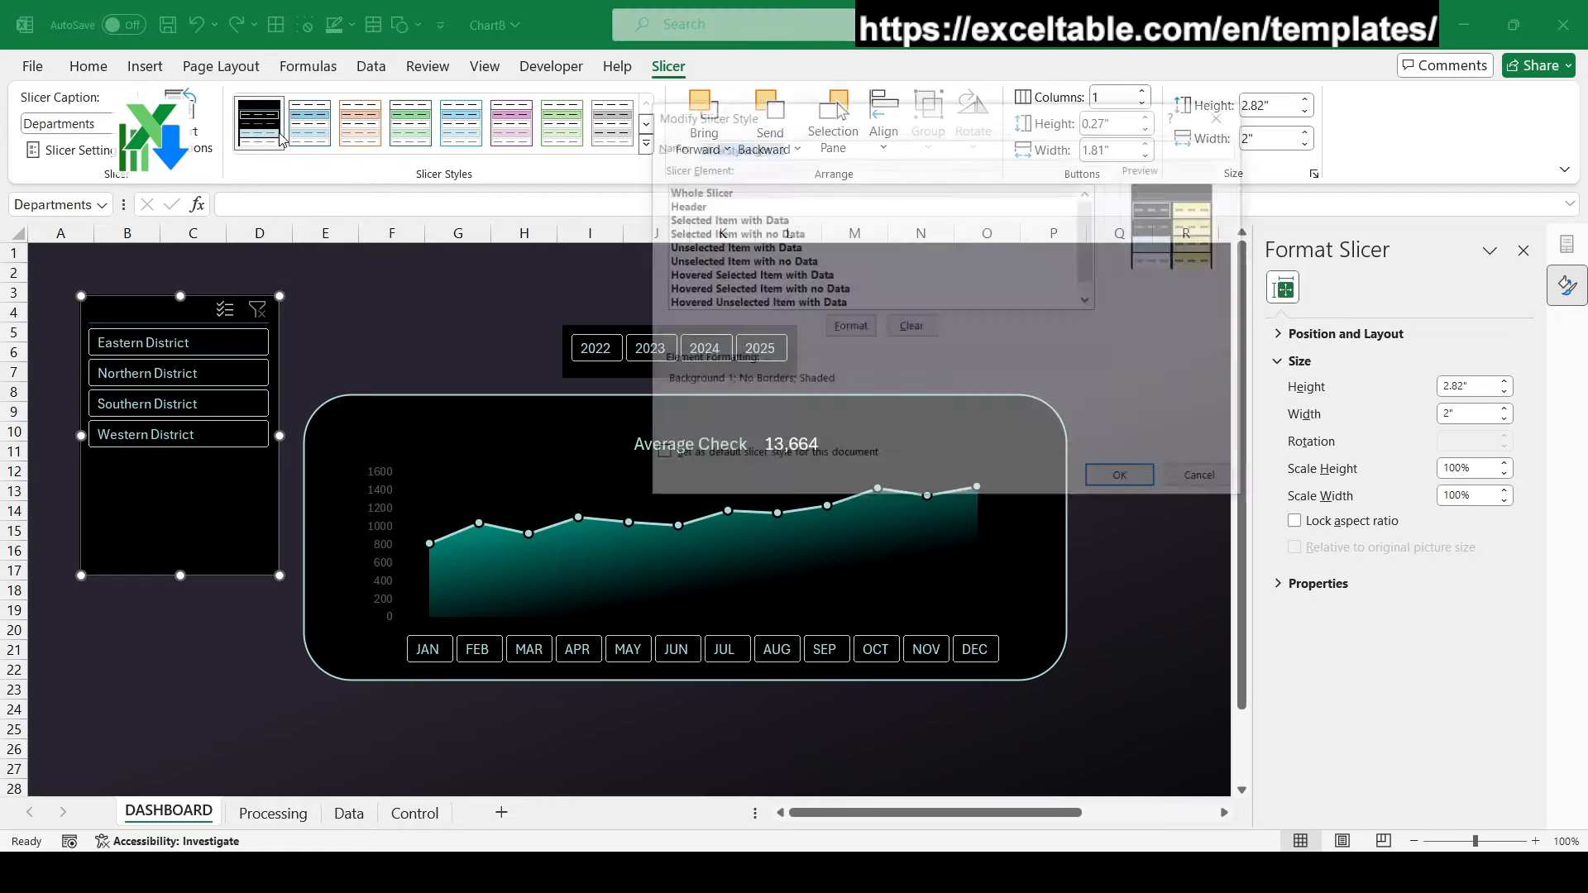
pyautogui.click(685, 207)
pyautogui.click(850, 325)
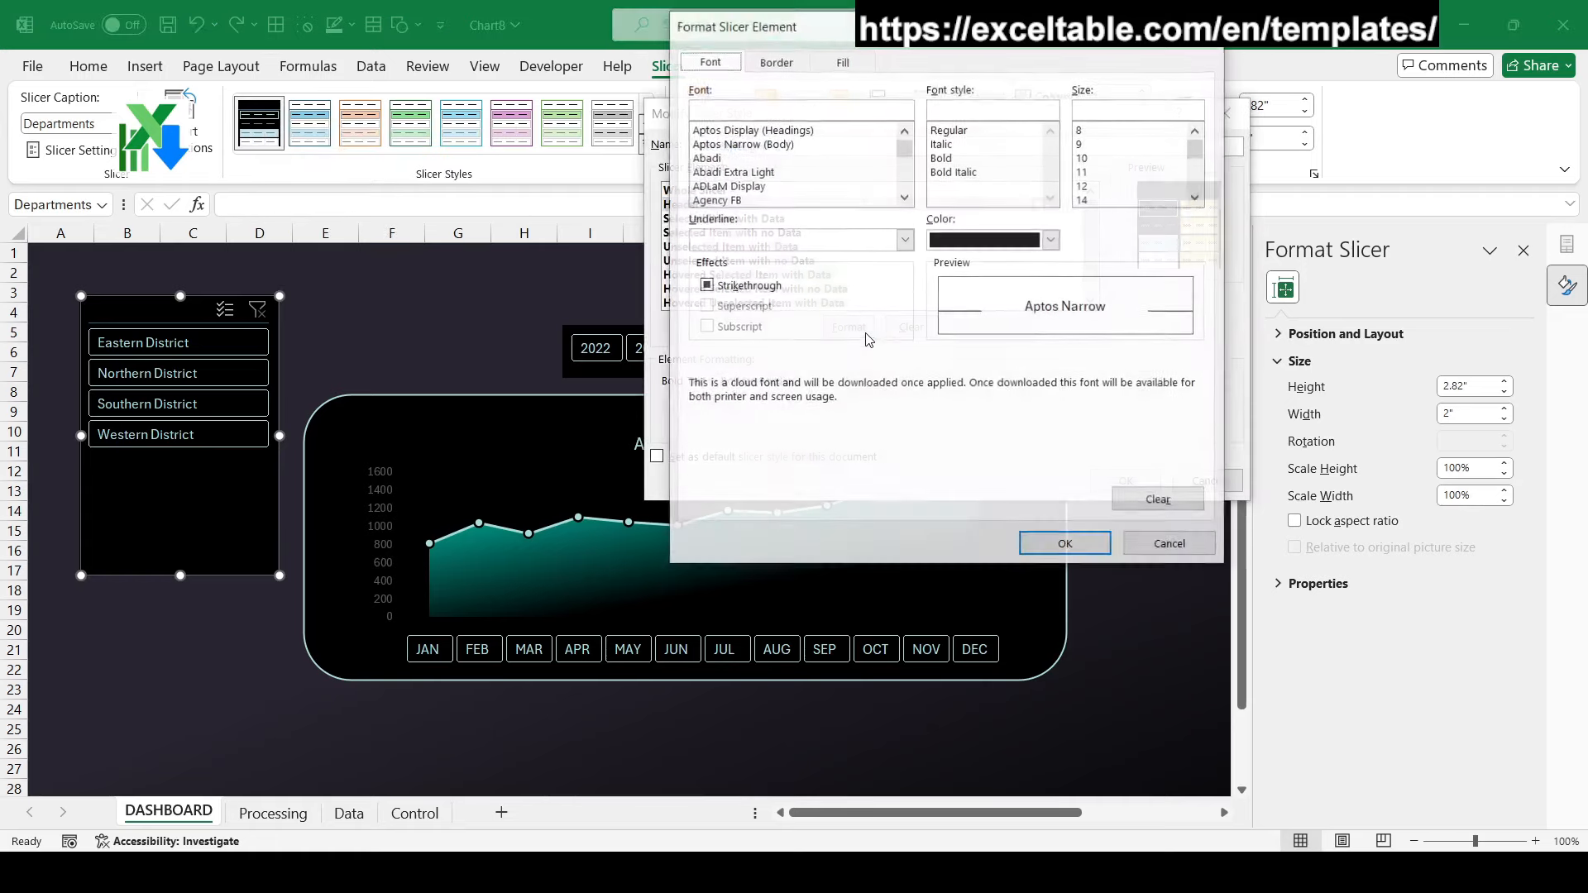
pyautogui.click(1062, 245)
pyautogui.click(942, 325)
pyautogui.click(1066, 544)
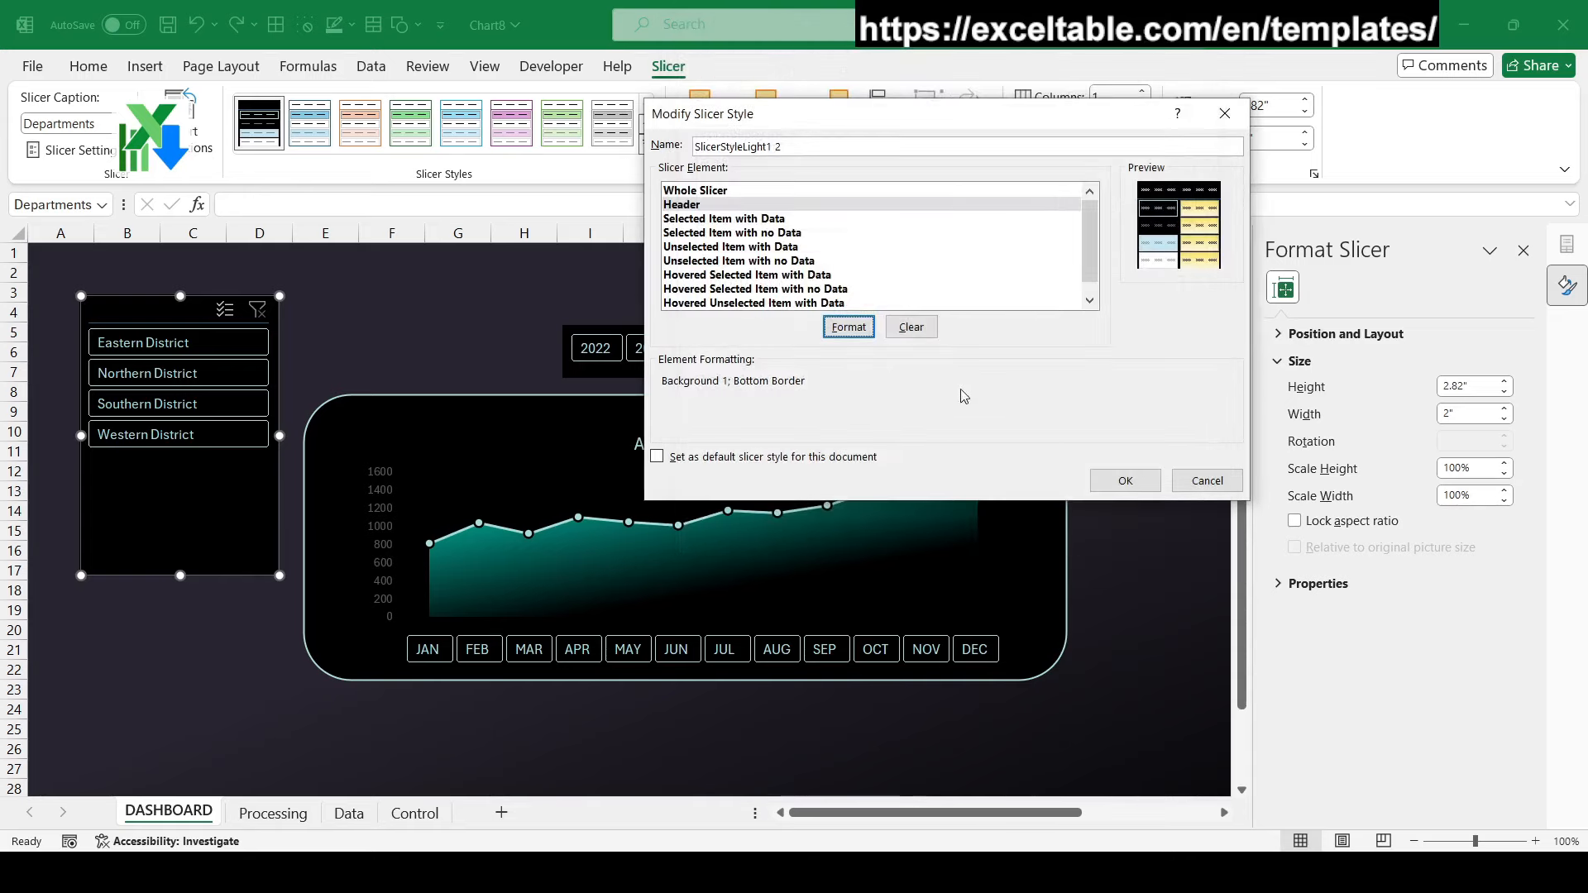
pyautogui.click(1125, 481)
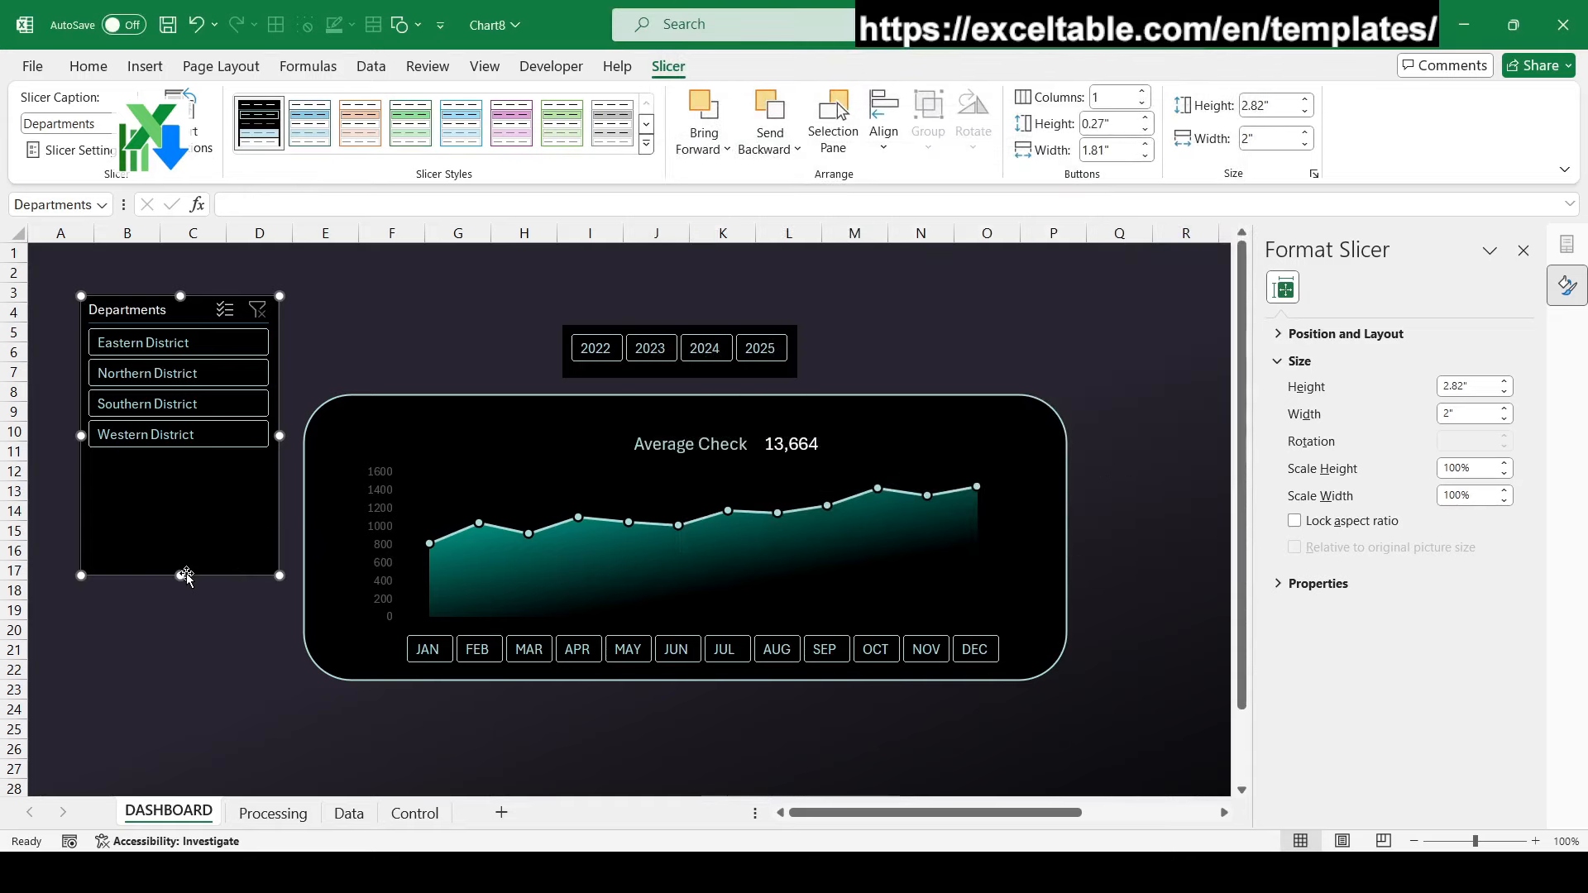
# Shorten the Departments slicer to about 1.8" high, place it to the right of the chart card, and close the formatting pane
pyautogui.moveTo(185, 577); pyautogui.dragTo(1234, 622)
pyautogui.click(1524, 250)
pyautogui.click(1358, 649)
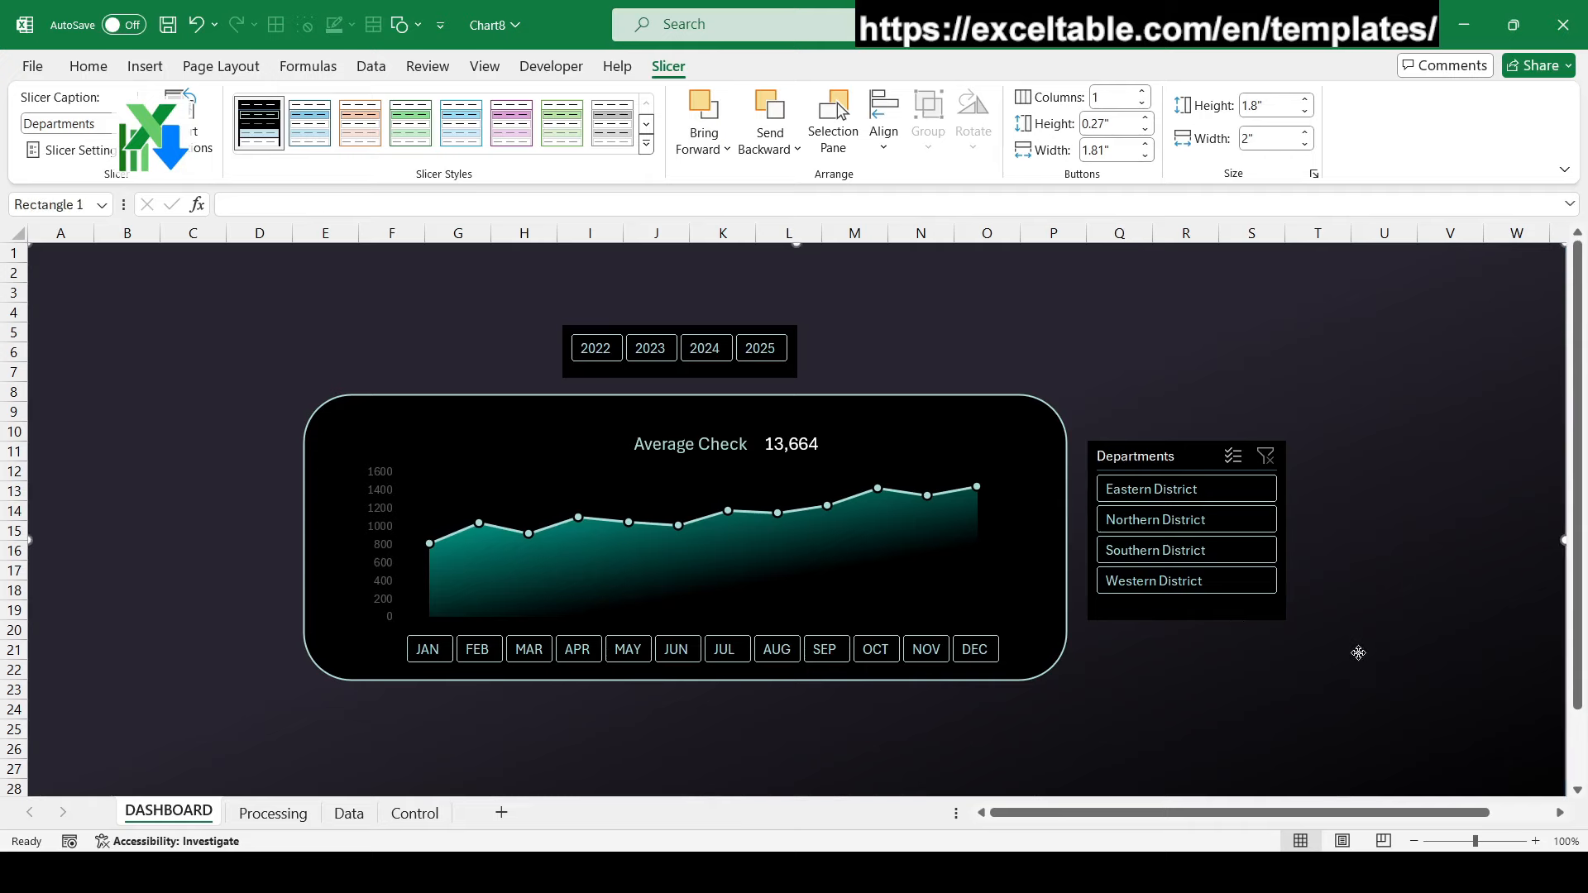
# Filter the Year slicer to 2023 and compare the chart with the Value and Layer 2 columns on the Processing sheet
pyautogui.click(650, 347)
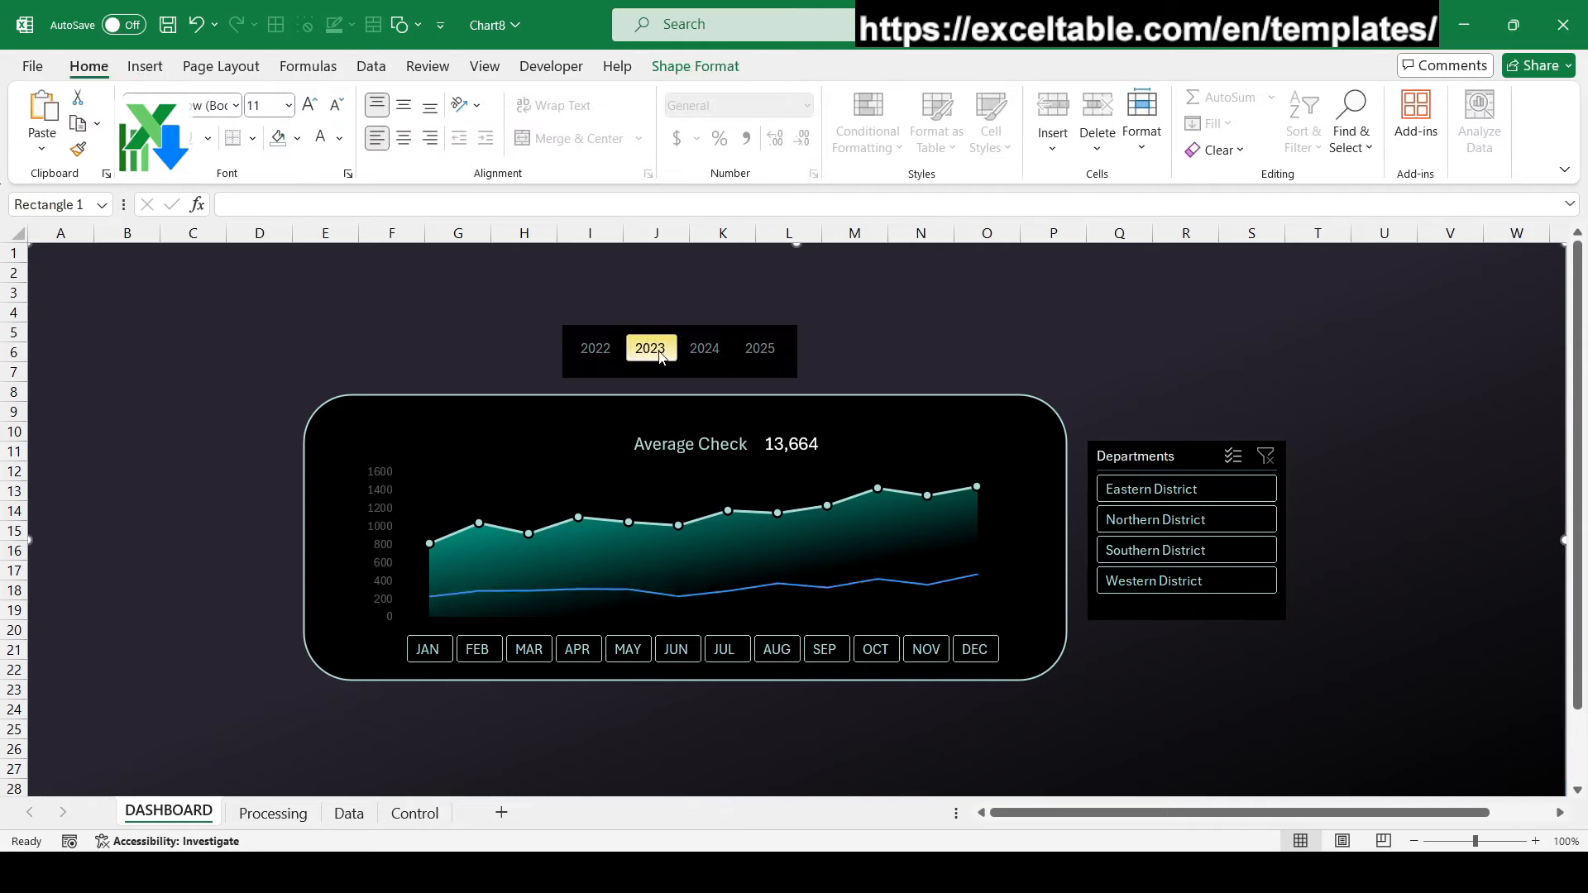
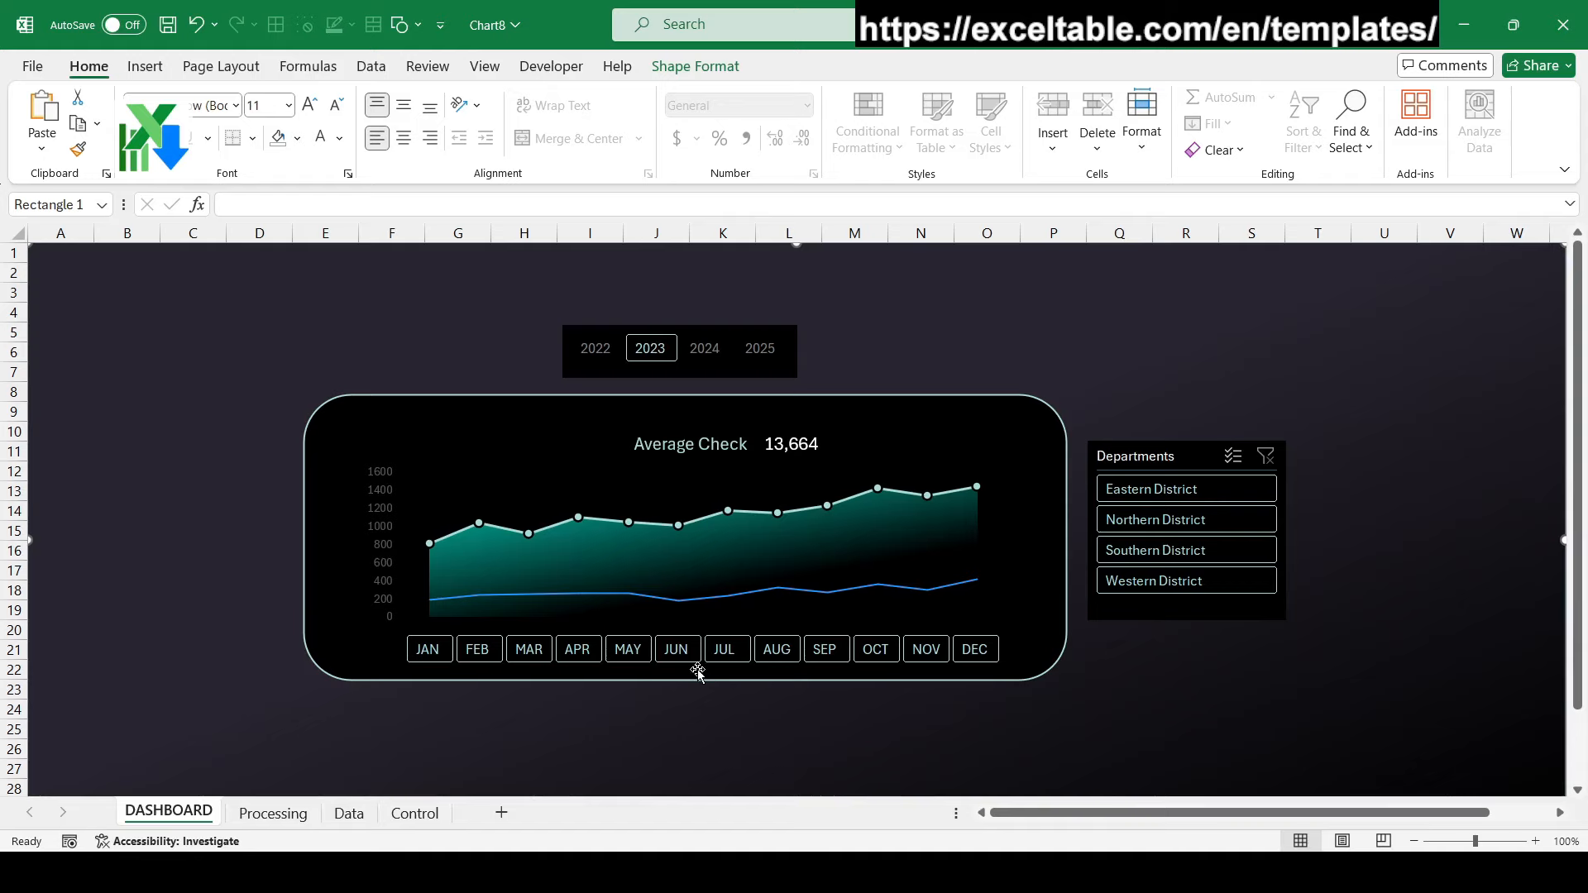
pyautogui.scroll(-4, 812, 621)
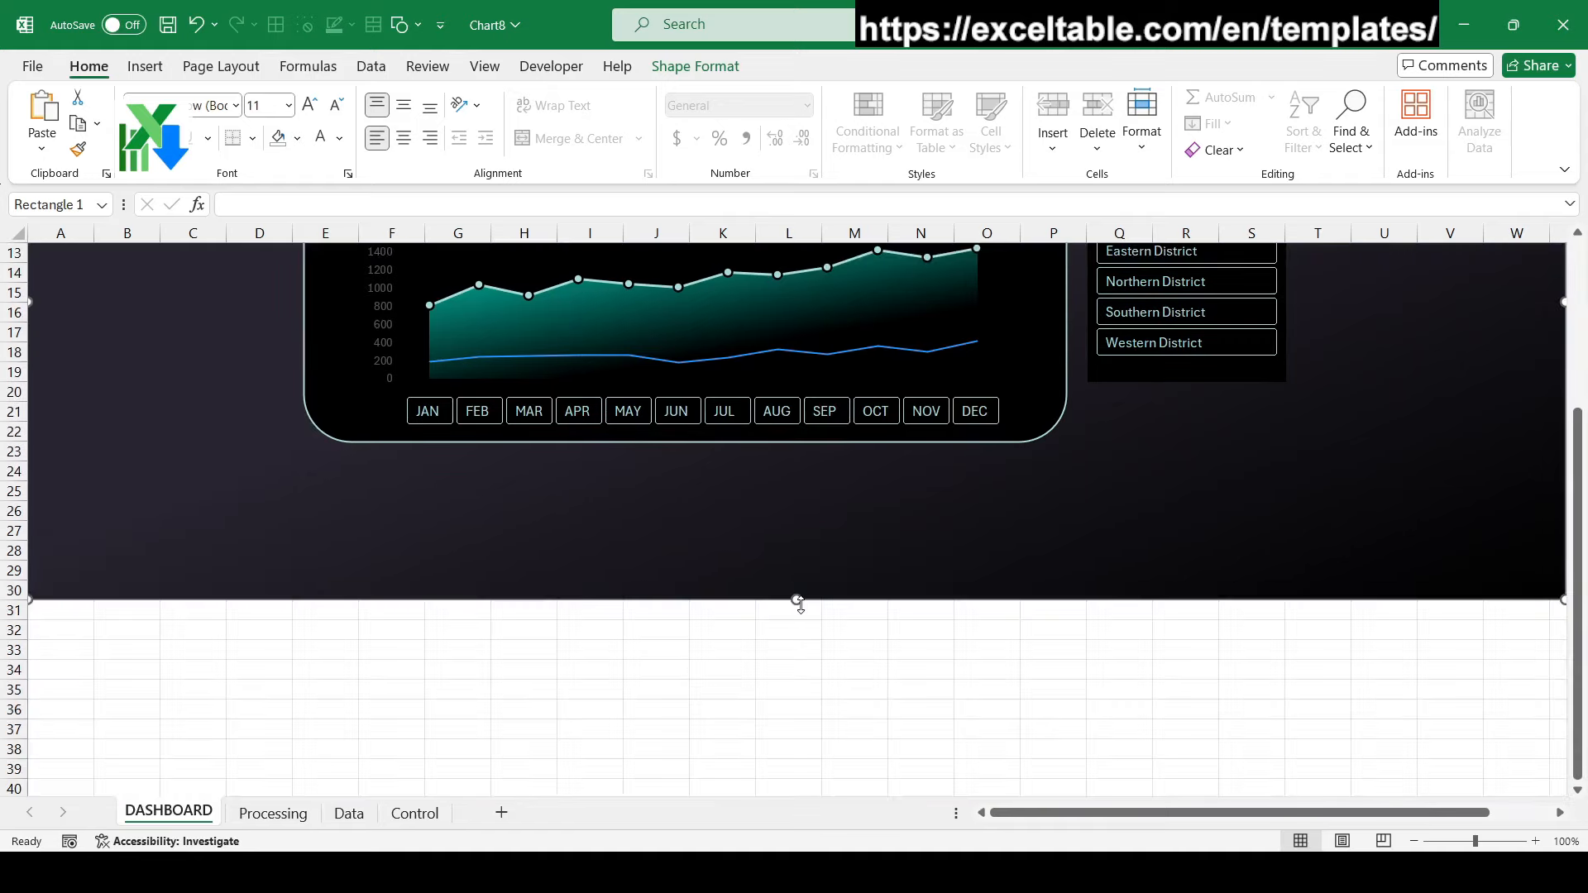
pyautogui.scroll(4, 820, 721)
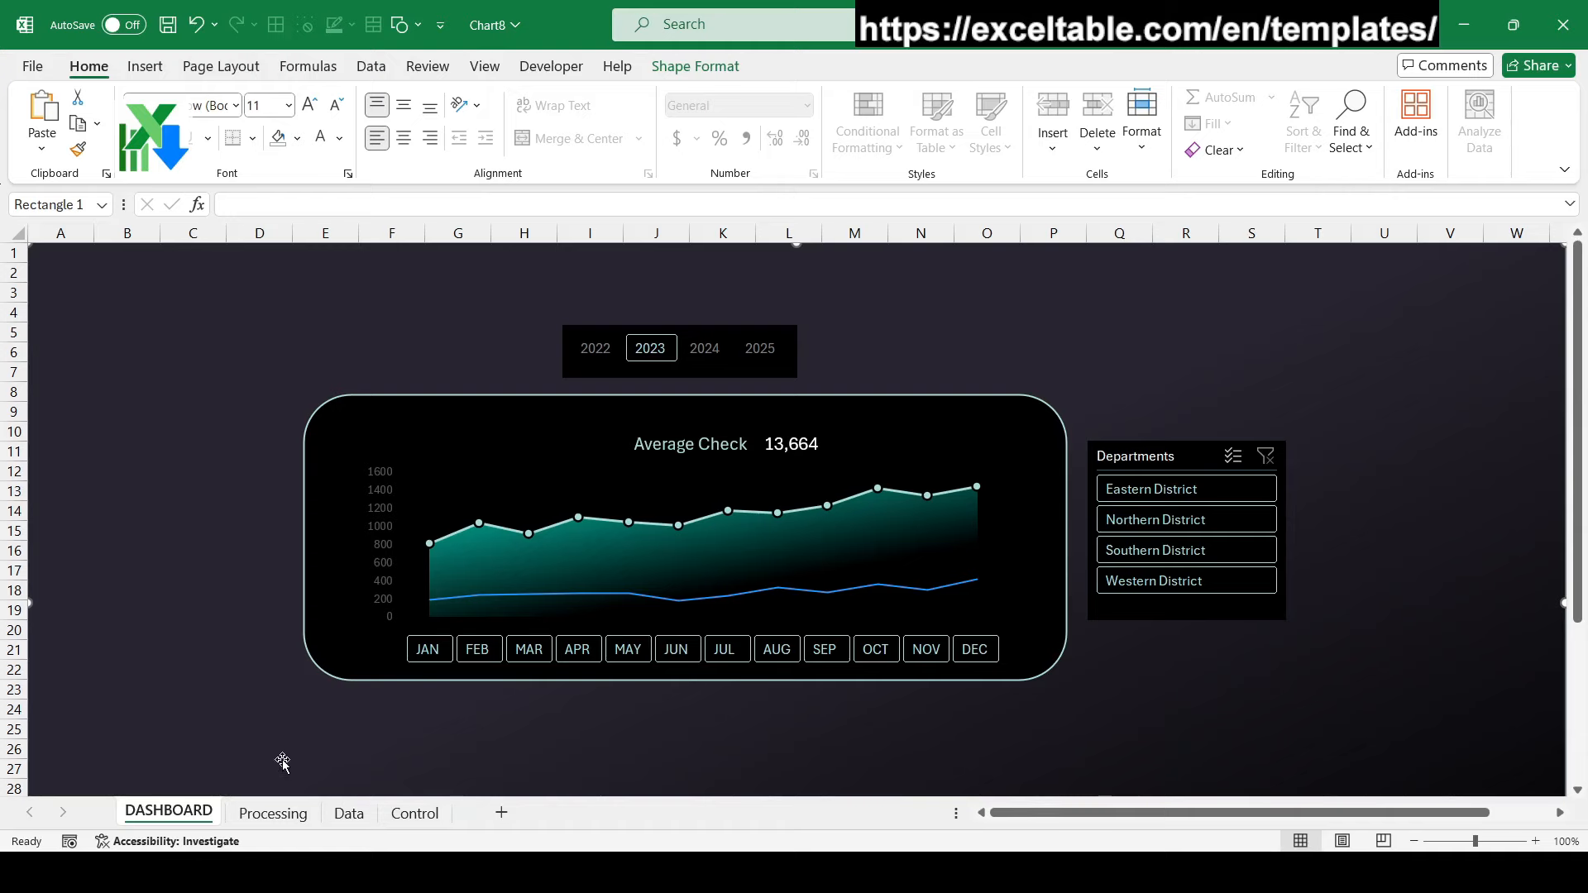
pyautogui.click(268, 814)
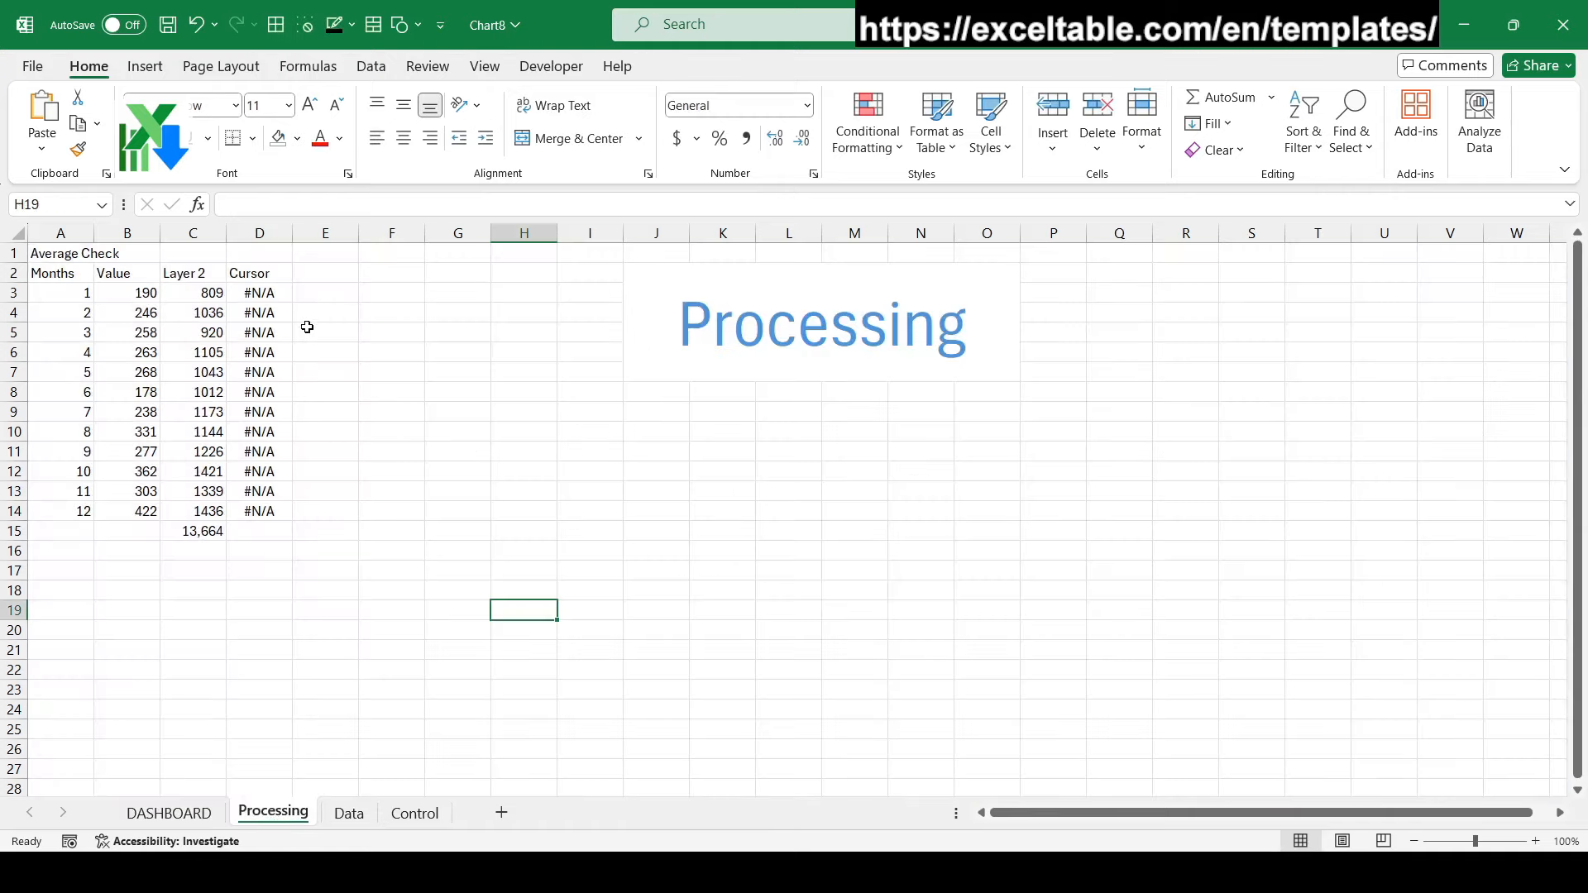
pyautogui.click(169, 813)
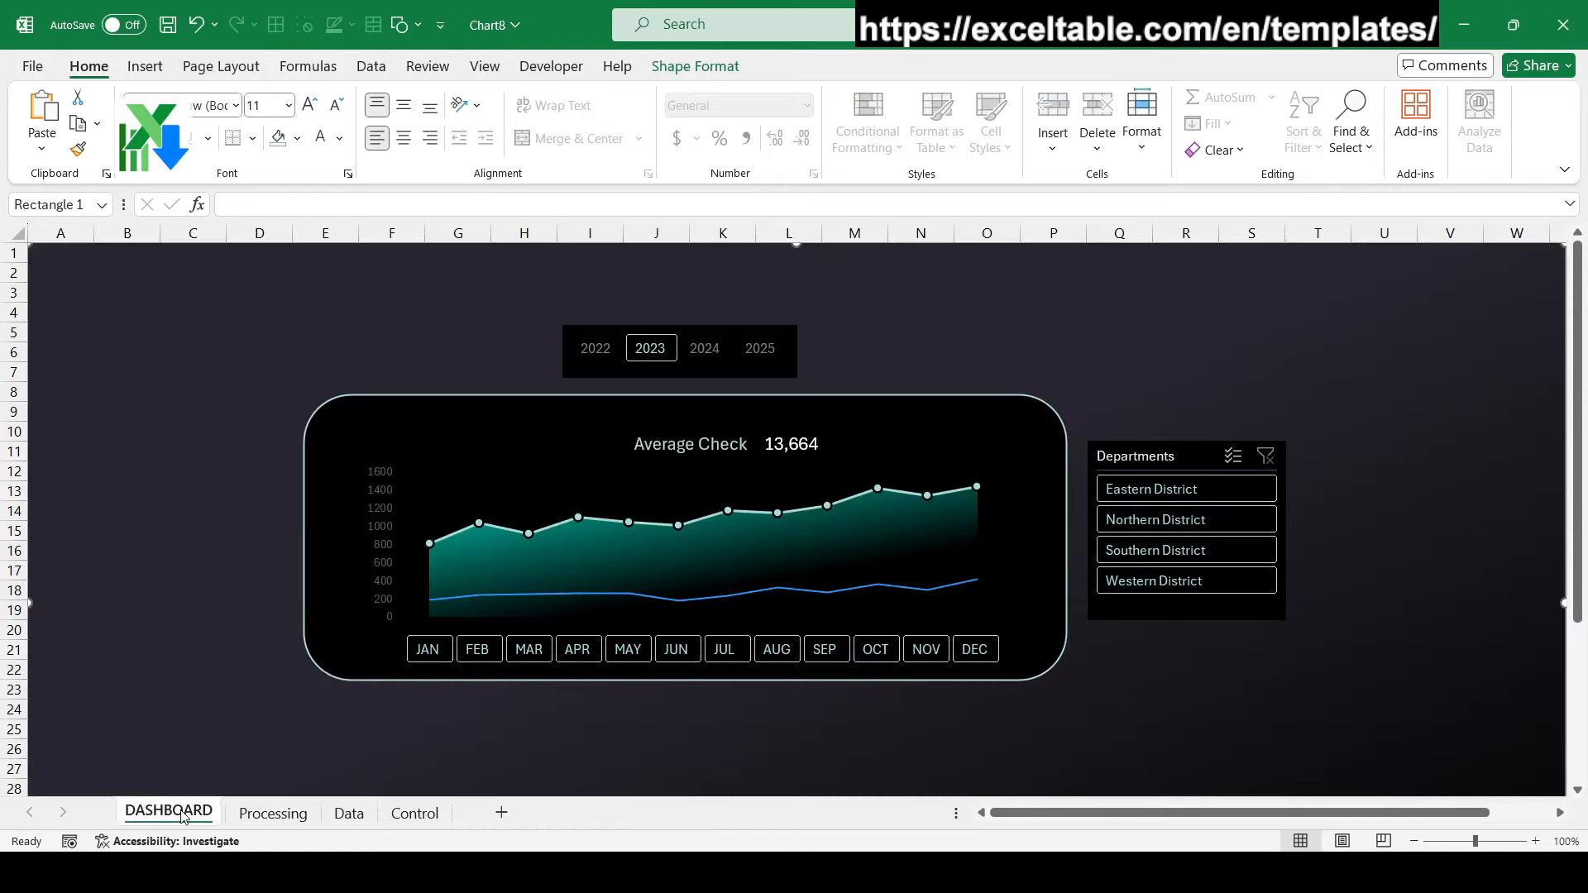
# Connect the Year slicer to PivotTable2 as well through its report connections
pyautogui.click(735, 329)
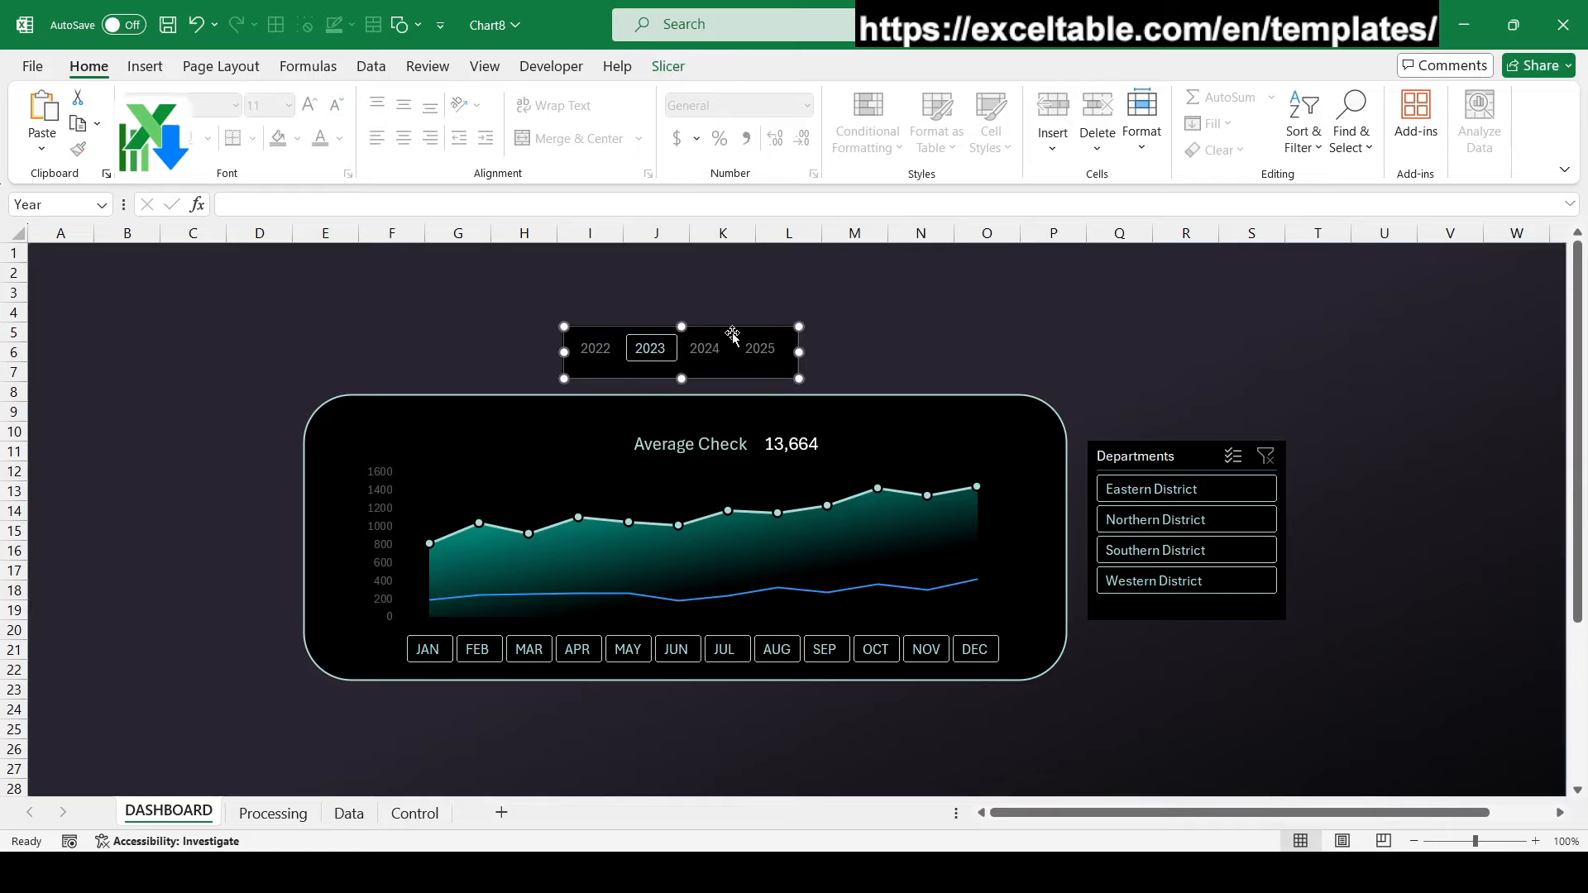
pyautogui.rightClick(733, 335)
pyautogui.click(819, 680)
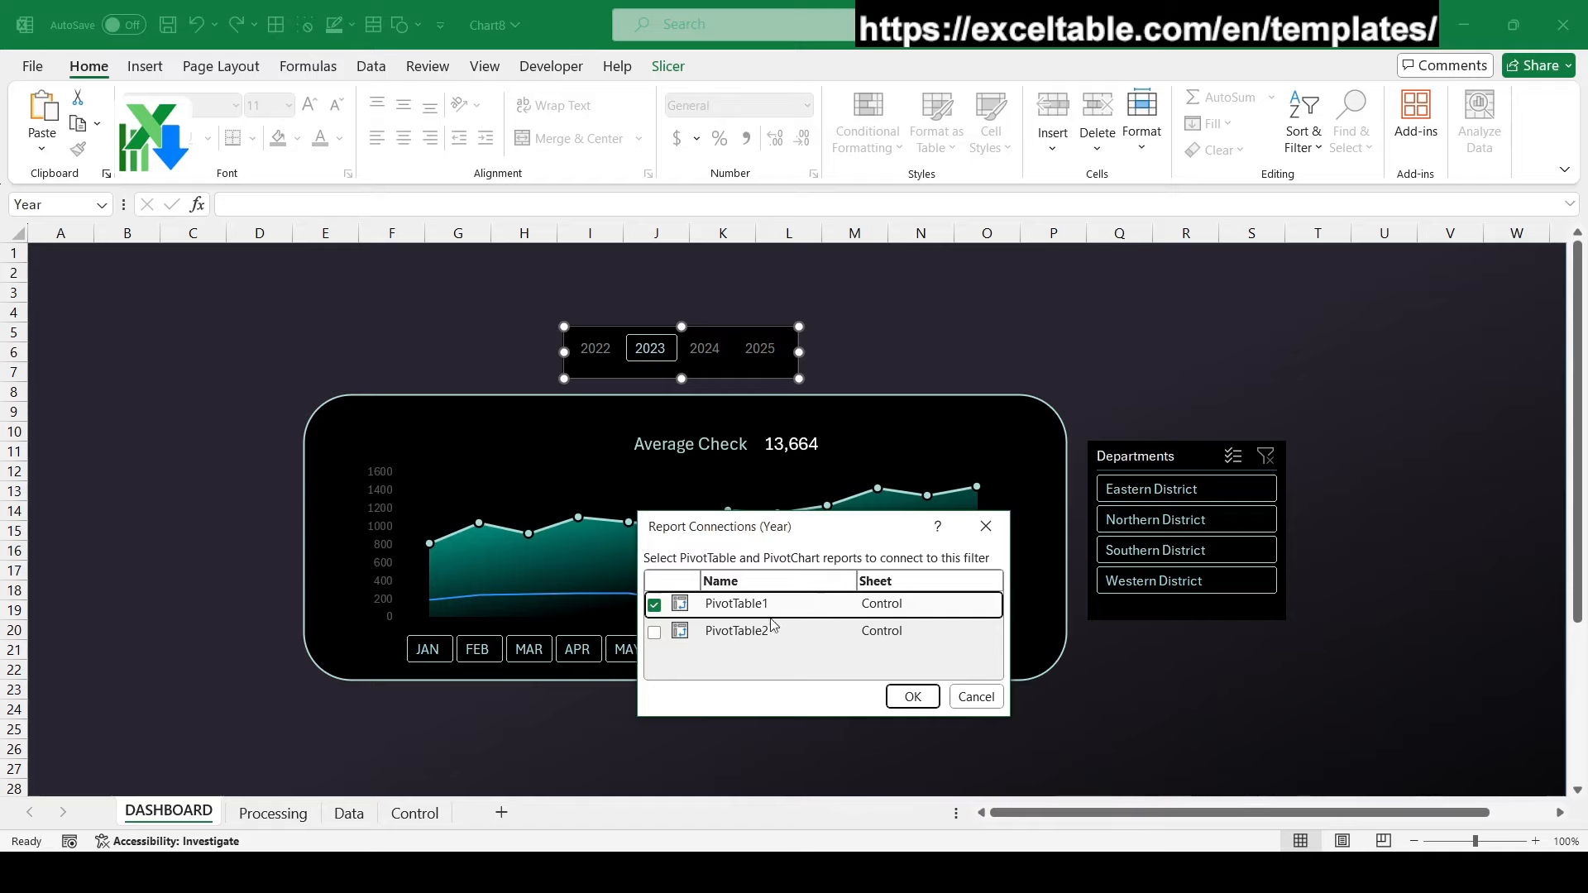
pyautogui.click(727, 630)
pyautogui.click(654, 632)
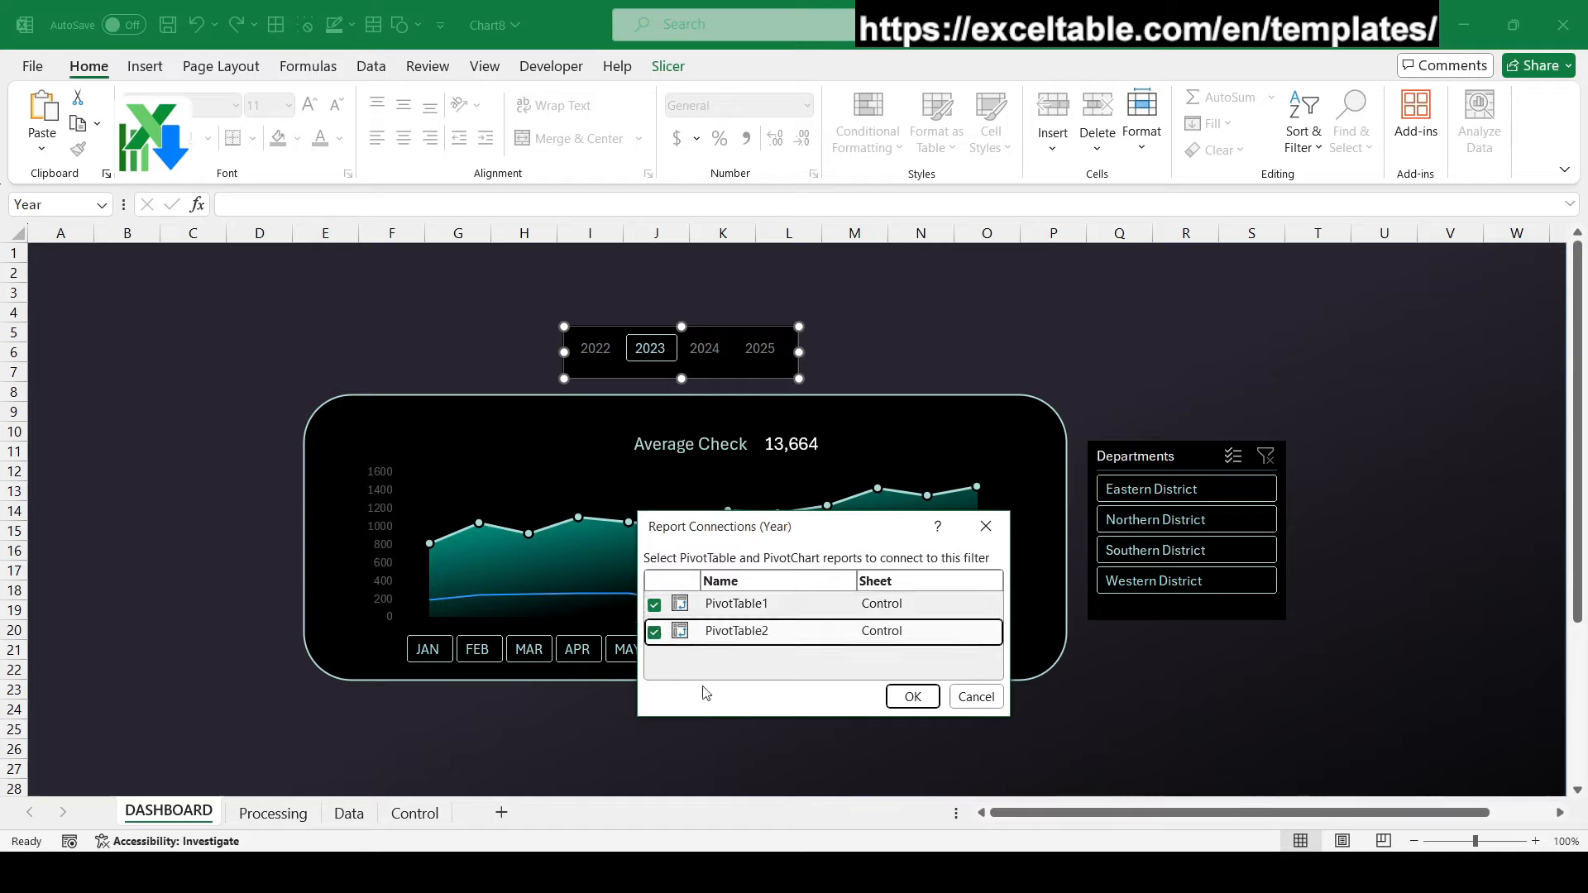
pyautogui.click(910, 696)
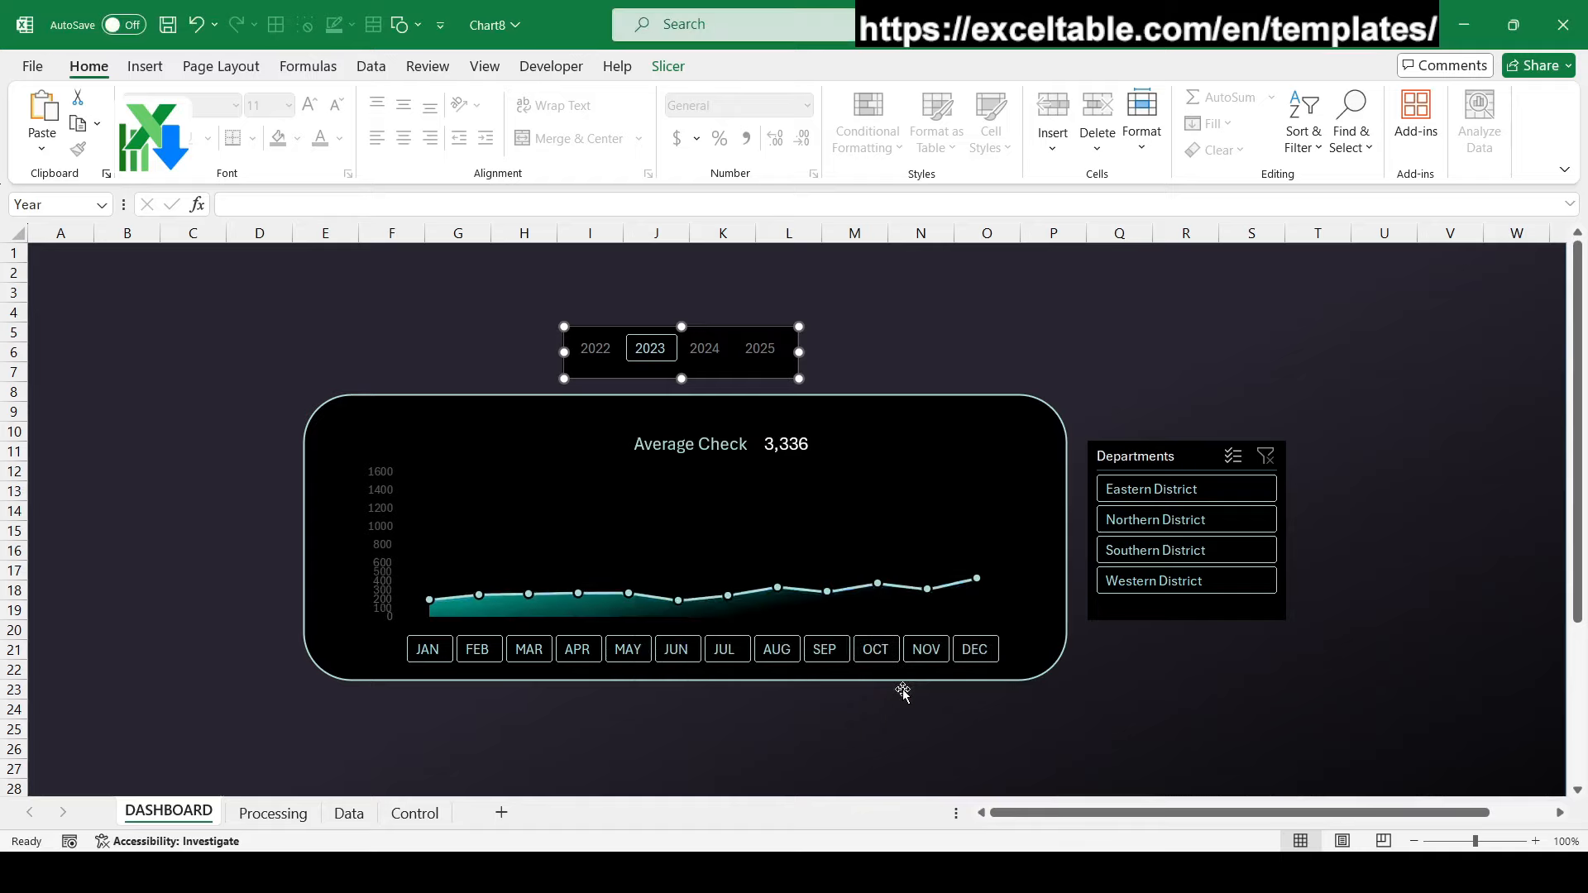
# Connect the Departments slicer to PivotTable2 as well through its report connections, and deselect the slicer
pyautogui.rightClick(1214, 460)
pyautogui.click(1283, 584)
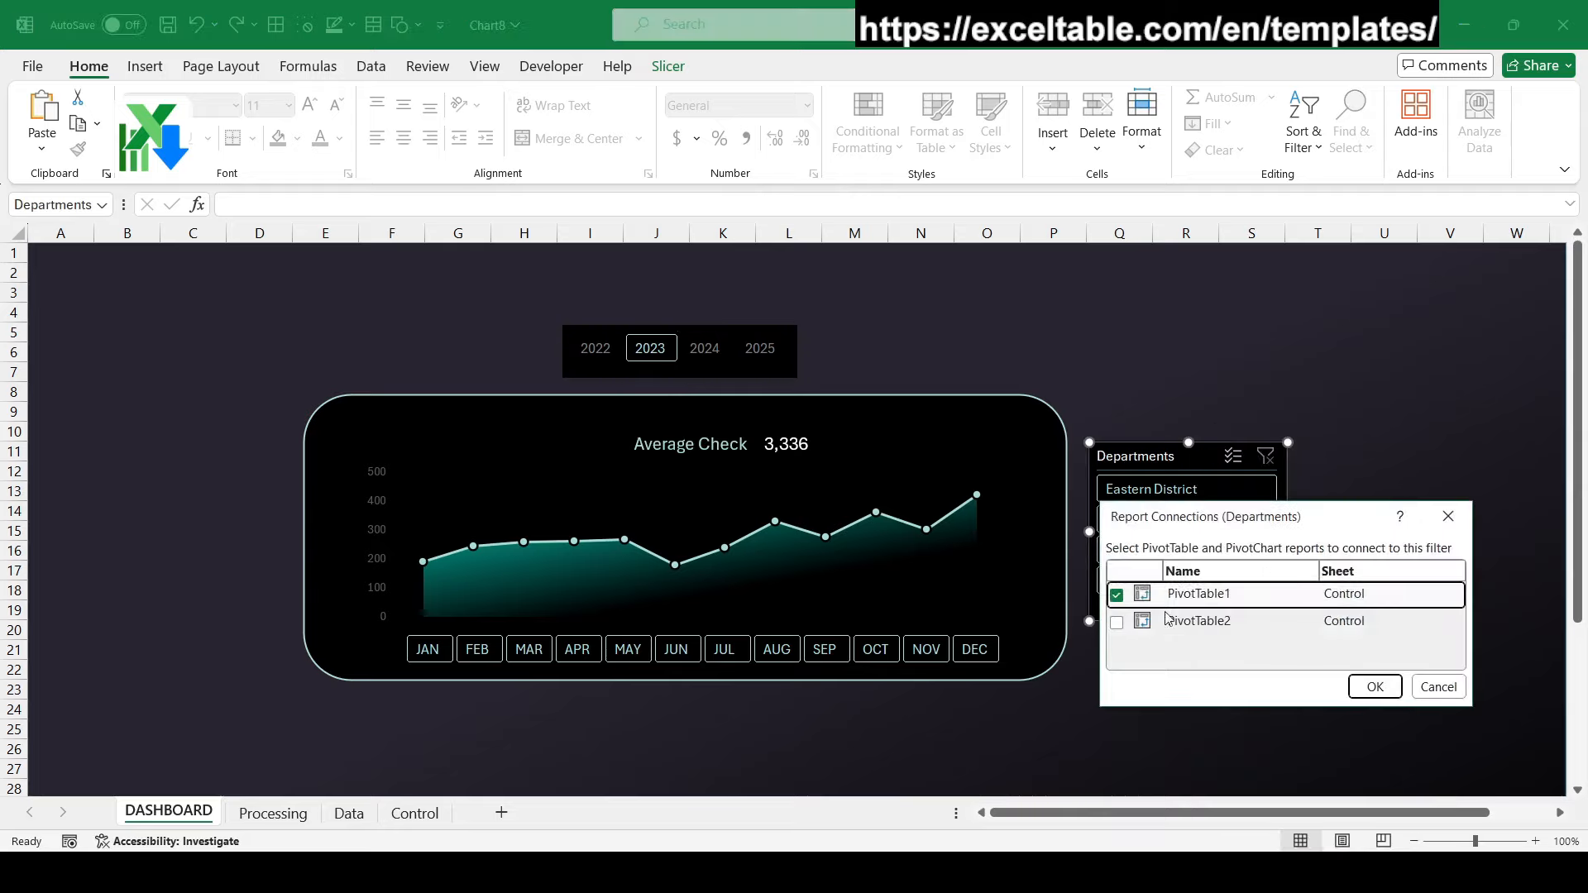
pyautogui.click(1117, 623)
pyautogui.click(1375, 686)
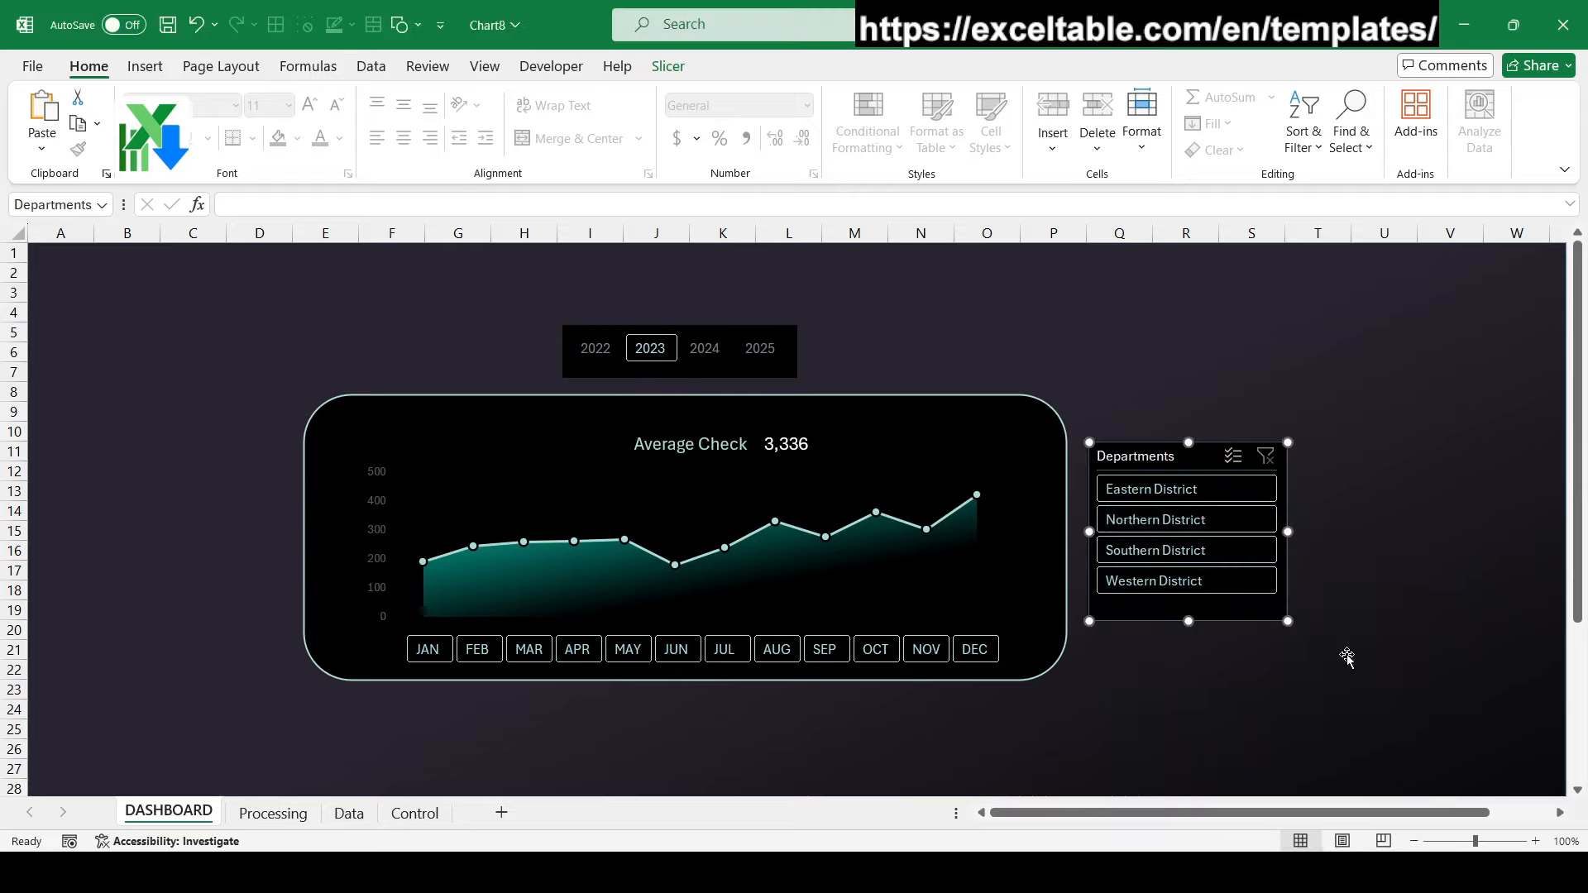
pyautogui.click(1347, 656)
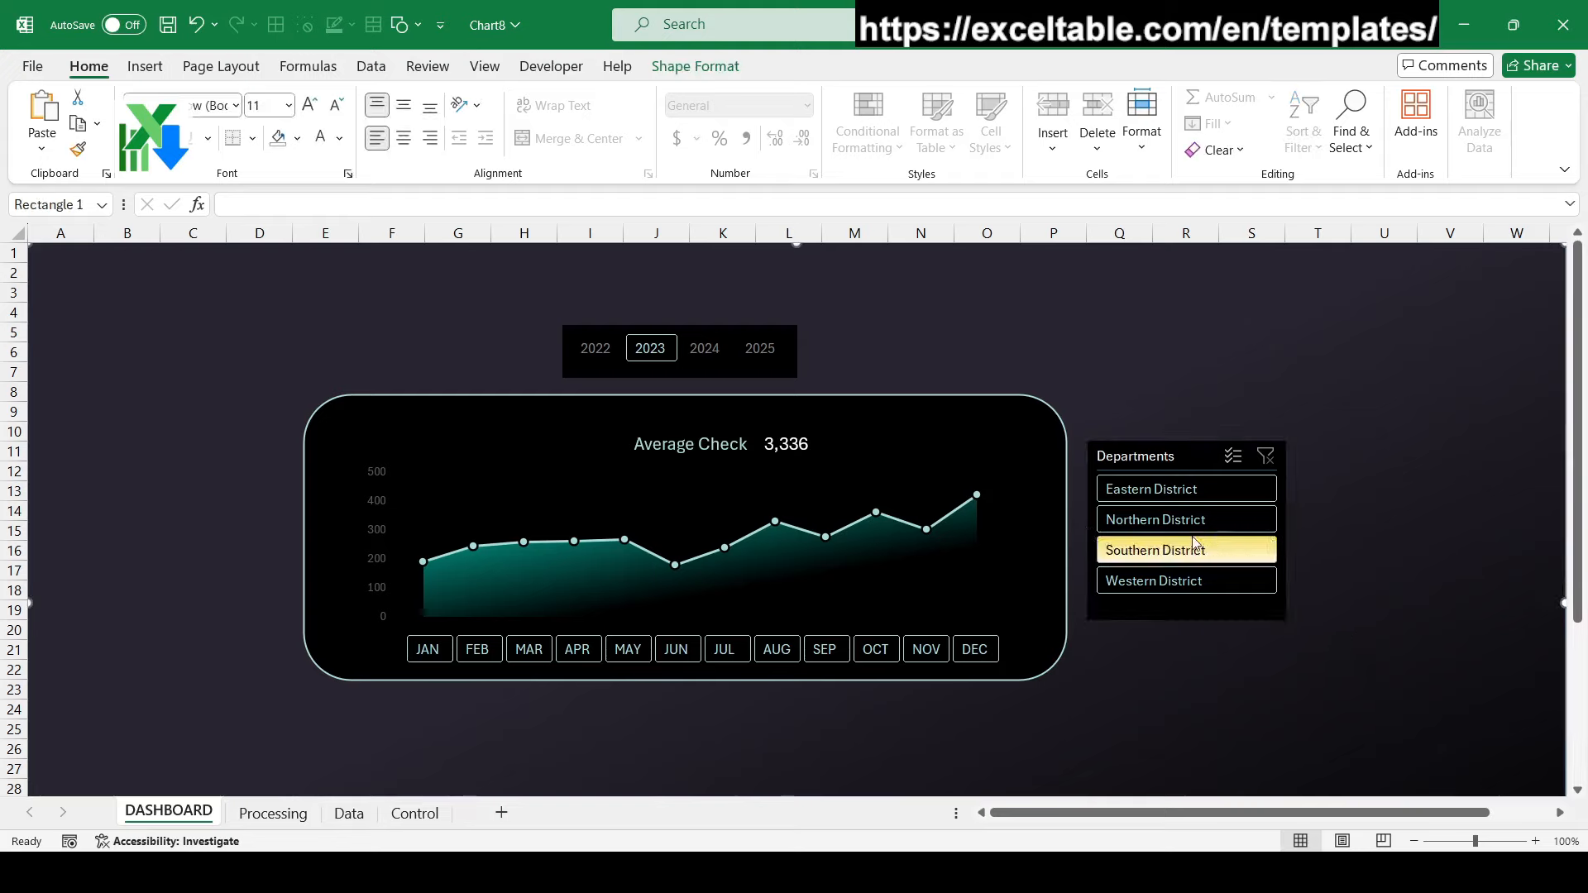
# Filter Departments to Northern District and test month selections APR–SEP, NOV, JUN and FEB–OCT, ending with all twelve months selected
pyautogui.click(1165, 520)
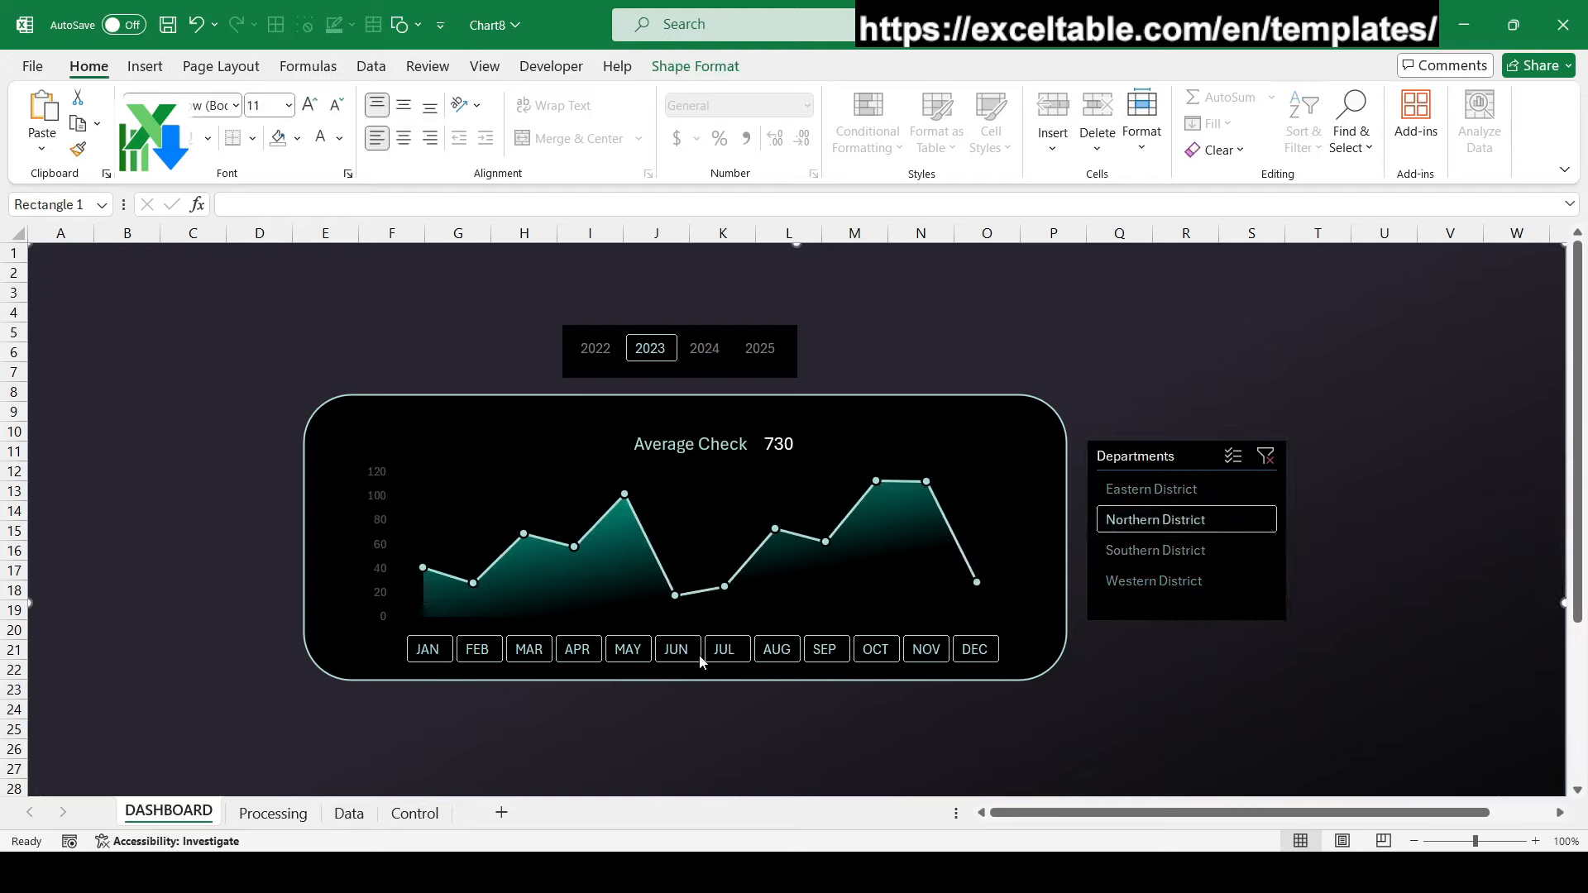
pyautogui.moveTo(825, 654); pyautogui.dragTo(580, 657)
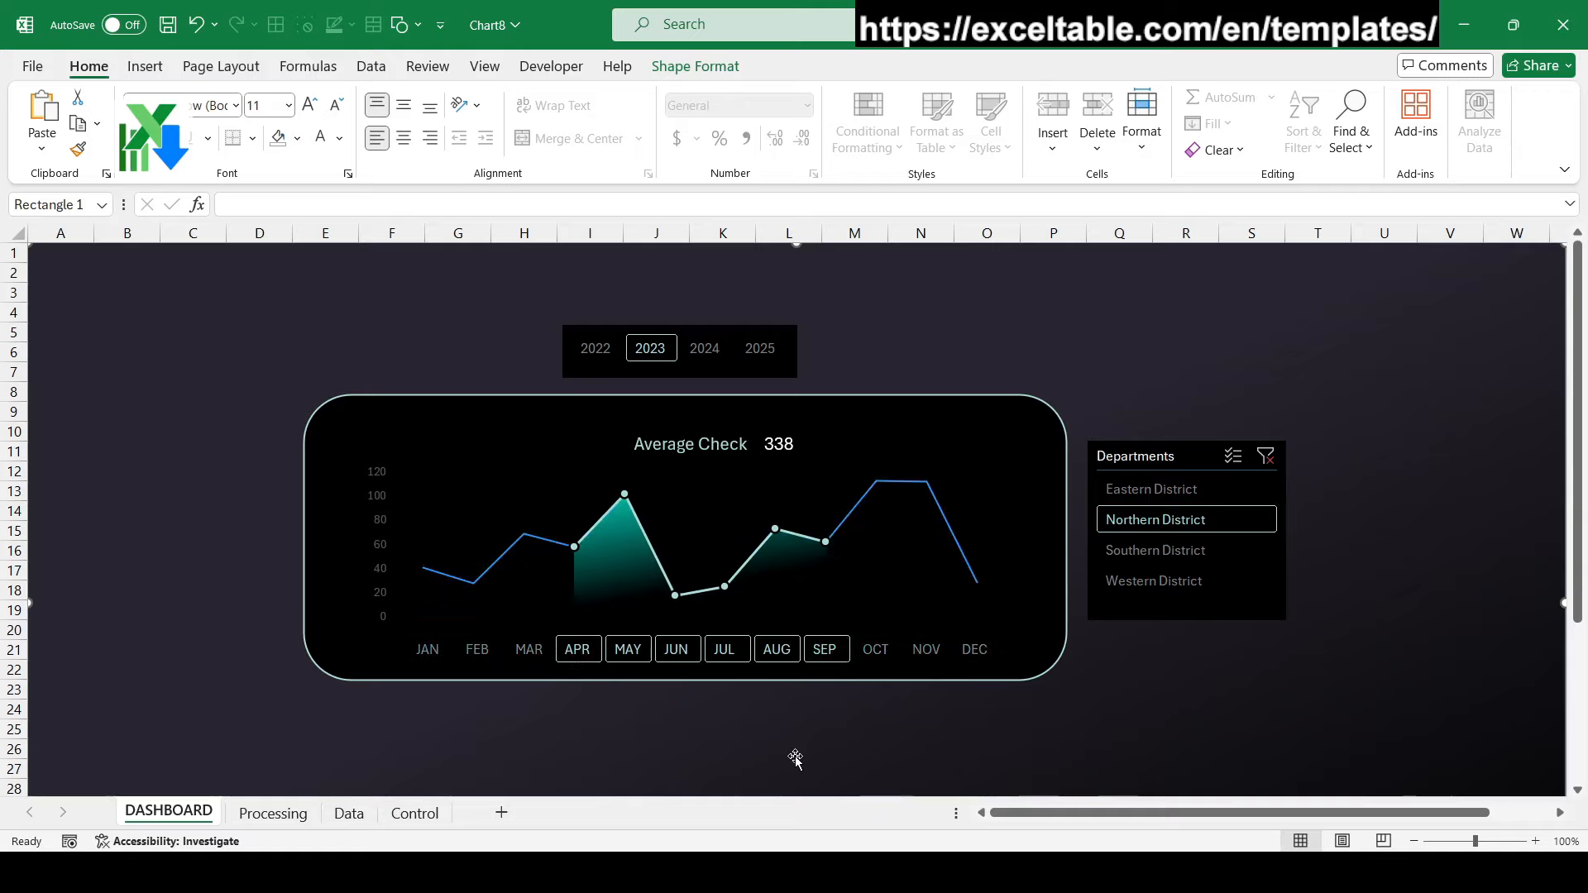
pyautogui.click(925, 649)
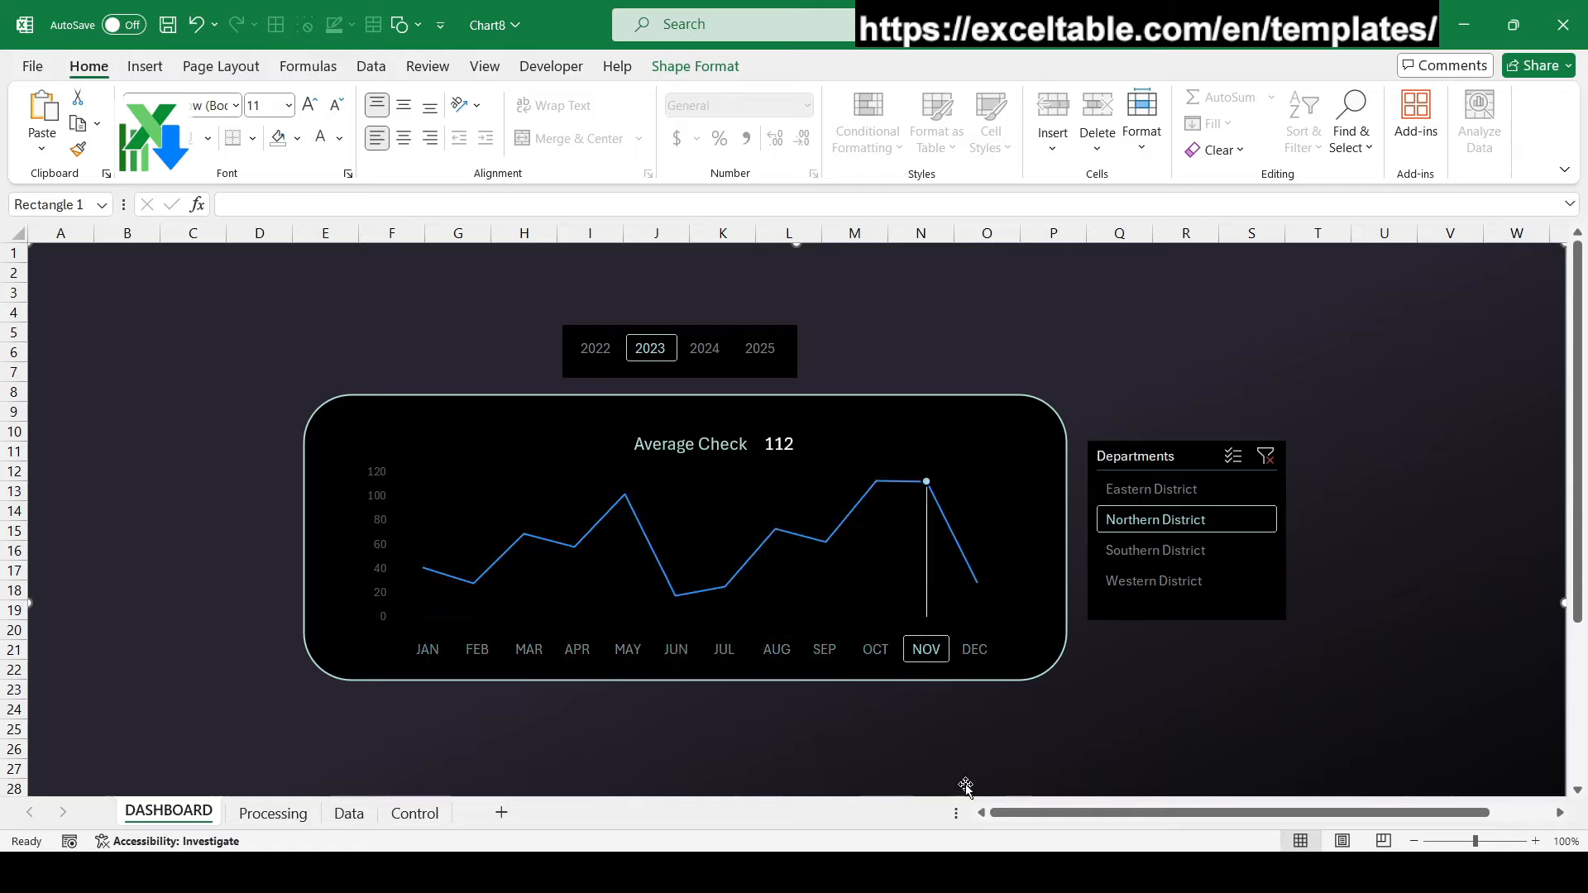
pyautogui.click(676, 649)
pyautogui.moveTo(478, 649); pyautogui.dragTo(875, 654)
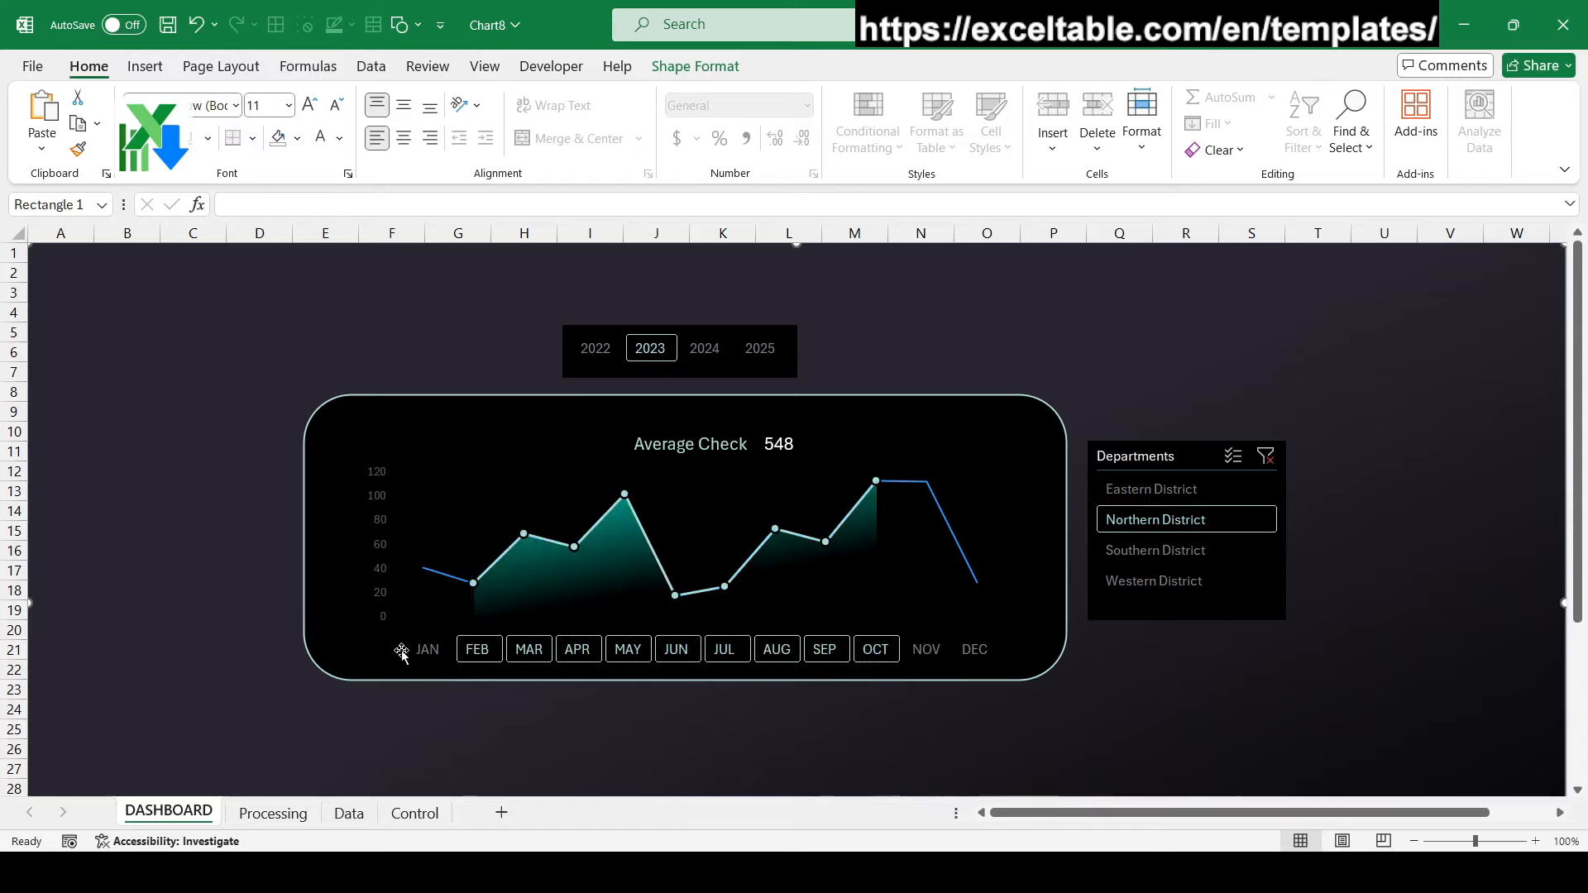
pyautogui.moveTo(402, 653); pyautogui.dragTo(990, 648)
# Format the total in cell C15 on the Processing sheet with the dollar Accounting number format
pyautogui.click(273, 813)
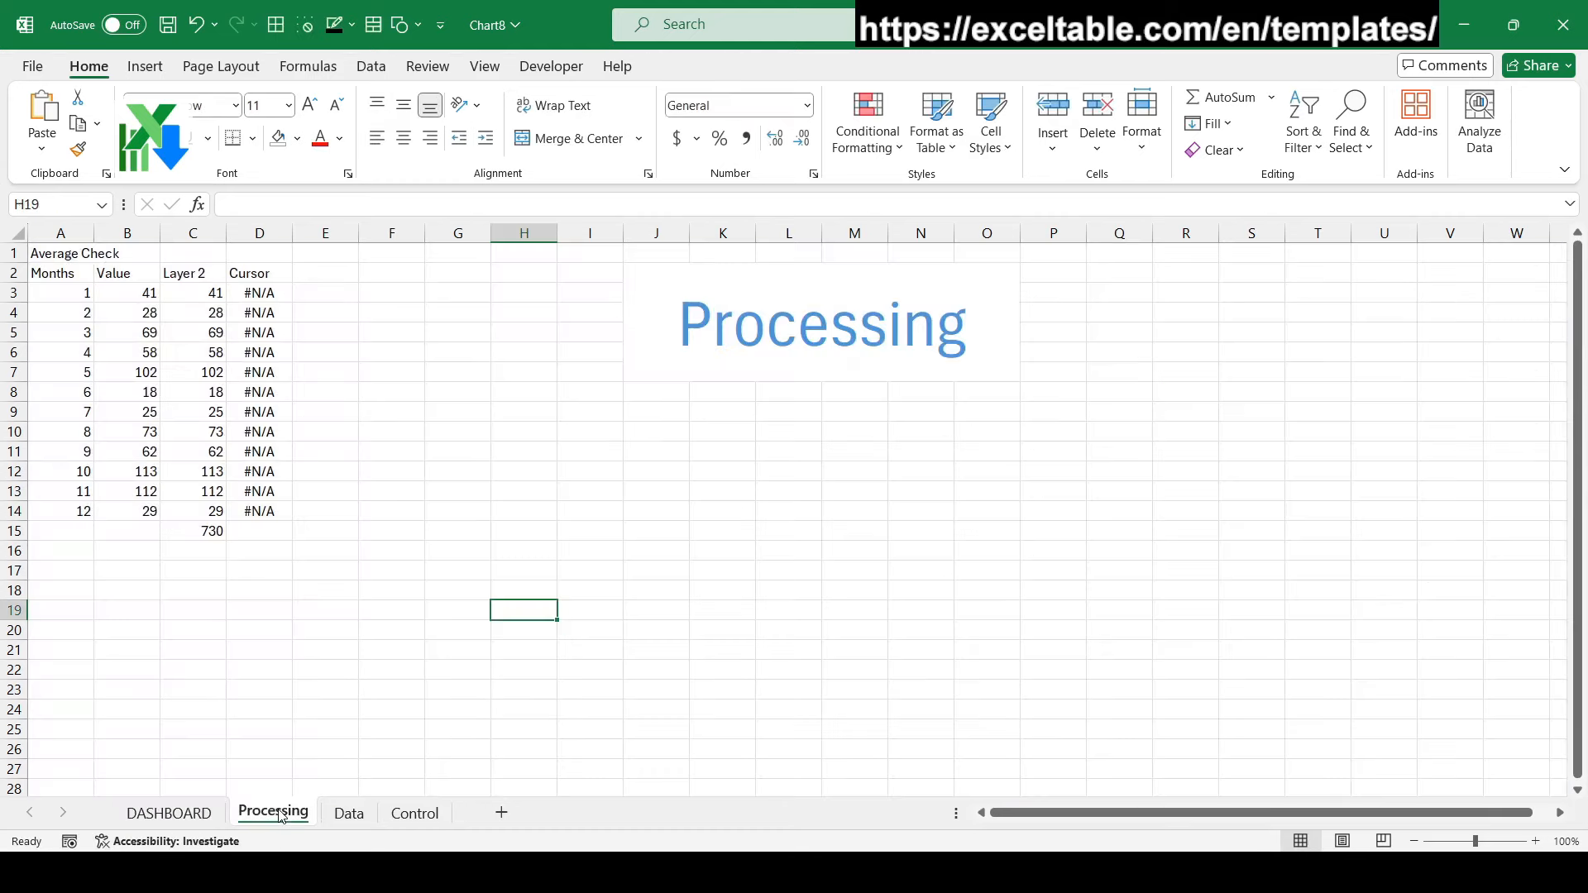
pyautogui.click(213, 530)
pyautogui.click(677, 138)
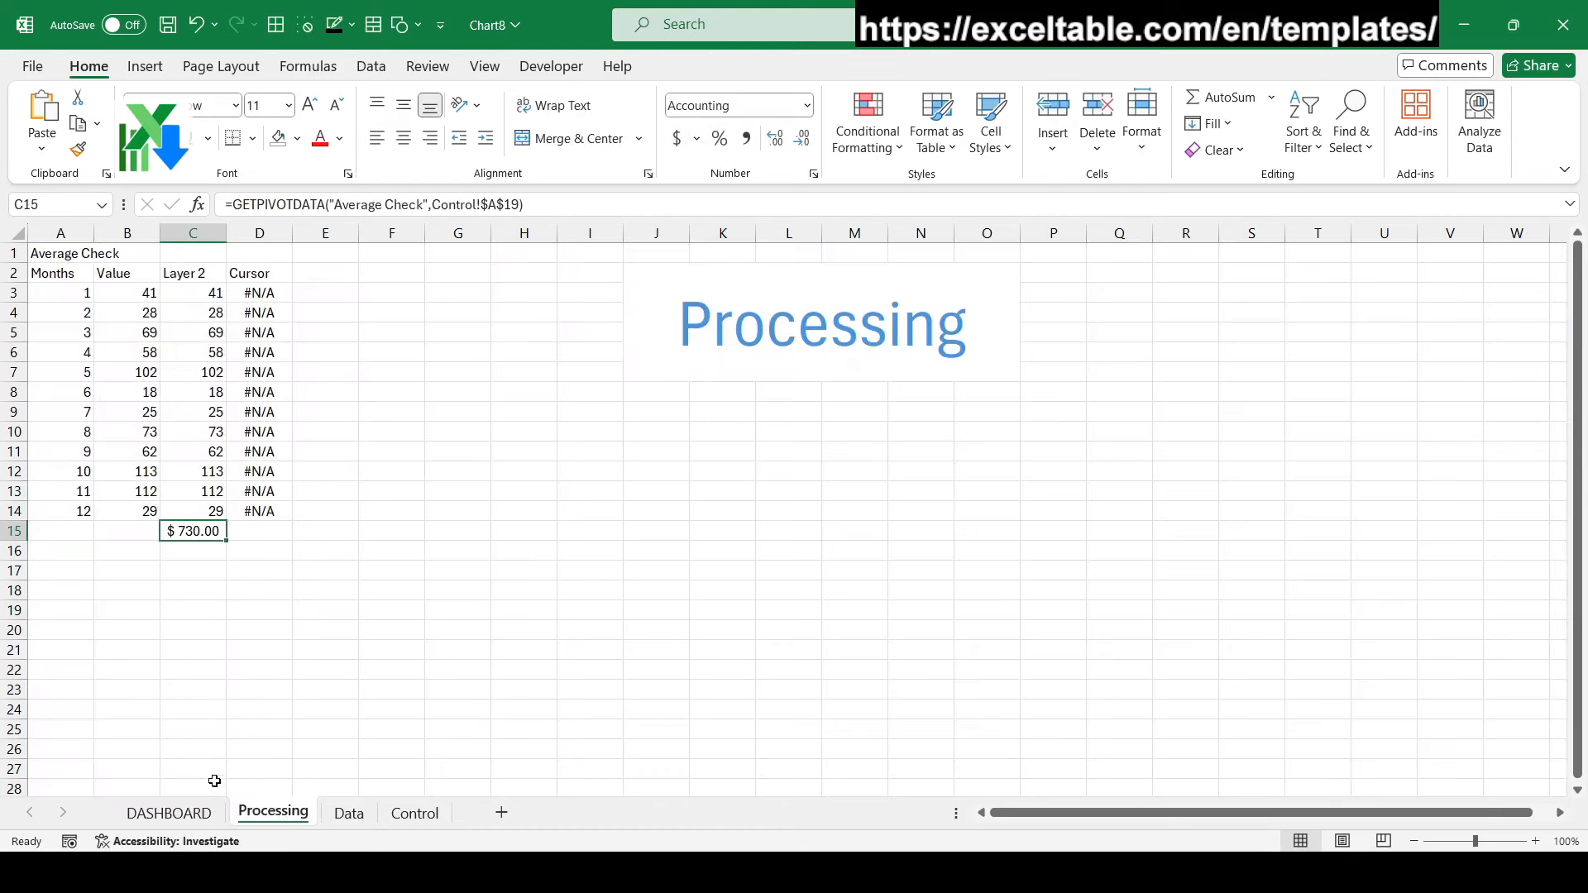
# Remove both decimal places from the total in cell C15 and clear the Departments slicer filter on the DASHBOARD sheet
pyautogui.click(803, 140)
pyautogui.click(802, 141)
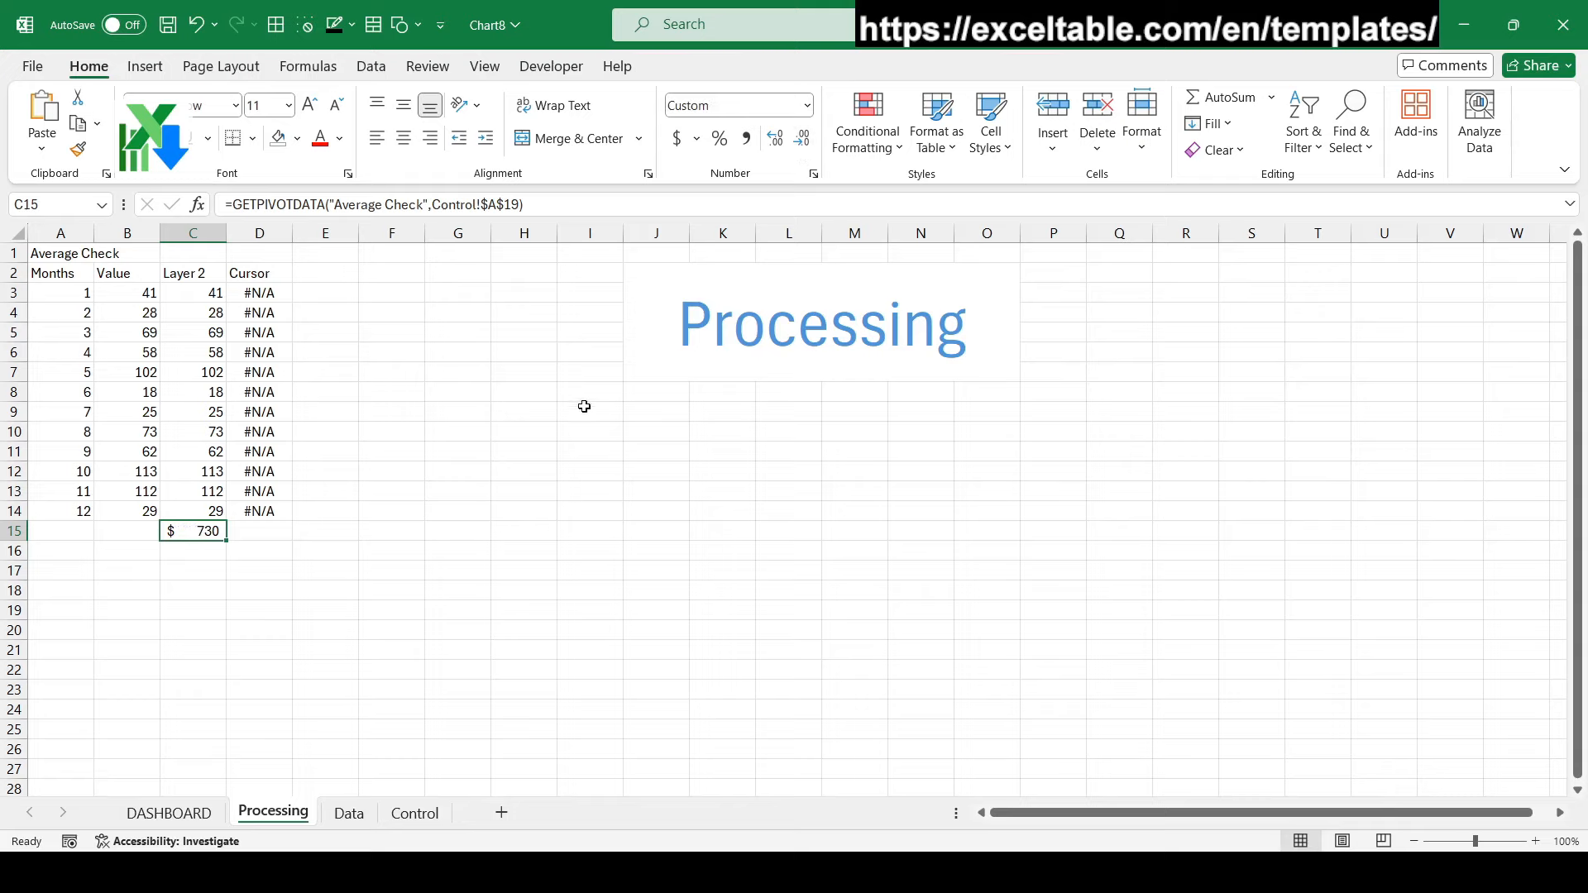
pyautogui.click(168, 813)
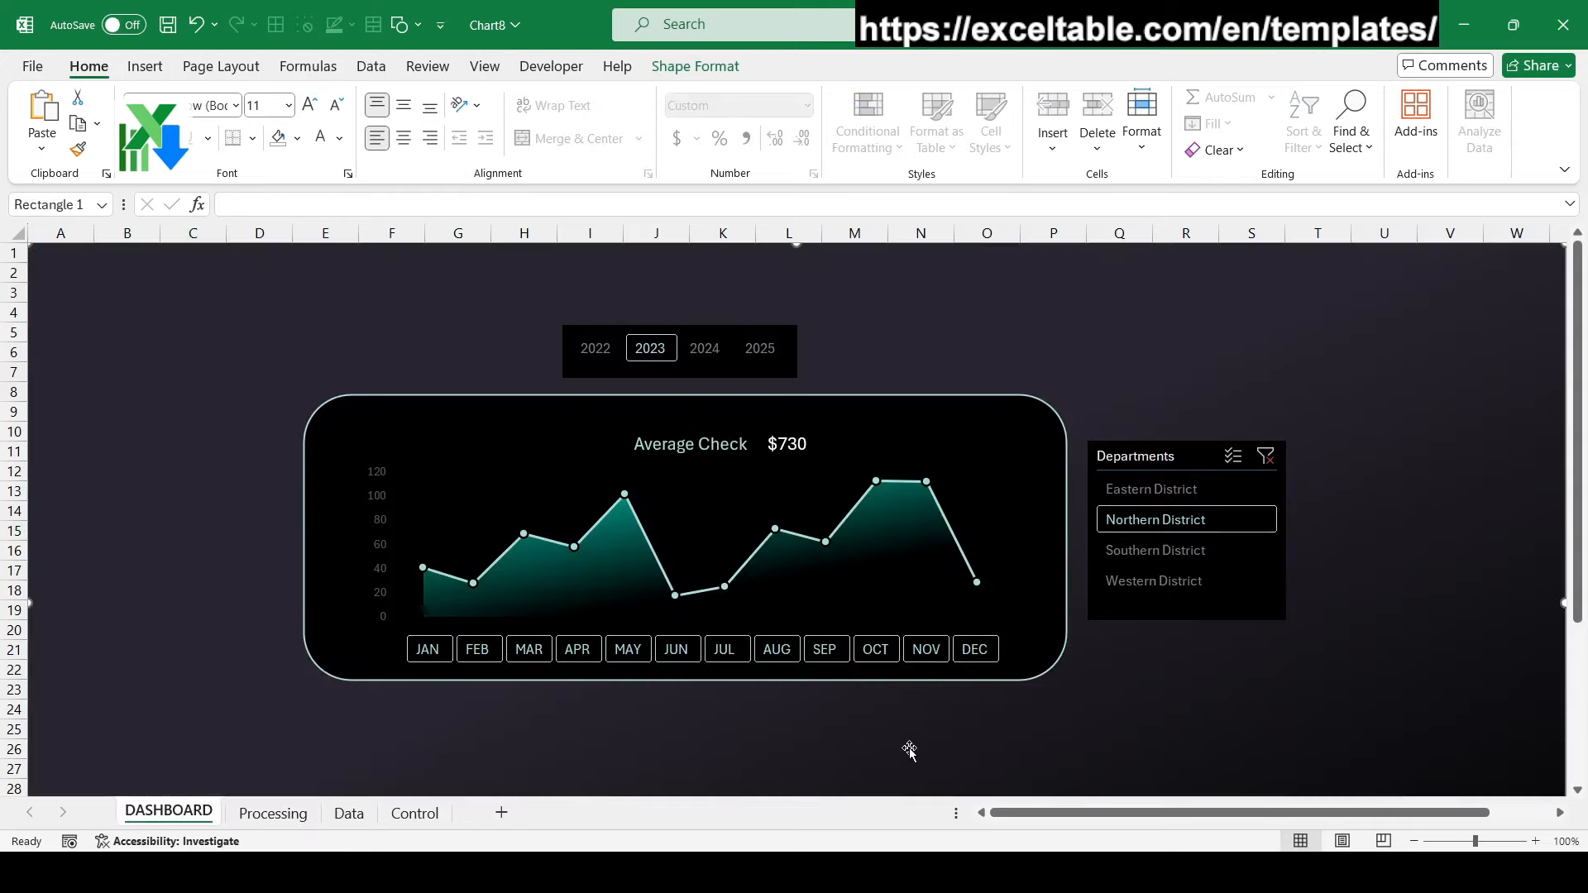
pyautogui.click(1265, 456)
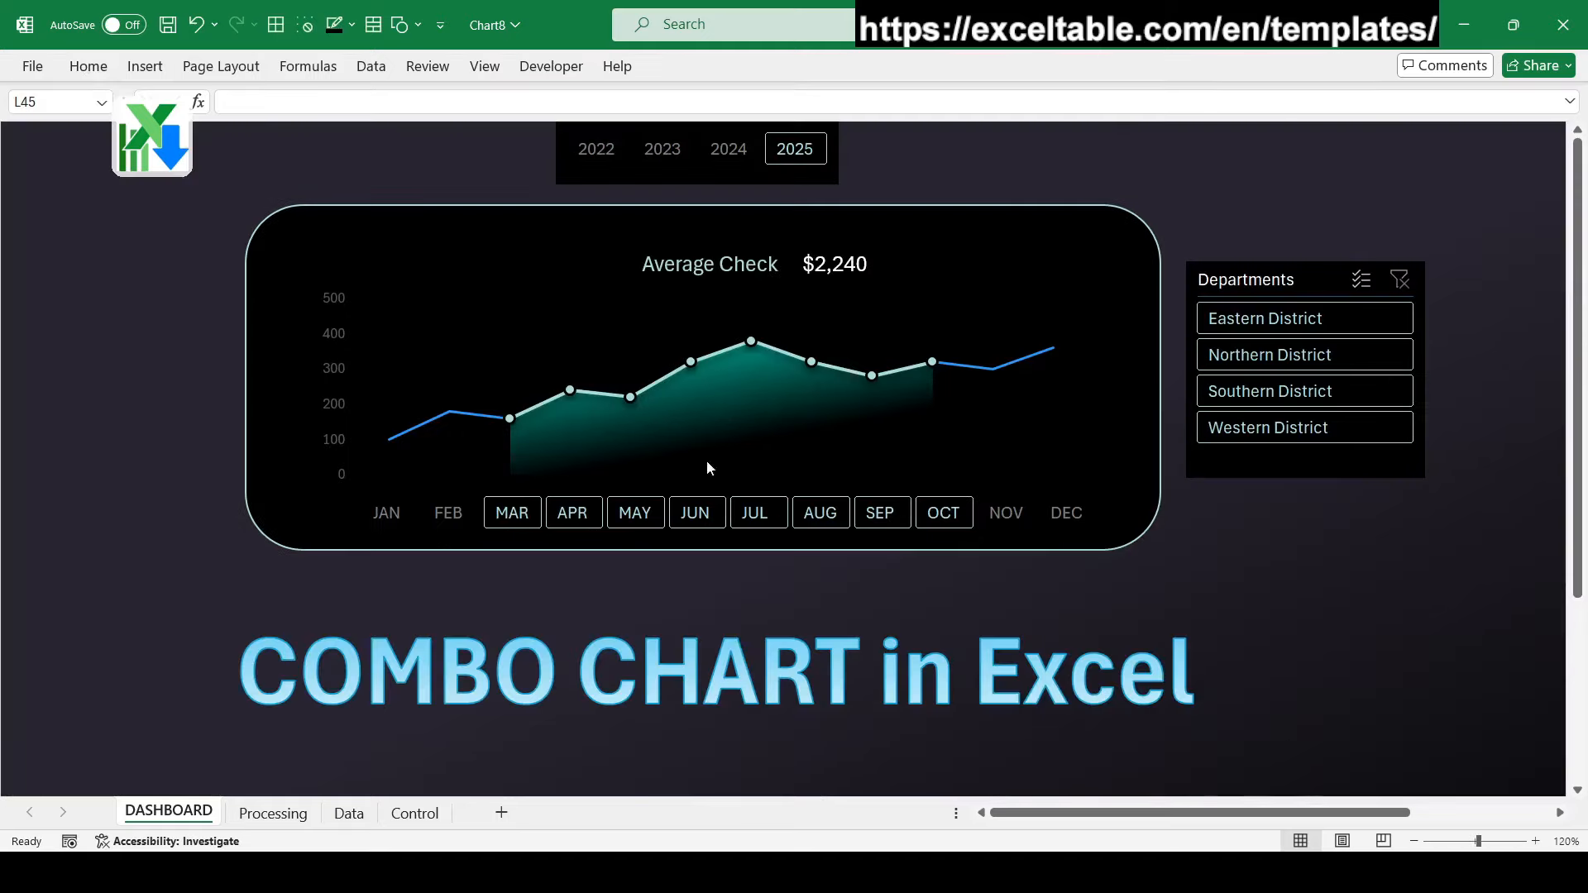
# Test the chart cursor and linked total by filtering to the single months MAR, JUN, APR, SEP and NOV in turn
pyautogui.click(512, 513)
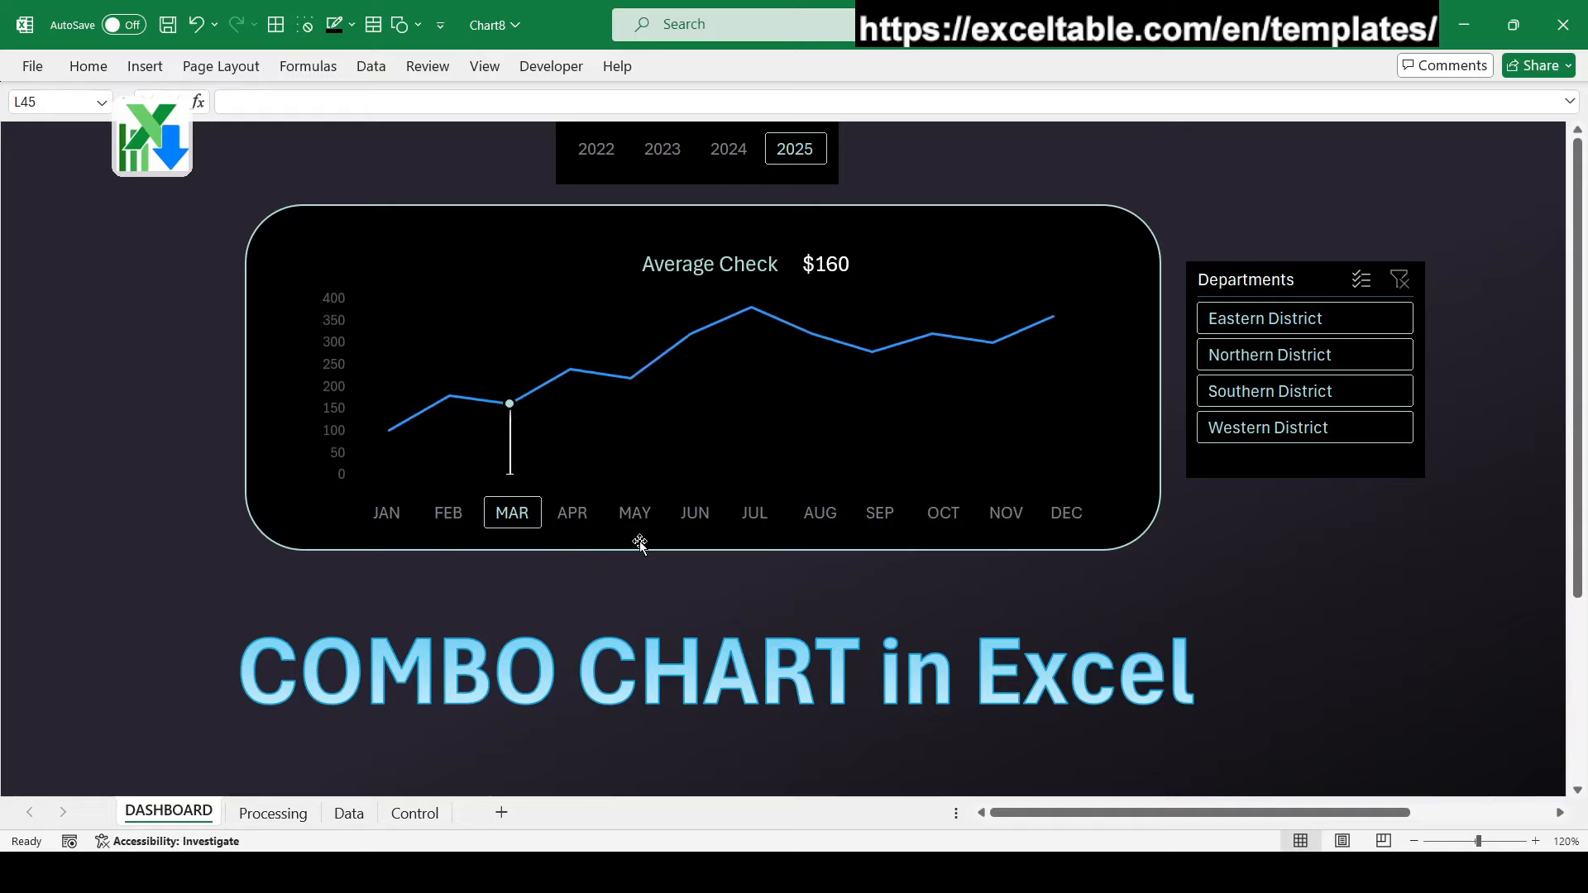
pyautogui.click(693, 523)
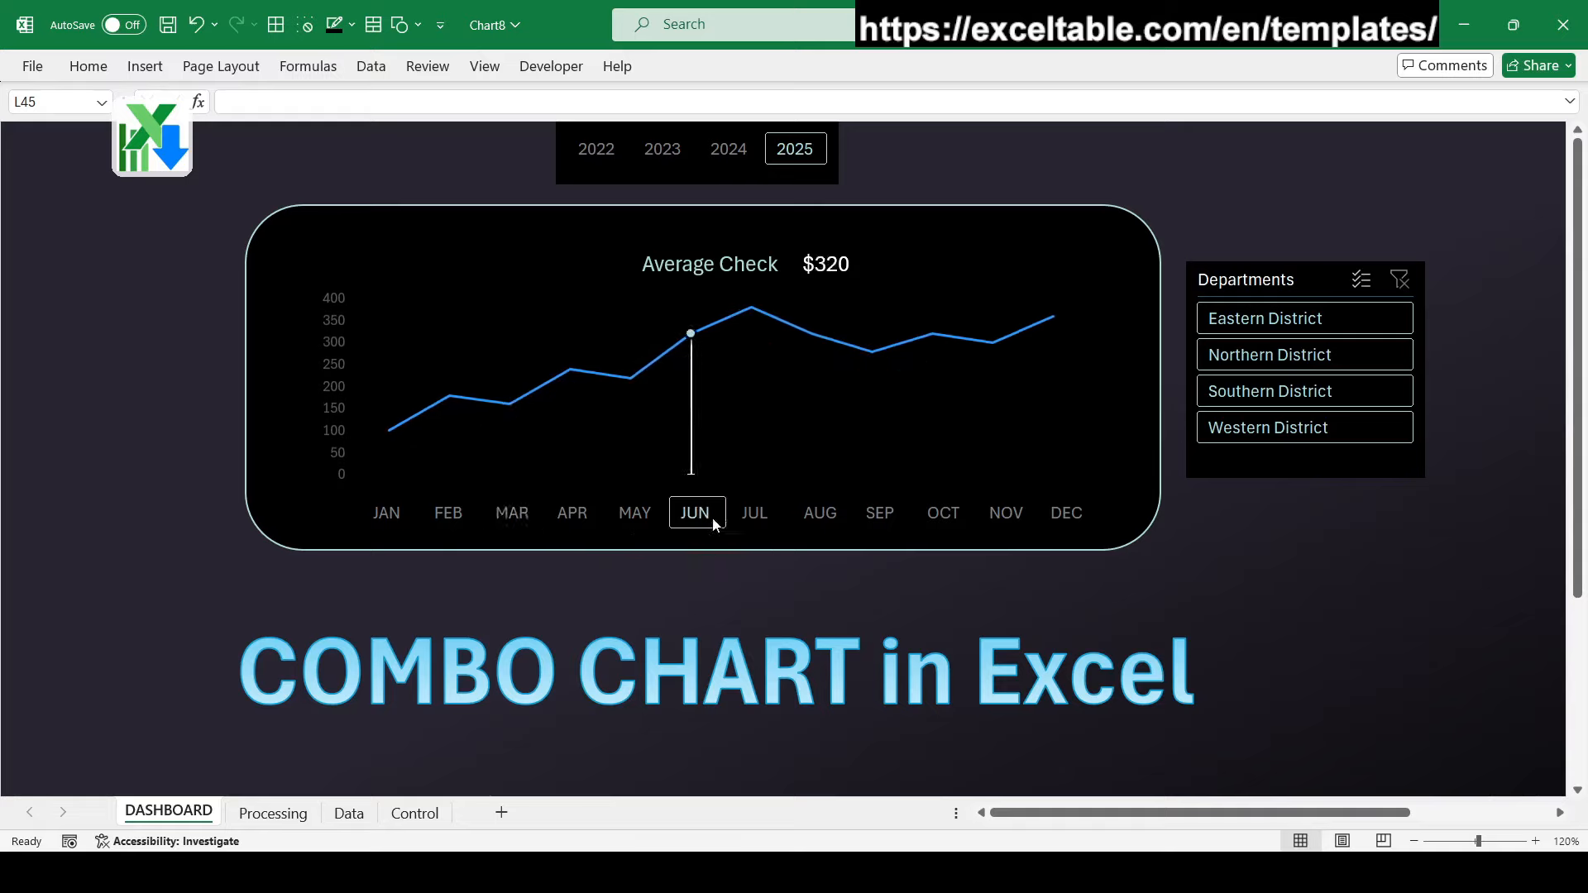
pyautogui.click(573, 514)
pyautogui.click(903, 523)
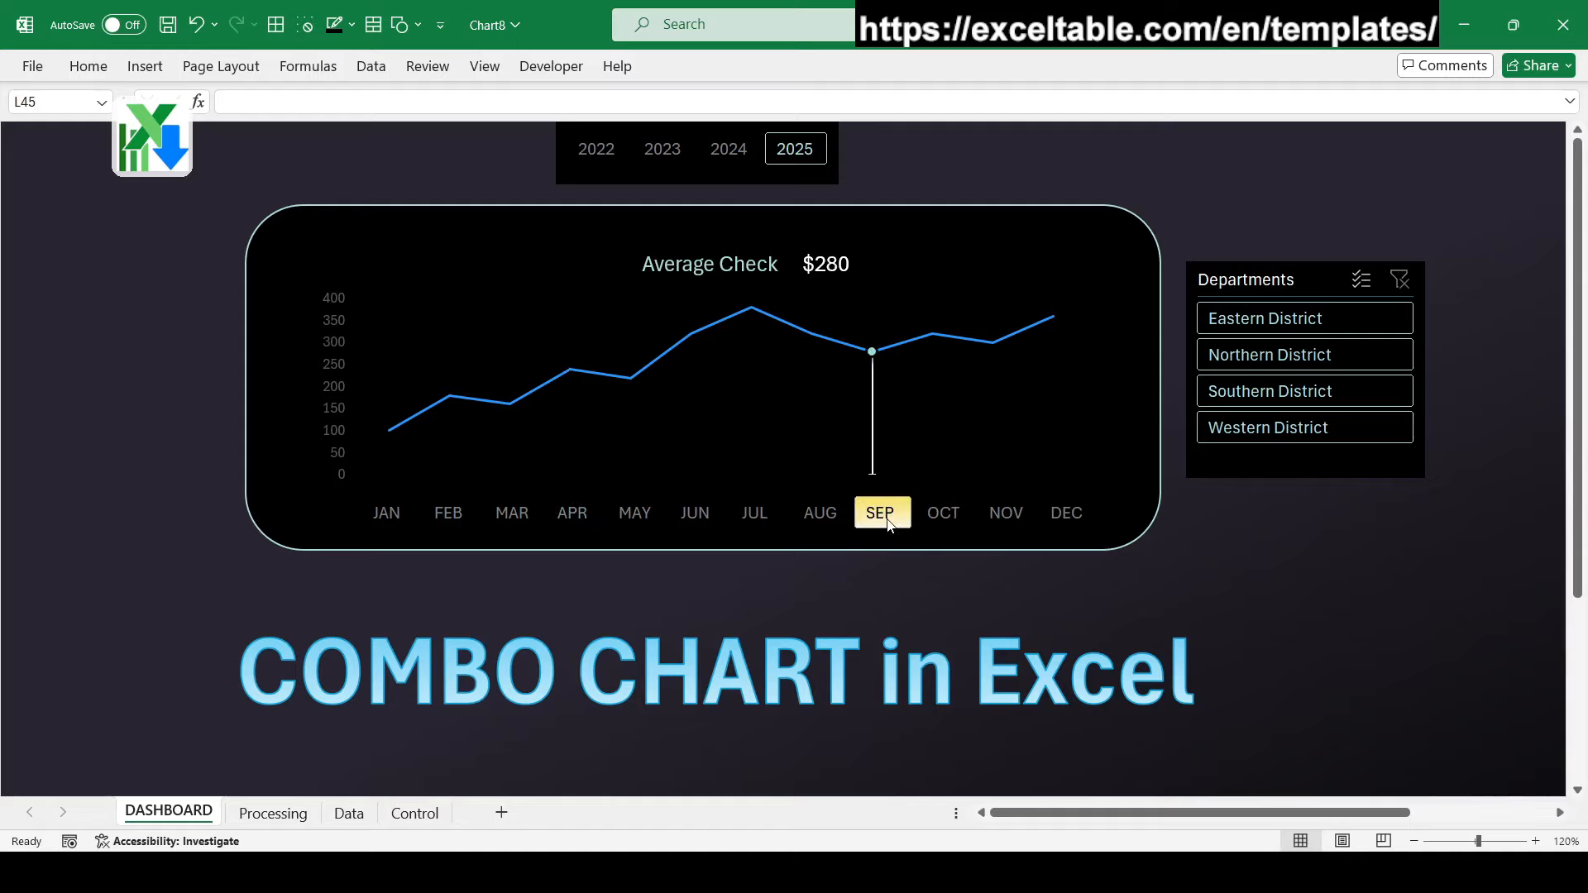
pyautogui.click(999, 521)
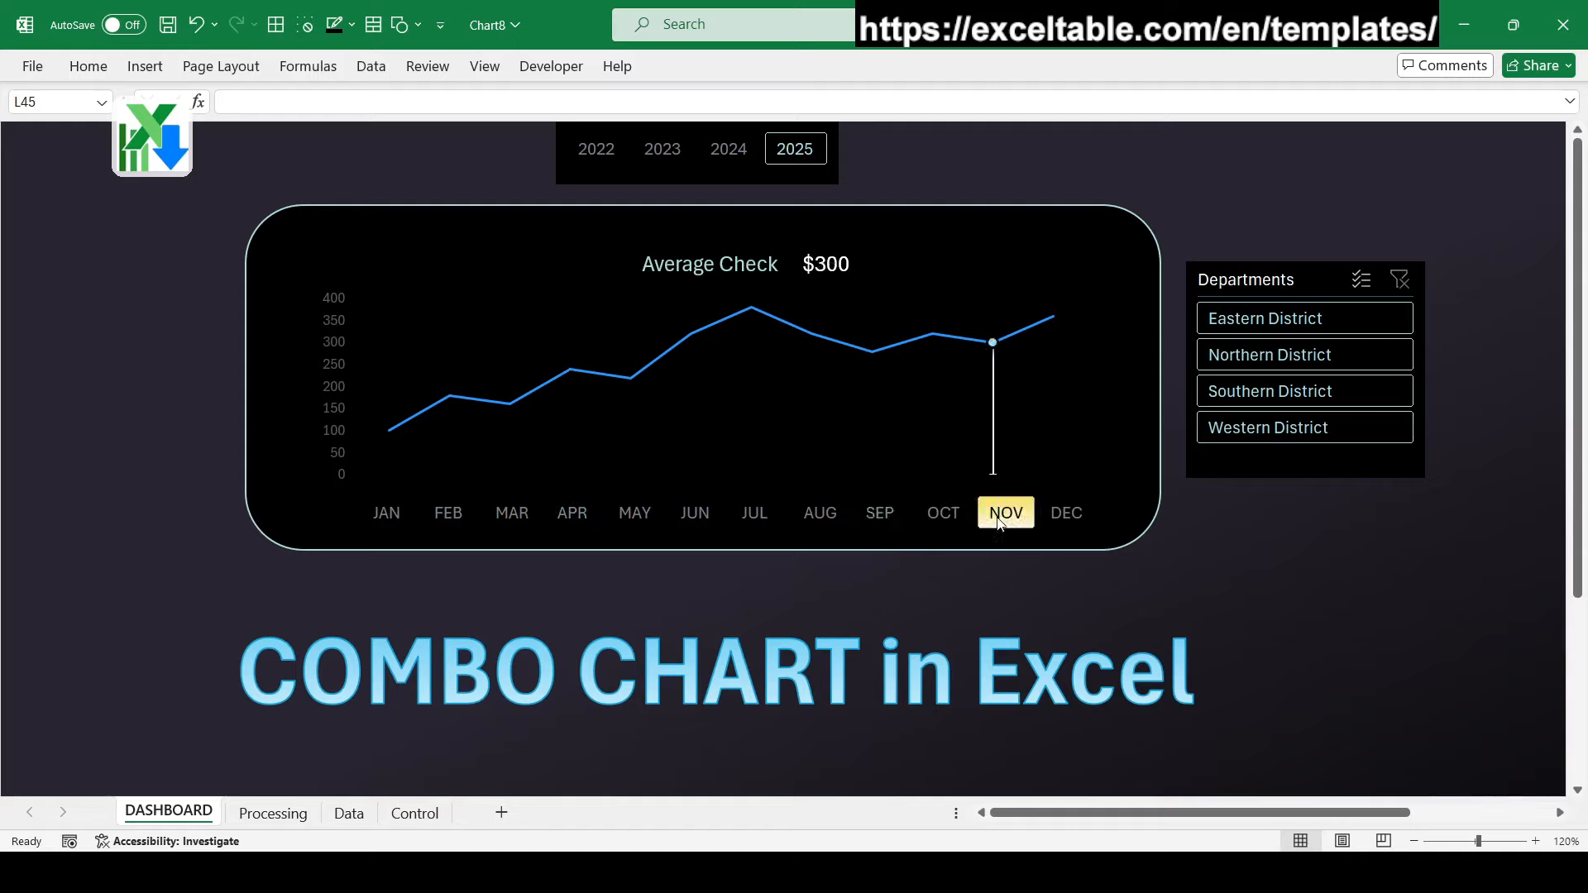
# Test the highlighted chart area with the month ranges MAR–JUN, AUG–NOV and JAN–JUL
pyautogui.click(515, 520)
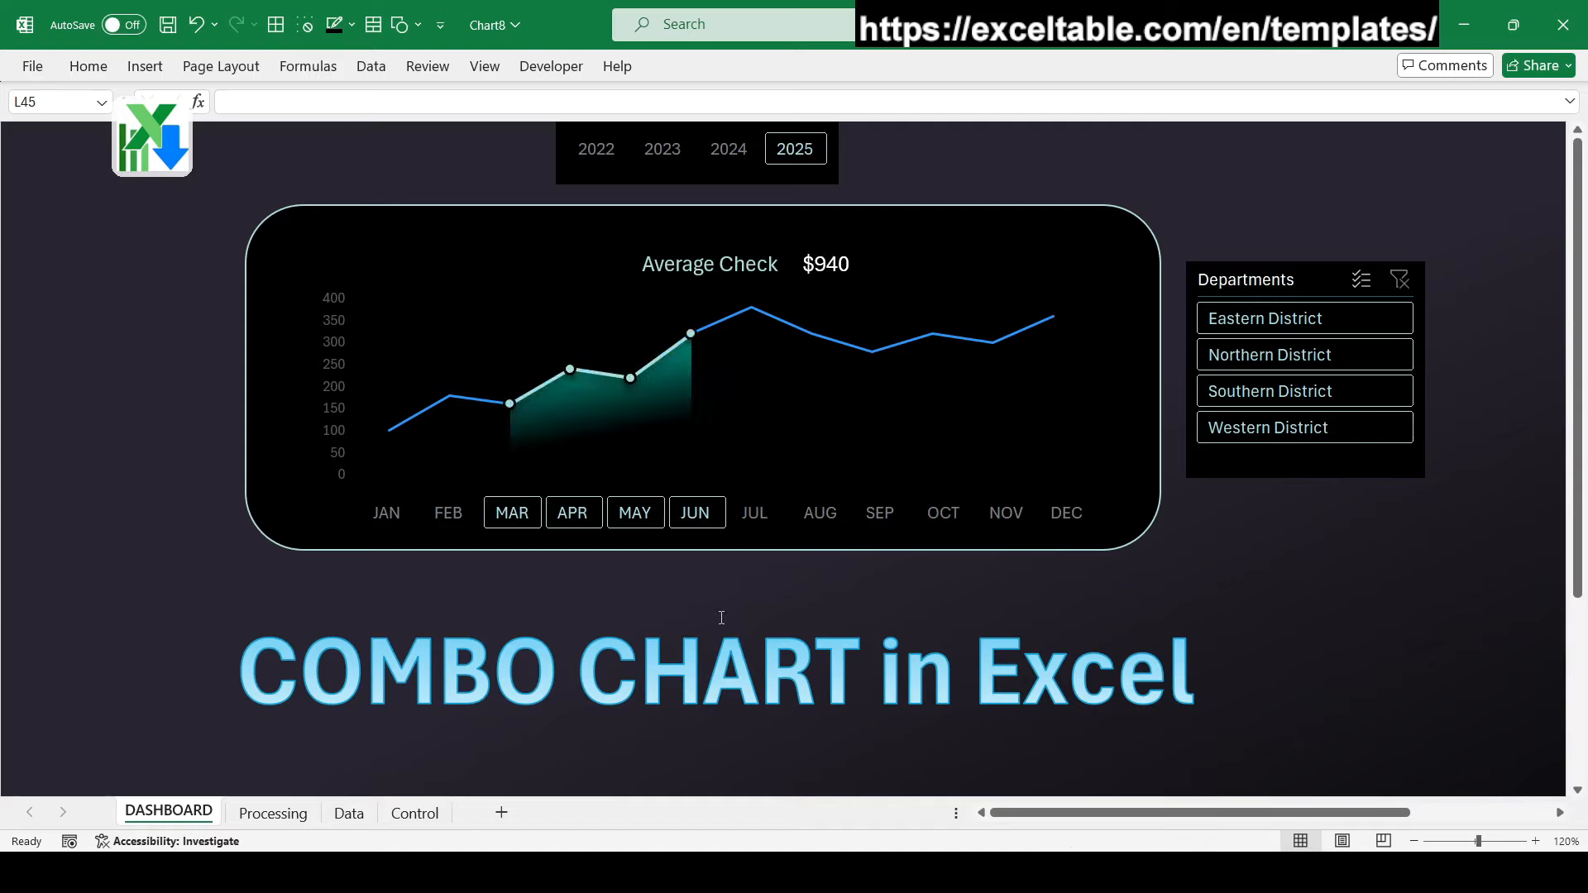
pyautogui.moveTo(1006, 518); pyautogui.dragTo(823, 523)
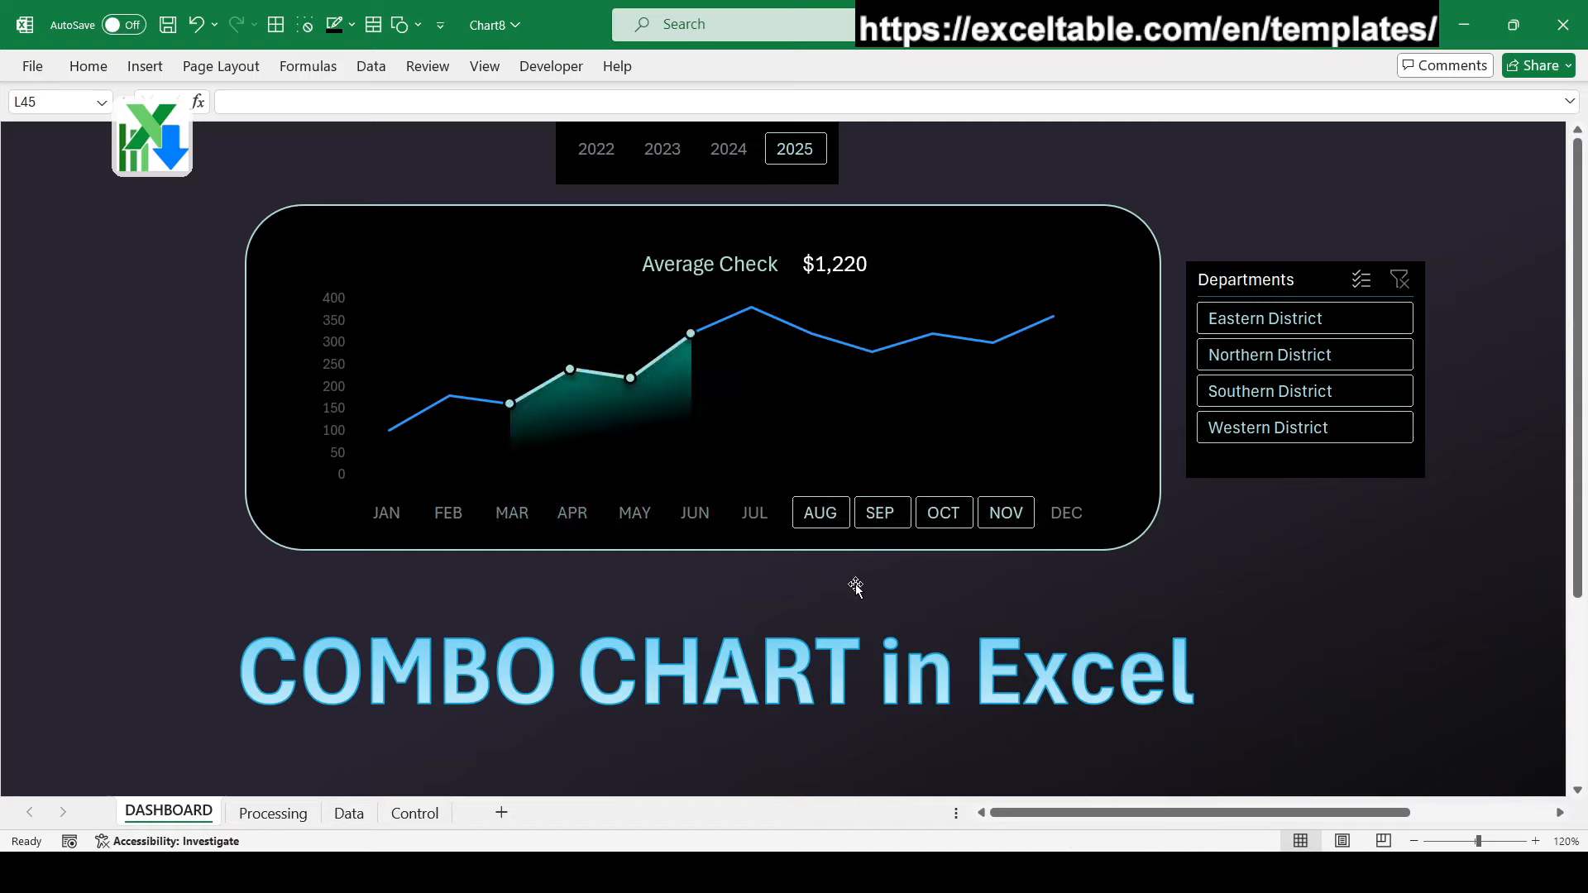
pyautogui.moveTo(387, 513); pyautogui.dragTo(751, 519)
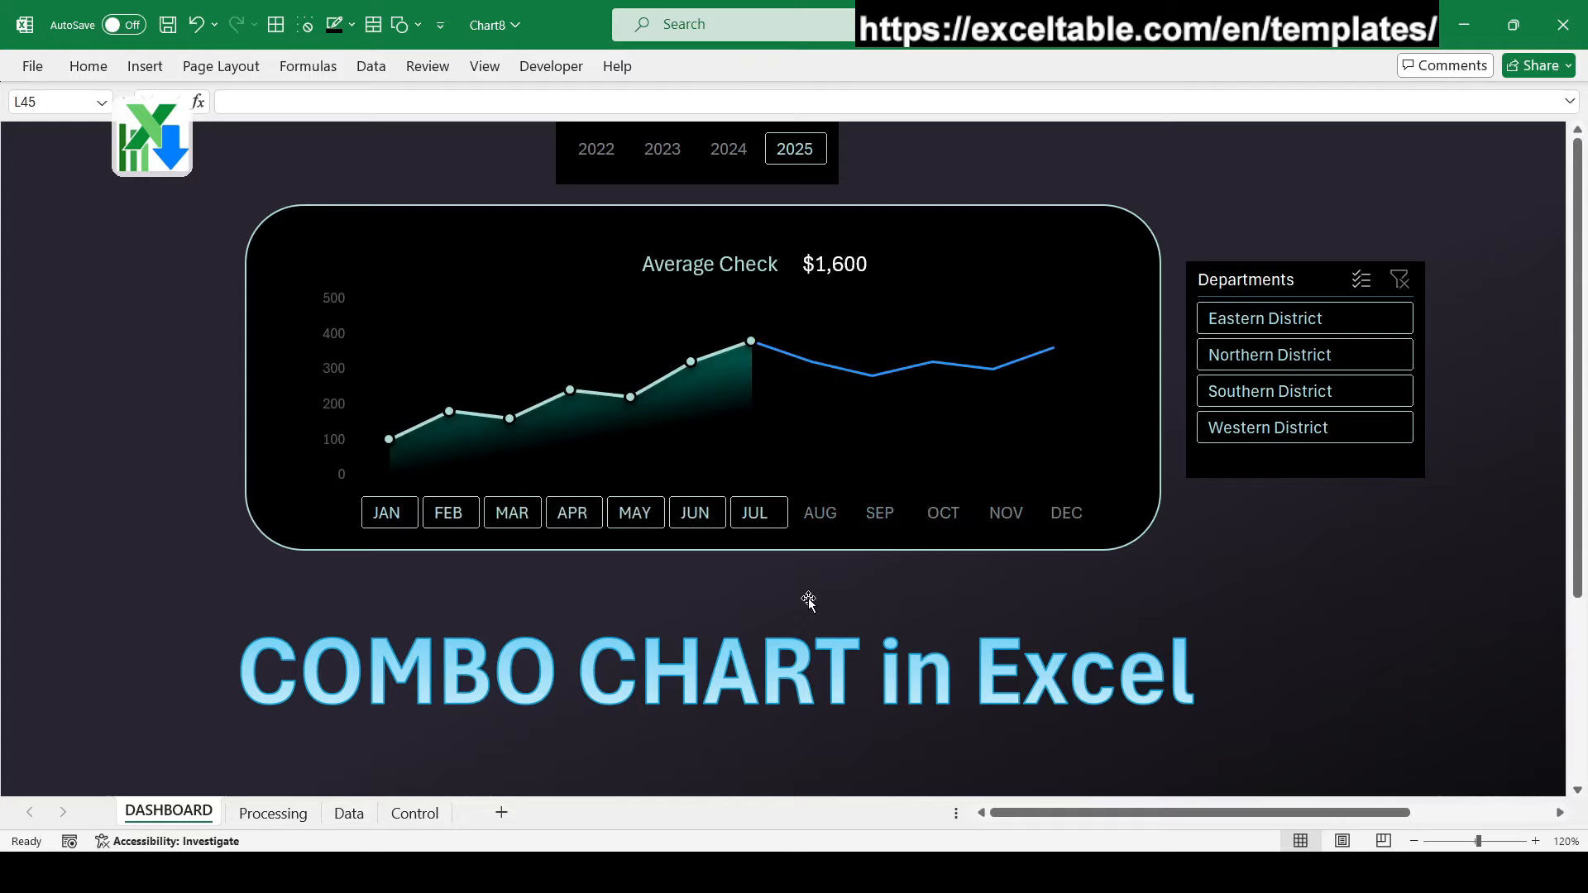
# Select all twelve months from JAN to DEC and switch the Year slicer through 2024 to 2023
pyautogui.moveTo(1067, 514); pyautogui.dragTo(389, 520)
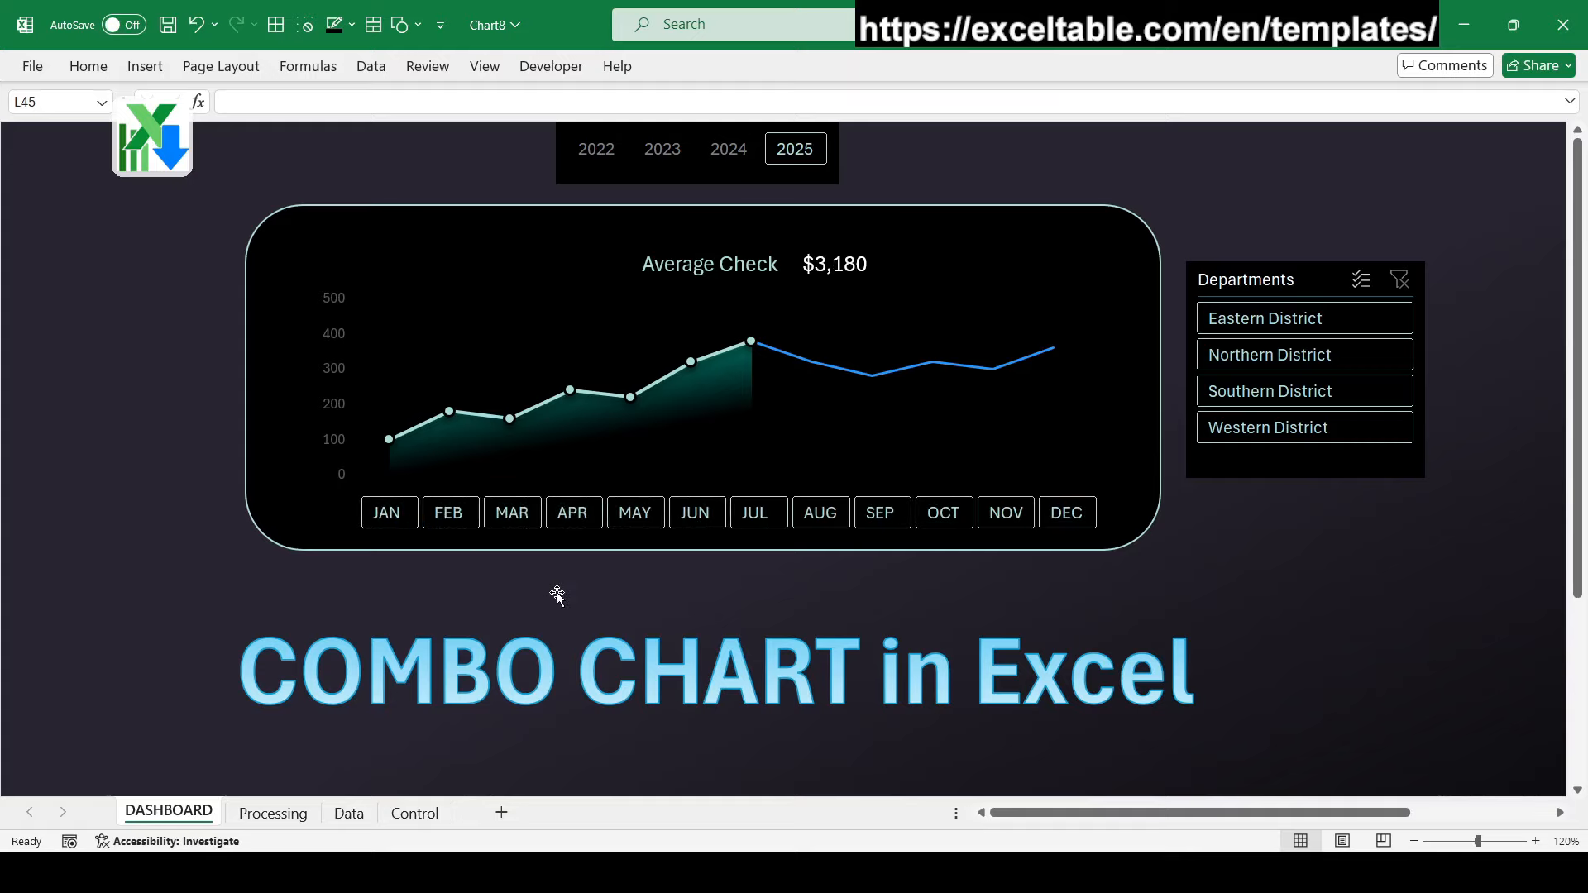
pyautogui.click(729, 158)
pyautogui.click(665, 153)
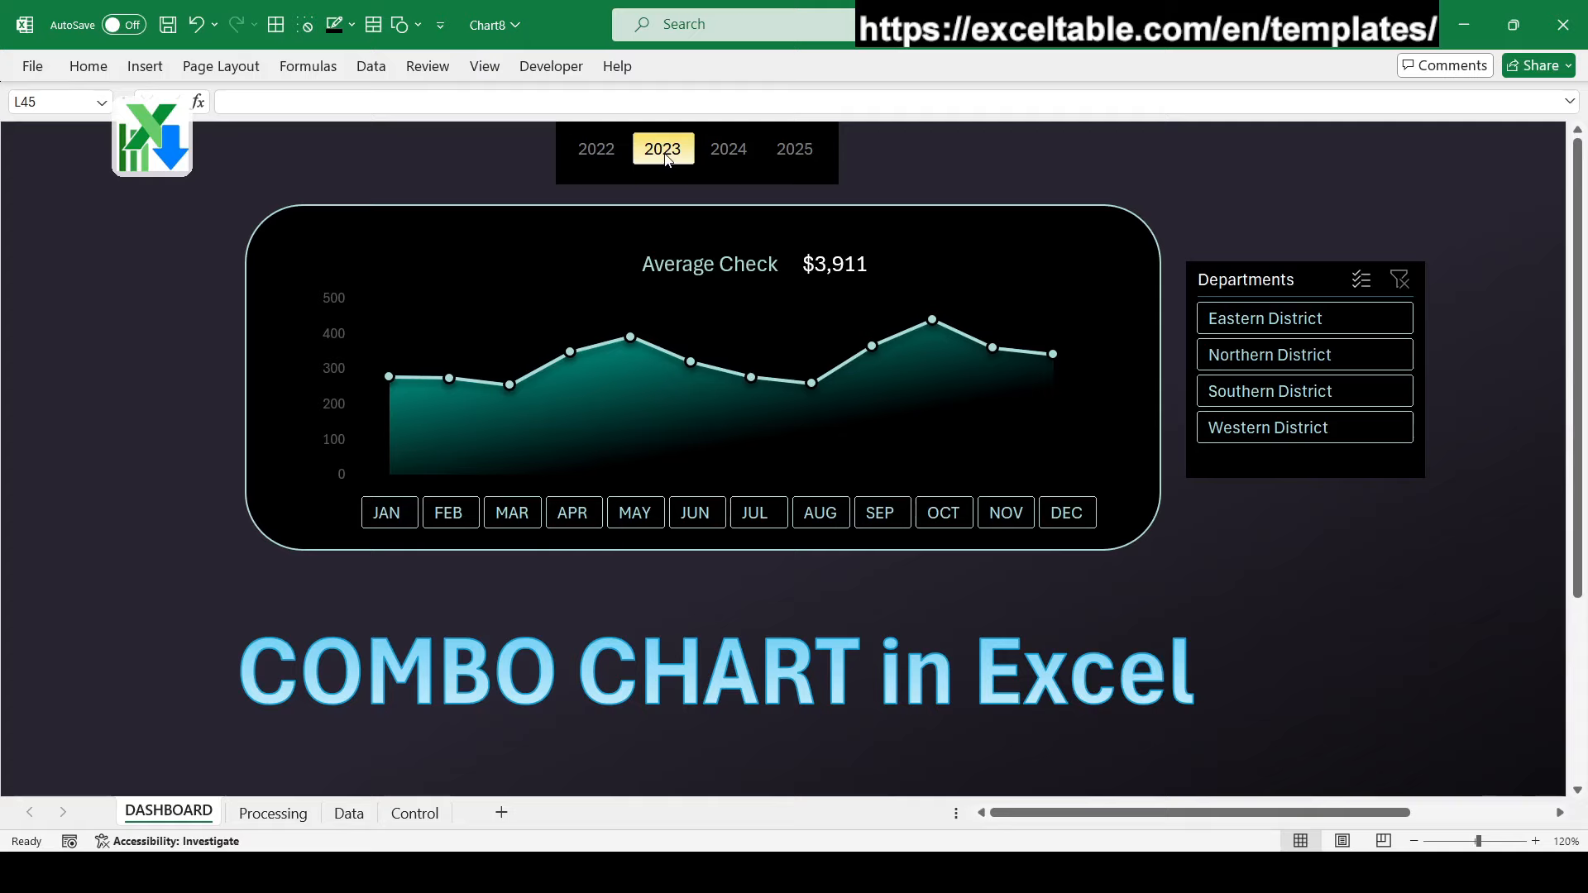